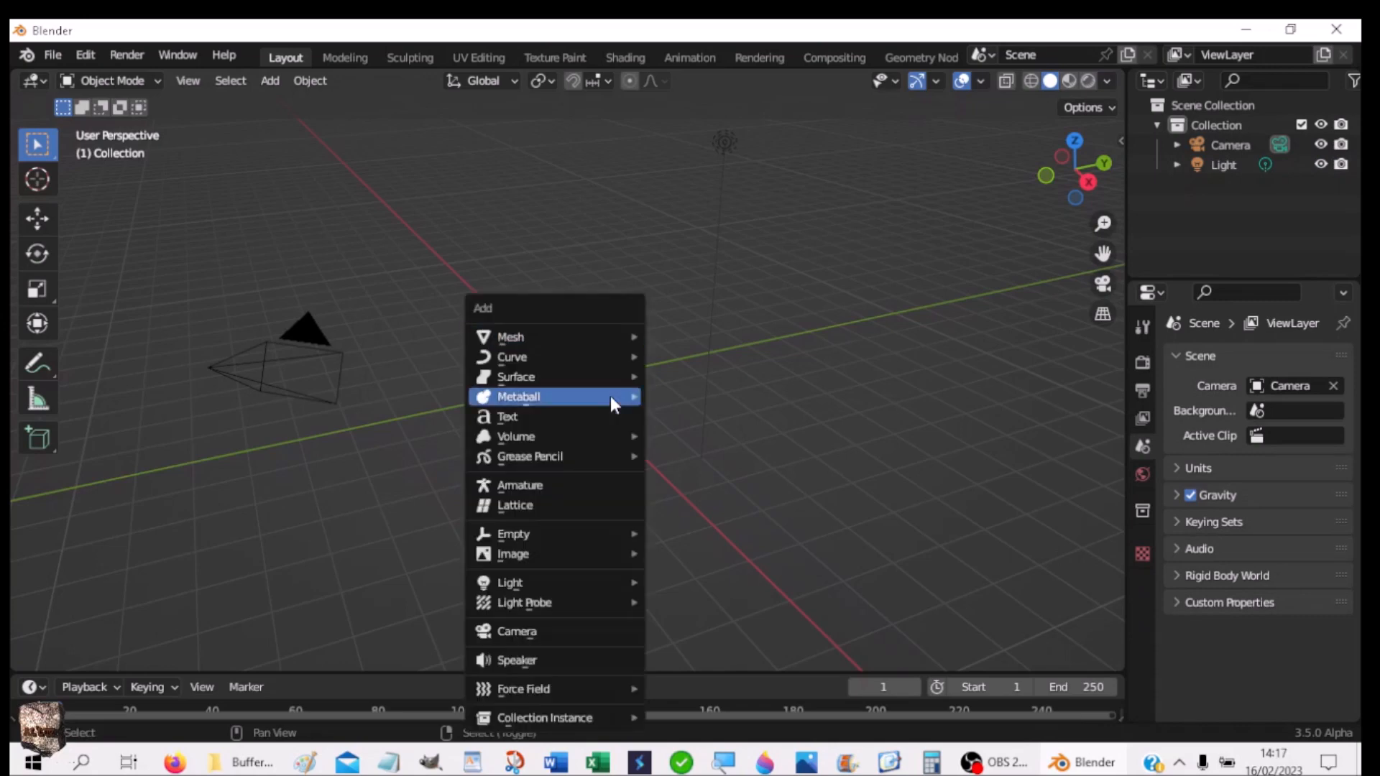
Step: Add a plane mesh and create a new geometry node tree for it in the Geometry Nodes workspace
{"action": "mouse_move", "coordinate": [530, 338]}
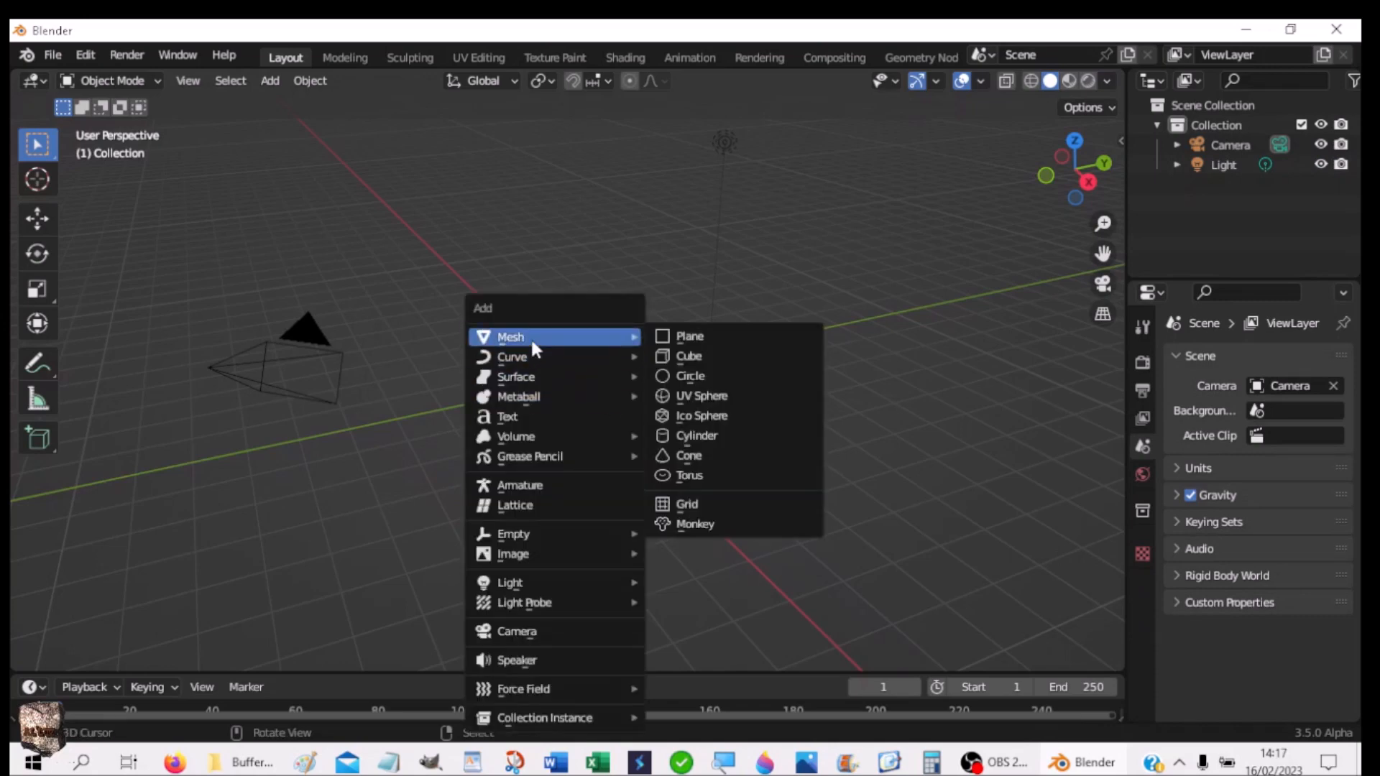
{"action": "left_click", "coordinate": [701, 338]}
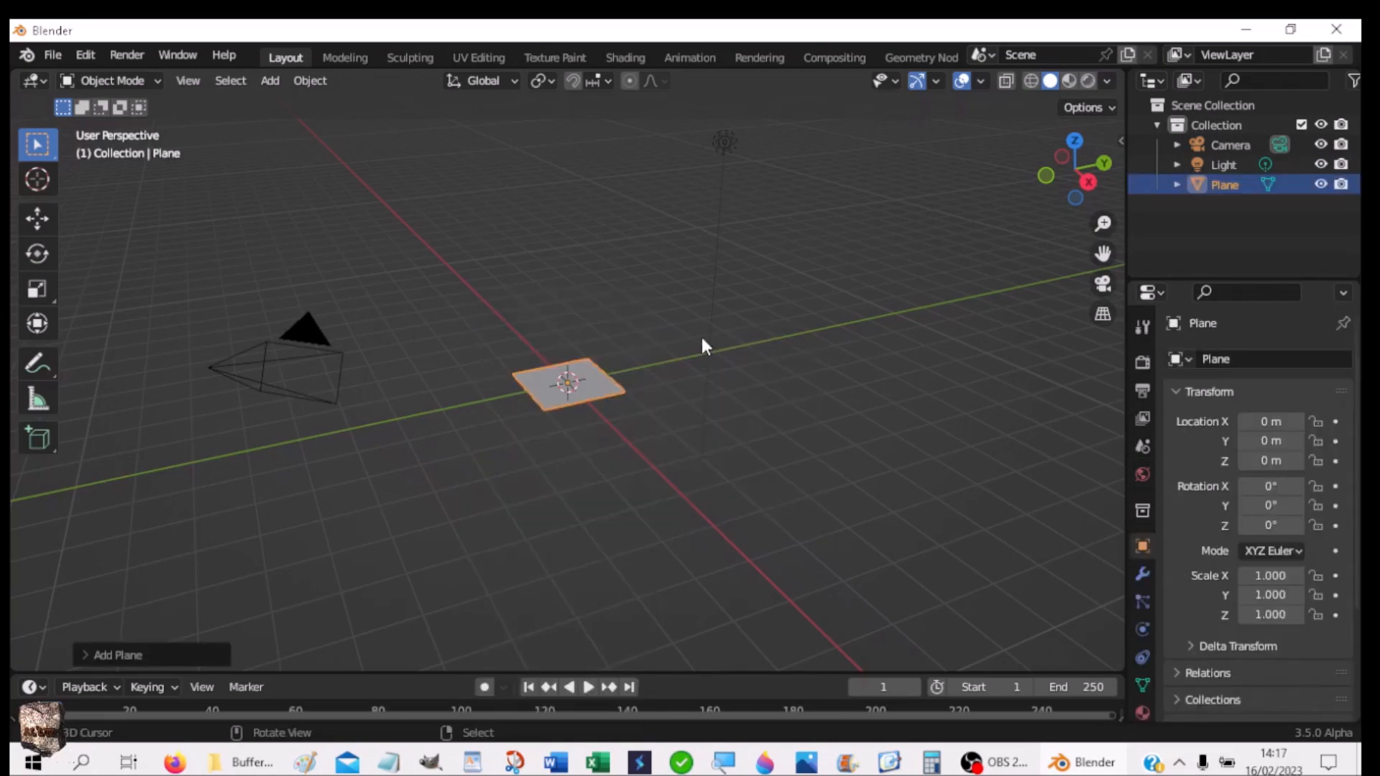
{"action": "left_click", "coordinate": [945, 55]}
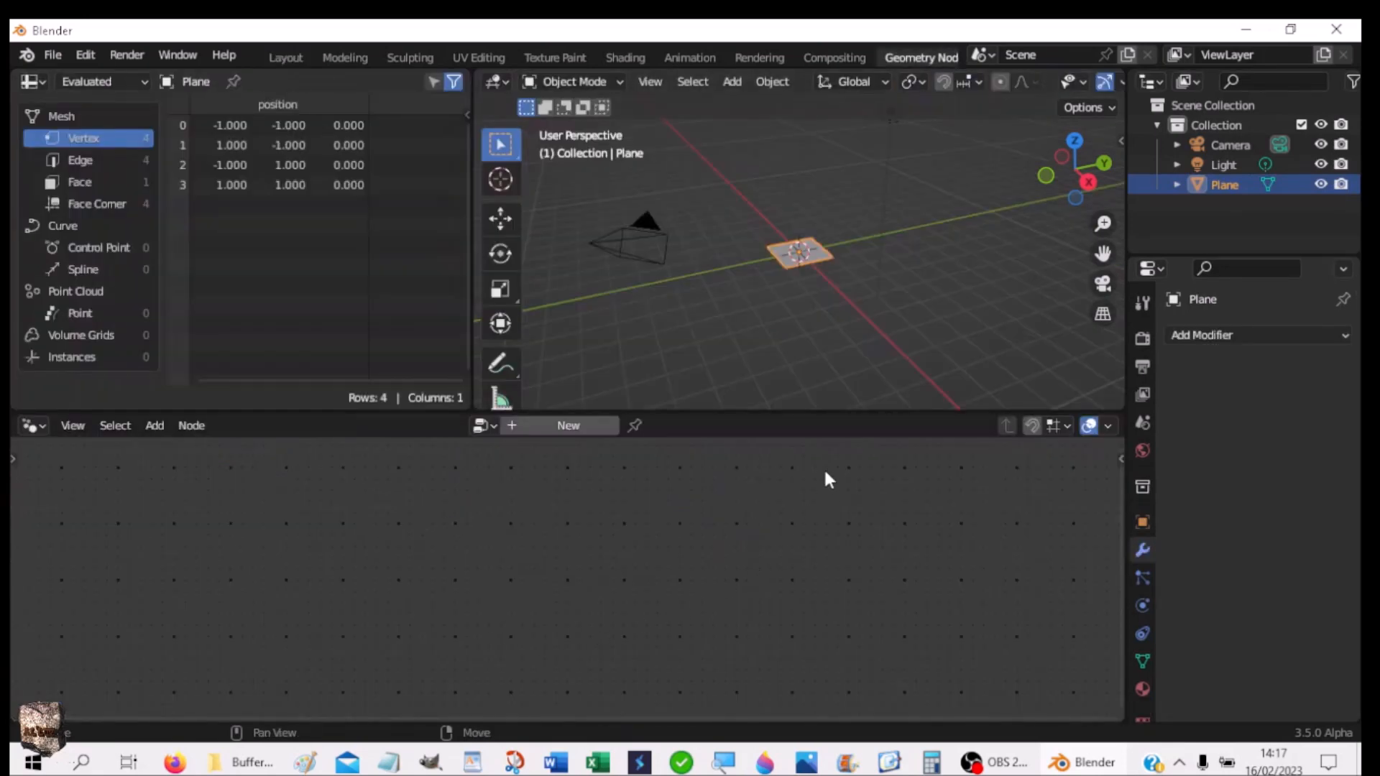
{"action": "left_click", "coordinate": [571, 427]}
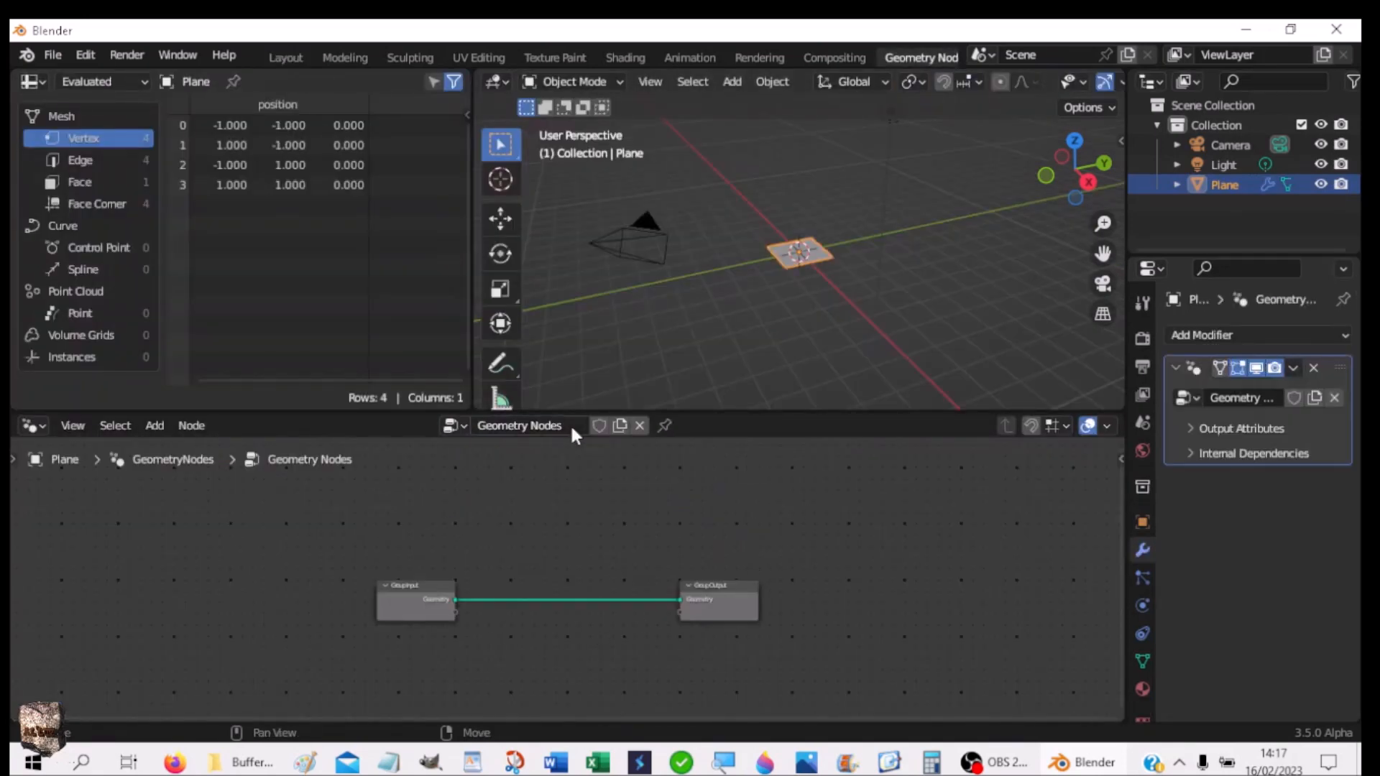
Step: Enlarge the node editor and spread the Group Input and Group Output nodes apart on one level
{"action": "right_click", "coordinate": [716, 401], "text": "shift"}
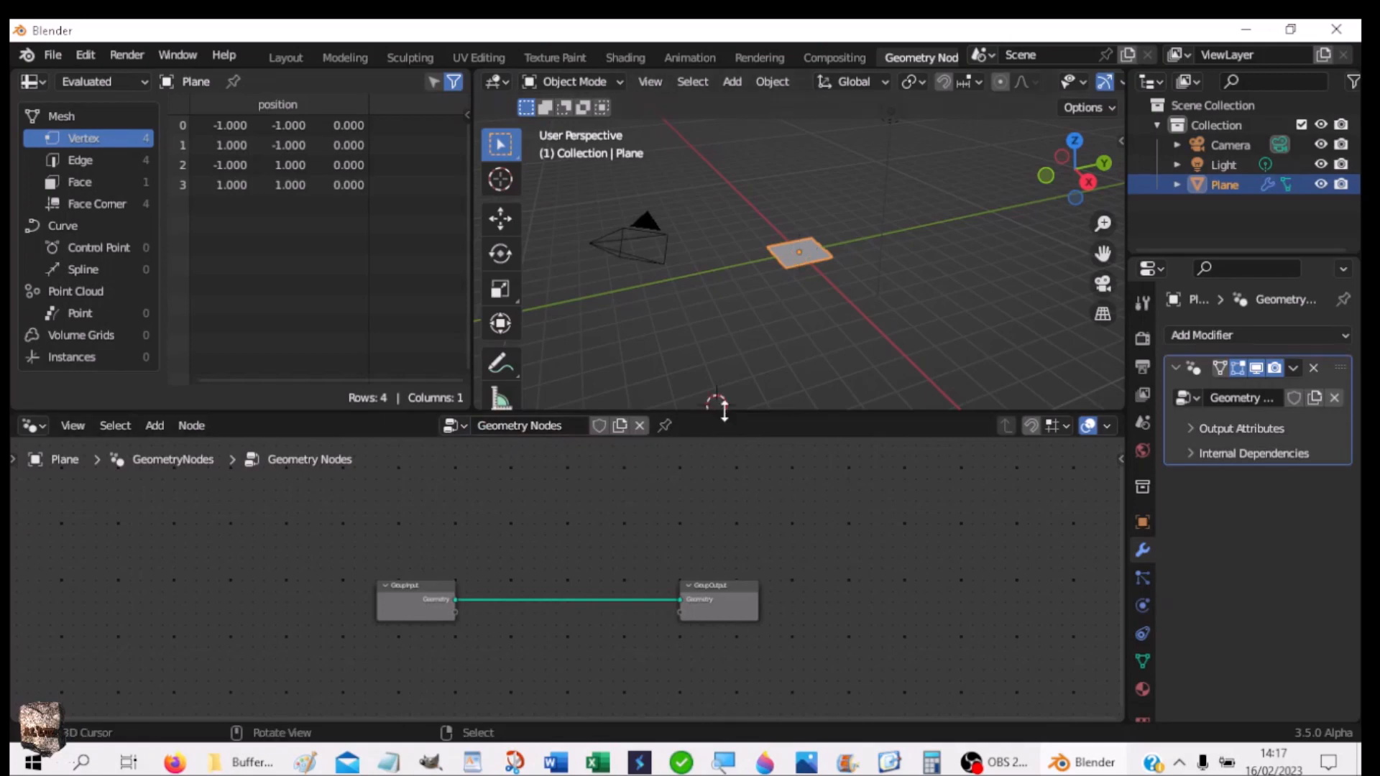
{"action": "left_click_drag", "start_coordinate": [725, 409], "coordinate": [736, 313]}
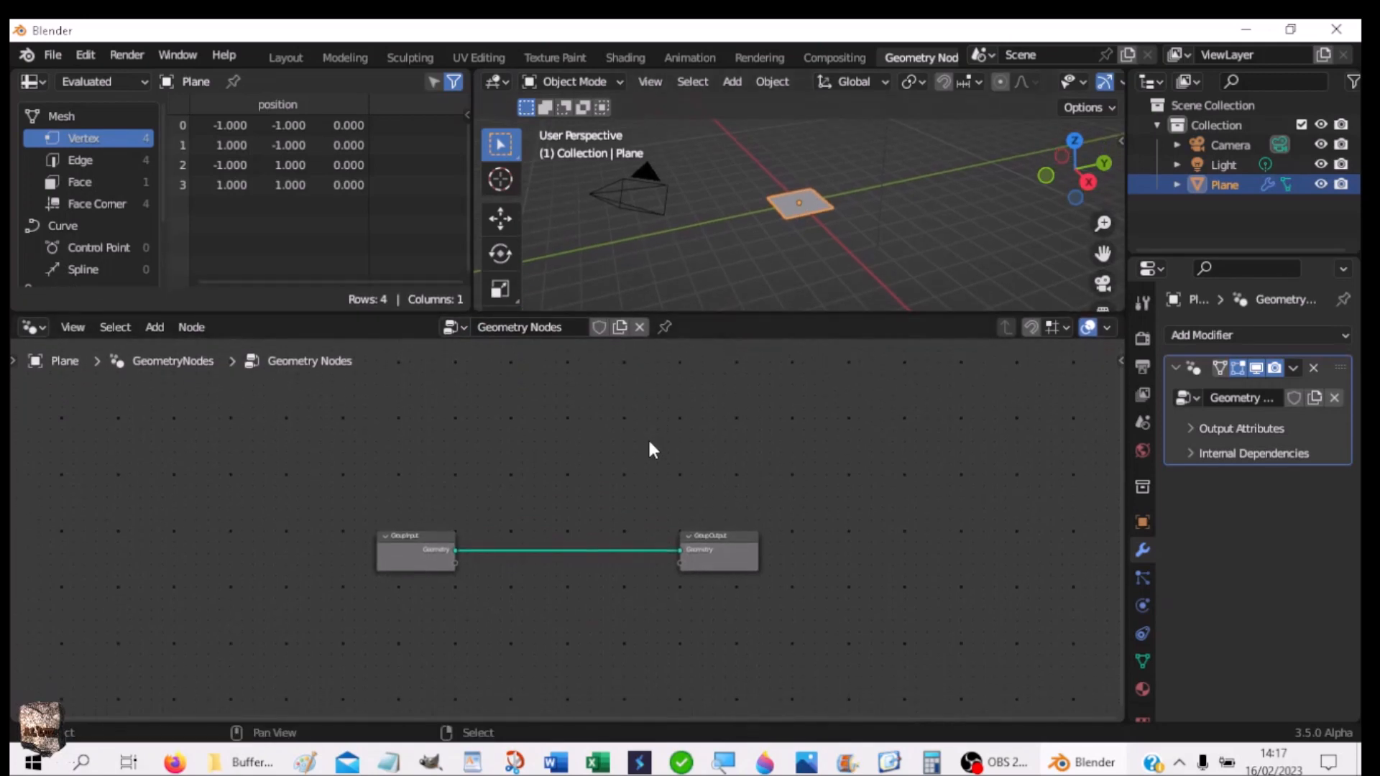
{"action": "scroll", "coordinate": [752, 281], "scroll_direction": "up", "scroll_amount": 5}
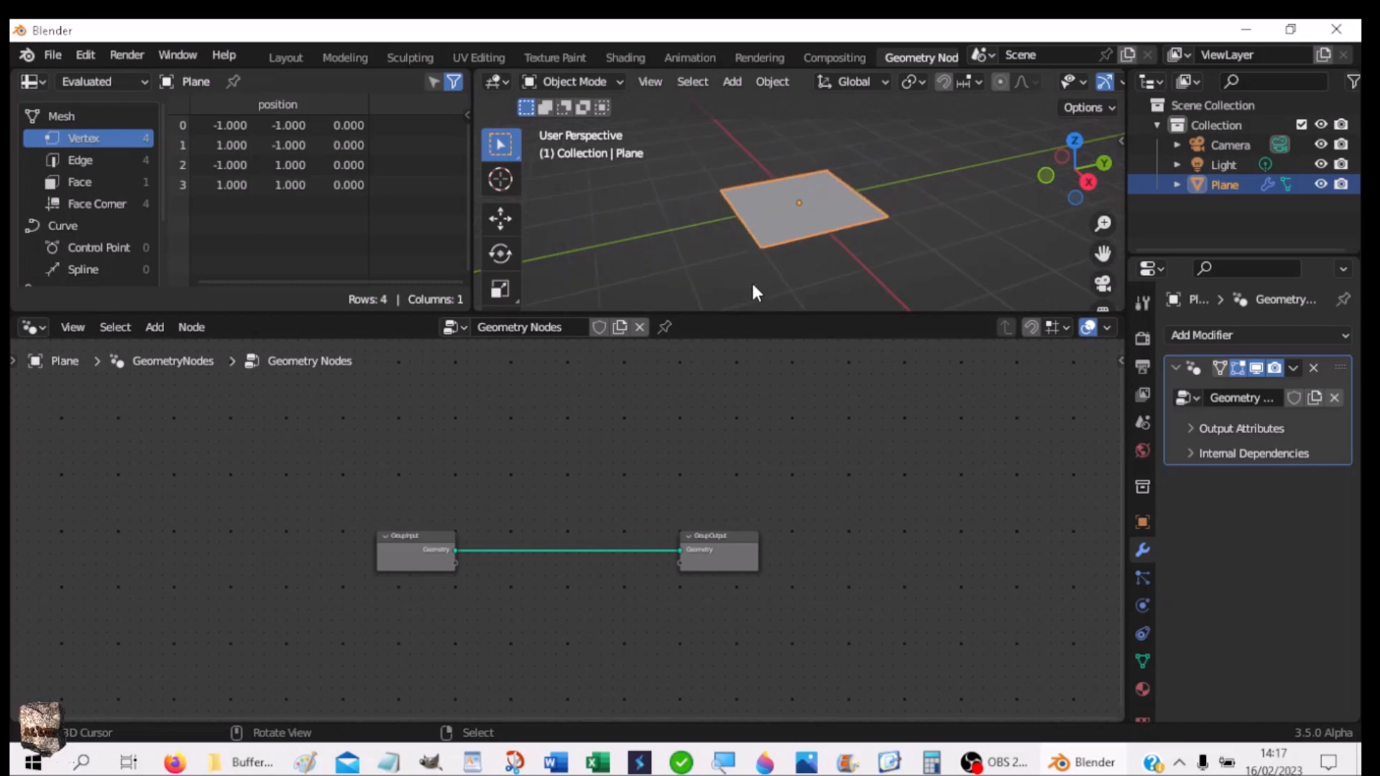
{"action": "left_click_drag", "start_coordinate": [415, 553], "coordinate": [322, 461]}
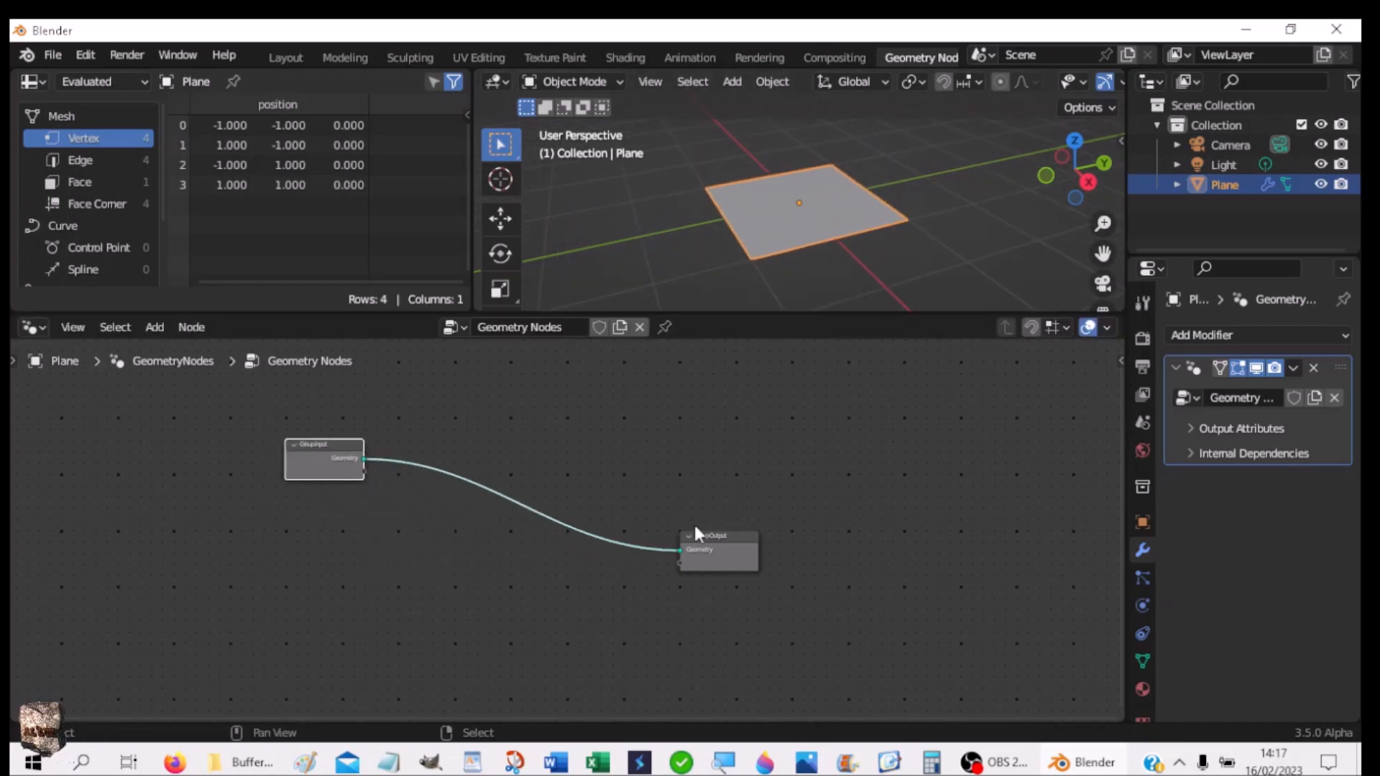
{"action": "left_click_drag", "start_coordinate": [722, 552], "coordinate": [877, 450]}
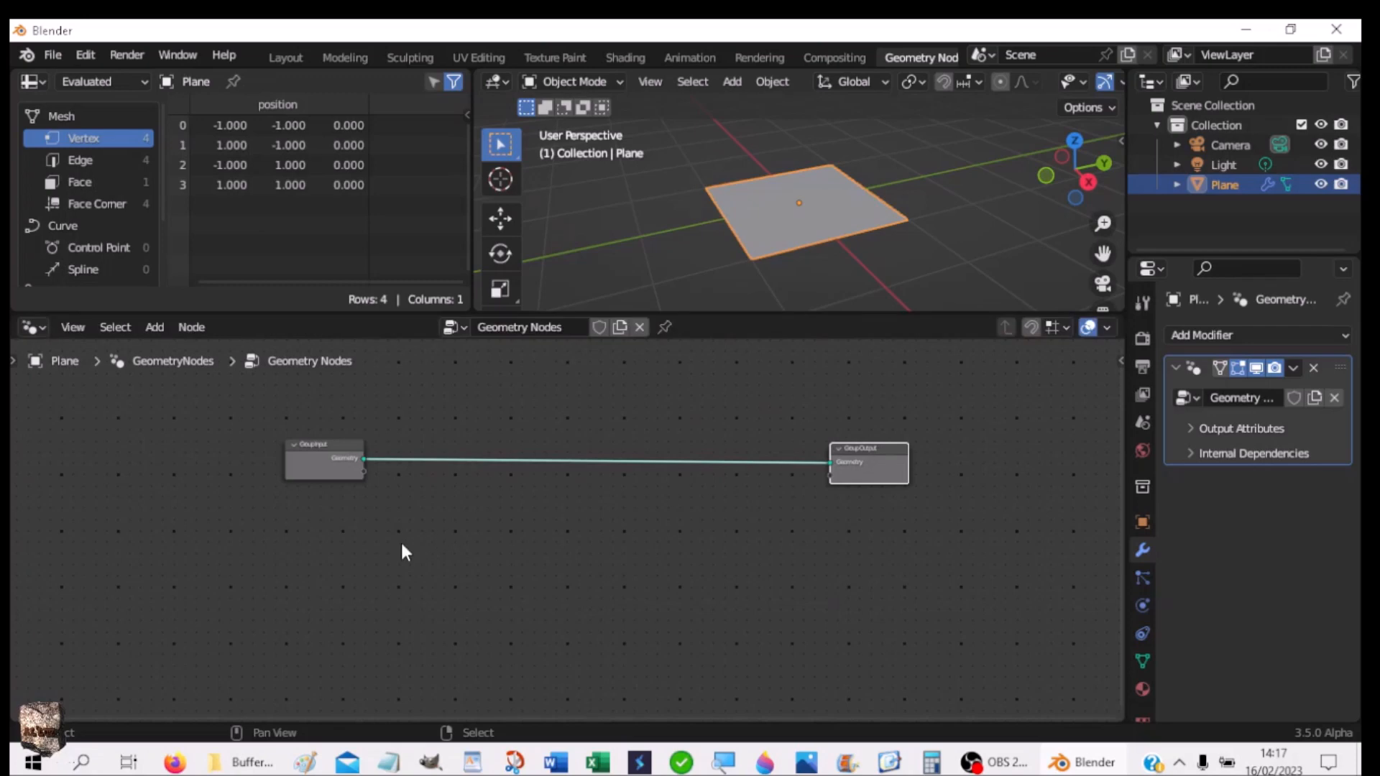
Step: Insert a Store Named Attribute node on the geometry link just after Group Input
{"action": "key", "text": "shift+a"}
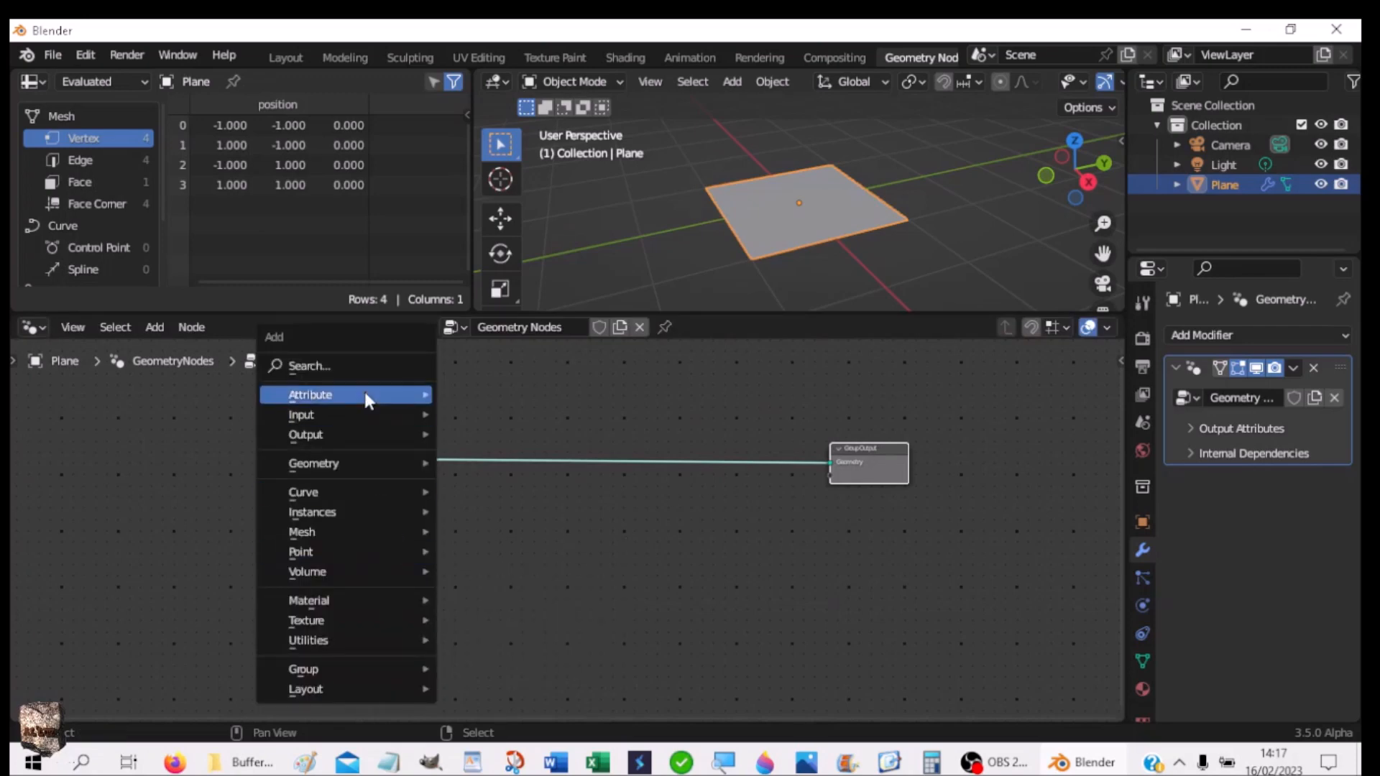
{"action": "mouse_move", "coordinate": [364, 395]}
{"action": "left_click", "coordinate": [509, 502]}
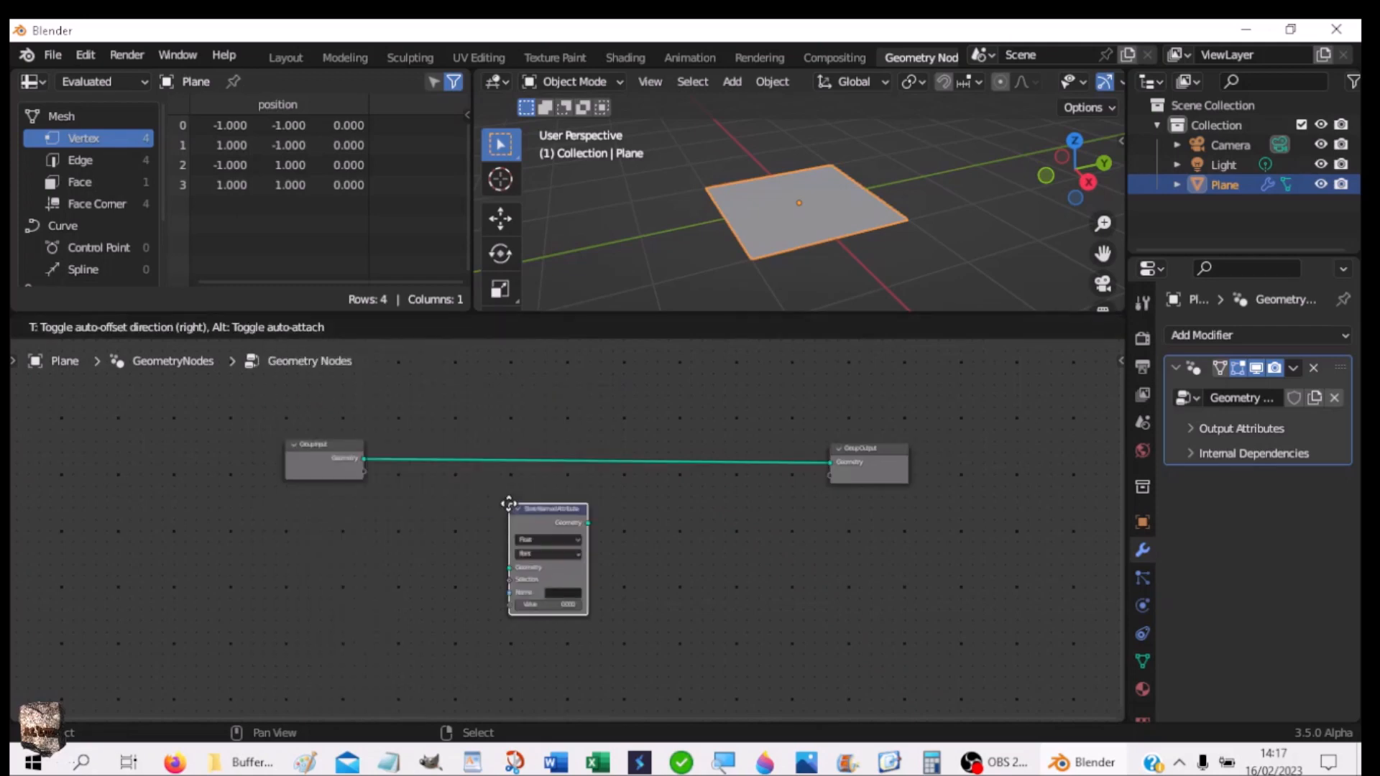
{"action": "left_click", "coordinate": [420, 439]}
{"action": "scroll", "coordinate": [630, 559], "scroll_direction": "up", "scroll_amount": 3}
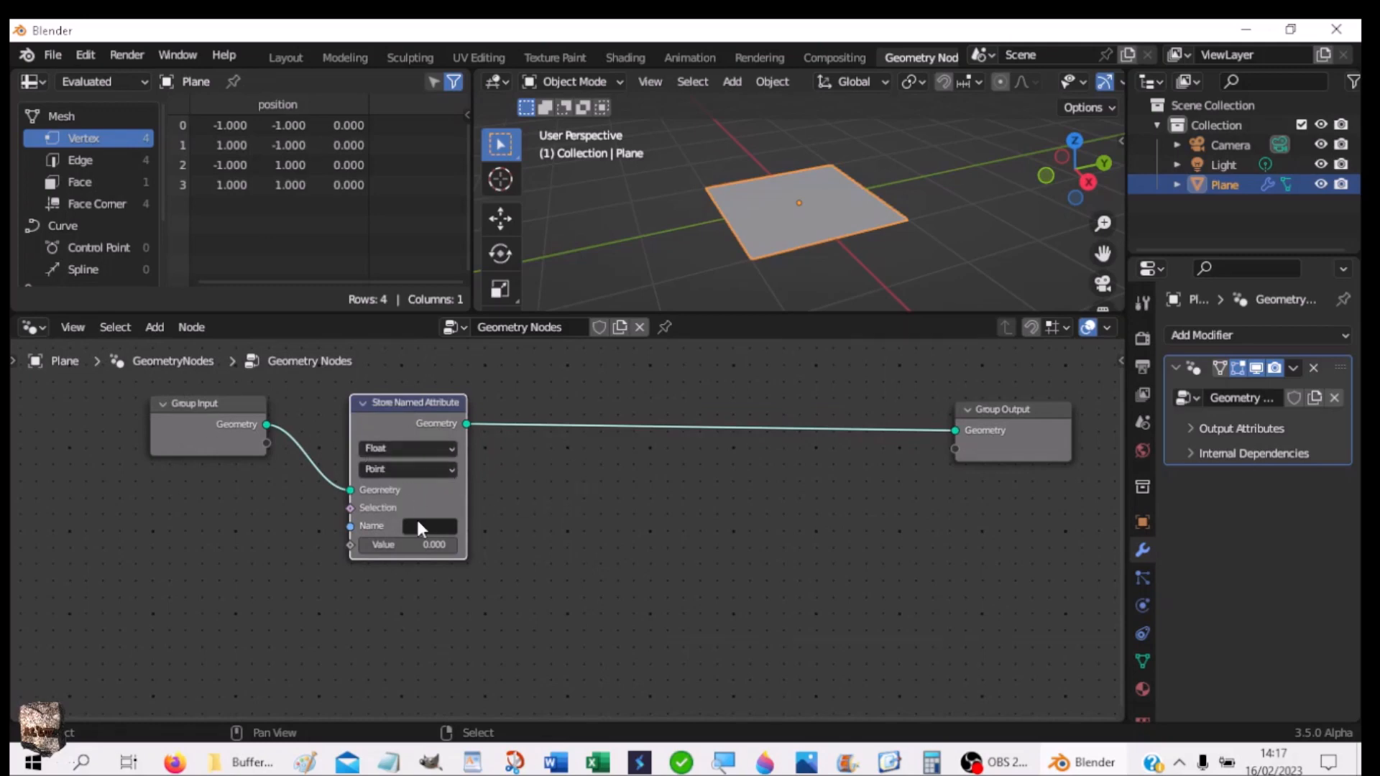
Step: Set the Store Named Attribute node's value to 8 and its name to Var, keeping the Point domain
{"action": "left_click", "coordinate": [419, 546]}
{"action": "type", "text": "8"}
{"action": "key", "text": "Return"}
{"action": "left_click", "coordinate": [409, 478]}
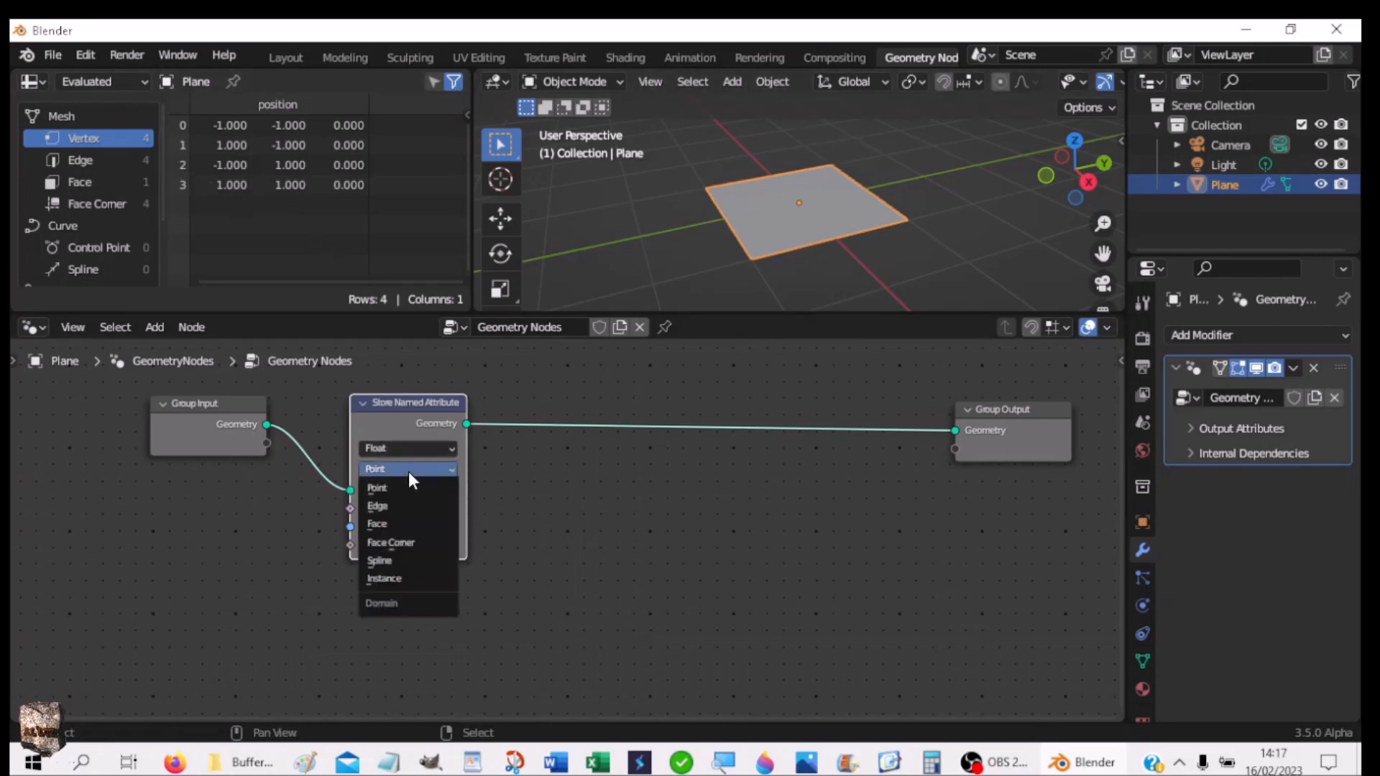
{"action": "left_click", "coordinate": [408, 472]}
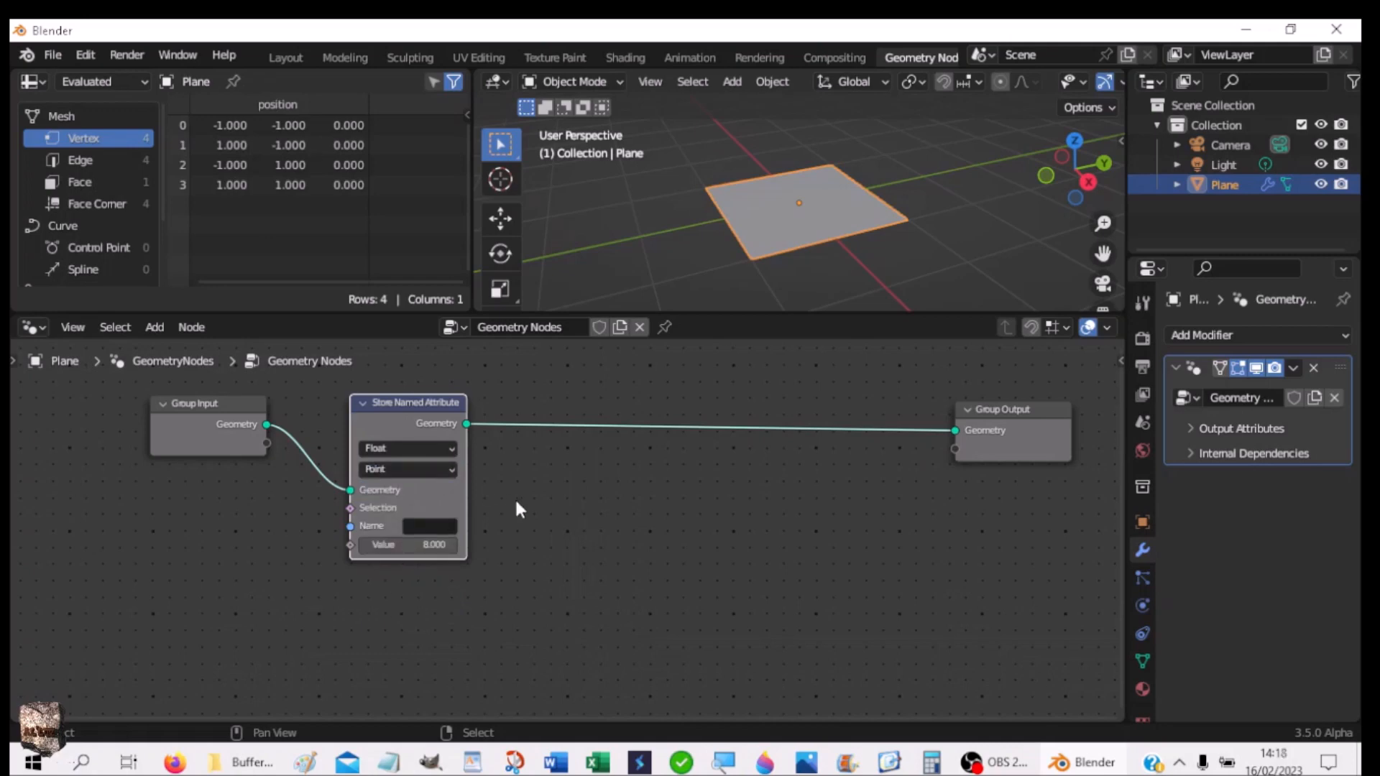
{"action": "left_click", "coordinate": [424, 526]}
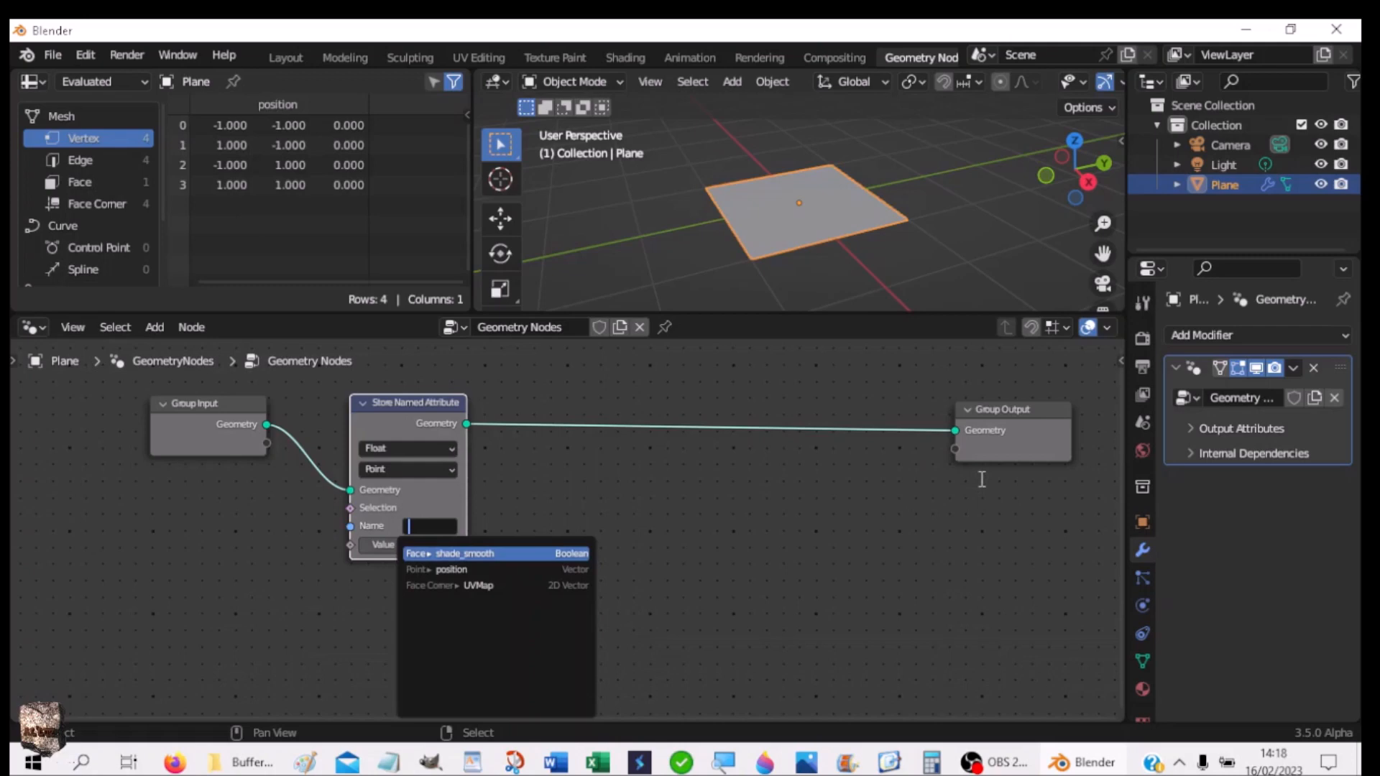
{"action": "type", "text": "Var"}
{"action": "key", "text": "Return"}
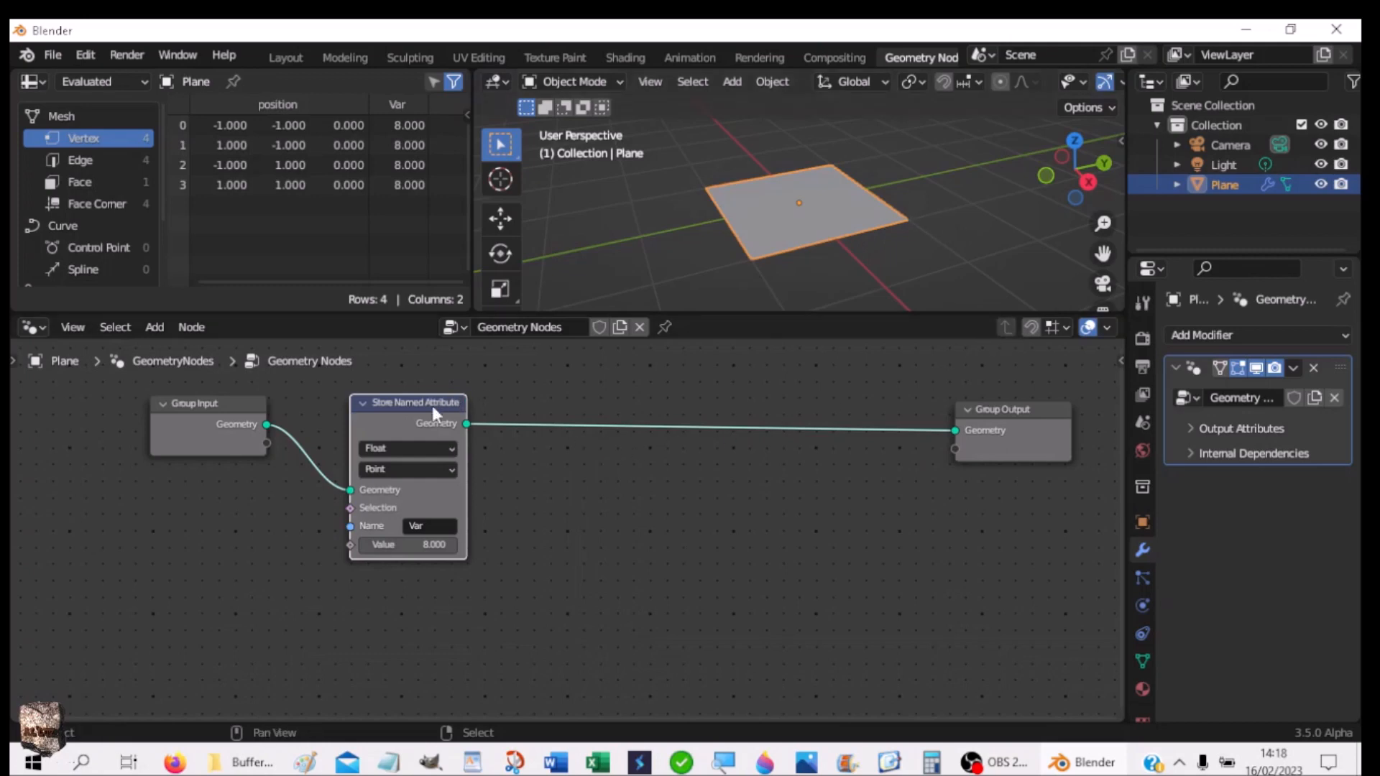
{"action": "left_click_drag", "start_coordinate": [433, 405], "coordinate": [407, 398]}
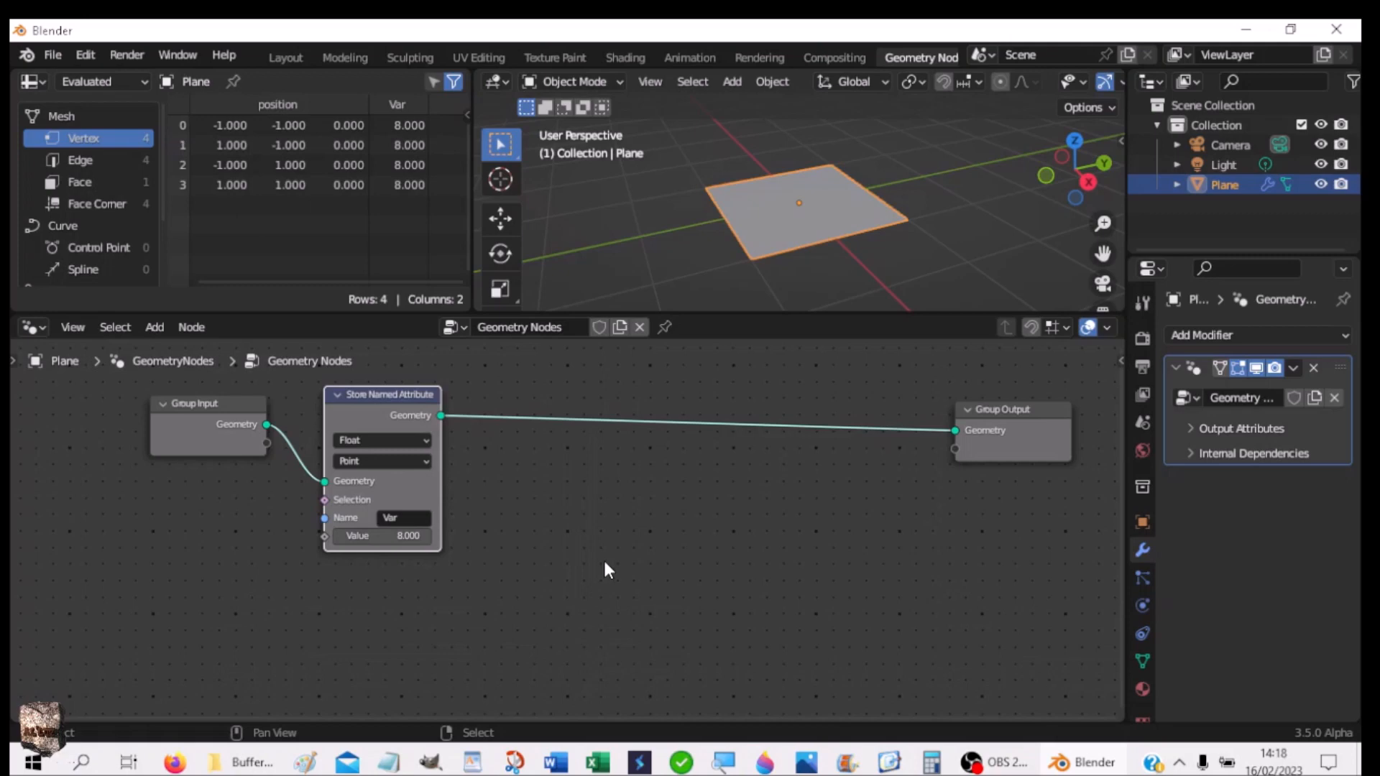
Step: Add a Named Attribute node beneath the Store Named Attribute node and assign the Var attribute to it
{"action": "key", "text": "shift+a"}
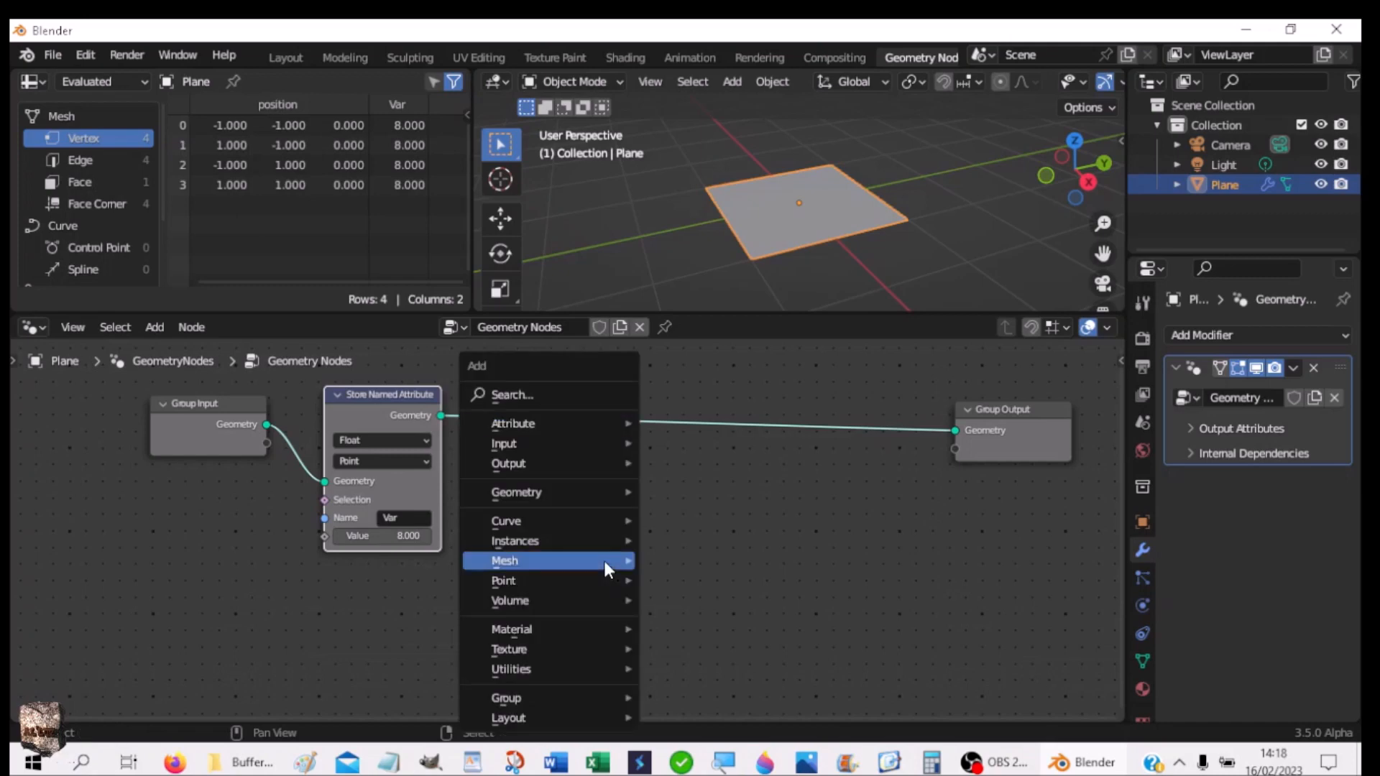
{"action": "mouse_move", "coordinate": [604, 561]}
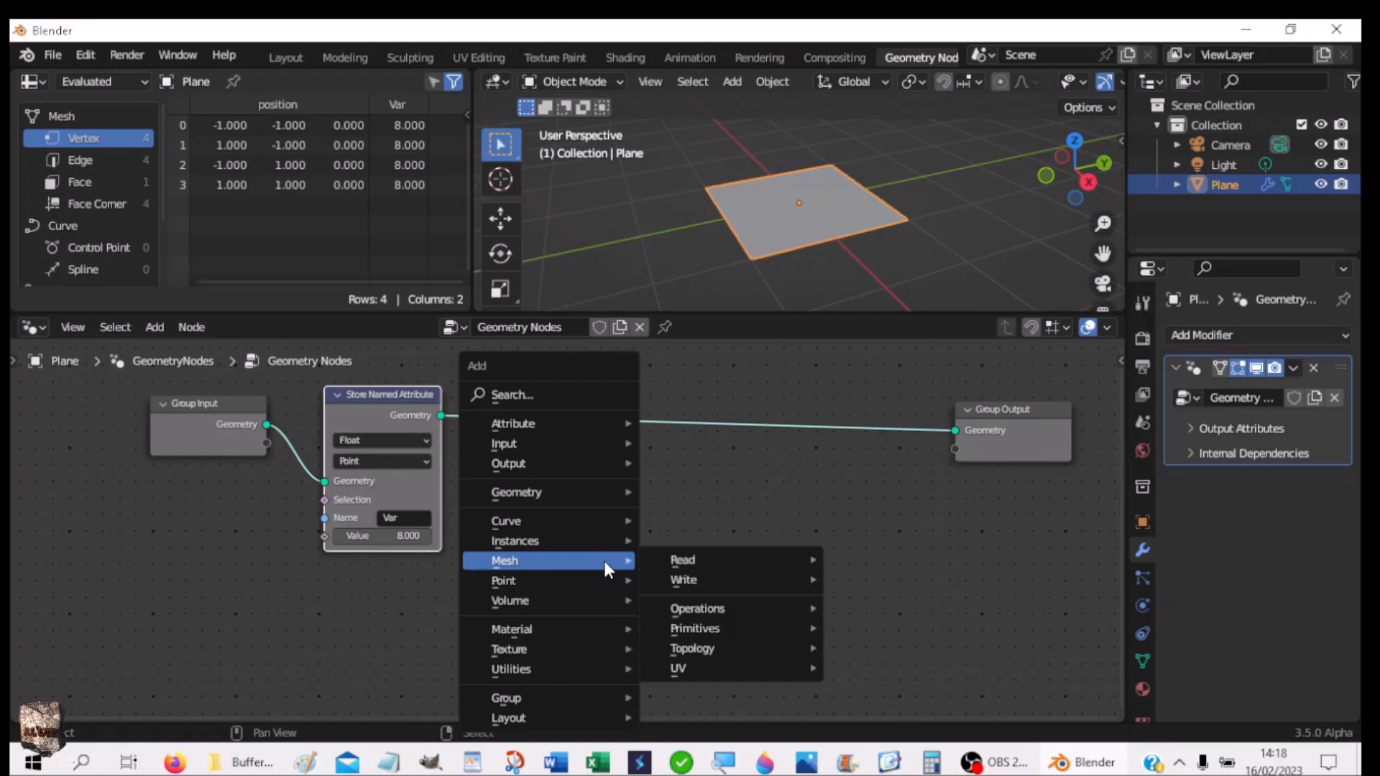
{"action": "mouse_move", "coordinate": [684, 561]}
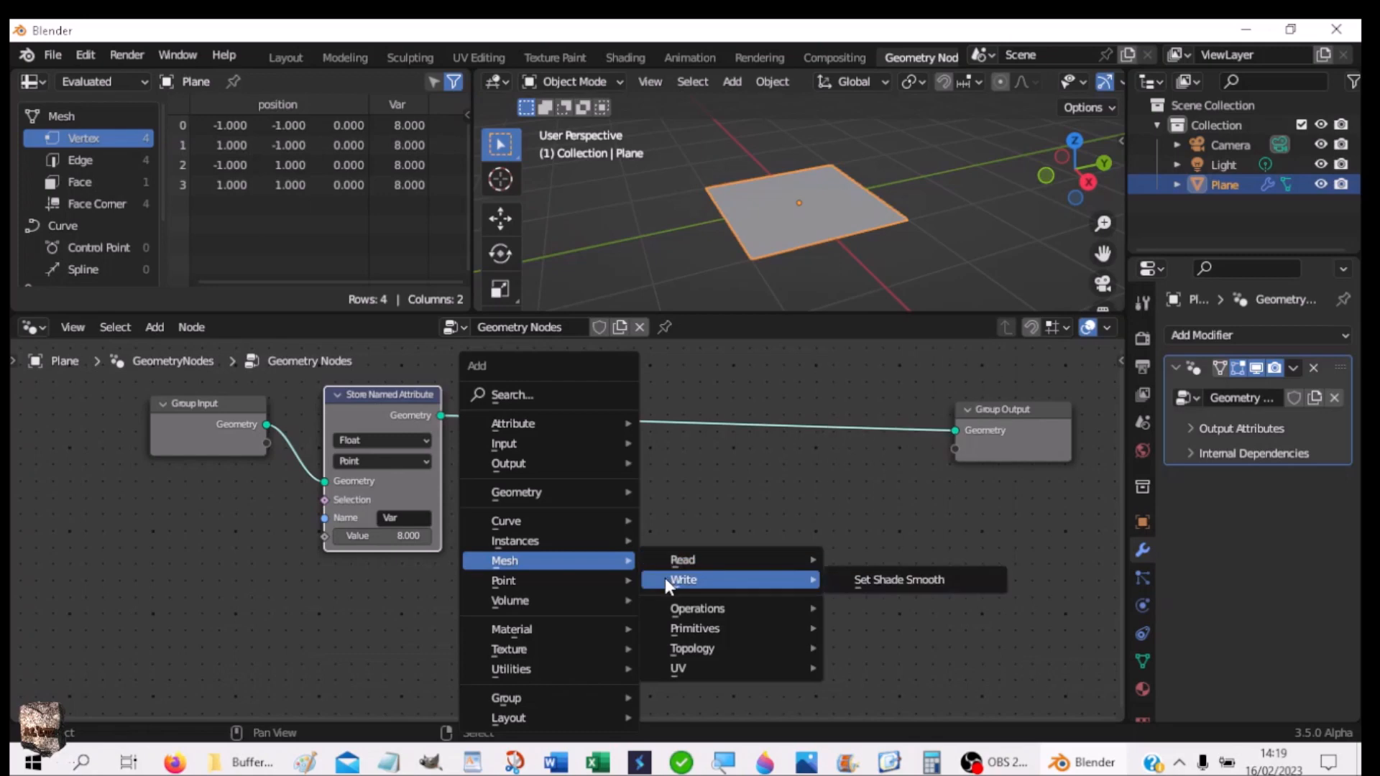
{"action": "mouse_move", "coordinate": [533, 493]}
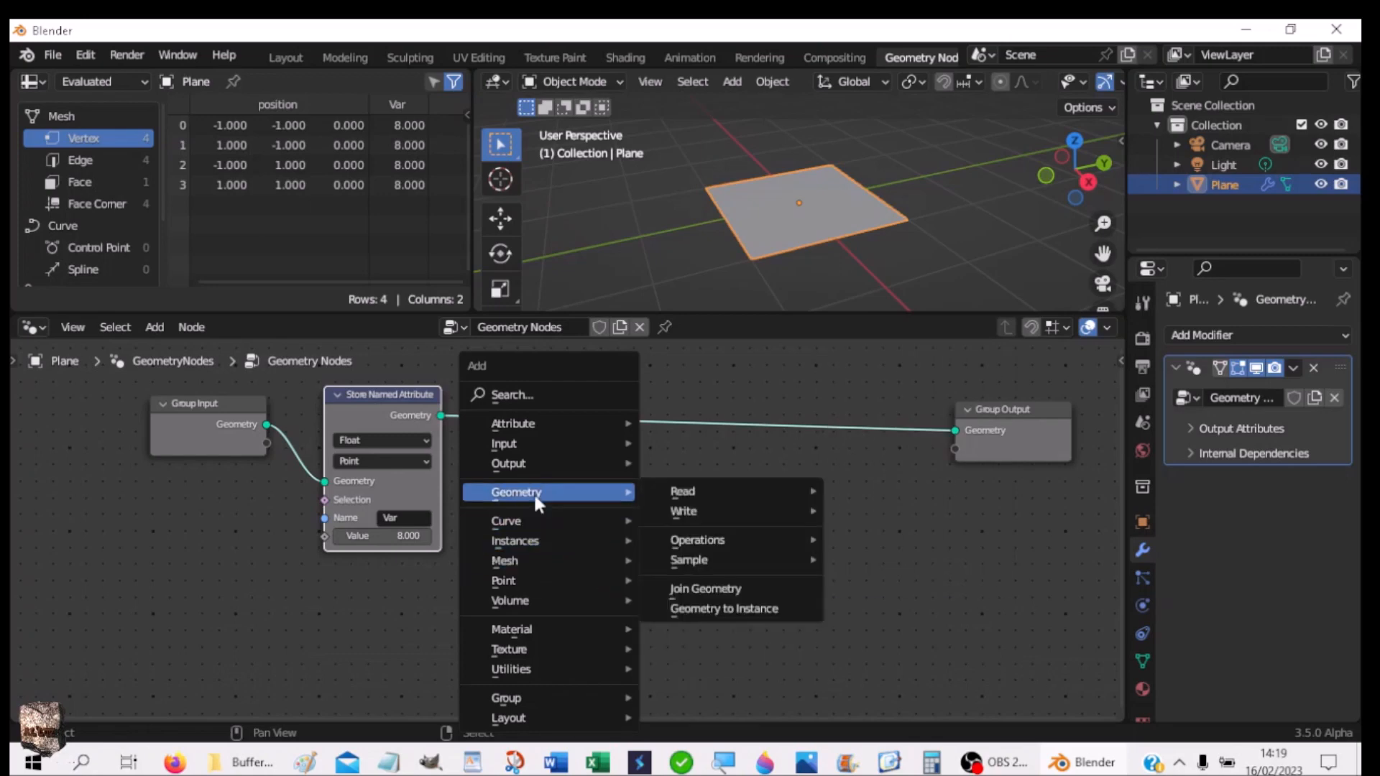
{"action": "mouse_move", "coordinate": [689, 499]}
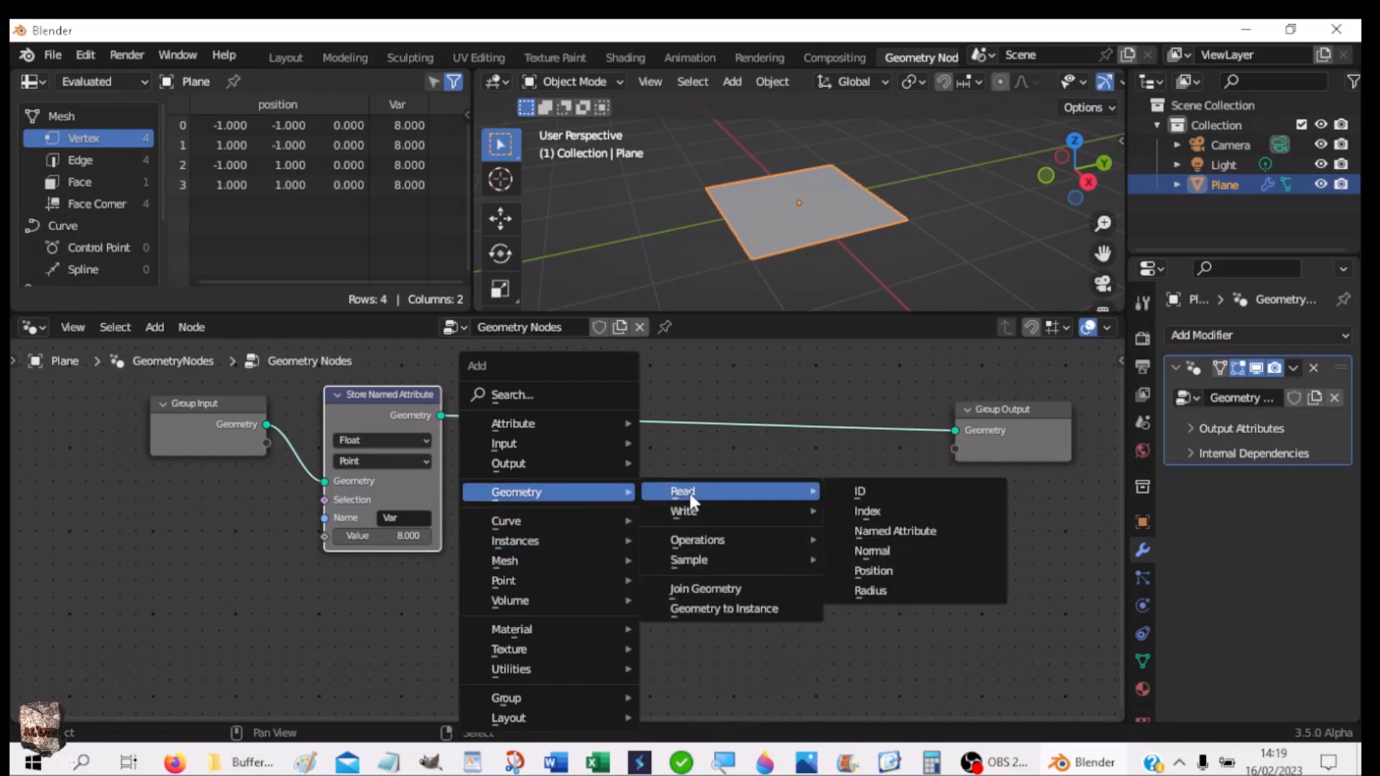
{"action": "left_click", "coordinate": [903, 532]}
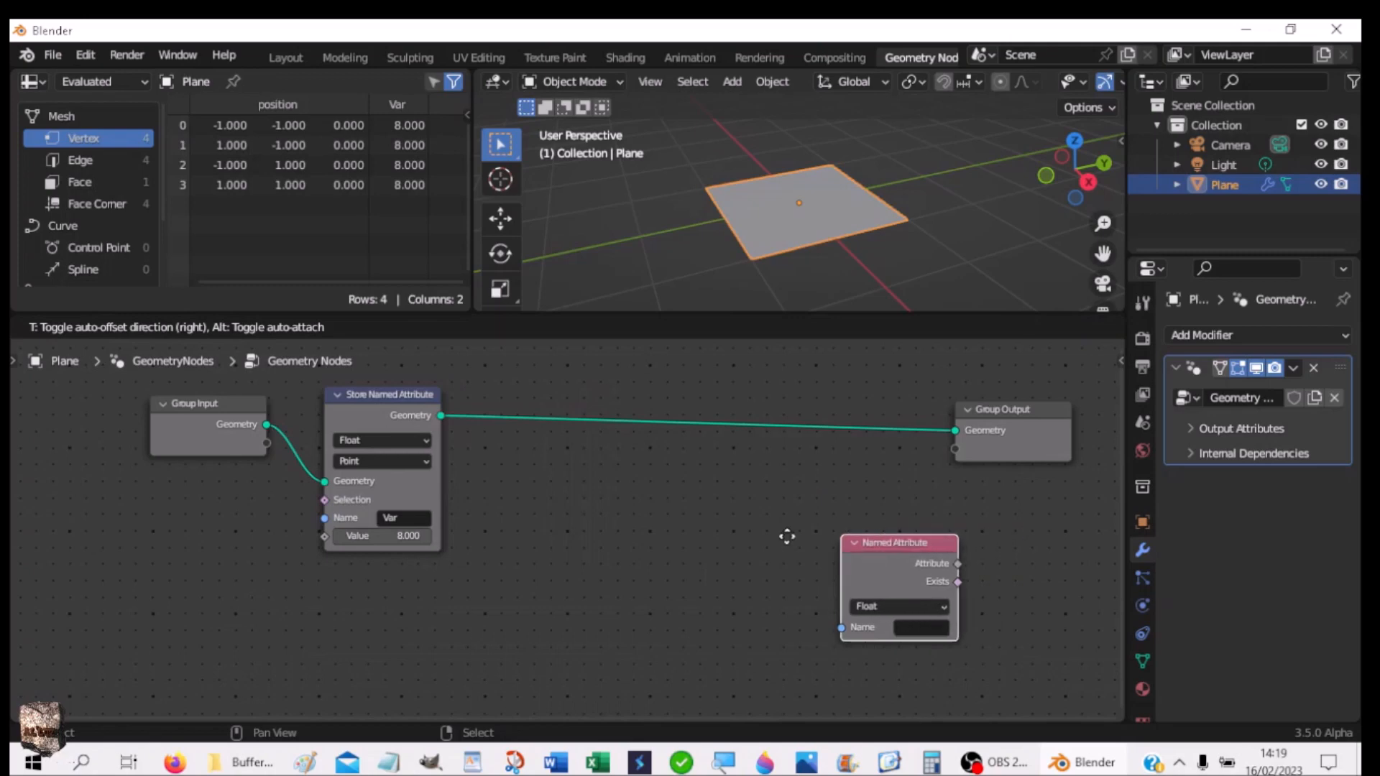
{"action": "left_click", "coordinate": [326, 576]}
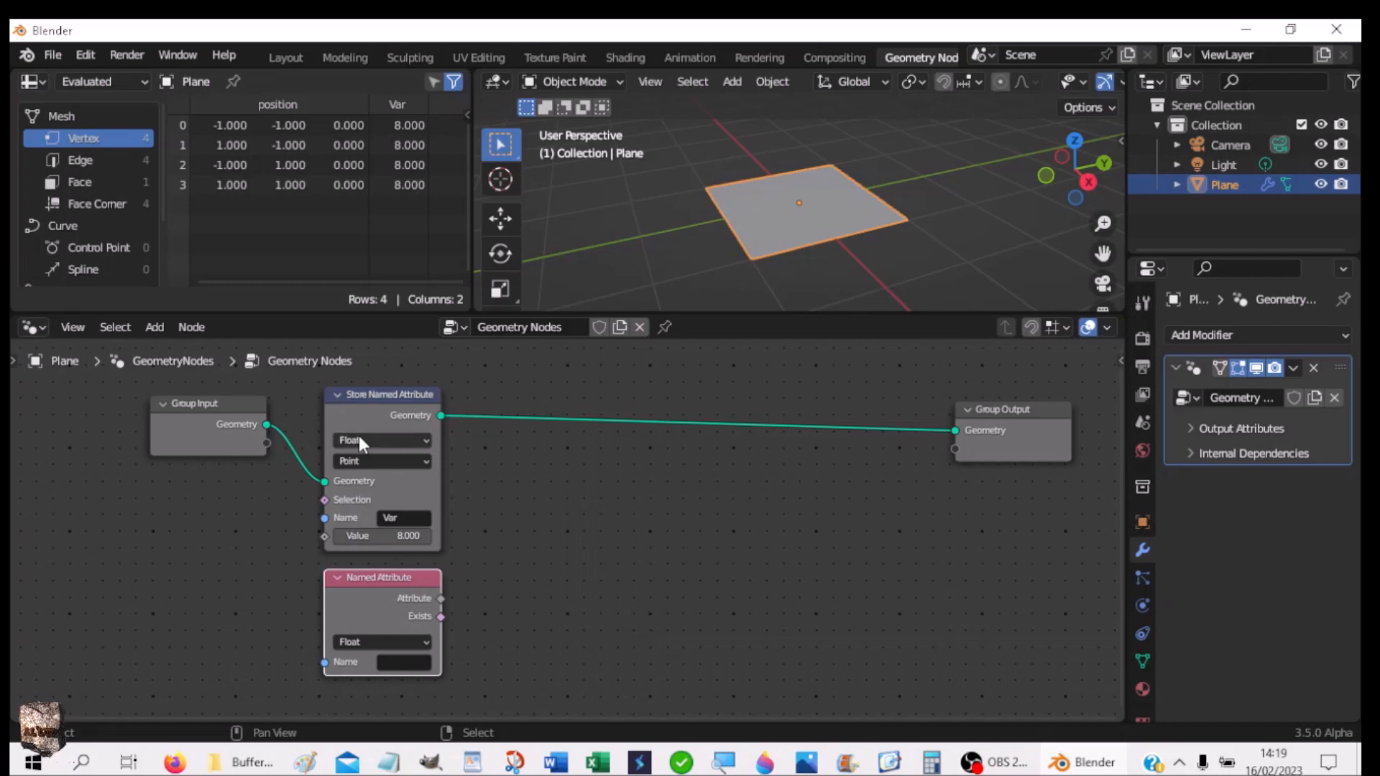
{"action": "left_click", "coordinate": [394, 662]}
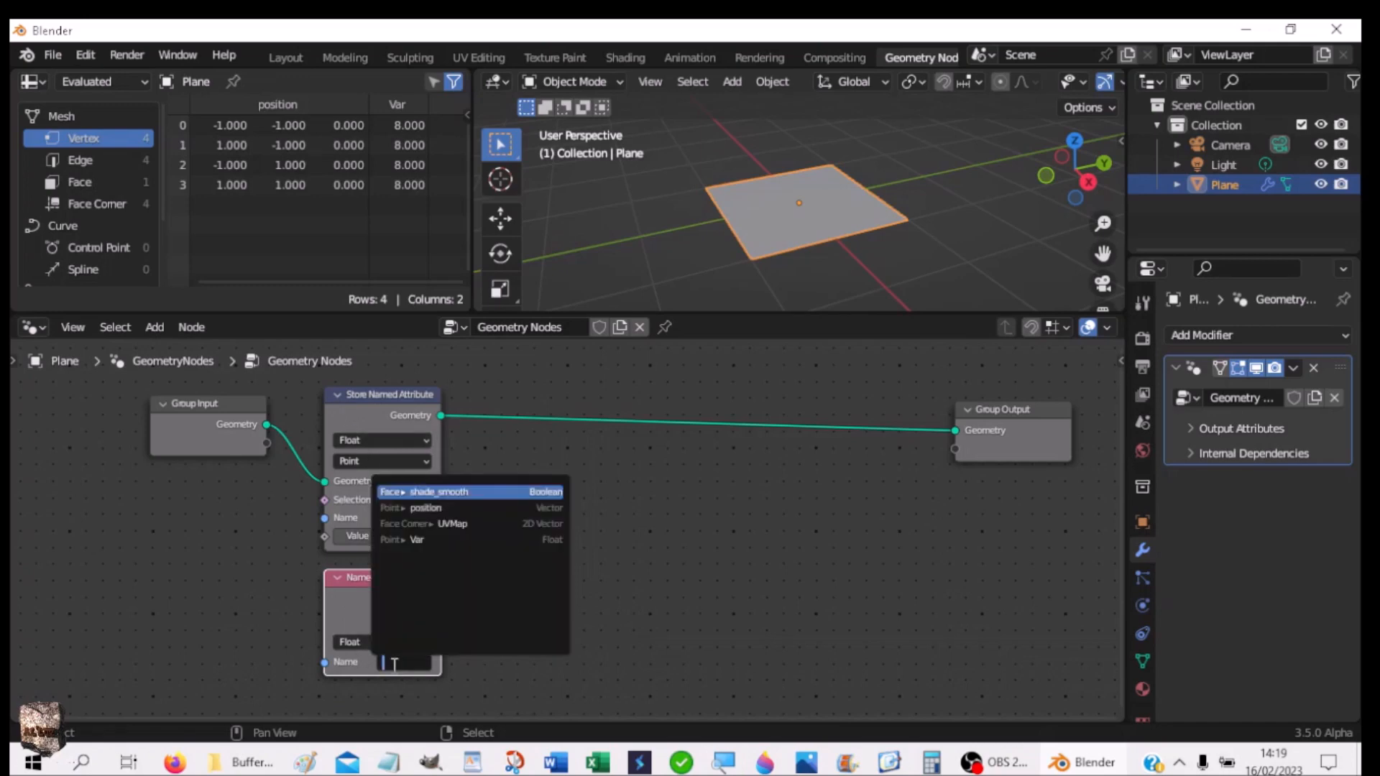
{"action": "left_click", "coordinate": [429, 539]}
{"action": "mouse_move", "coordinate": [413, 580]}
{"action": "left_mouse_down"}
{"action": "mouse_move", "coordinate": [588, 529]}
{"action": "mouse_move", "coordinate": [465, 579]}
{"action": "mouse_move", "coordinate": [418, 581]}
{"action": "left_mouse_up"}
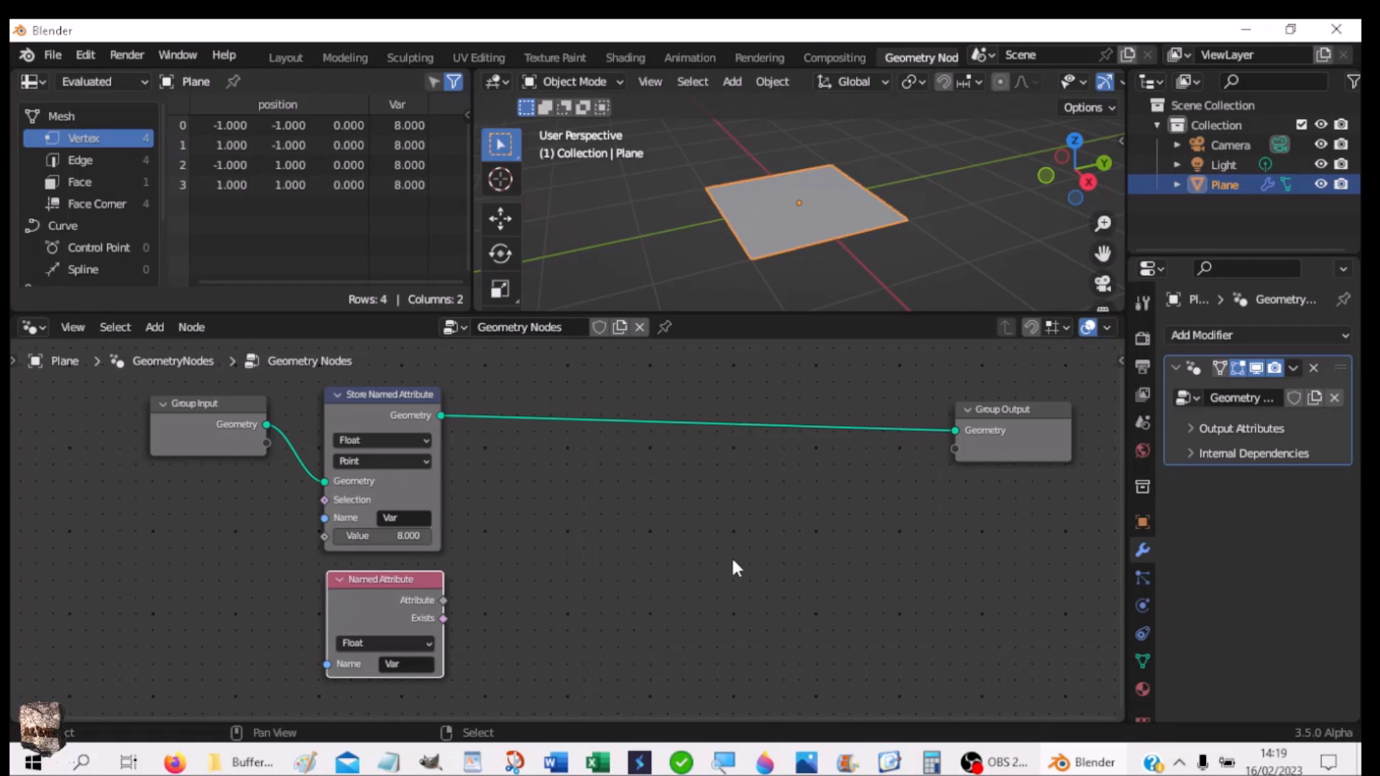
Step: Insert a Join Geometry node on the link just before Group Output
{"action": "key", "text": "shift+a"}
{"action": "mouse_move", "coordinate": [732, 562]}
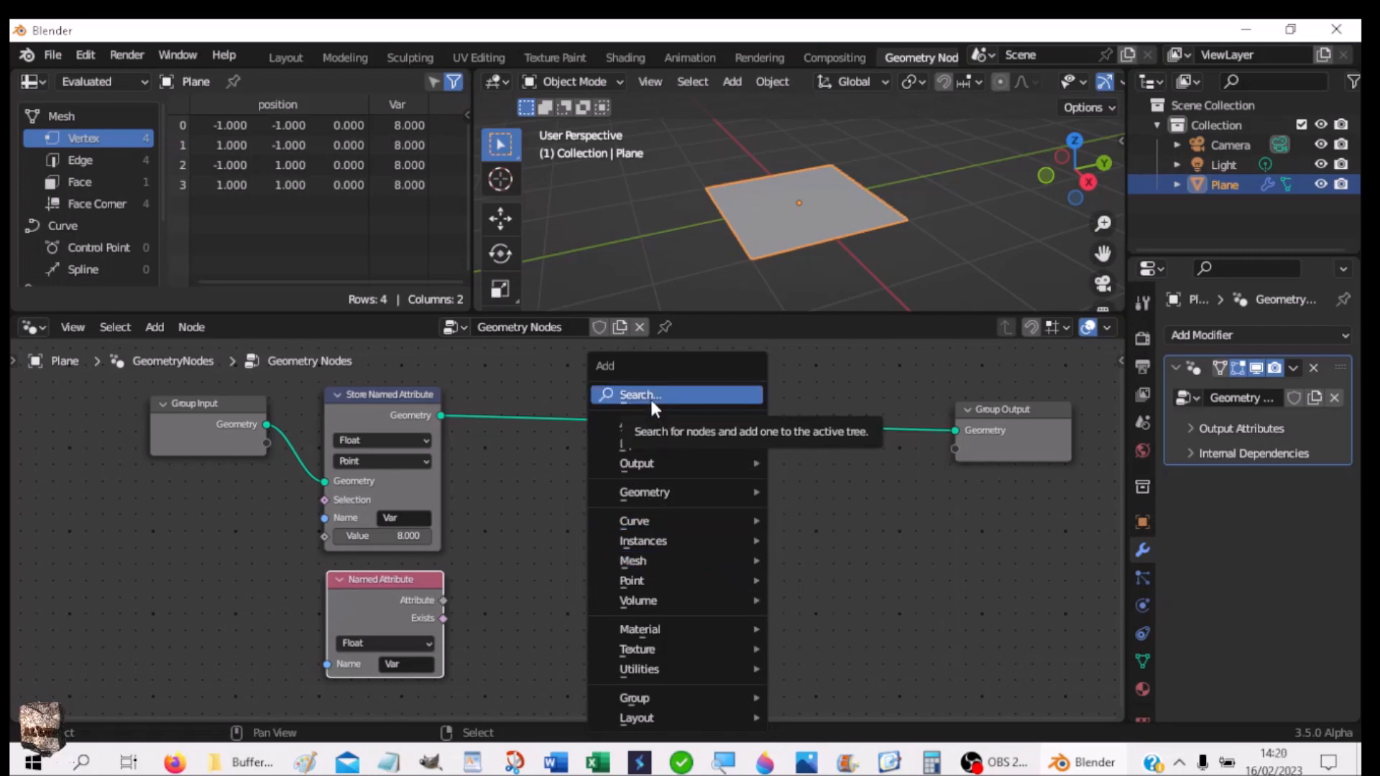
{"action": "mouse_move", "coordinate": [642, 464]}
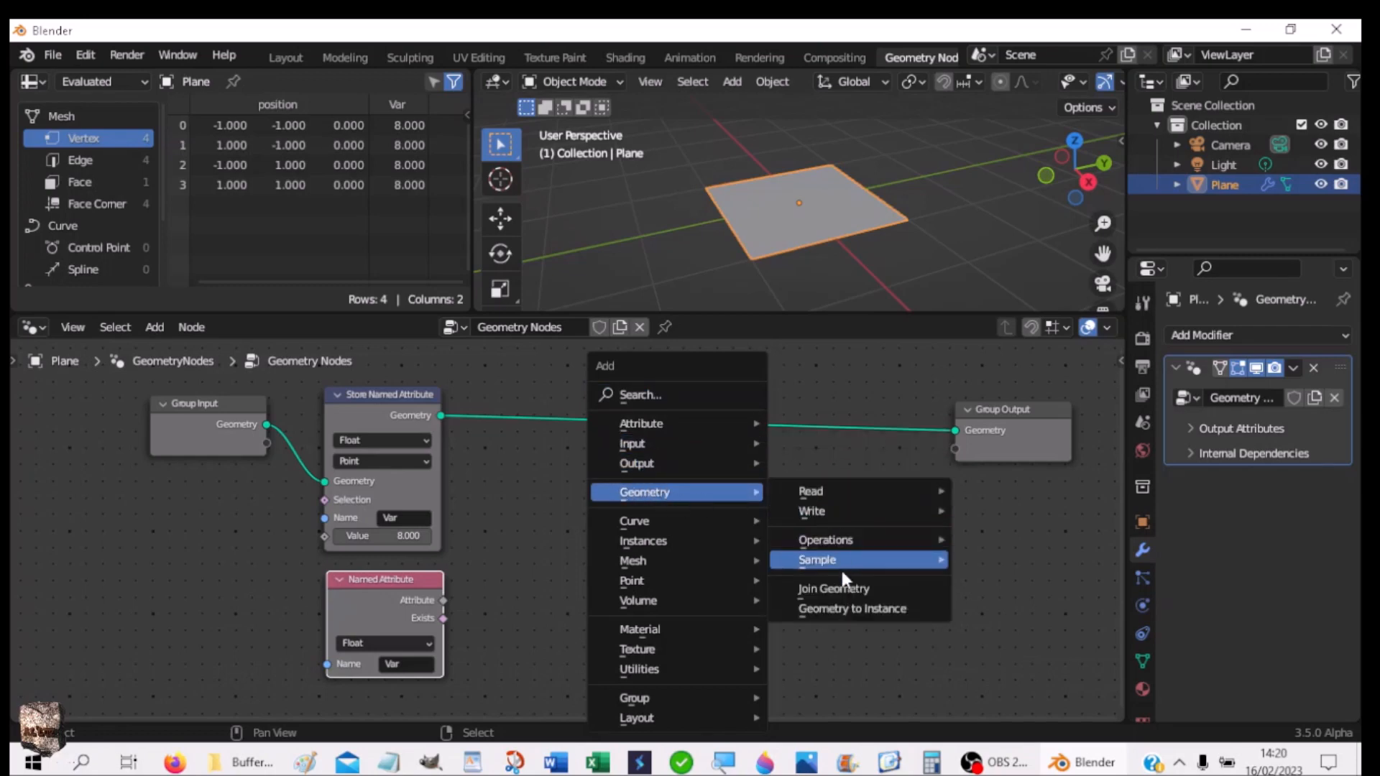
{"action": "left_click", "coordinate": [838, 589]}
{"action": "left_click", "coordinate": [780, 423]}
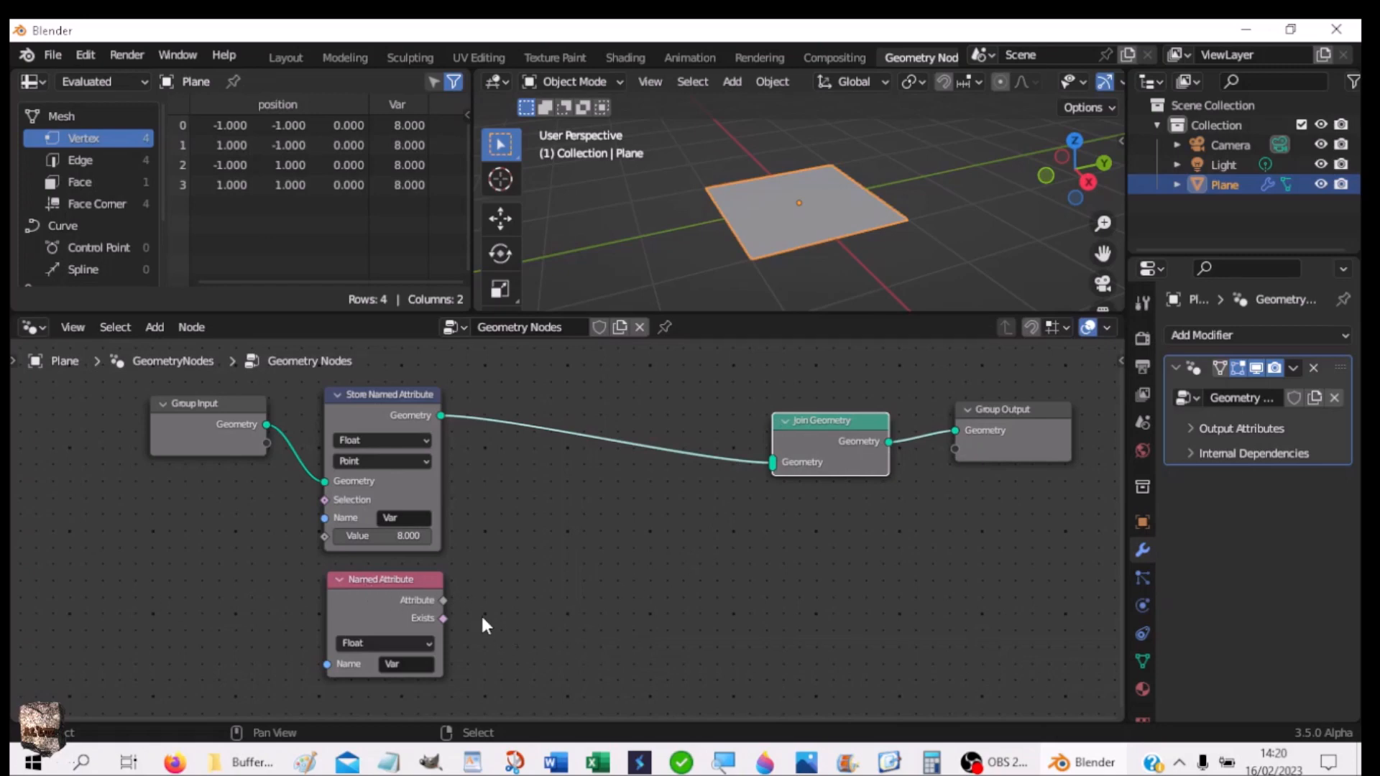
Step: Insert a Volume to Mesh node before Join Geometry and move its incoming Store Named Attribute link directly to Join Geometry
{"action": "key", "text": "shift+a"}
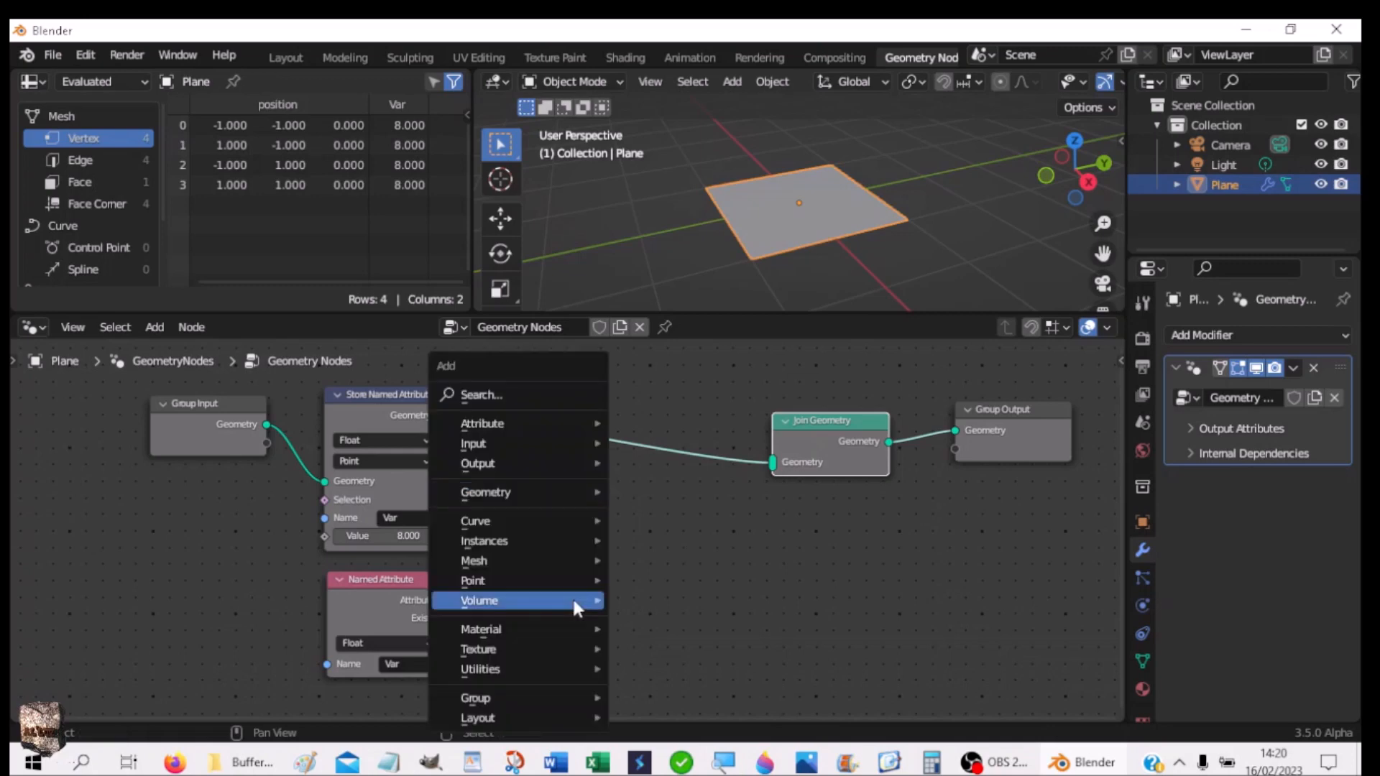
{"action": "left_click", "coordinate": [493, 398]}
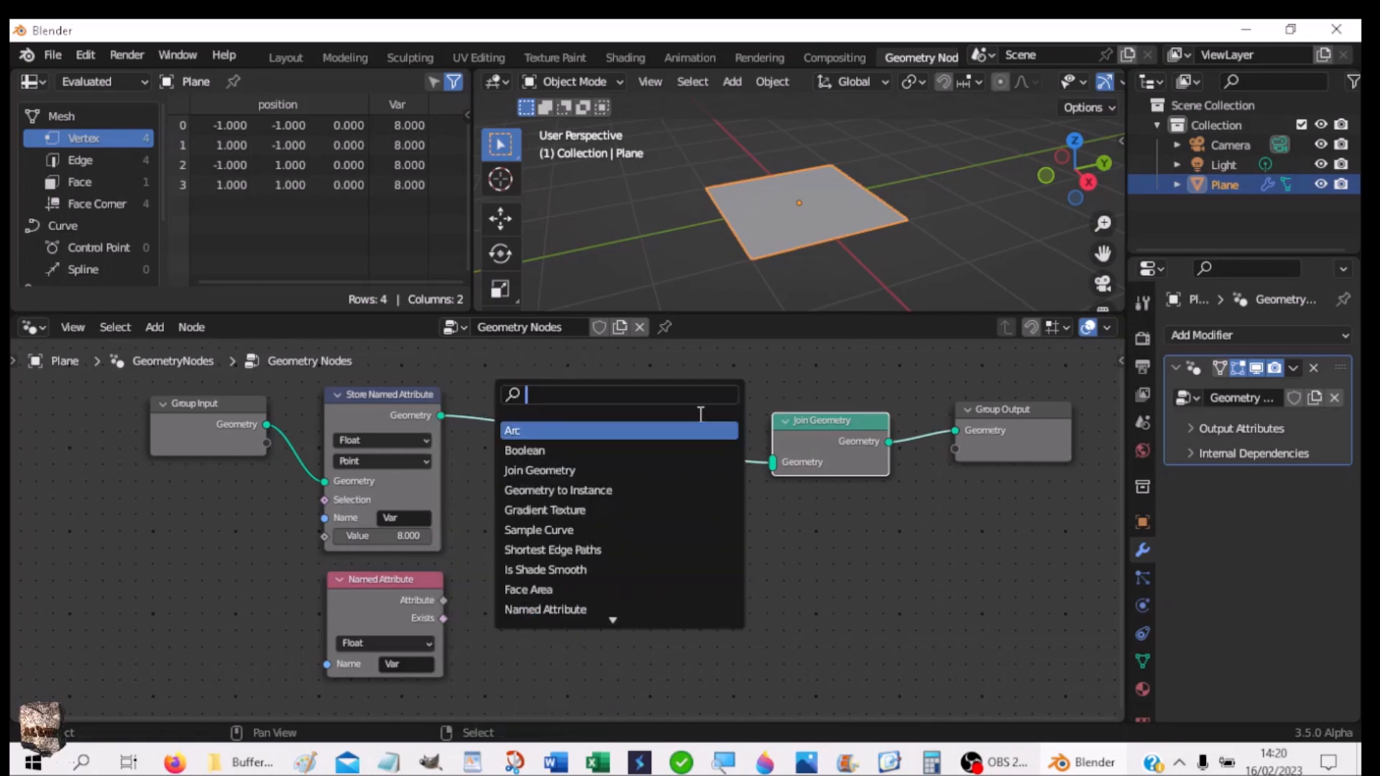
{"action": "type", "text": "Value"}
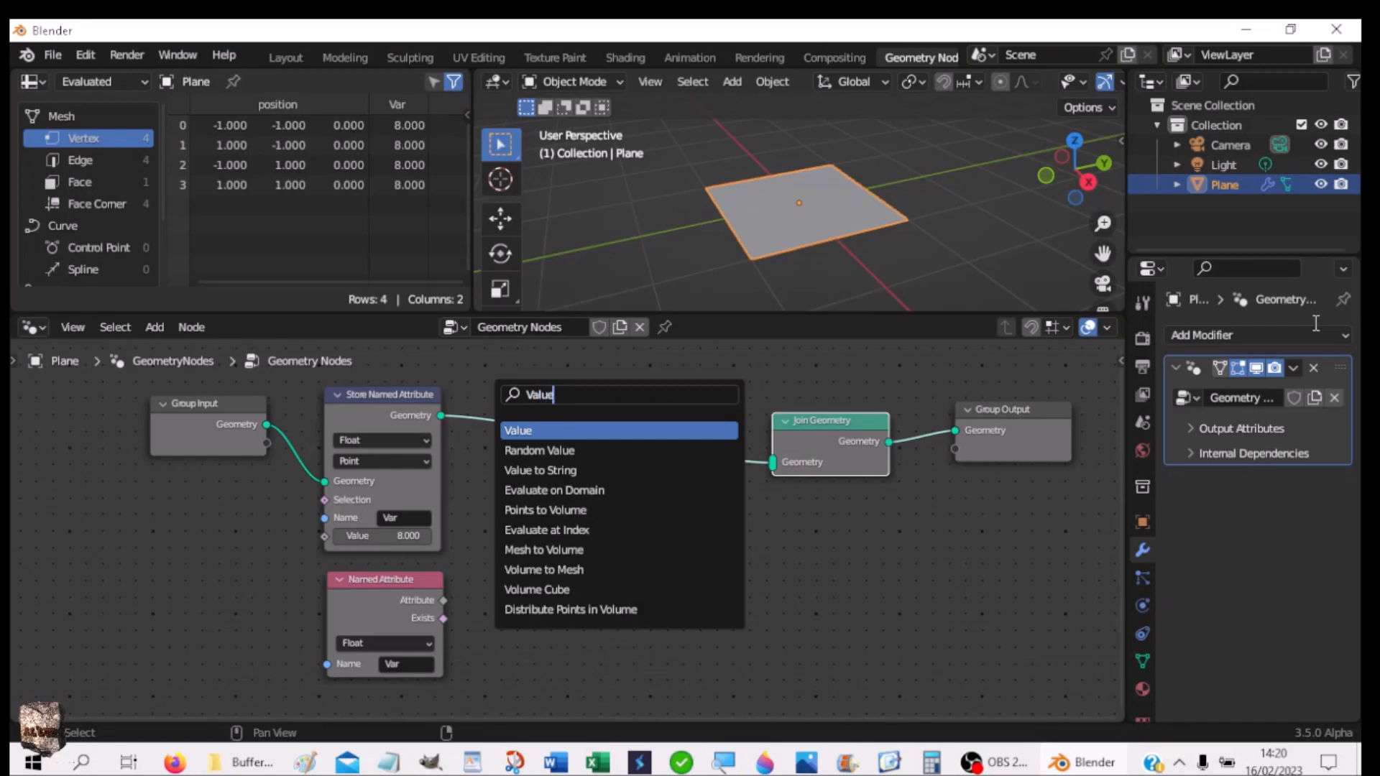
{"action": "type", "text": "to"}
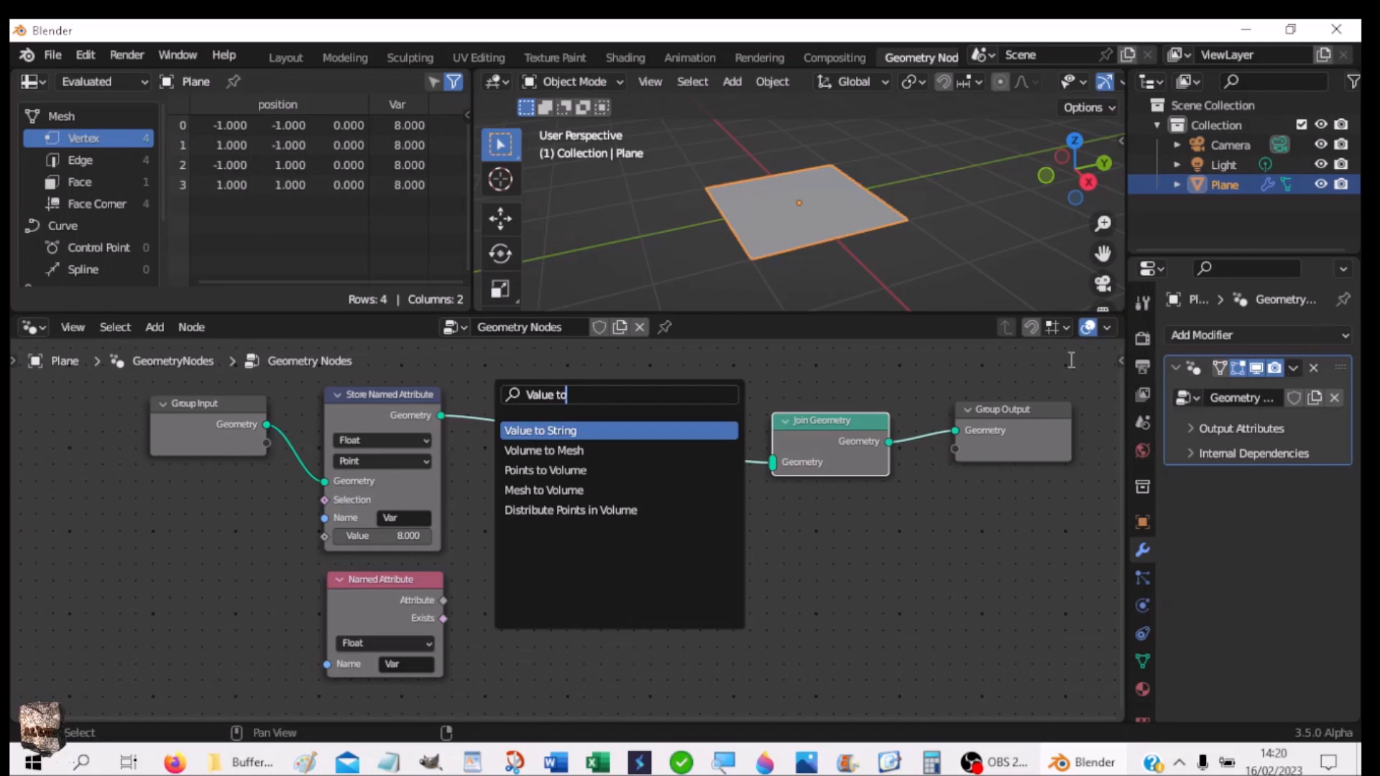
{"action": "left_click", "coordinate": [546, 450]}
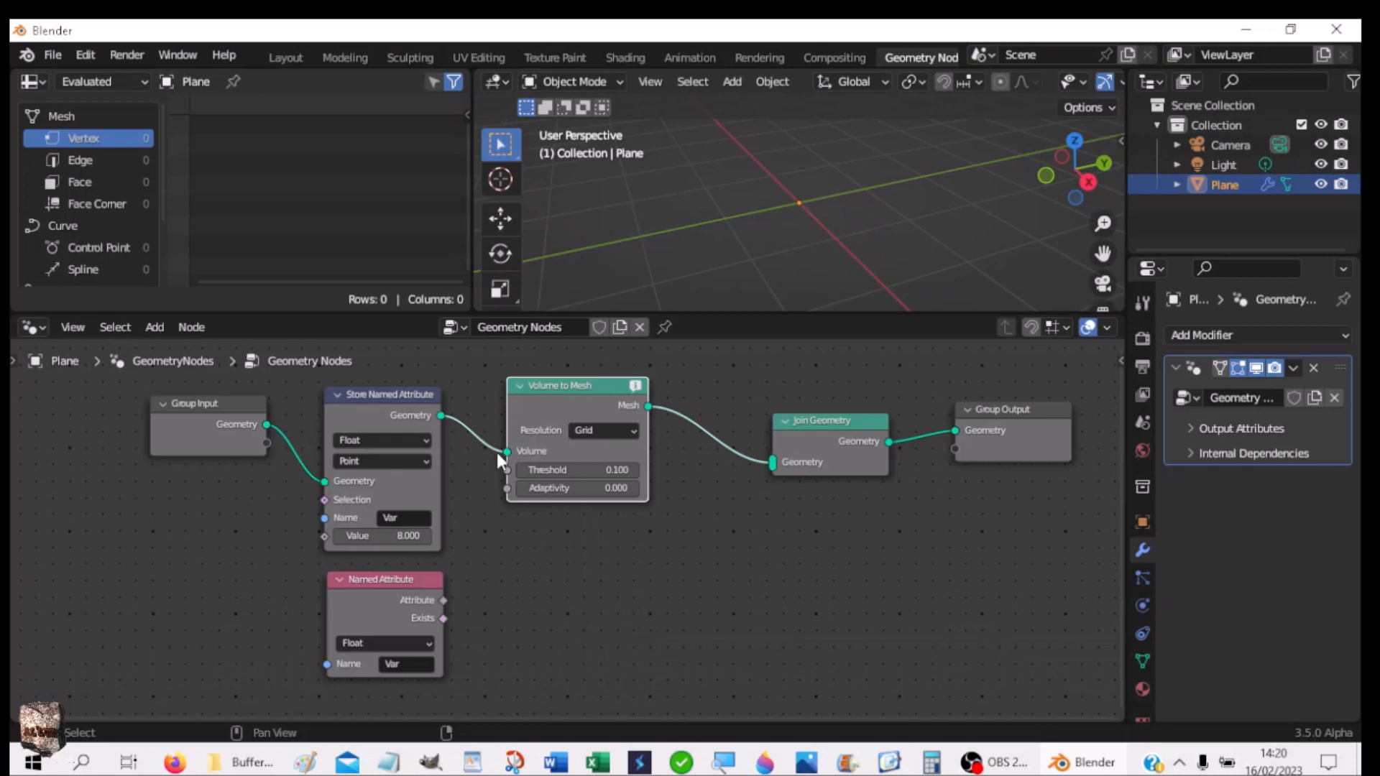
{"action": "left_click_drag", "start_coordinate": [524, 450], "coordinate": [772, 461]}
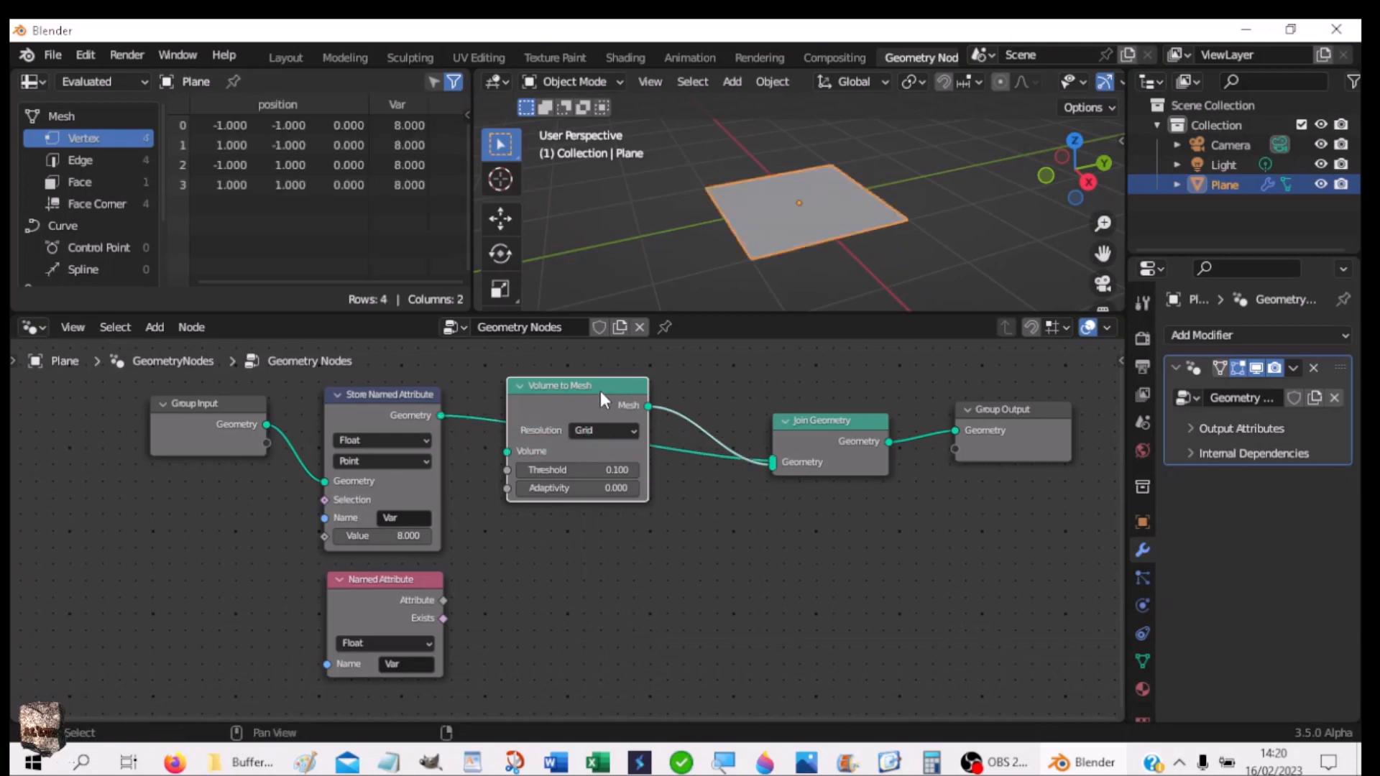
Step: Delete the Volume to Mesh node and add an unconnected Value to String node below the link to Join Geometry
{"action": "key", "text": "x"}
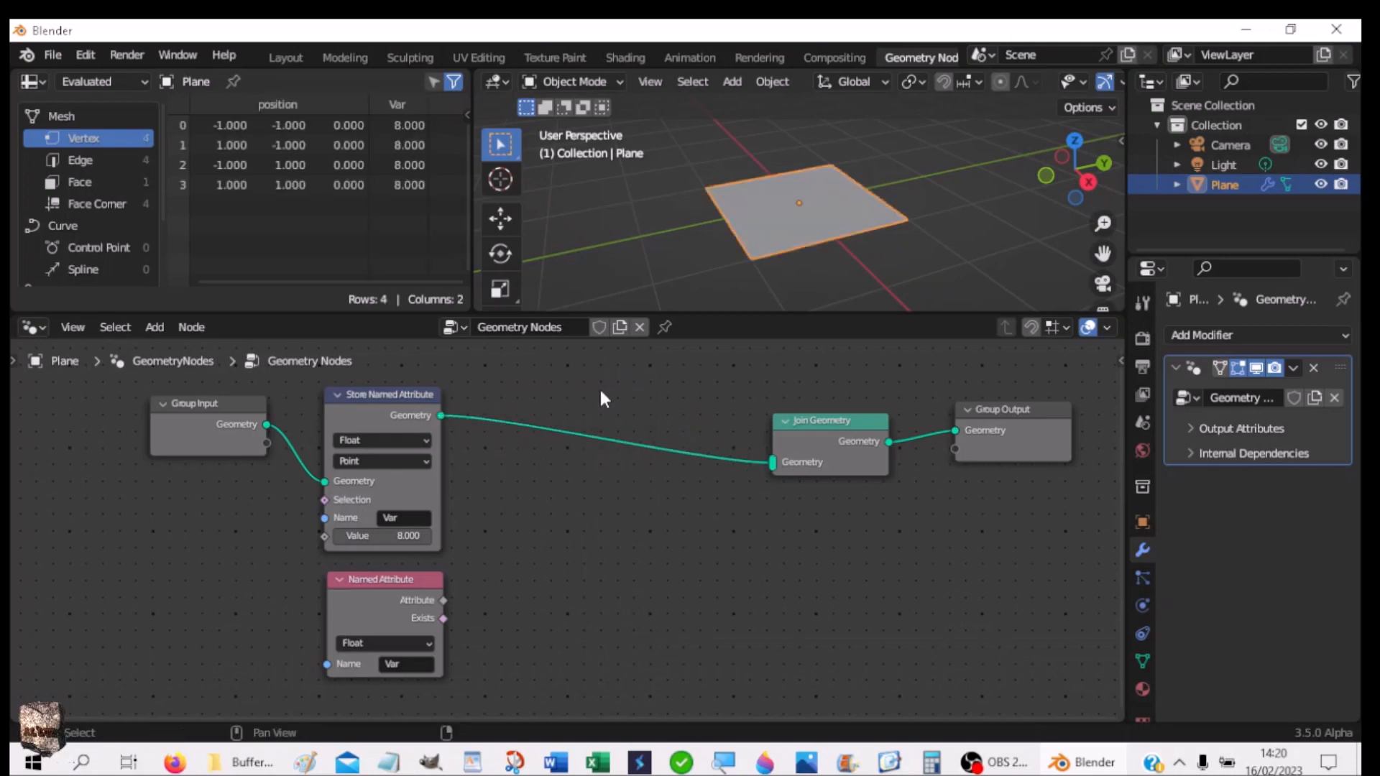
{"action": "key", "text": "shift+a"}
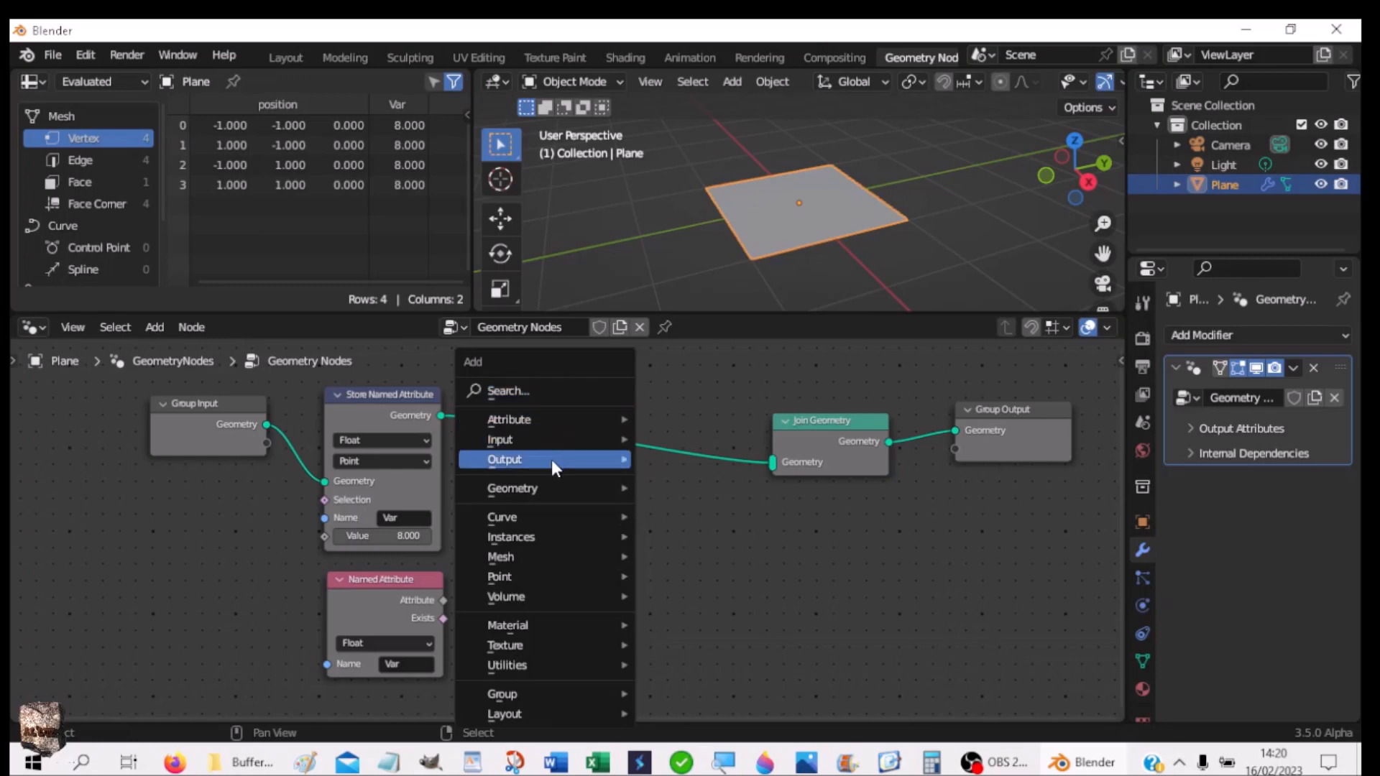
{"action": "left_click", "coordinate": [503, 388]}
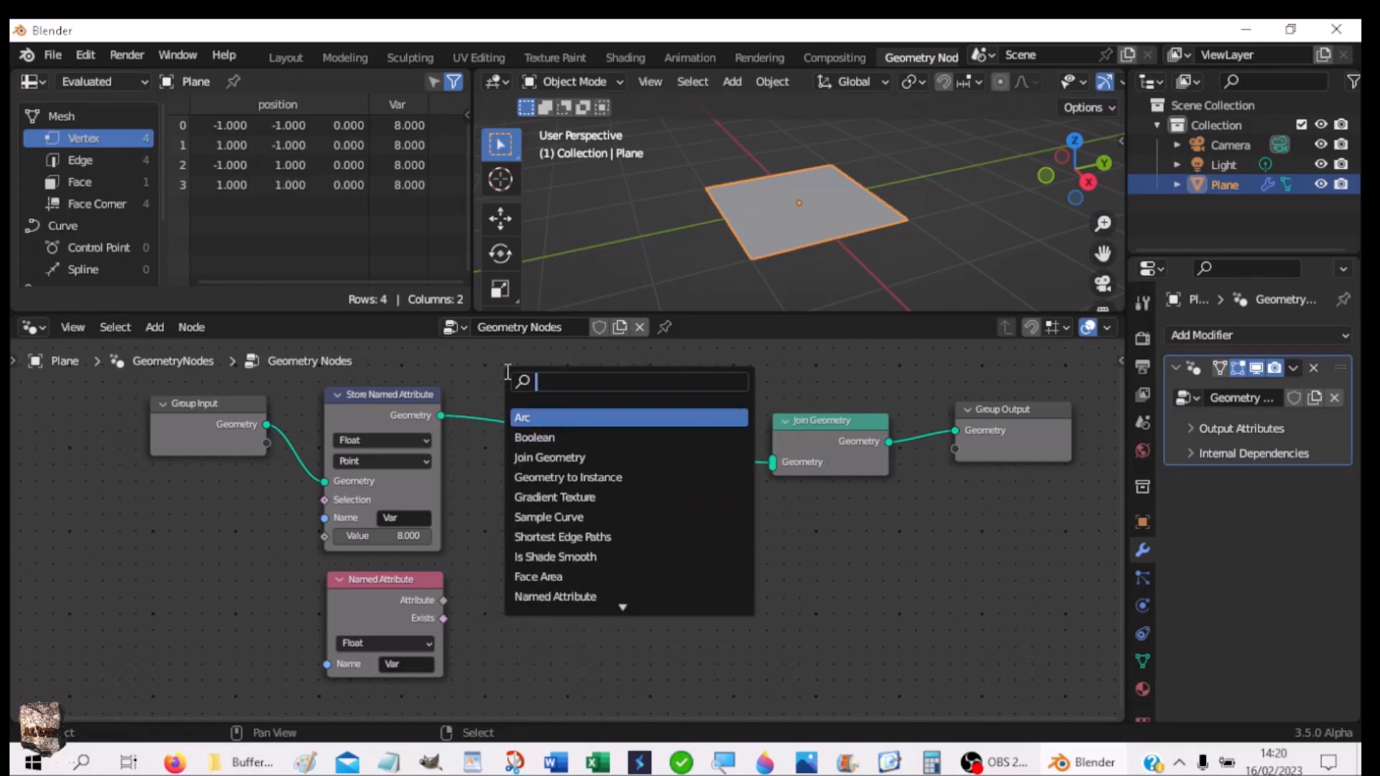
{"action": "type", "text": "Value"}
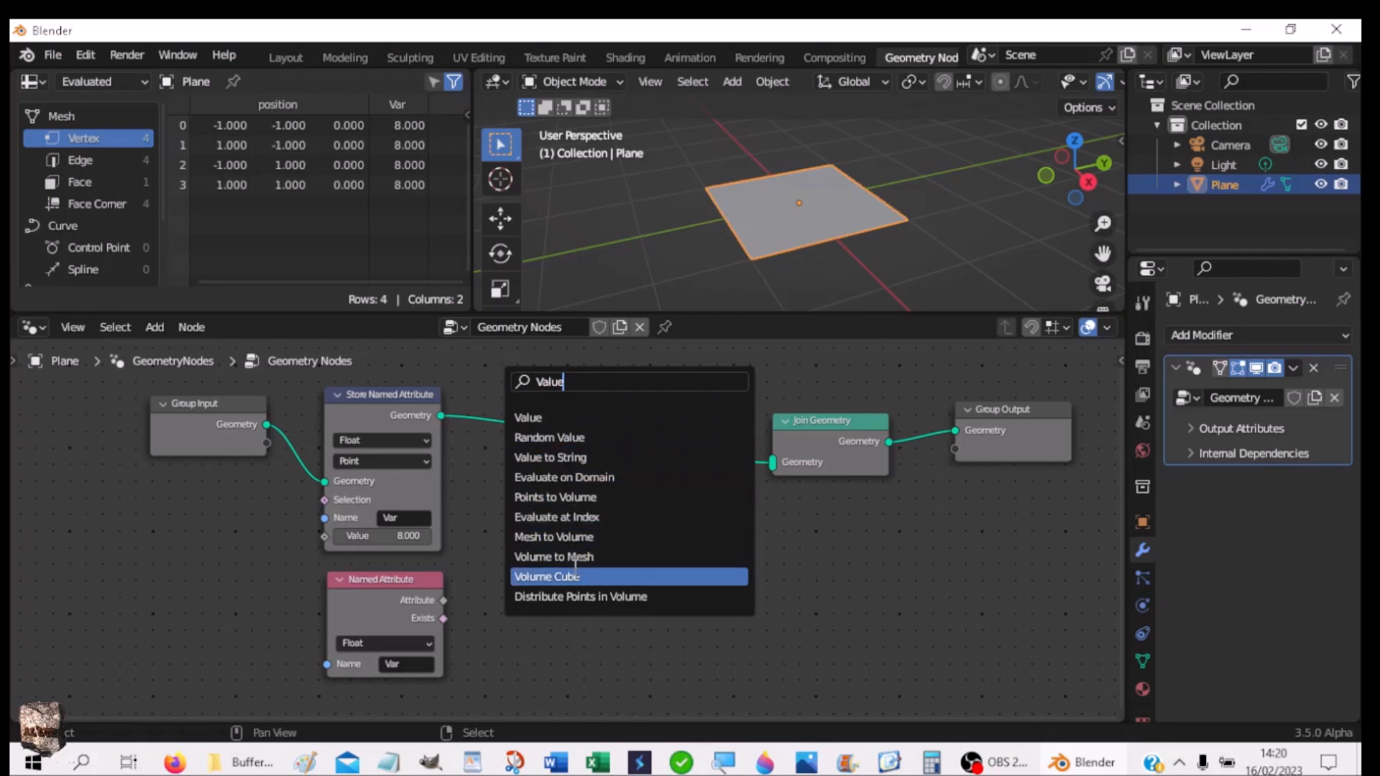
{"action": "left_click", "coordinate": [564, 457]}
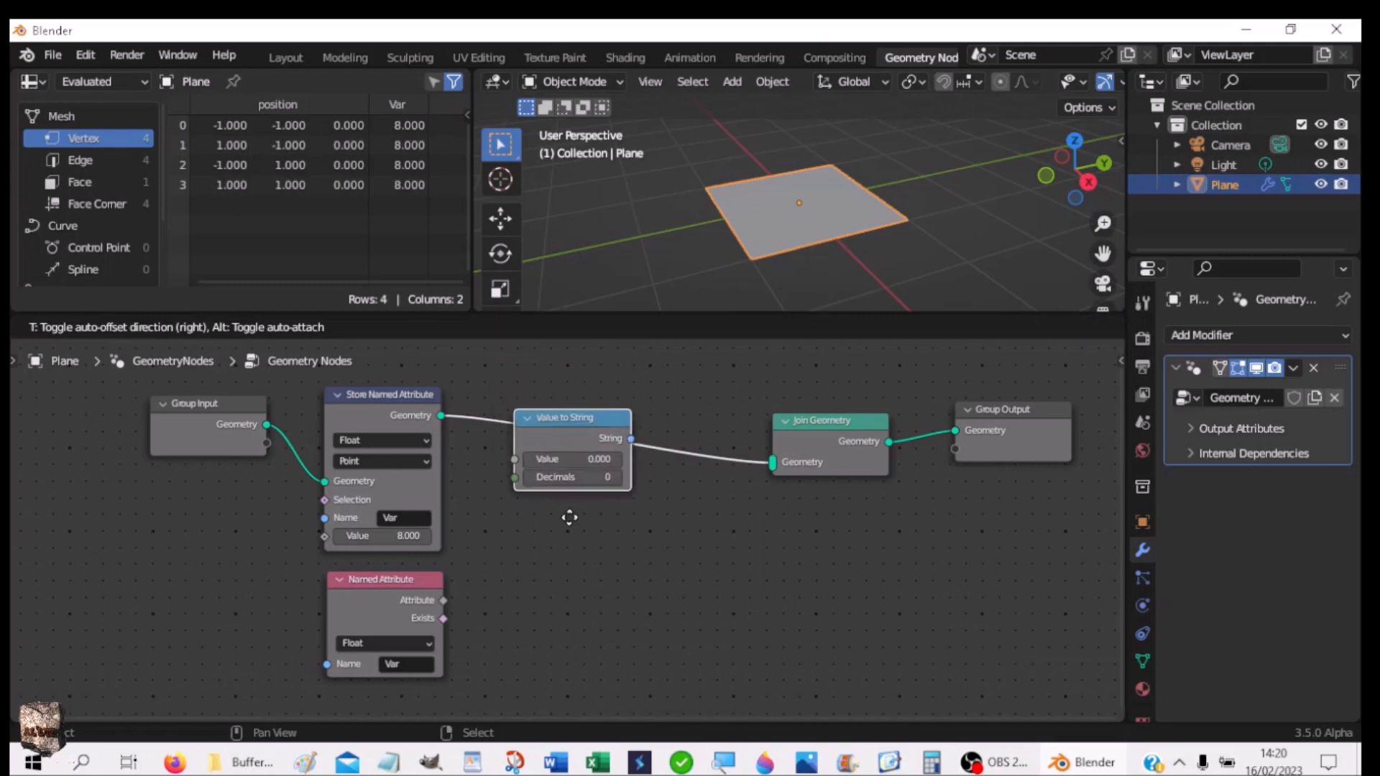
{"action": "left_click", "coordinate": [602, 620]}
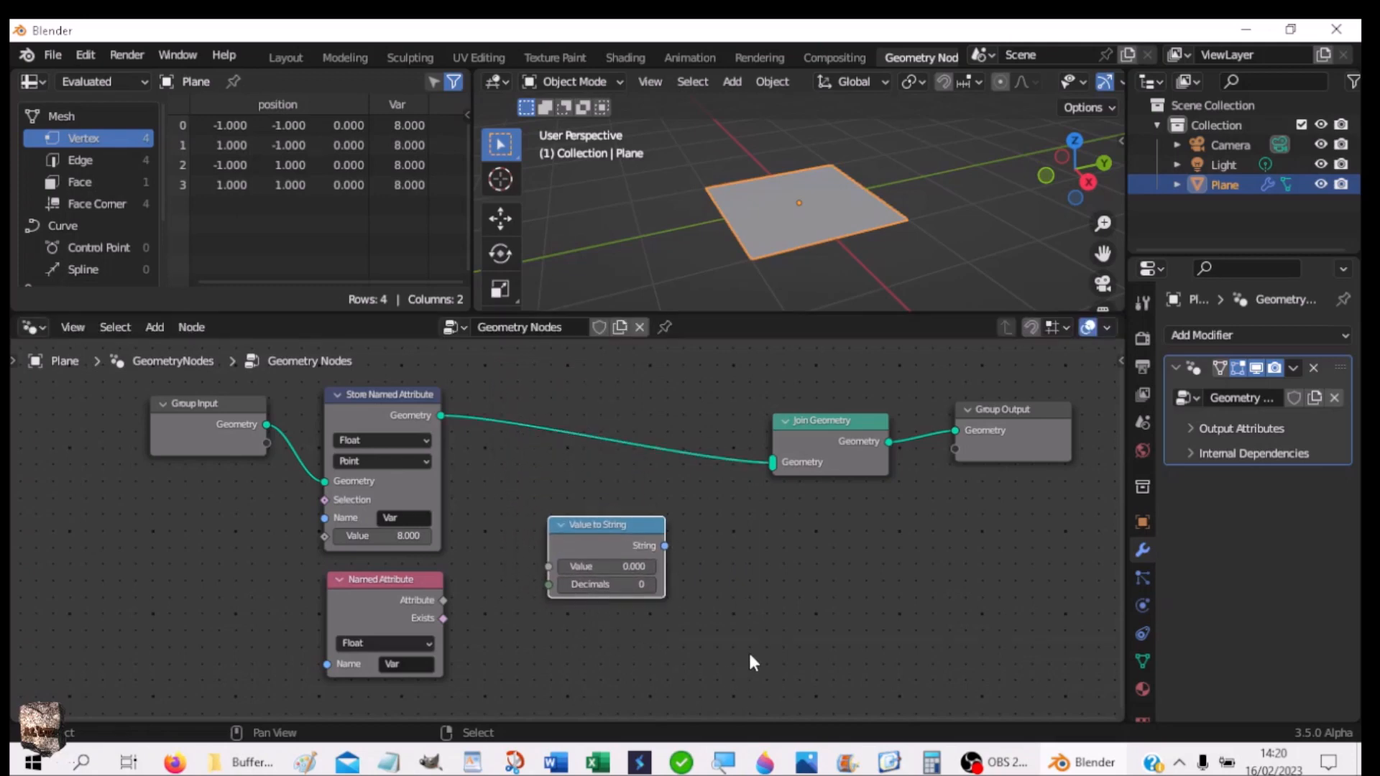
Step: Shift Group Output and Join Geometry slightly away from the other nodes and add a String to Curves node beside Value to String
{"action": "left_click_drag", "start_coordinate": [1049, 417], "coordinate": [1074, 415]}
{"action": "left_click_drag", "start_coordinate": [817, 420], "coordinate": [855, 416]}
{"action": "key", "text": "shift+a"}
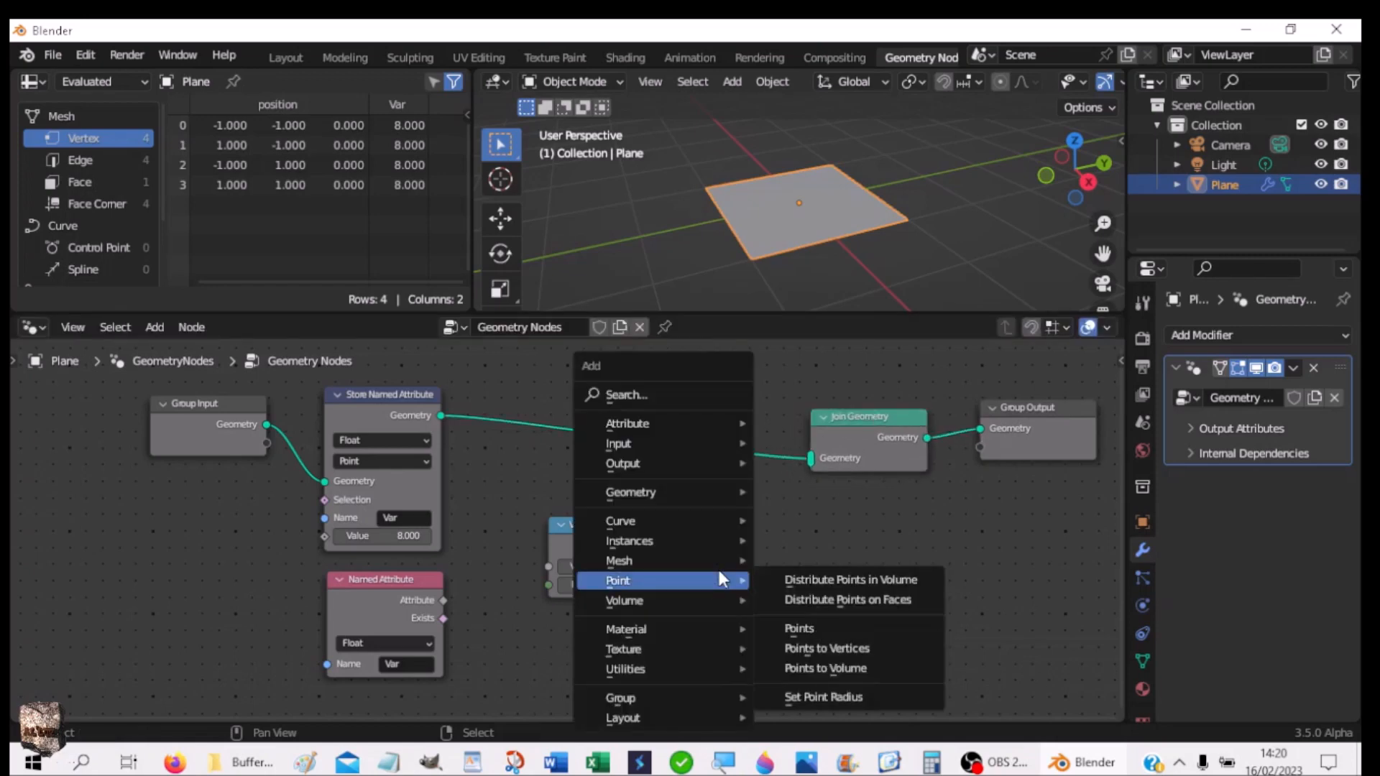
{"action": "left_click", "coordinate": [637, 395]}
{"action": "type", "text": "s"}
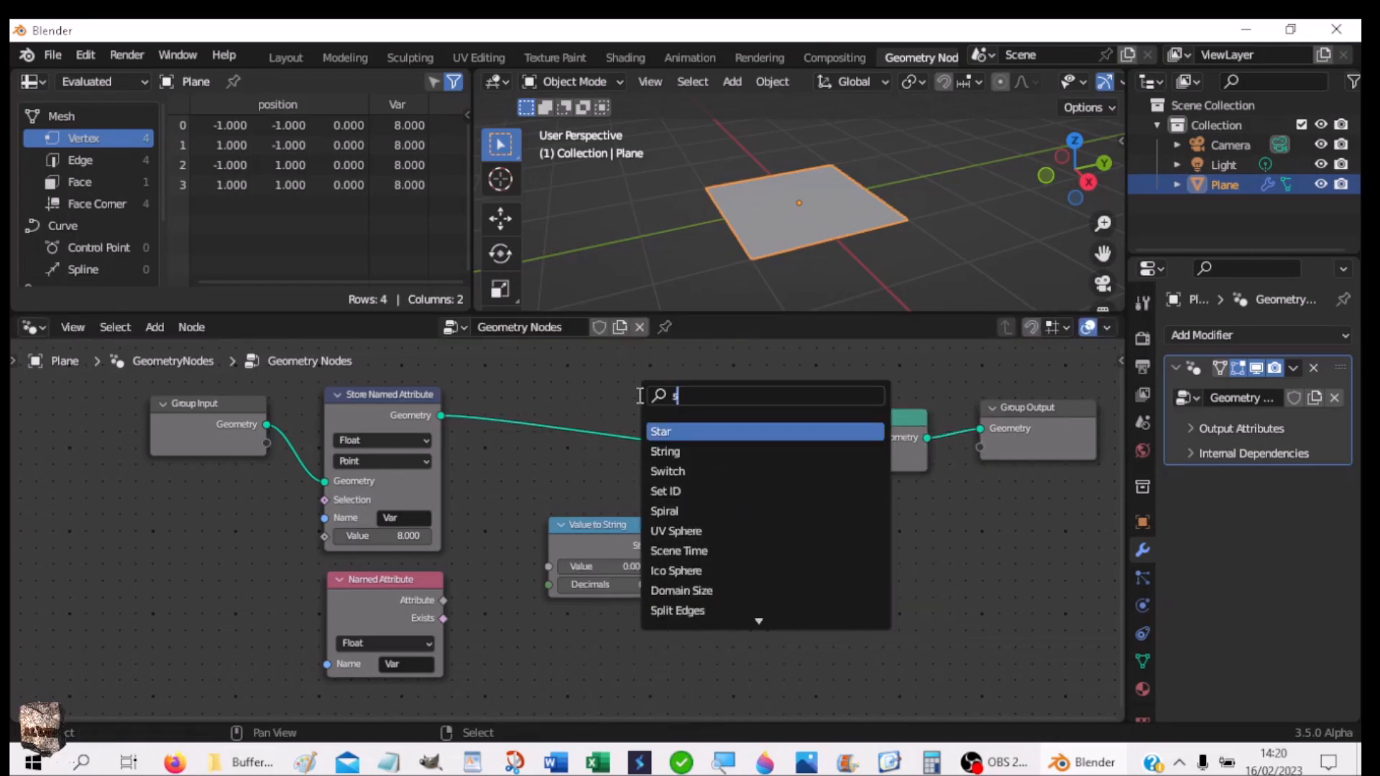
{"action": "type", "text": "trin"}
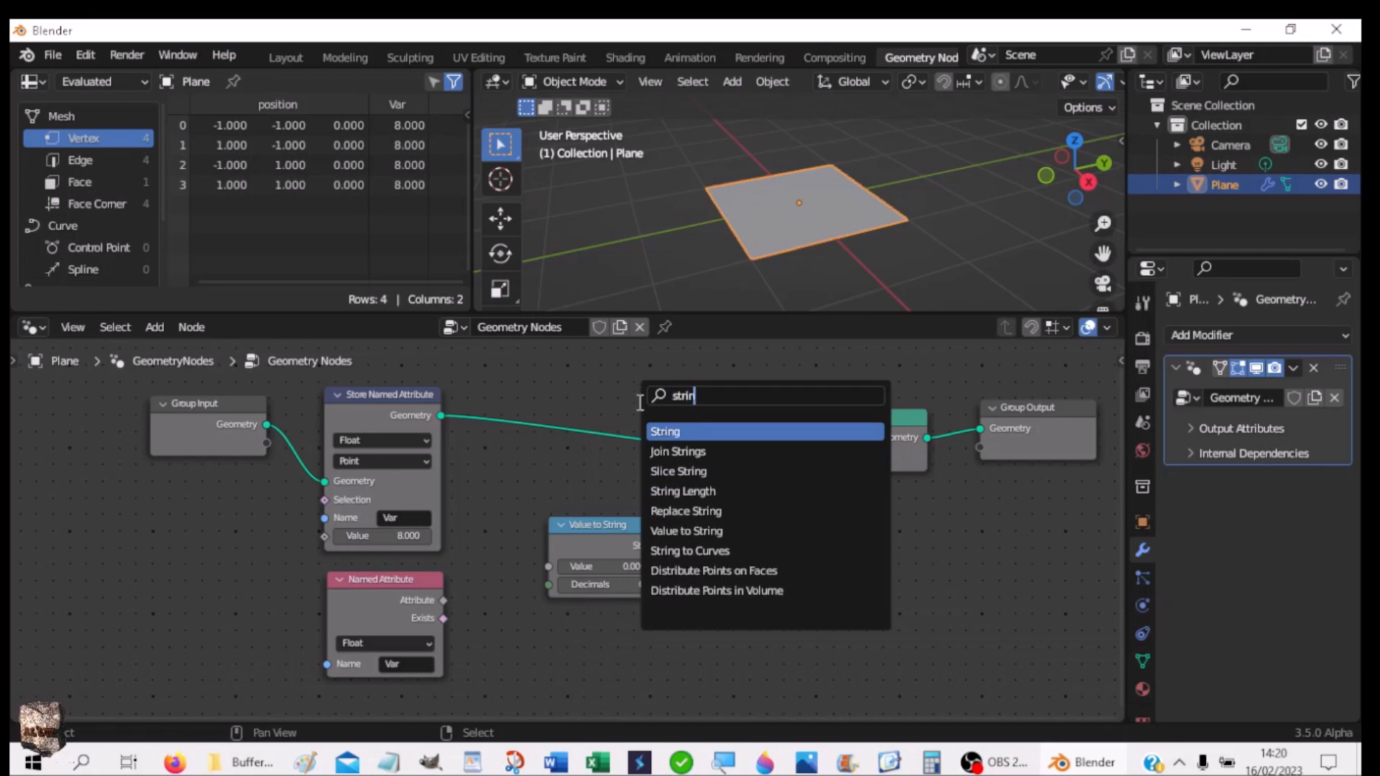
{"action": "left_click", "coordinate": [690, 550]}
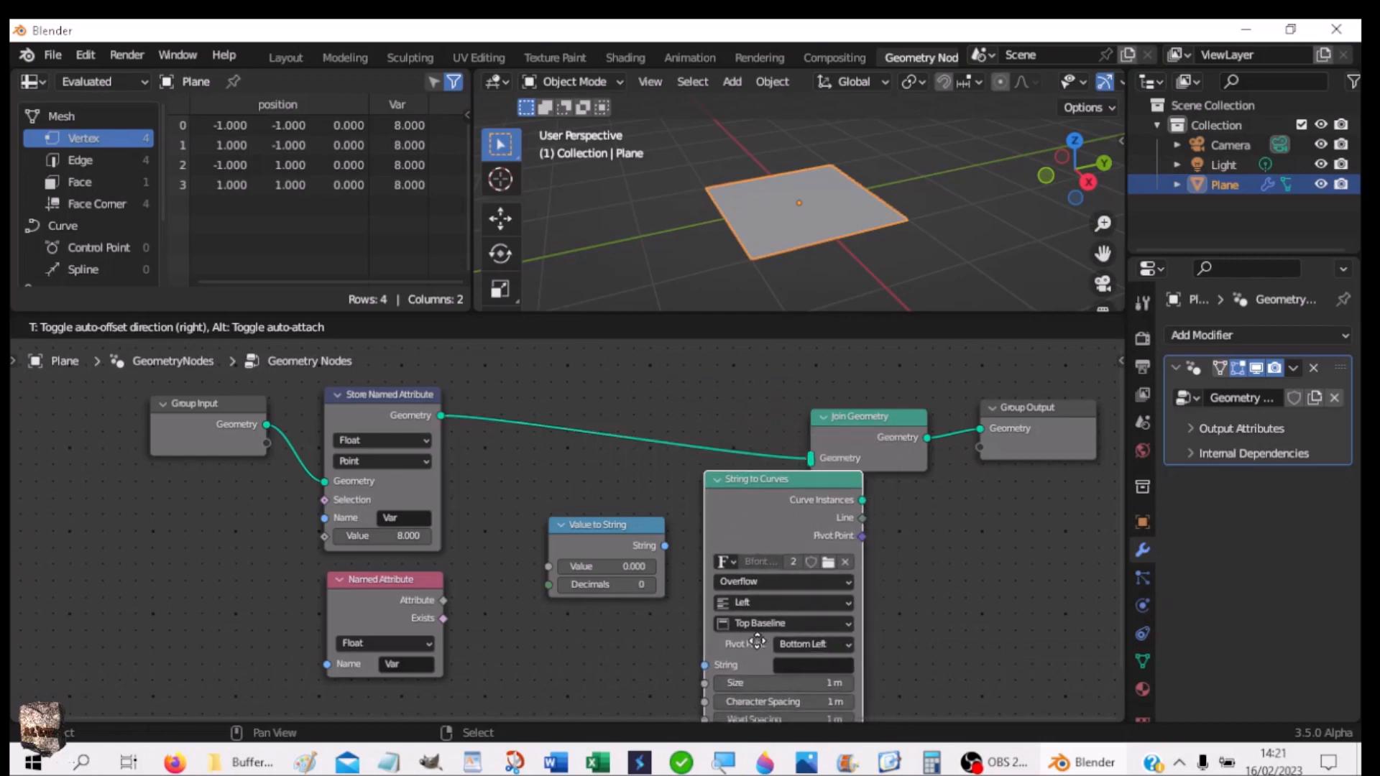
{"action": "left_click", "coordinate": [757, 648]}
Step: Move the Group Output and Join Geometry nodes farther along to free space beside String to Curves
{"action": "left_click_drag", "start_coordinate": [1046, 420], "coordinate": [1081, 418]}
{"action": "middle_click_drag", "start_coordinate": [557, 472], "coordinate": [368, 454]}
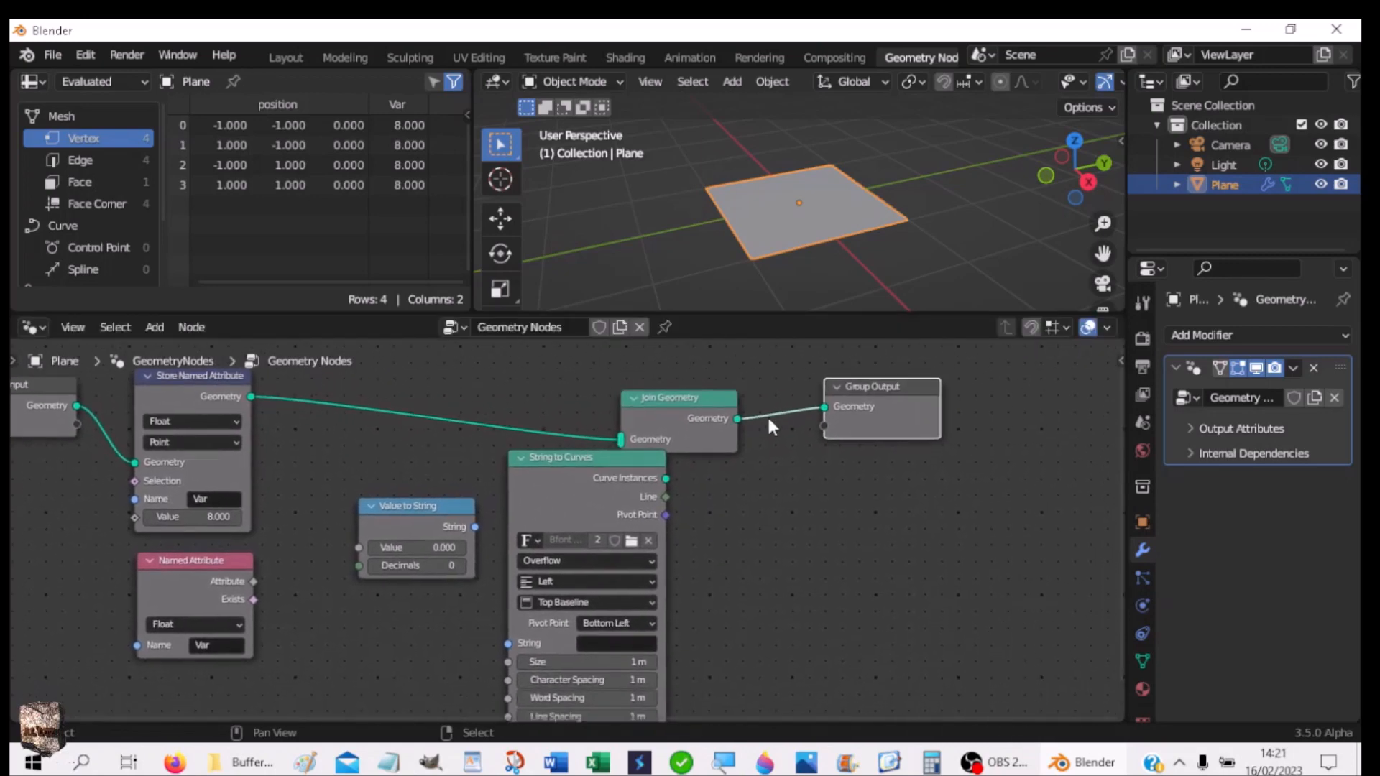
{"action": "left_click_drag", "start_coordinate": [904, 398], "coordinate": [1043, 392]}
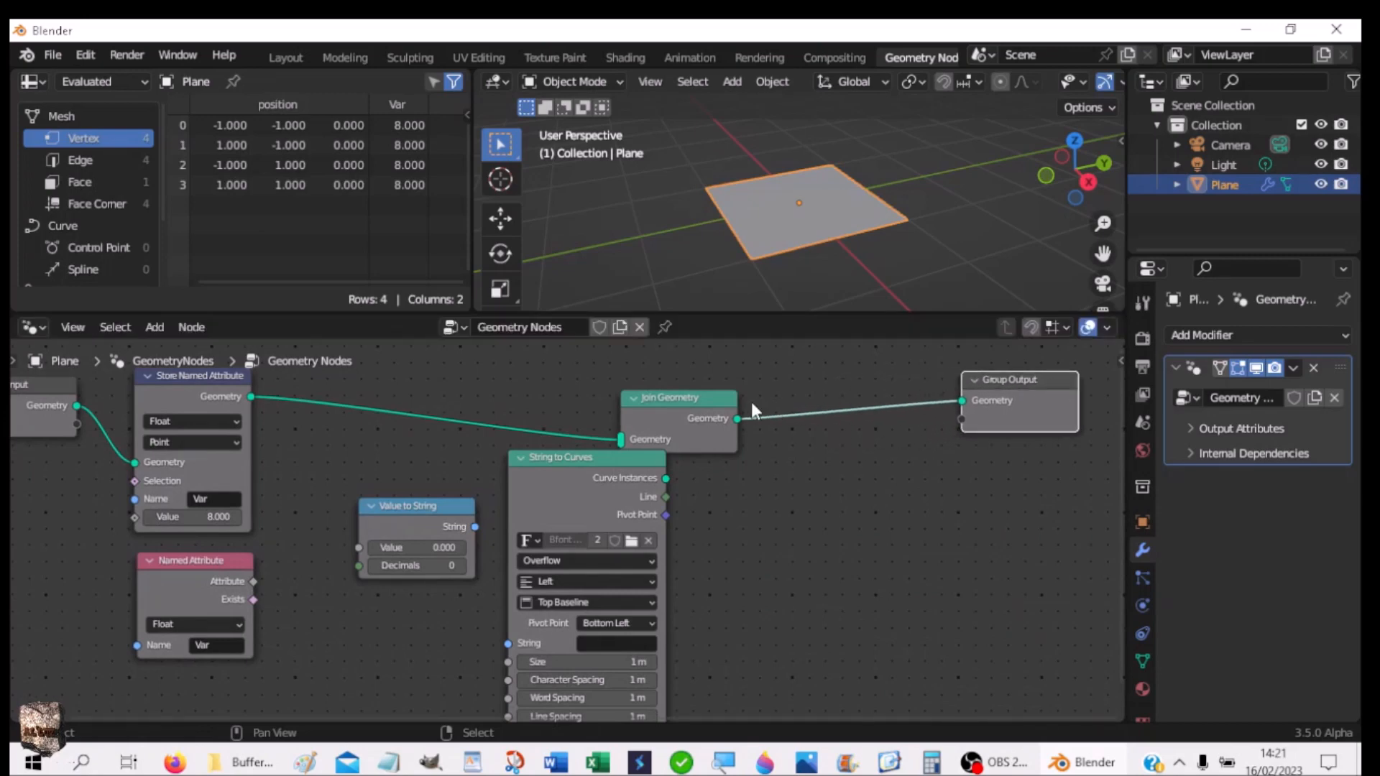
{"action": "left_click_drag", "start_coordinate": [701, 399], "coordinate": [885, 400]}
{"action": "left_click", "coordinate": [719, 508]}
Step: Add an unconnected Transform Geometry node between String to Curves and Join Geometry
{"action": "key", "text": "shift+a"}
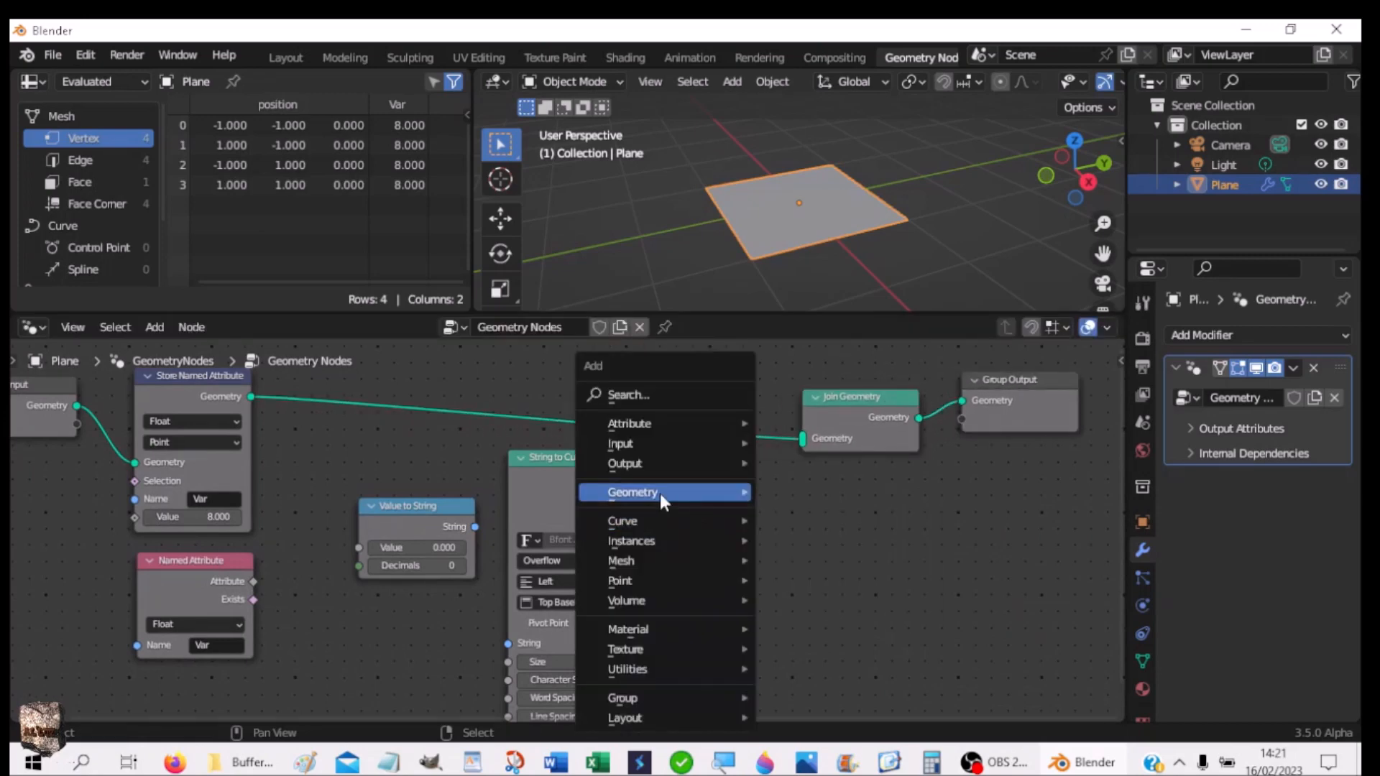
{"action": "mouse_move", "coordinate": [660, 493]}
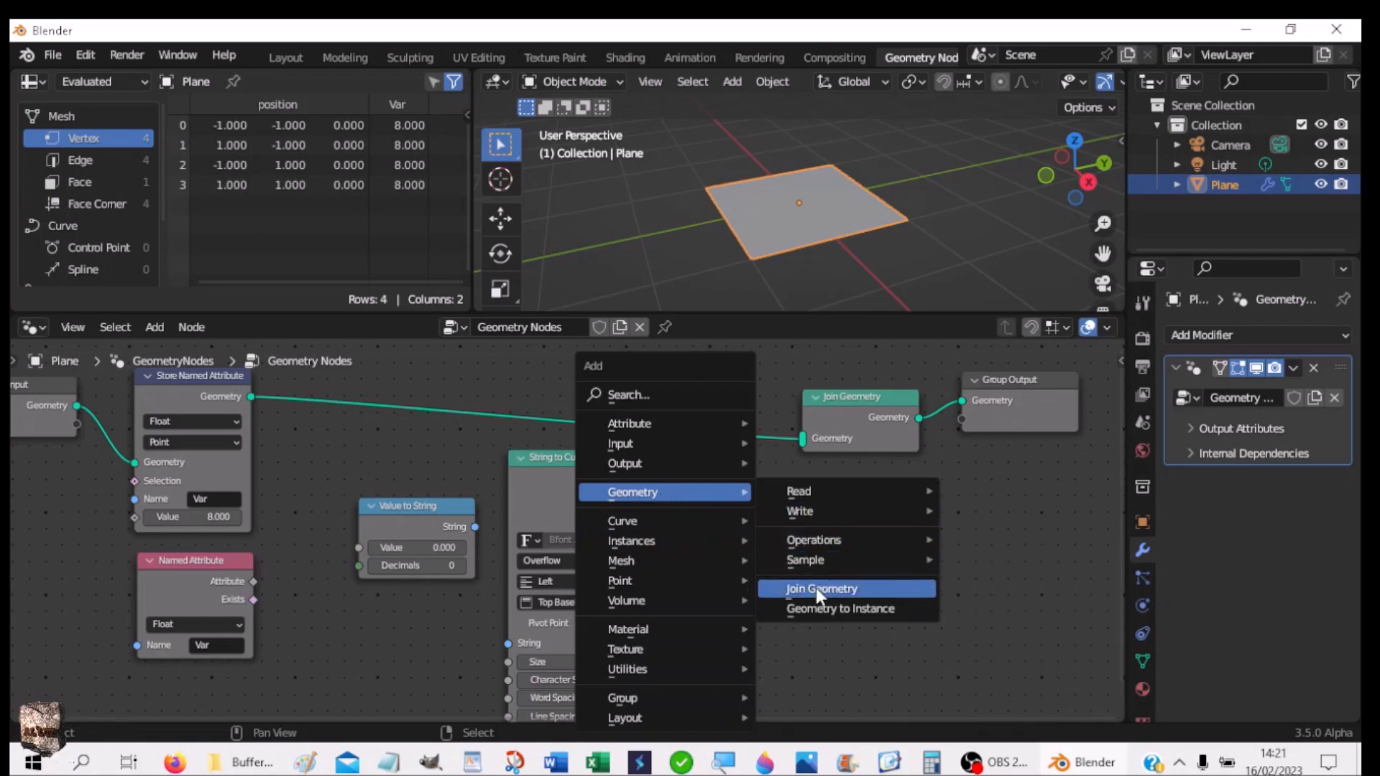
{"action": "left_click", "coordinate": [627, 391]}
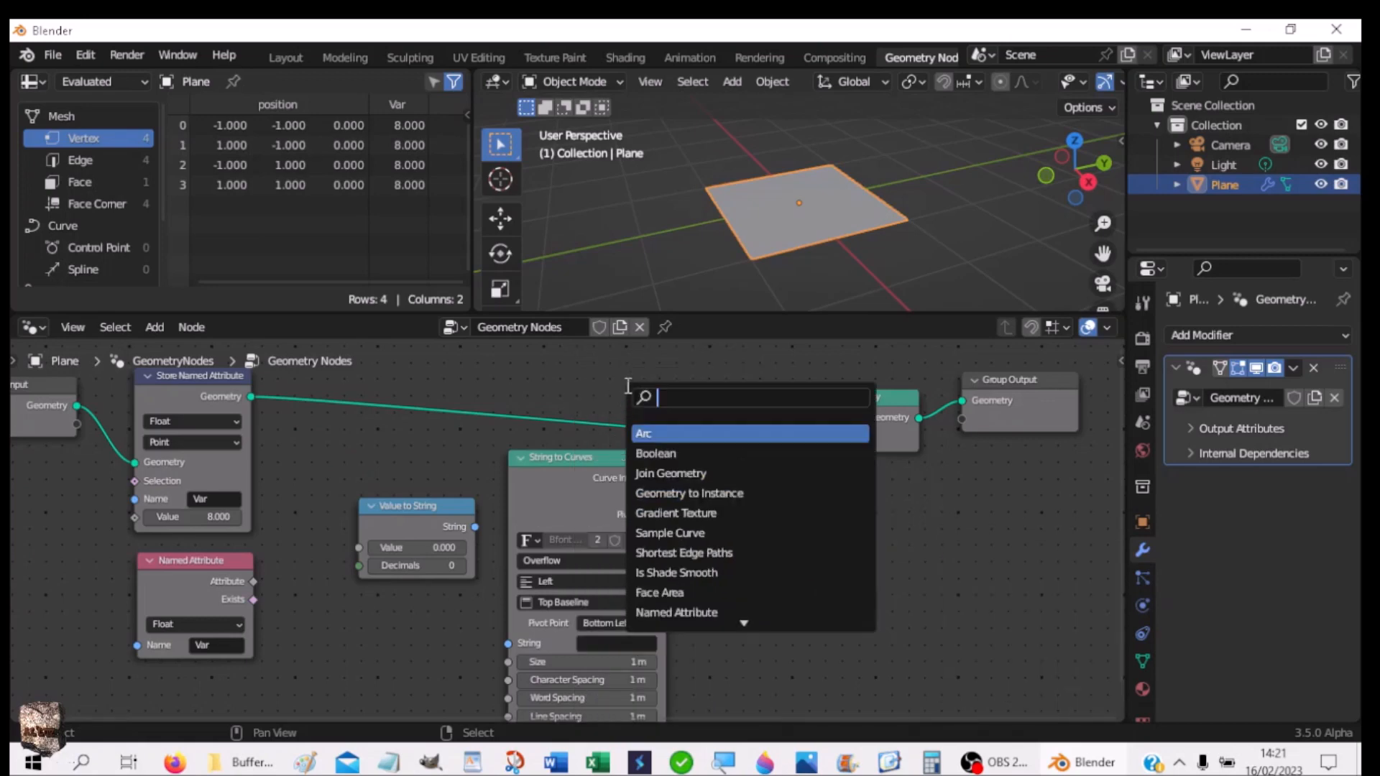
{"action": "type", "text": "T"}
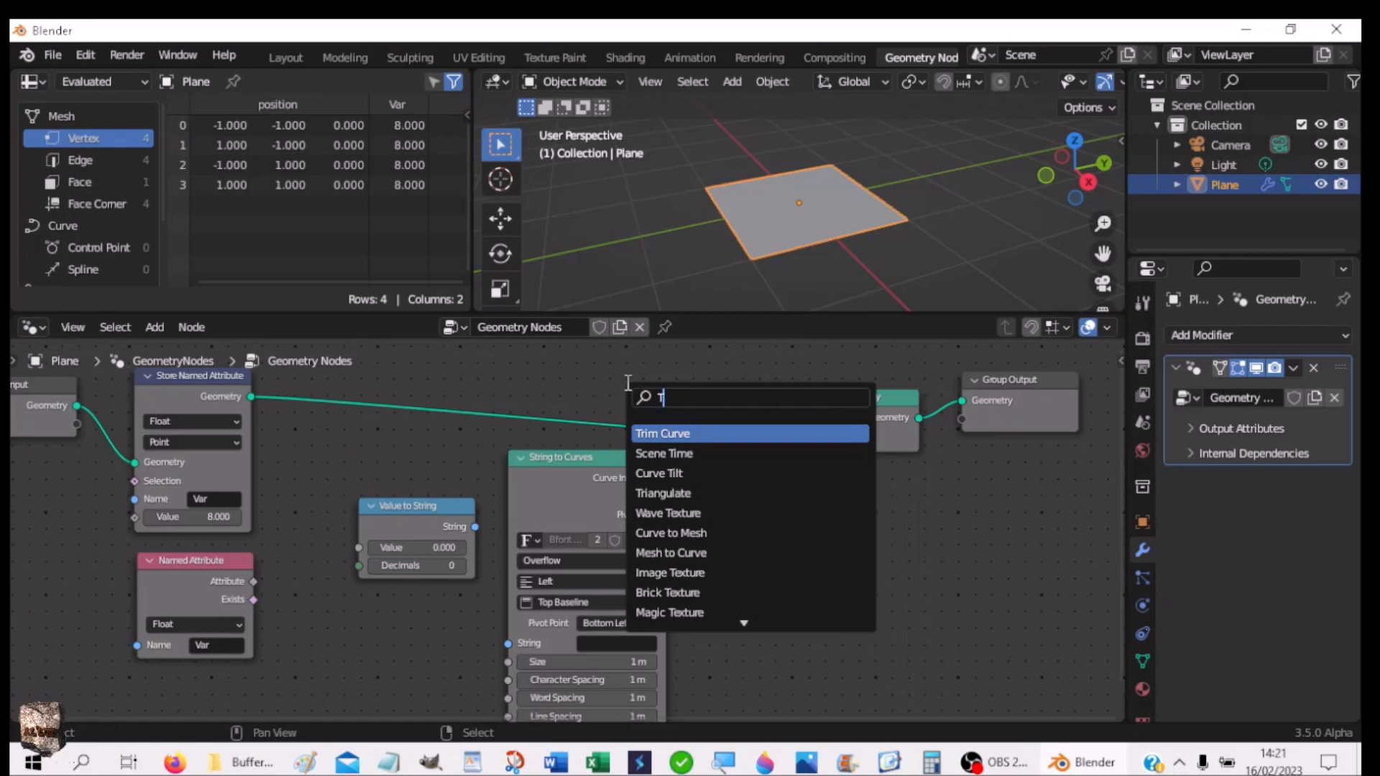
{"action": "type", "text": "rans"}
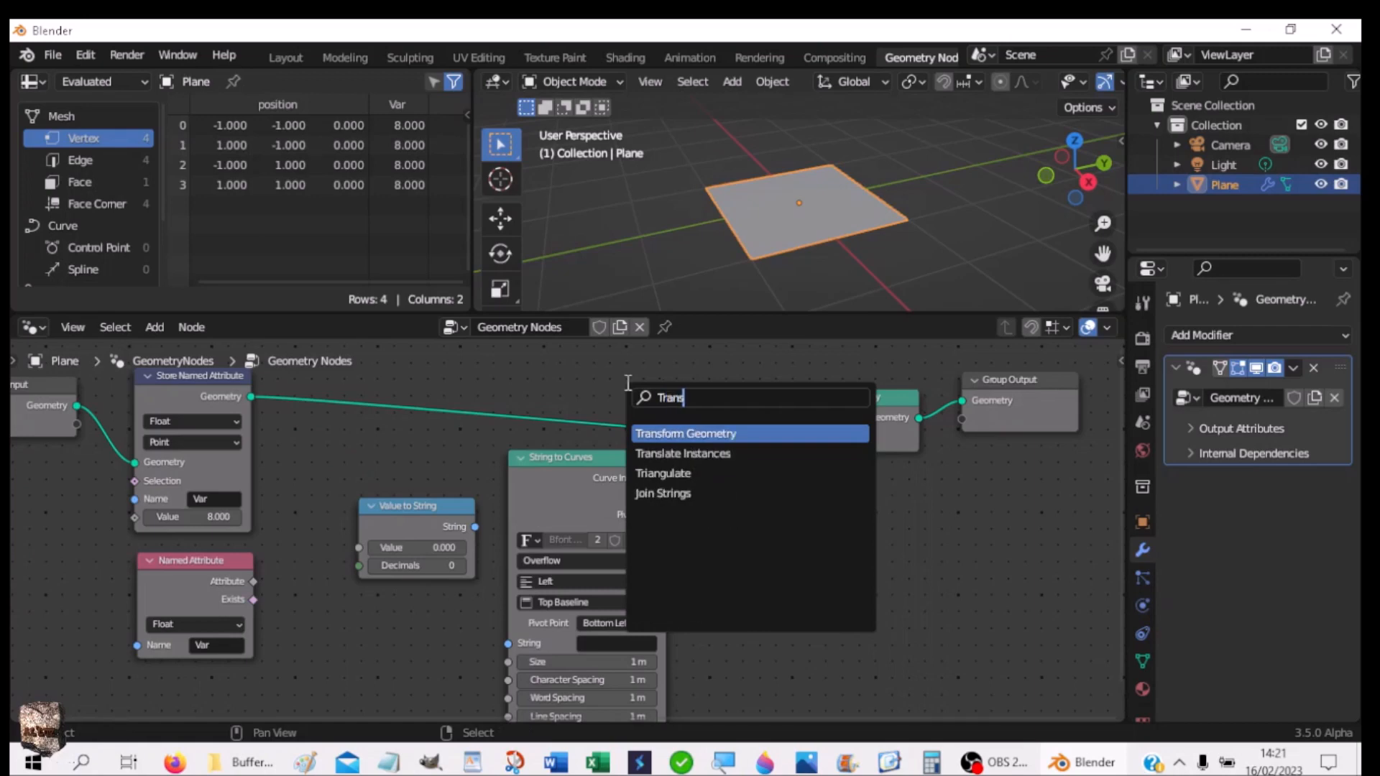
{"action": "left_click", "coordinate": [697, 435]}
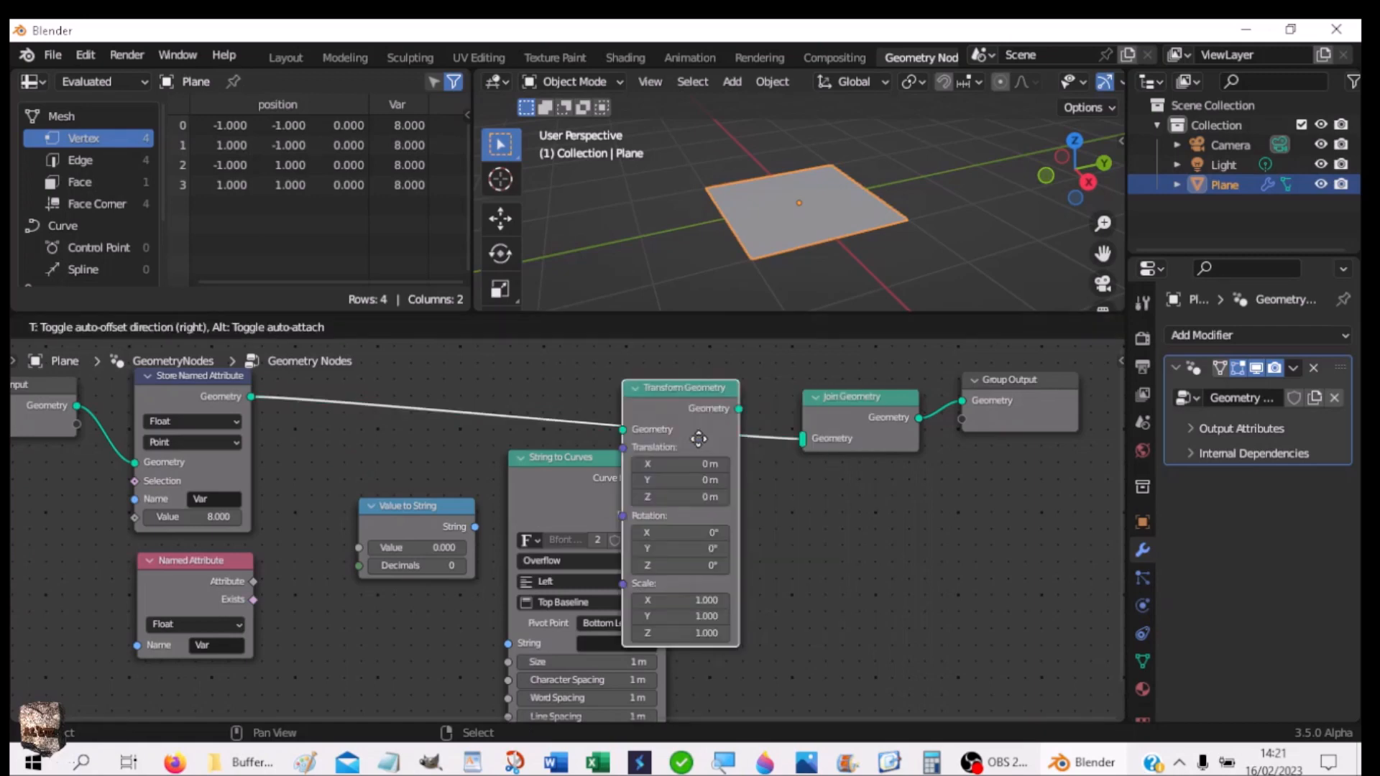
{"action": "left_click", "coordinate": [757, 524]}
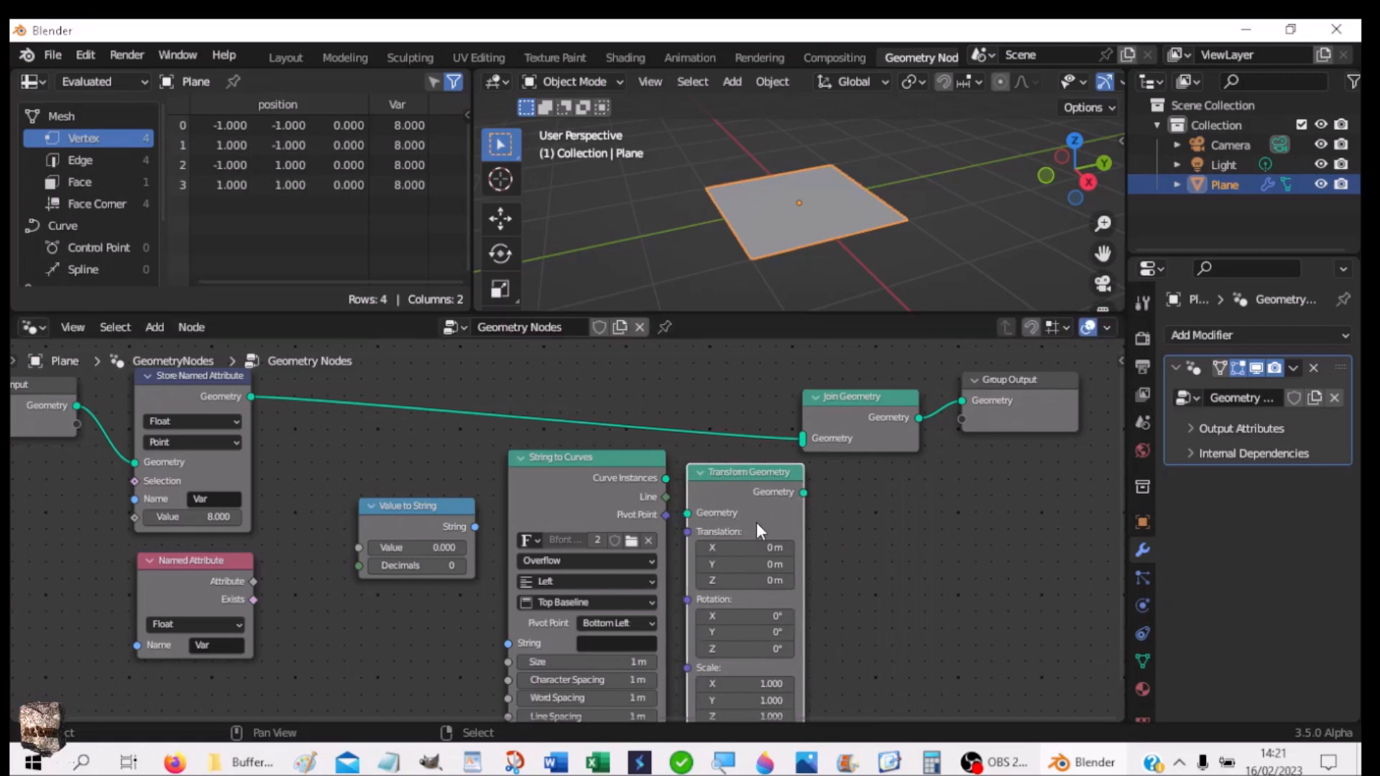
Step: Link Curve Instances to Transform Geometry, Value to String's output to the String input, and Named Attribute's Attribute to Value to String's Value
{"action": "left_click_drag", "start_coordinate": [667, 478], "coordinate": [688, 507]}
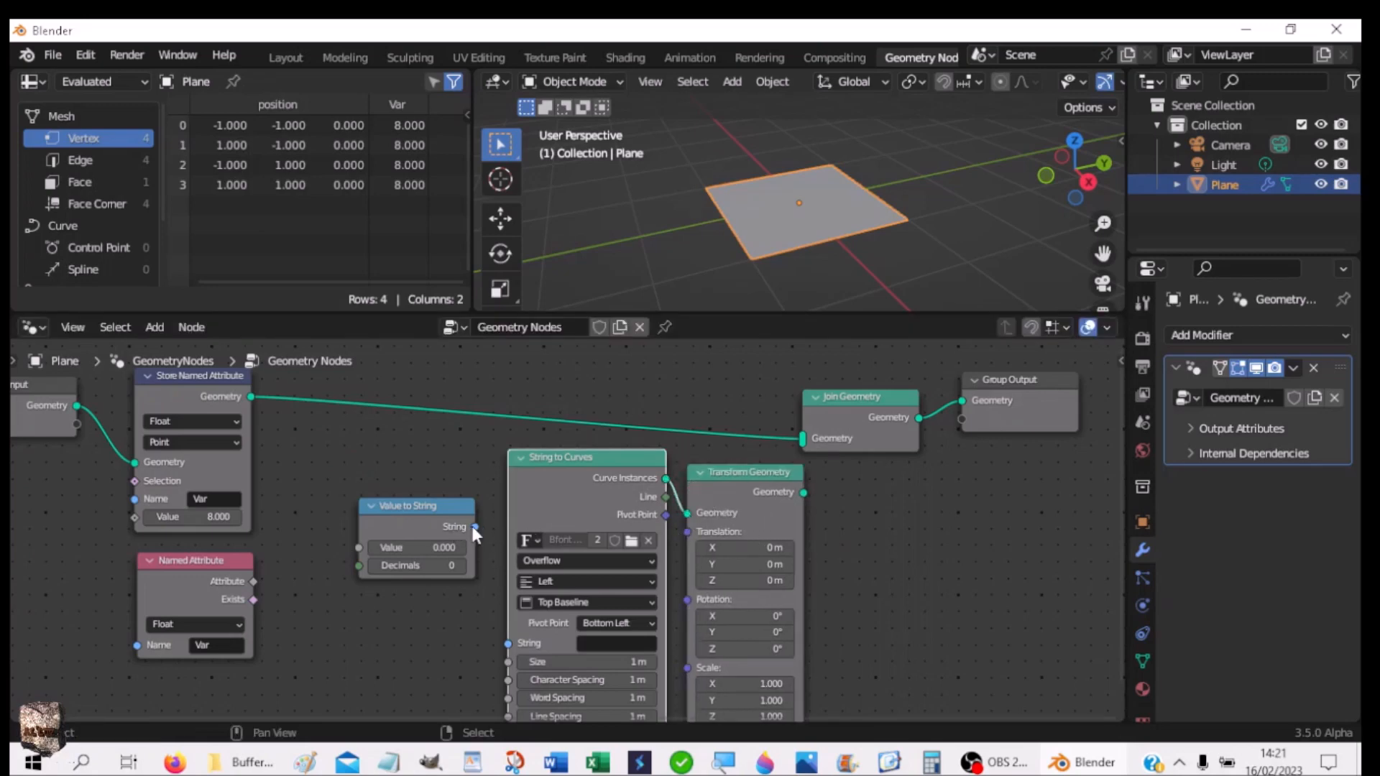
{"action": "left_click_drag", "start_coordinate": [475, 526], "coordinate": [518, 646]}
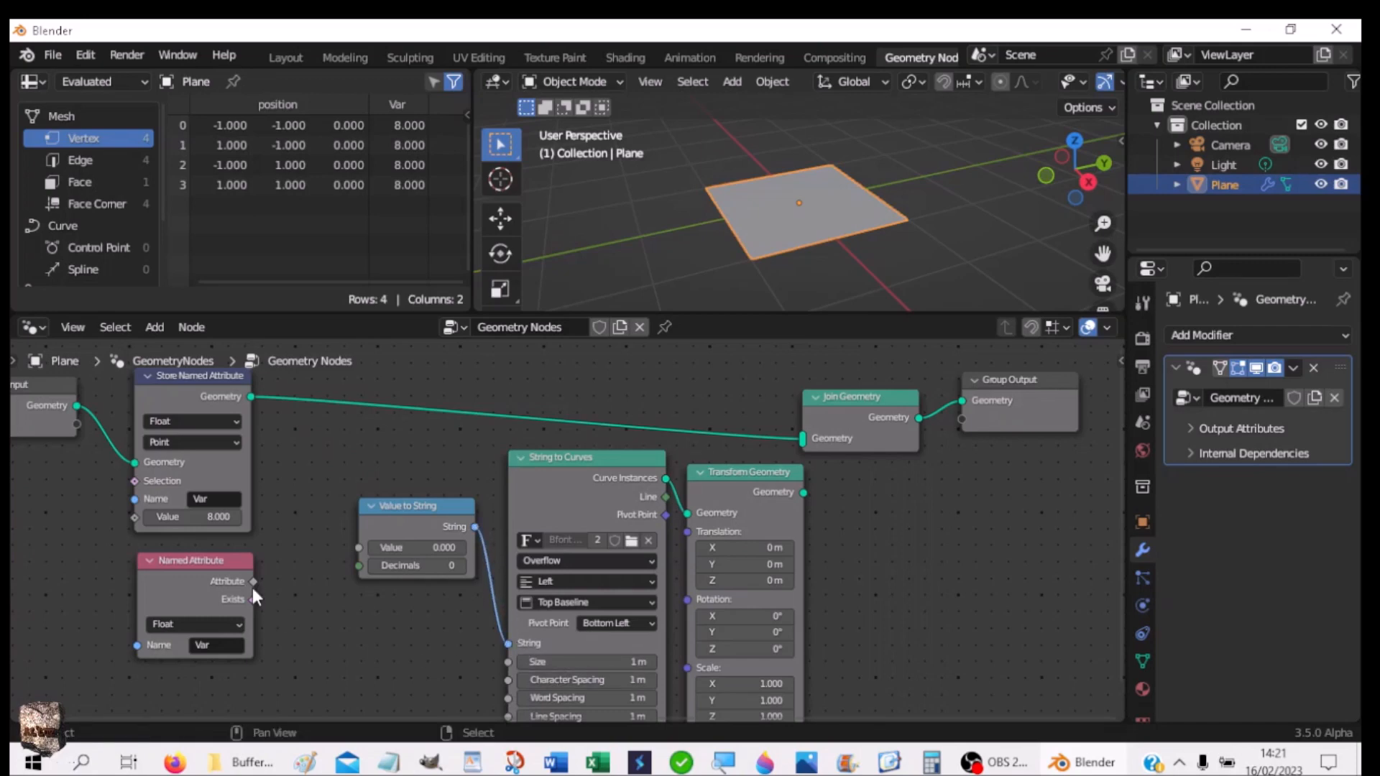
{"action": "left_click_drag", "start_coordinate": [253, 582], "coordinate": [357, 547]}
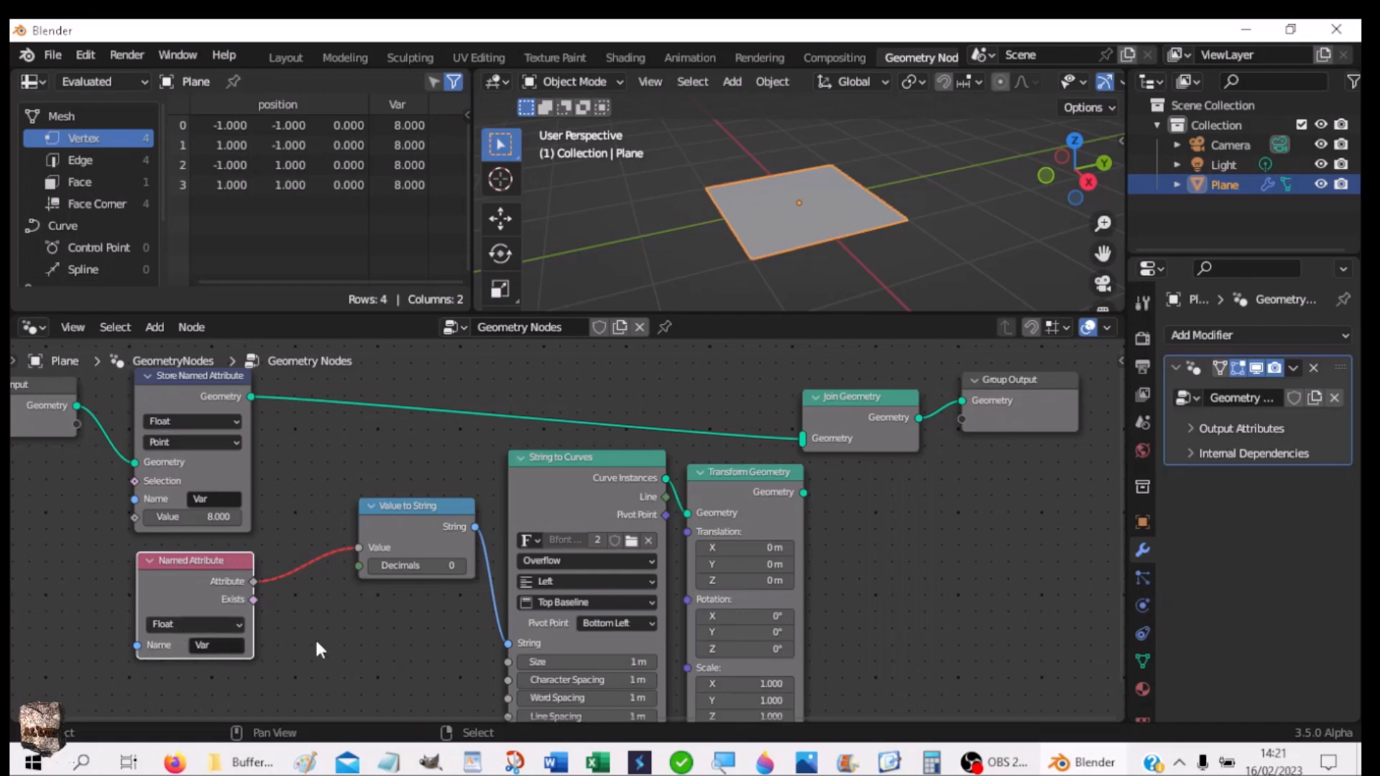
Step: Detach Named Attribute from Value to String, move it aside, and add a Sample Index node between the two
{"action": "left_click_drag", "start_coordinate": [358, 548], "coordinate": [153, 573]}
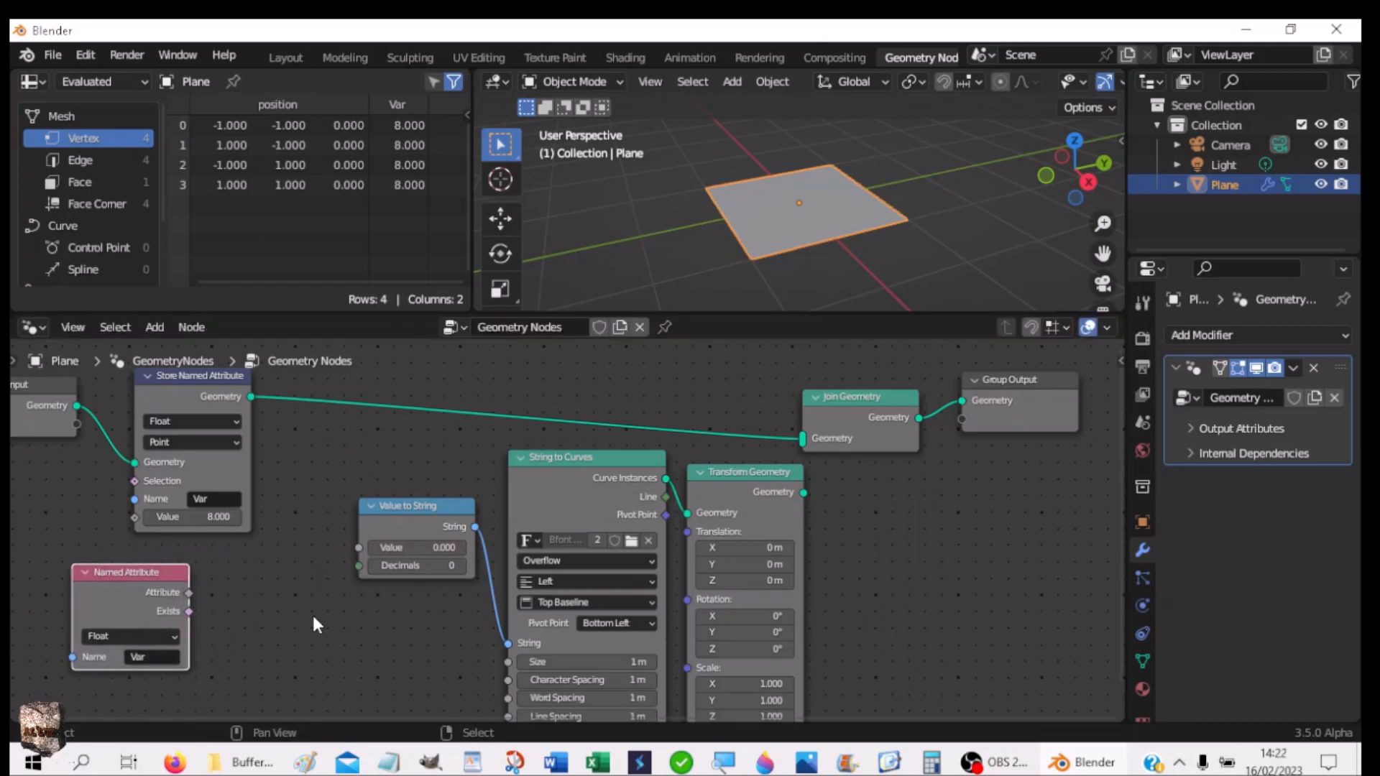
{"action": "key", "text": "shift+a"}
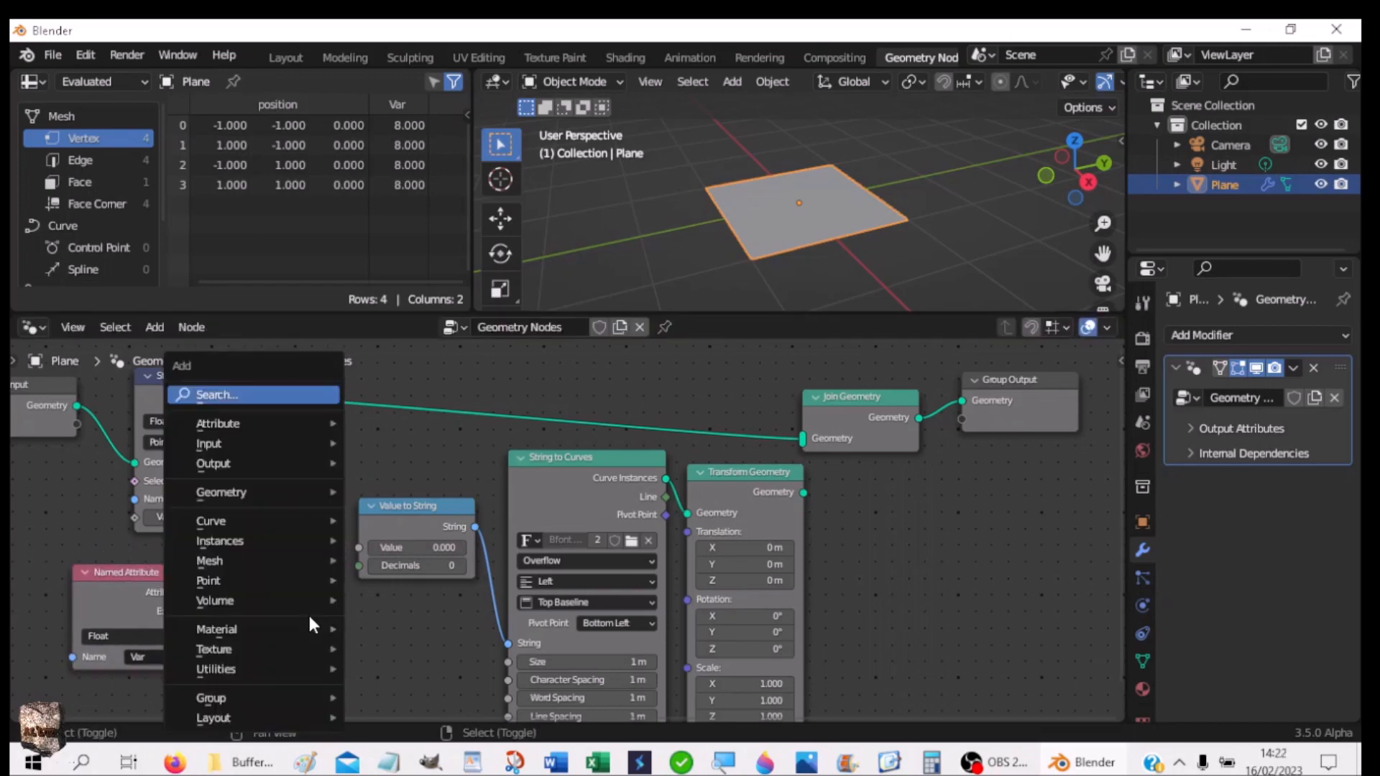
{"action": "mouse_move", "coordinate": [253, 566]}
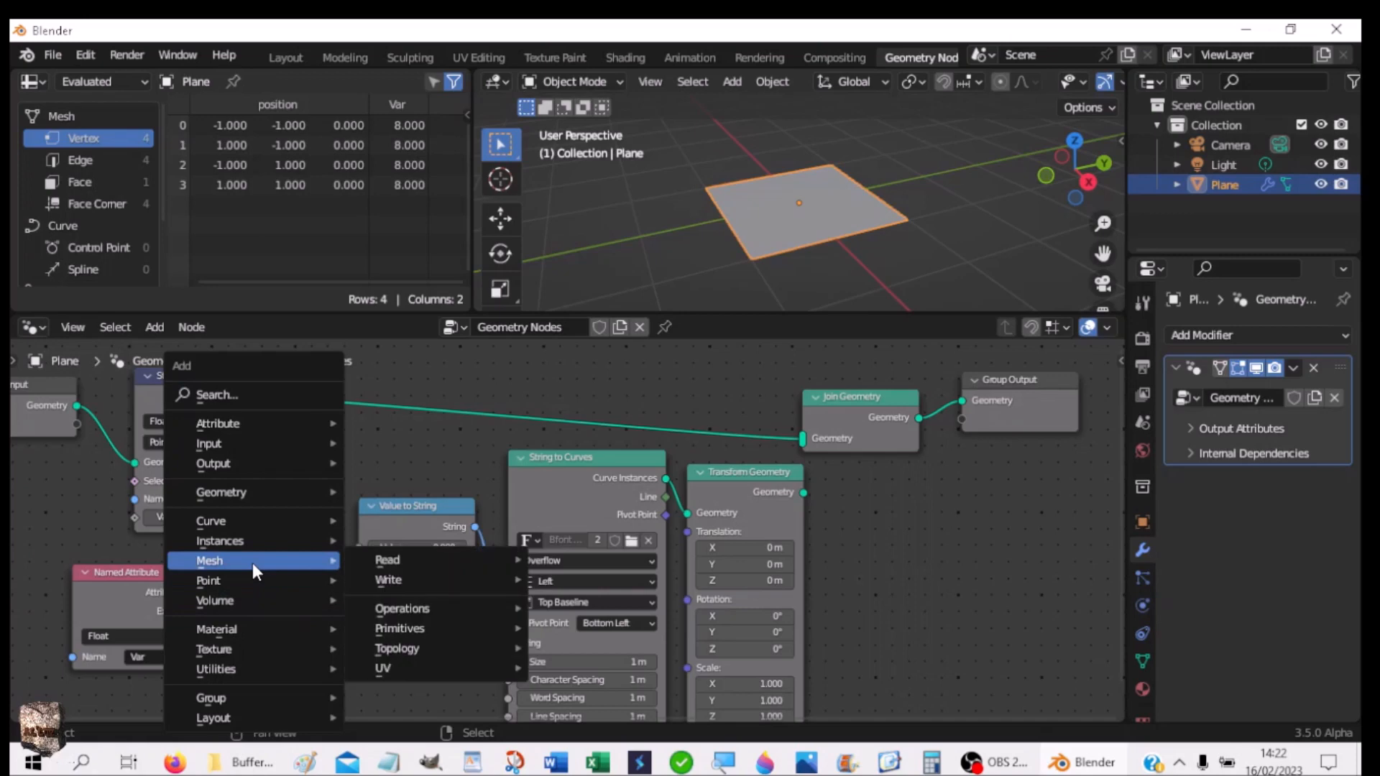
{"action": "mouse_move", "coordinate": [408, 602]}
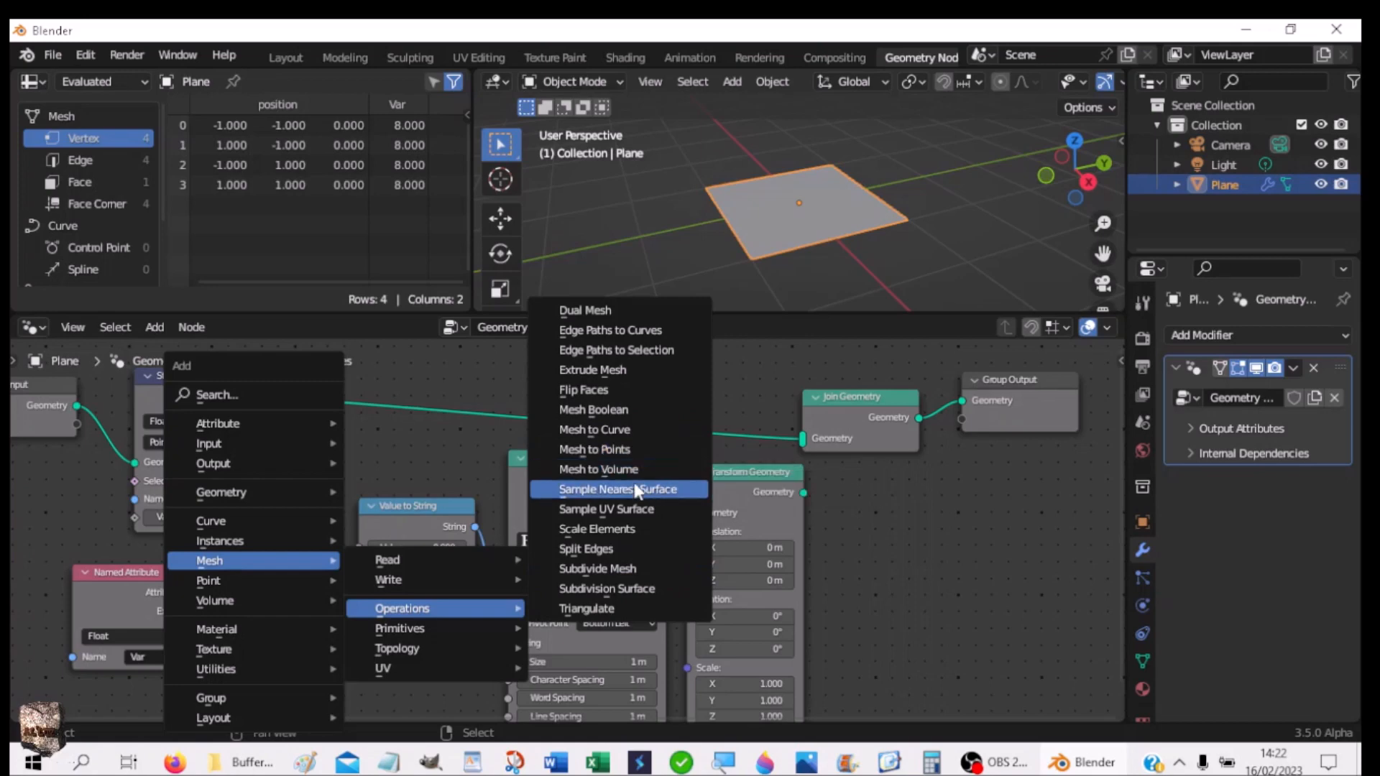
{"action": "left_click", "coordinate": [220, 402]}
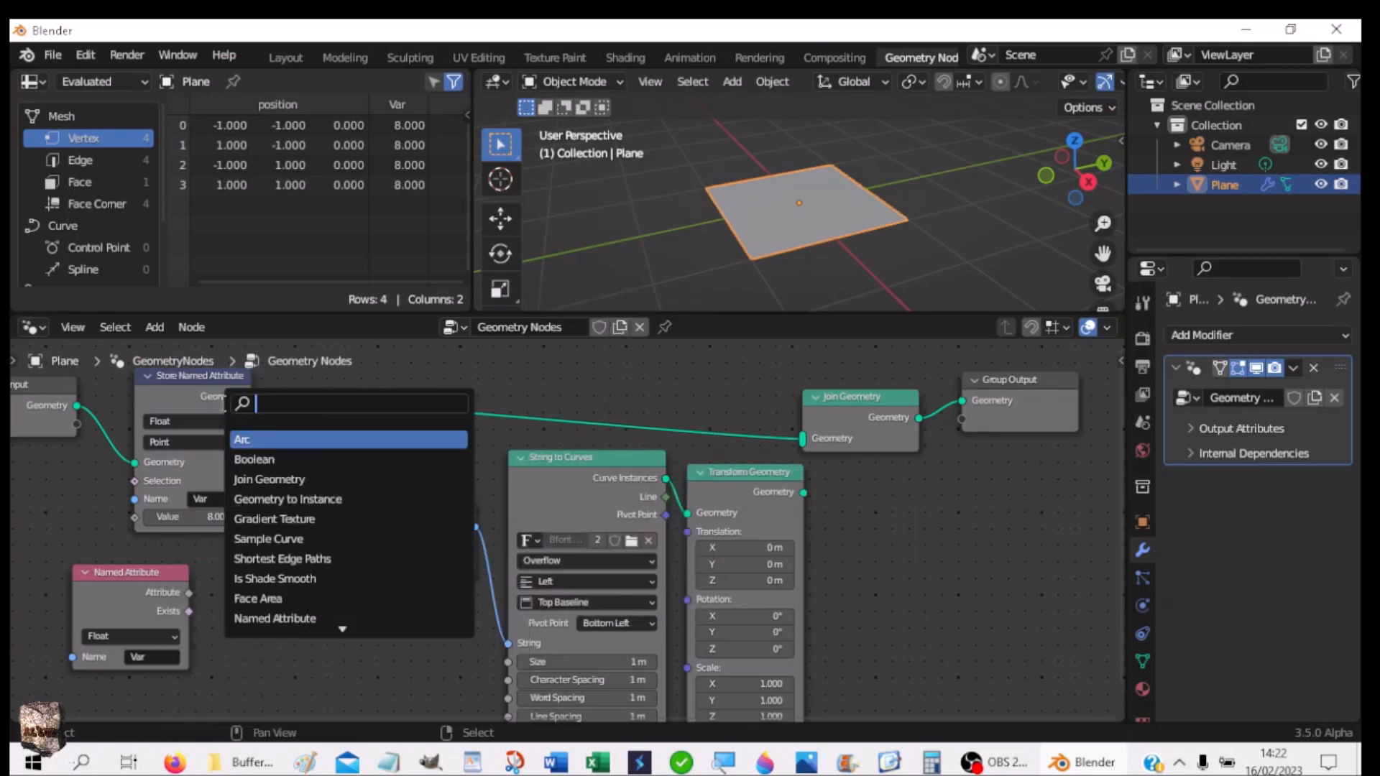
{"action": "type", "text": "Sample"}
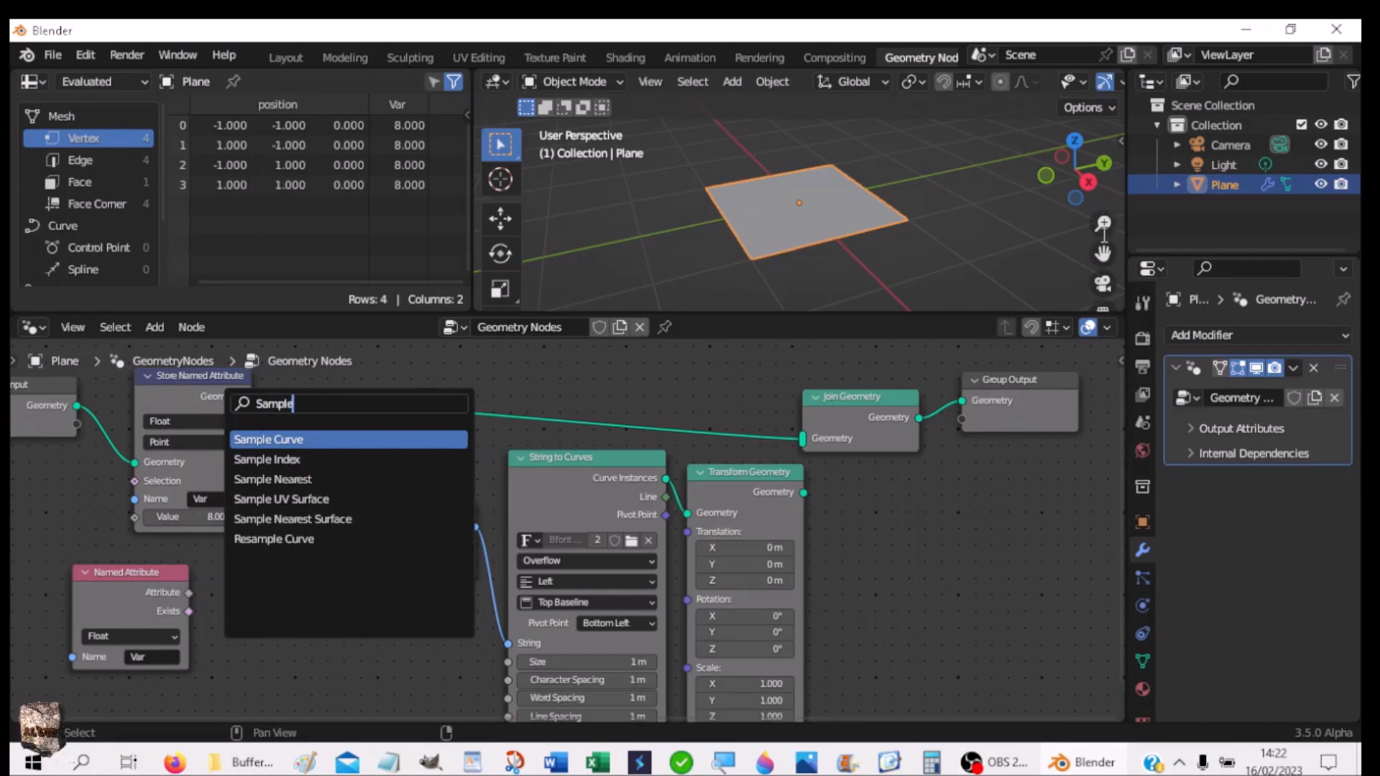
{"action": "left_click", "coordinate": [334, 464]}
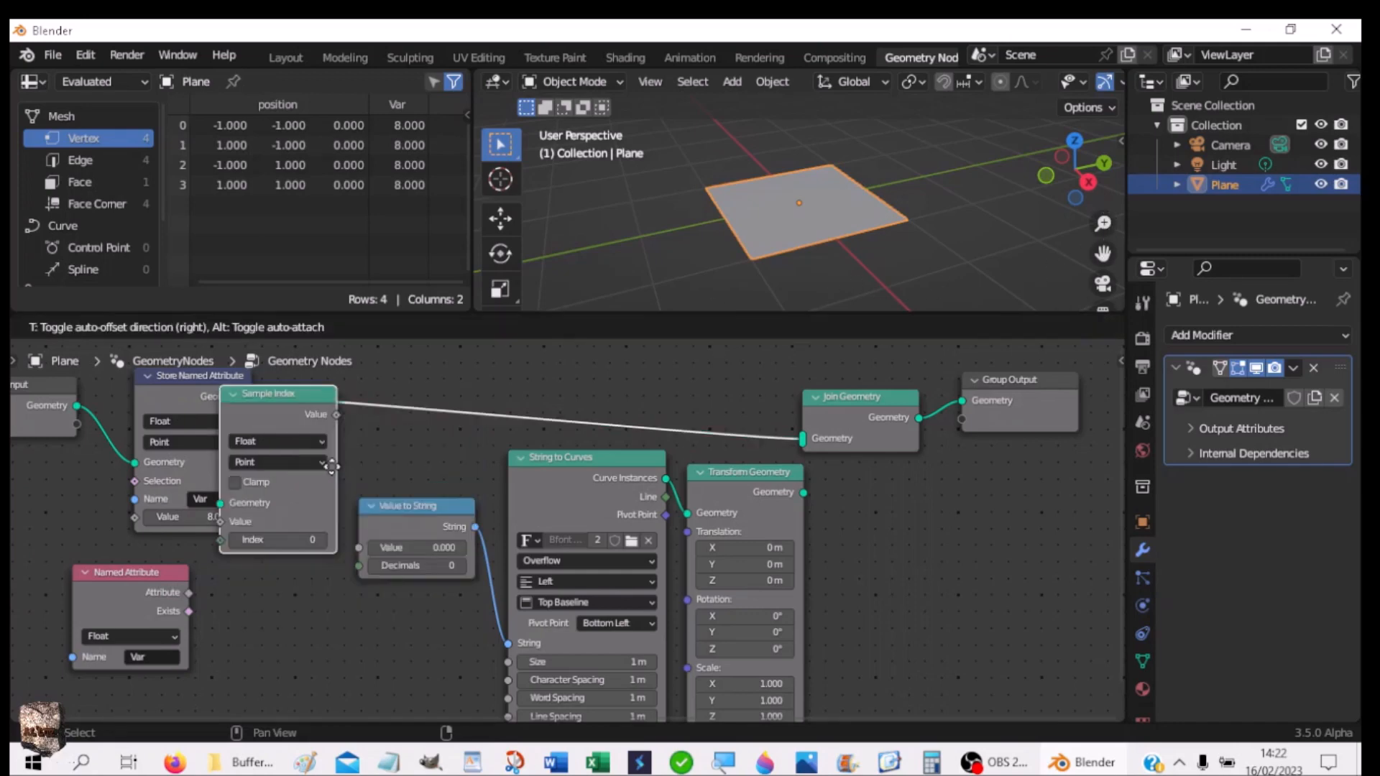
{"action": "left_click", "coordinate": [329, 619]}
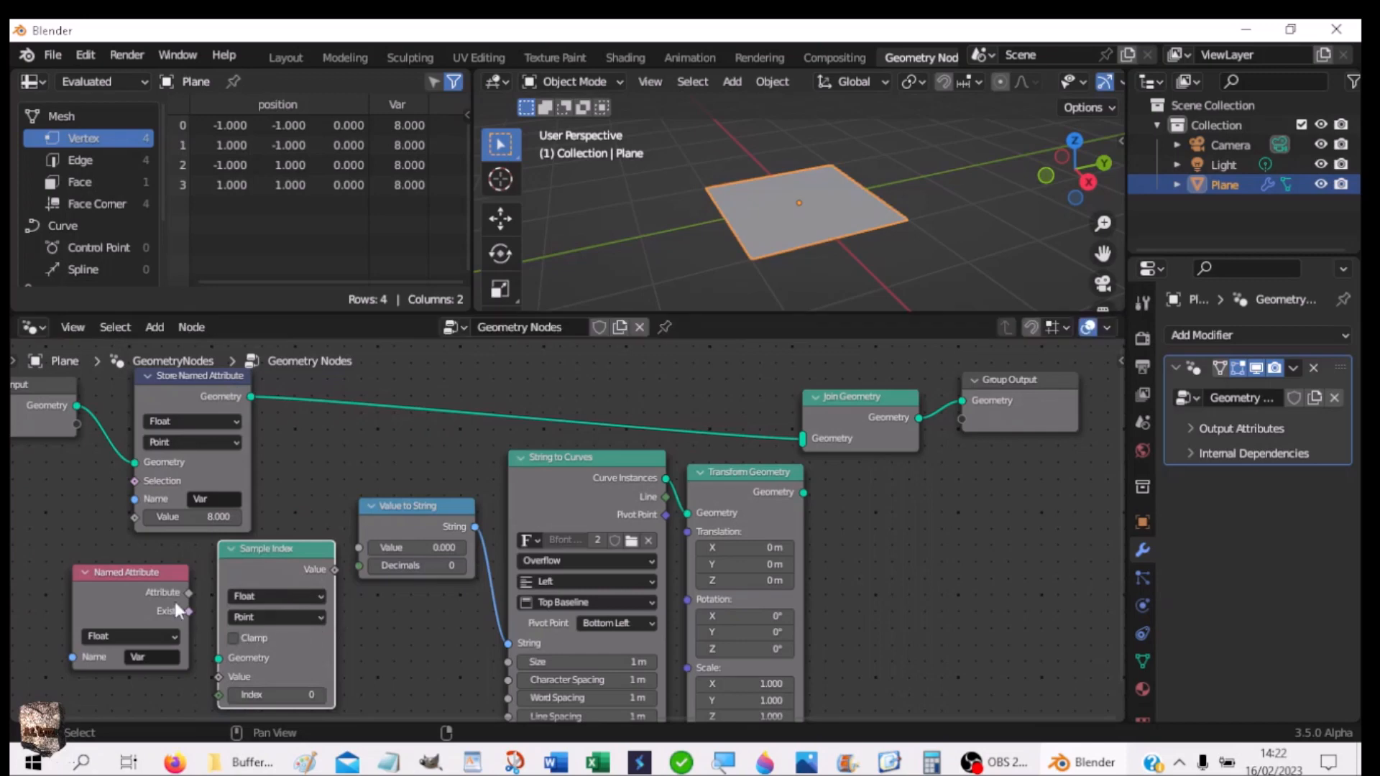
Step: Wire Named Attribute into Sample Index's Value, Store Named Attribute's Geometry into its Geometry, and its output into Value to String's Value
{"action": "left_click_drag", "start_coordinate": [111, 574], "coordinate": [73, 570]}
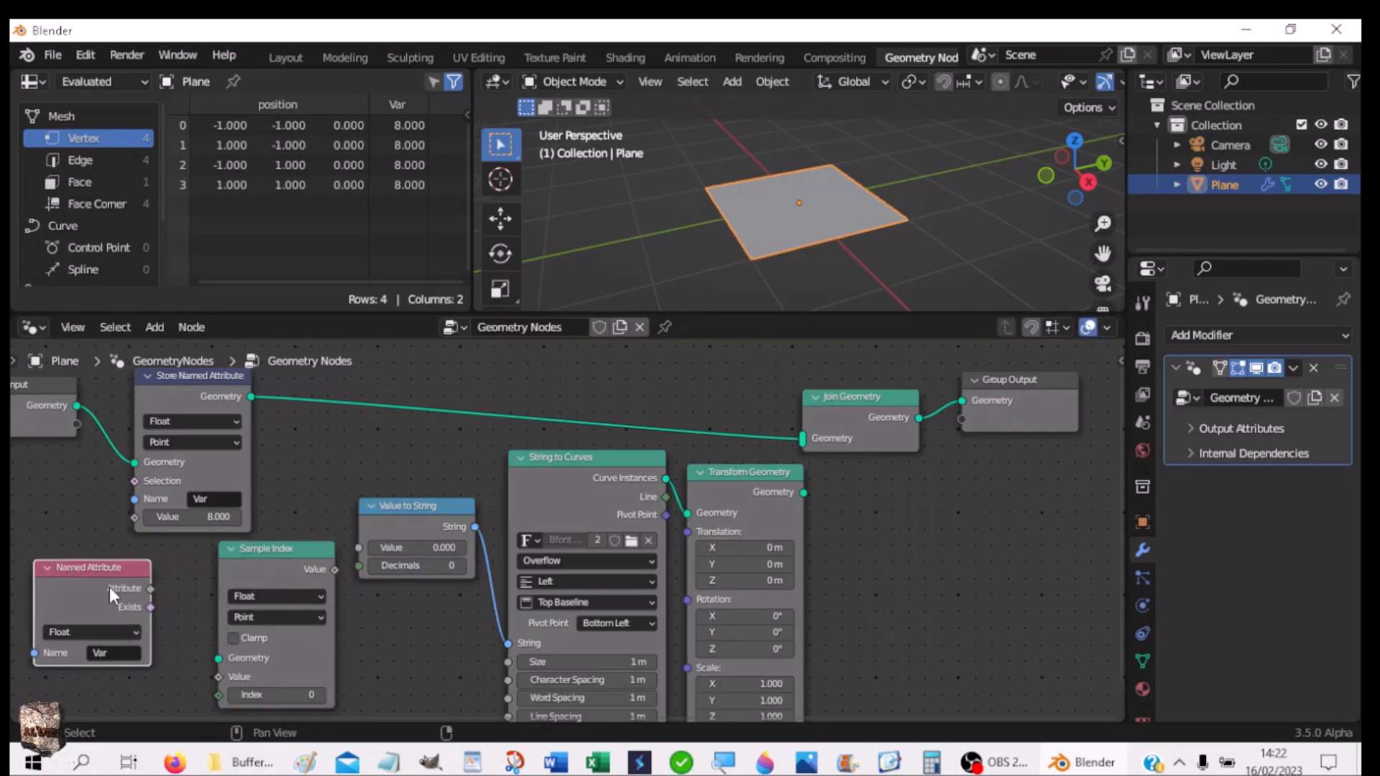
{"action": "left_click_drag", "start_coordinate": [150, 594], "coordinate": [230, 677]}
{"action": "left_click_drag", "start_coordinate": [252, 397], "coordinate": [219, 657]}
{"action": "left_click_drag", "start_coordinate": [207, 377], "coordinate": [159, 374]}
{"action": "left_click_drag", "start_coordinate": [203, 395], "coordinate": [222, 387]}
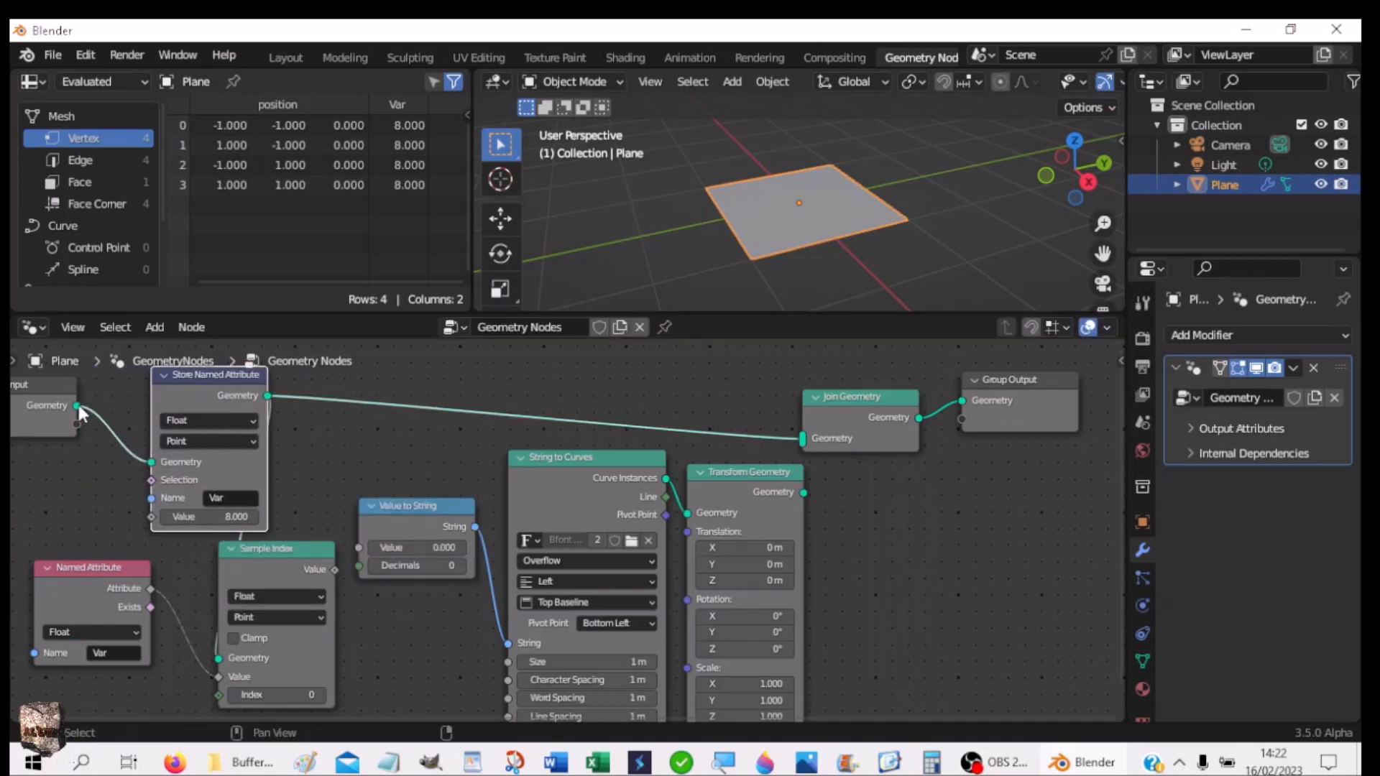
{"action": "left_click_drag", "start_coordinate": [220, 394], "coordinate": [137, 377]}
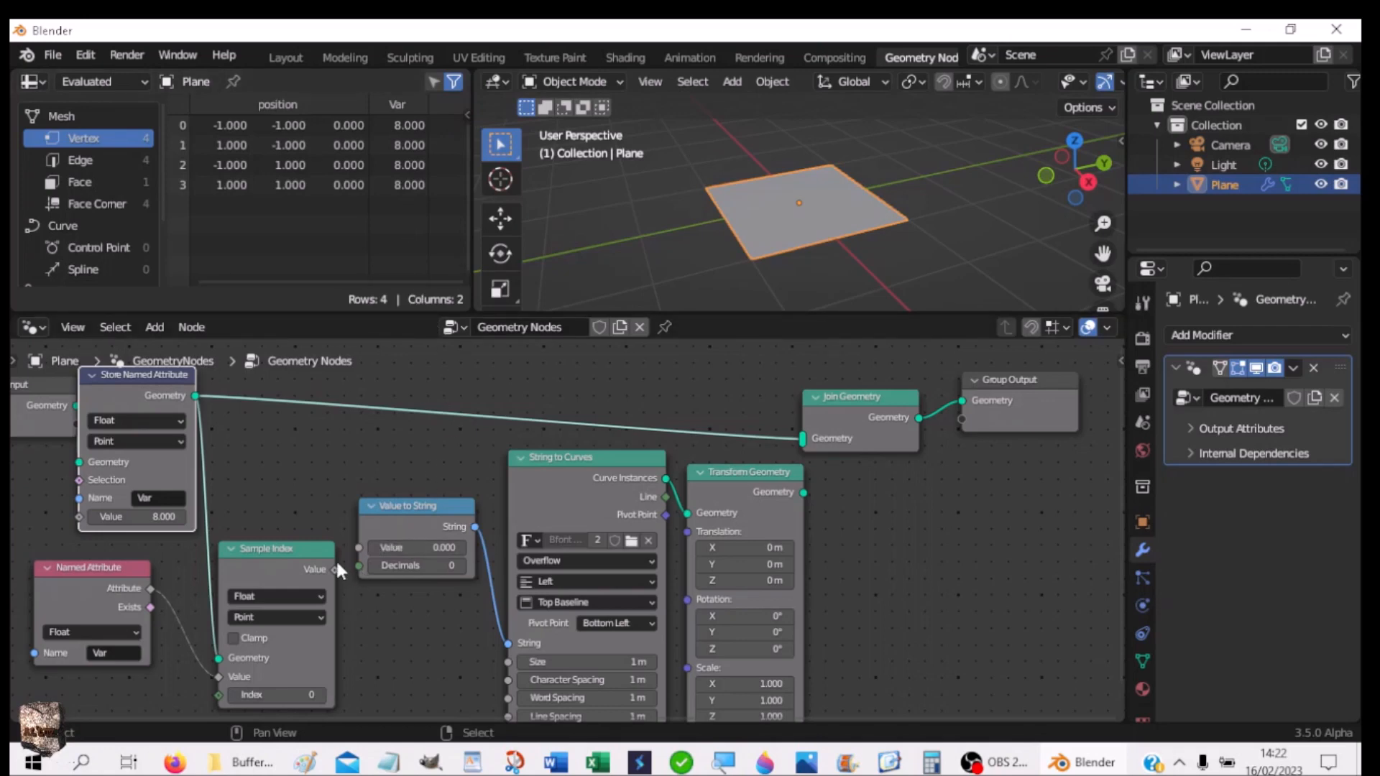
{"action": "left_click_drag", "start_coordinate": [334, 569], "coordinate": [352, 549]}
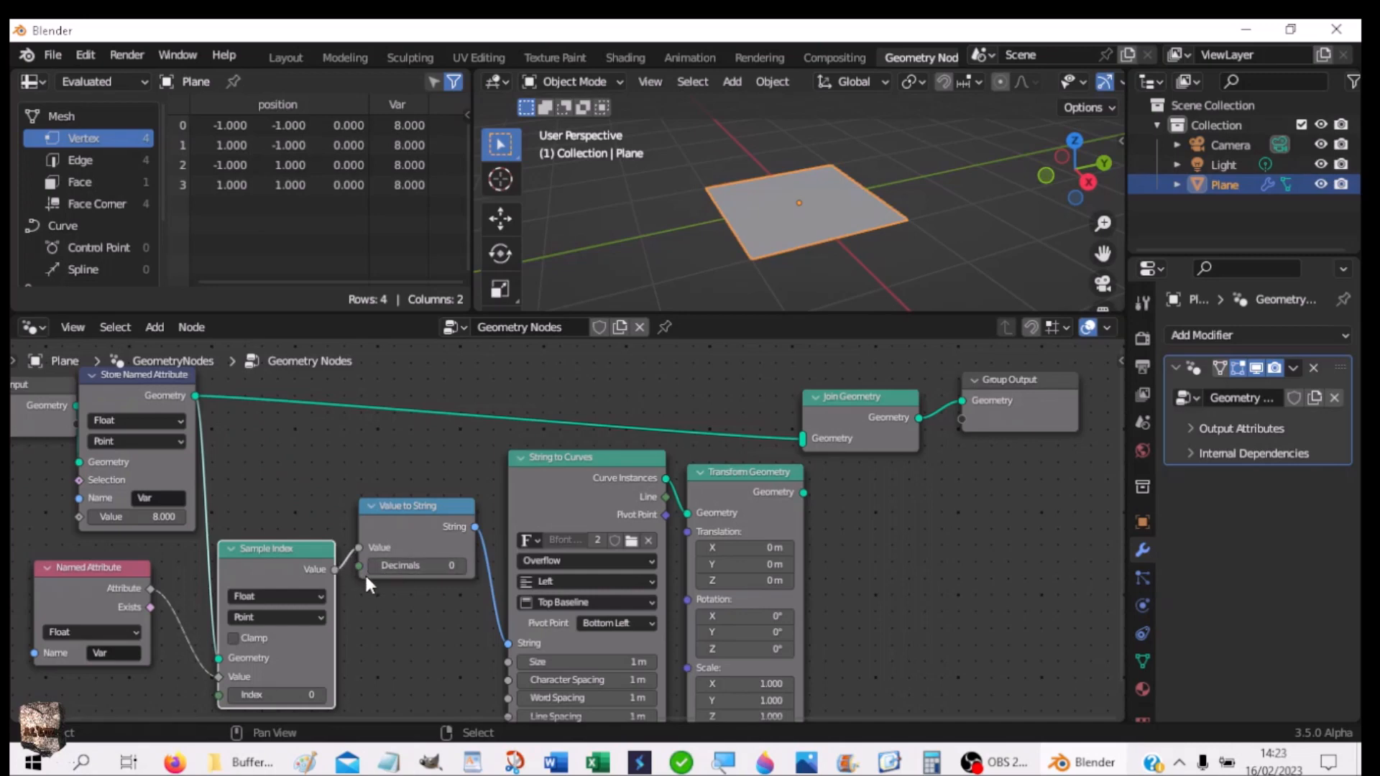
{"action": "middle_click_drag", "start_coordinate": [964, 483], "coordinate": [775, 494]}
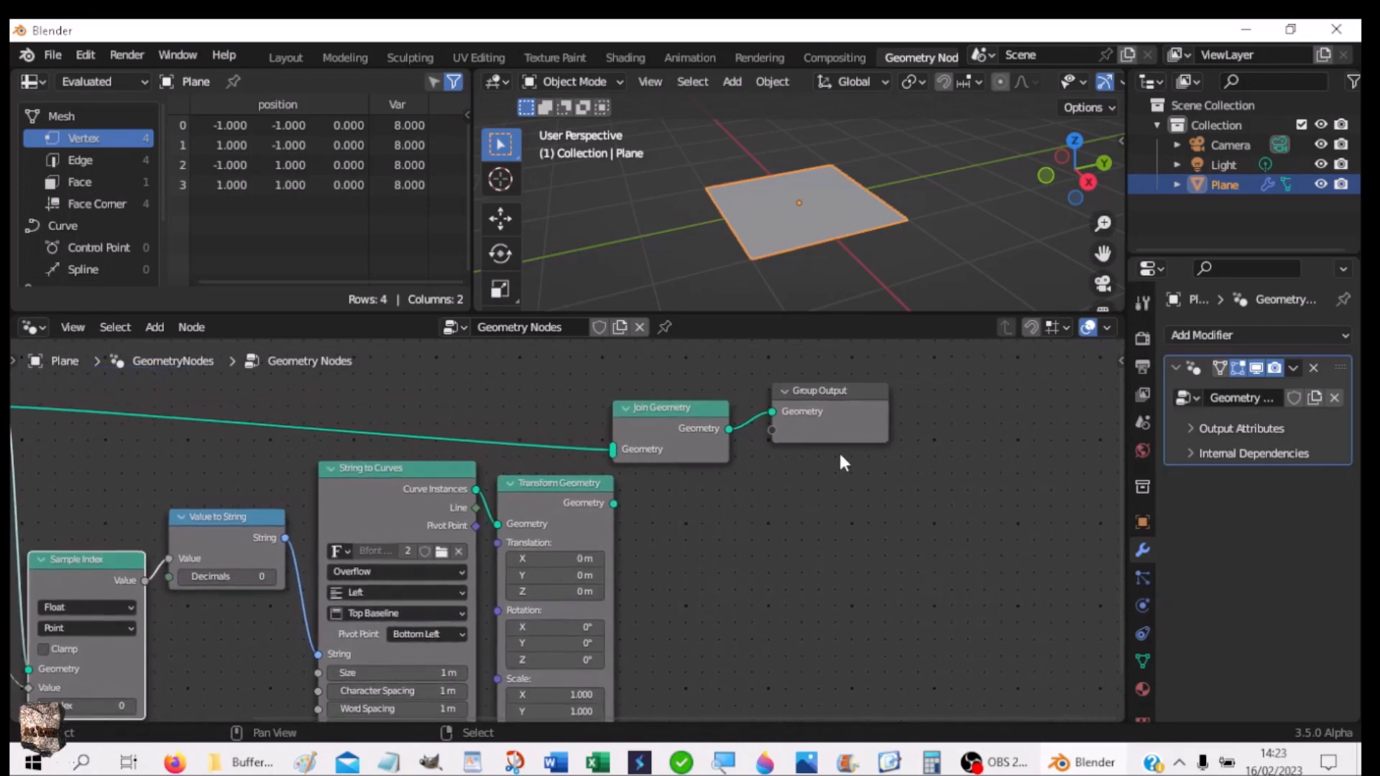
Step: Make room before Group Output, link Transform Geometry's output into Join Geometry, and set its X translation to 1.3 m
{"action": "left_click_drag", "start_coordinate": [842, 391], "coordinate": [963, 396]}
{"action": "left_click_drag", "start_coordinate": [717, 402], "coordinate": [846, 386]}
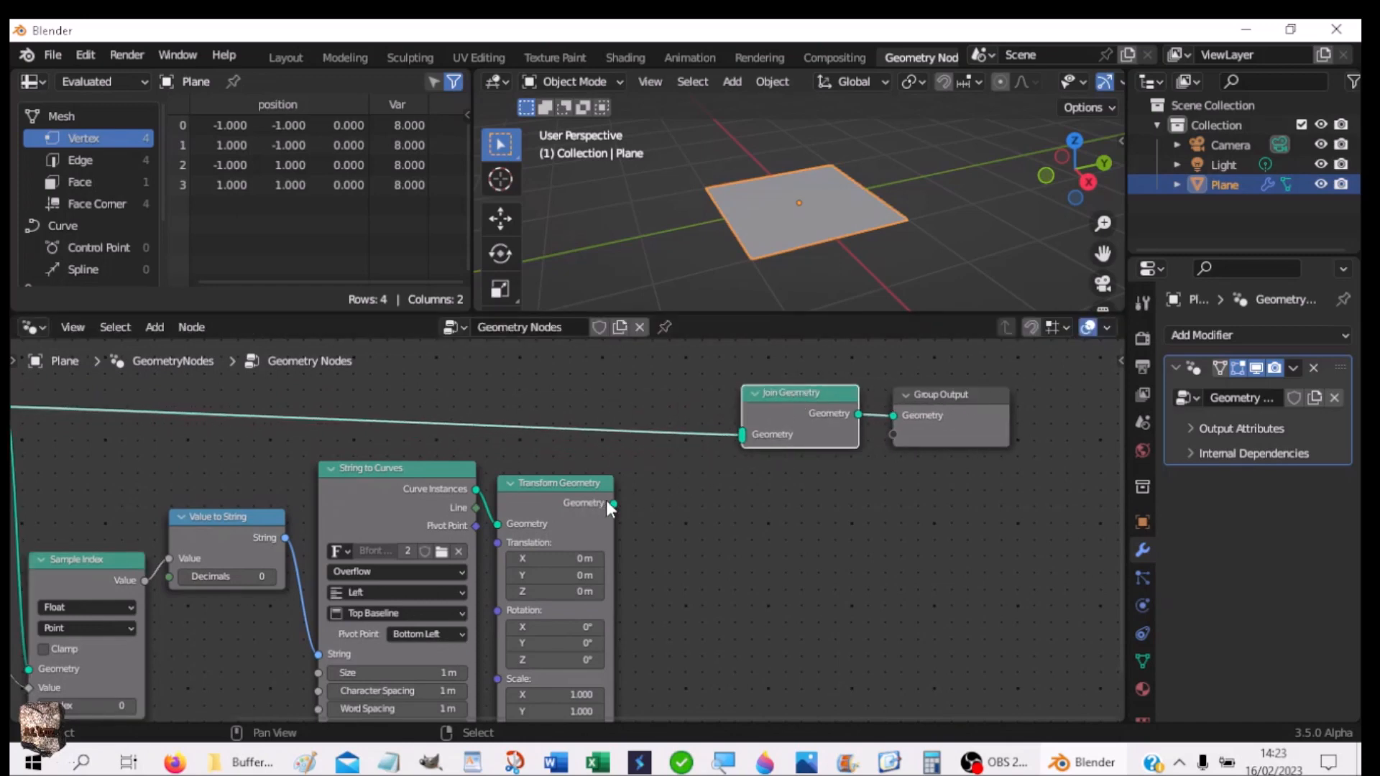
{"action": "left_click_drag", "start_coordinate": [609, 503], "coordinate": [748, 436]}
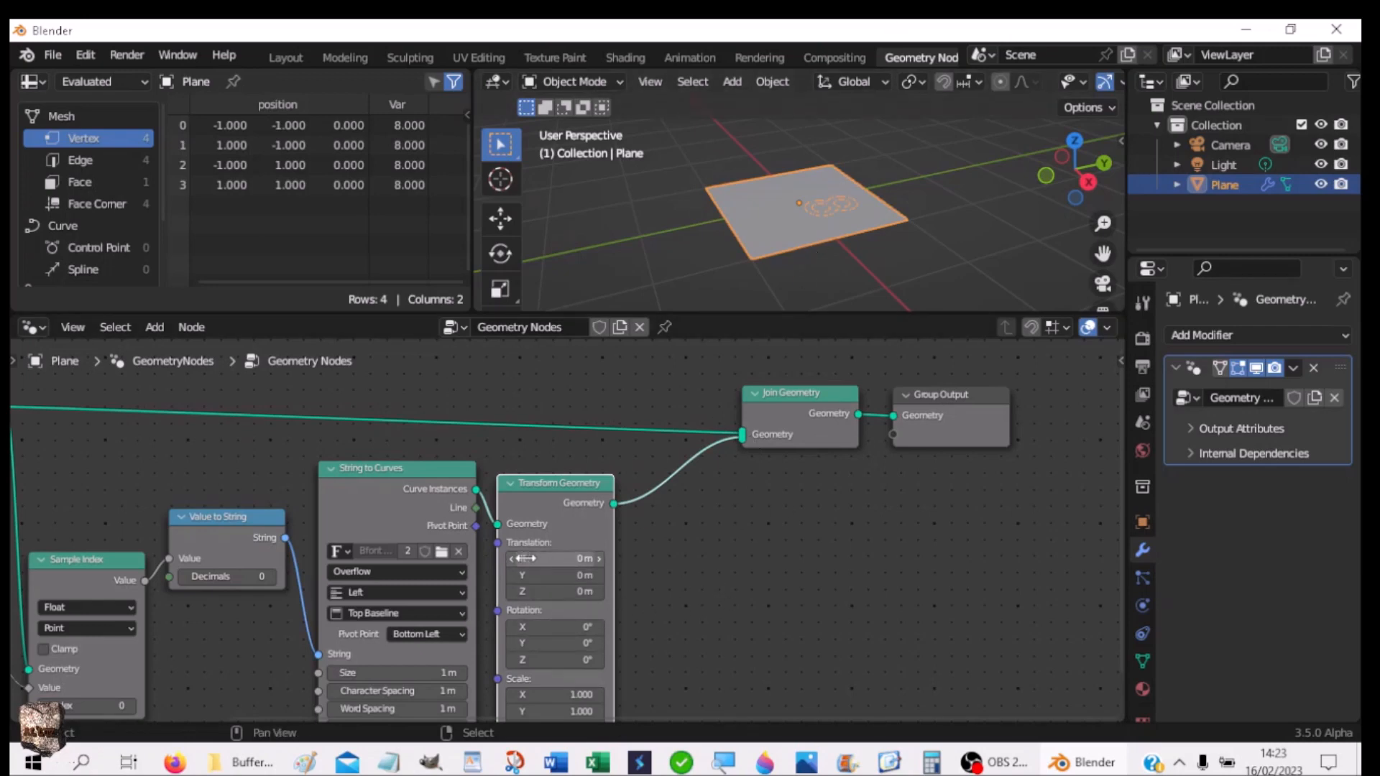
{"action": "left_click_drag", "start_coordinate": [524, 560], "coordinate": [575, 559]}
{"action": "middle_click_drag", "start_coordinate": [662, 264], "coordinate": [736, 97]}
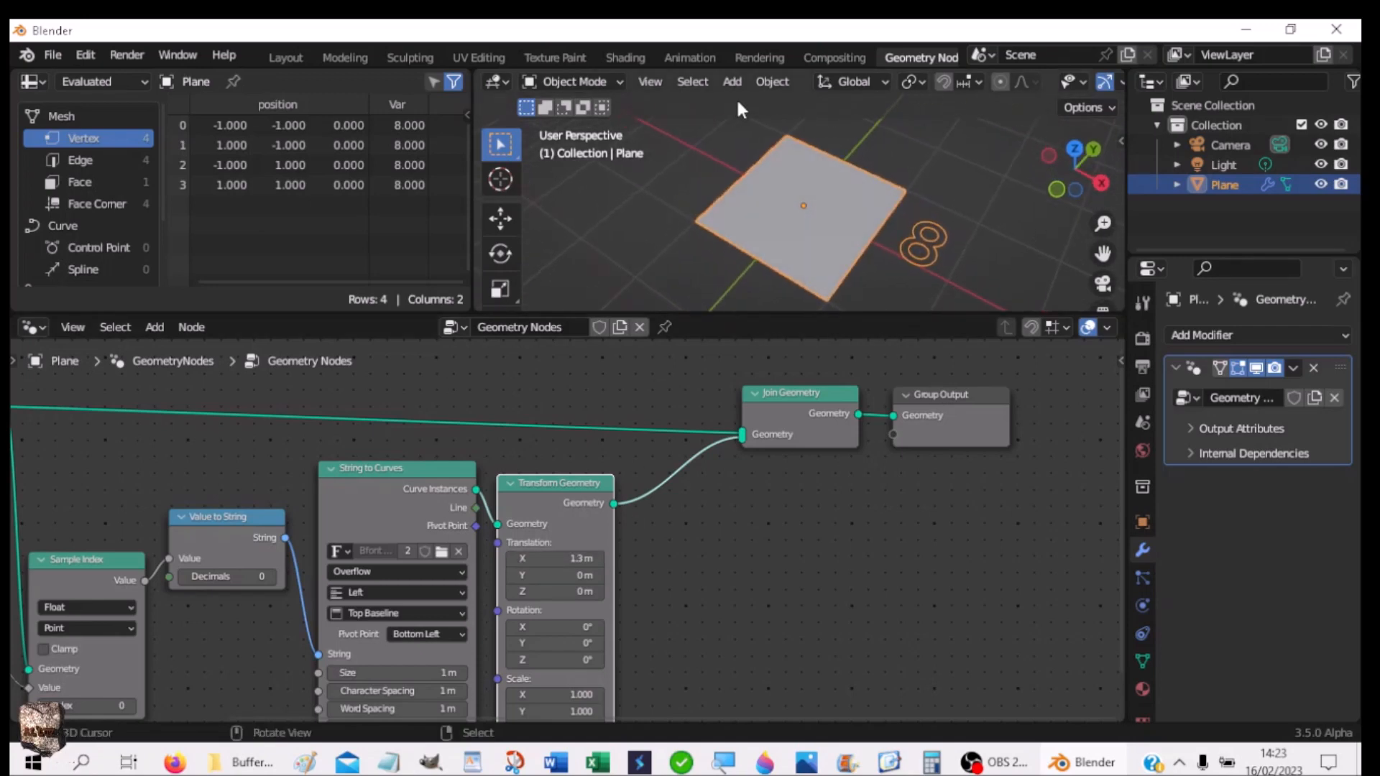
Step: Spread Group Input and Store Named Attribute apart, and set the stored Var value to 10
{"action": "middle_click_drag", "start_coordinate": [535, 511], "coordinate": [895, 497]}
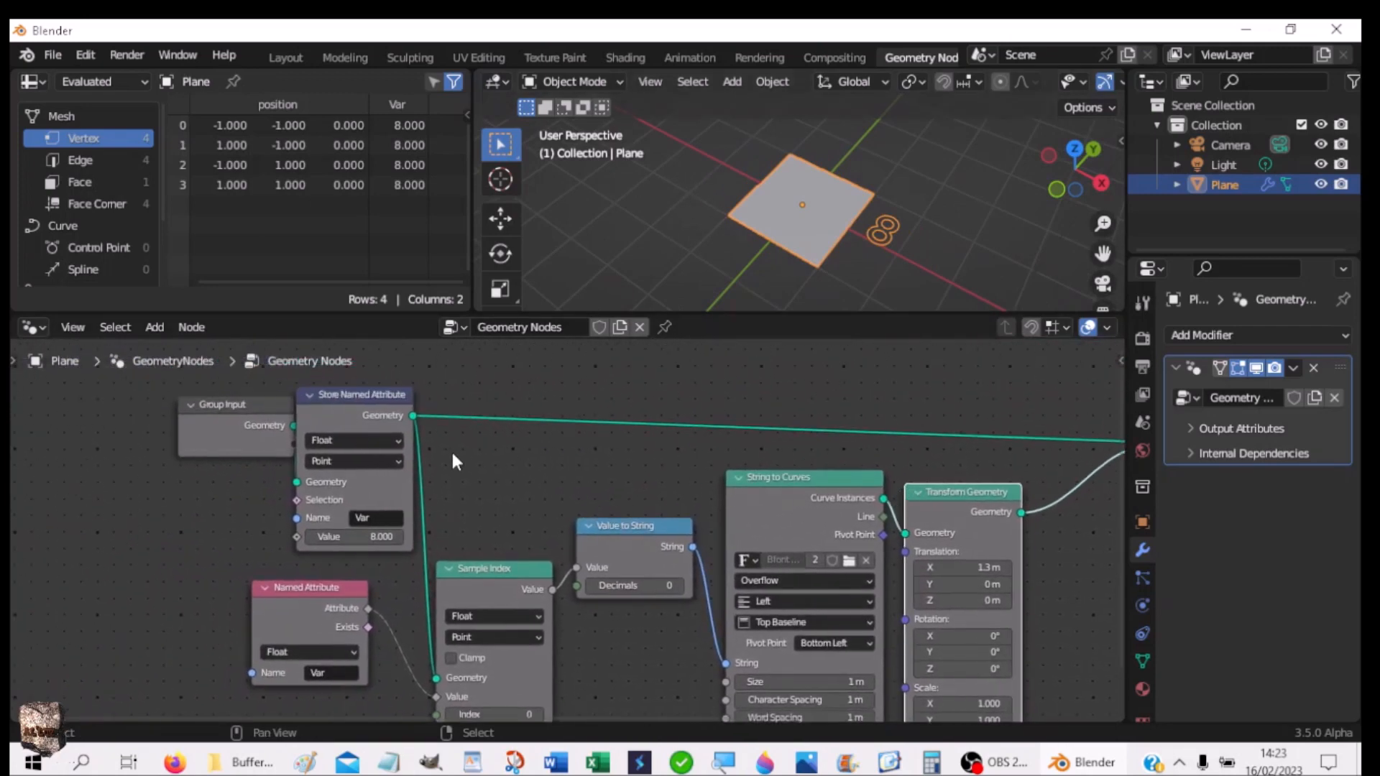
{"action": "left_click_drag", "start_coordinate": [256, 412], "coordinate": [189, 411]}
{"action": "left_click_drag", "start_coordinate": [325, 398], "coordinate": [265, 380]}
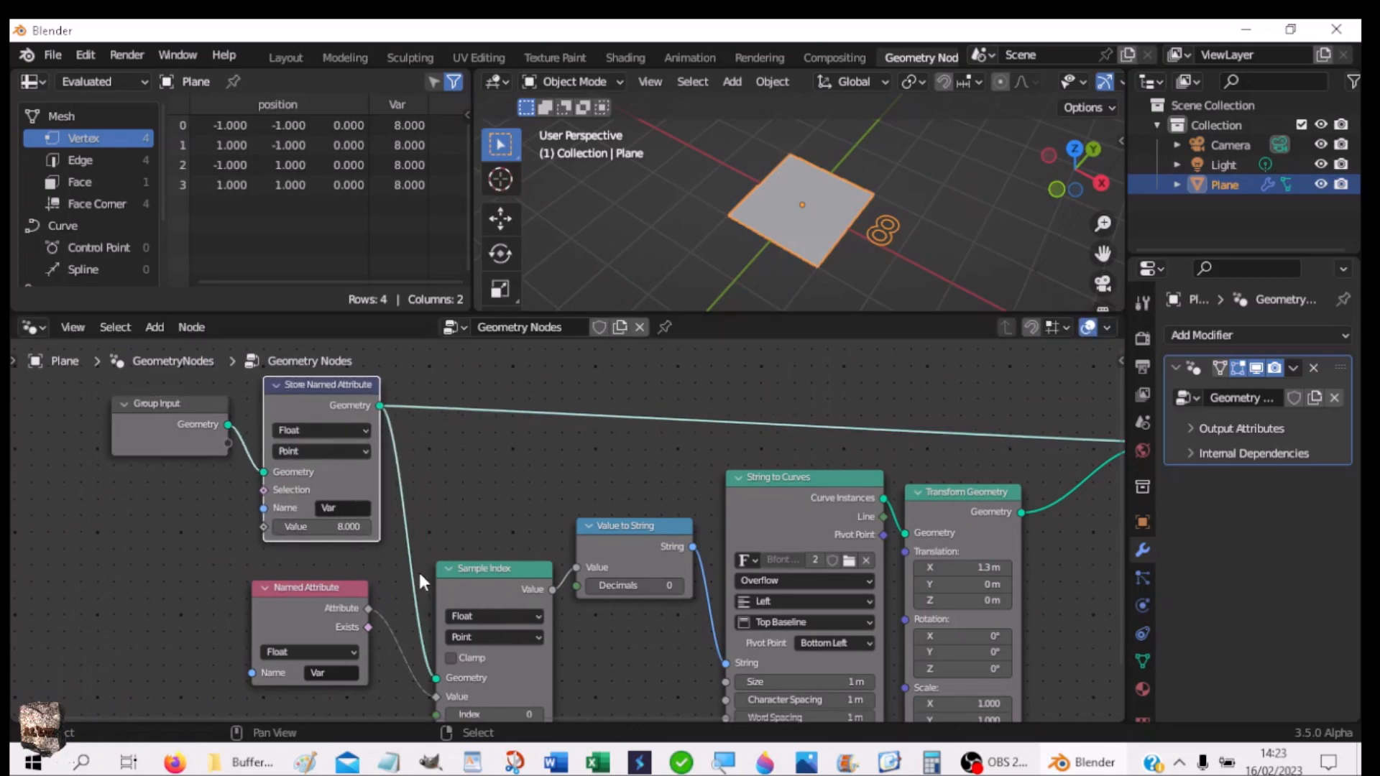
{"action": "left_click", "coordinate": [317, 528]}
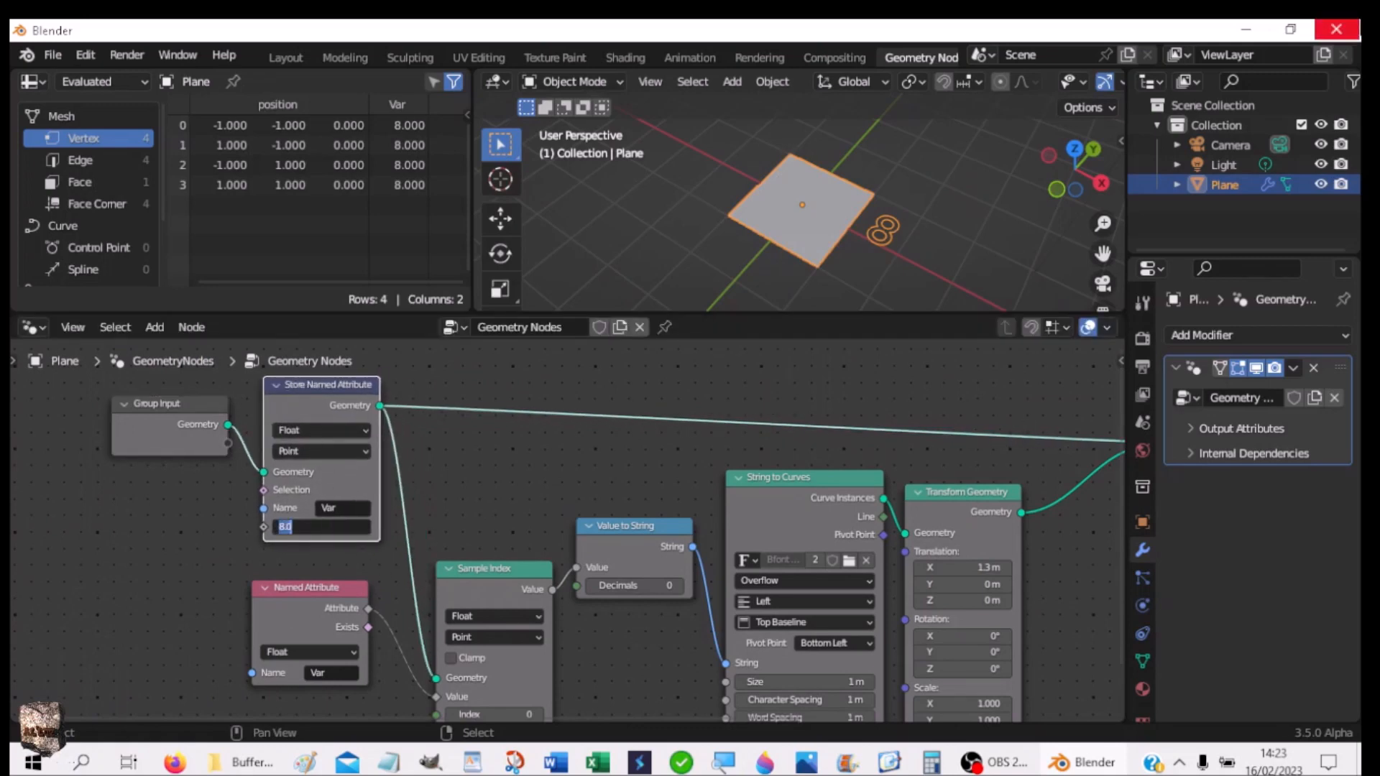
{"action": "type", "text": "10"}
{"action": "key", "text": "Return"}
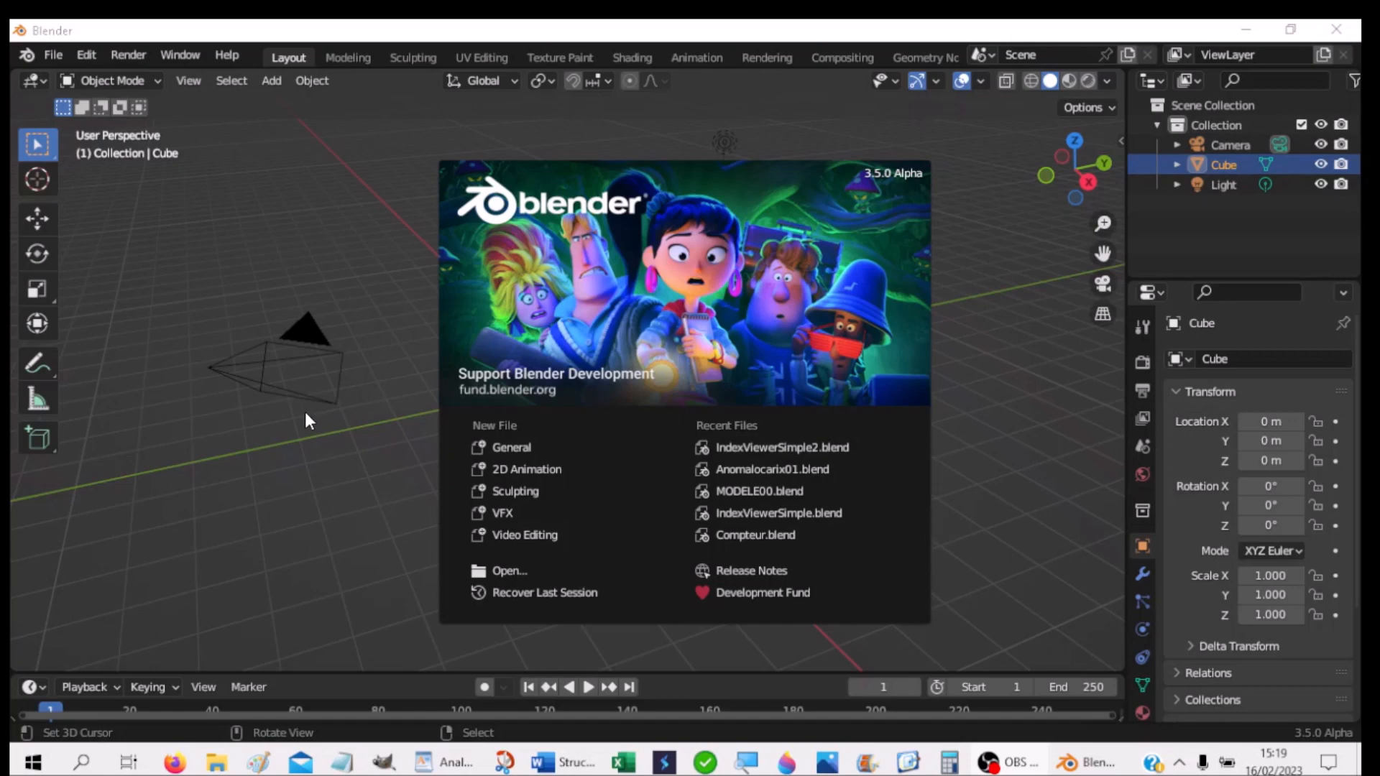
Step: Dismiss the splash screen of the new file and hide the Light and Camera in the viewport
{"action": "left_click", "coordinate": [395, 220]}
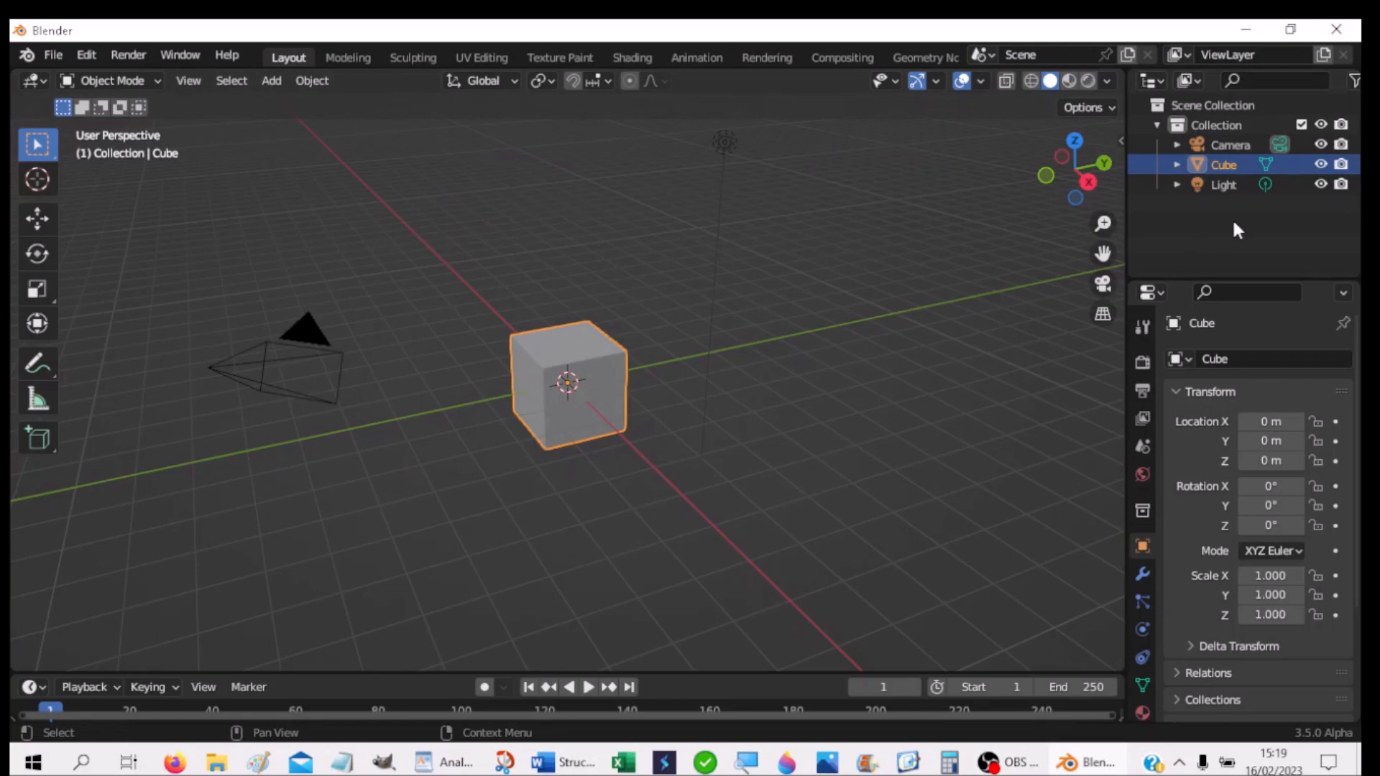
{"action": "left_click", "coordinate": [1322, 184]}
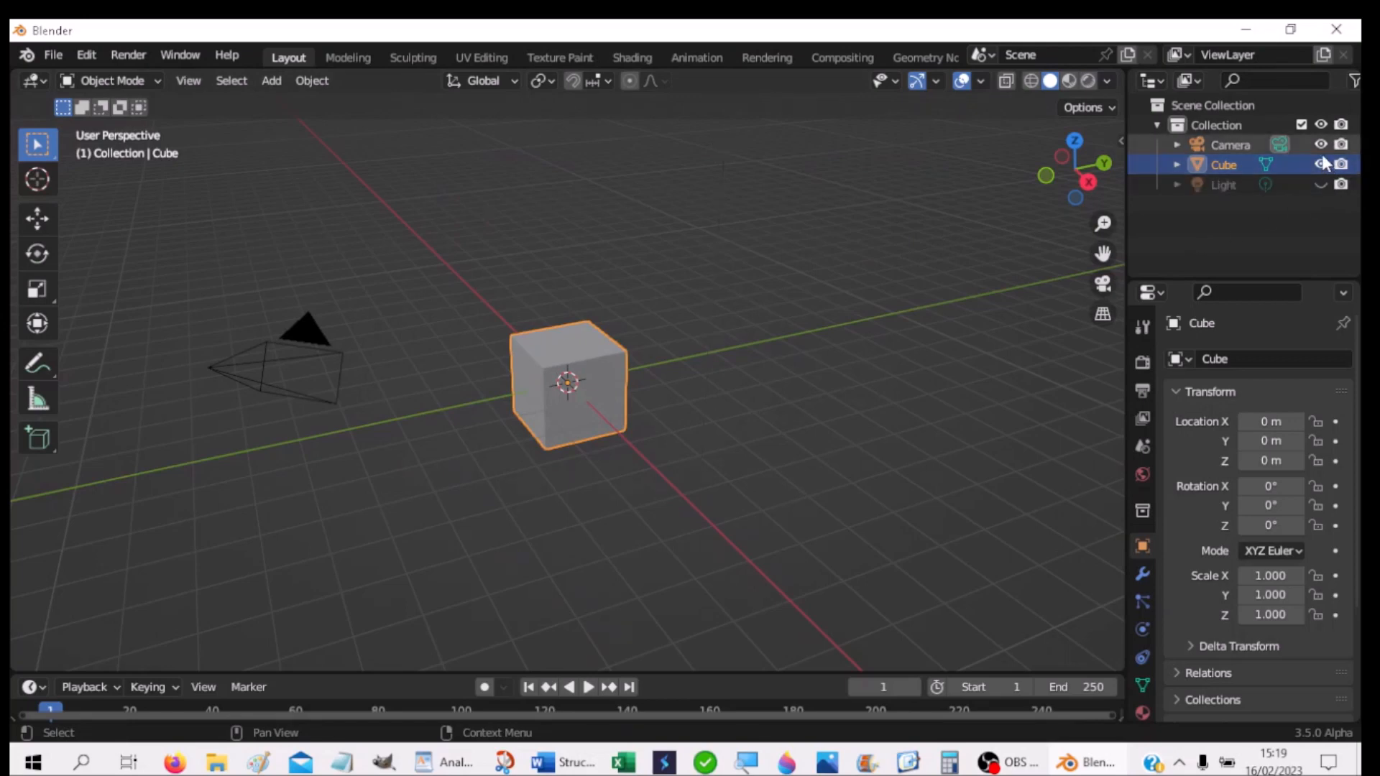
{"action": "left_click", "coordinate": [1320, 143]}
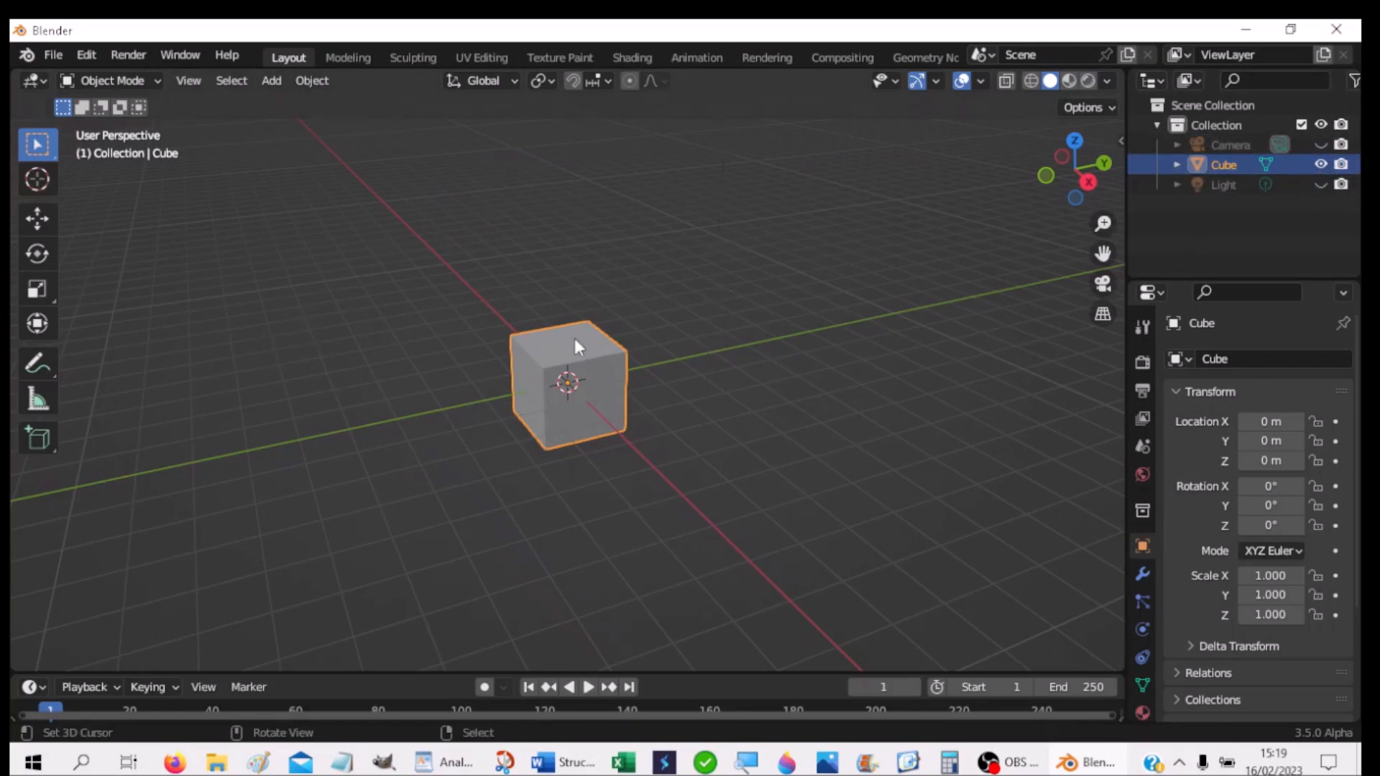
Step: Replace the default cube with a mesh plane
{"action": "key", "text": "x"}
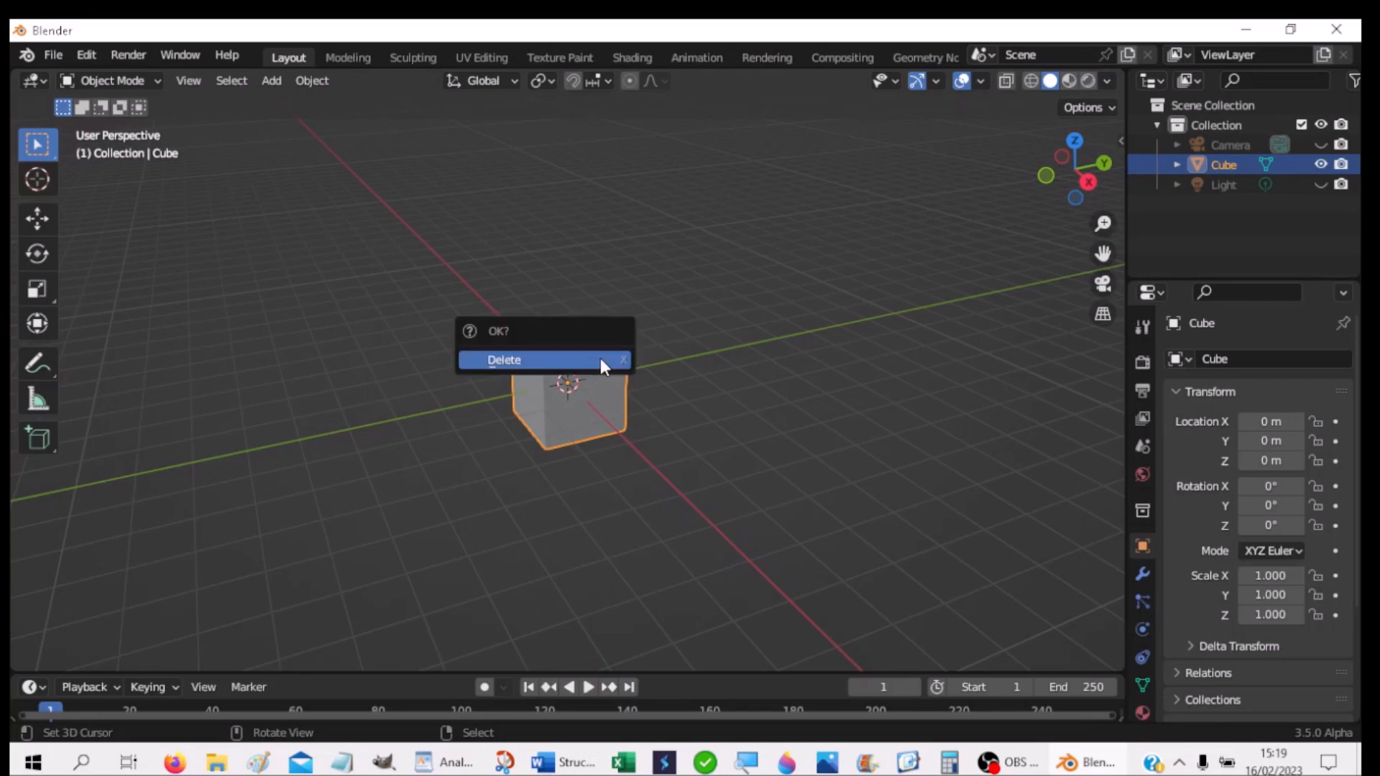
{"action": "left_click", "coordinate": [601, 358]}
{"action": "key", "text": "shift+a"}
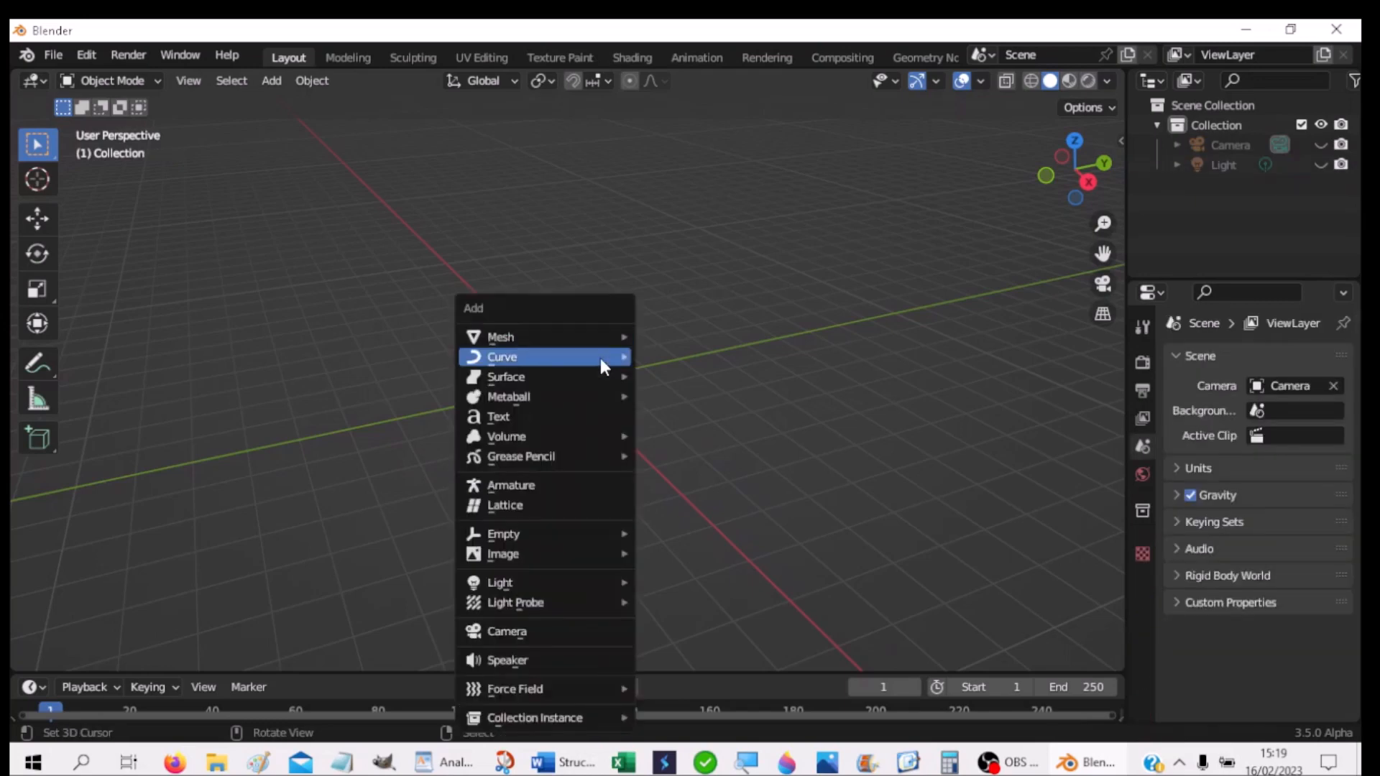
{"action": "mouse_move", "coordinate": [541, 338]}
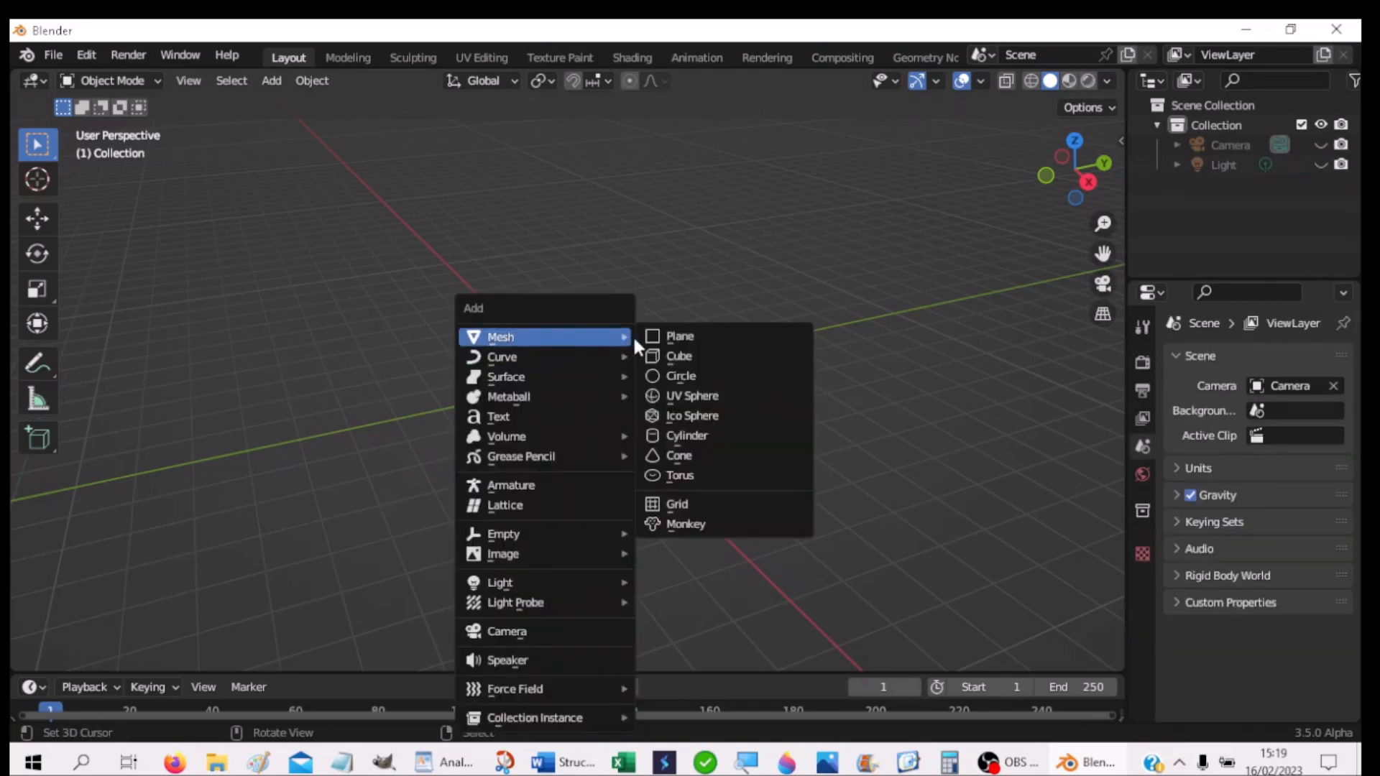
{"action": "left_click", "coordinate": [675, 337]}
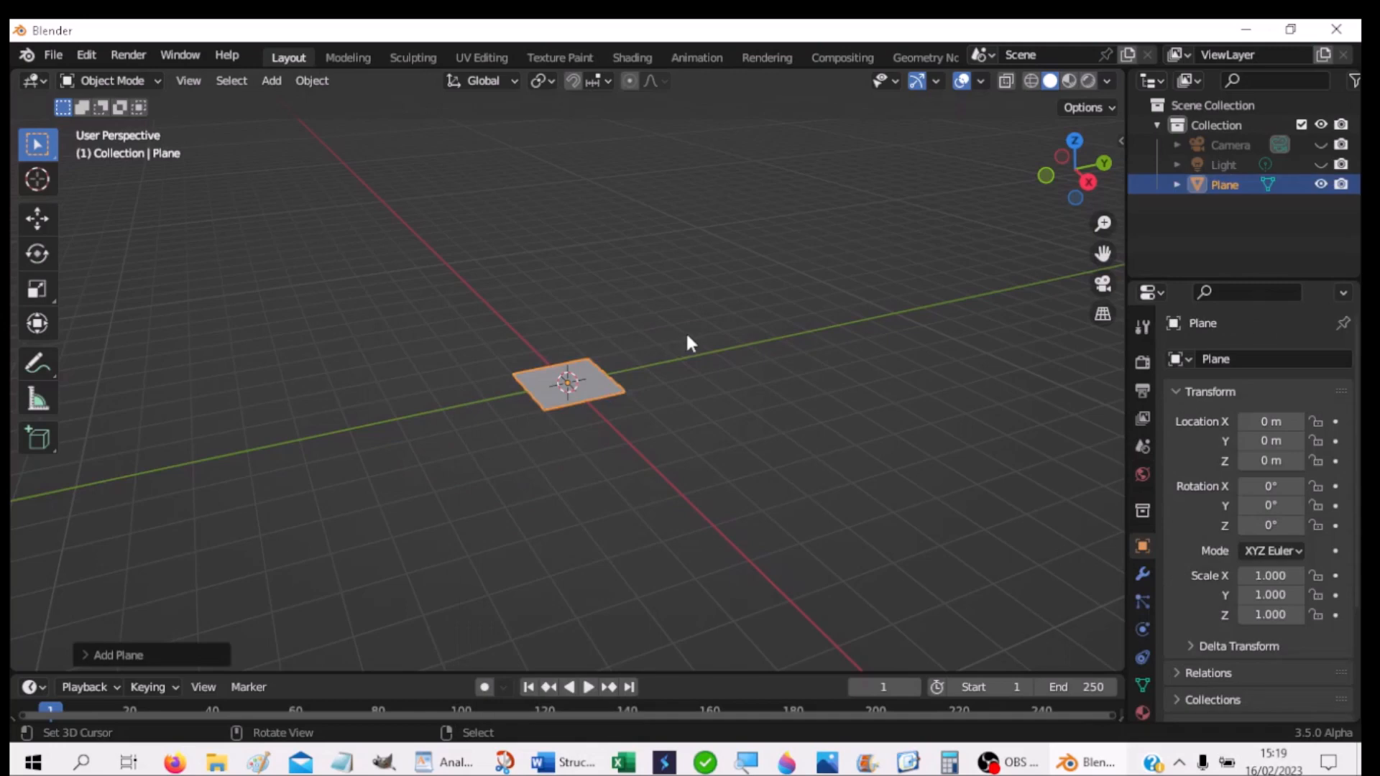
Step: Create a new geometry node tree on the plane in the Geometry Nodes workspace and enlarge the node editor
{"action": "left_click", "coordinate": [946, 58]}
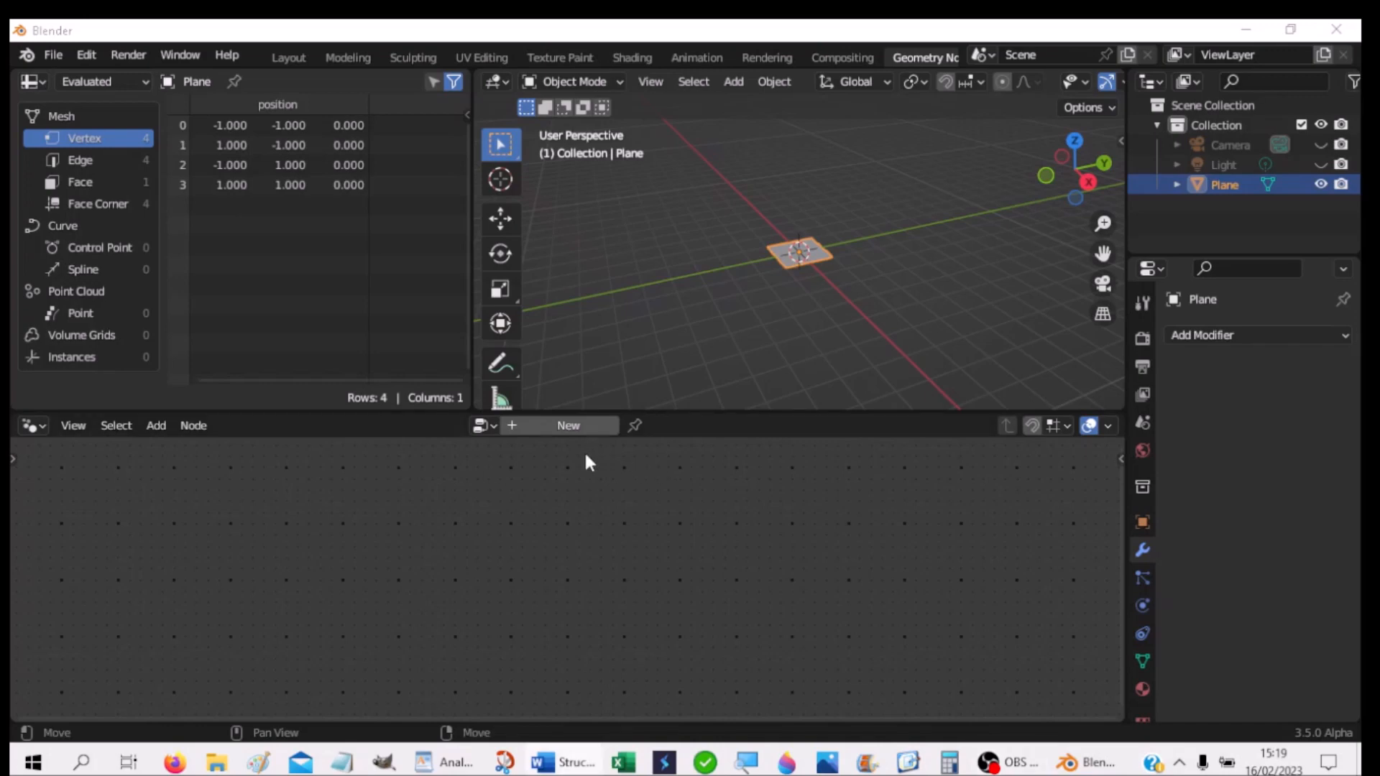
{"action": "left_click", "coordinate": [567, 428]}
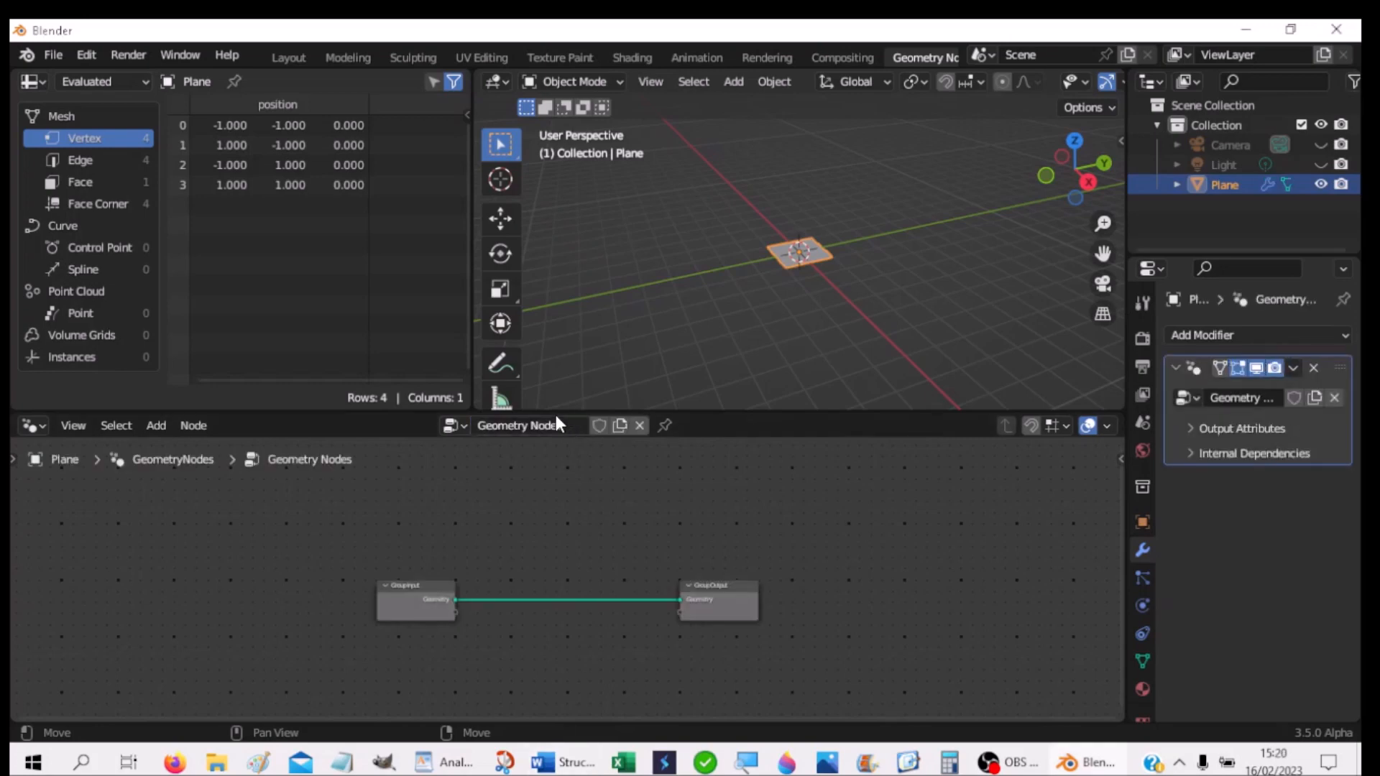
{"action": "left_click_drag", "start_coordinate": [552, 412], "coordinate": [541, 316]}
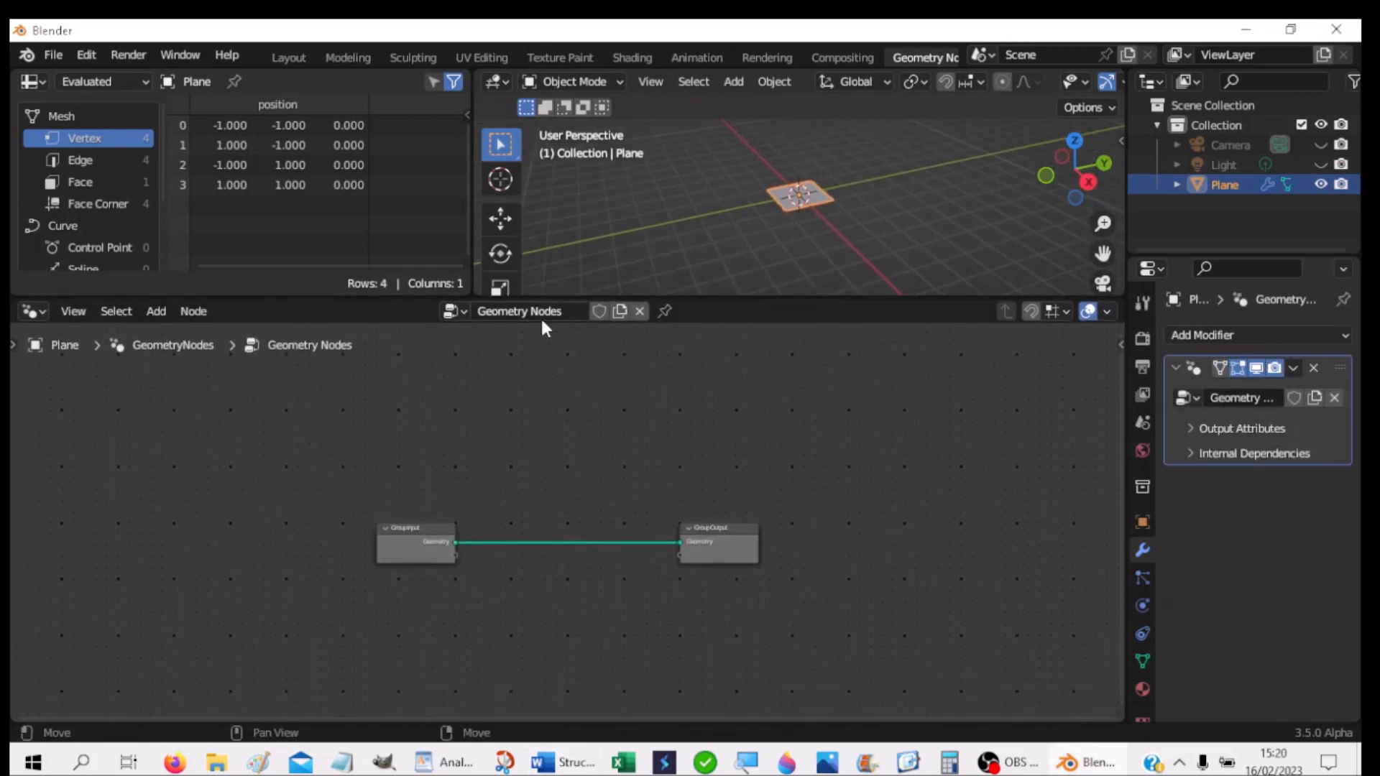
Step: Spread the Group Input and Group Output nodes apart and insert a reroute on their link near Group Input
{"action": "left_click_drag", "start_coordinate": [401, 533], "coordinate": [170, 436]}
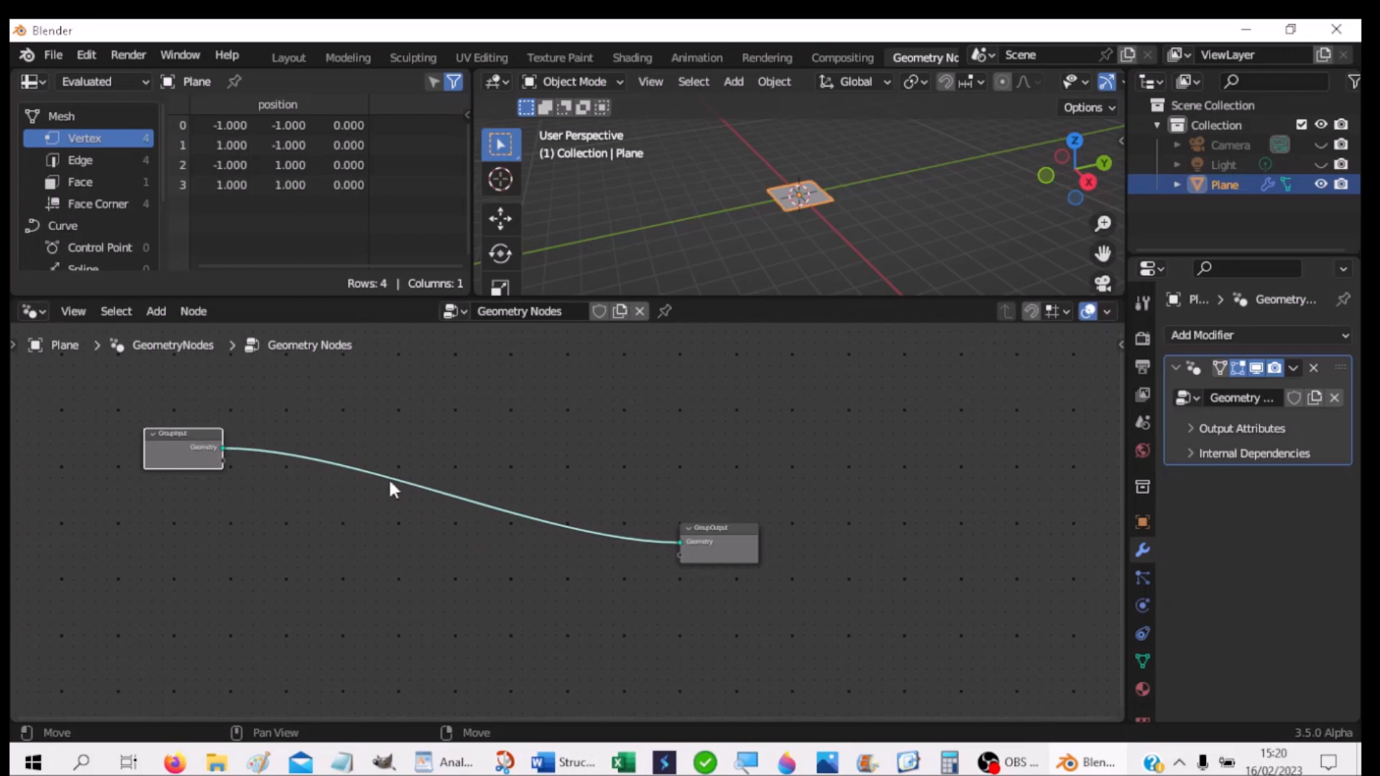
{"action": "left_click_drag", "start_coordinate": [711, 533], "coordinate": [669, 454]}
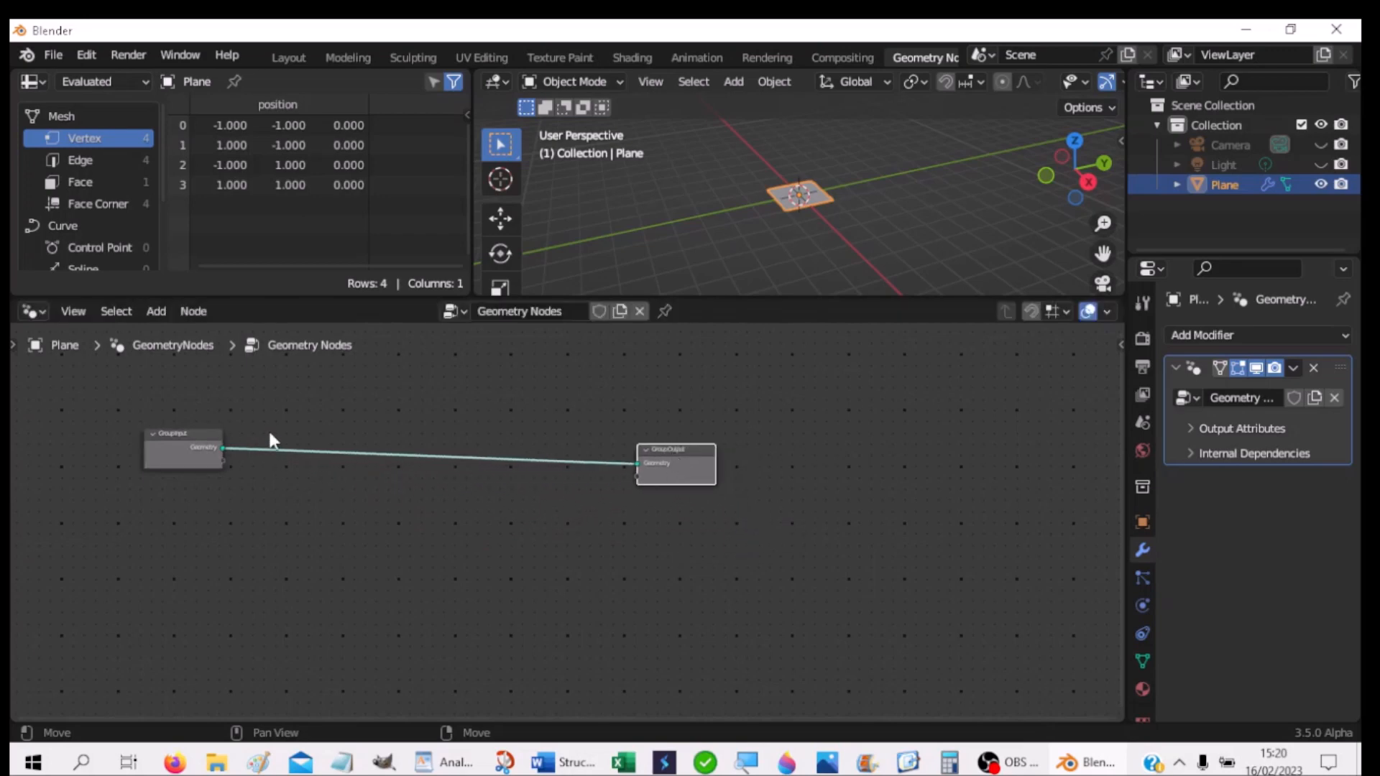
{"action": "right_click_drag", "start_coordinate": [252, 404], "coordinate": [247, 507], "text": "shift"}
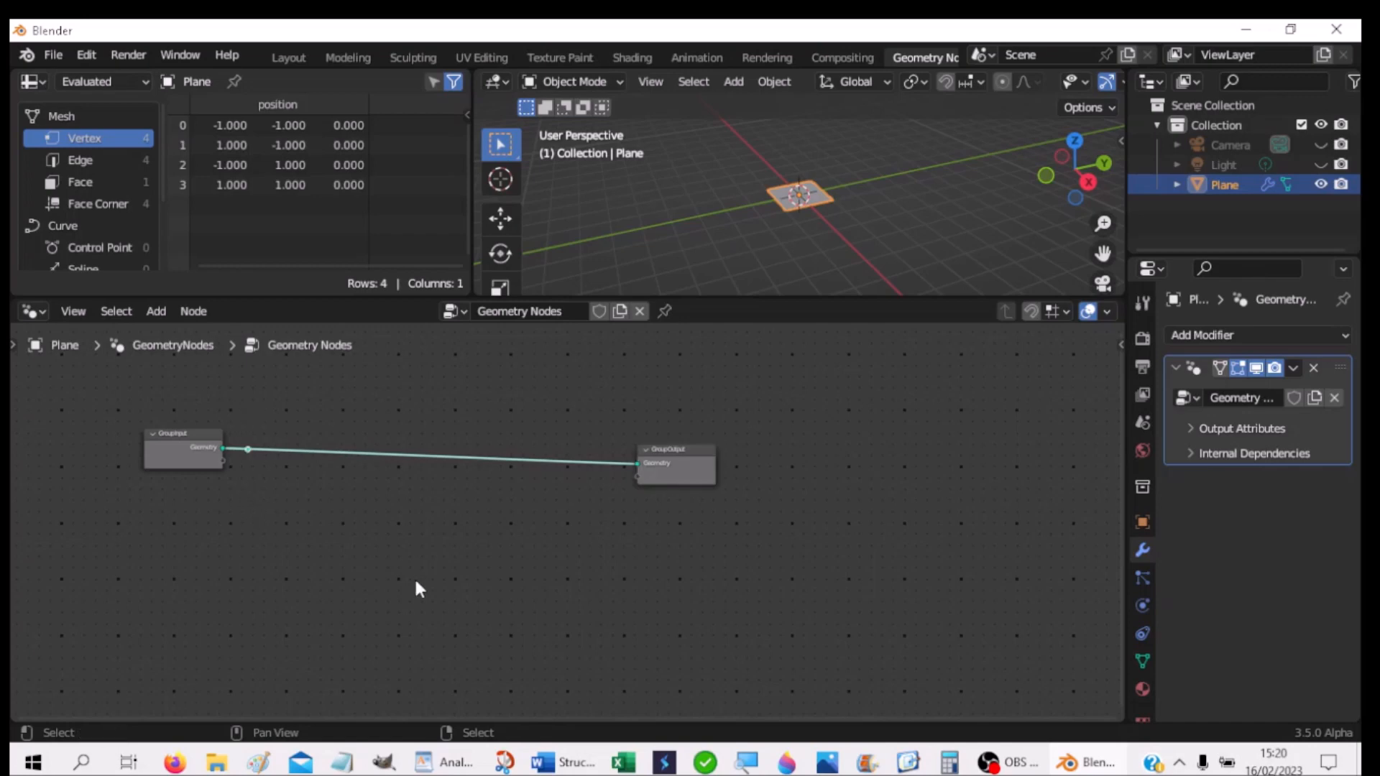
{"action": "left_click_drag", "start_coordinate": [164, 433], "coordinate": [109, 427]}
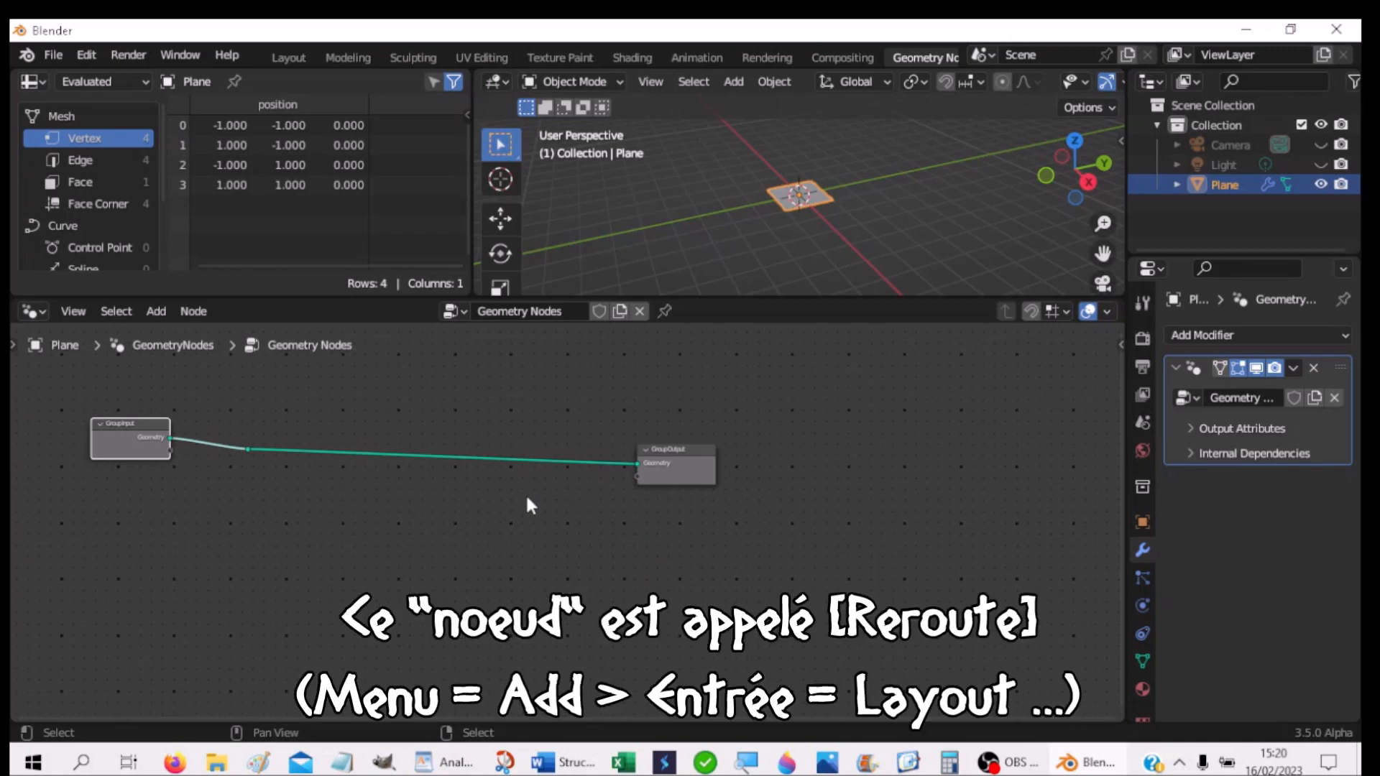
Step: Label the Group Input node OBJET TEST
{"action": "key", "text": "n"}
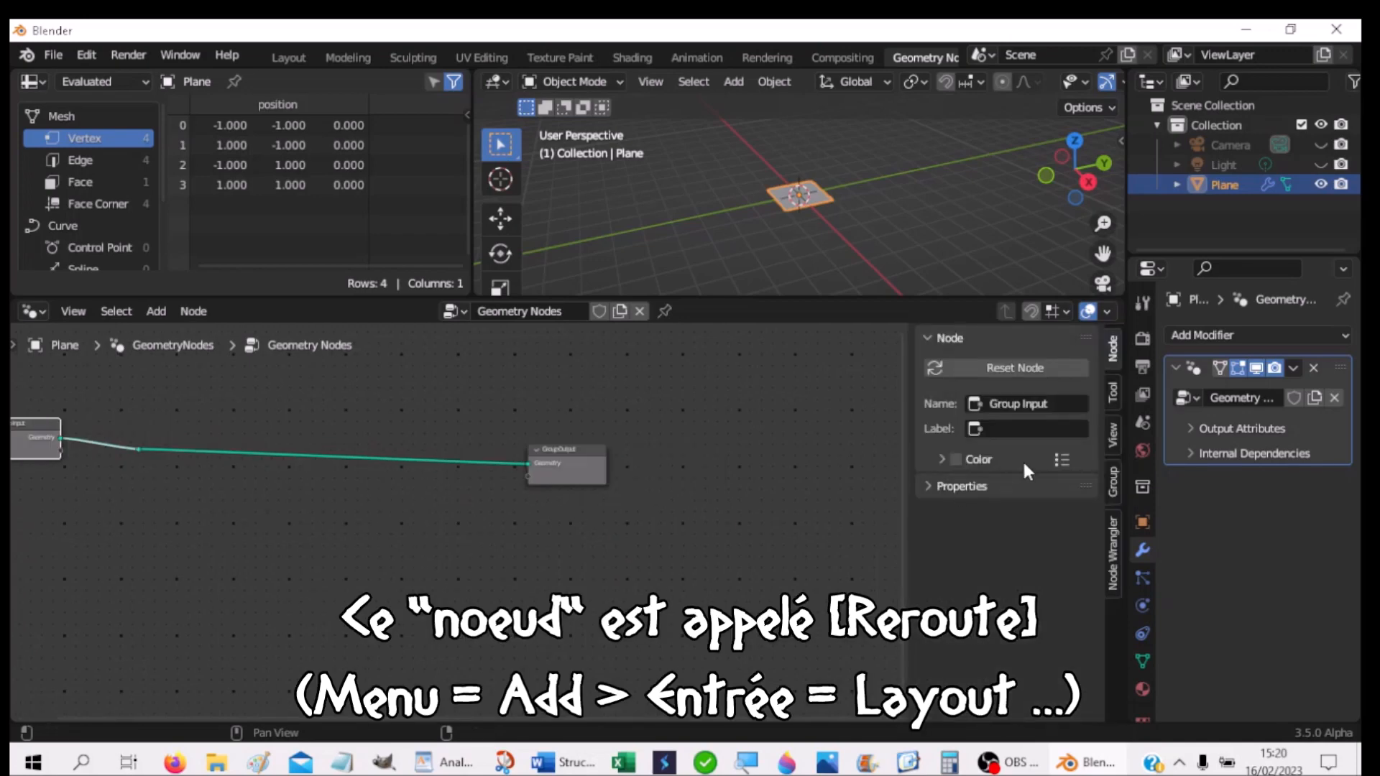
{"action": "left_click", "coordinate": [1002, 430]}
{"action": "type", "text": "OBJET TEST"}
{"action": "key", "text": "Return"}
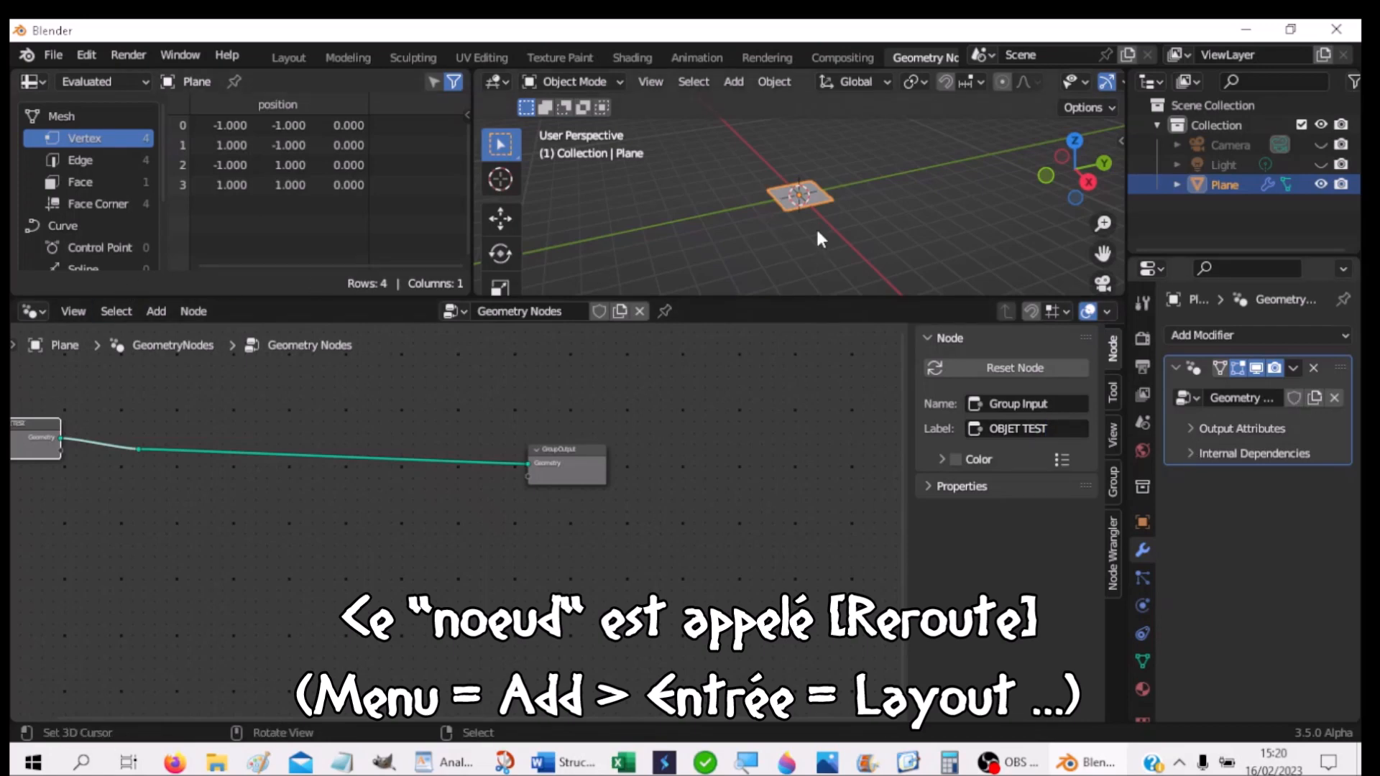
Step: Move Group Output farther from the reroute and add an Integer constant node below the OBJET TEST node
{"action": "left_click_drag", "start_coordinate": [558, 452], "coordinate": [695, 442]}
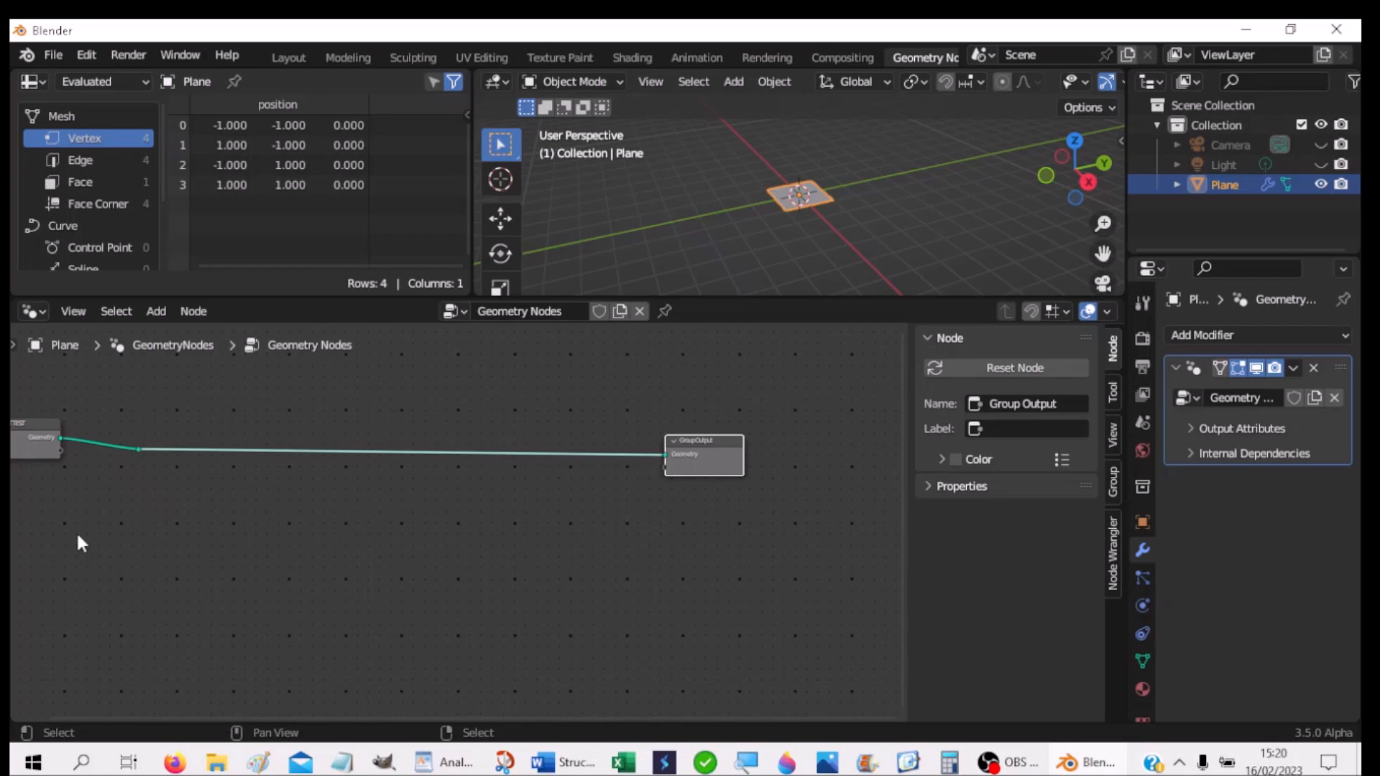
{"action": "left_click", "coordinate": [128, 536]}
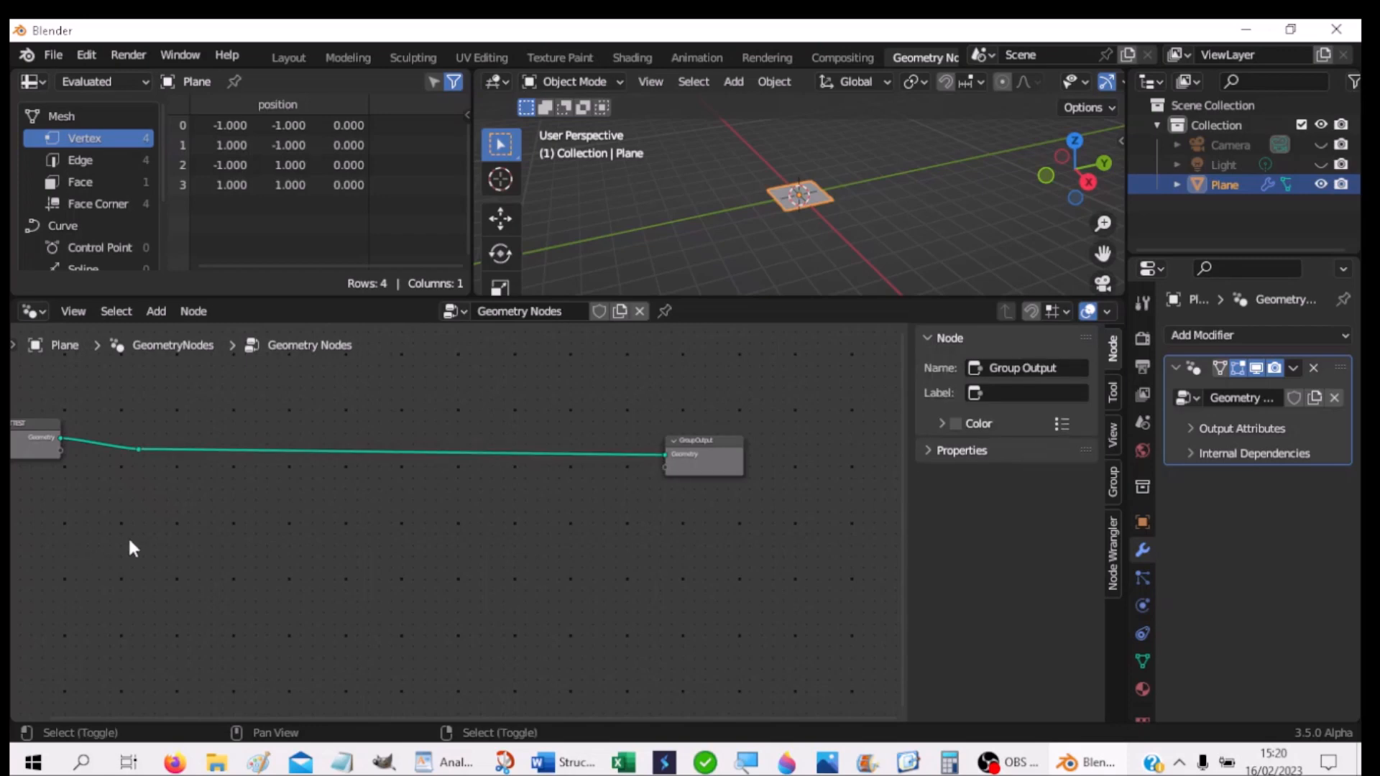
{"action": "key", "text": "shift+a"}
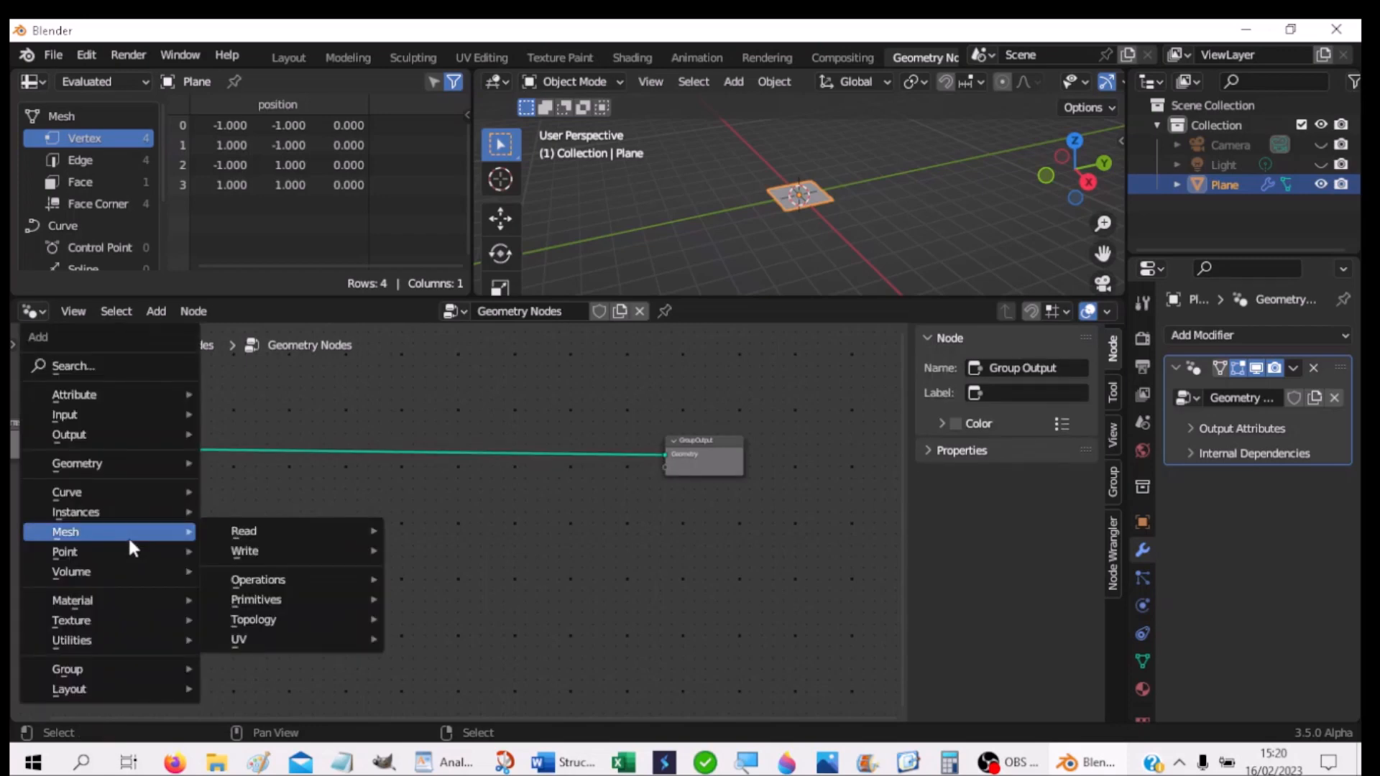
{"action": "mouse_move", "coordinate": [110, 416]}
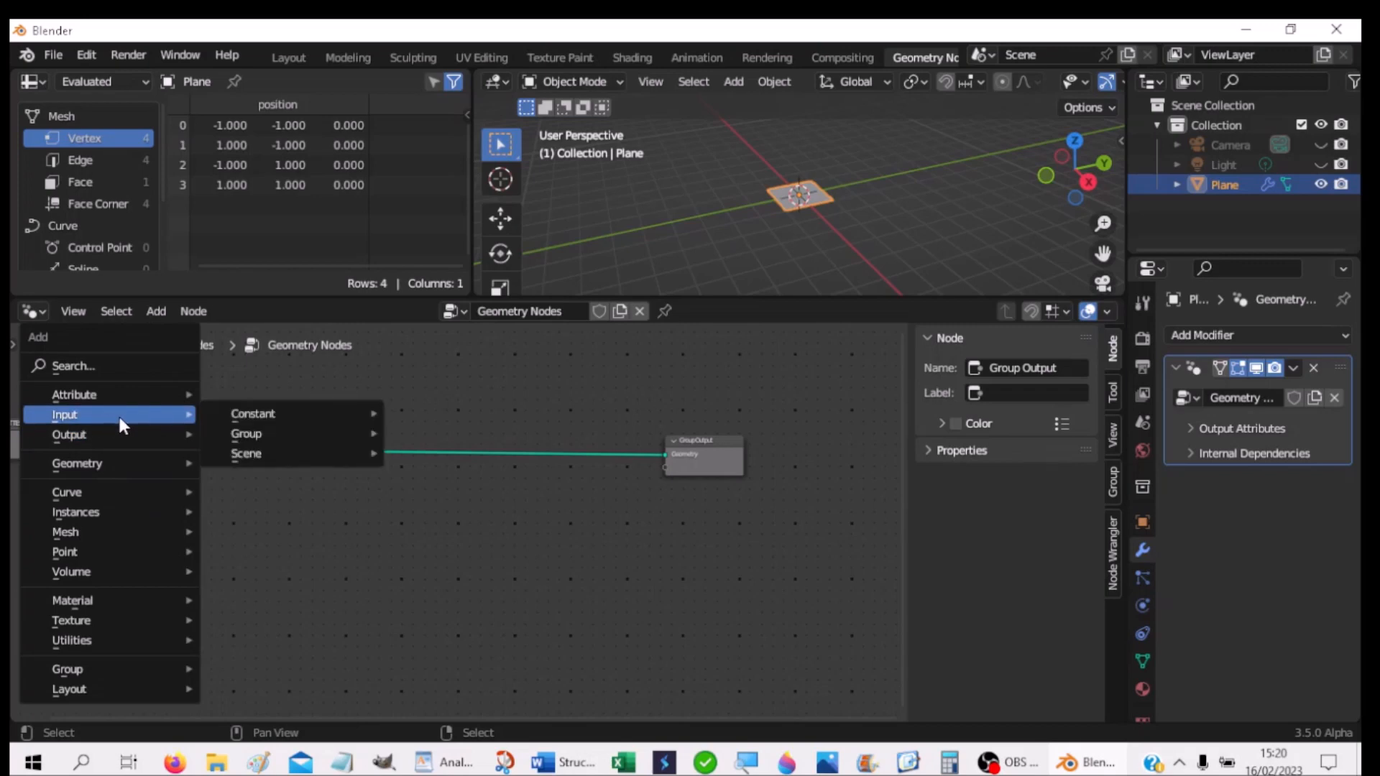
{"action": "mouse_move", "coordinate": [256, 435]}
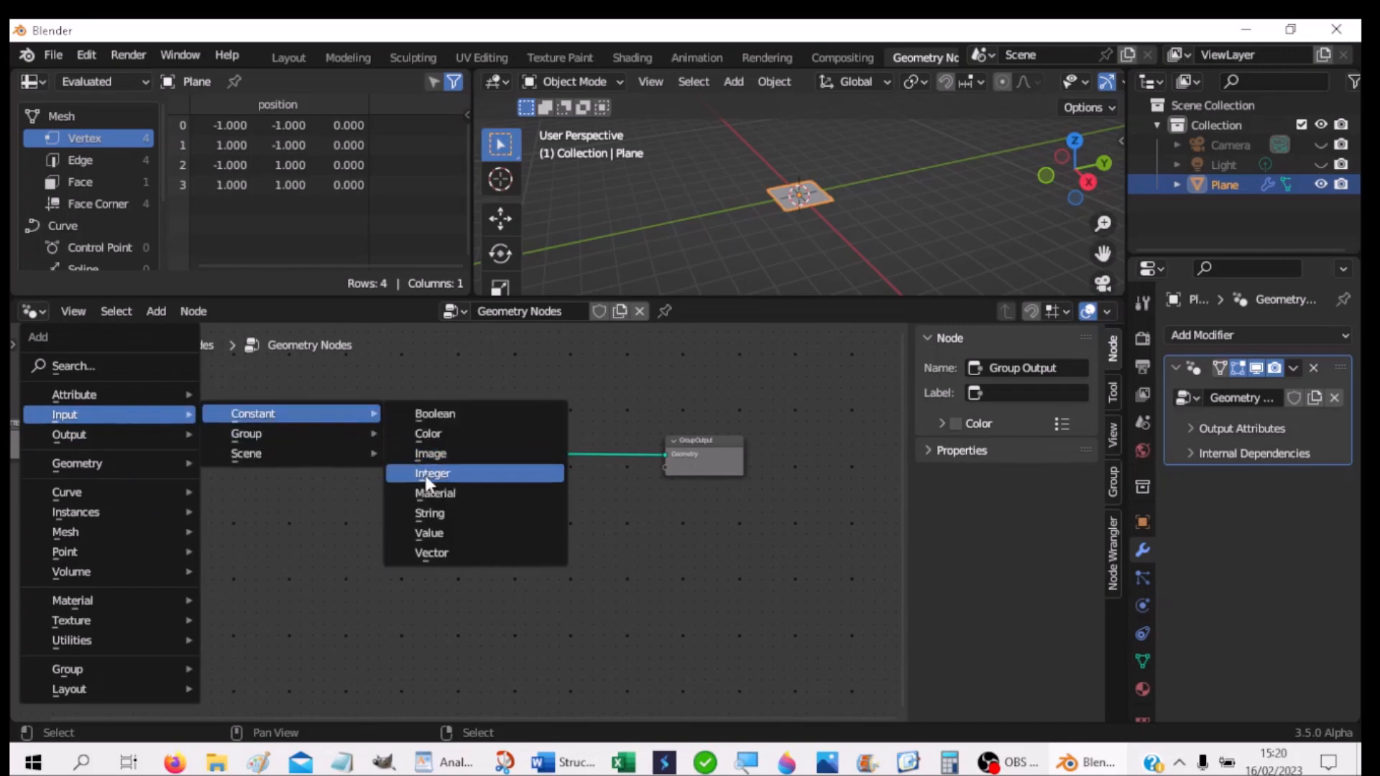
{"action": "left_click", "coordinate": [424, 474]}
{"action": "left_click", "coordinate": [64, 544]}
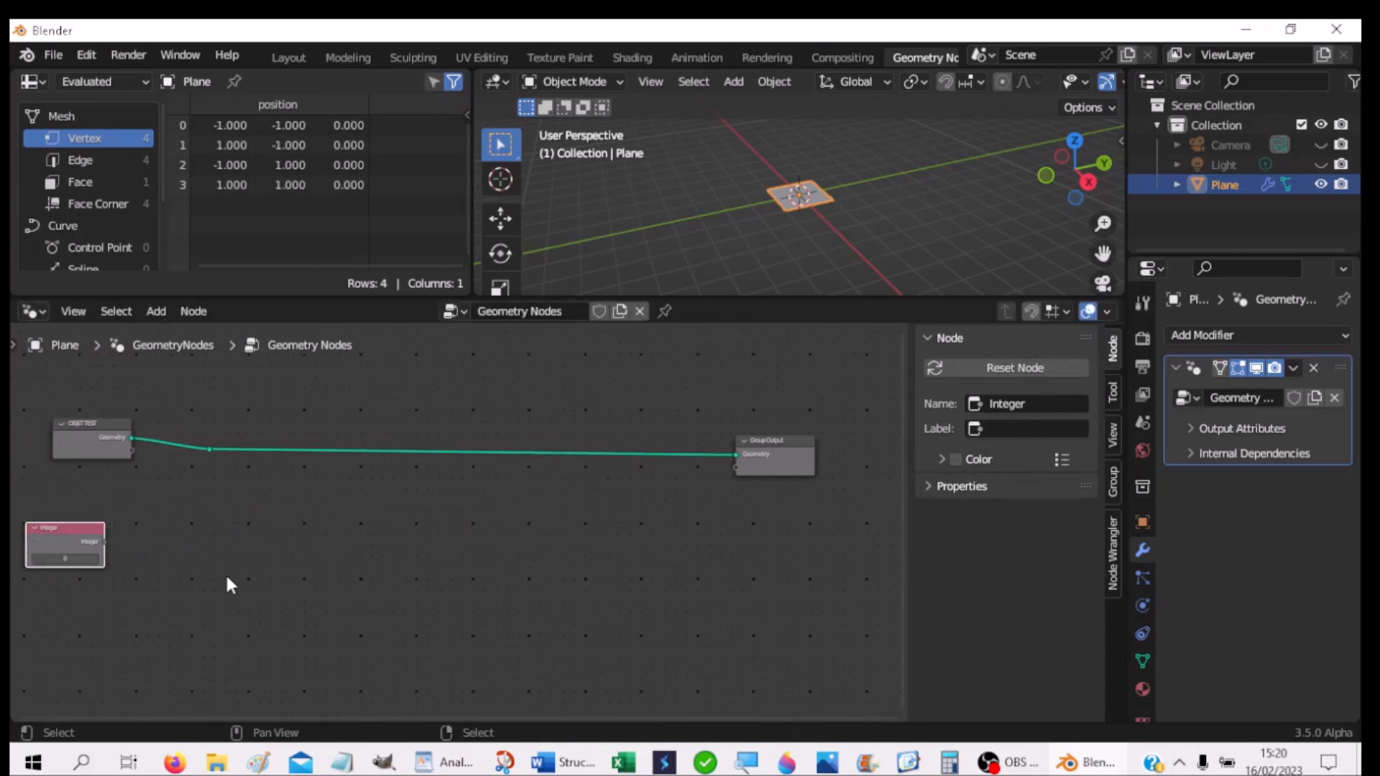
{"action": "left_click_drag", "start_coordinate": [71, 529], "coordinate": [112, 514]}
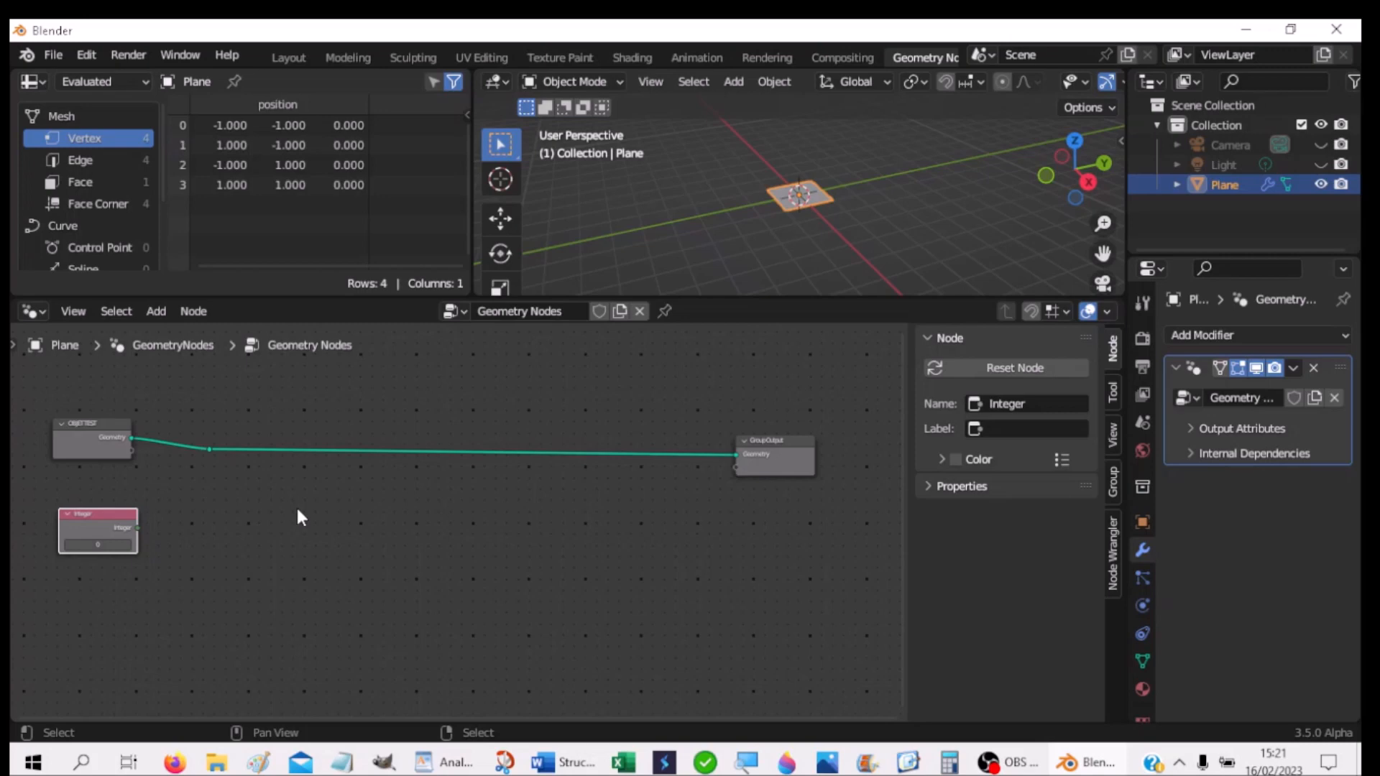
Step: Add a Value to String node beside the Integer node, feed the integer into its Value input, and place the two close together
{"action": "key", "text": "shift+a"}
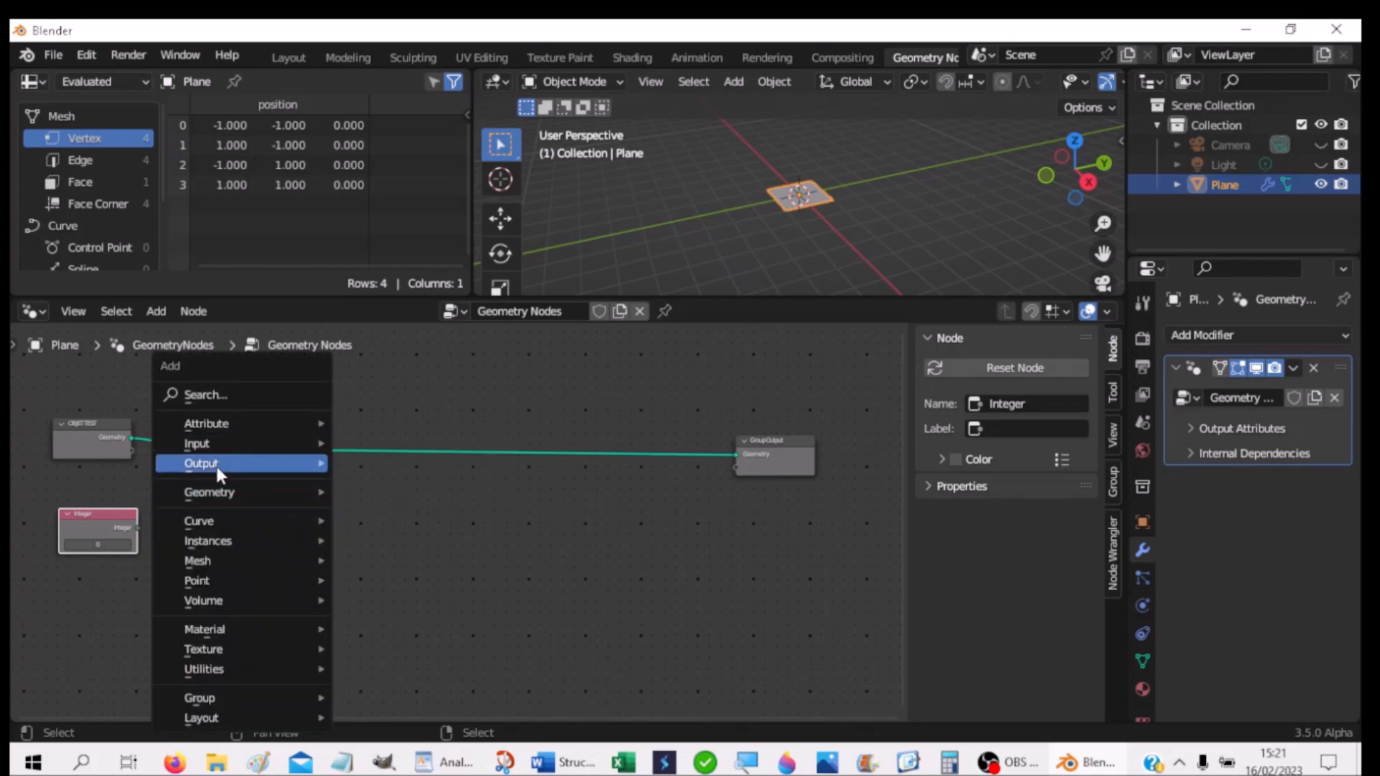
{"action": "mouse_move", "coordinate": [202, 444]}
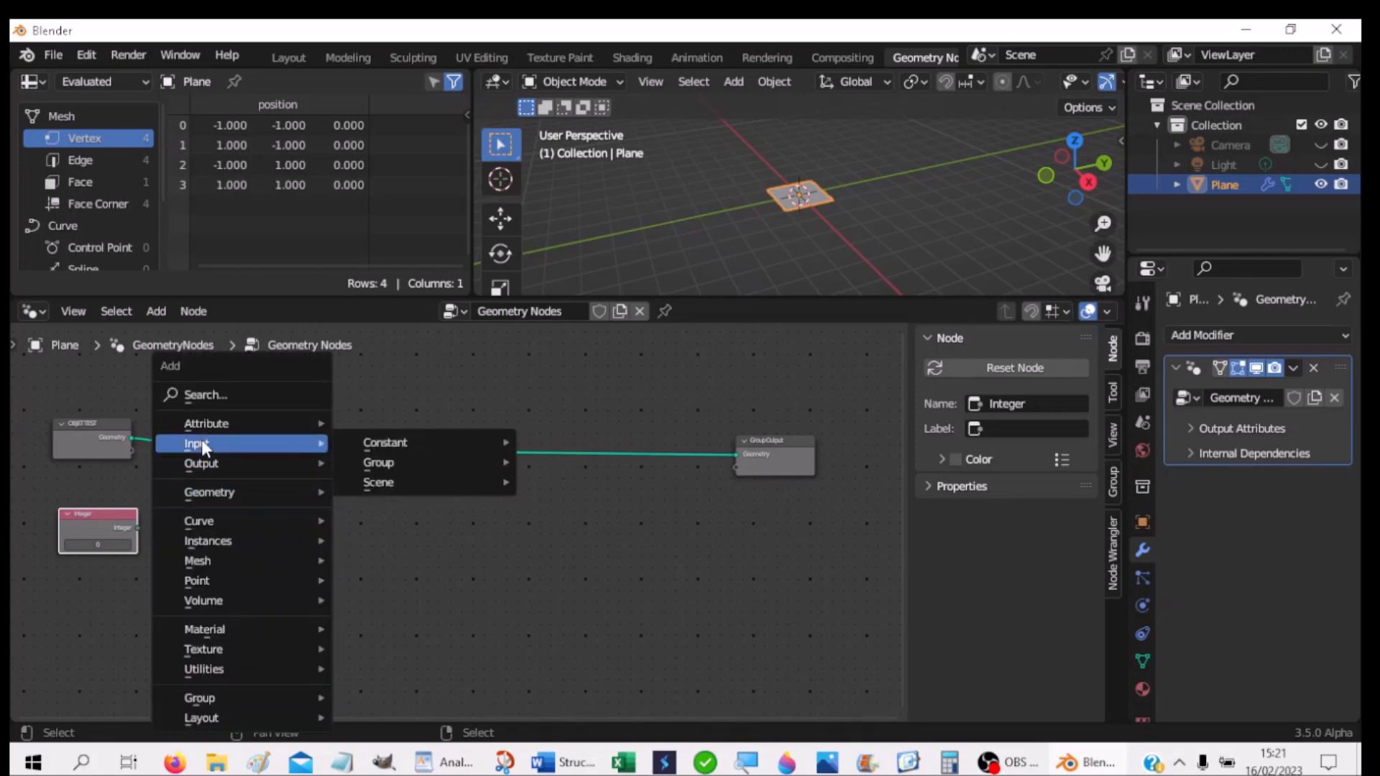
{"action": "left_click", "coordinate": [216, 397]}
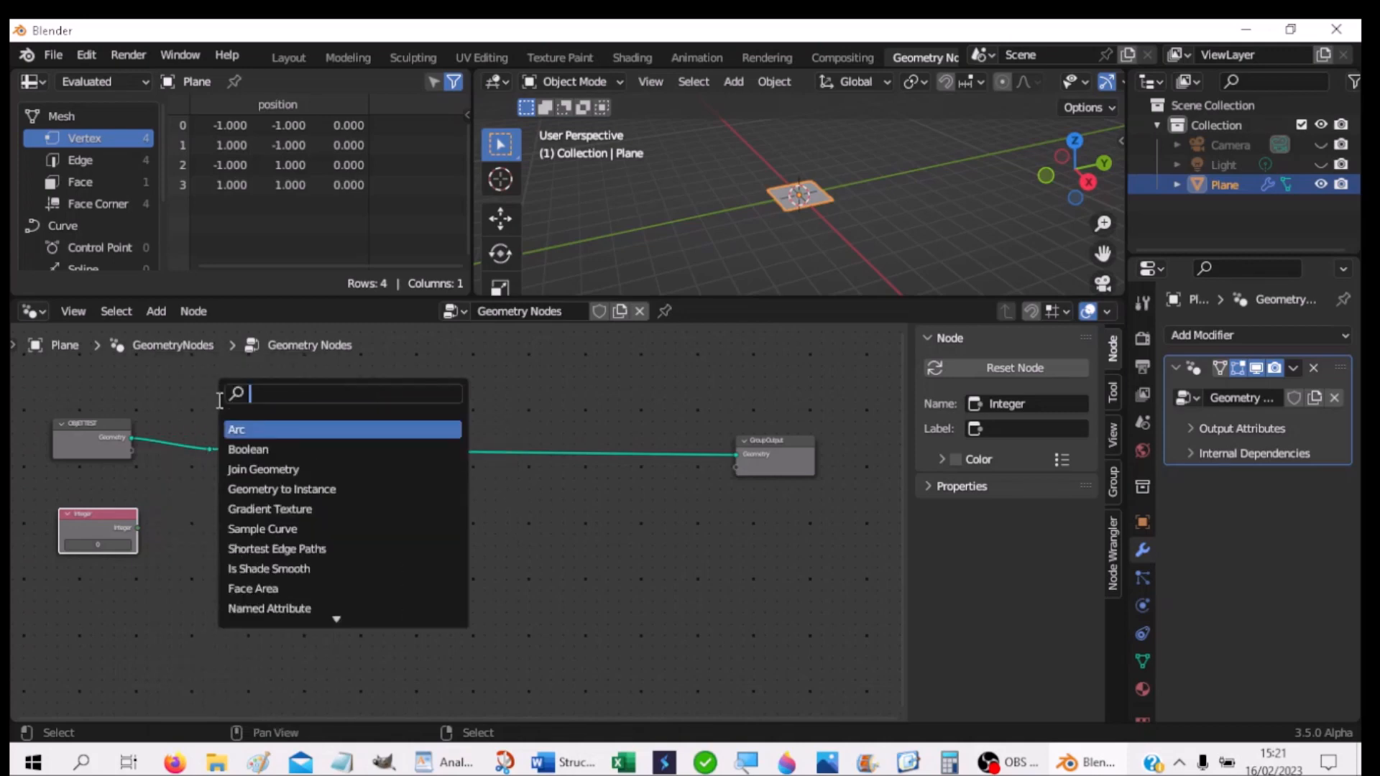
{"action": "type", "text": "value"}
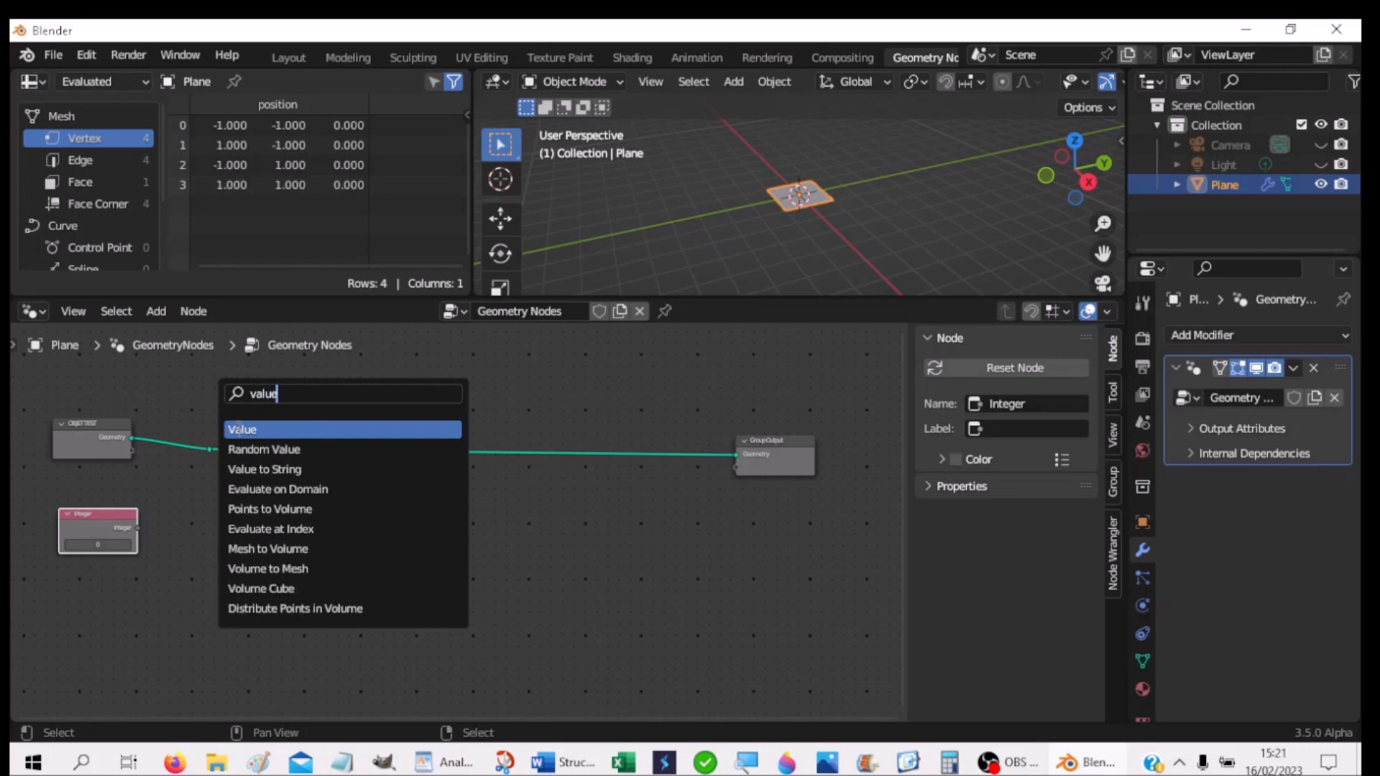
{"action": "left_click", "coordinate": [241, 468]}
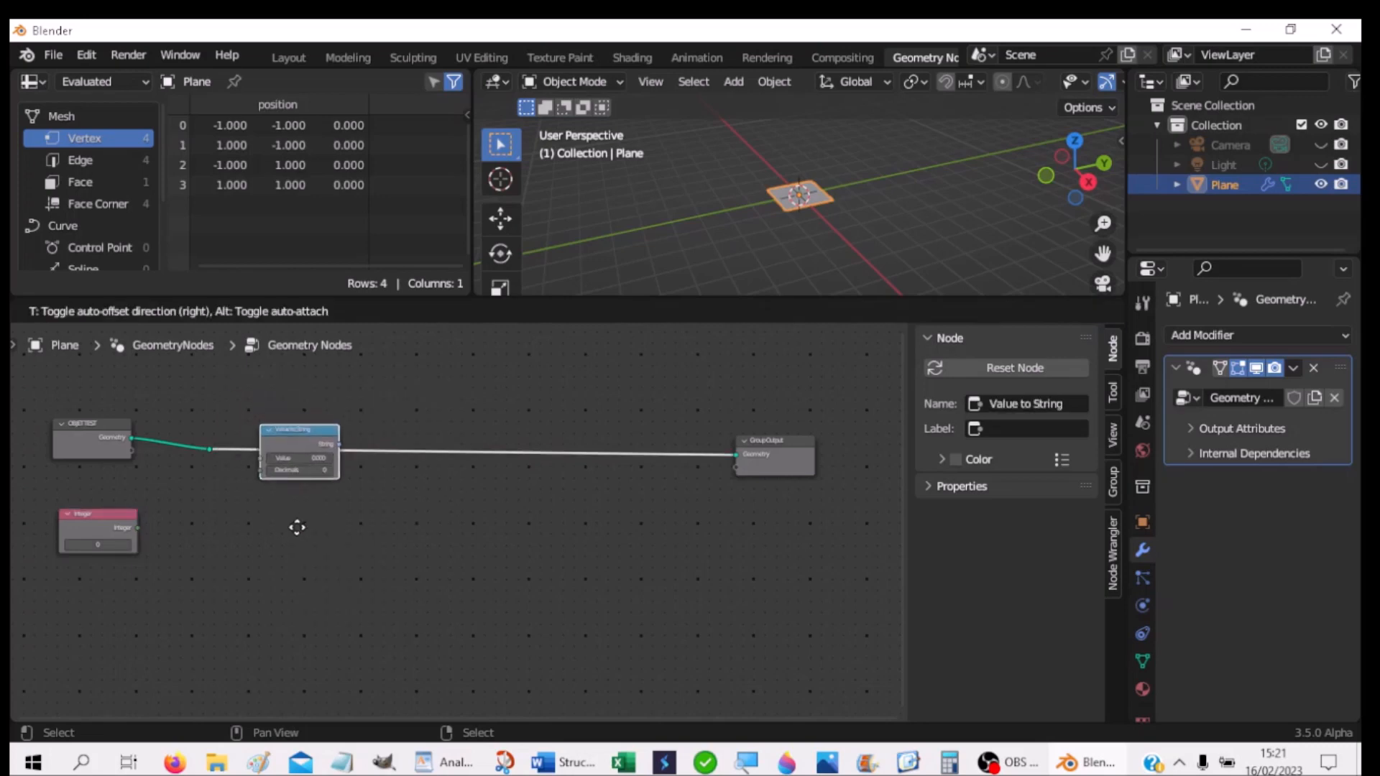
{"action": "left_click", "coordinate": [273, 588]}
{"action": "left_click_drag", "start_coordinate": [136, 528], "coordinate": [238, 524]}
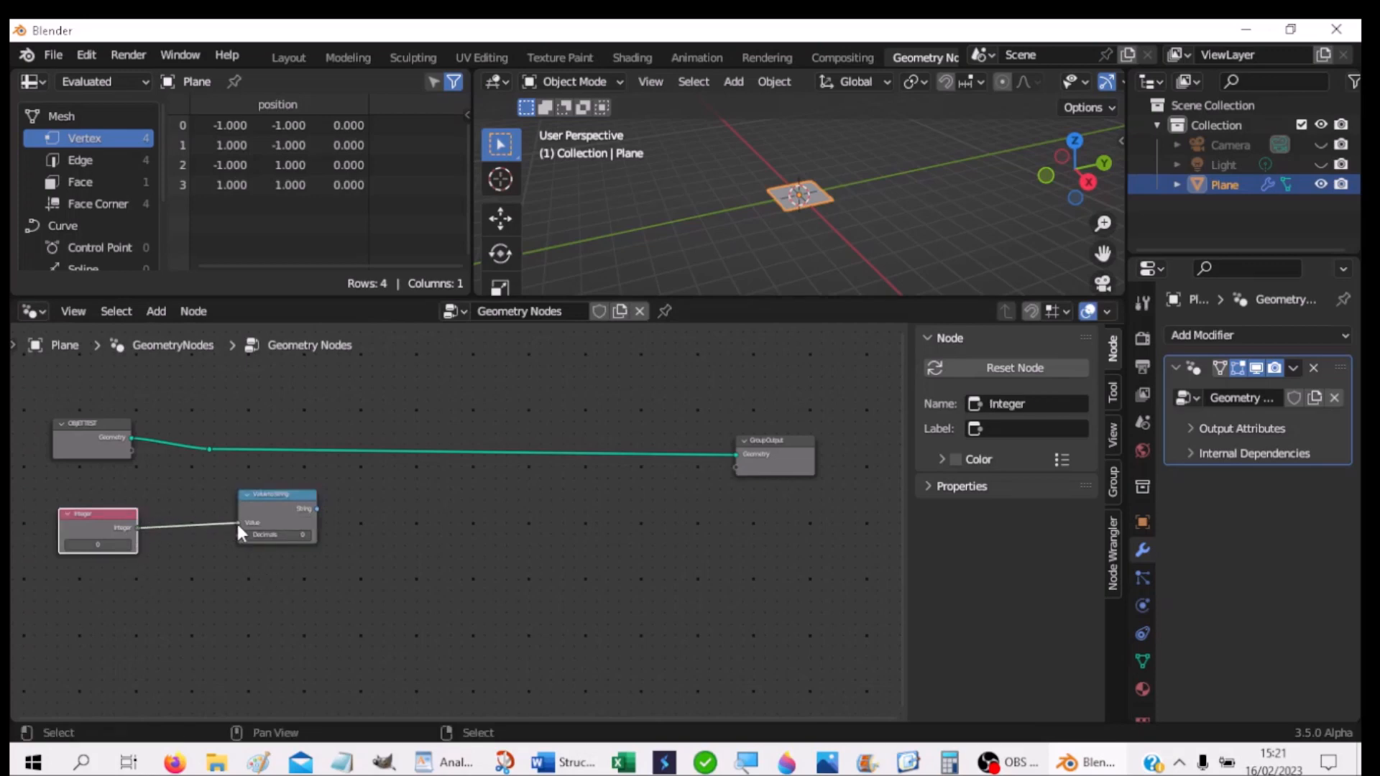
{"action": "left_click_drag", "start_coordinate": [300, 490], "coordinate": [248, 493]}
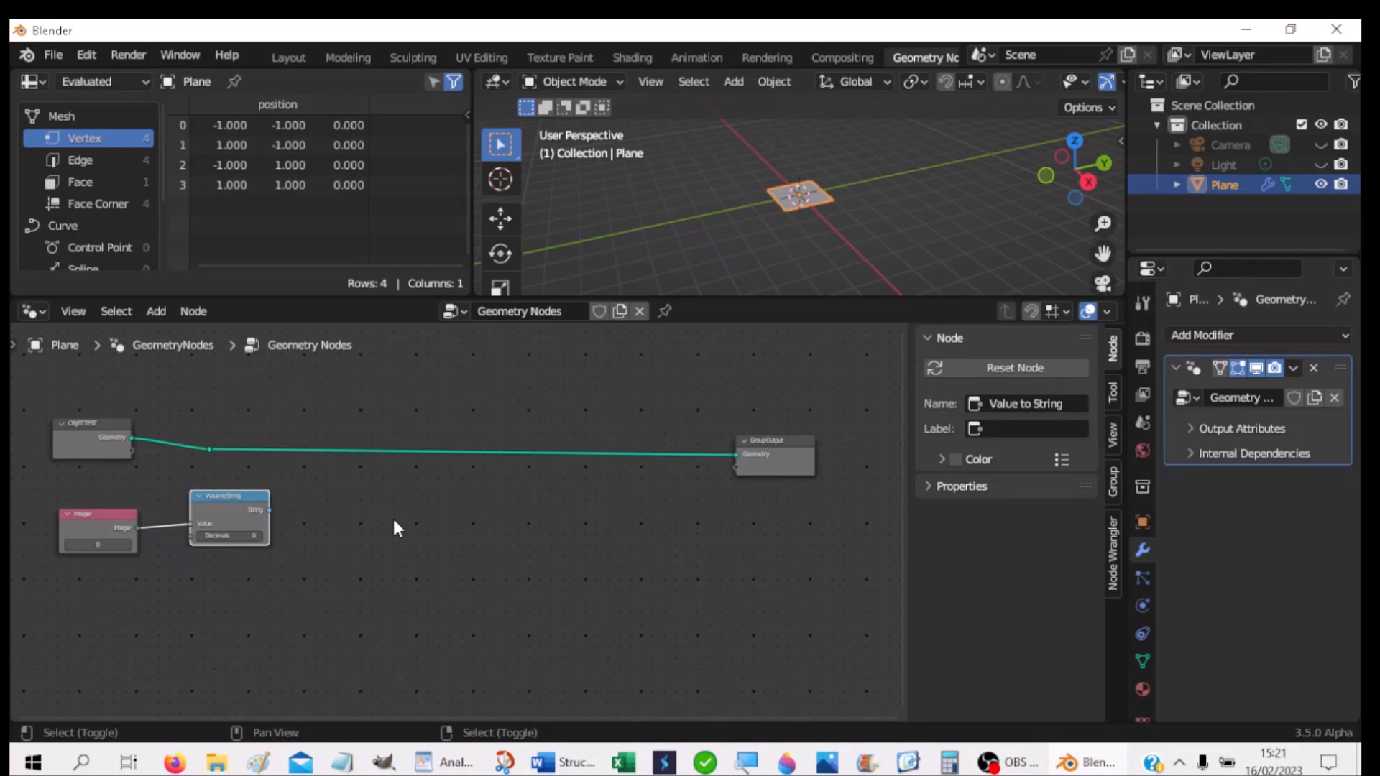
Step: Add a String to Curves node after Value to String and link the String output to its String input
{"action": "key", "text": "shift+a"}
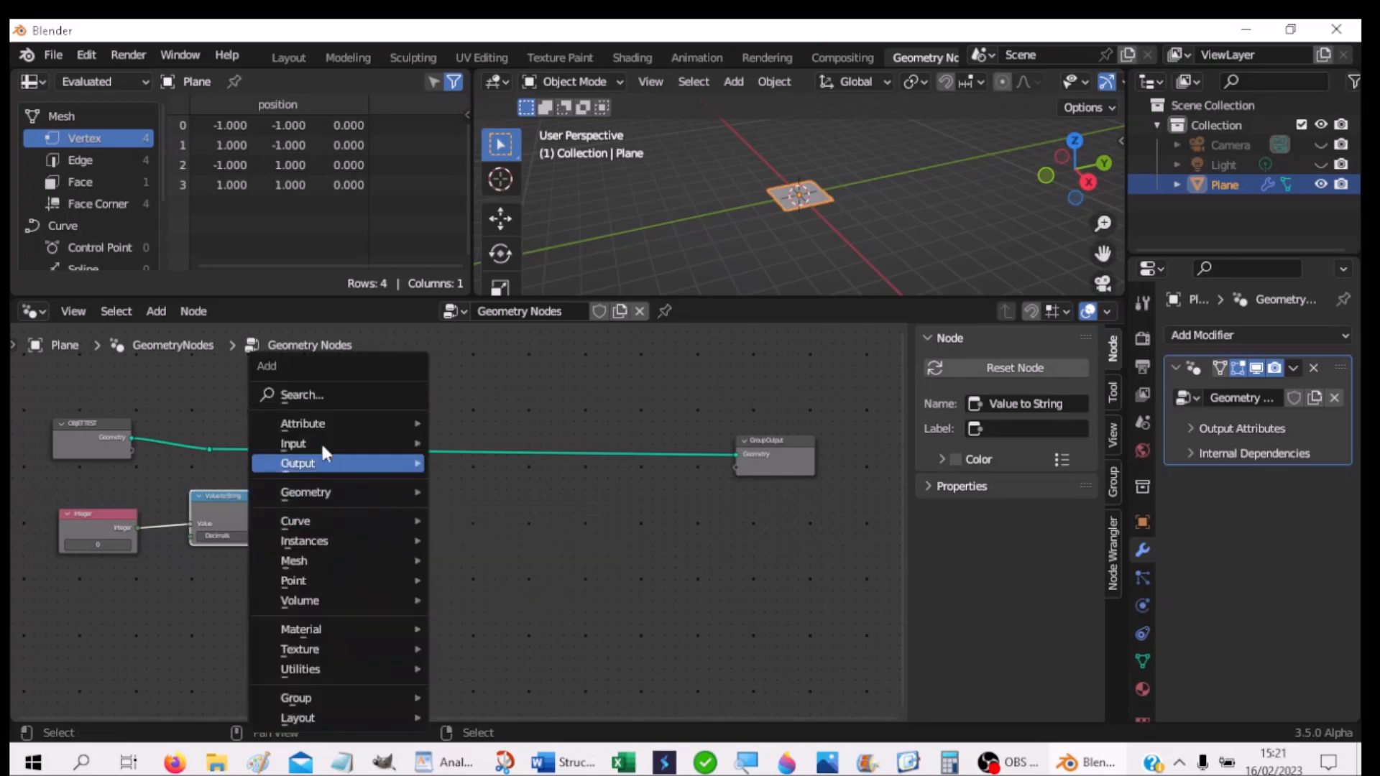
{"action": "left_click", "coordinate": [306, 396]}
{"action": "type", "text": "string"}
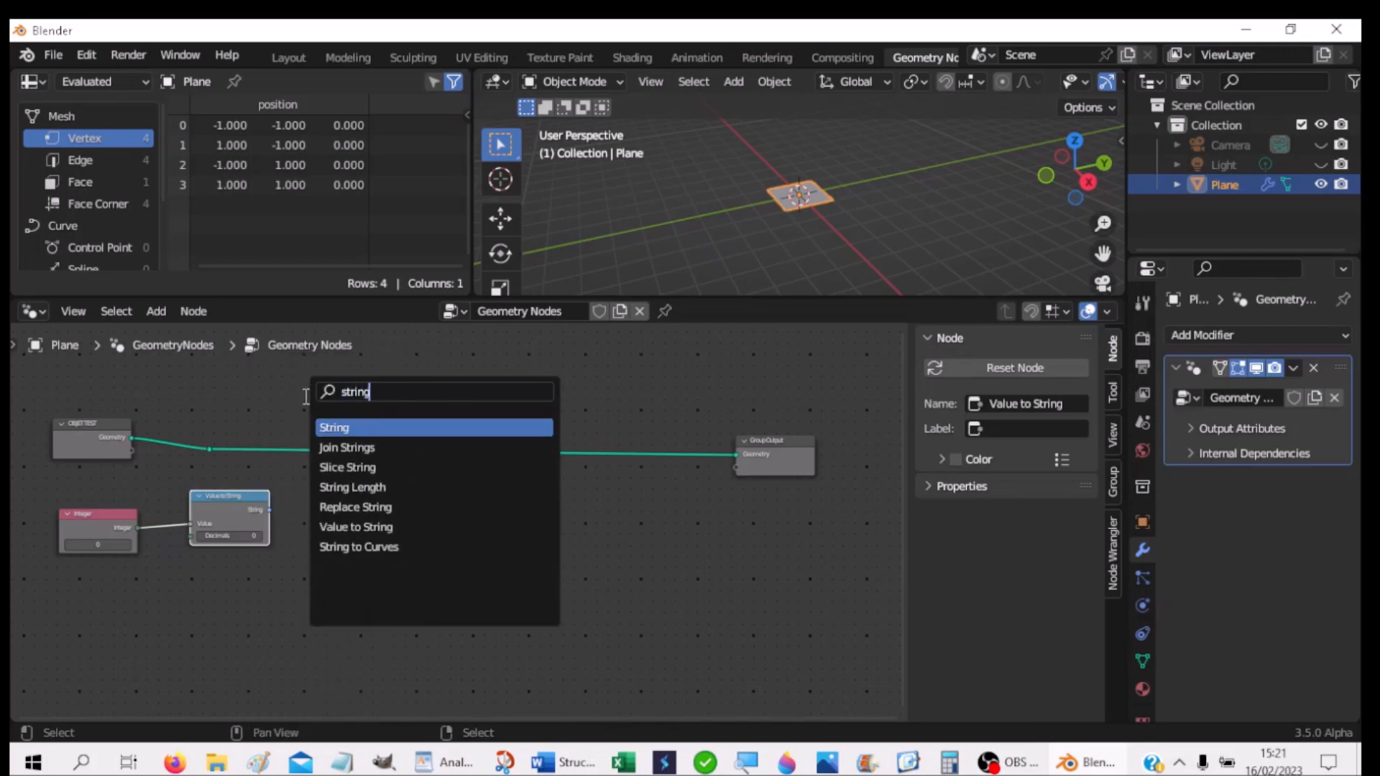
{"action": "left_click", "coordinate": [362, 547]}
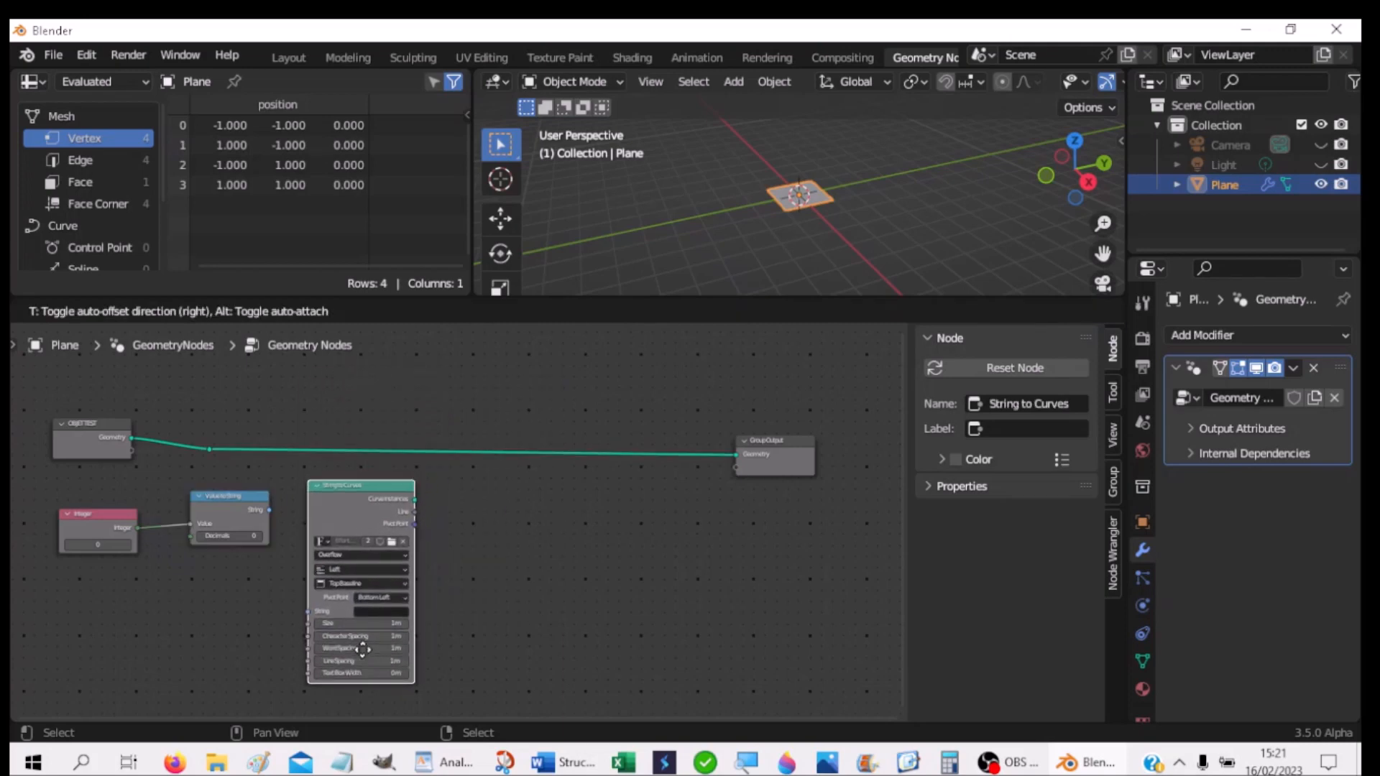
{"action": "left_click", "coordinate": [366, 642]}
{"action": "left_click_drag", "start_coordinate": [268, 509], "coordinate": [299, 535]}
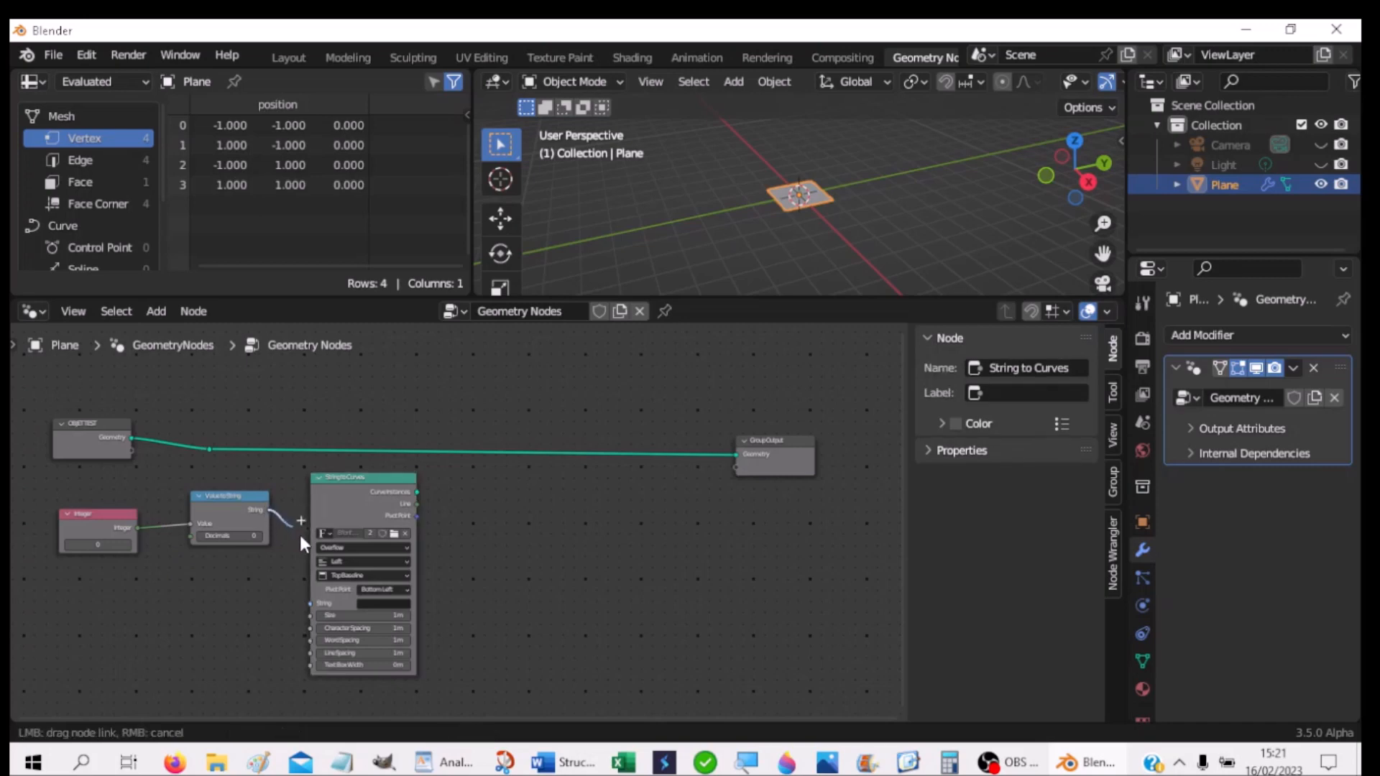
{"action": "left_click_drag", "start_coordinate": [304, 584], "coordinate": [317, 602]}
Step: Add a Fill Curve node after String to Curves and link Curve Instances to its Curve input
{"action": "middle_click_drag", "start_coordinate": [581, 618], "coordinate": [569, 546]}
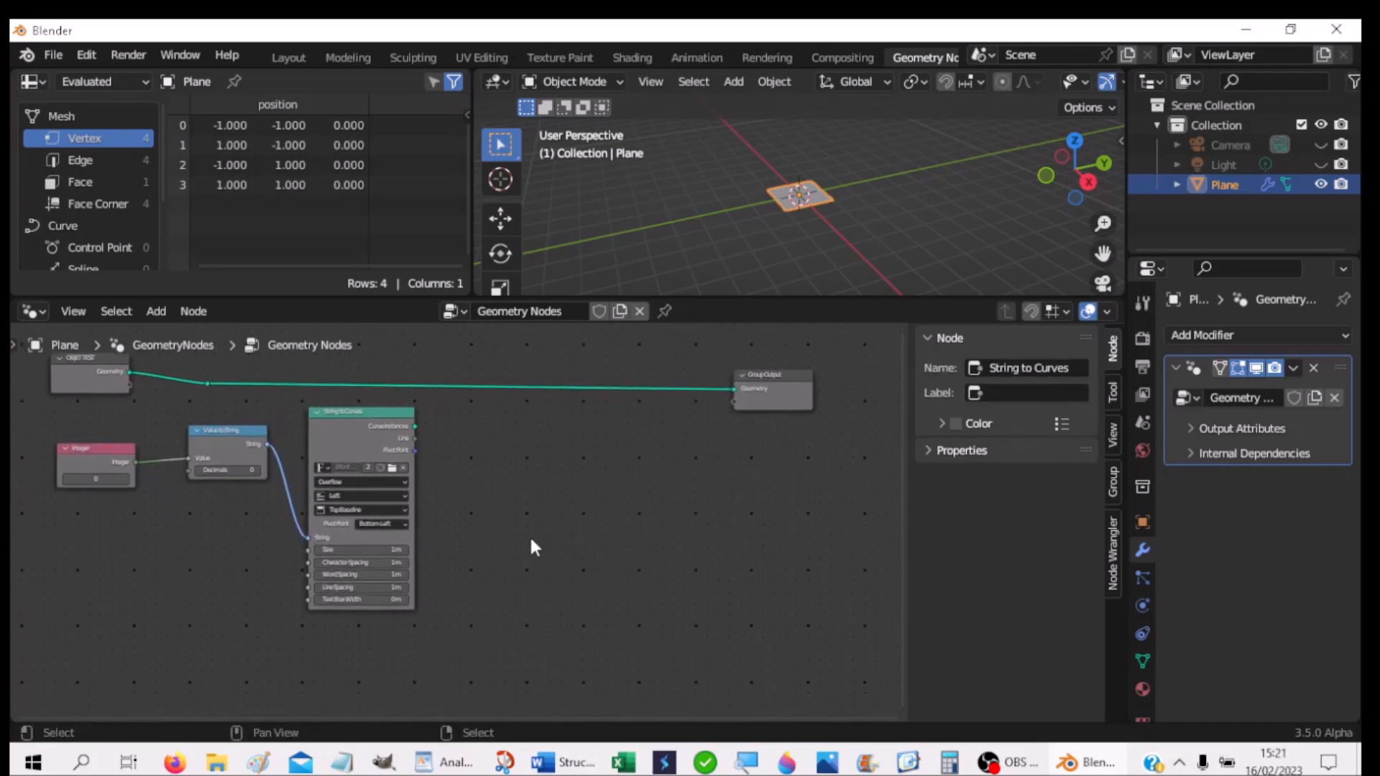
{"action": "key", "text": "shift+a"}
{"action": "mouse_move", "coordinate": [529, 540]}
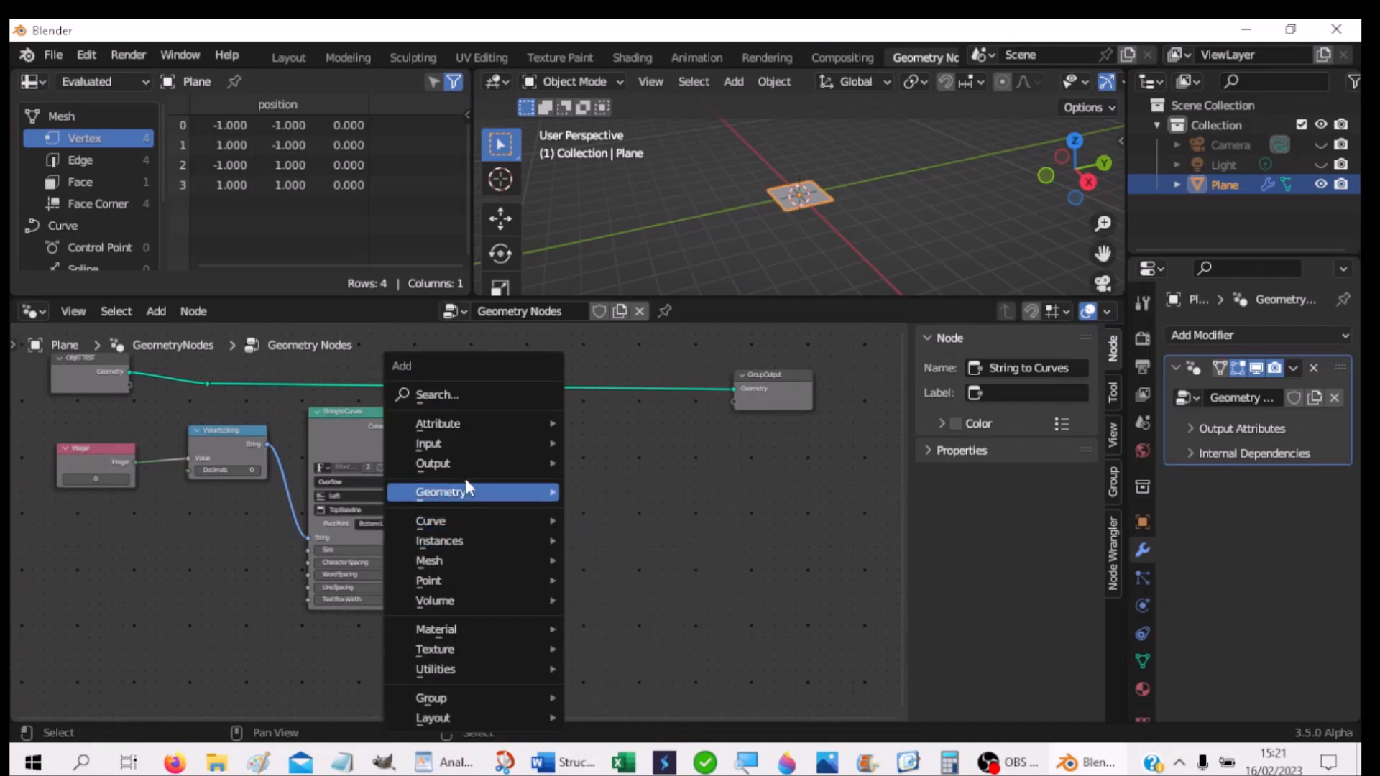
{"action": "mouse_move", "coordinate": [440, 525]}
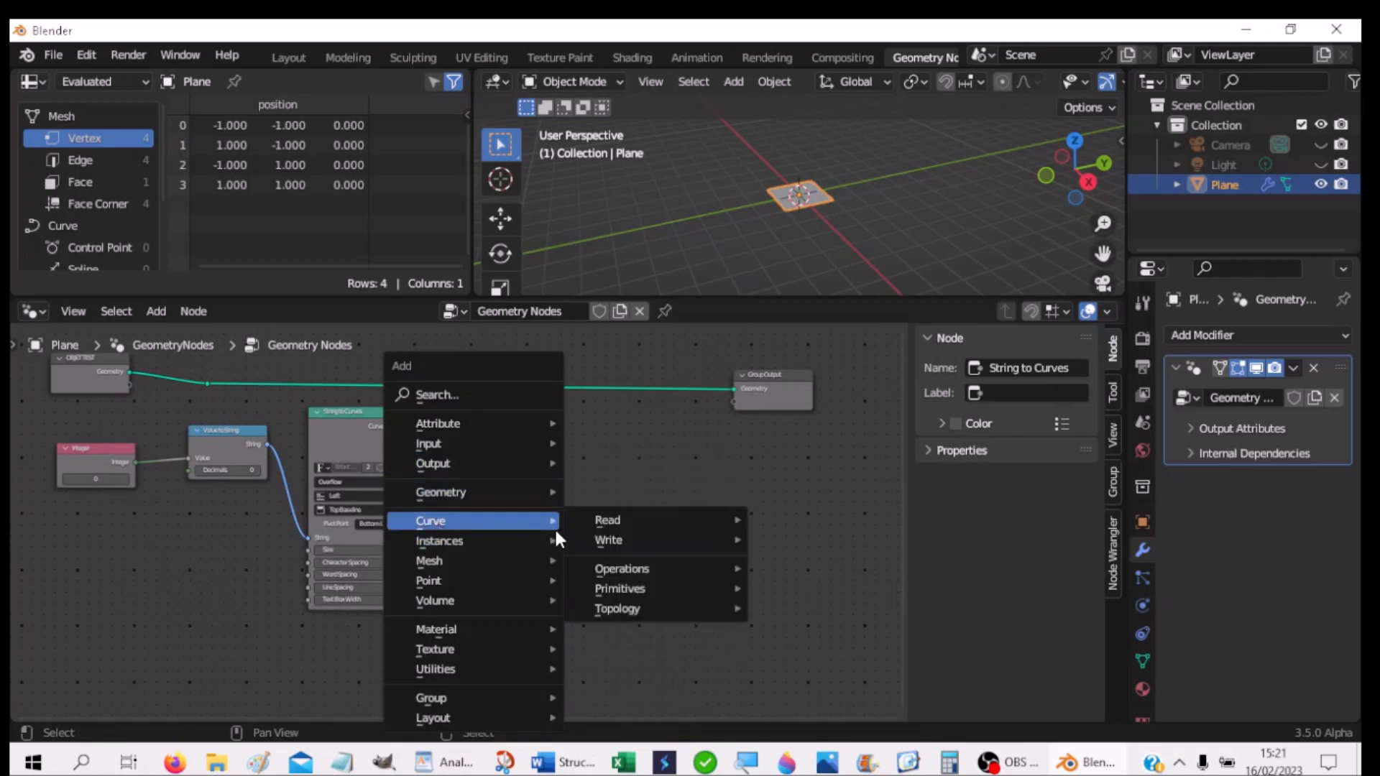
{"action": "mouse_move", "coordinate": [602, 549]}
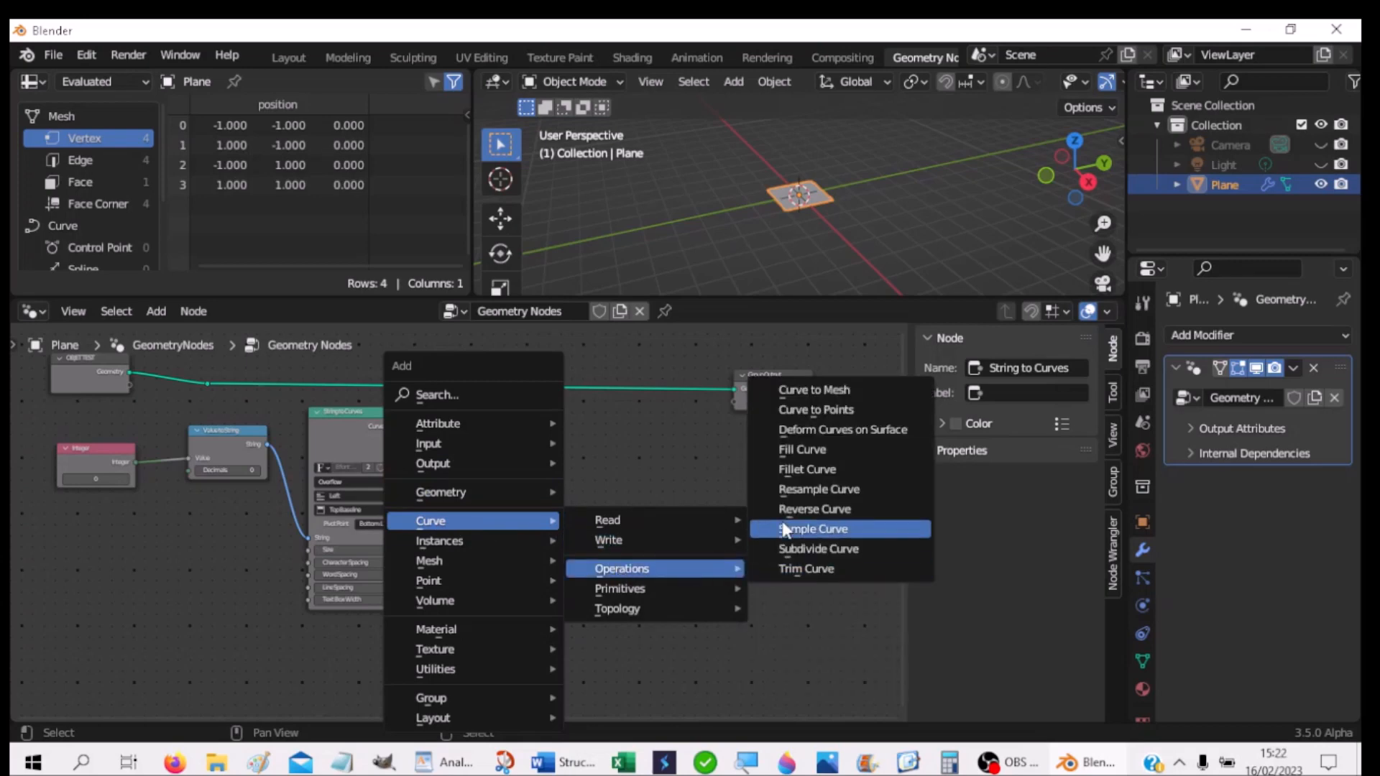
{"action": "left_click", "coordinate": [805, 450]}
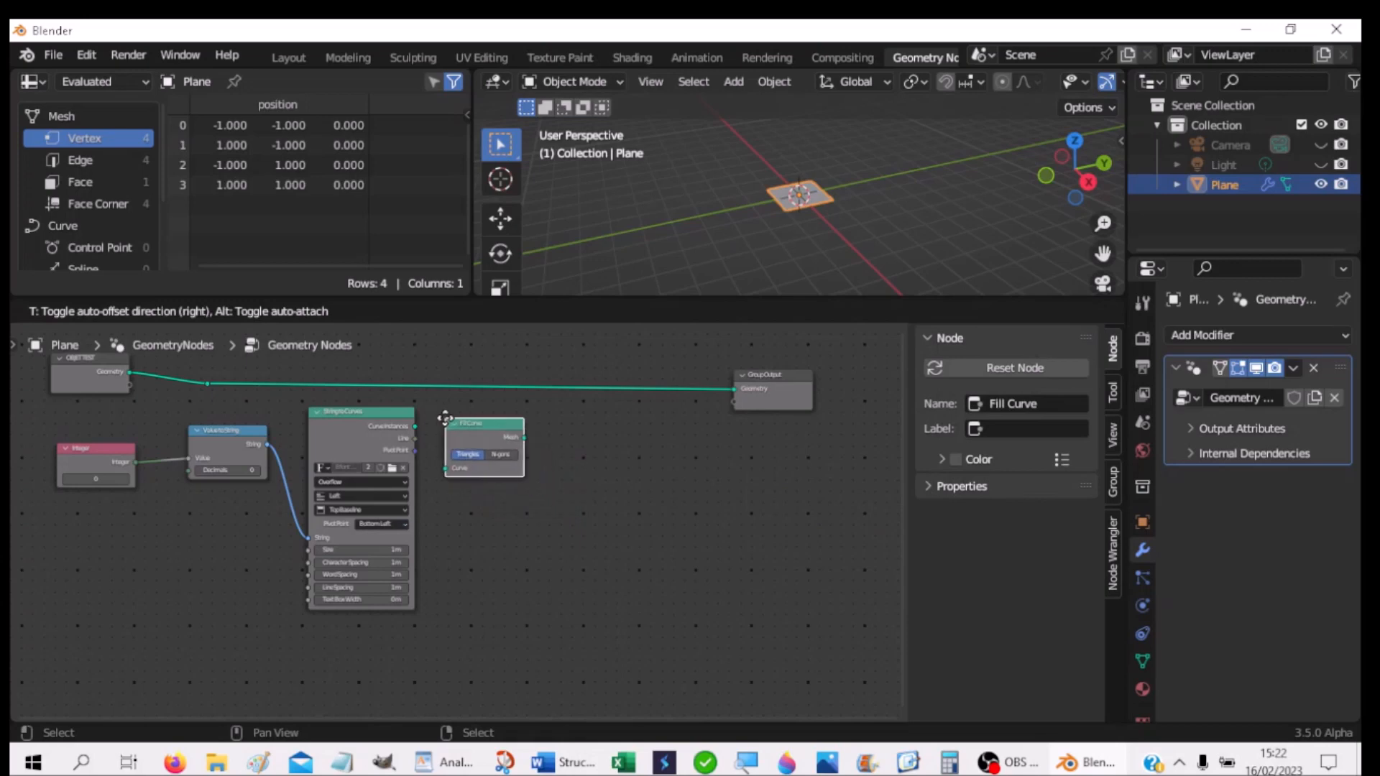
{"action": "left_click", "coordinate": [431, 426]}
{"action": "left_click_drag", "start_coordinate": [413, 426], "coordinate": [457, 468]}
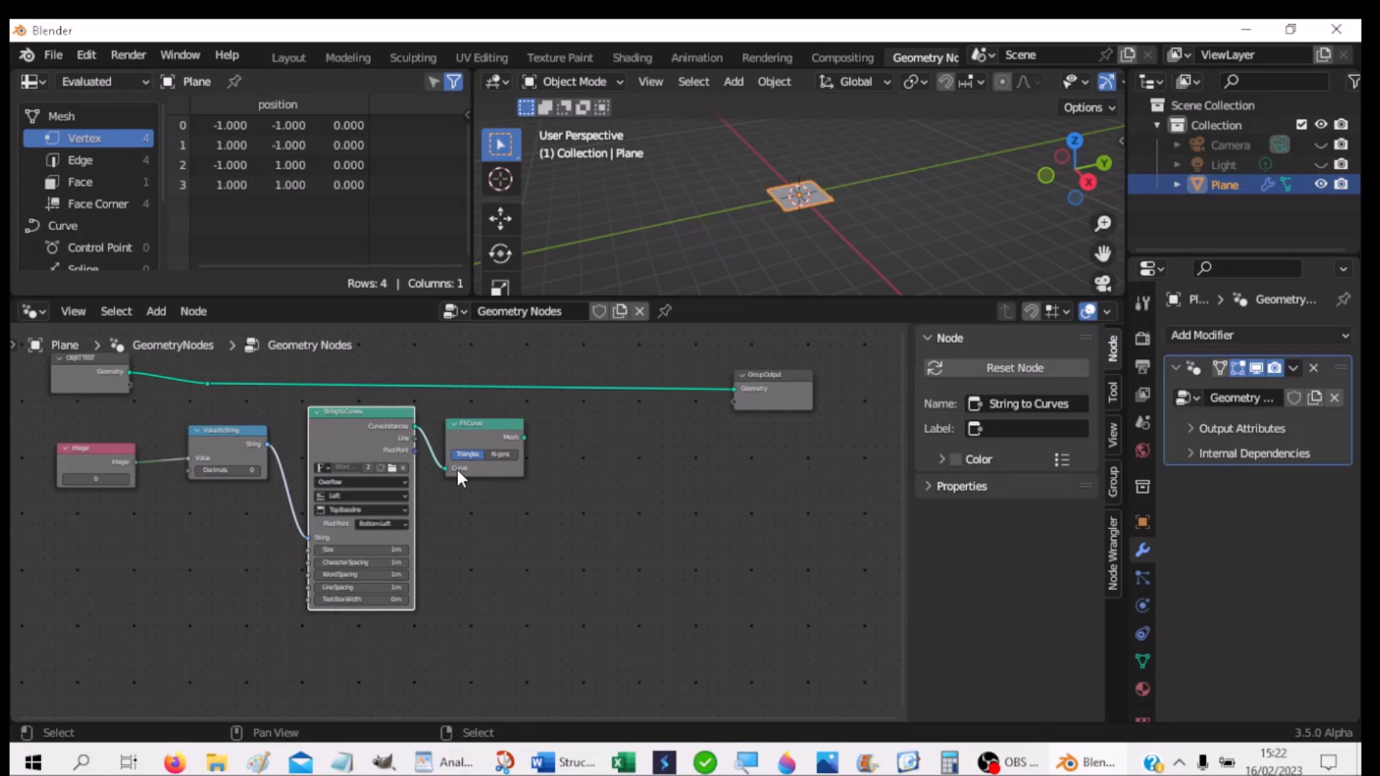
Step: Move the Value to String, String to Curves and Fill Curve nodes closer to the Integer node to compact the chain
{"action": "left_click_drag", "start_coordinate": [359, 418], "coordinate": [352, 419]}
{"action": "left_click_drag", "start_coordinate": [243, 433], "coordinate": [217, 433]}
{"action": "left_click_drag", "start_coordinate": [364, 412], "coordinate": [303, 411]}
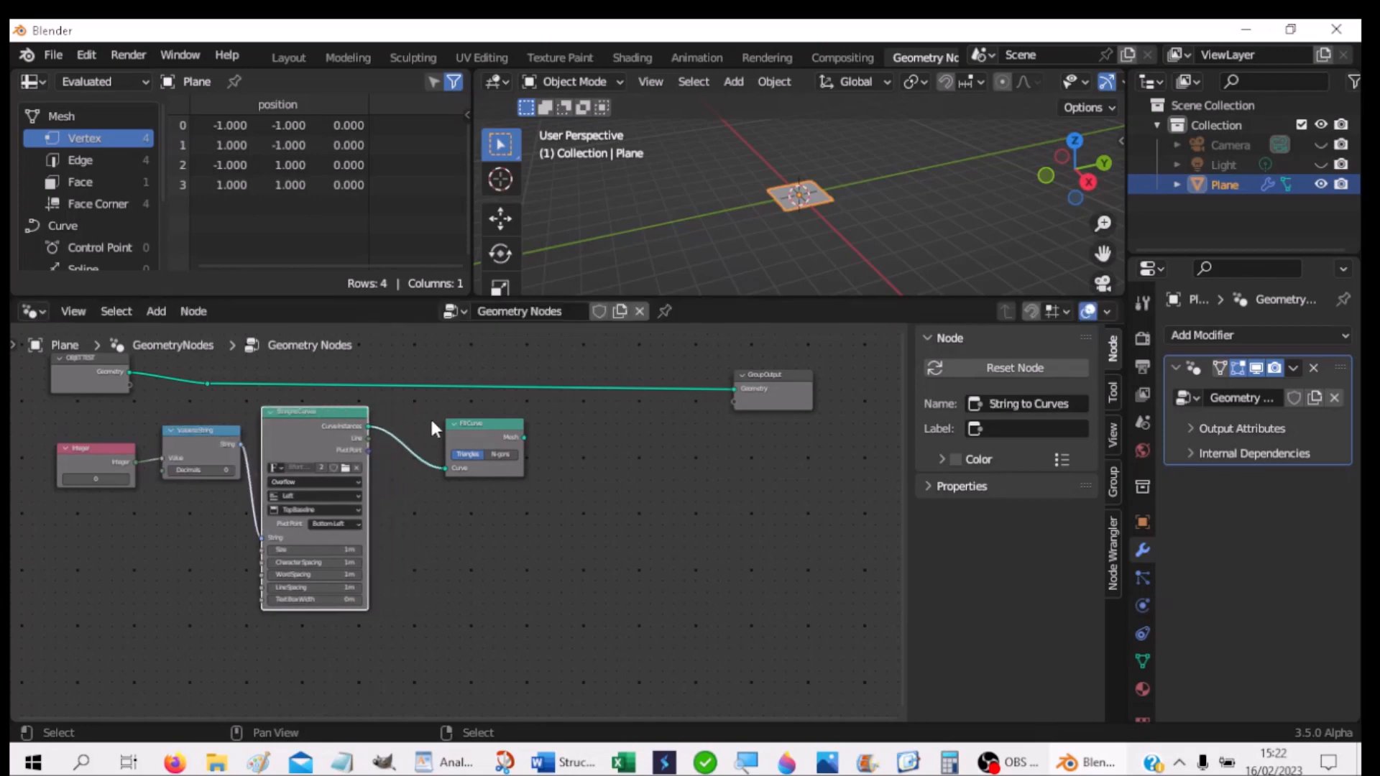
{"action": "left_click_drag", "start_coordinate": [503, 422], "coordinate": [449, 429]}
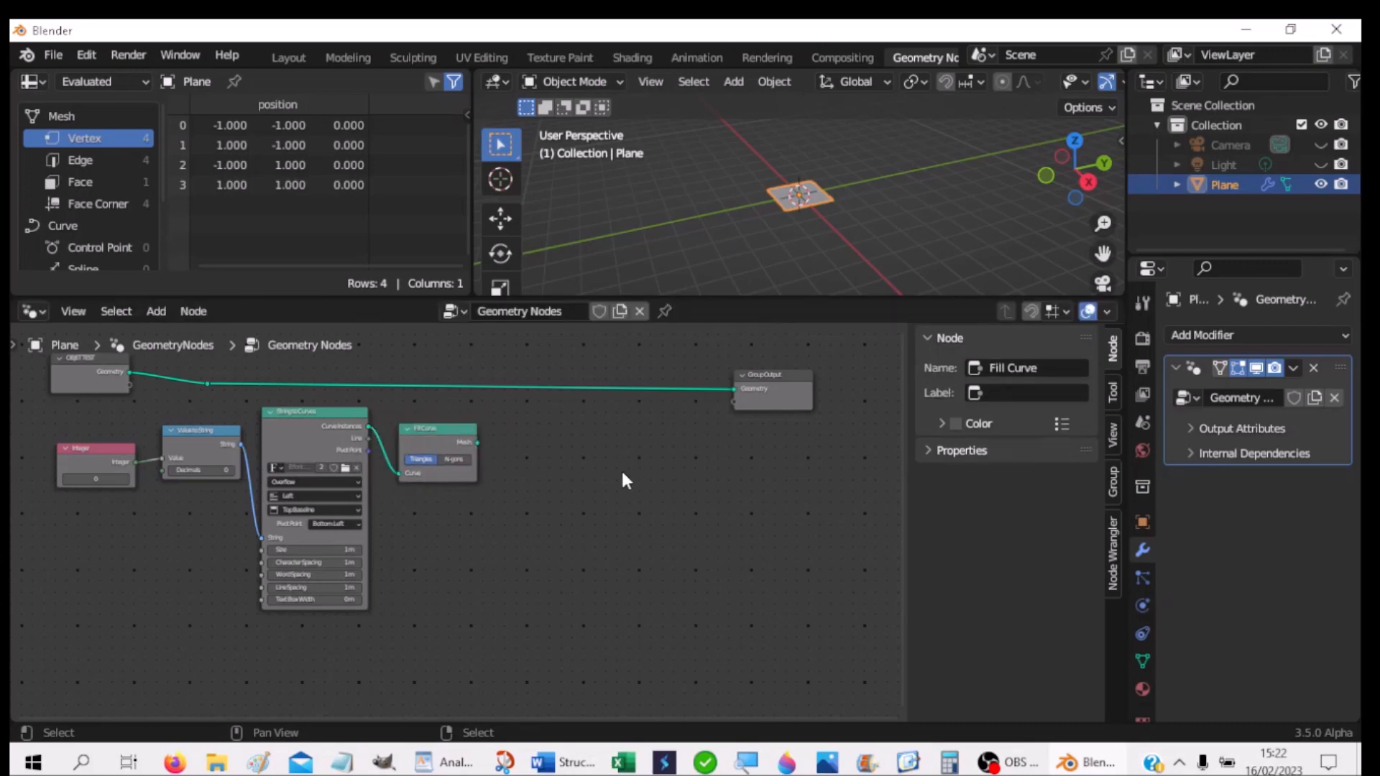
Step: Add a Transform Geometry node after Fill Curve and link the Mesh output to its Geometry input
{"action": "key", "text": "shift+a"}
{"action": "mouse_move", "coordinate": [623, 473]}
{"action": "mouse_move", "coordinate": [575, 444]}
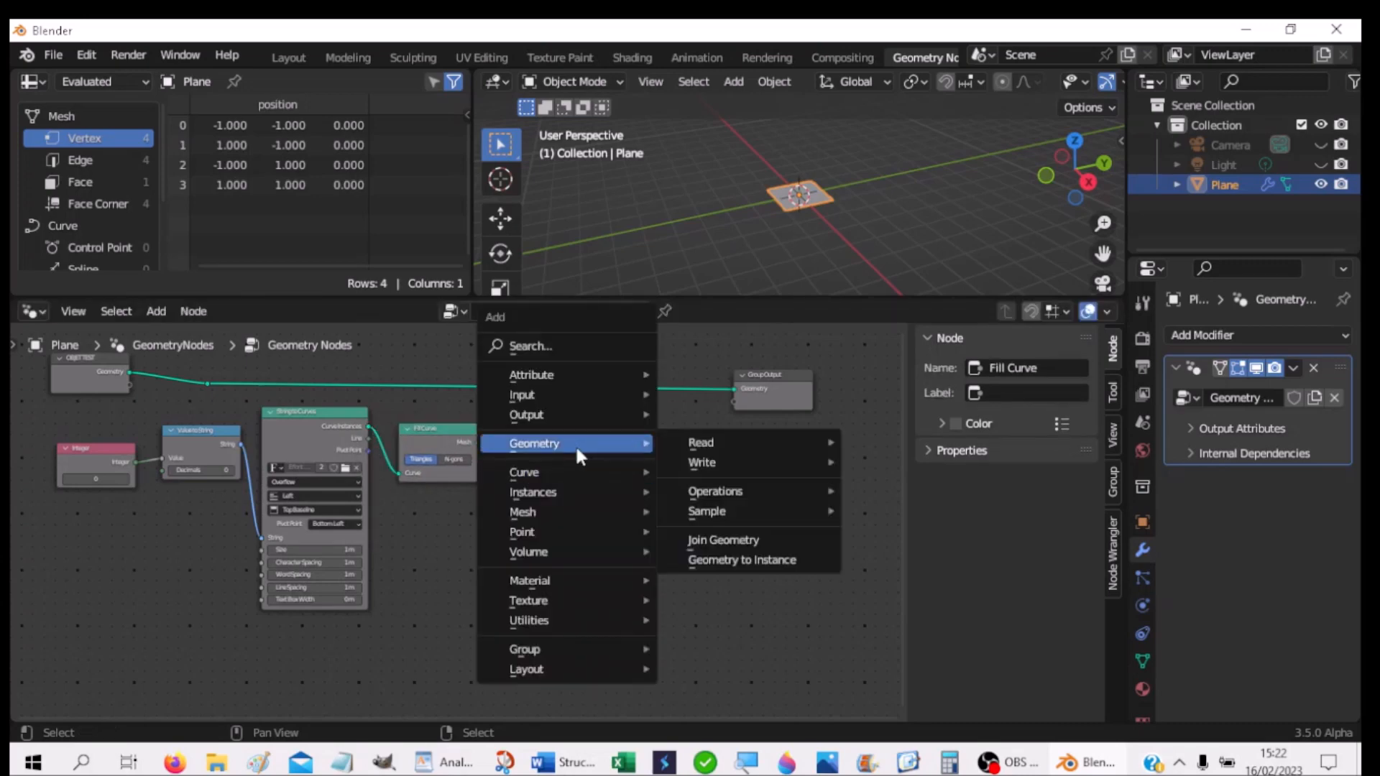
{"action": "mouse_move", "coordinate": [710, 512]}
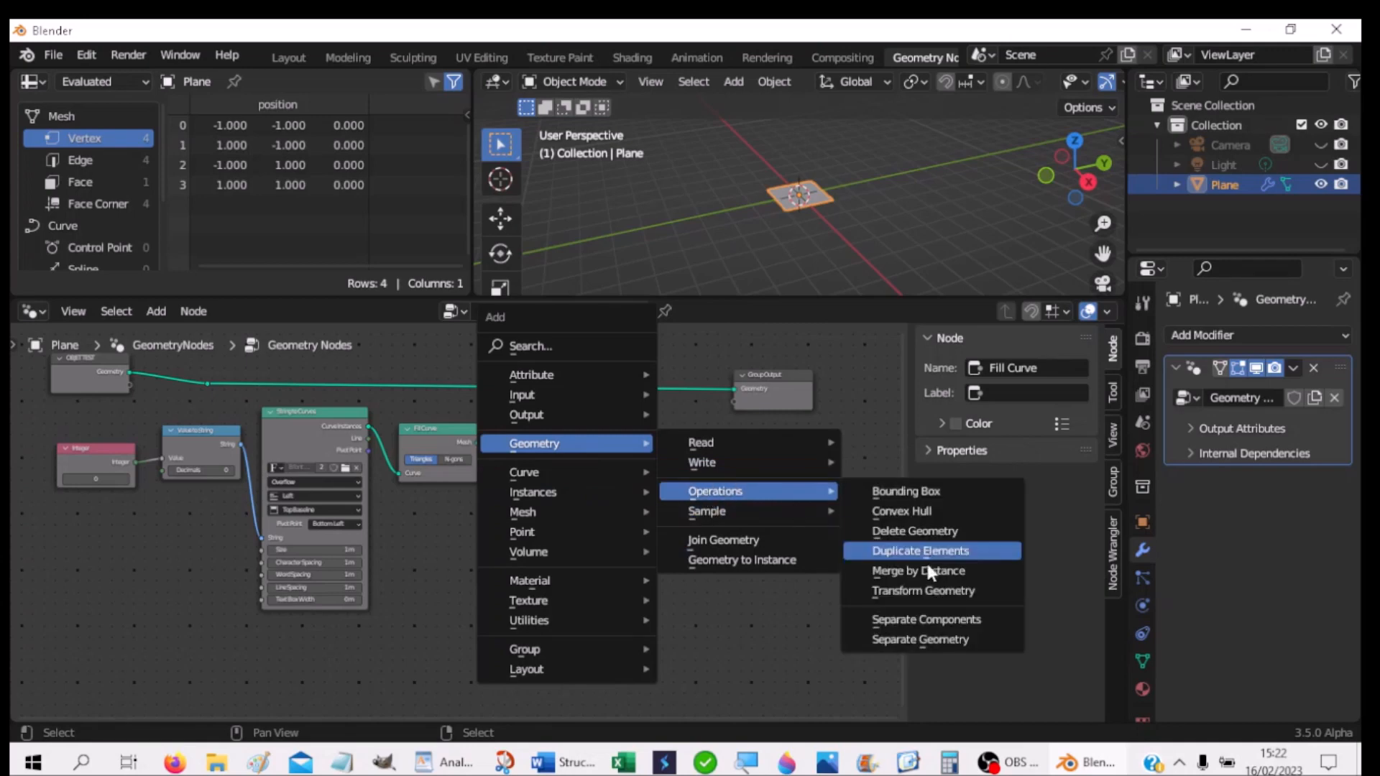
{"action": "left_click", "coordinate": [924, 590]}
{"action": "left_click", "coordinate": [525, 433]}
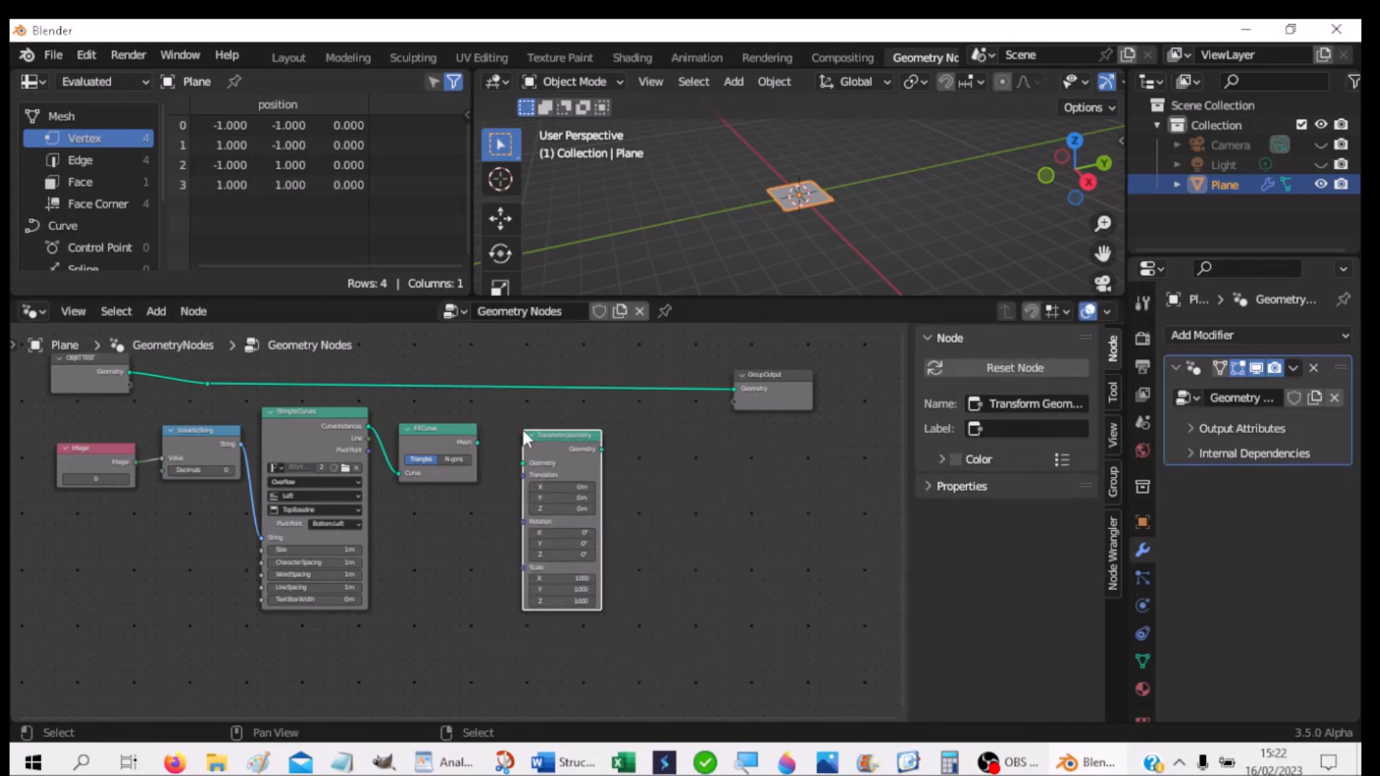
{"action": "left_click_drag", "start_coordinate": [473, 441], "coordinate": [530, 463]}
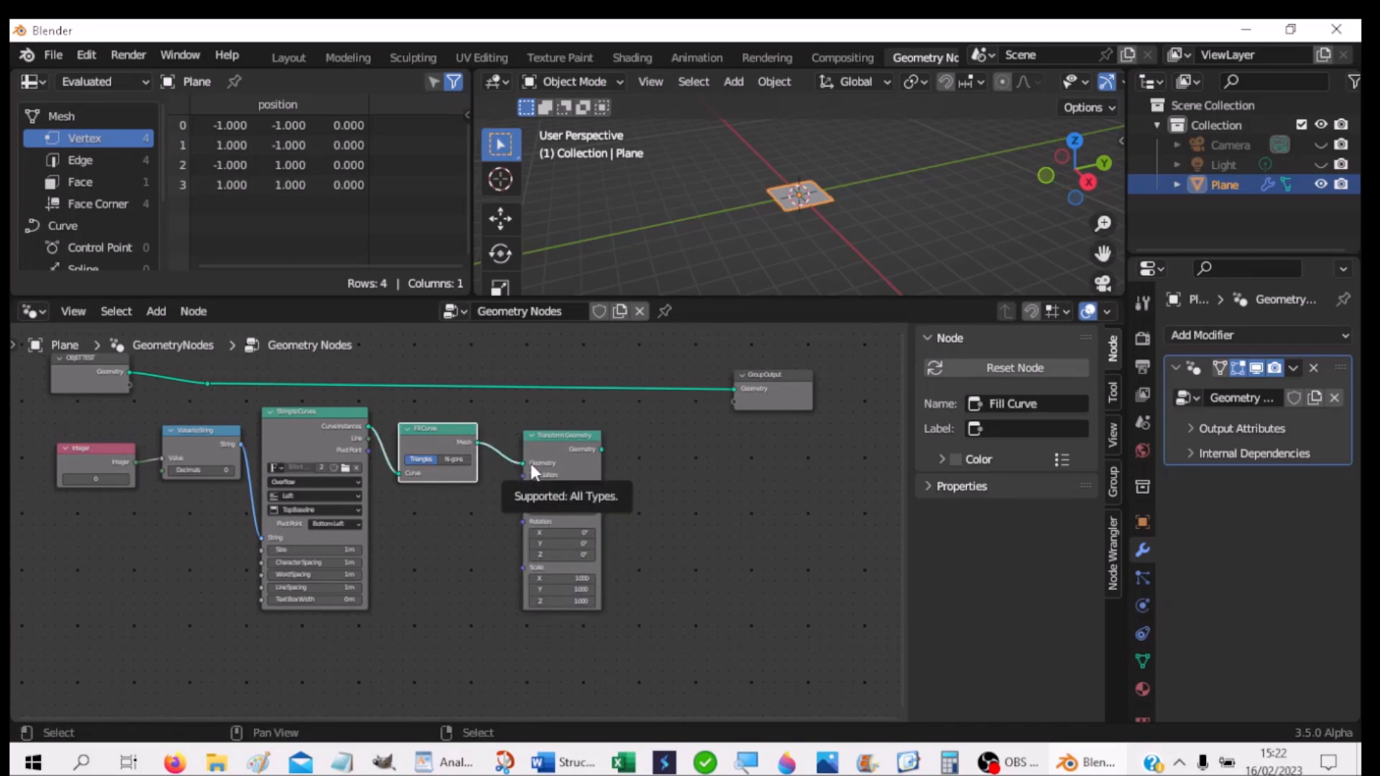
Step: Move Group Output farther out, insert a Join Geometry node on its incoming link, and connect the Transform Geometry output to it
{"action": "left_click_drag", "start_coordinate": [787, 389], "coordinate": [883, 381]}
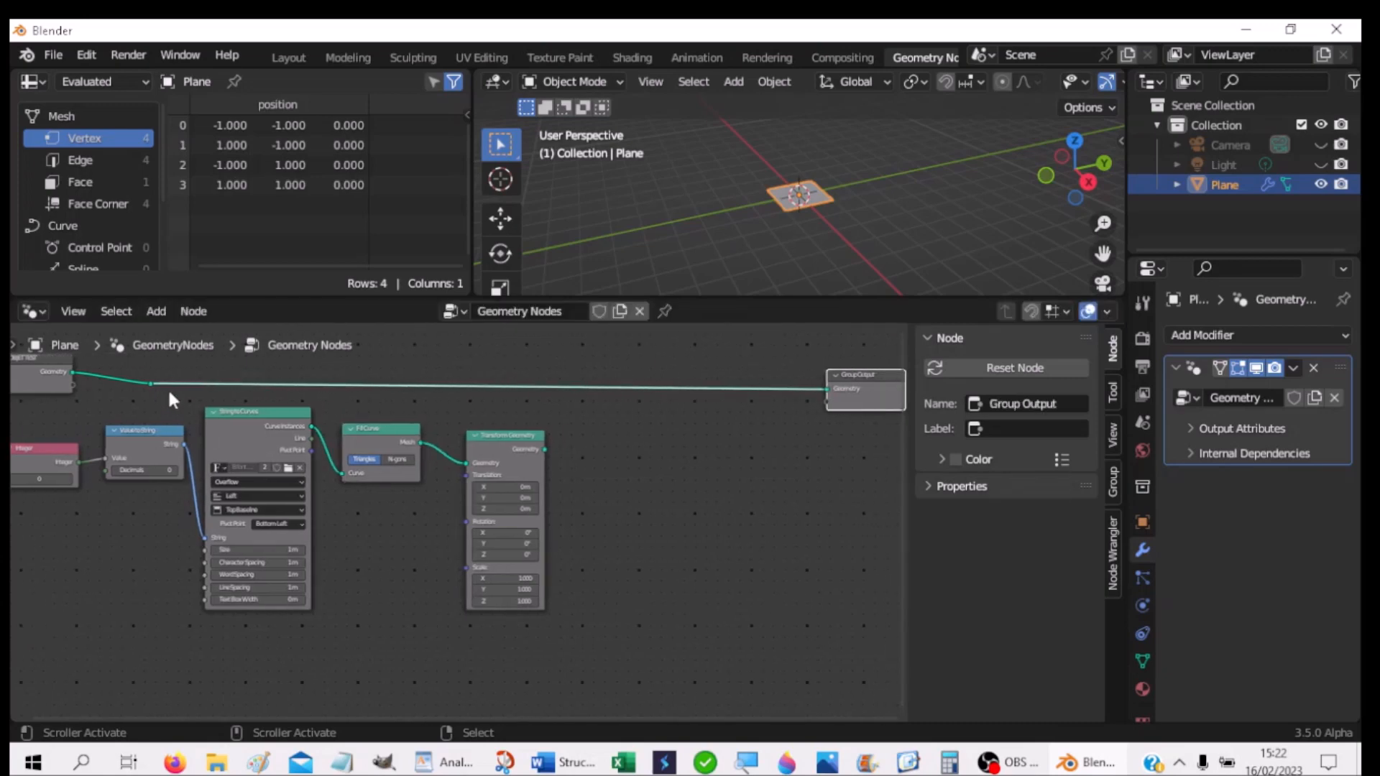
{"action": "key", "text": "shift+a"}
{"action": "mouse_move", "coordinate": [536, 470]}
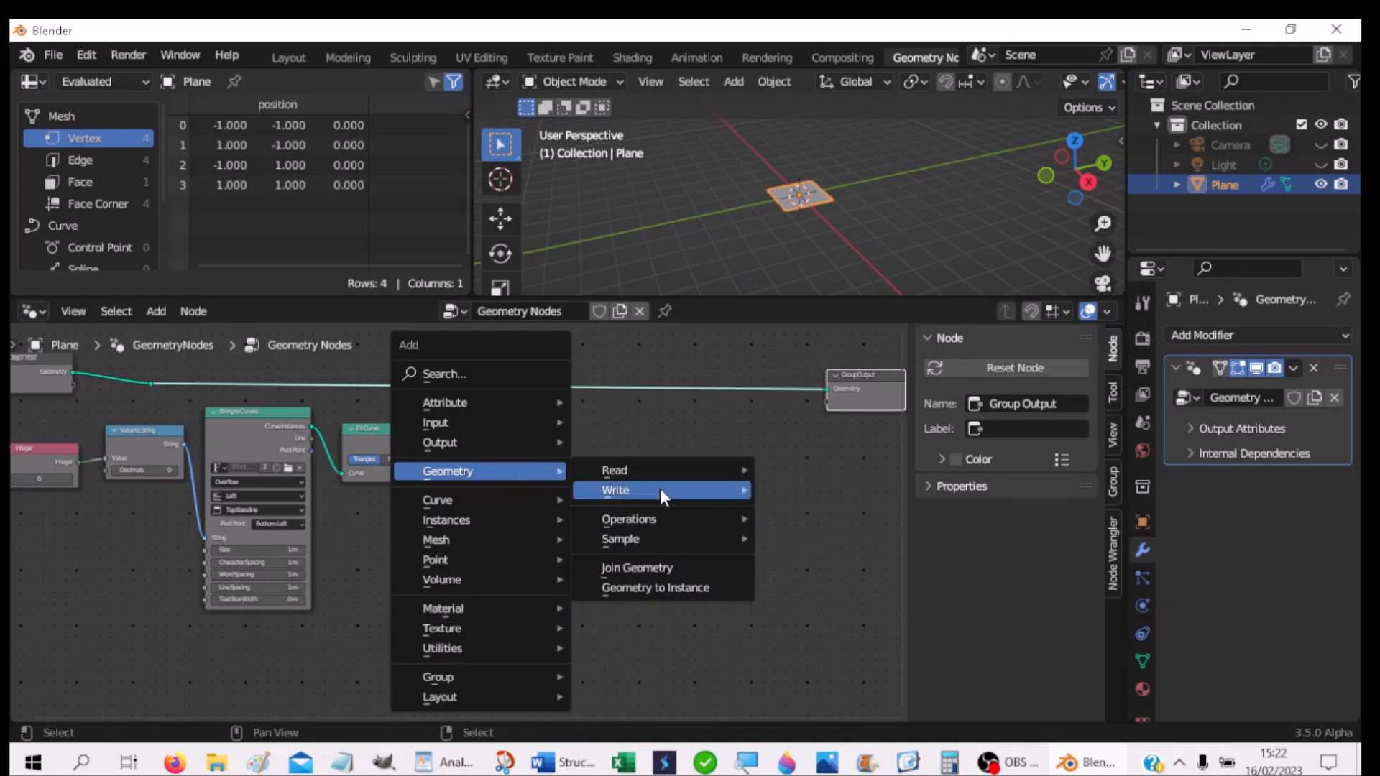
{"action": "left_click", "coordinate": [666, 566]}
{"action": "left_click", "coordinate": [716, 359]}
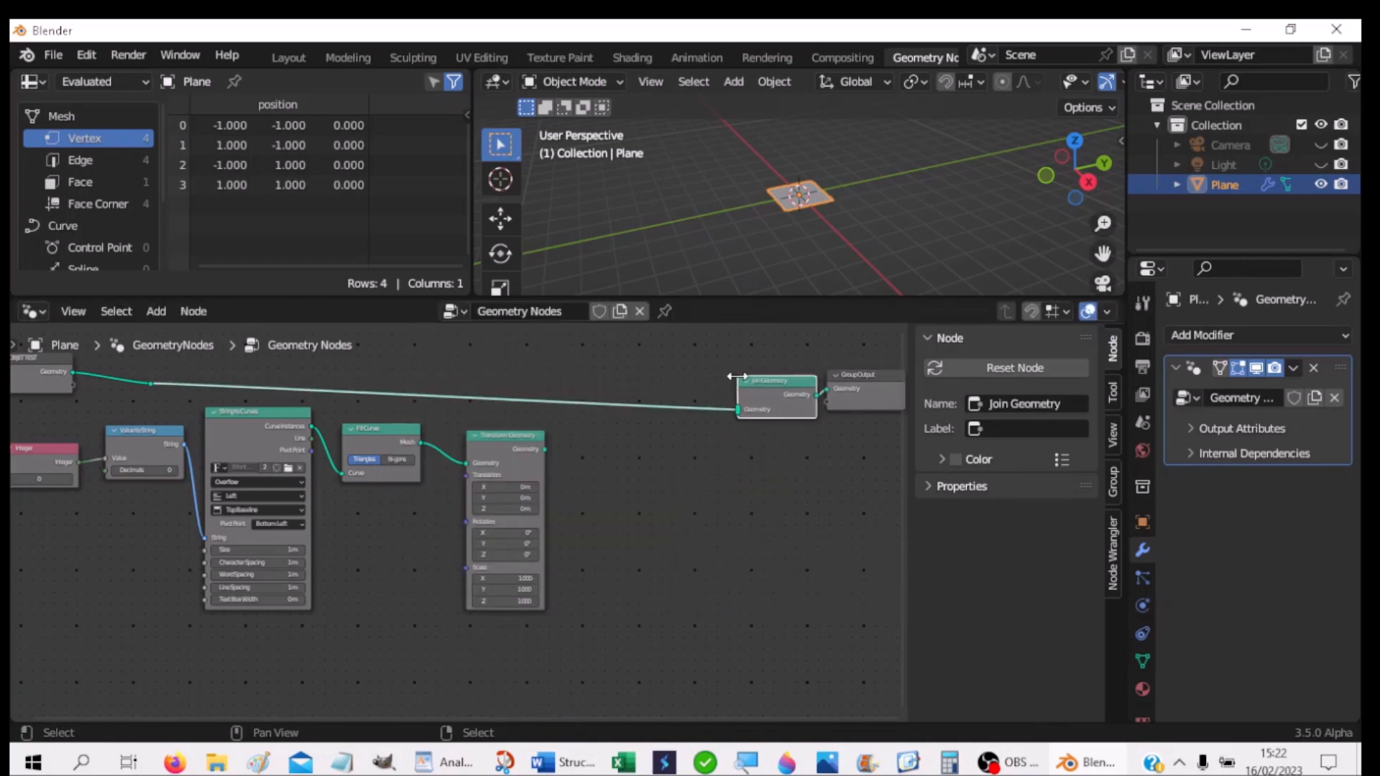
{"action": "left_click_drag", "start_coordinate": [545, 448], "coordinate": [705, 411]}
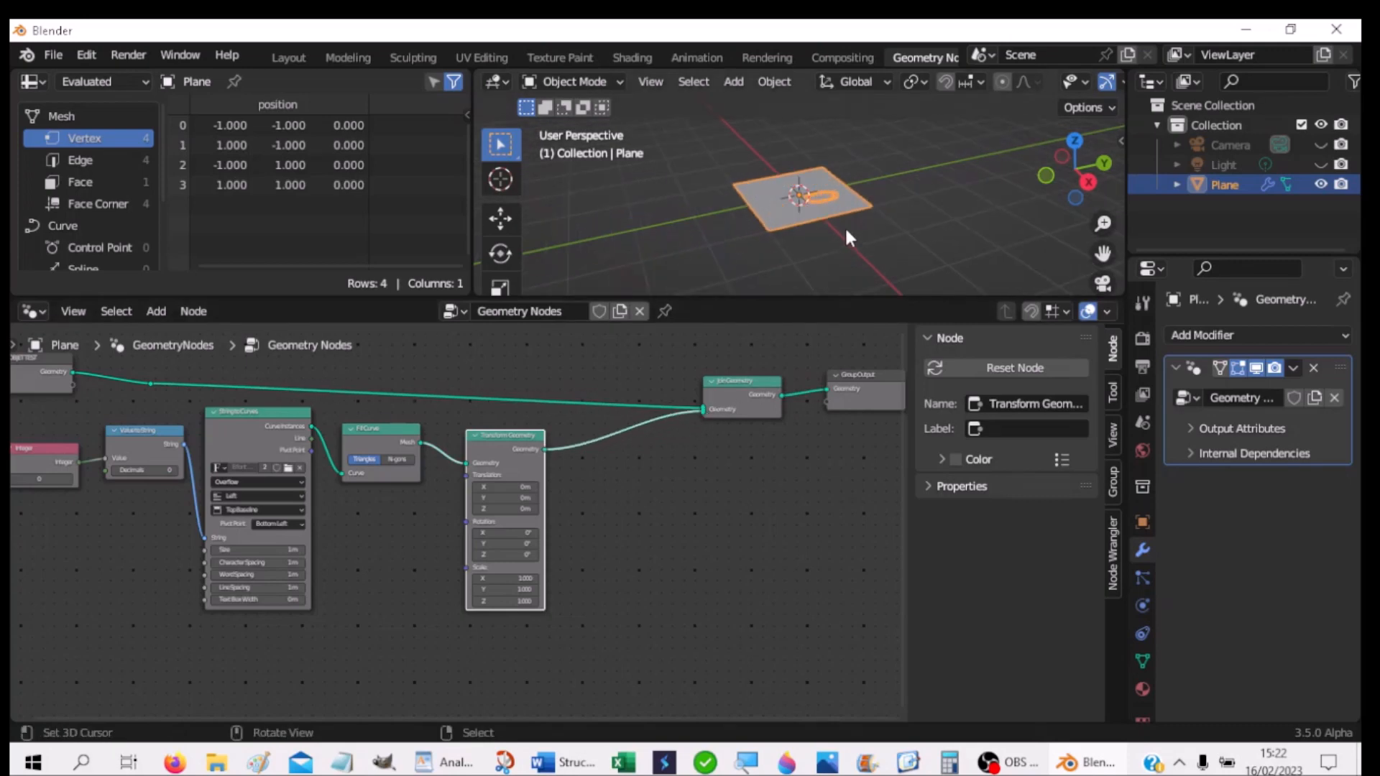
Step: Place the 3D cursor away from the plane and set the Transform Geometry node's X translation to 1.2 m
{"action": "left_click", "coordinate": [567, 192]}
{"action": "left_click_drag", "start_coordinate": [533, 486], "coordinate": [590, 487]}
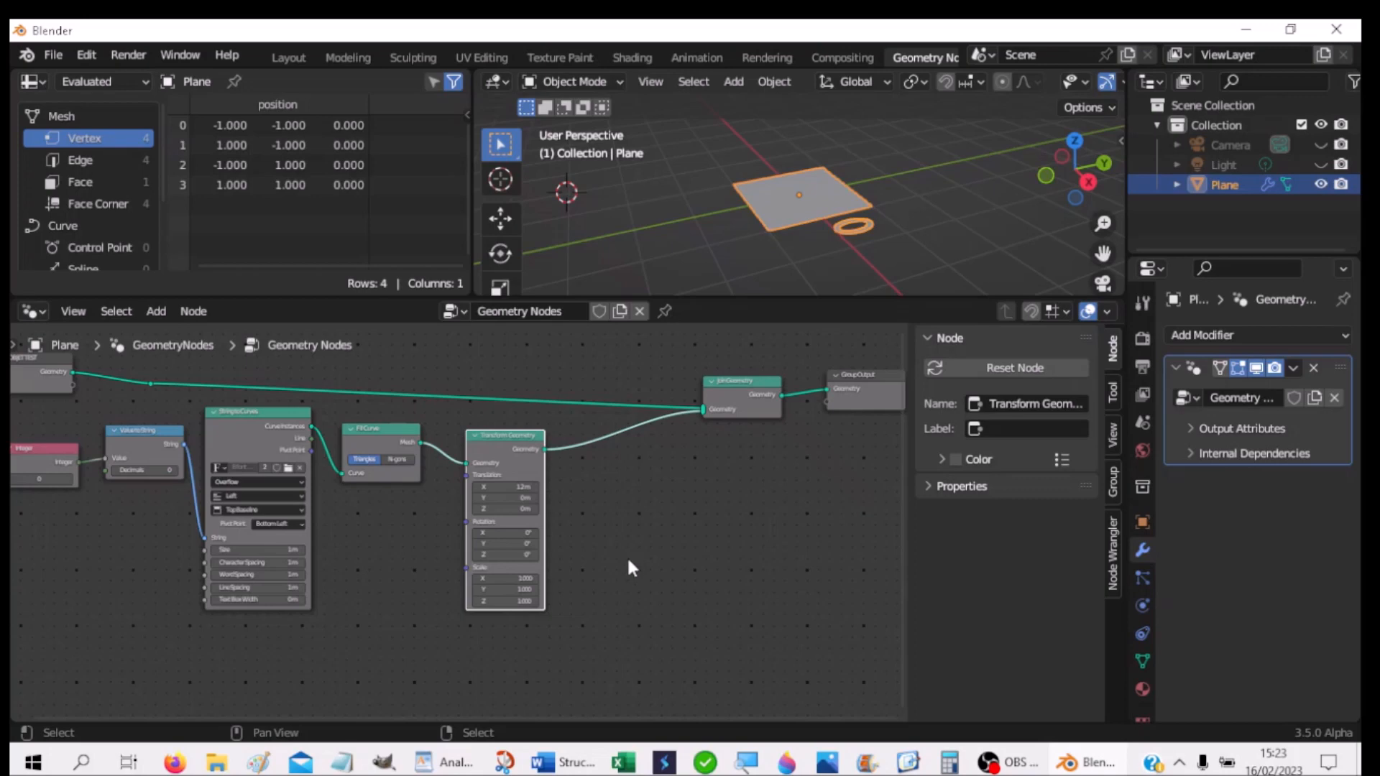
Step: Add a Position node in the empty space below the Value to String node
{"action": "middle_click_drag", "start_coordinate": [628, 579], "coordinate": [781, 534]}
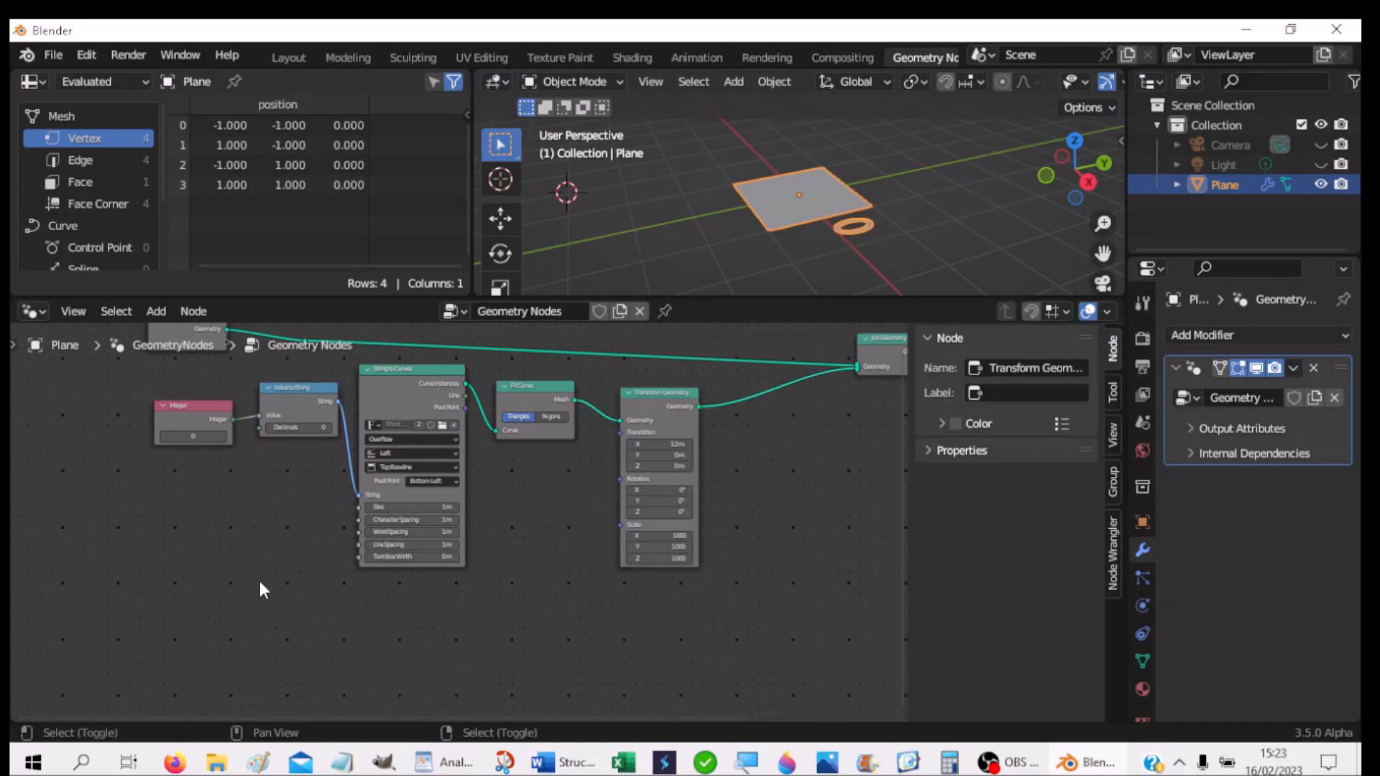
{"action": "key", "text": "shift+a"}
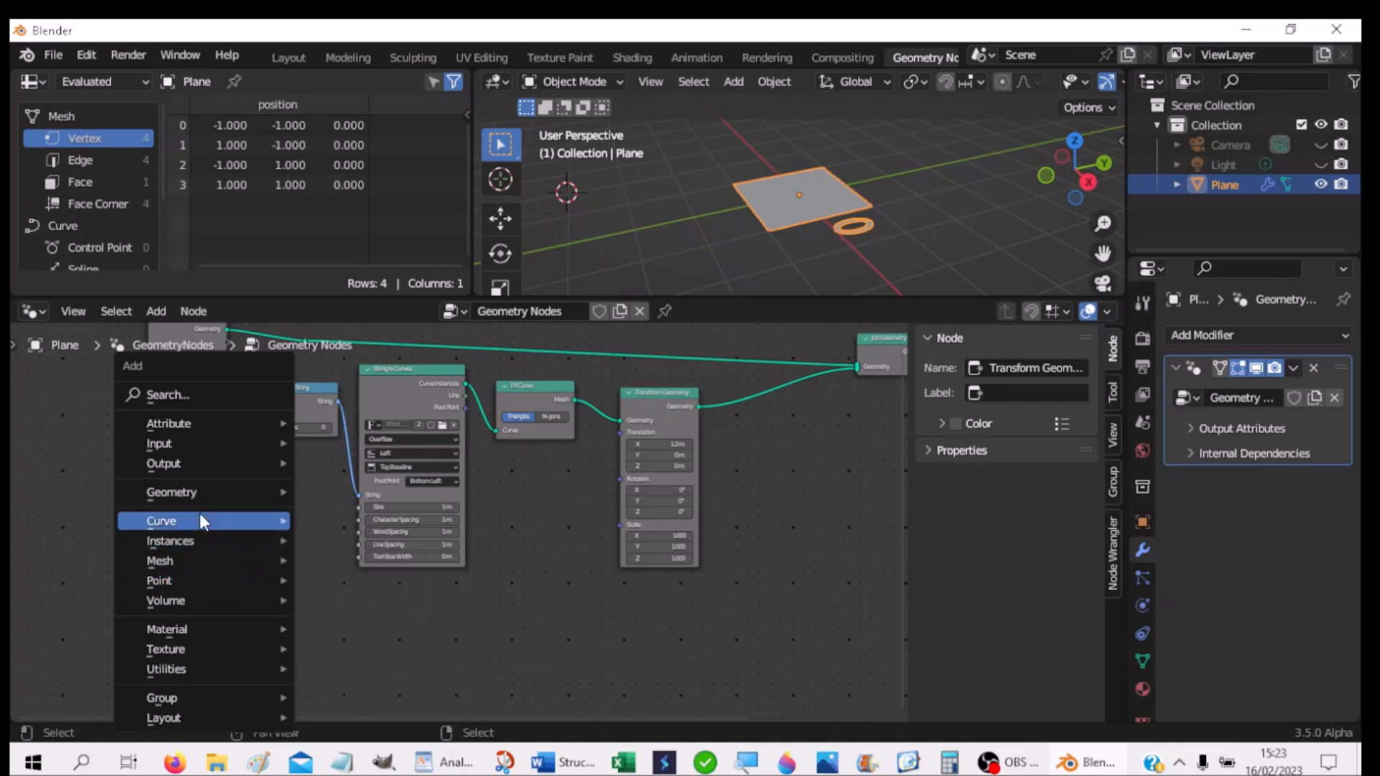
{"action": "mouse_move", "coordinate": [191, 492]}
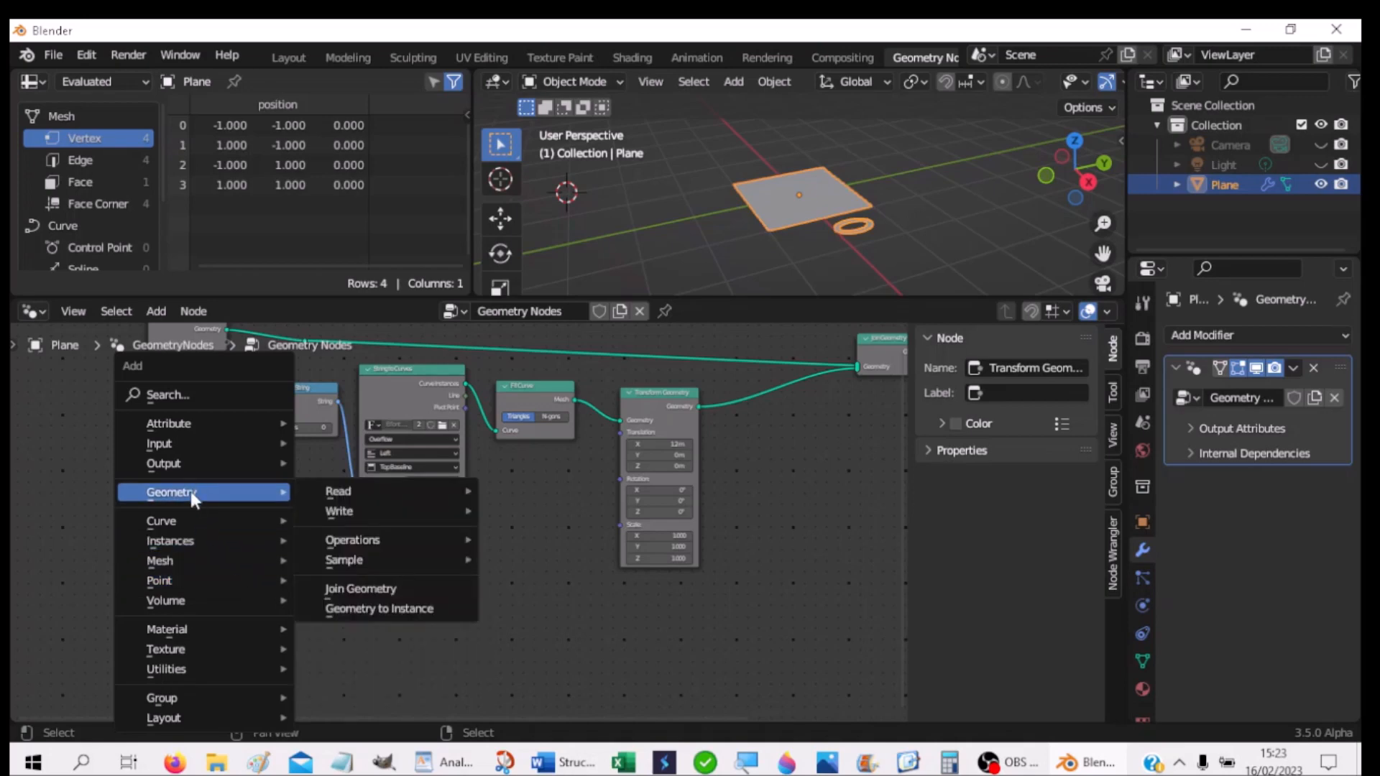
{"action": "mouse_move", "coordinate": [370, 488]}
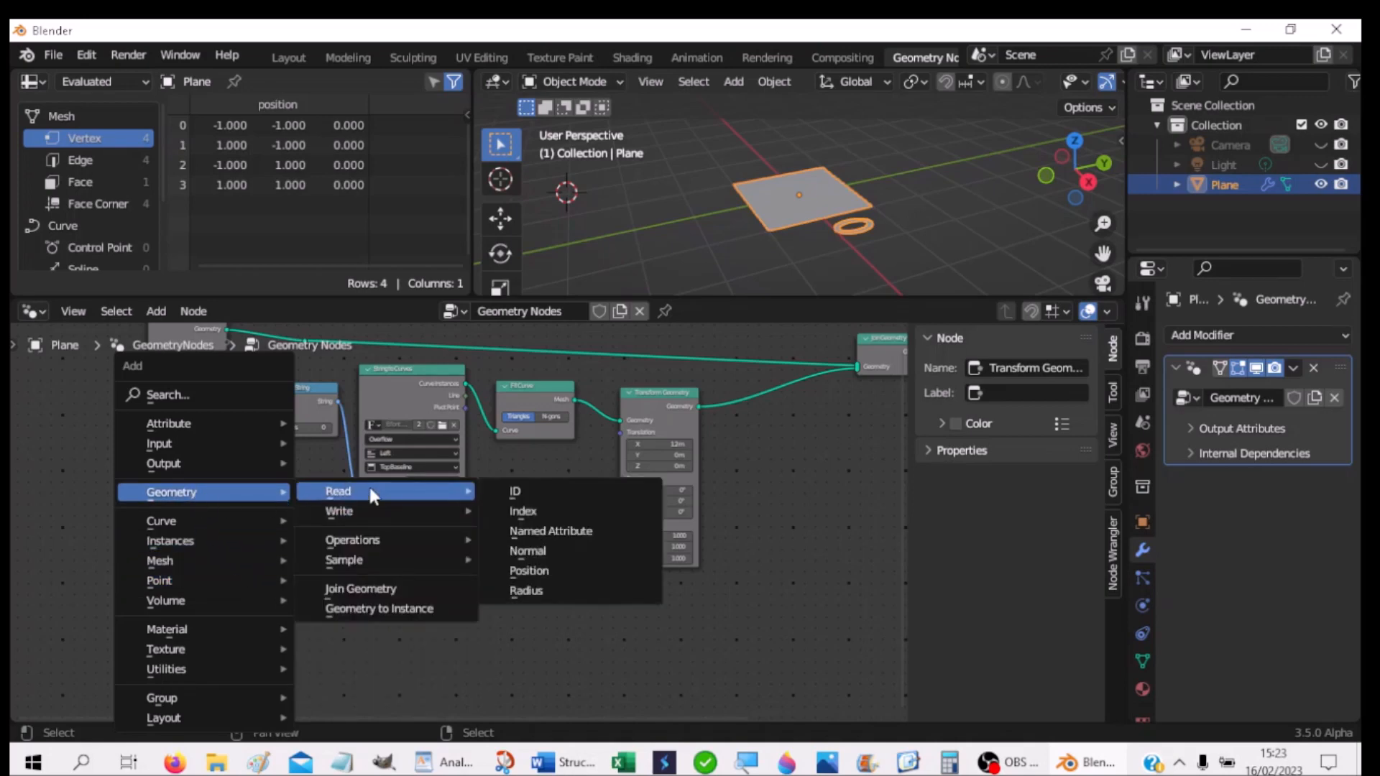
{"action": "left_click", "coordinate": [529, 572]}
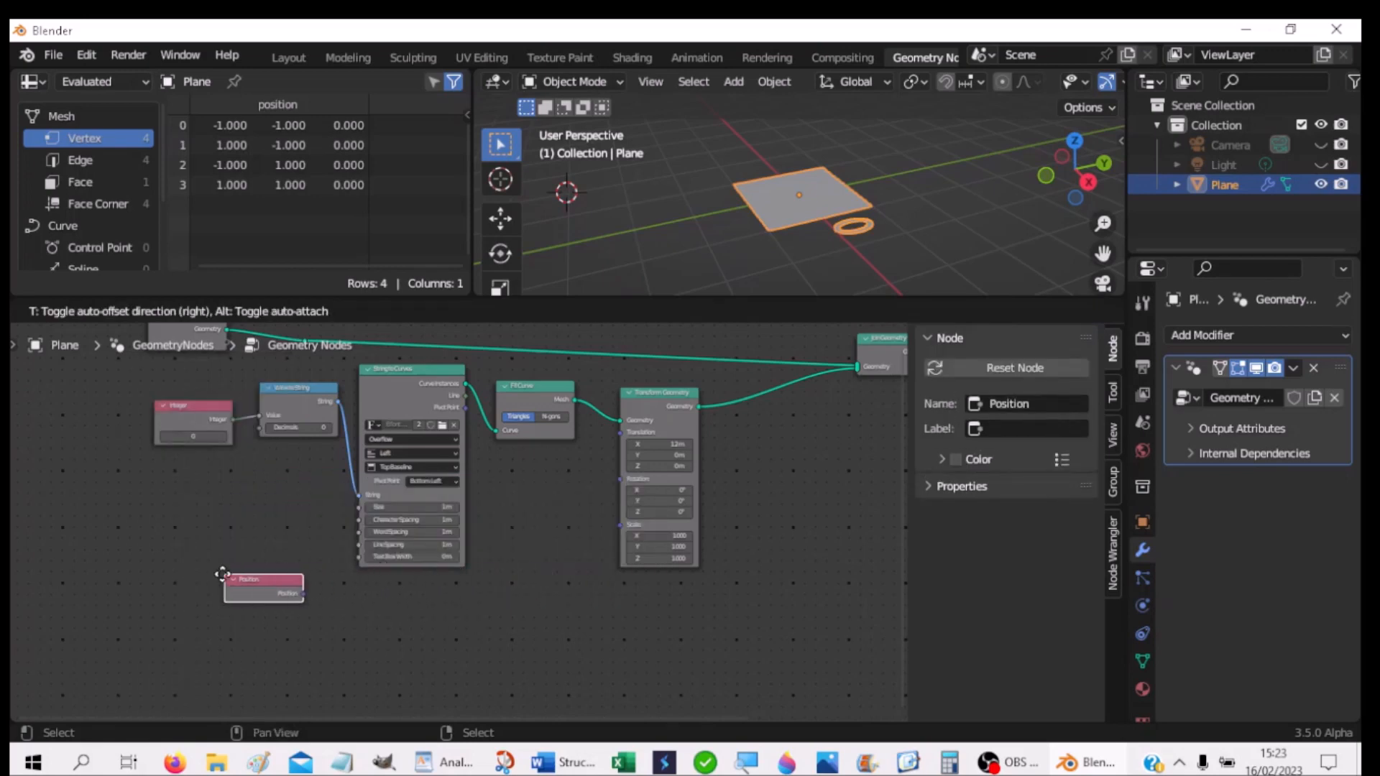
{"action": "left_click", "coordinate": [224, 576]}
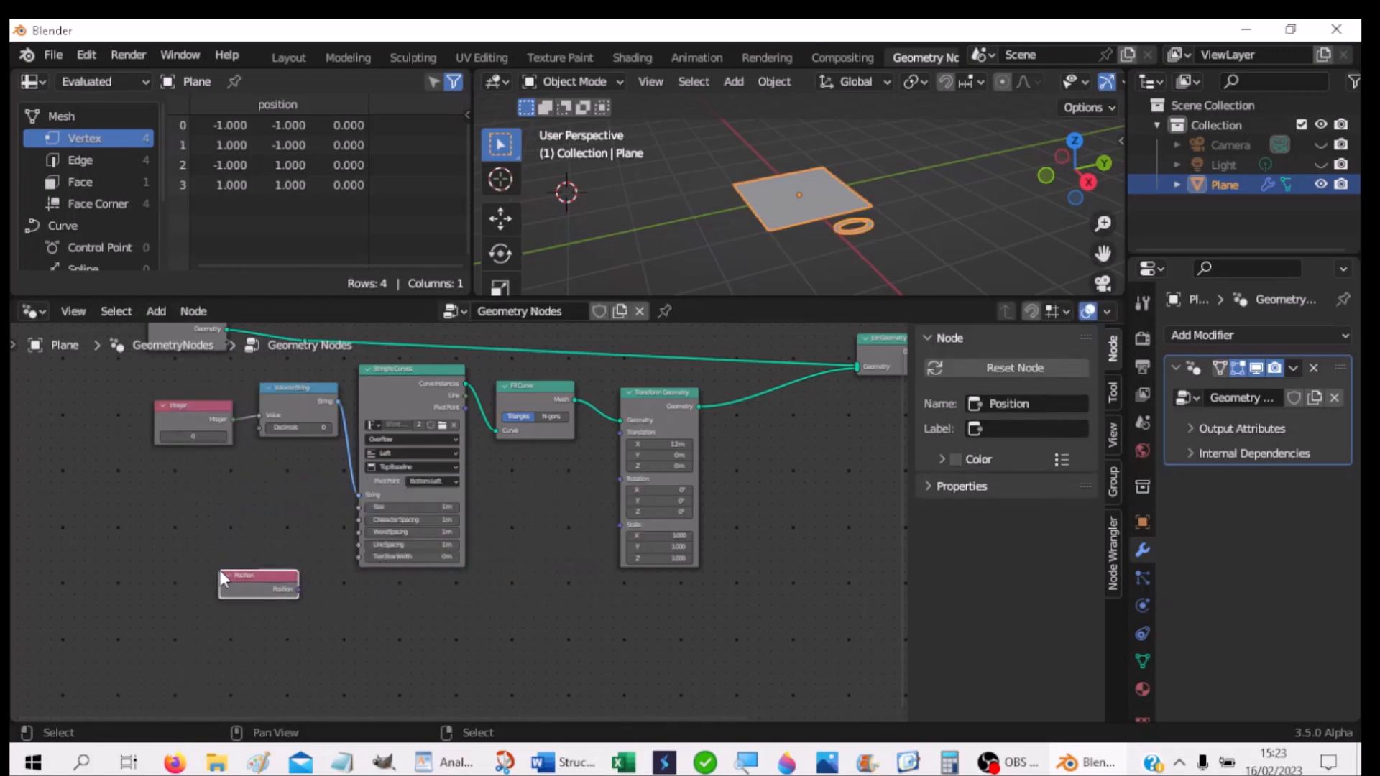
{"action": "left_click_drag", "start_coordinate": [270, 576], "coordinate": [281, 608]}
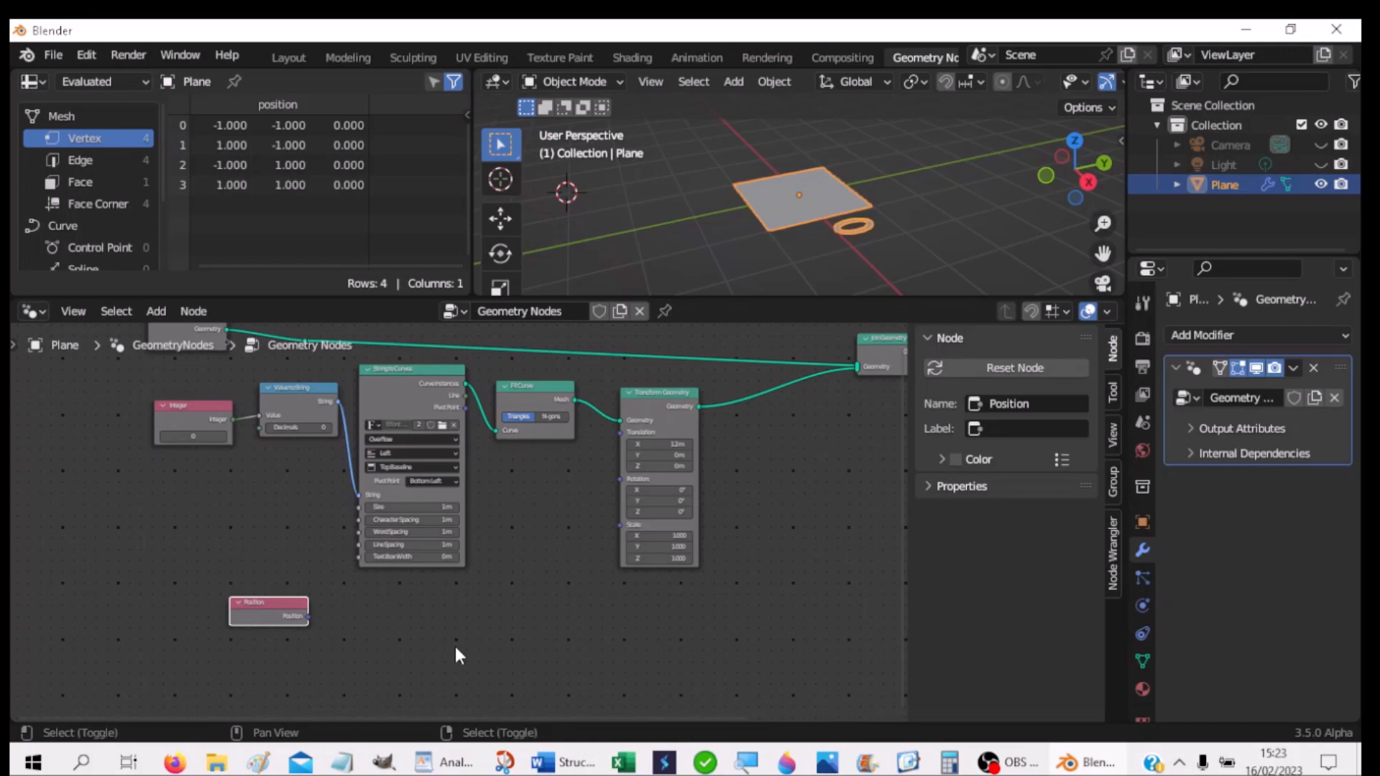
Step: Add a Sample Index node in the empty space beside the Position node, below String to Curves
{"action": "key", "text": "shift+a"}
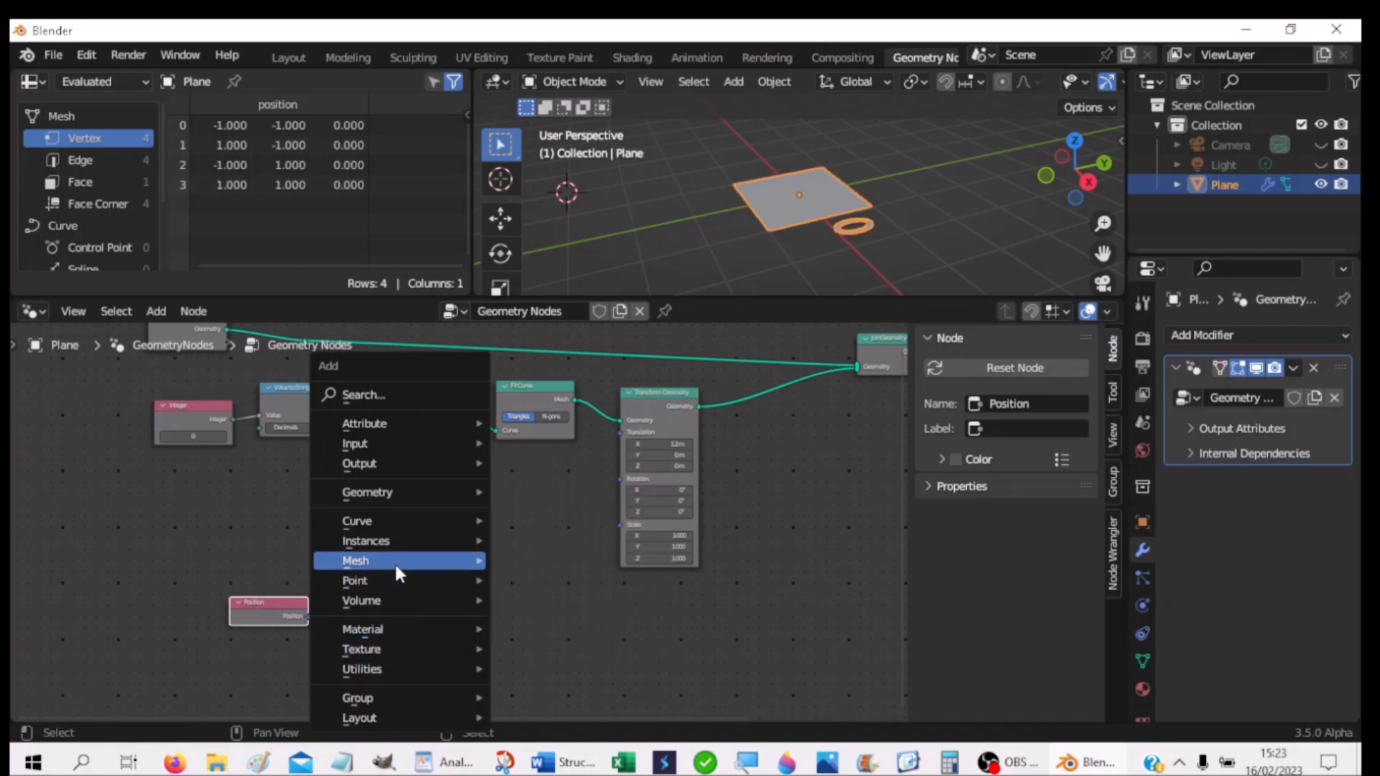
{"action": "mouse_move", "coordinate": [391, 567]}
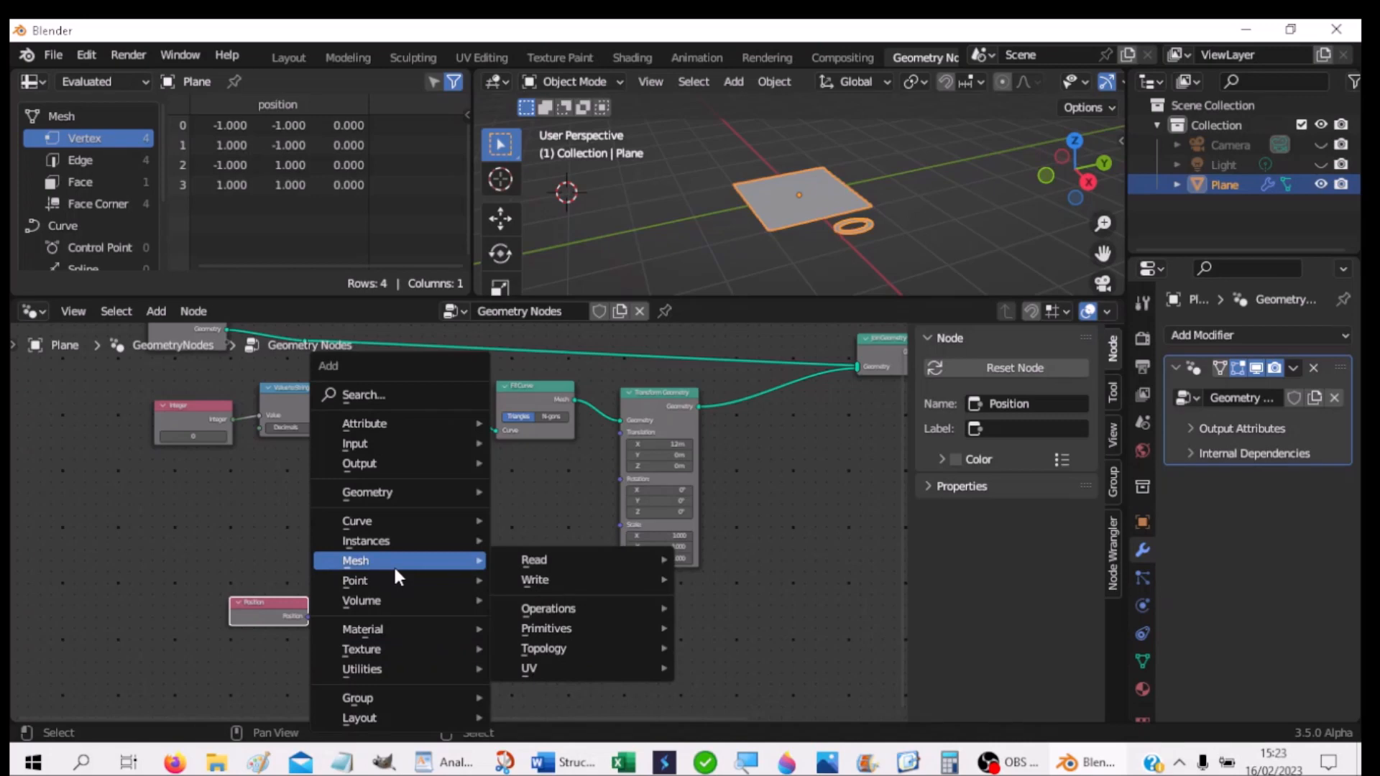
{"action": "mouse_move", "coordinate": [527, 613]}
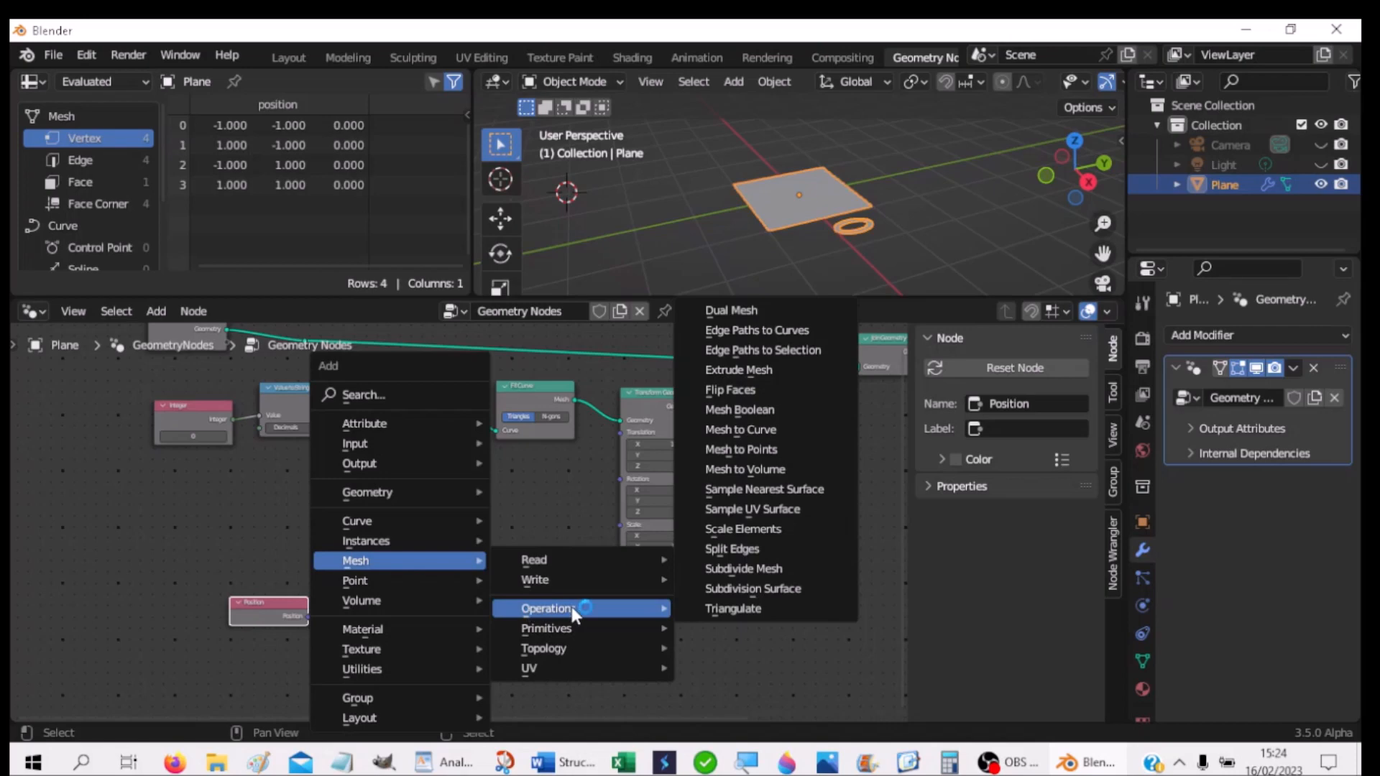
{"action": "left_click", "coordinate": [369, 394]}
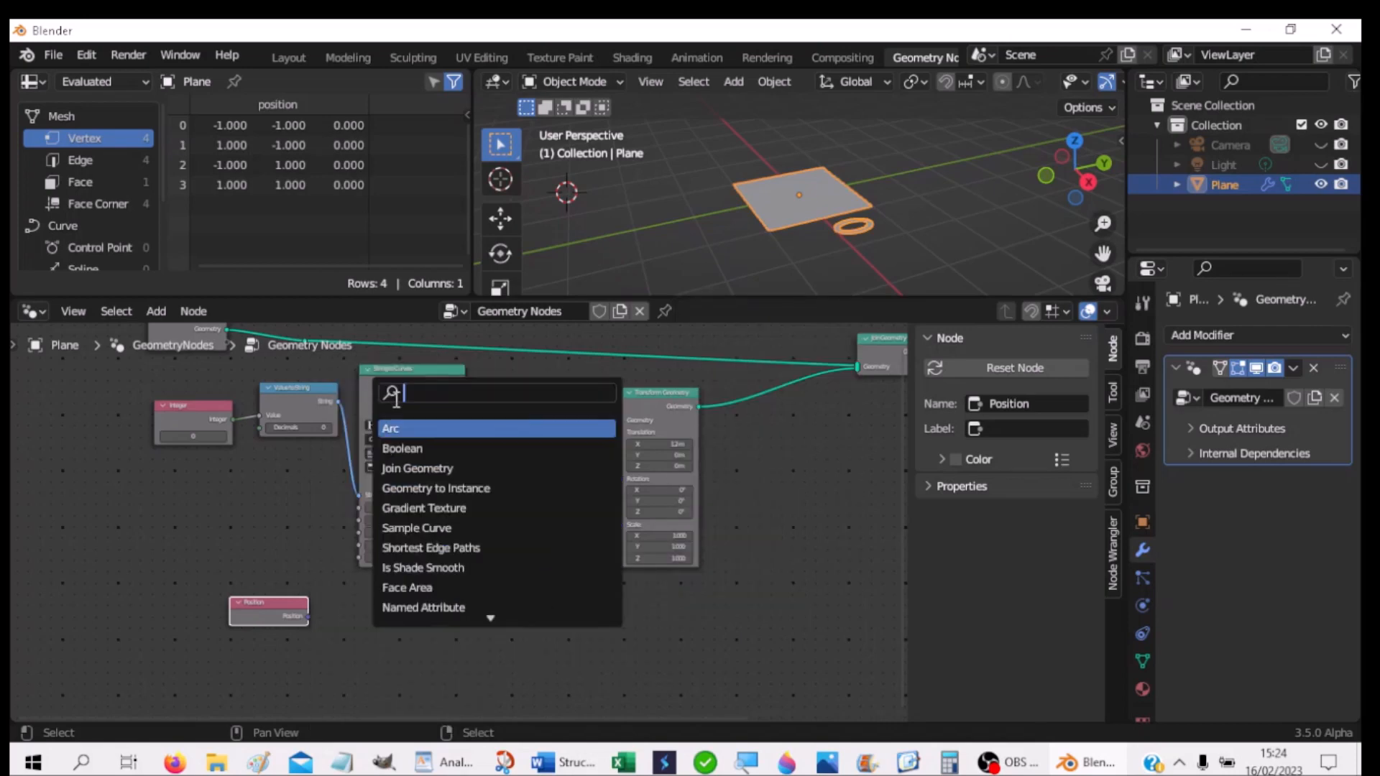
{"action": "type", "text": "Sample"}
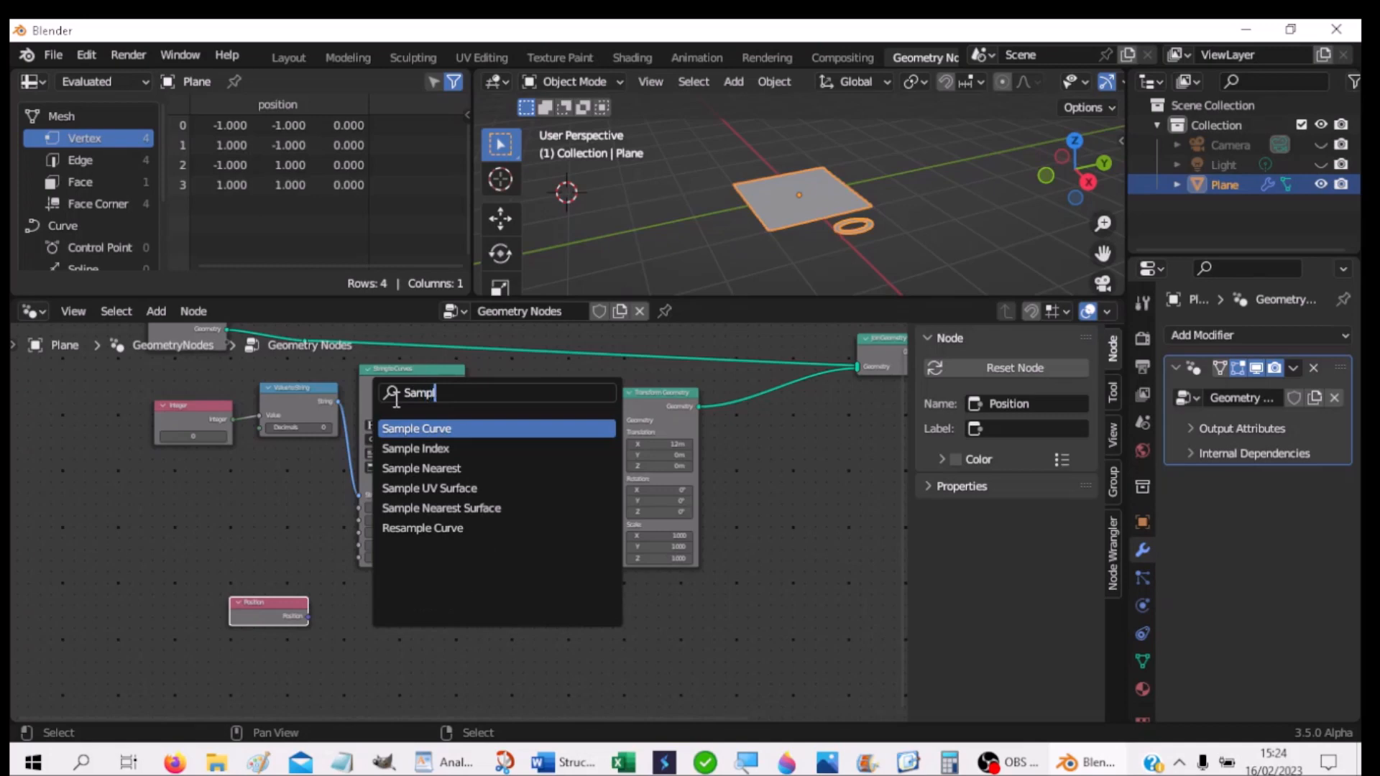
{"action": "left_click", "coordinate": [415, 449]}
{"action": "left_click", "coordinate": [464, 666]}
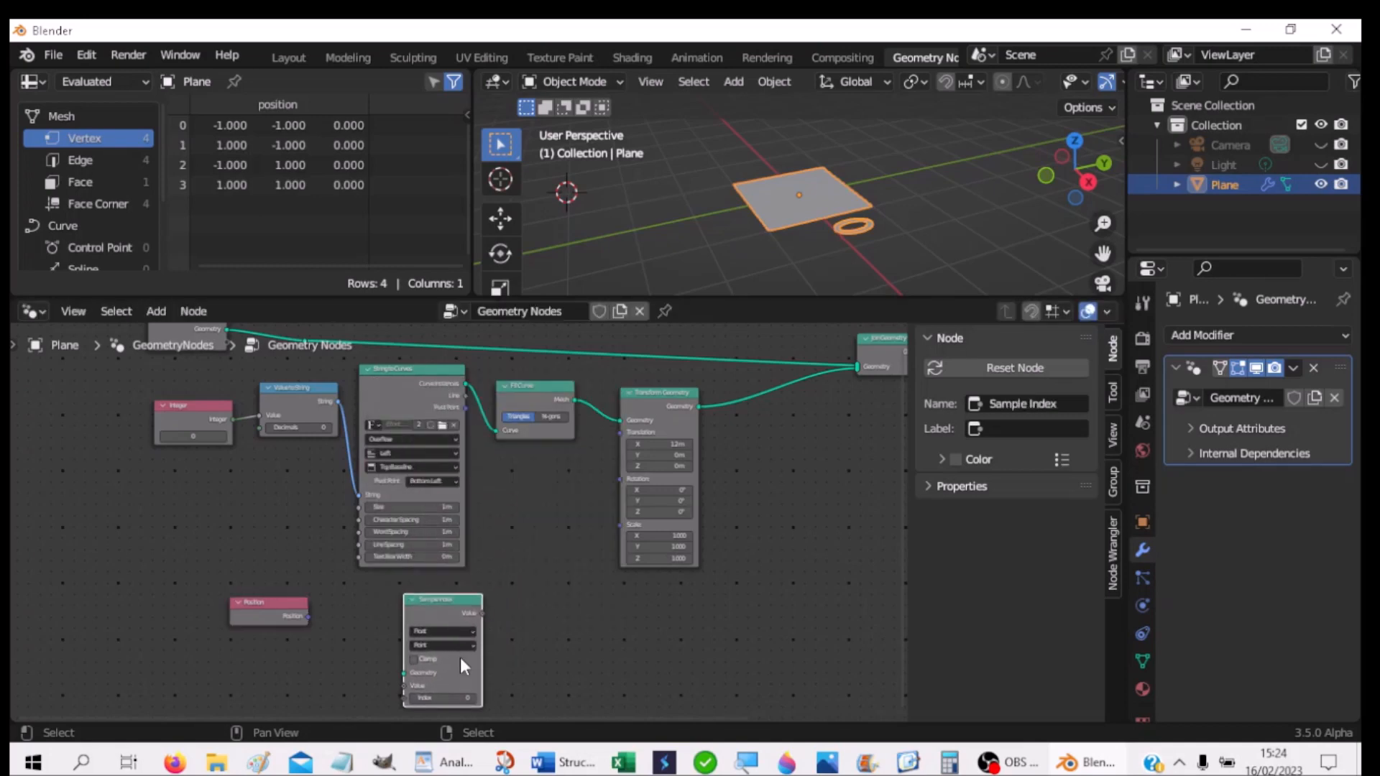
Step: Set the Sample Index node's data type to Vector and link the Position output to its Value input
{"action": "scroll", "coordinate": [568, 640], "scroll_direction": "up", "scroll_amount": 2}
{"action": "middle_click_drag", "start_coordinate": [567, 621], "coordinate": [552, 528]}
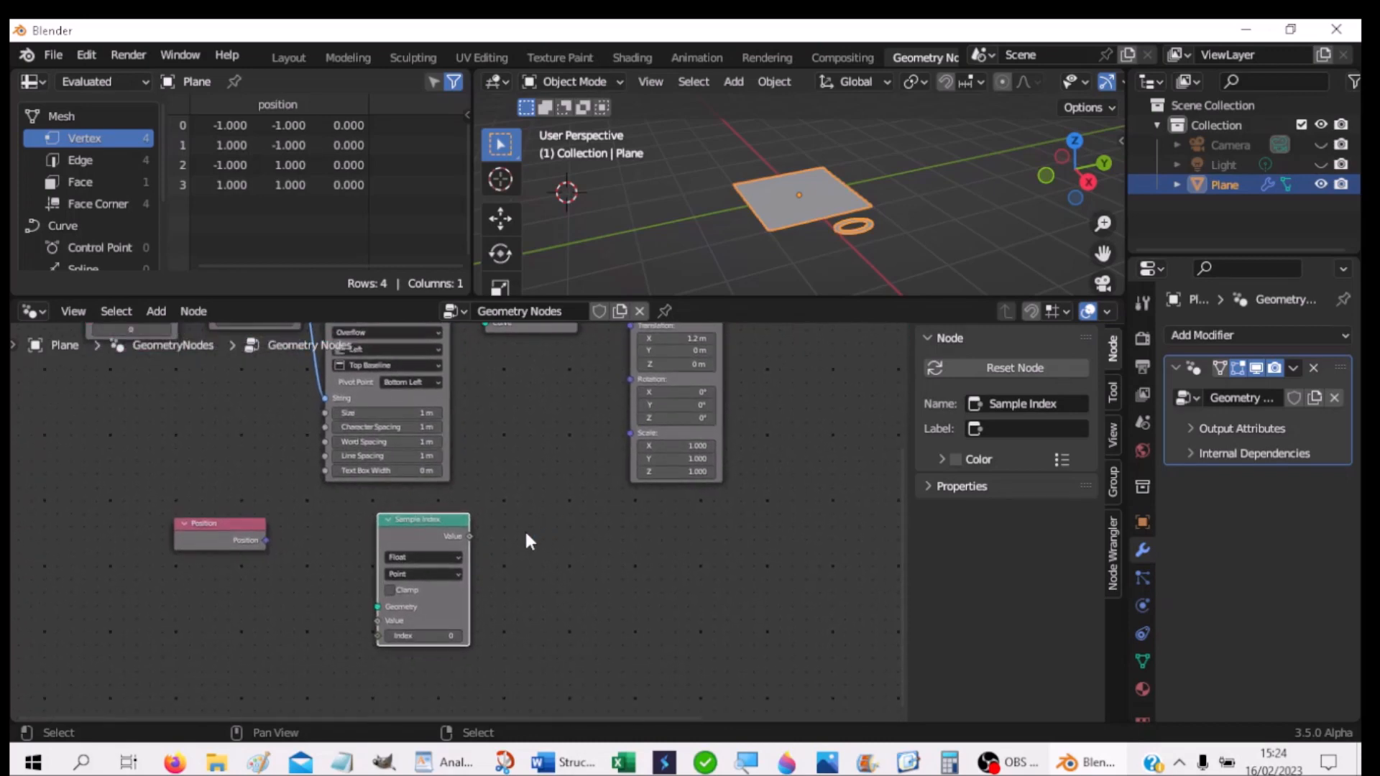
{"action": "left_click", "coordinate": [413, 558]}
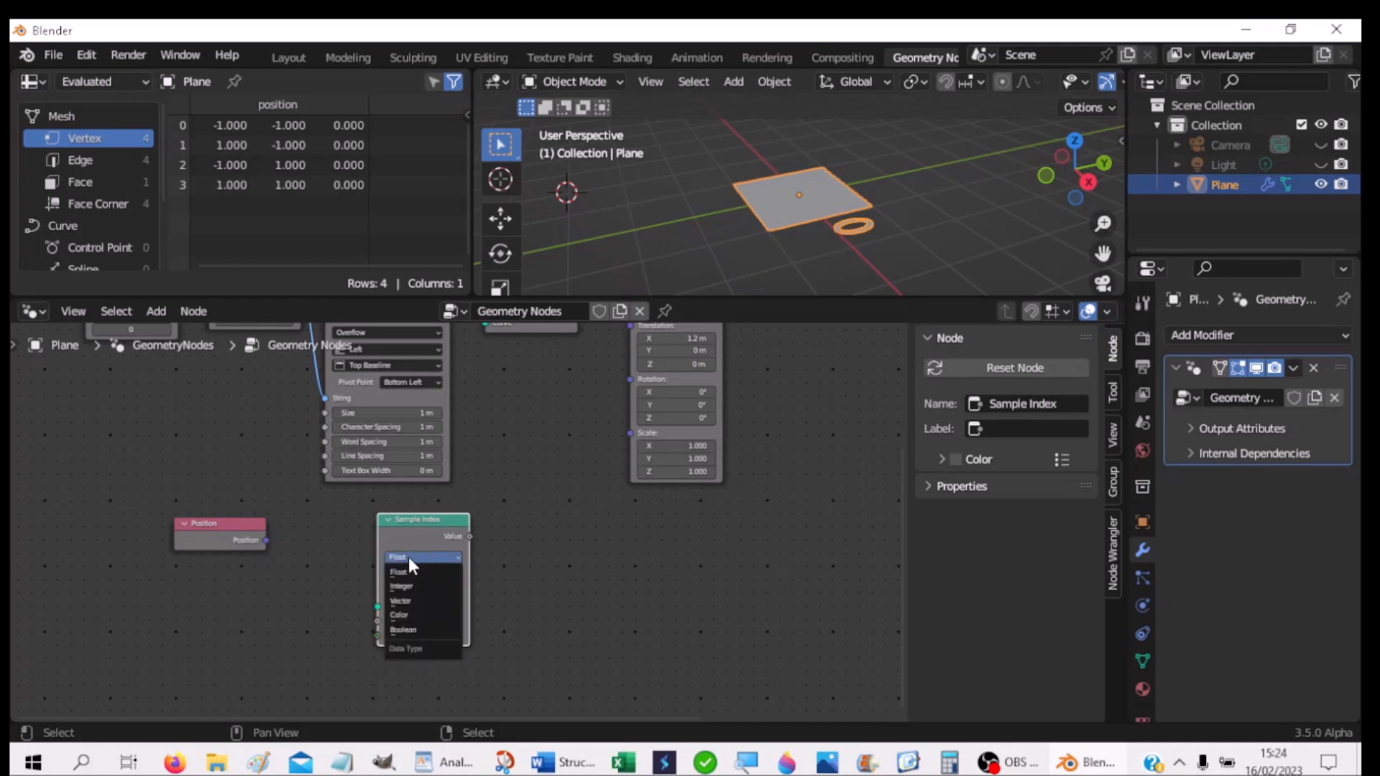
{"action": "left_click", "coordinate": [406, 602]}
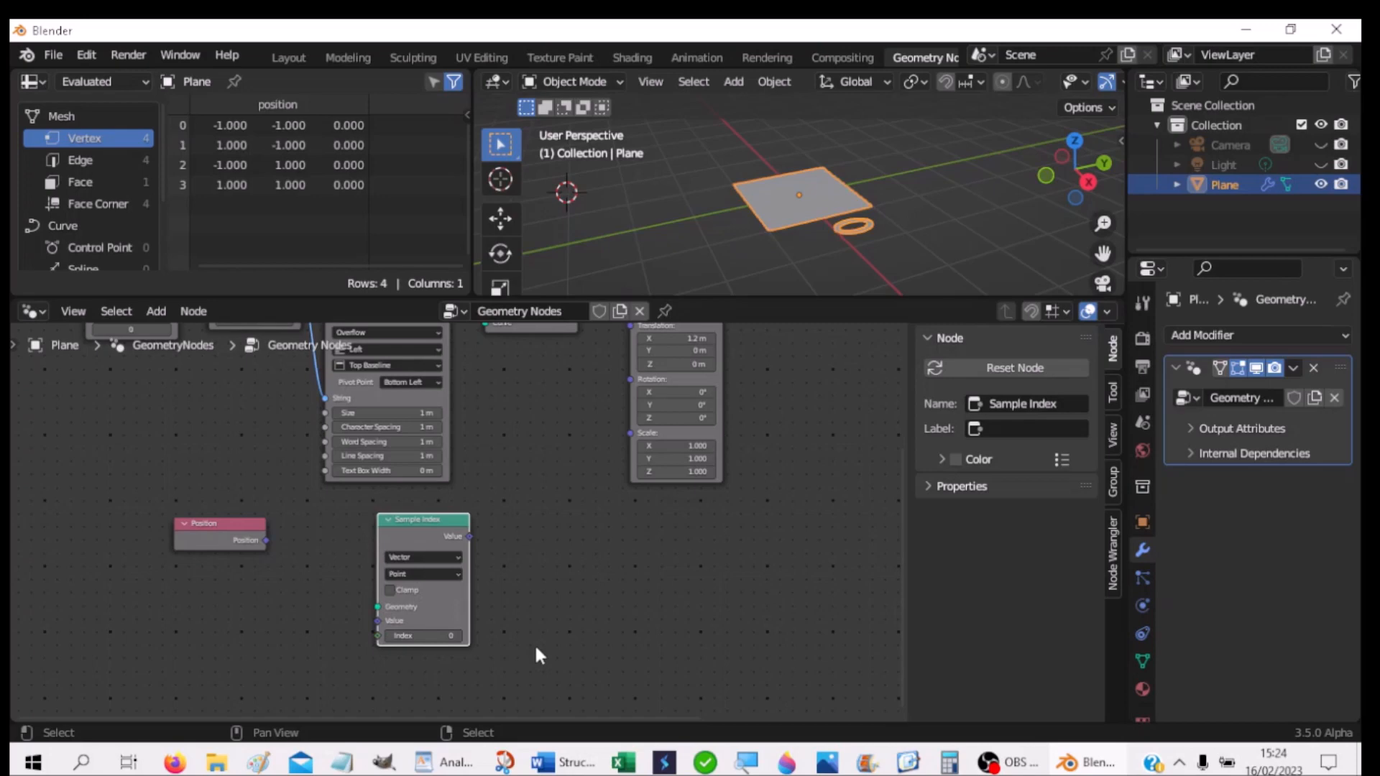
{"action": "left_click_drag", "start_coordinate": [266, 540], "coordinate": [376, 617]}
Step: Link the reroute point on the original plane geometry link to the Sample Index node's Geometry input
{"action": "middle_click_drag", "start_coordinate": [357, 482], "coordinate": [382, 556]}
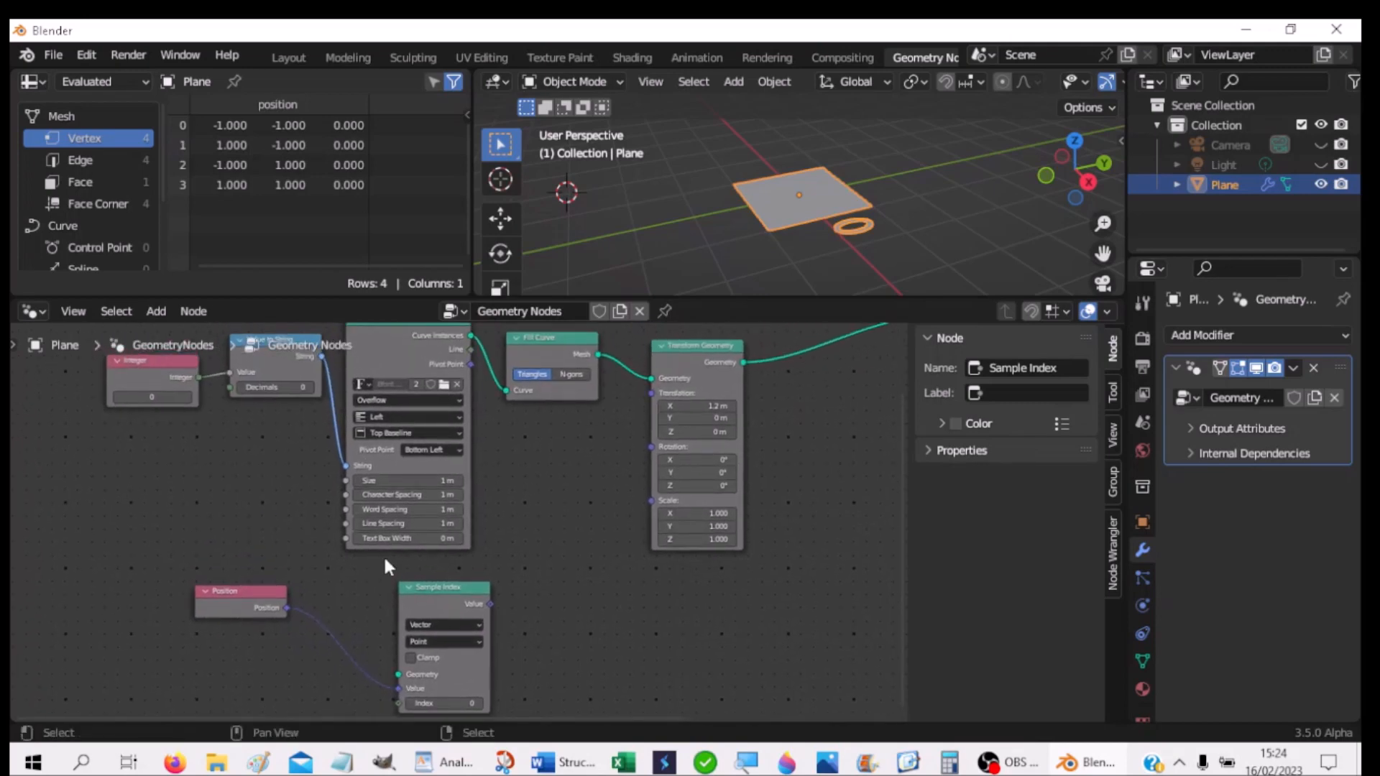
{"action": "middle_click_drag", "start_coordinate": [280, 436], "coordinate": [273, 475]}
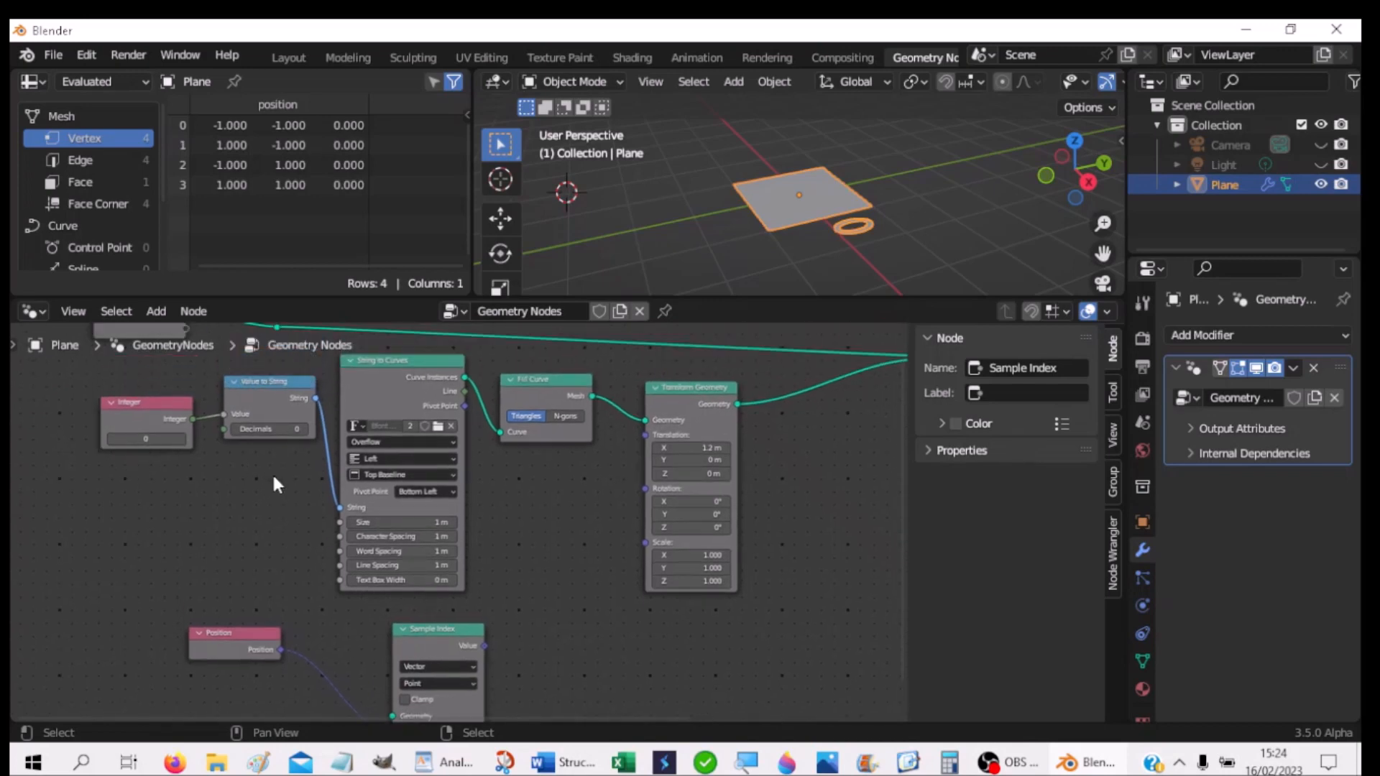
{"action": "left_click", "coordinate": [277, 328]}
{"action": "left_click_drag", "start_coordinate": [277, 327], "coordinate": [390, 565]}
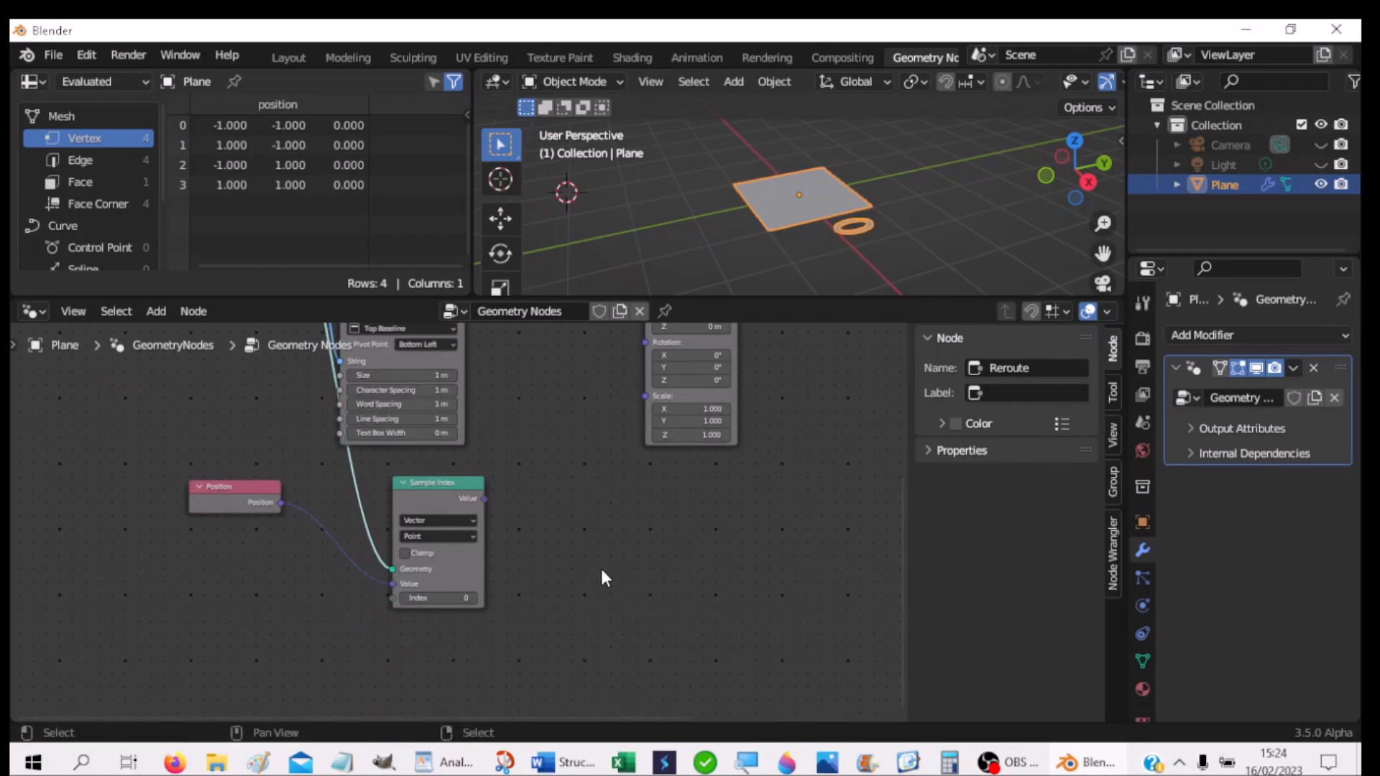
Step: Add a Set Position node in the empty space between the Transform Geometry and Join Geometry nodes, below their link
{"action": "middle_click_drag", "start_coordinate": [613, 561], "coordinate": [477, 626]}
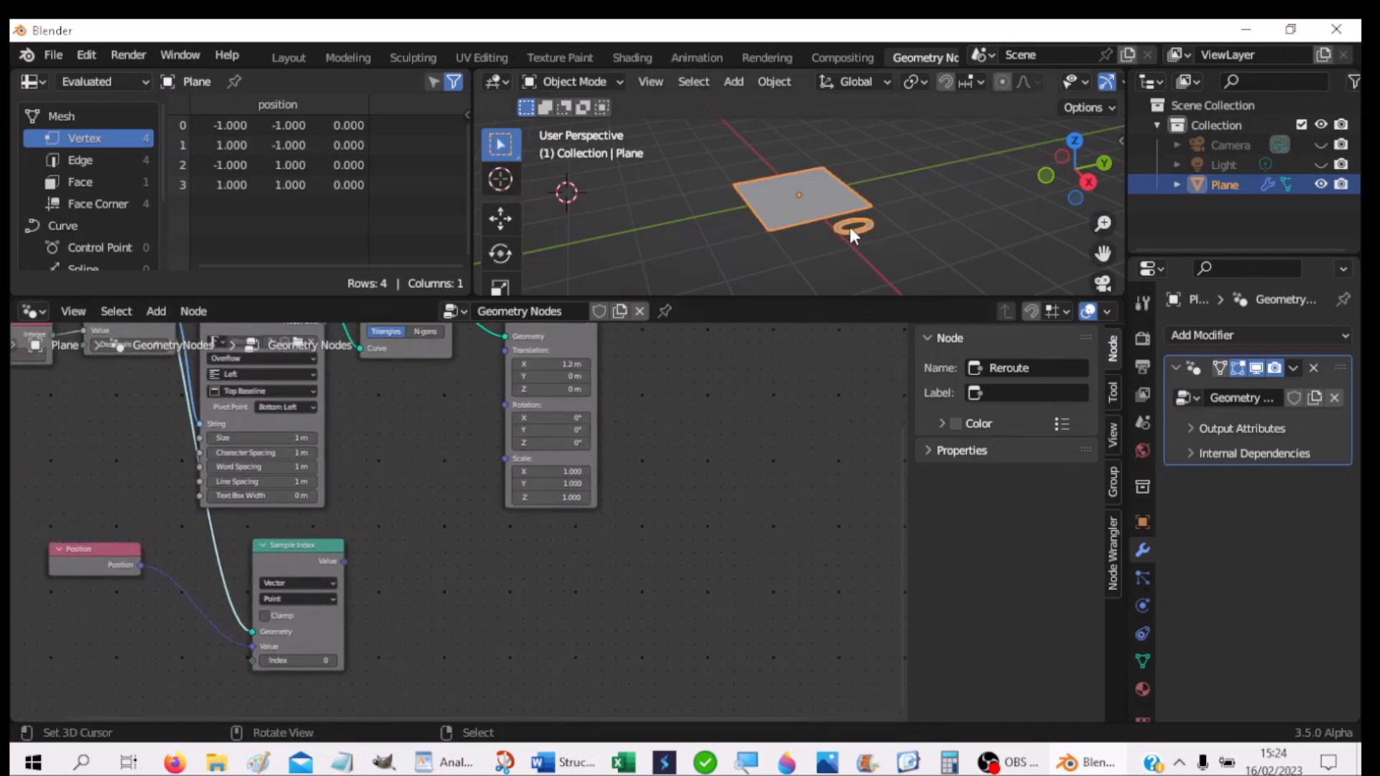
{"action": "middle_click_drag", "start_coordinate": [731, 373], "coordinate": [654, 480]}
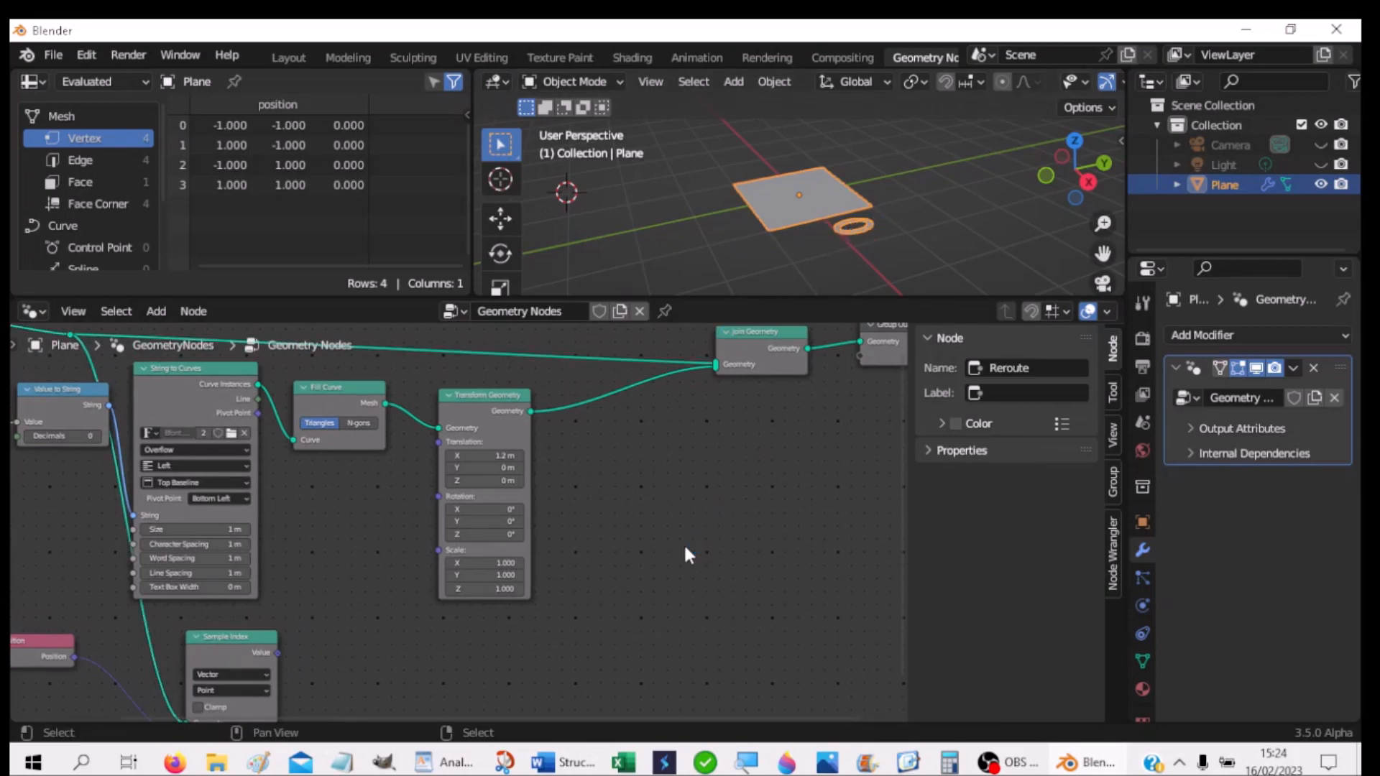
{"action": "key", "text": "shift+a"}
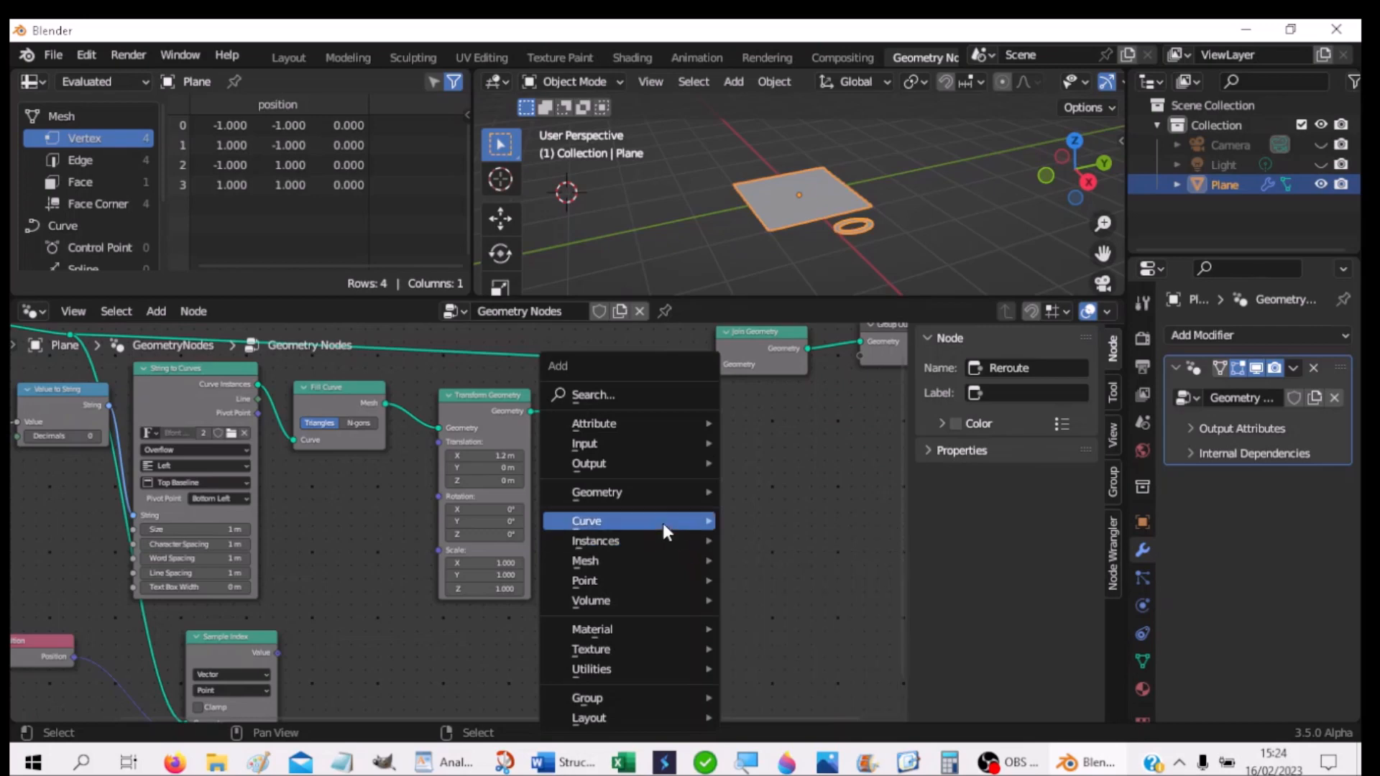
{"action": "mouse_move", "coordinate": [622, 493]}
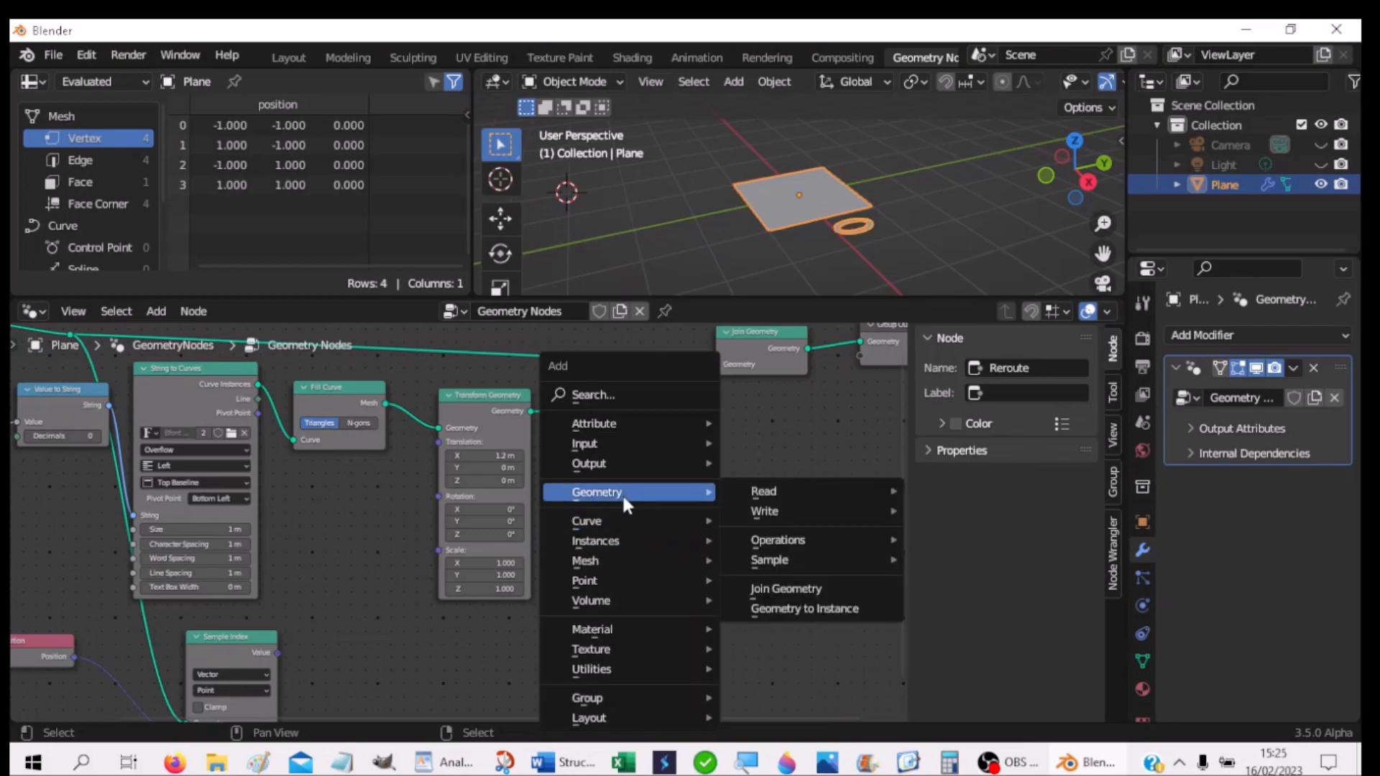
{"action": "mouse_move", "coordinate": [765, 542]}
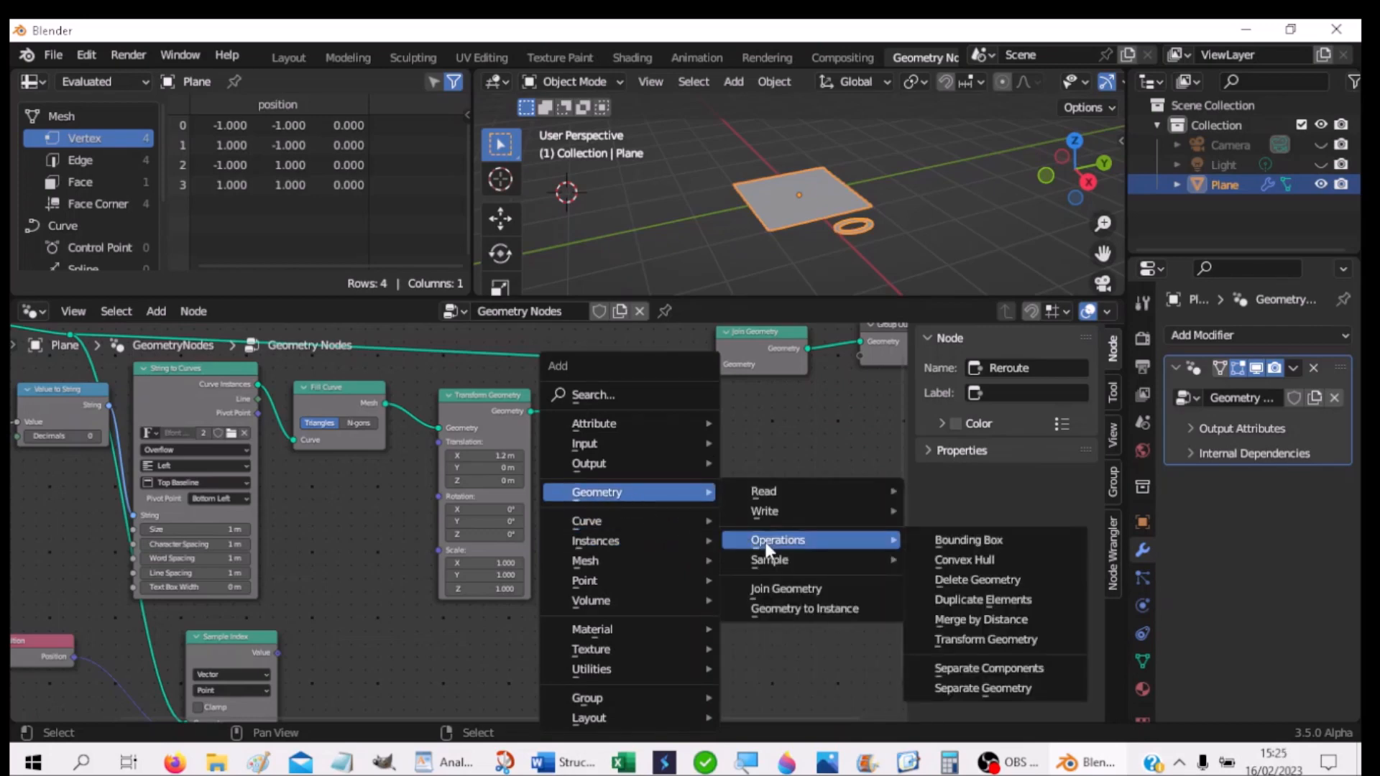
{"action": "mouse_move", "coordinate": [590, 563]}
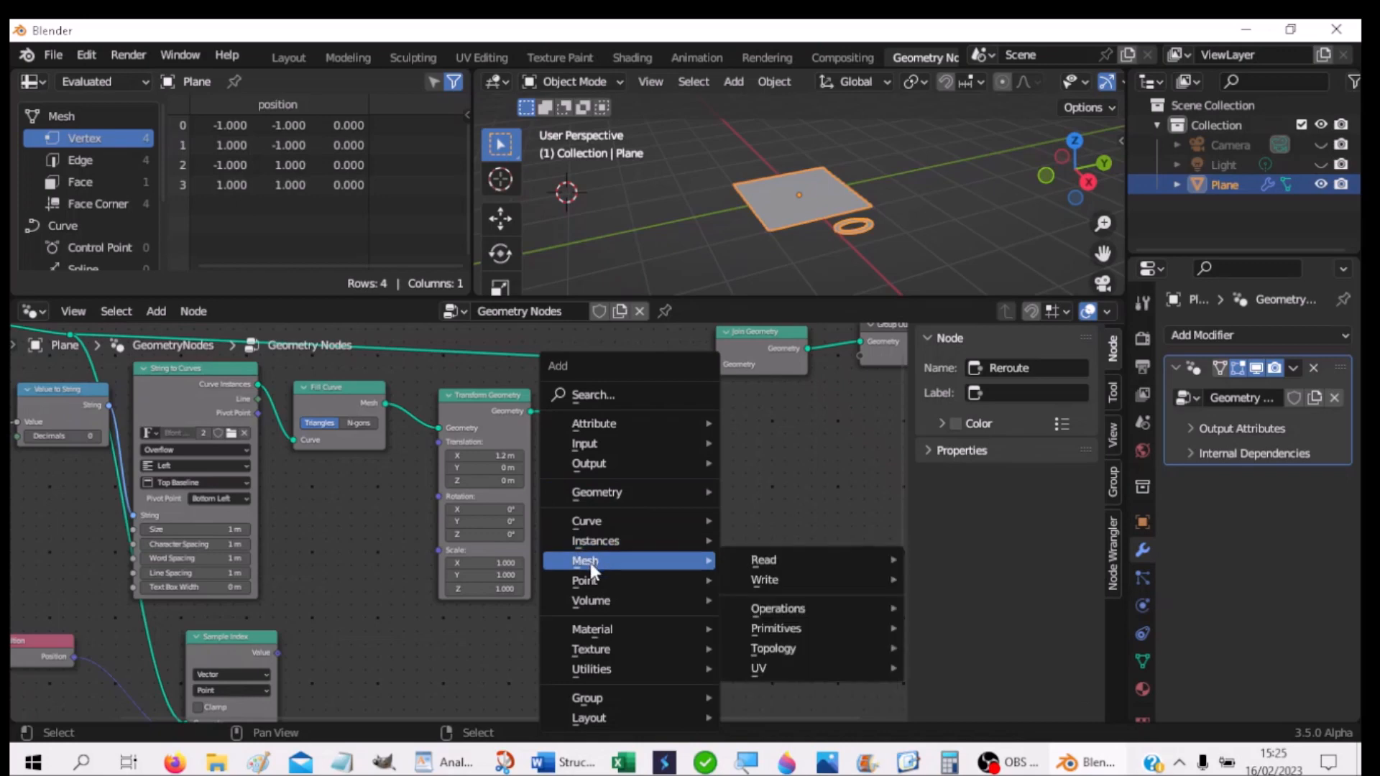
{"action": "left_click", "coordinate": [601, 395]}
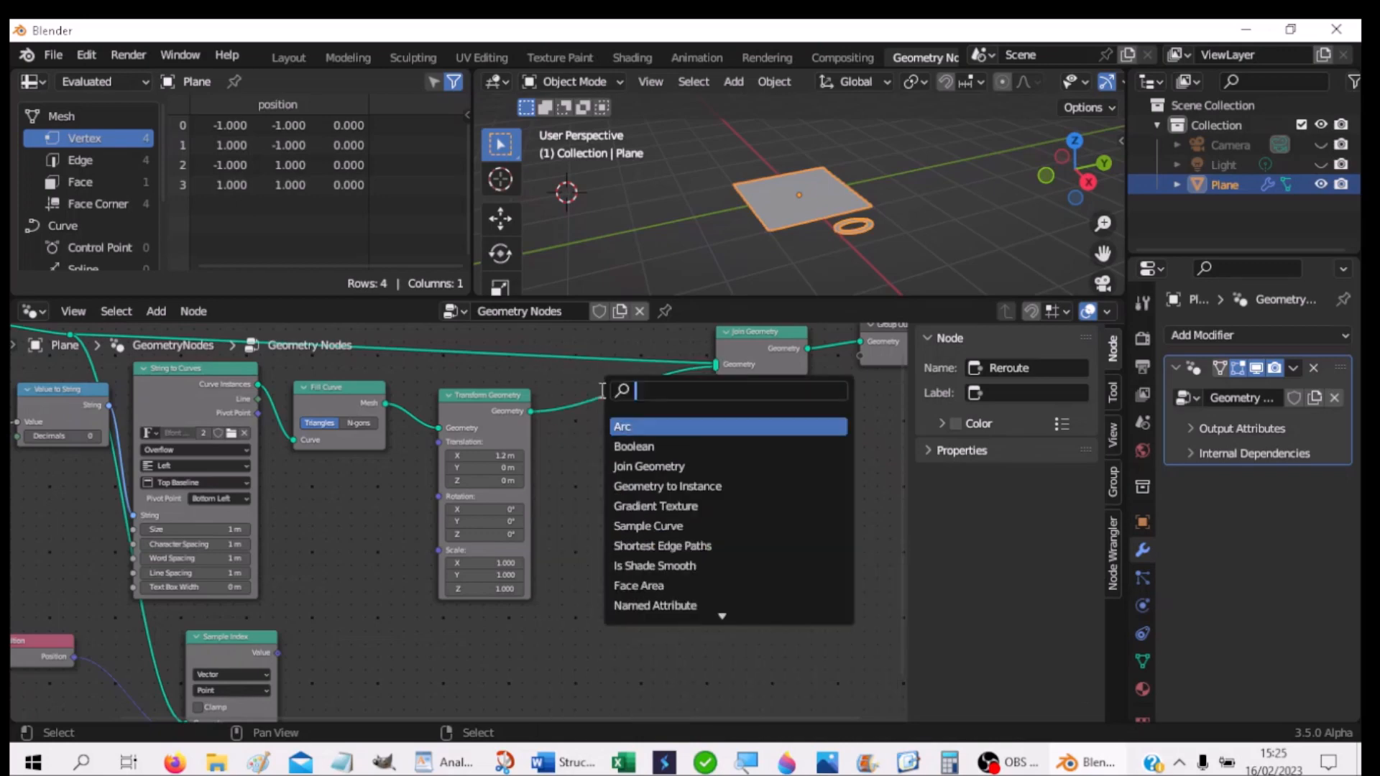
{"action": "type", "text": "set"}
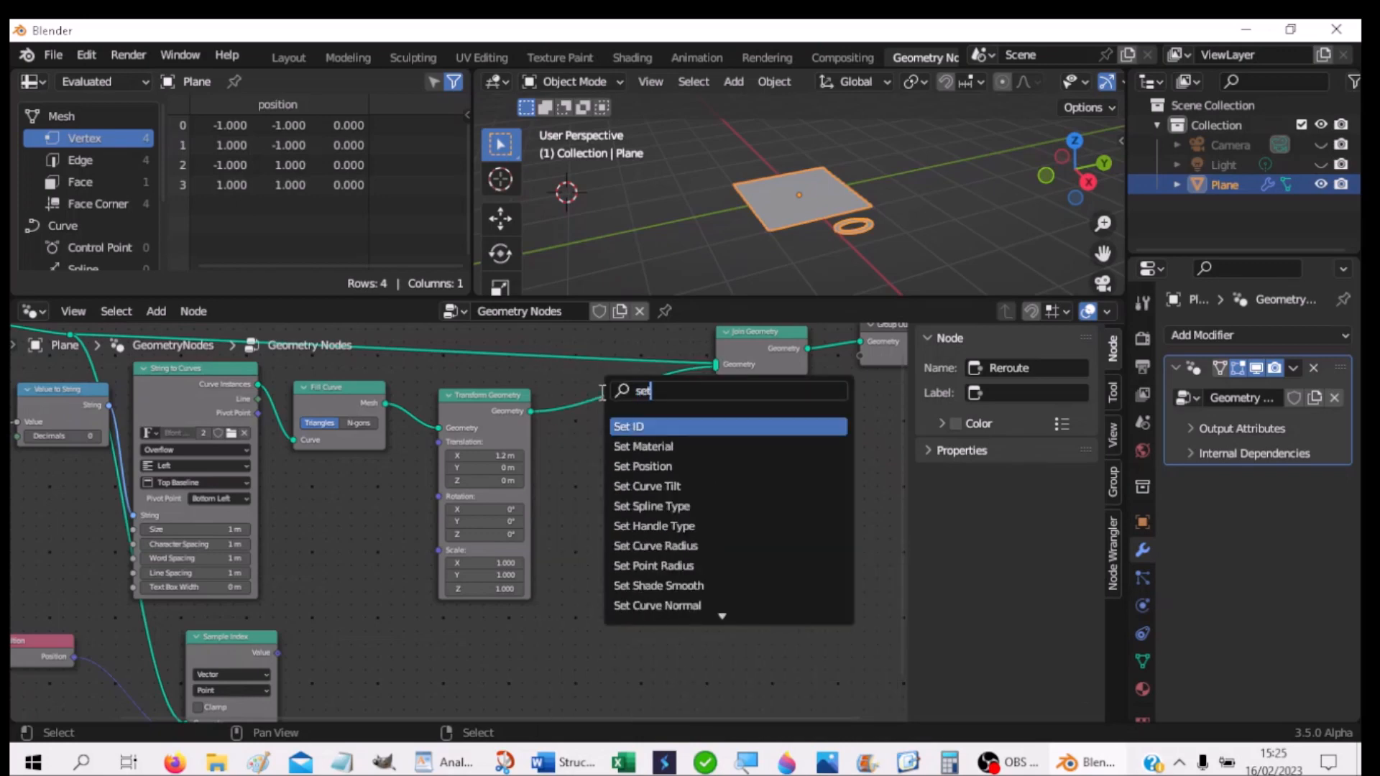
{"action": "type", "text": " Po"}
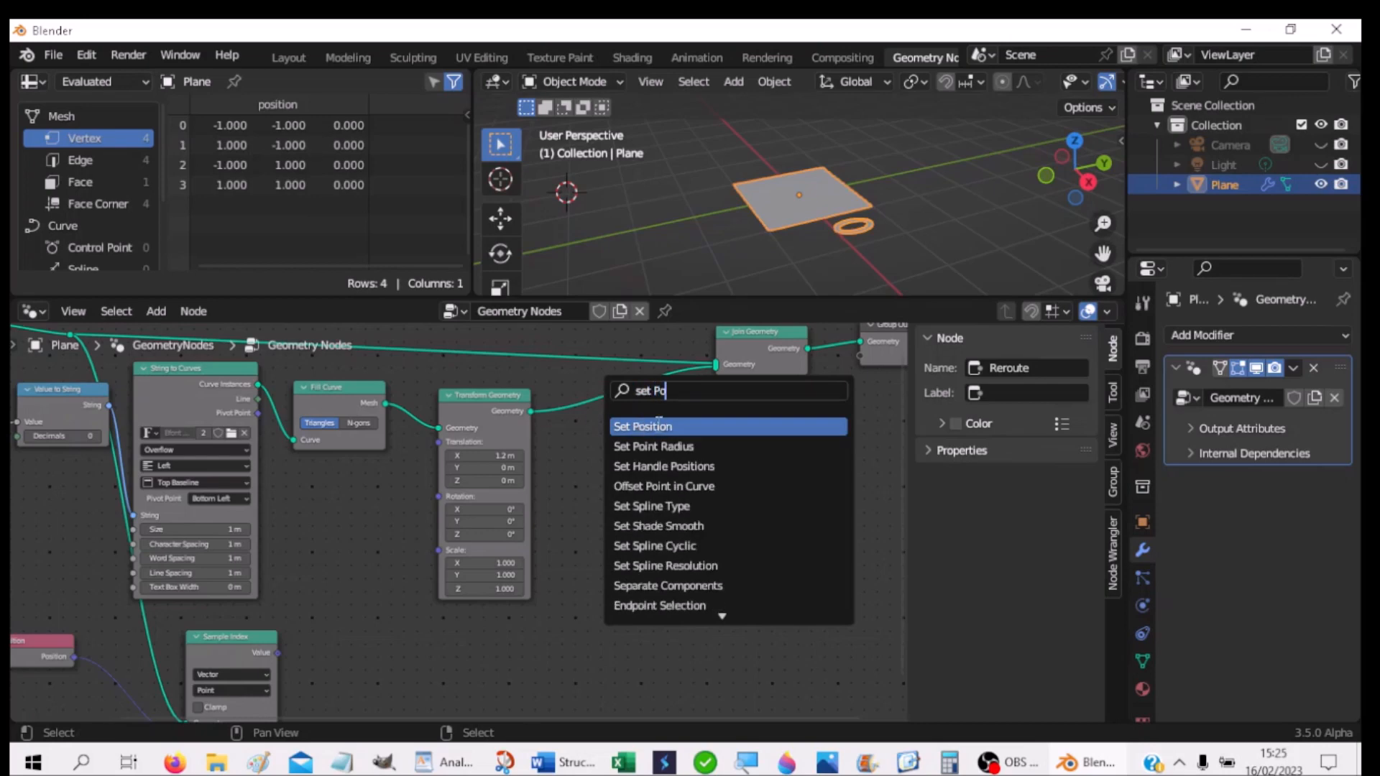
{"action": "left_click", "coordinate": [686, 427]}
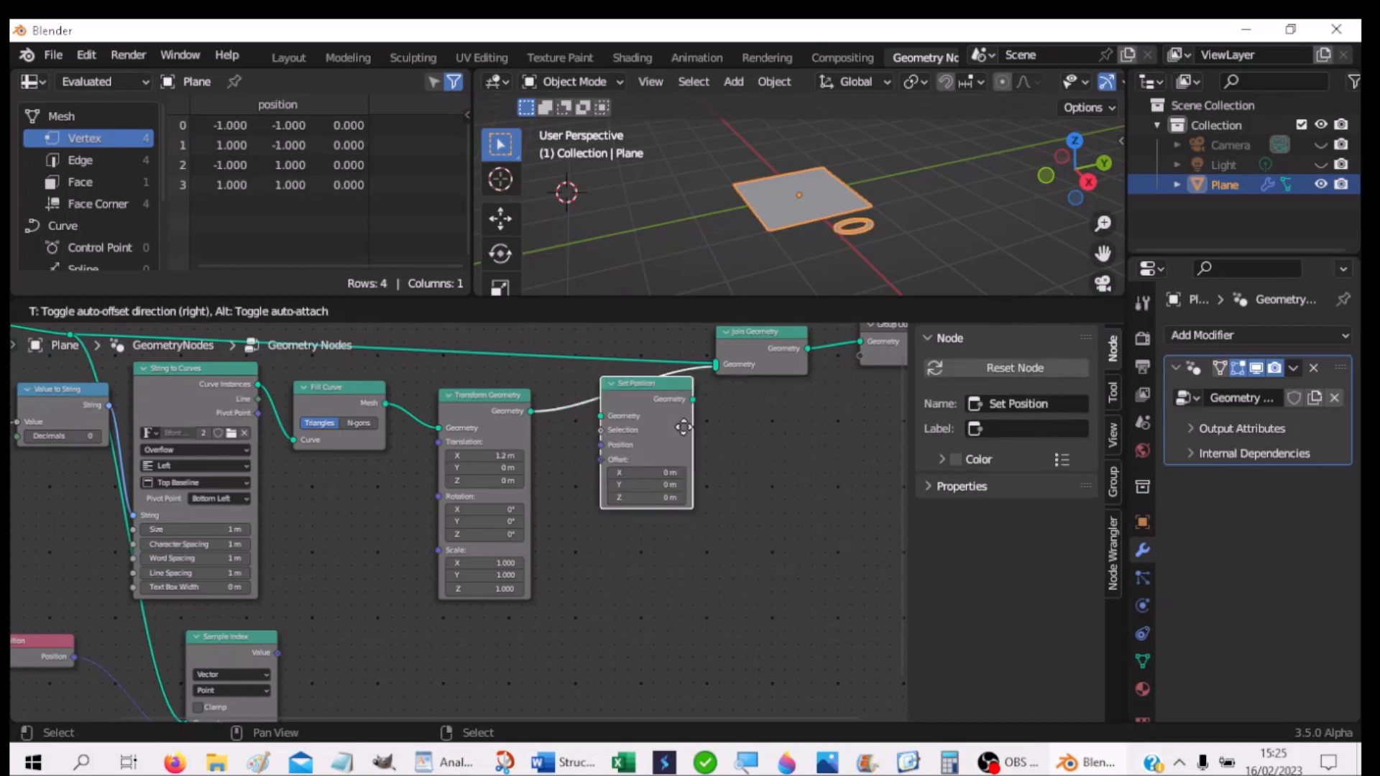
{"action": "left_click", "coordinate": [701, 559]}
Step: Link the Transform Geometry output to Set Position's Geometry input and the Sample Index Value output to its Offset input
{"action": "left_click_drag", "start_coordinate": [532, 411], "coordinate": [551, 428]}
{"action": "left_click_drag", "start_coordinate": [590, 480], "coordinate": [621, 543]}
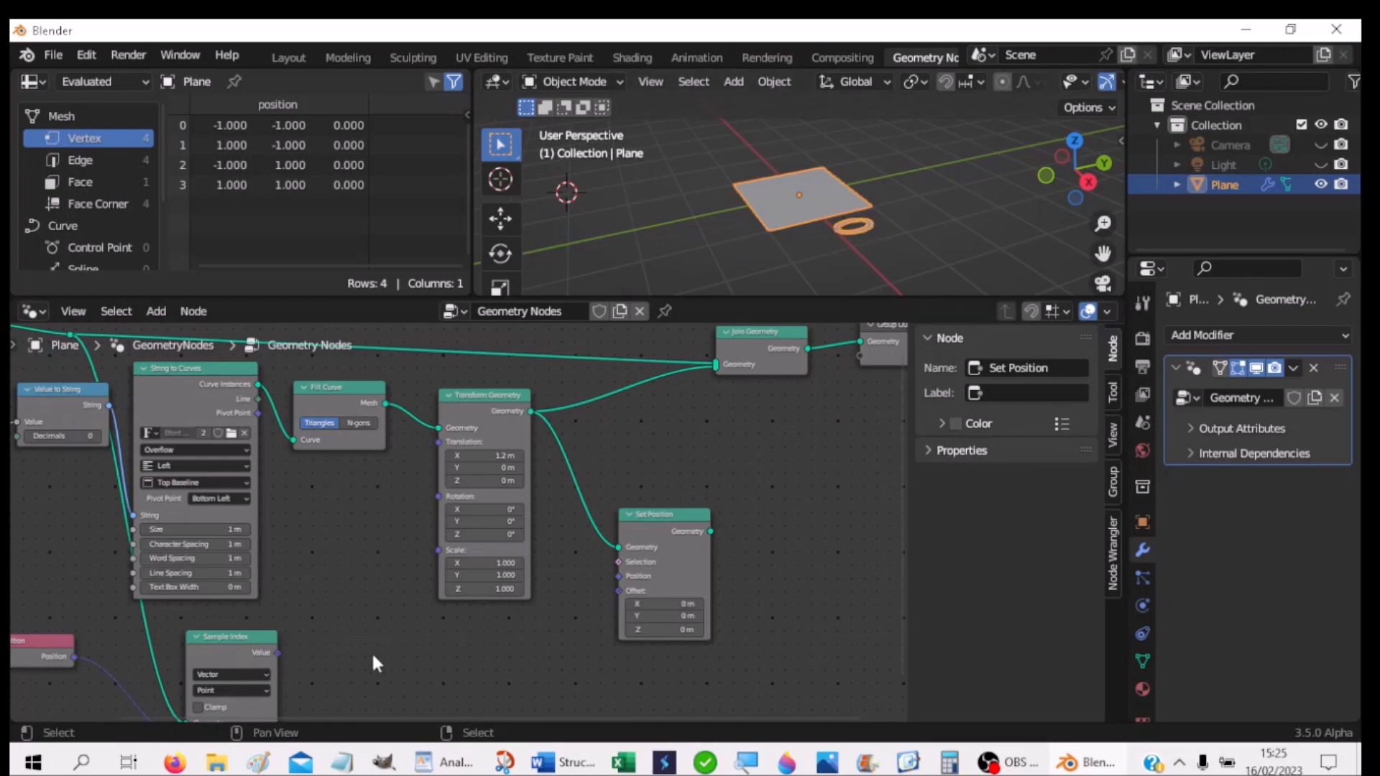
{"action": "left_click_drag", "start_coordinate": [280, 651], "coordinate": [452, 644]}
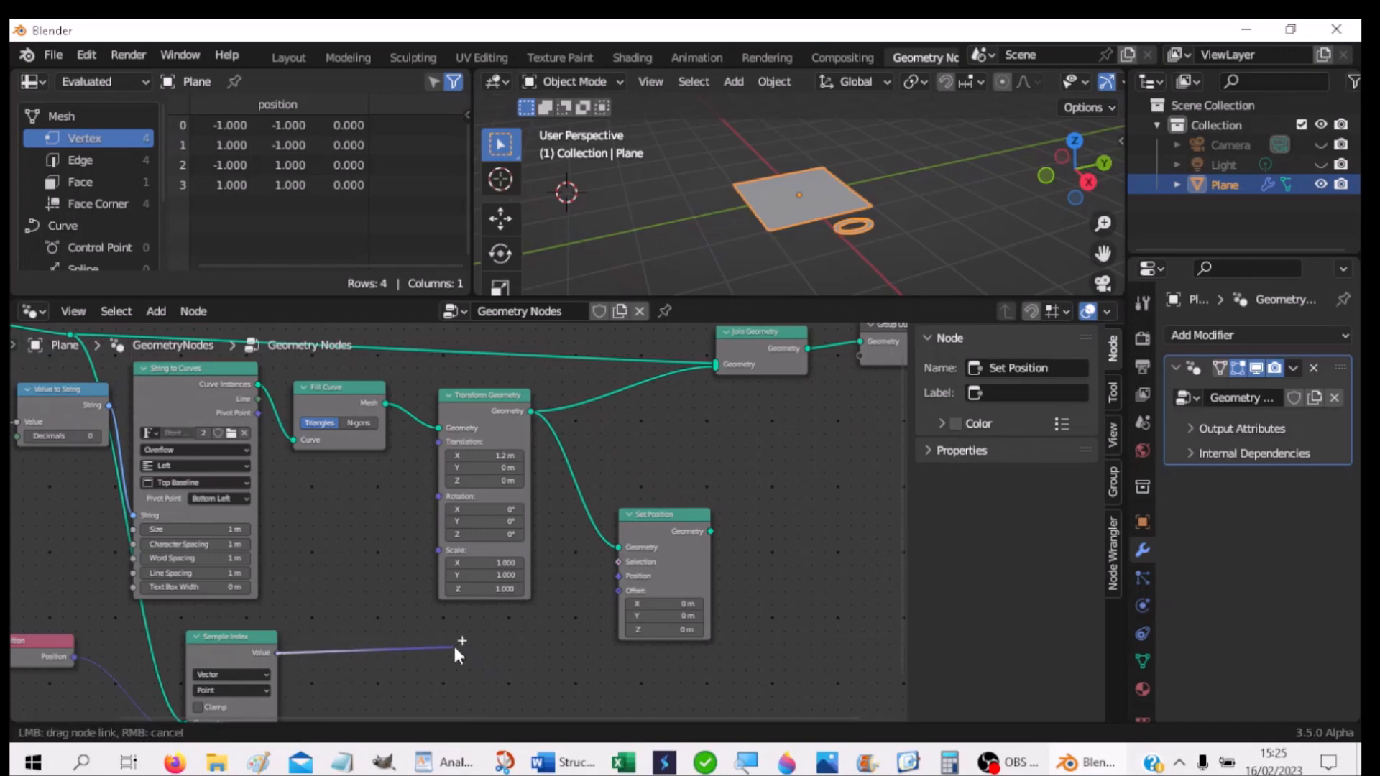
{"action": "left_click_drag", "start_coordinate": [455, 647], "coordinate": [616, 595]}
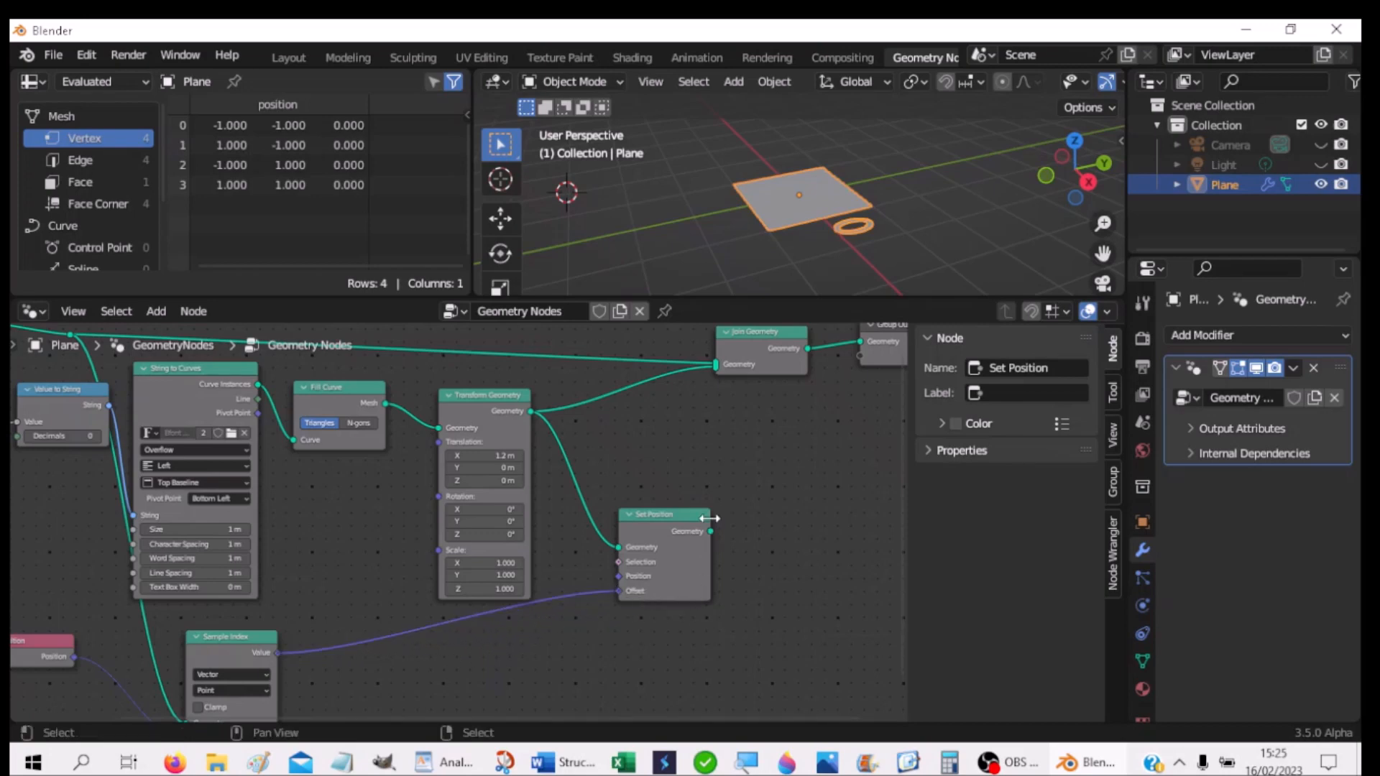
Step: Connect the Set Position output to Join Geometry and cut the direct link from Transform Geometry to Join Geometry
{"action": "left_click_drag", "start_coordinate": [711, 530], "coordinate": [711, 368]}
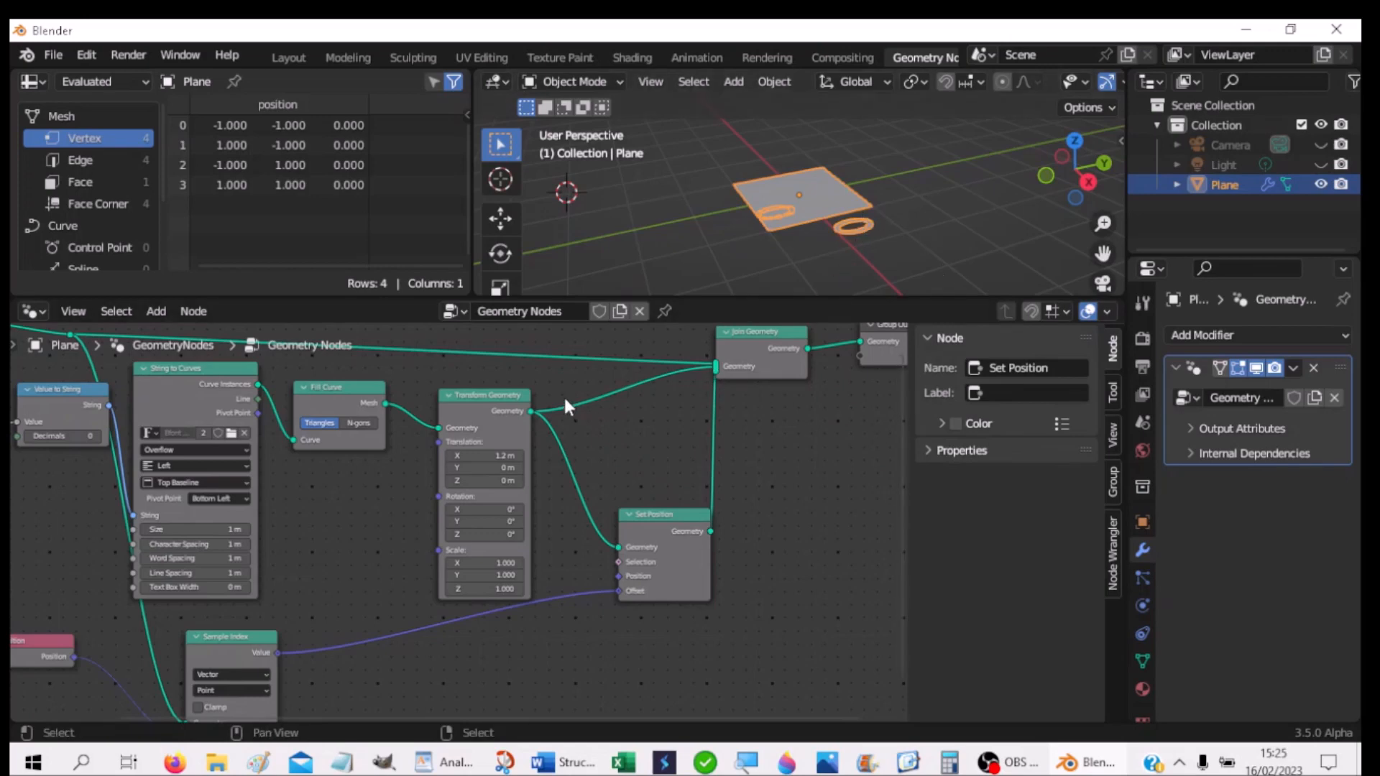
{"action": "right_click_drag", "start_coordinate": [573, 390], "coordinate": [606, 420], "text": "ctrl"}
Step: Set the Transform Geometry node's translation to 2.2 m in X and 0 m in Y
{"action": "middle_click_drag", "start_coordinate": [805, 269], "coordinate": [951, 291]}
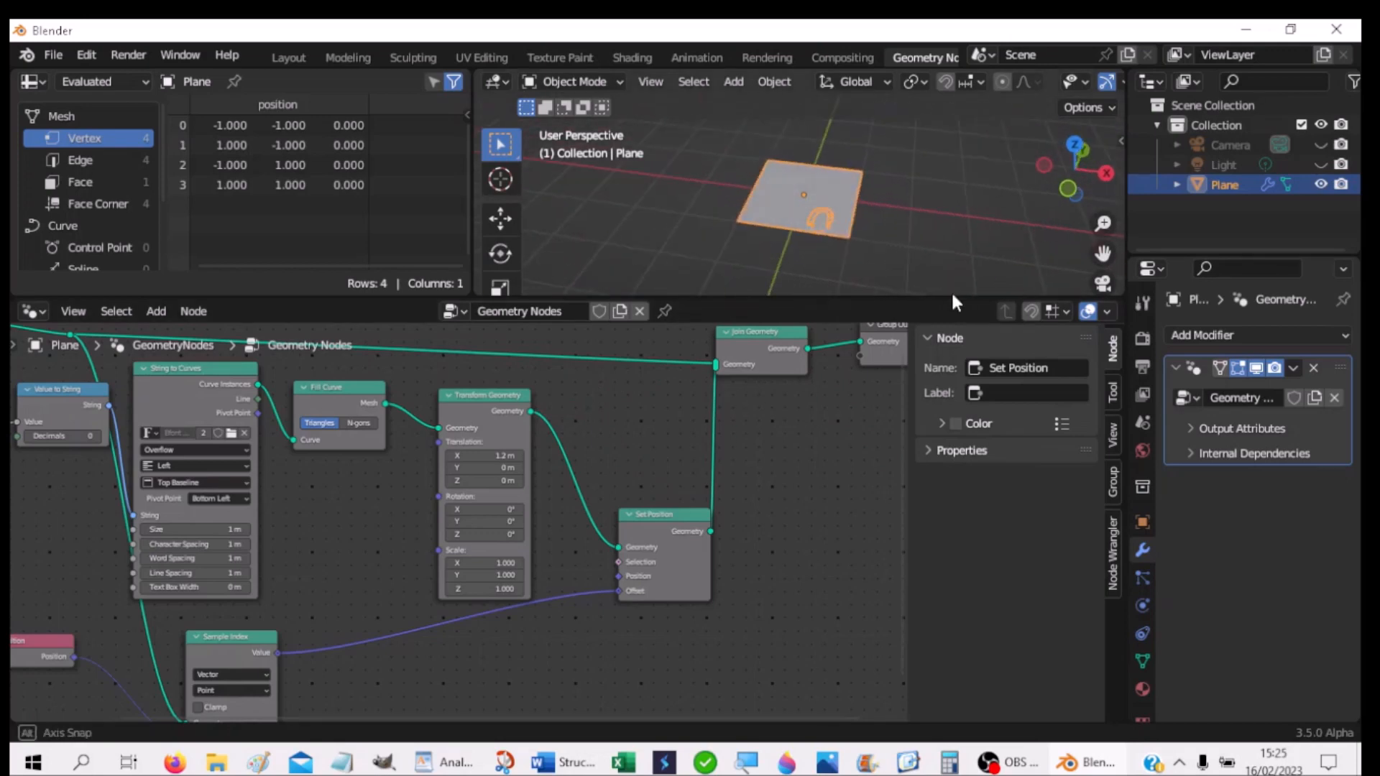
{"action": "mouse_move", "coordinate": [505, 456]}
{"action": "left_mouse_down"}
{"action": "mouse_move", "coordinate": [504, 468]}
{"action": "mouse_move", "coordinate": [546, 468]}
{"action": "mouse_move", "coordinate": [504, 456]}
{"action": "left_mouse_up"}
{"action": "left_click", "coordinate": [504, 456]}
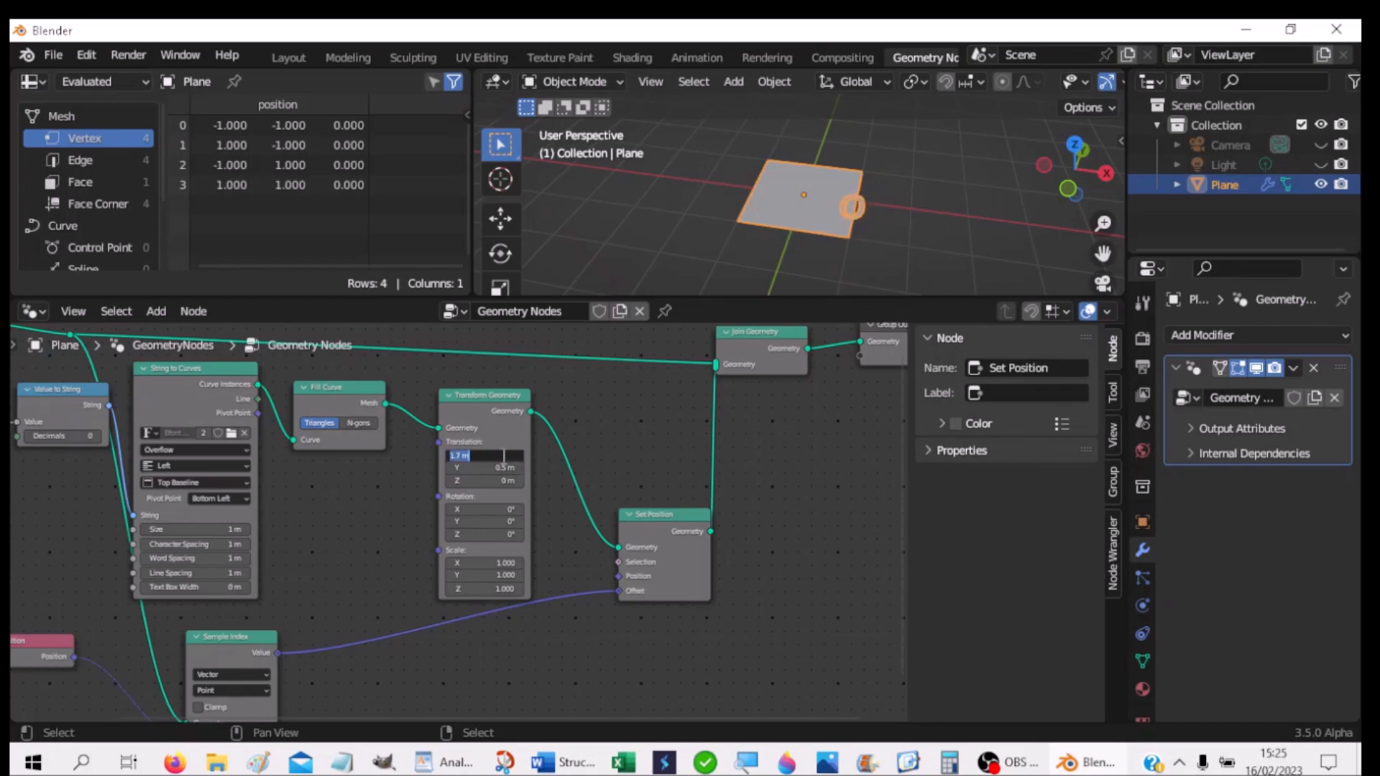
{"action": "key", "text": "Return"}
{"action": "left_click", "coordinate": [508, 468]}
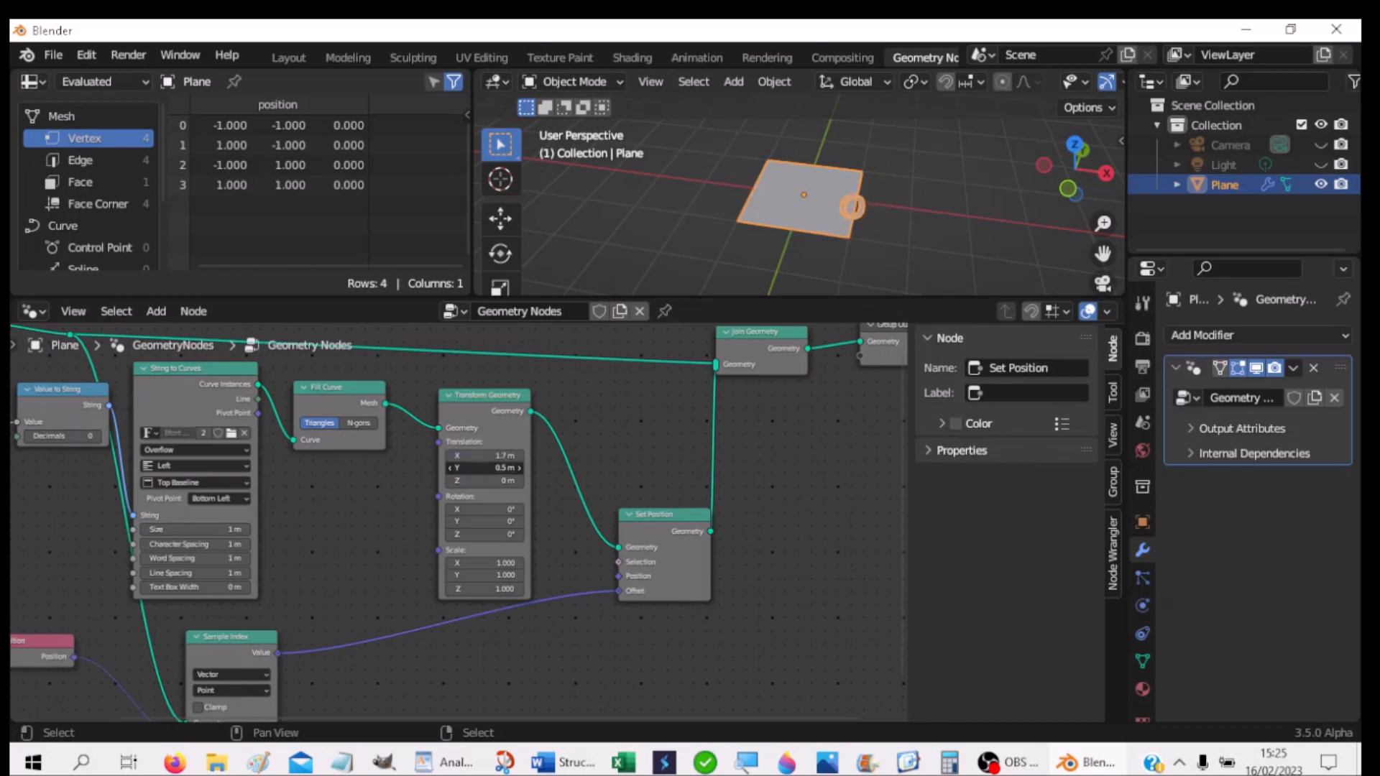
{"action": "type", "text": "0"}
{"action": "key", "text": "Return"}
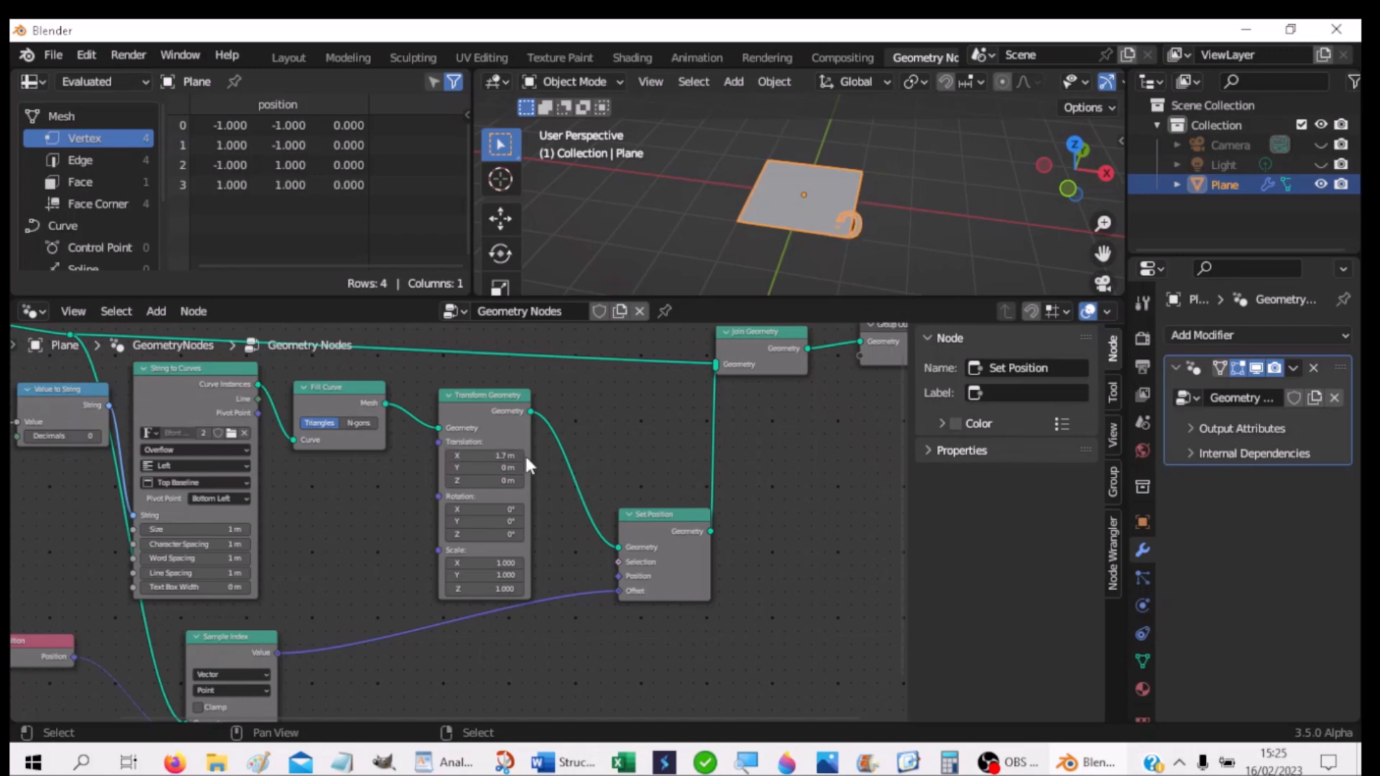
{"action": "left_click", "coordinate": [521, 455]}
{"action": "left_click", "coordinate": [521, 455]}
{"action": "left_click", "coordinate": [521, 455]}
{"action": "left_click", "coordinate": [520, 455]}
{"action": "left_click", "coordinate": [521, 455]}
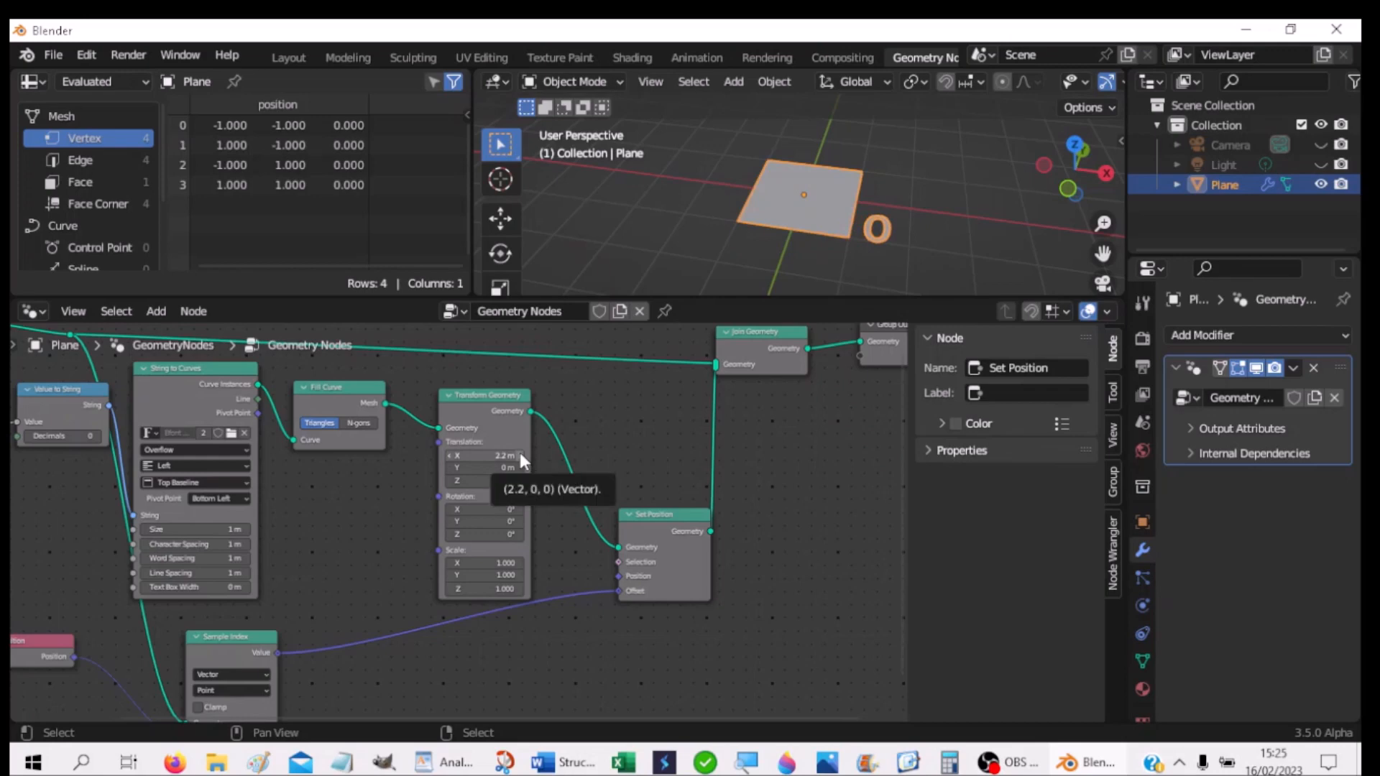
Step: Set the Transform Geometry node's X rotation to about 74.8° to tilt the text upright
{"action": "middle_click_drag", "start_coordinate": [501, 645], "coordinate": [751, 658]}
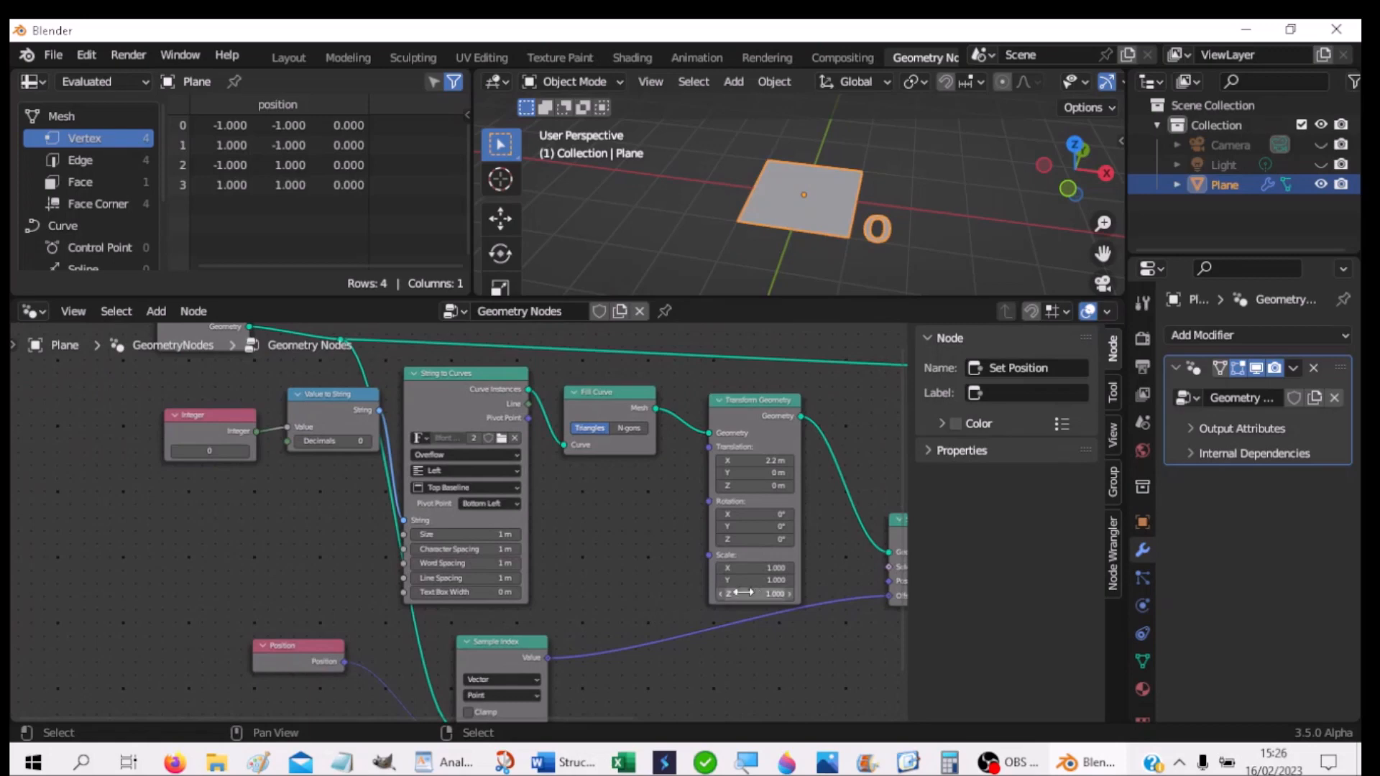
{"action": "left_click", "coordinate": [776, 516]}
{"action": "left_click_drag", "start_coordinate": [776, 516], "coordinate": [852, 516]}
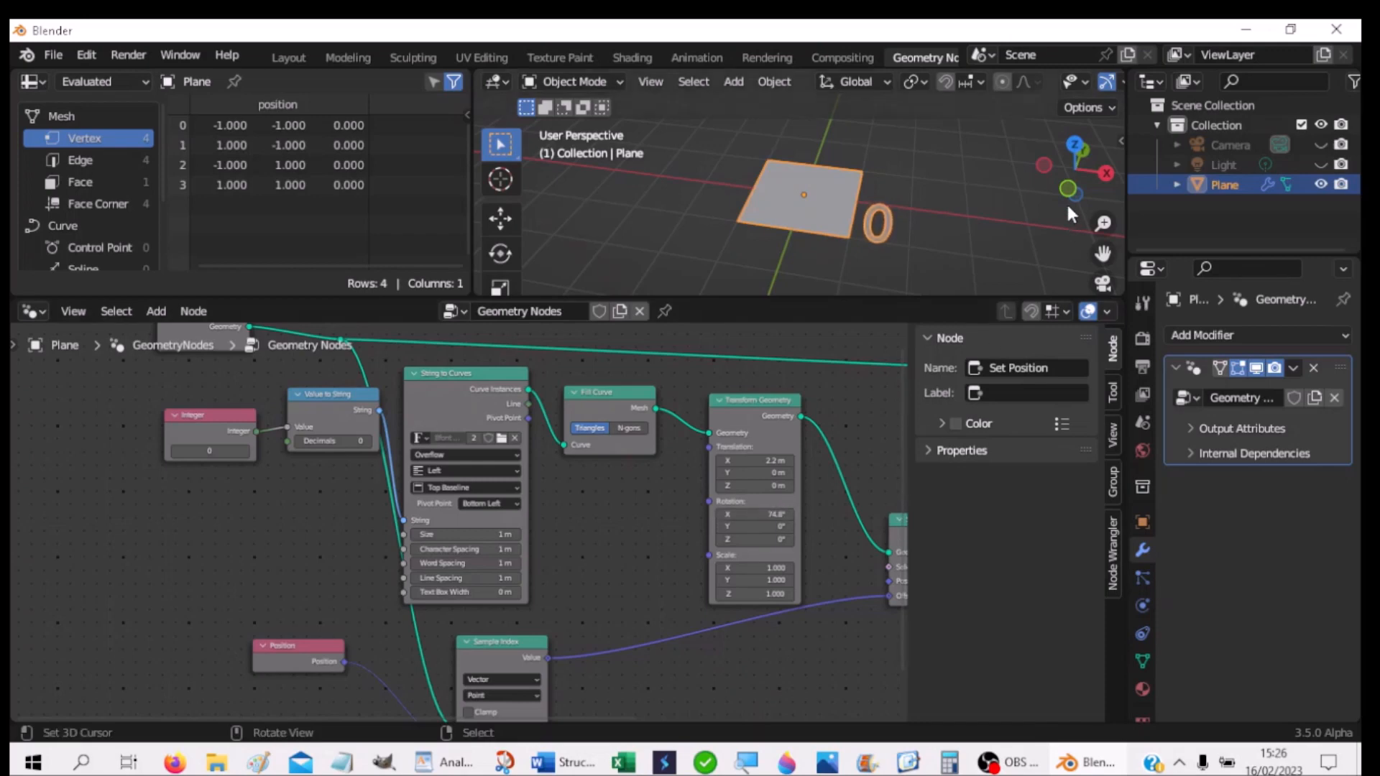
{"action": "middle_click_drag", "start_coordinate": [881, 249], "coordinate": [864, 203]}
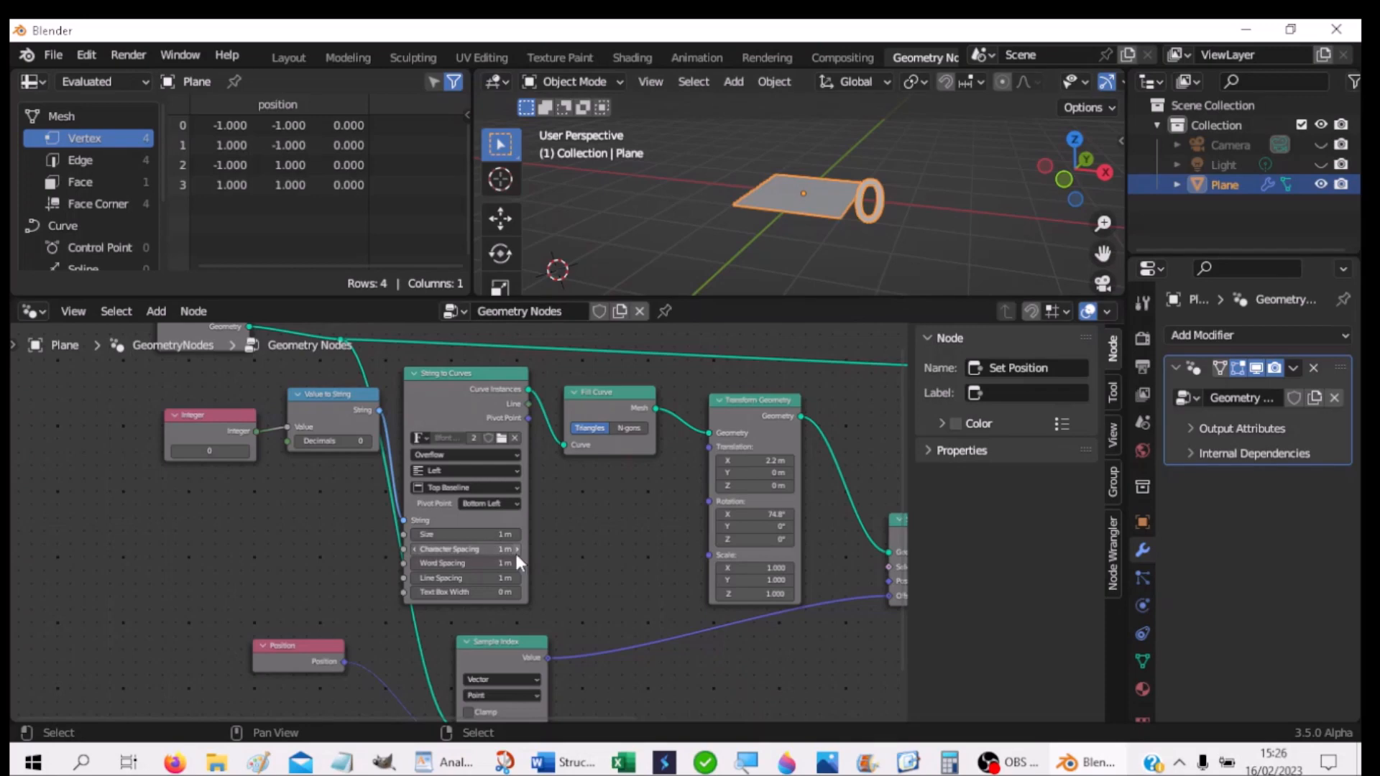
Step: Set the String to Curves node's text size to 0.5 m
{"action": "left_click", "coordinate": [467, 534]}
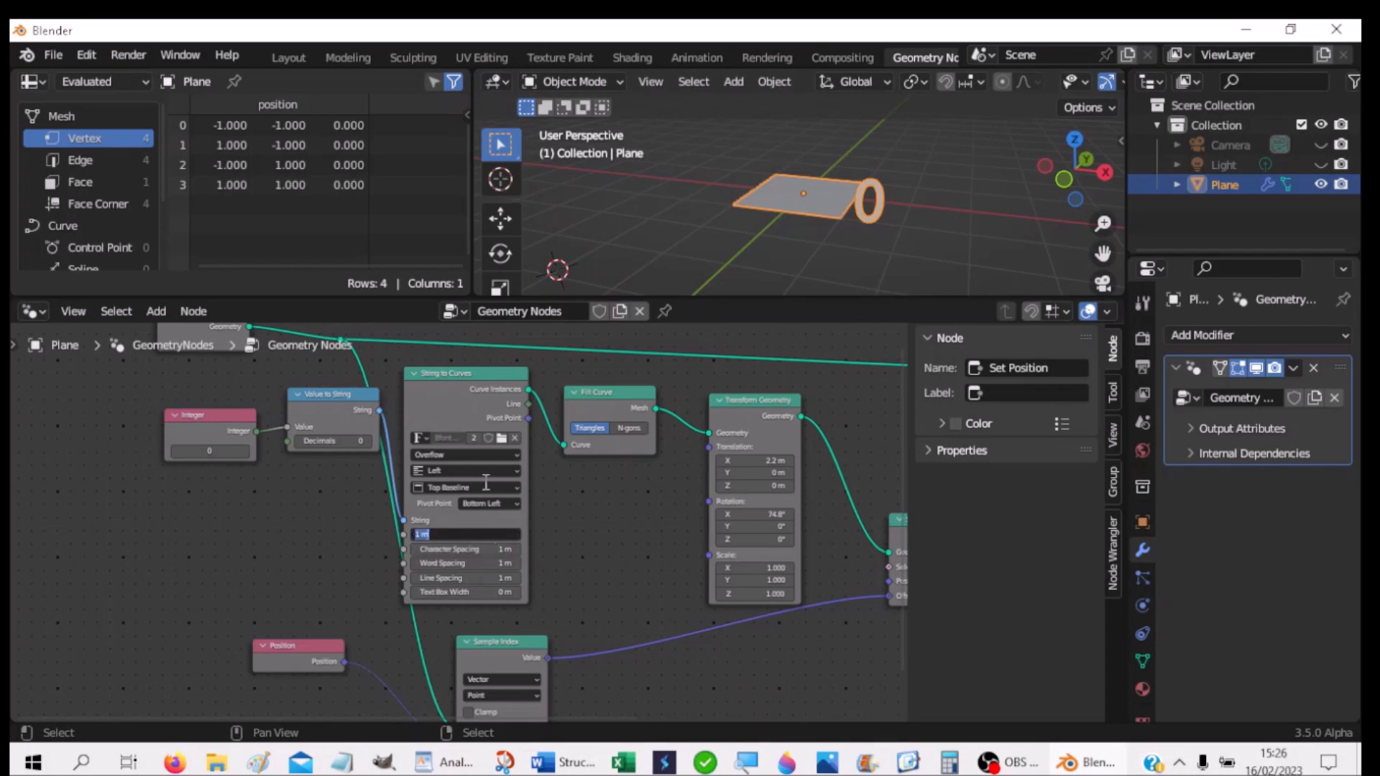
{"action": "type", "text": "0.5"}
{"action": "key", "text": "Return"}
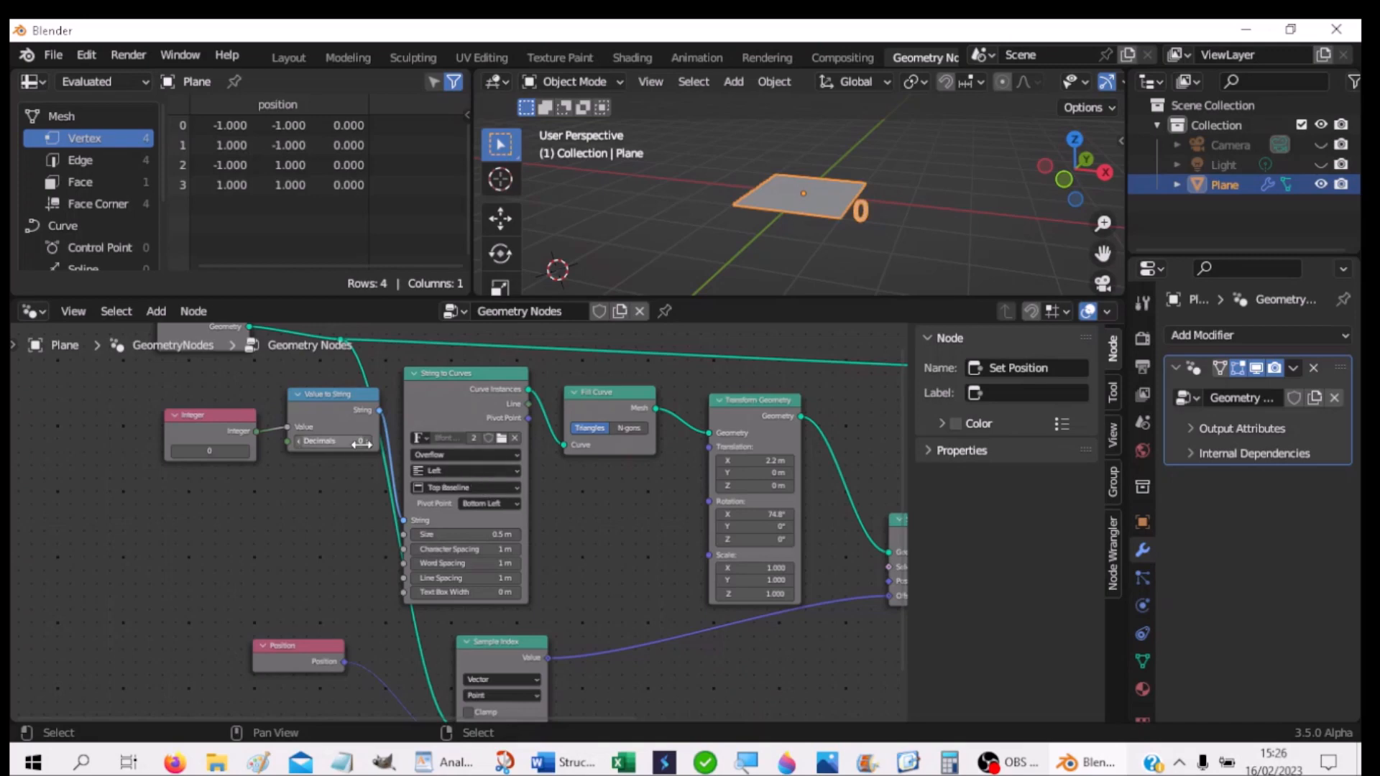
Step: Raise the Integer node's value to 1 and link its output to the Sample Index node's Index input
{"action": "left_click", "coordinate": [248, 455]}
{"action": "middle_click_drag", "start_coordinate": [530, 596], "coordinate": [482, 495]}
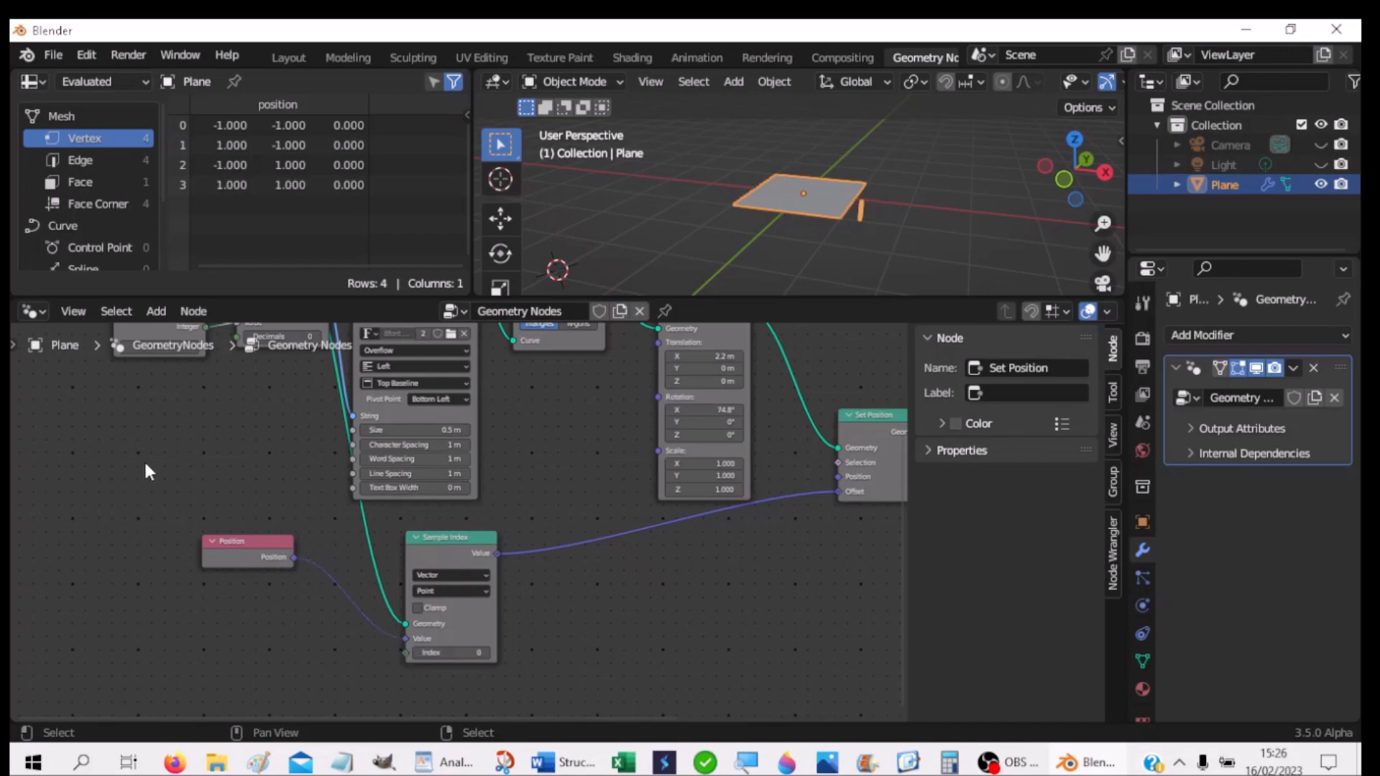
{"action": "middle_click_drag", "start_coordinate": [225, 453], "coordinate": [309, 530]}
{"action": "left_click_drag", "start_coordinate": [259, 414], "coordinate": [511, 586]}
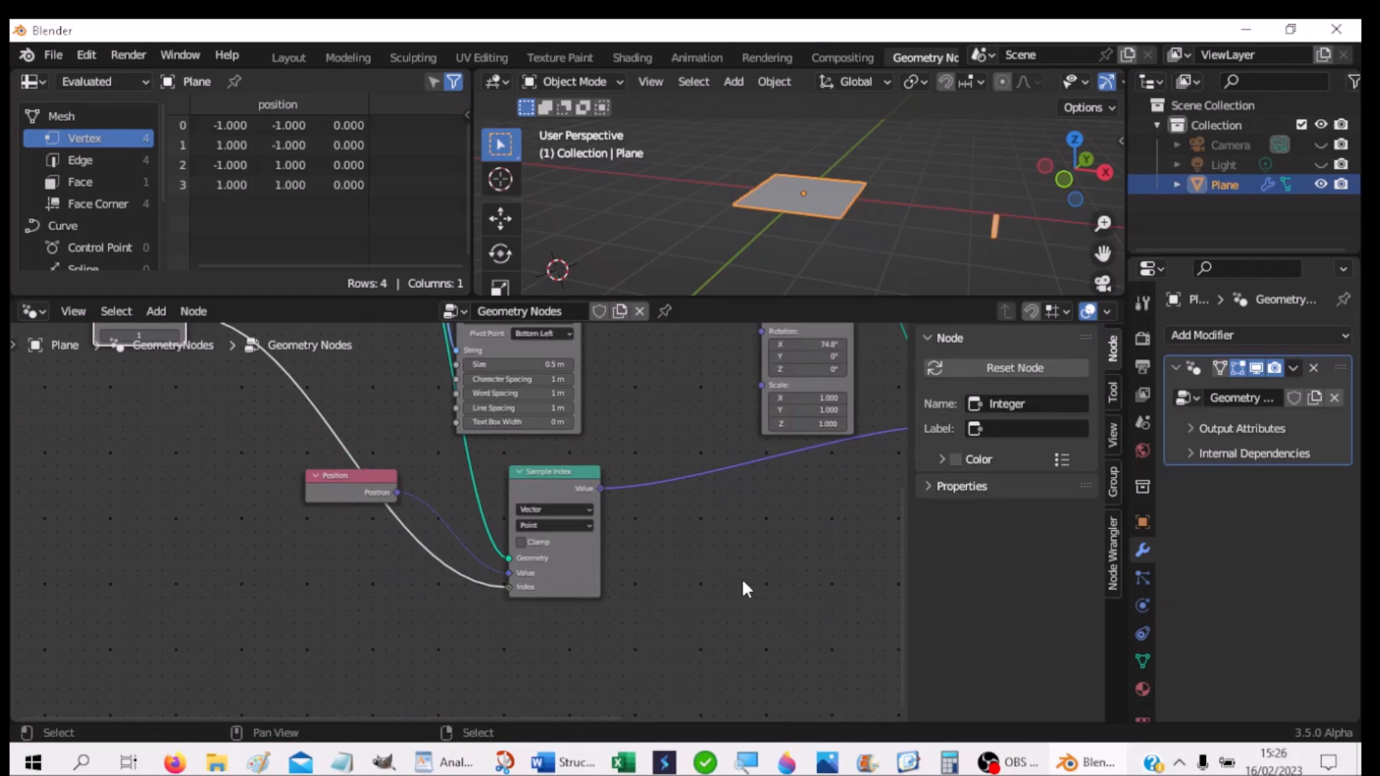
Step: Step the Integer node's value up to 8 to test how the text is placed for each index
{"action": "middle_click_drag", "start_coordinate": [741, 570], "coordinate": [758, 714]}
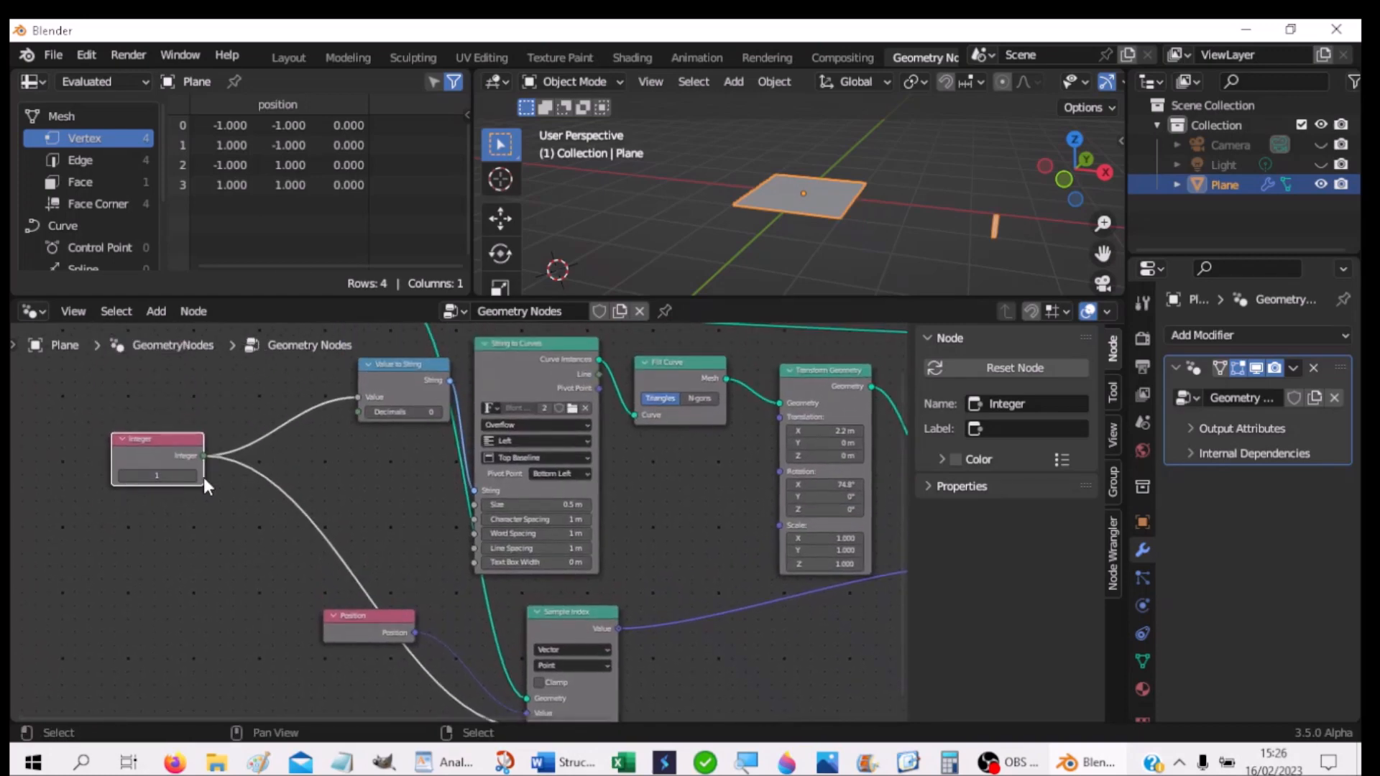
{"action": "left_click", "coordinate": [193, 475]}
{"action": "left_click", "coordinate": [193, 475]}
{"action": "left_click", "coordinate": [194, 475]}
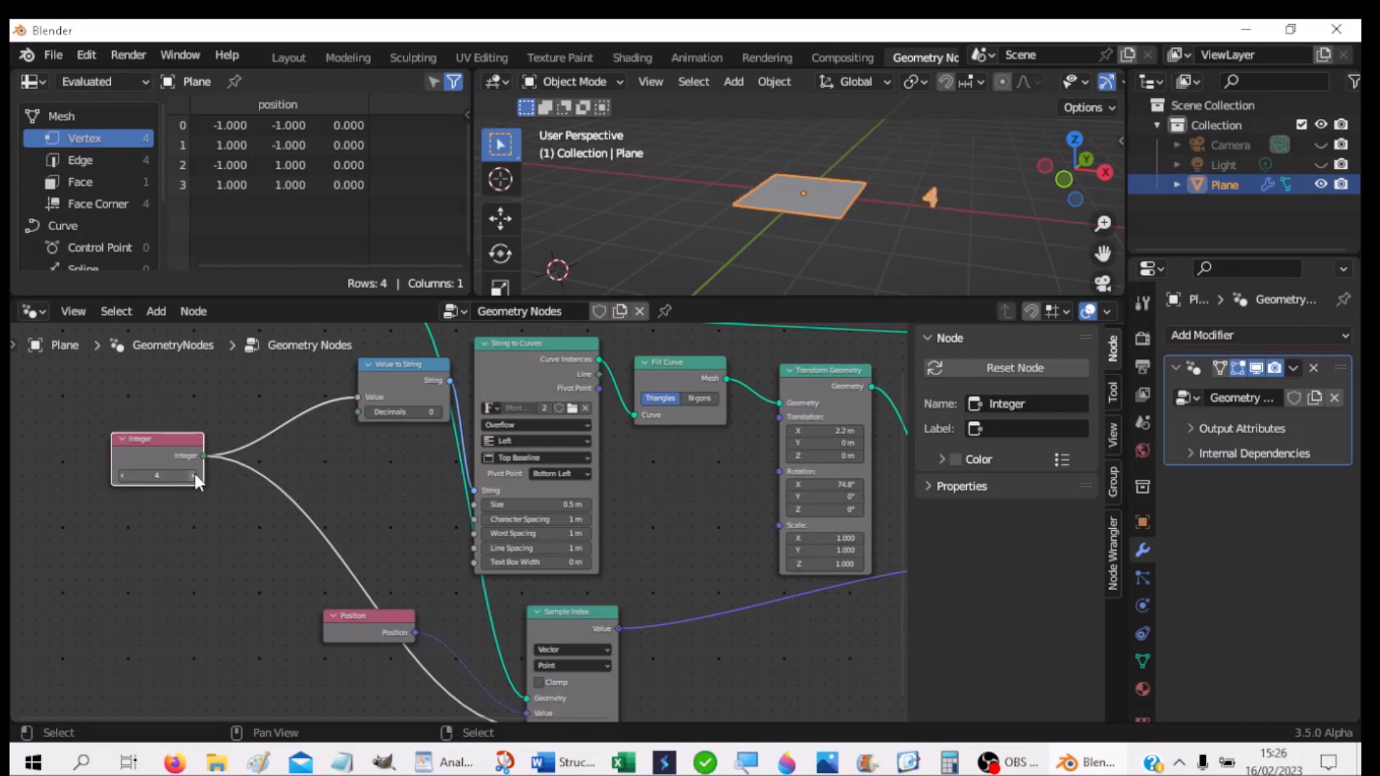
{"action": "left_click", "coordinate": [195, 474]}
{"action": "left_click", "coordinate": [195, 474]}
{"action": "left_click", "coordinate": [195, 474]}
{"action": "left_click", "coordinate": [193, 475]}
{"action": "left_click", "coordinate": [127, 476]}
{"action": "left_click", "coordinate": [134, 486]}
Step: Set the Transform Geometry node's X translation to 0 m
{"action": "left_click", "coordinate": [855, 431]}
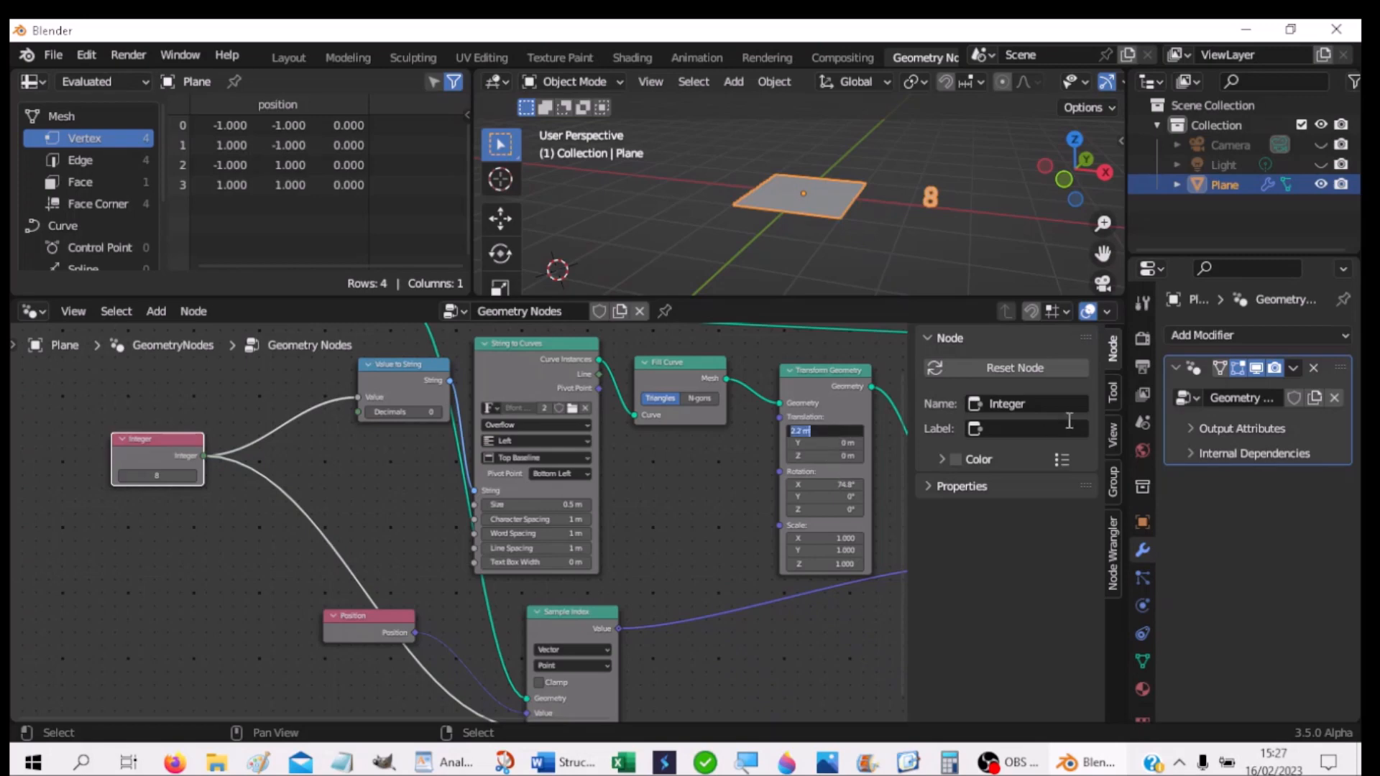
{"action": "type", "text": "0"}
{"action": "key", "text": "Return"}
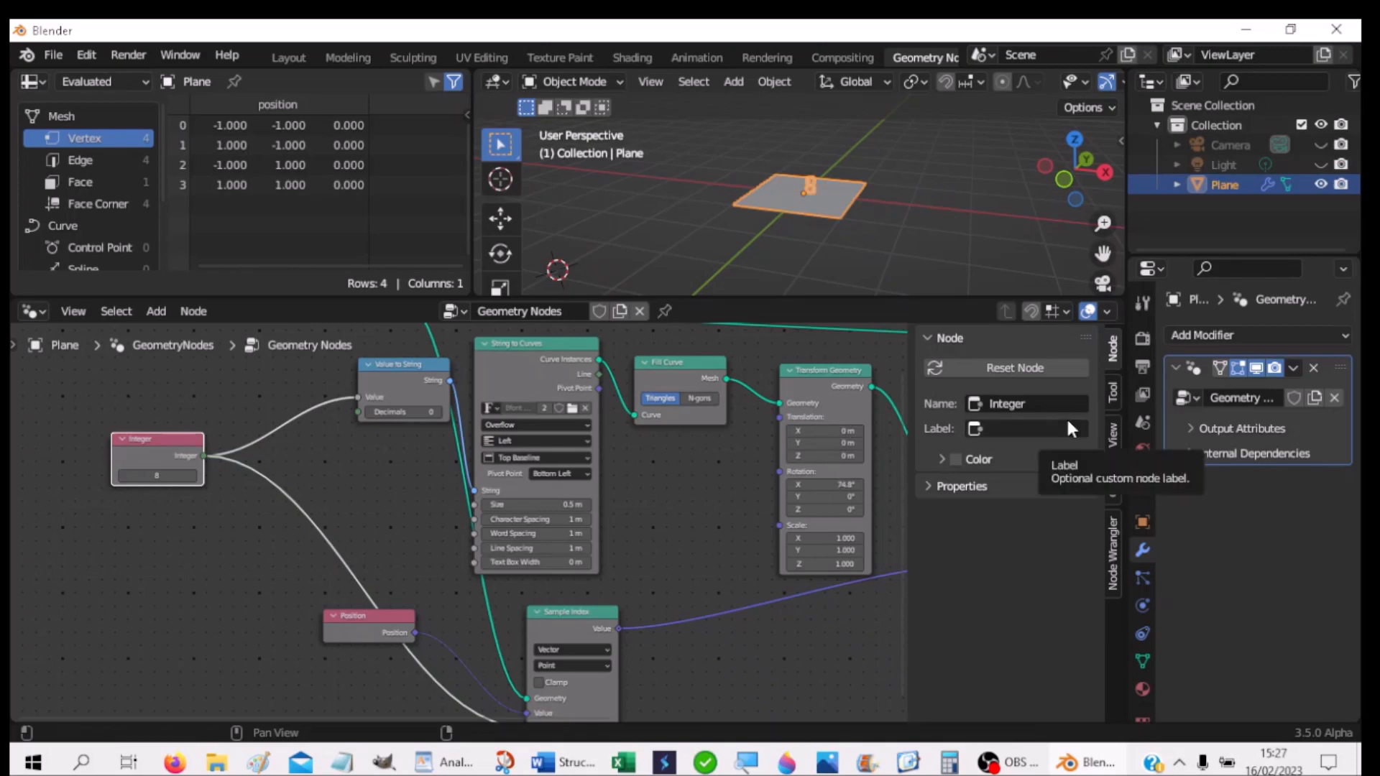
Step: Lower the Integer node's value step by step to 0
{"action": "left_click", "coordinate": [126, 472]}
{"action": "left_click", "coordinate": [126, 472]}
{"action": "left_click", "coordinate": [127, 473]}
{"action": "left_click", "coordinate": [127, 473]}
{"action": "left_click", "coordinate": [126, 472]}
{"action": "left_click", "coordinate": [127, 472]}
{"action": "left_click", "coordinate": [127, 470]}
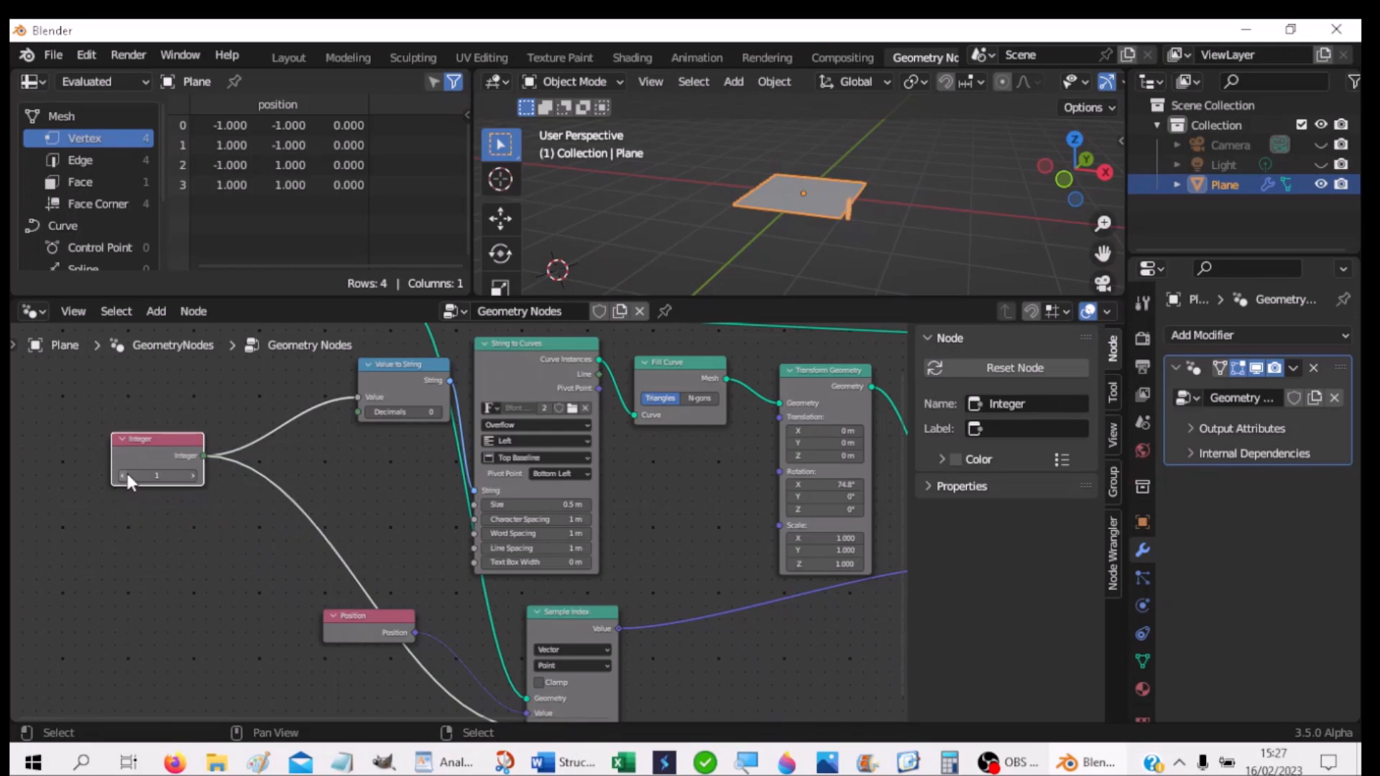
{"action": "left_click", "coordinate": [127, 471]}
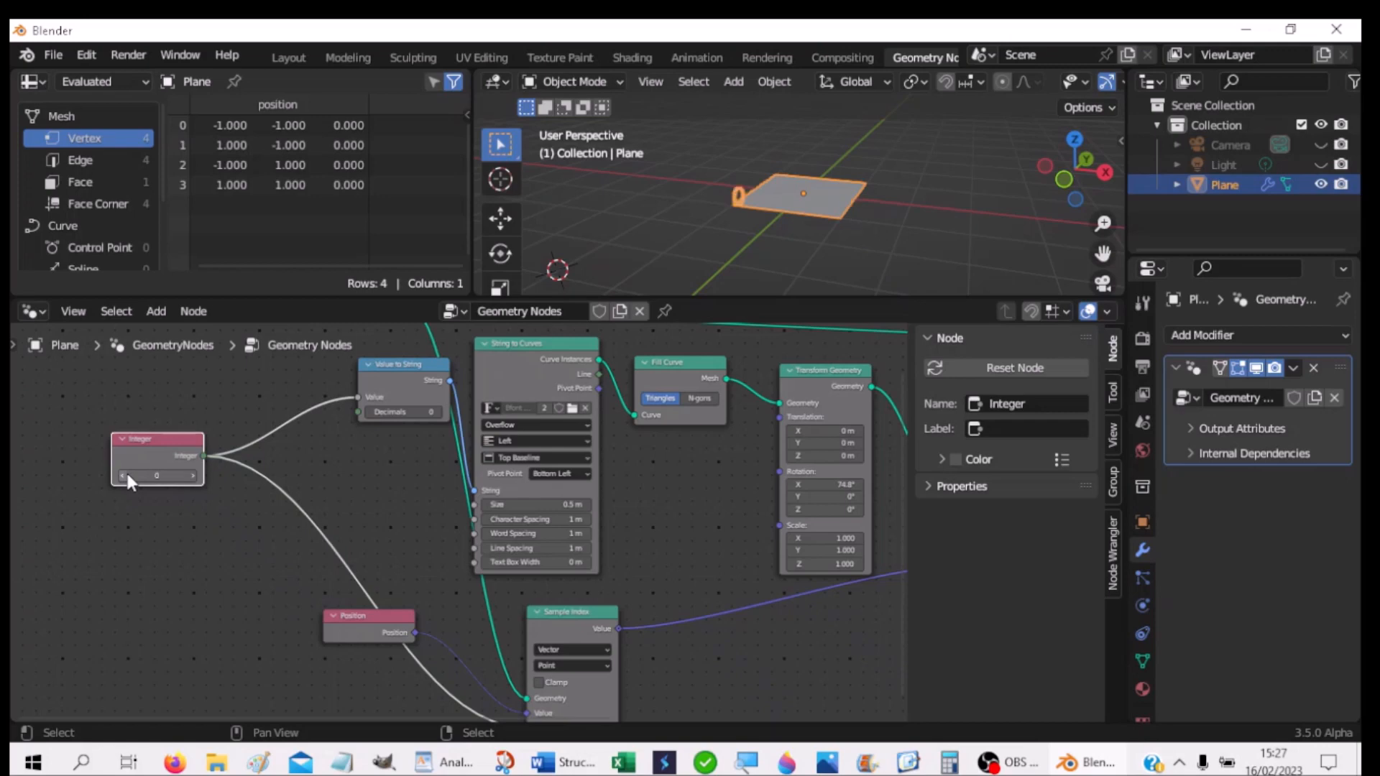
Step: Step the Integer node's value up to 4 and back down to check the number at each plane vertex
{"action": "left_click", "coordinate": [193, 477]}
{"action": "left_click", "coordinate": [193, 477]}
{"action": "left_click", "coordinate": [193, 477]}
{"action": "left_click", "coordinate": [192, 477]}
{"action": "left_click", "coordinate": [124, 476]}
{"action": "left_click", "coordinate": [191, 475]}
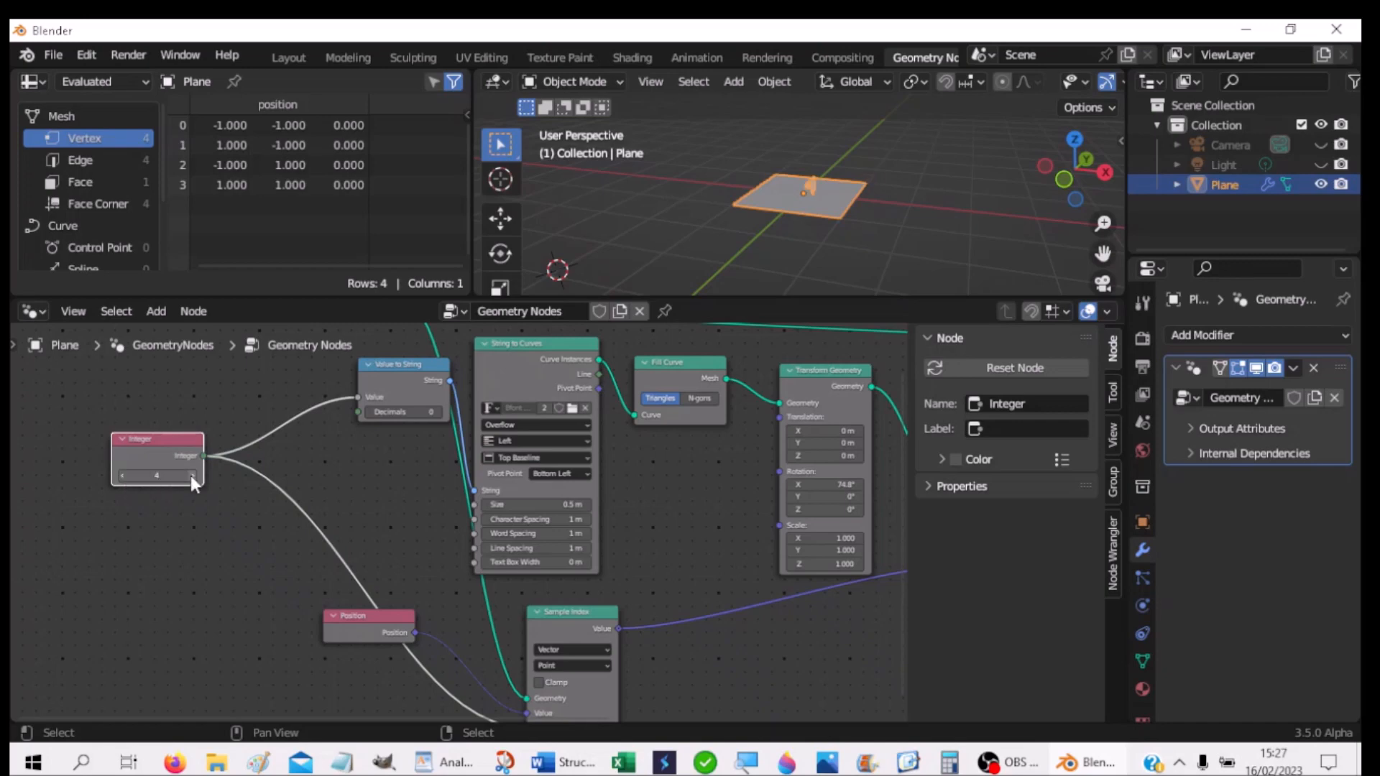
{"action": "left_click", "coordinate": [123, 477]}
{"action": "left_click", "coordinate": [122, 476]}
{"action": "left_click", "coordinate": [123, 479]}
{"action": "middle_click_drag", "start_coordinate": [705, 527], "coordinate": [521, 523]}
{"action": "left_click_drag", "start_coordinate": [237, 611], "coordinate": [69, 605]}
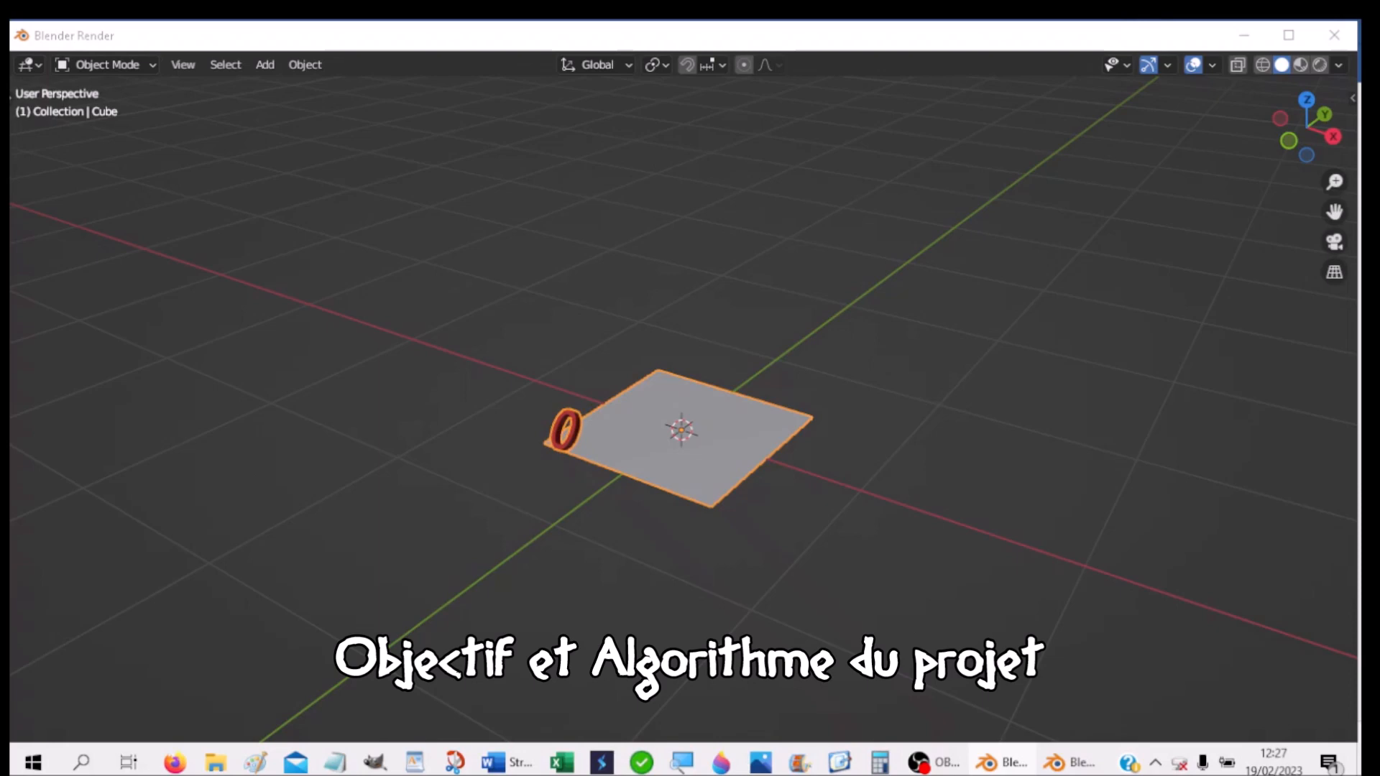
Step: Play the animation that numbers the plane's vertices twice, returning to the first frame after each run
{"action": "key", "text": "space"}
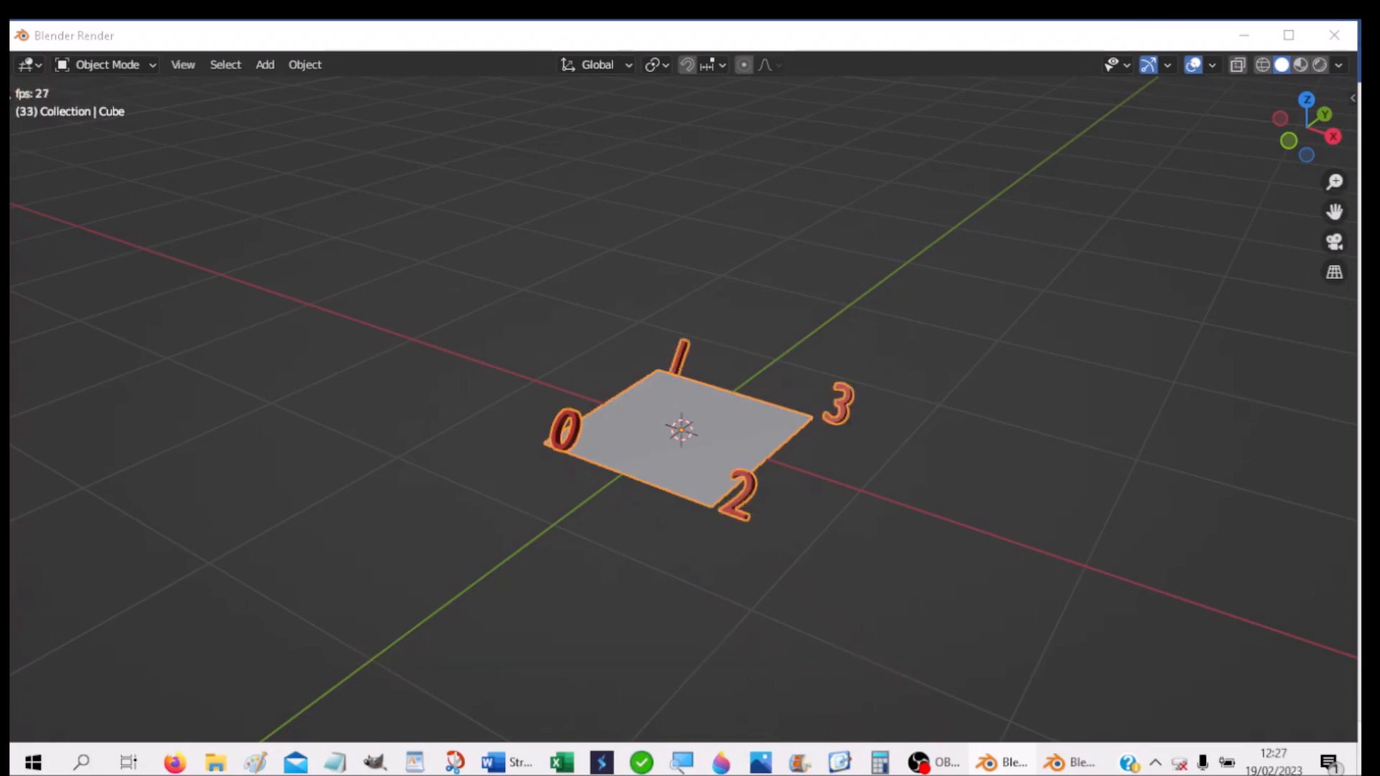
{"action": "key", "text": "space"}
{"action": "key", "text": "shift+Left"}
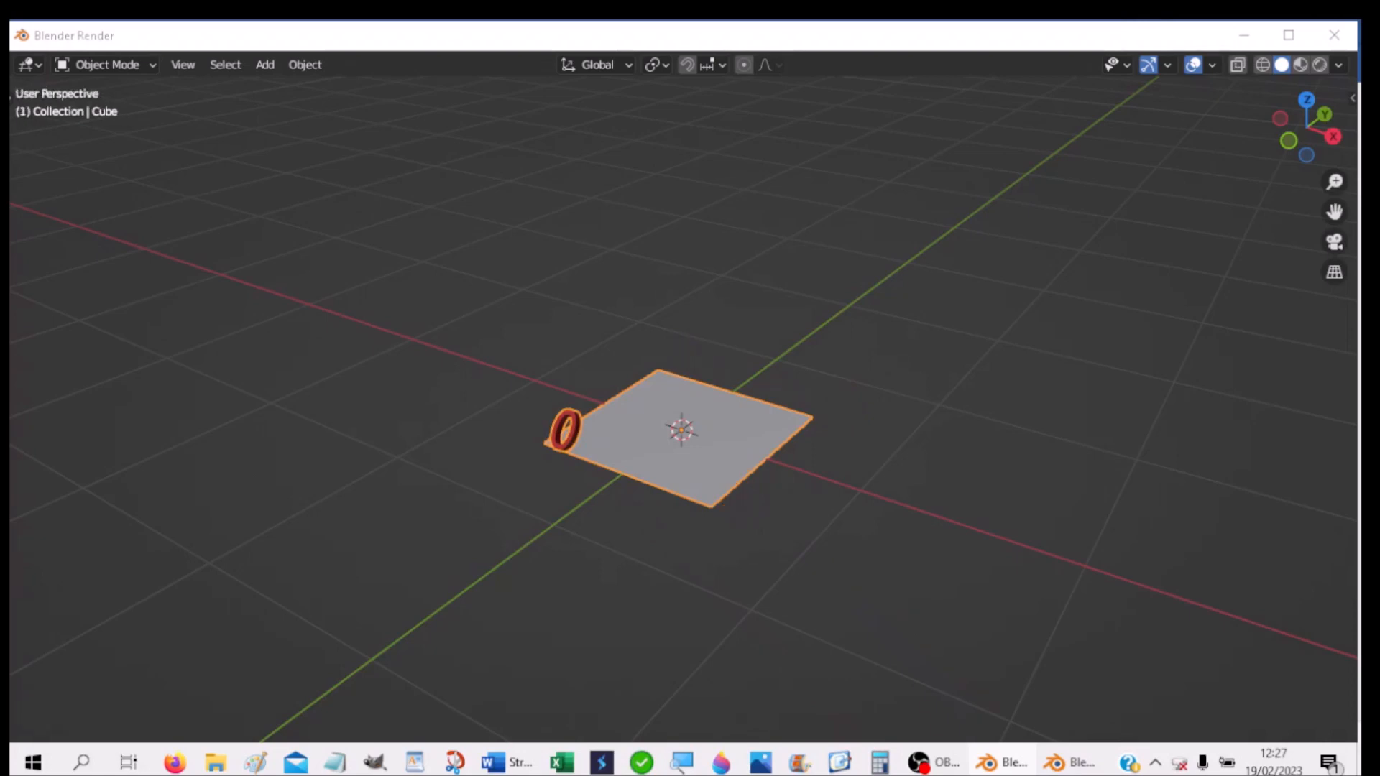
{"action": "key", "text": "space"}
{"action": "key", "text": "space"}
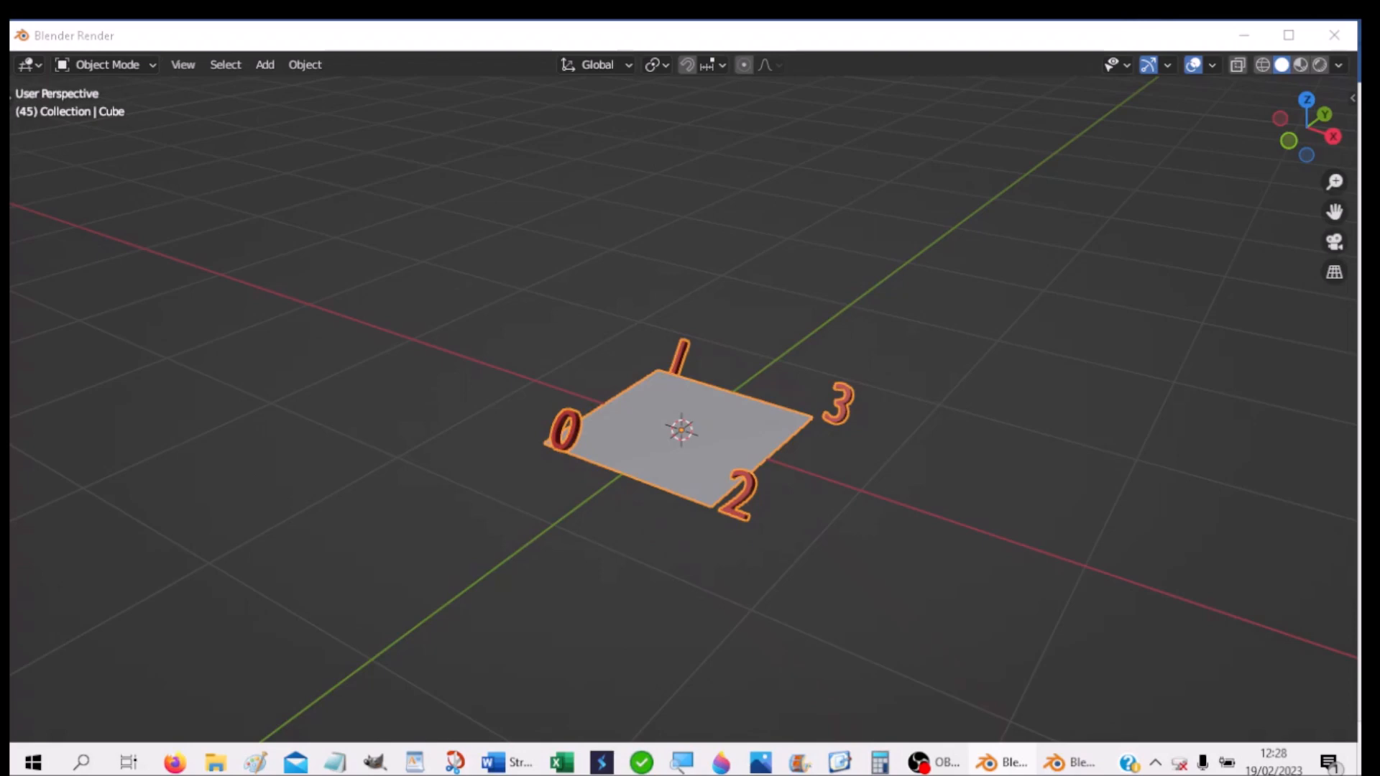
{"action": "key", "text": "shift+Left"}
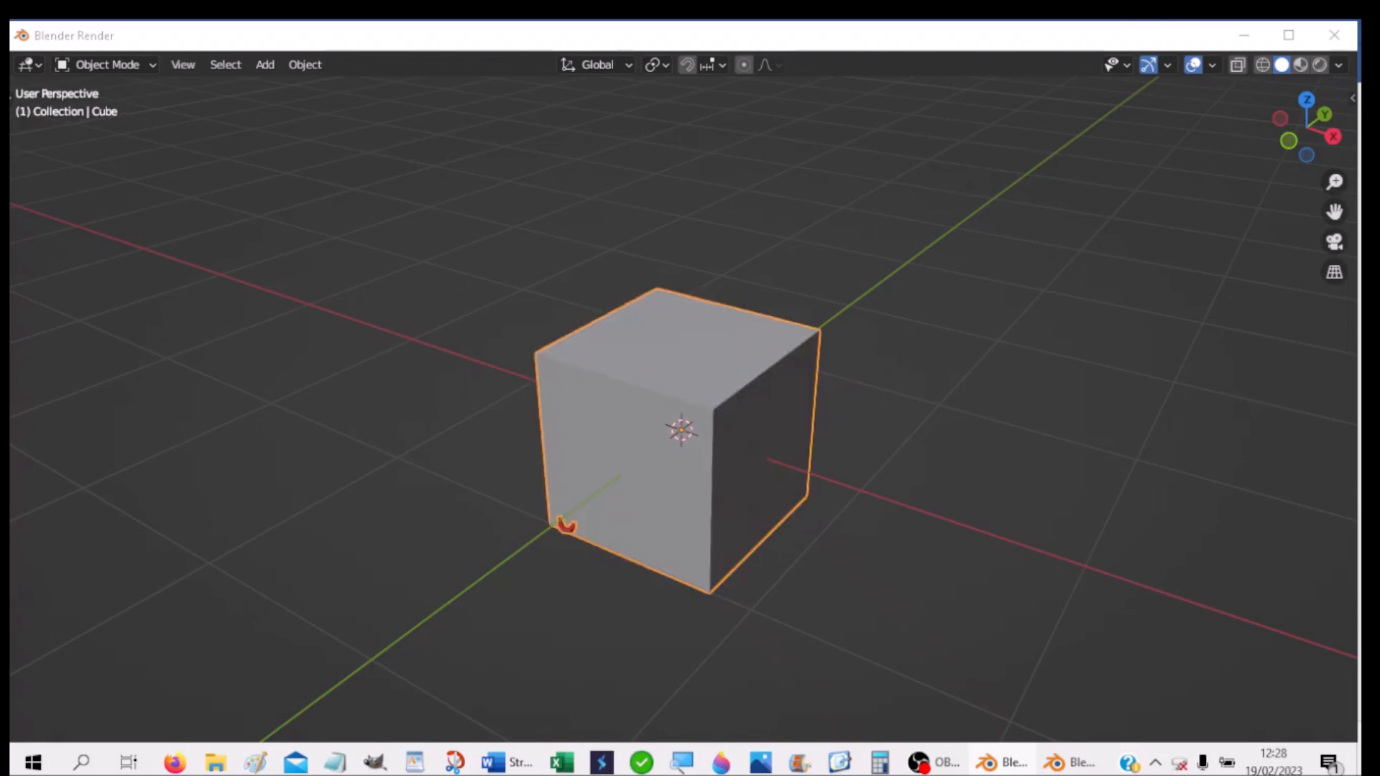
Step: Switch the viewport to wireframe shading, play the cube's vertex numbering animation while viewing it from another side, and return to the first frame
{"action": "left_click", "coordinate": [1264, 65]}
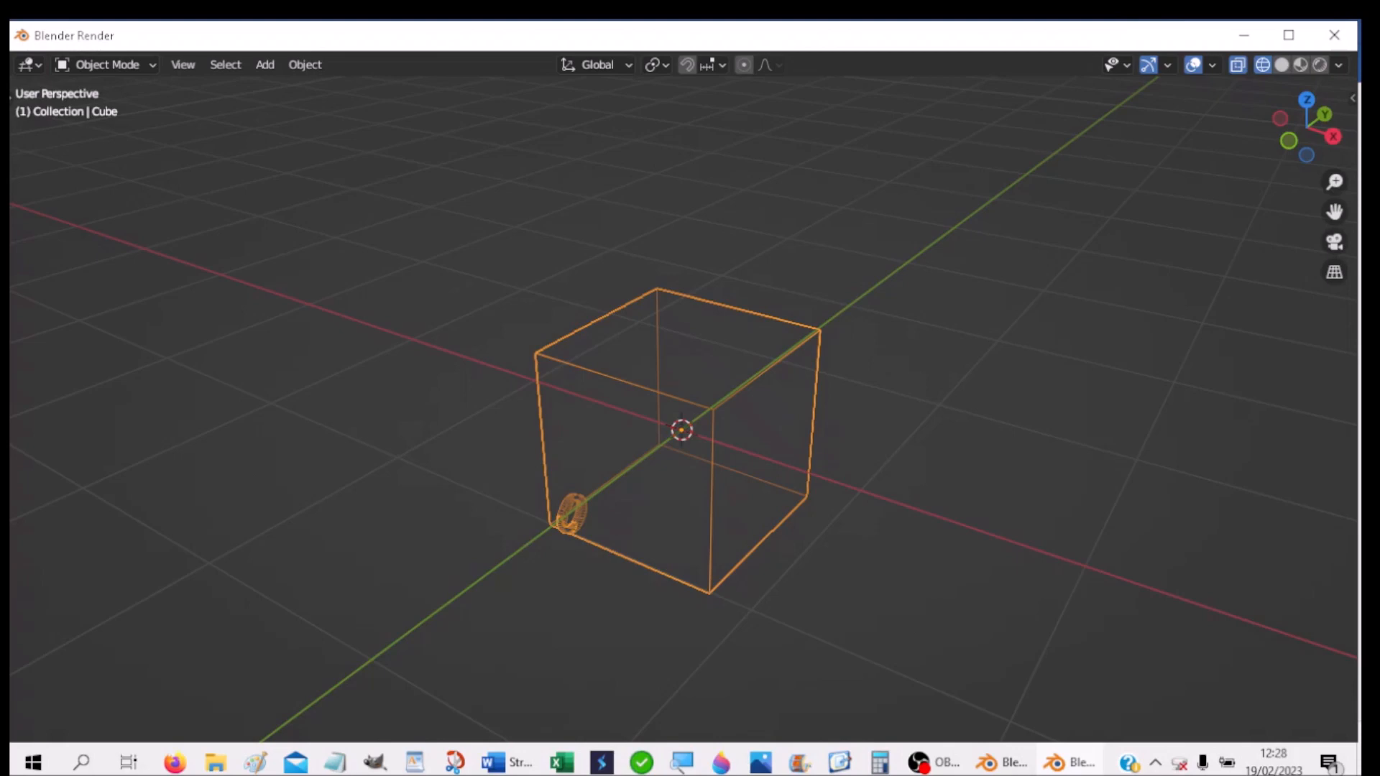
{"action": "key", "text": "space"}
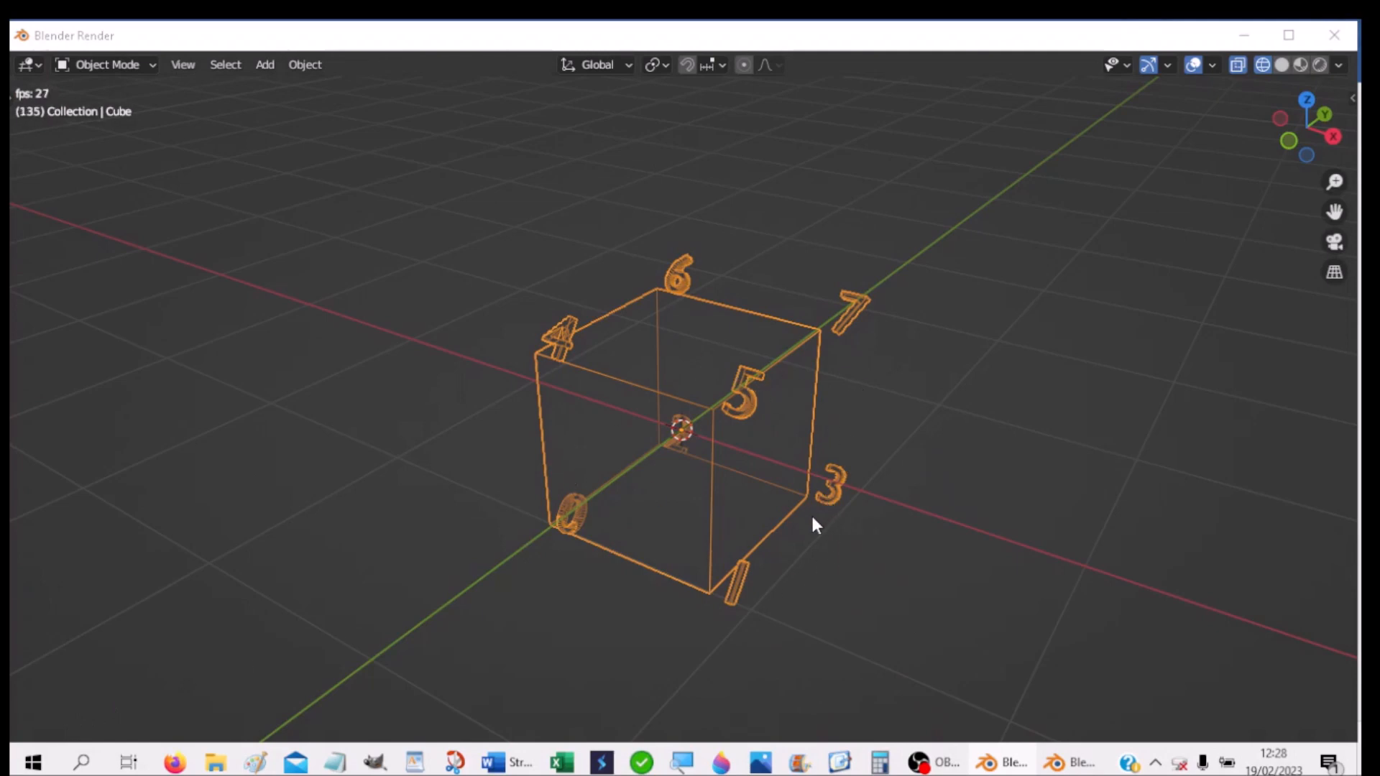
{"action": "middle_click_drag", "start_coordinate": [665, 515], "coordinate": [817, 508]}
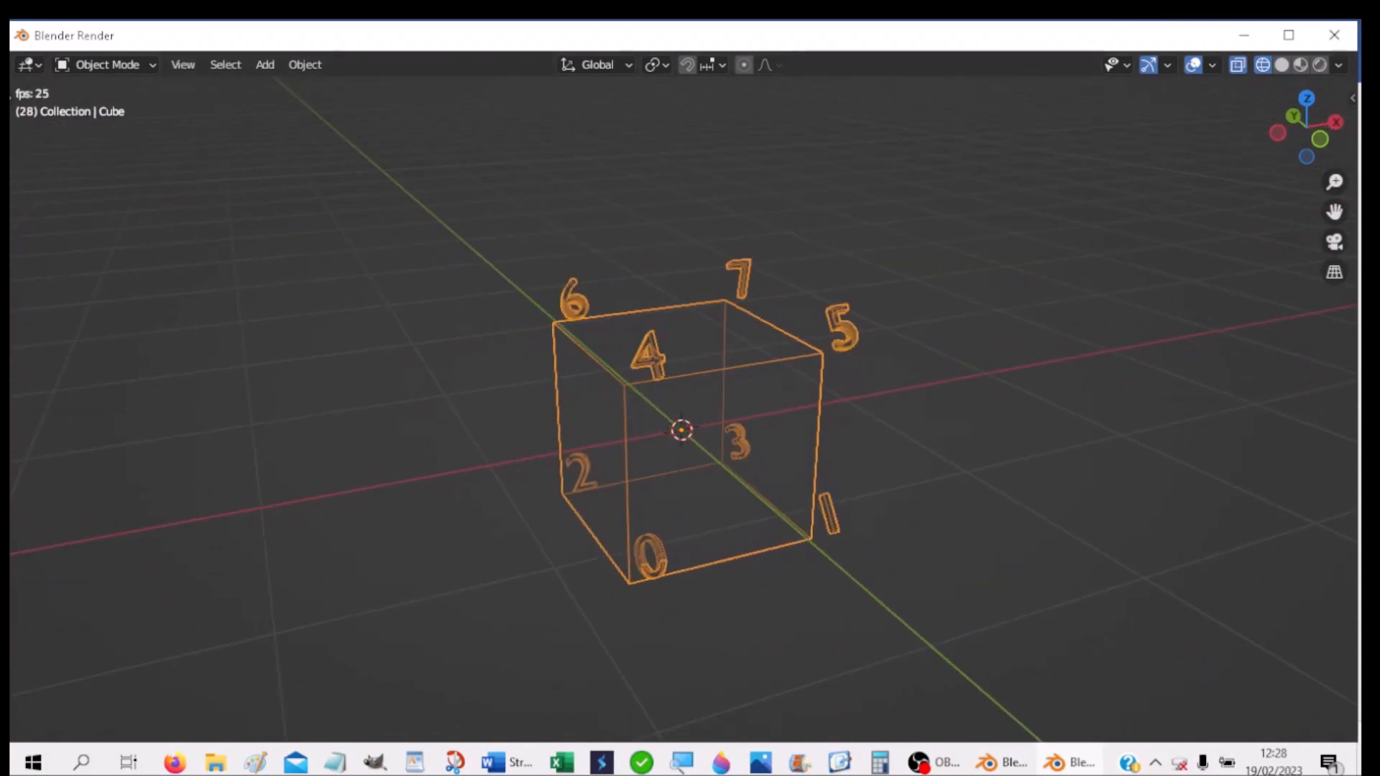
{"action": "key", "text": "space"}
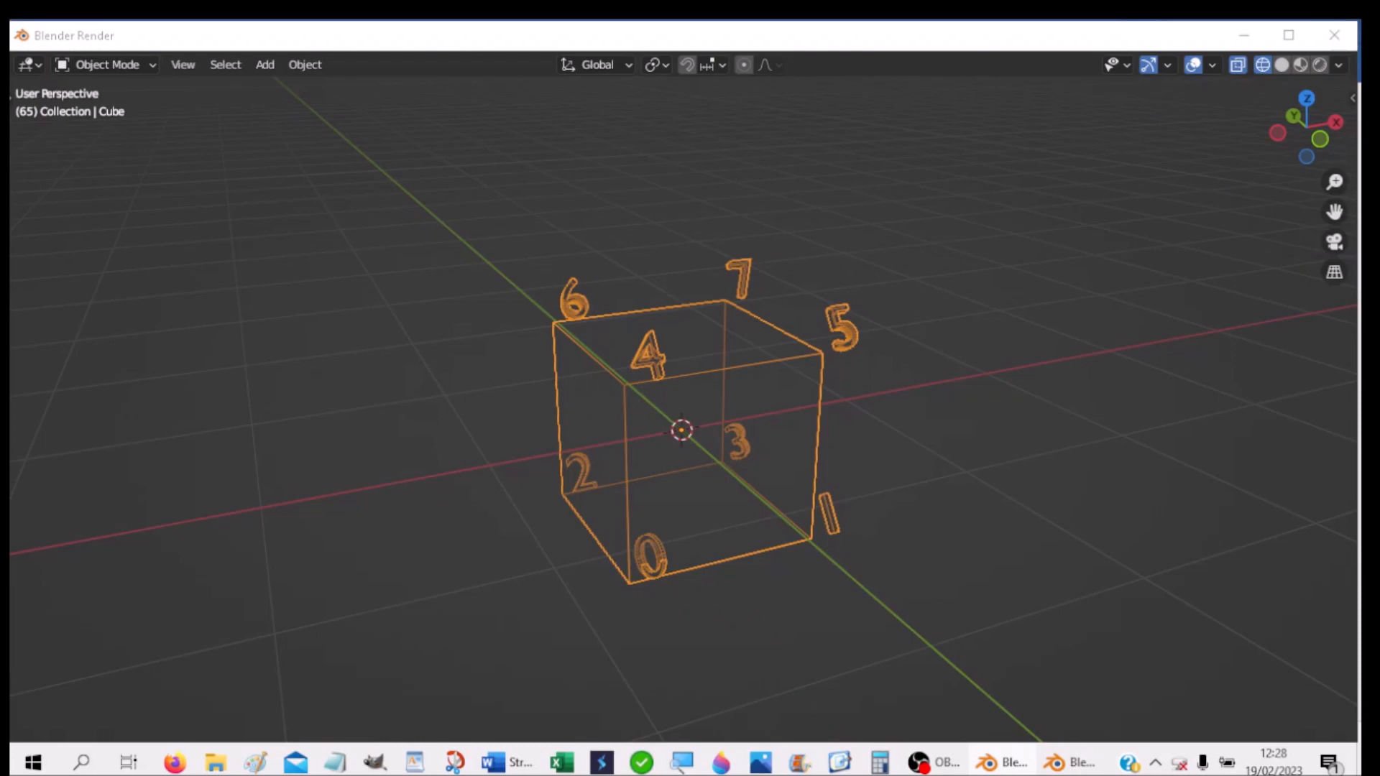
{"action": "key", "text": "shift+Left"}
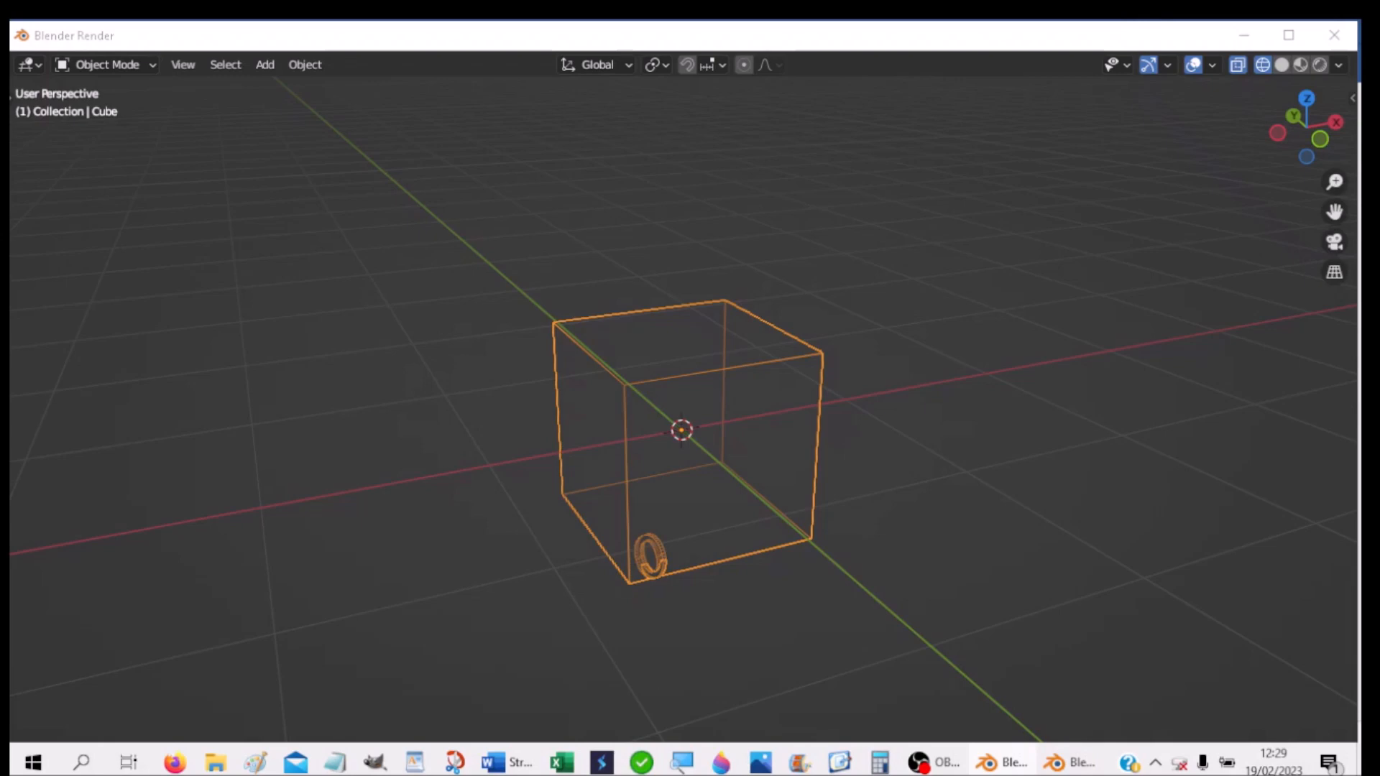
Step: Bring the main Blender window into view, close the separate viewport window and maximize the main window
{"action": "key", "text": "Delete"}
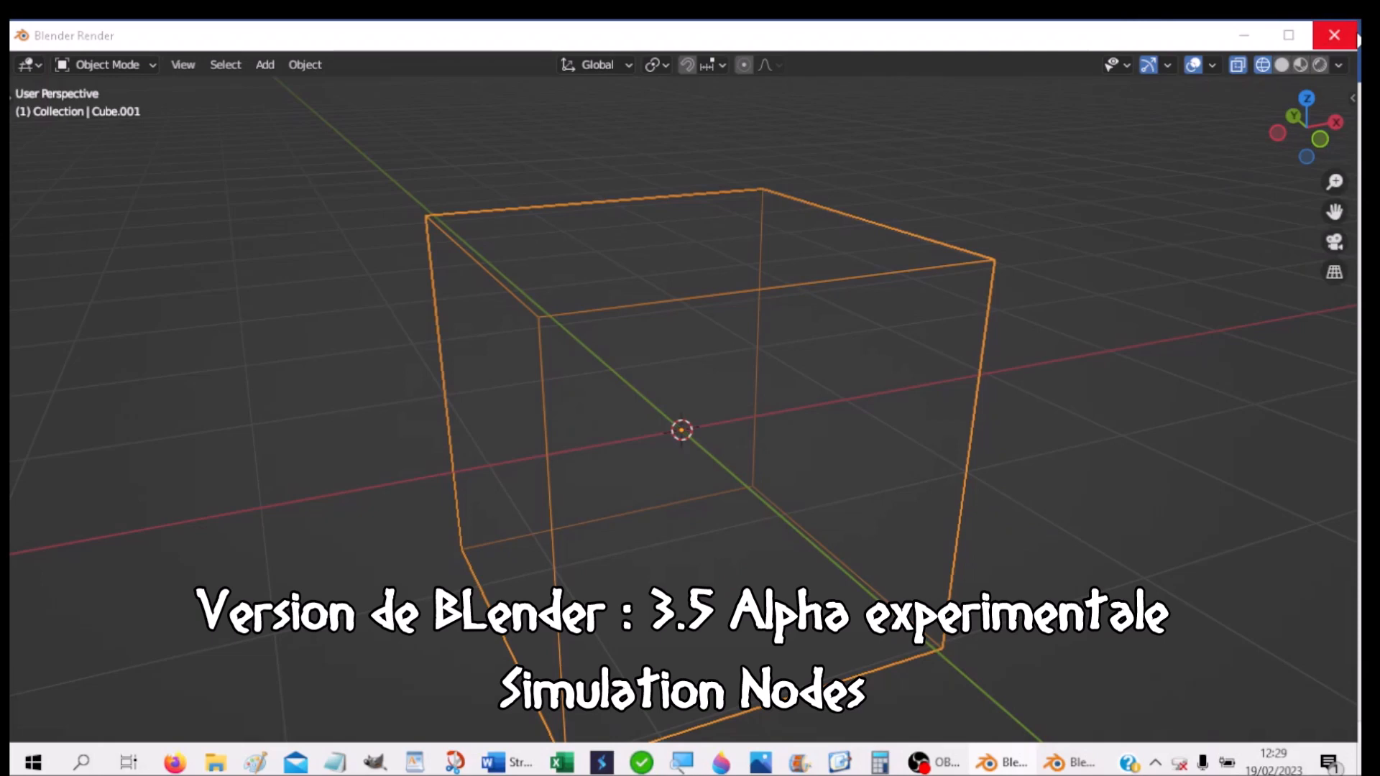
{"action": "left_click_drag", "start_coordinate": [10, 89], "coordinate": [807, 48]}
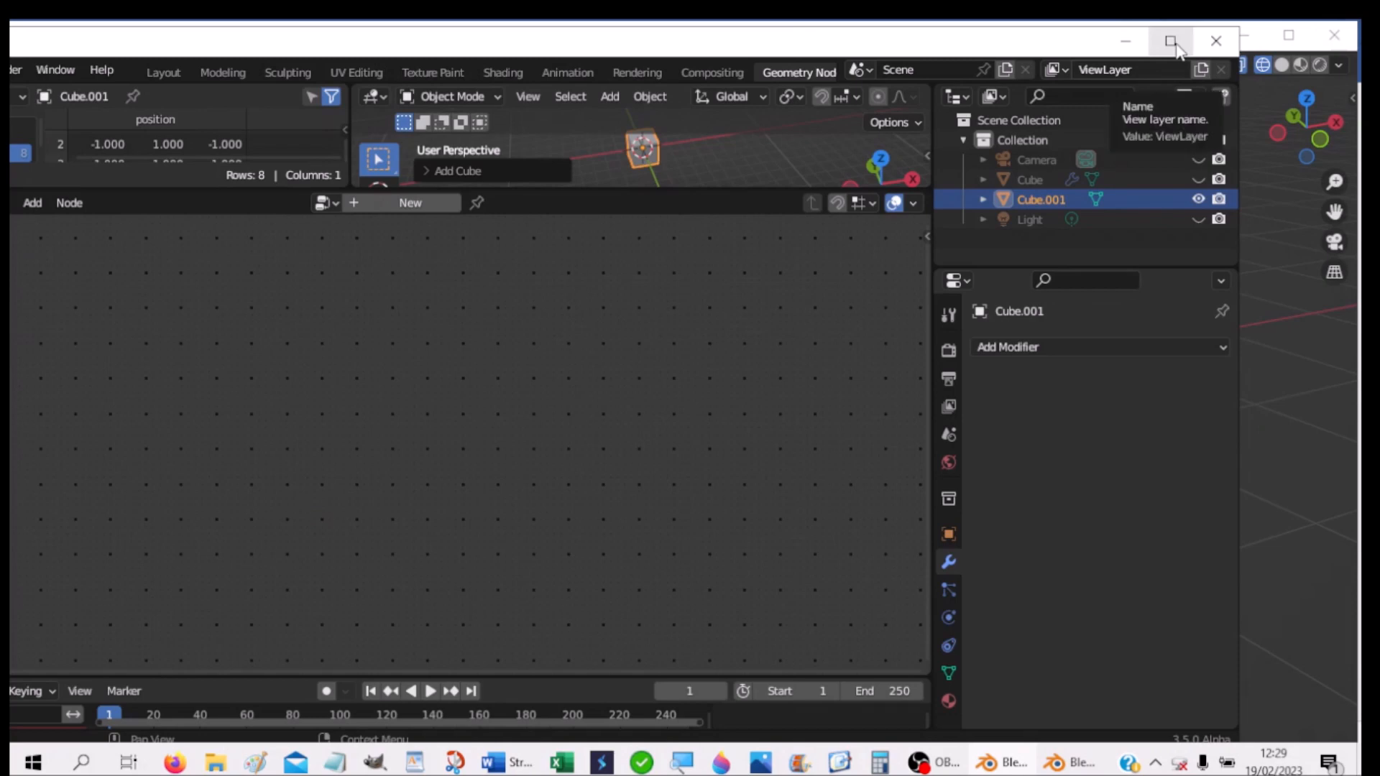
{"action": "left_click", "coordinate": [1358, 41]}
{"action": "left_click", "coordinate": [1335, 33]}
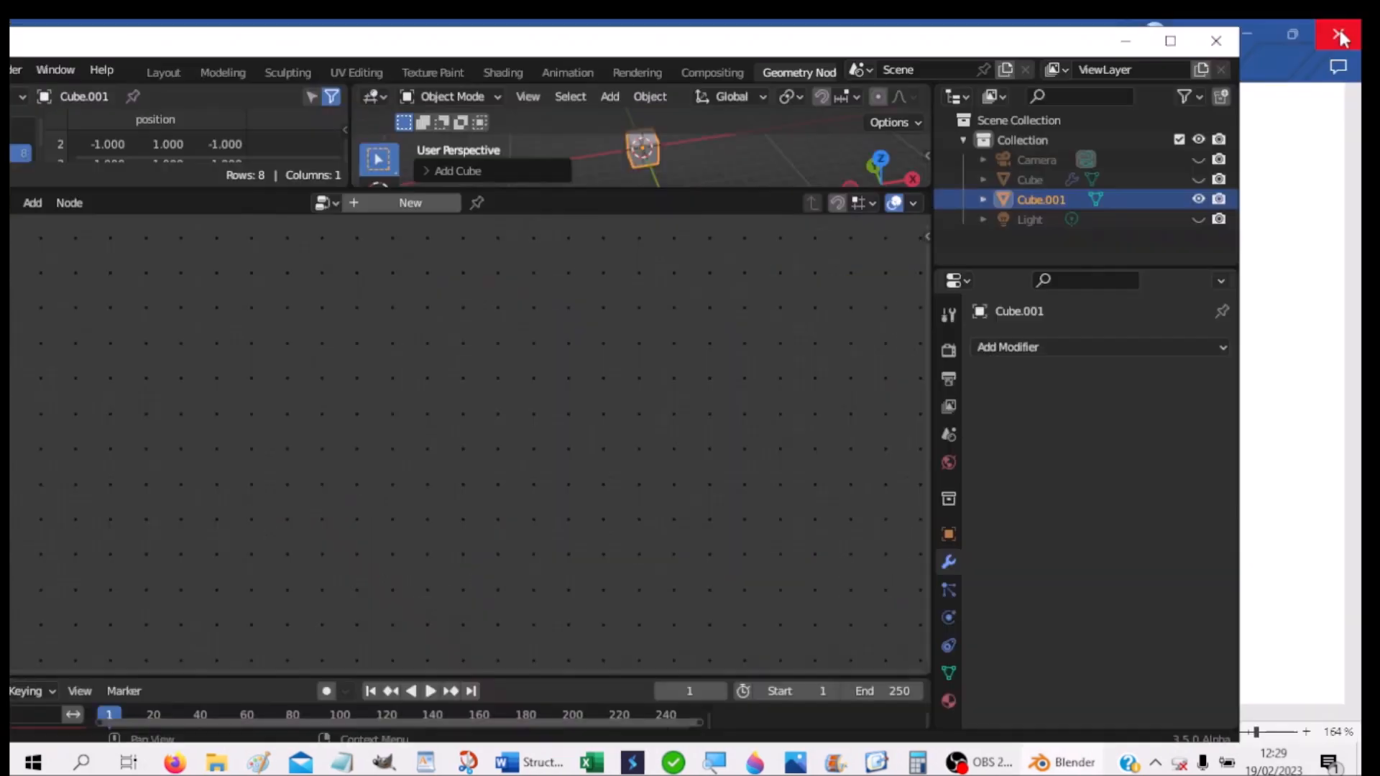
{"action": "left_click", "coordinate": [1171, 40]}
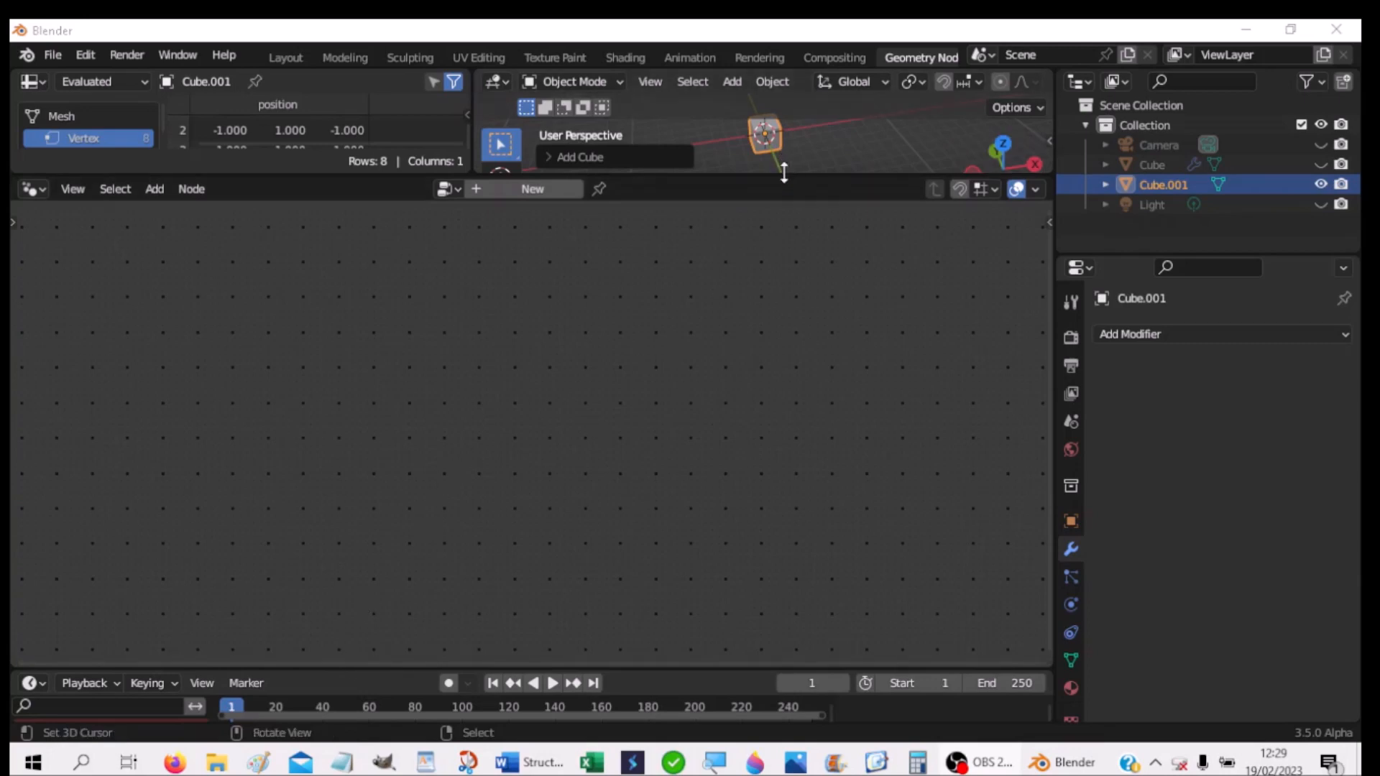
Step: Enlarge the spreadsheet and 3D viewport areas above the node editor and frame the new cube more closely
{"action": "left_click_drag", "start_coordinate": [785, 172], "coordinate": [807, 247]}
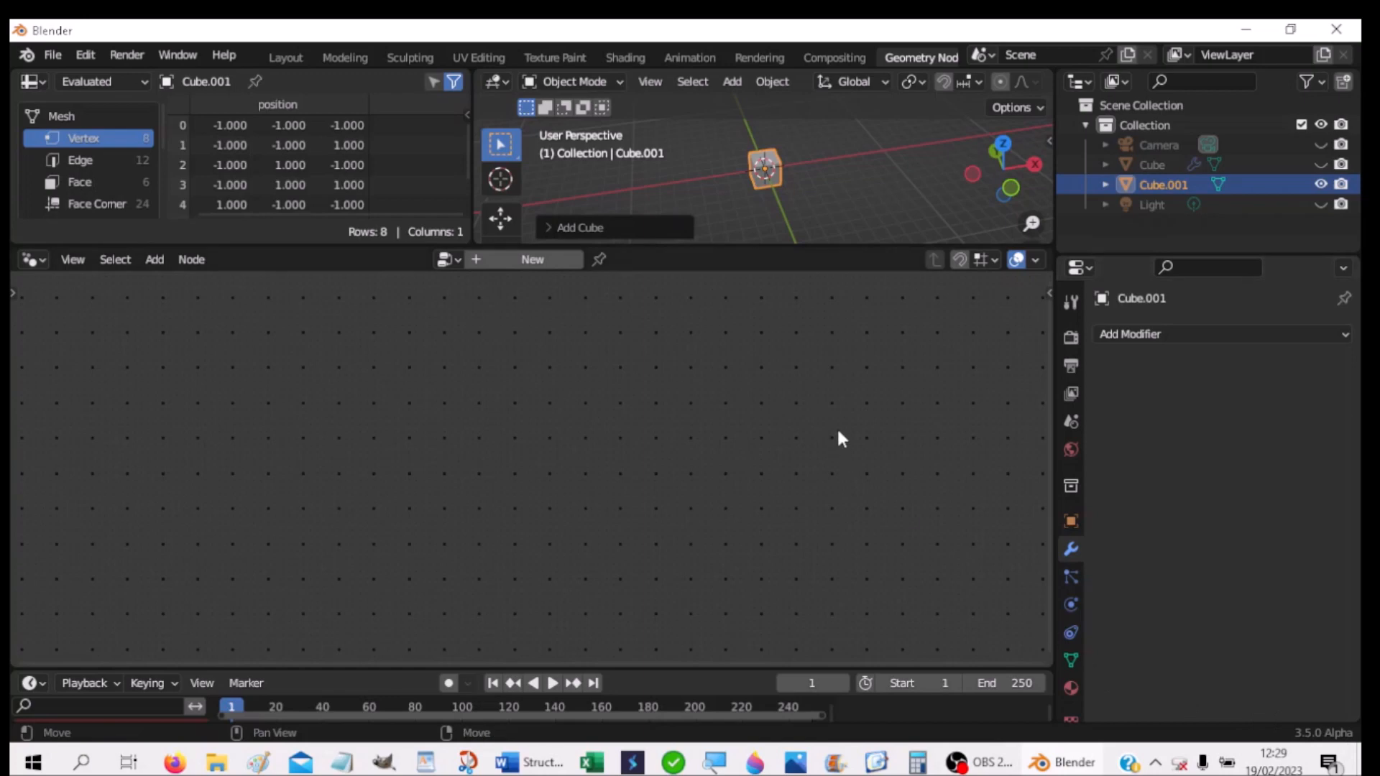
{"action": "scroll", "coordinate": [802, 195], "scroll_direction": "up", "scroll_amount": 3}
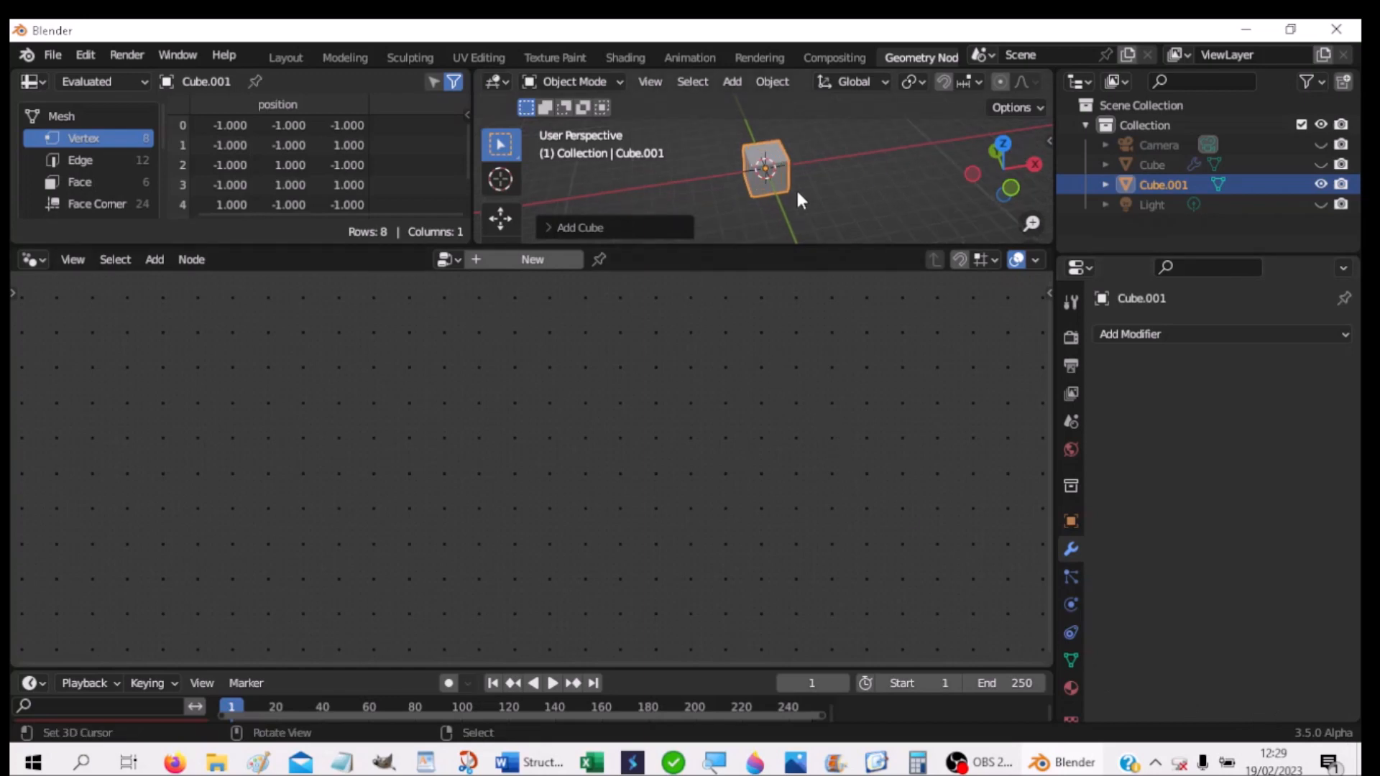
{"action": "middle_click_drag", "start_coordinate": [801, 196], "coordinate": [834, 159]}
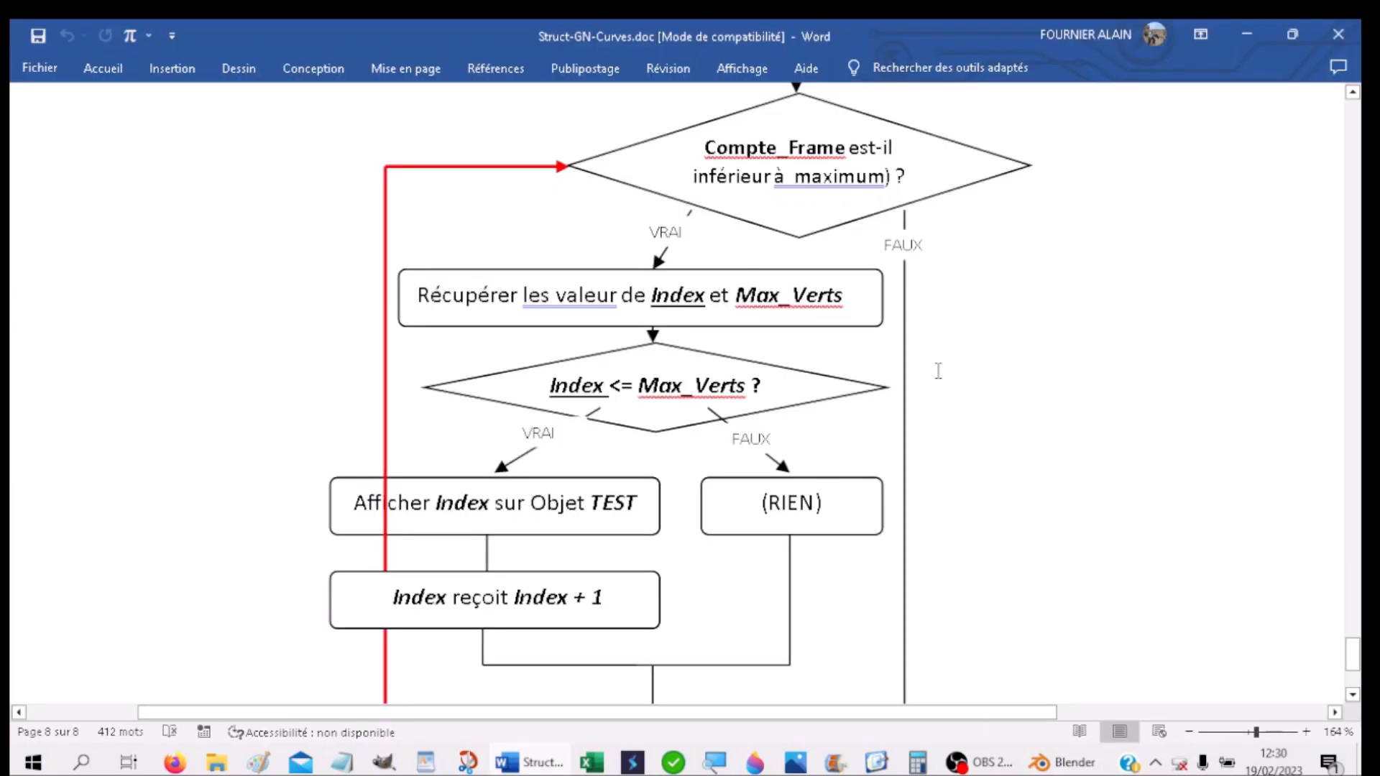
Step: In the Word document Struct-GN-Curves.doc, reduce the zoom to 100% and examine the whole algorithm flowchart
{"action": "scroll", "coordinate": [934, 374], "scroll_direction": "down", "scroll_amount": 3}
{"action": "scroll", "coordinate": [934, 374], "scroll_direction": "up", "scroll_amount": 2}
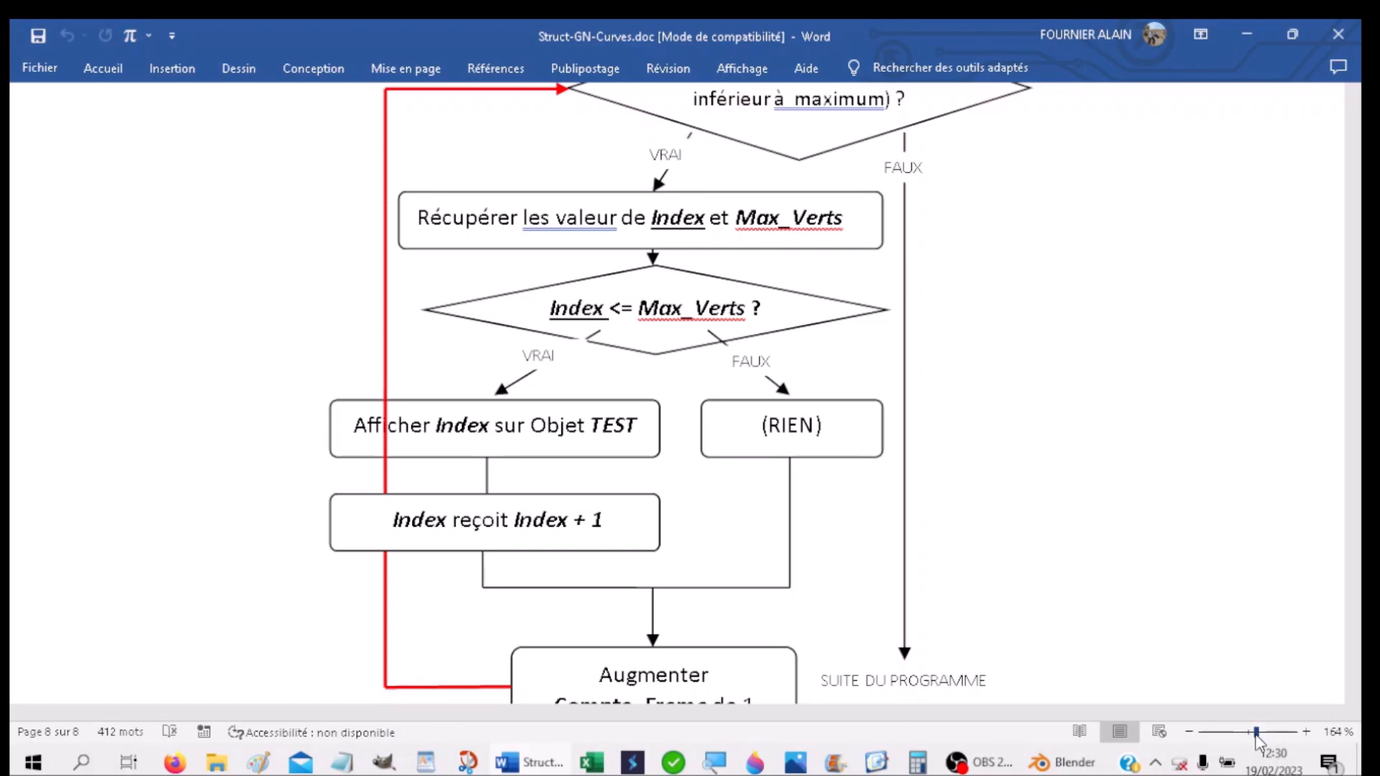
{"action": "left_click_drag", "start_coordinate": [1255, 735], "coordinate": [1251, 736]}
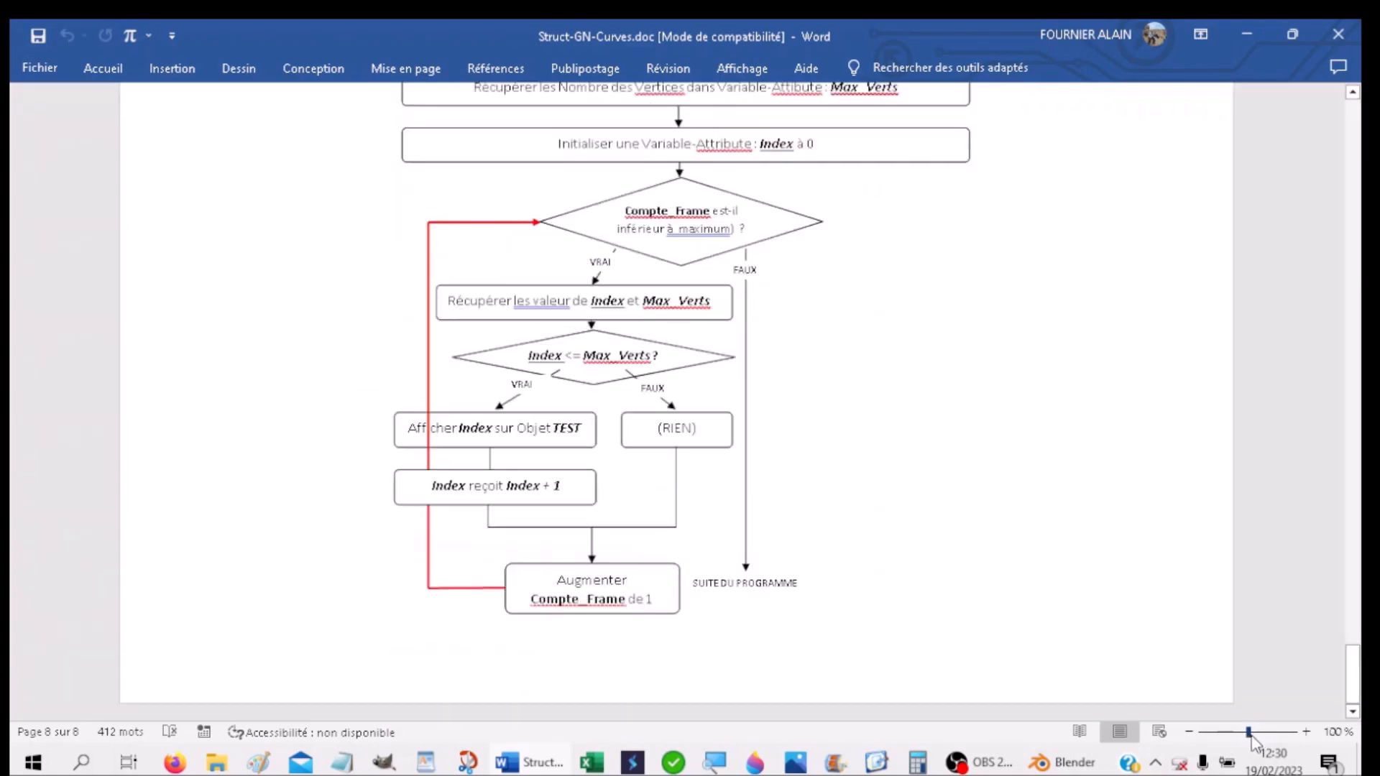
{"action": "left_click_drag", "start_coordinate": [1253, 738], "coordinate": [1248, 737]}
{"action": "scroll", "coordinate": [1003, 423], "scroll_direction": "up", "scroll_amount": 2}
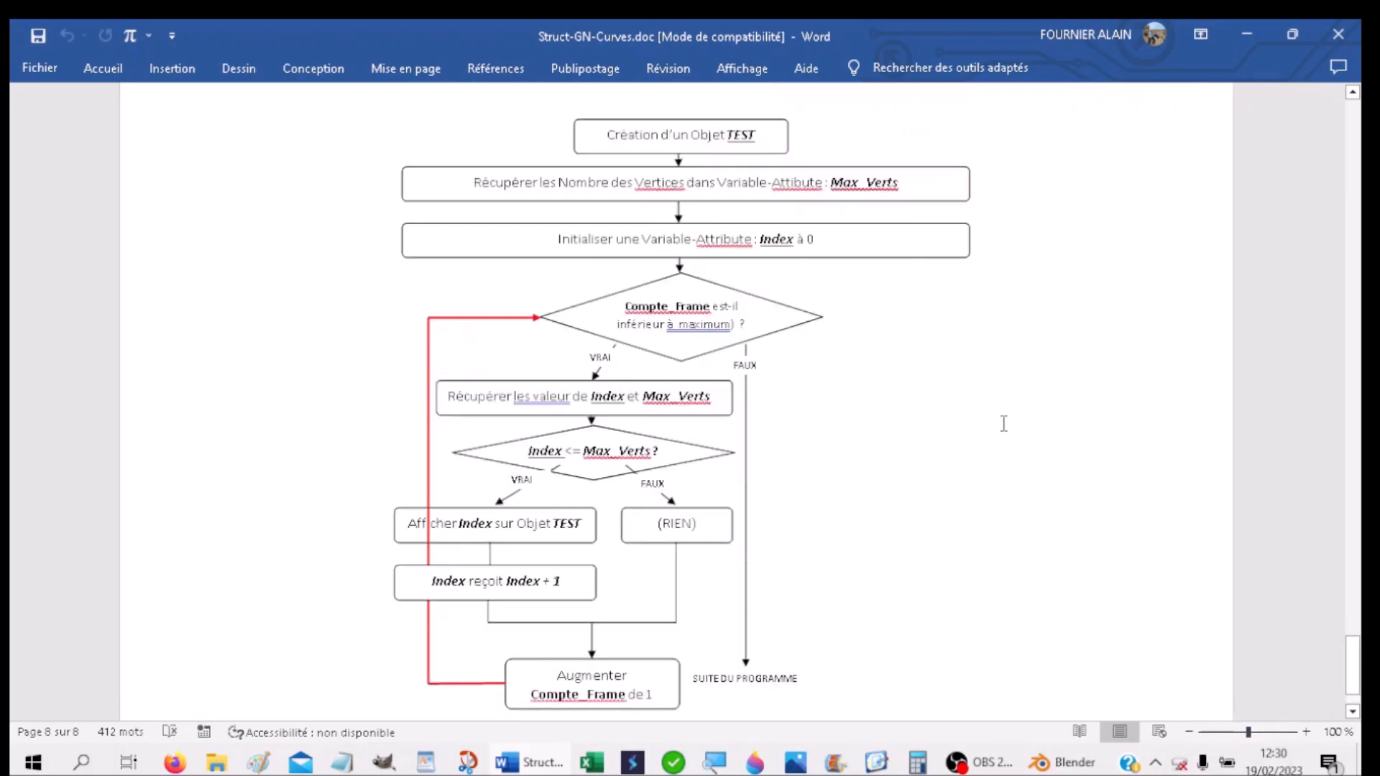
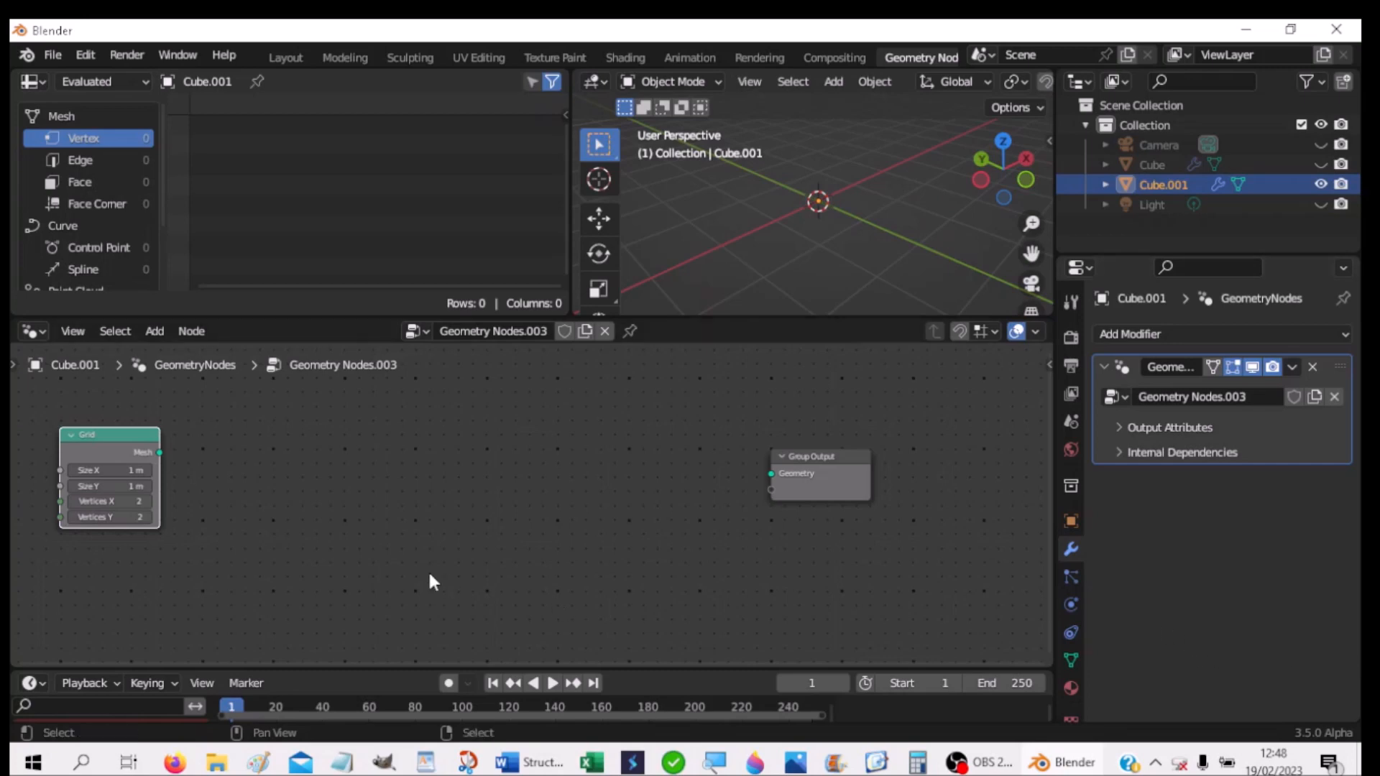
Step: Link the Grid node's Mesh output to the Group Output's Geometry input
{"action": "left_click_drag", "start_coordinate": [158, 452], "coordinate": [769, 469]}
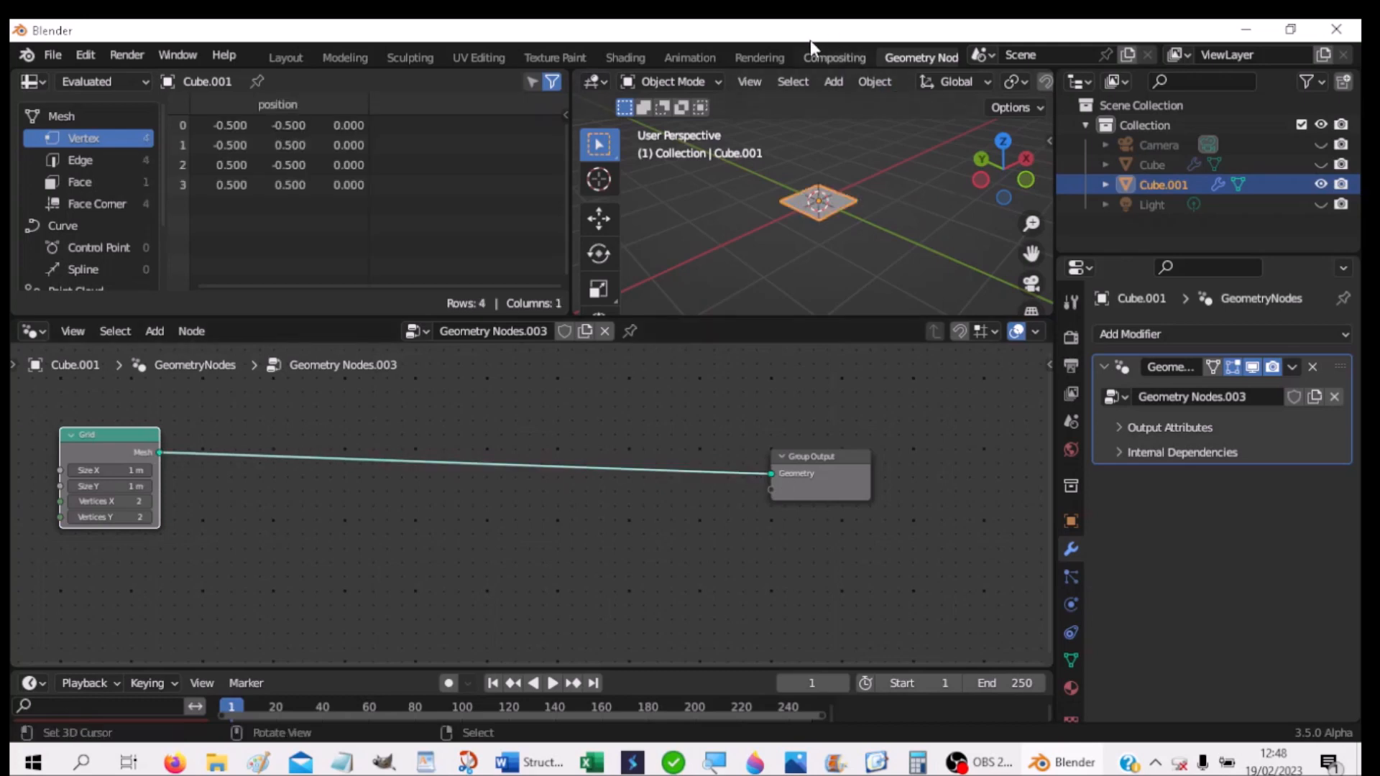
{"action": "scroll", "coordinate": [886, 267], "scroll_direction": "up", "scroll_amount": 2}
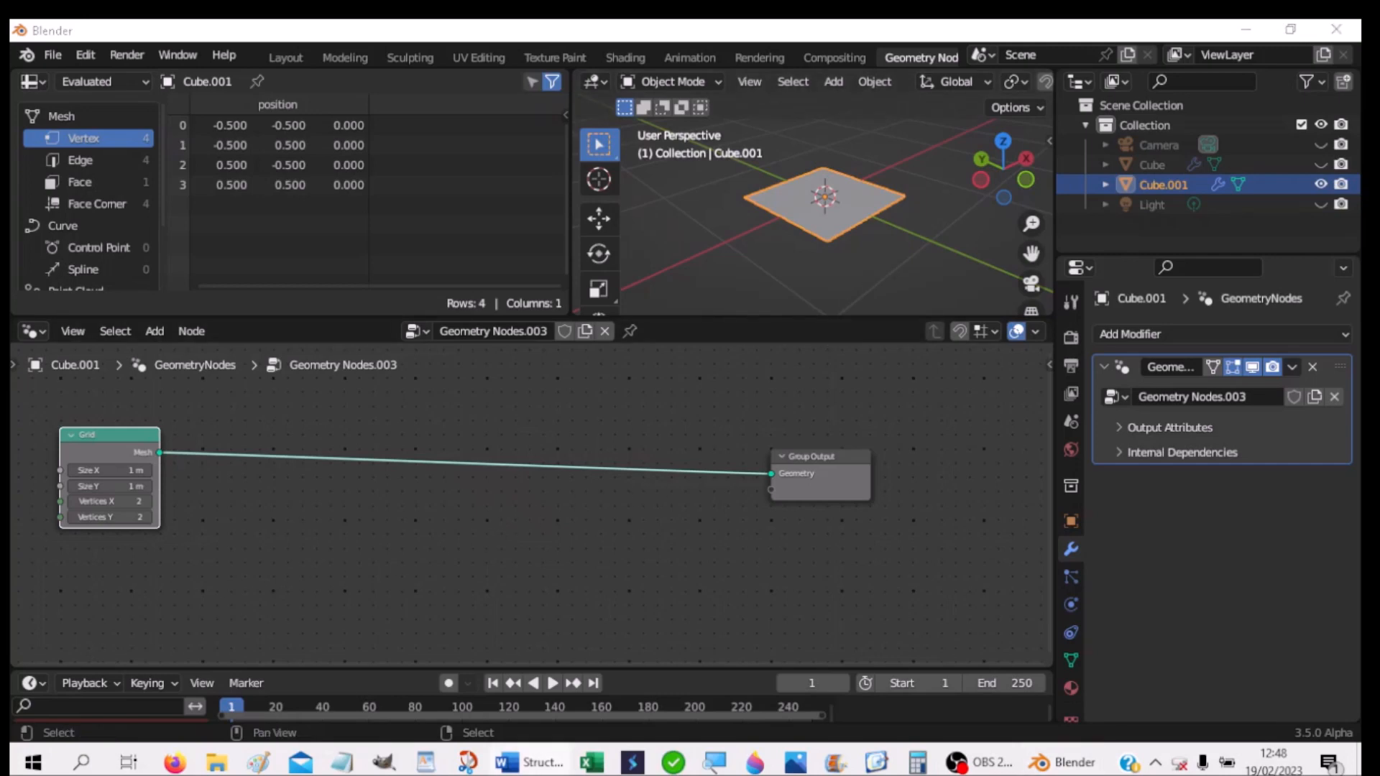
Step: Bring up the Word flowchart to consult the algorithm's next stage, and return to Blender
{"action": "left_click_drag", "start_coordinate": [10, 518], "coordinate": [774, 174]}
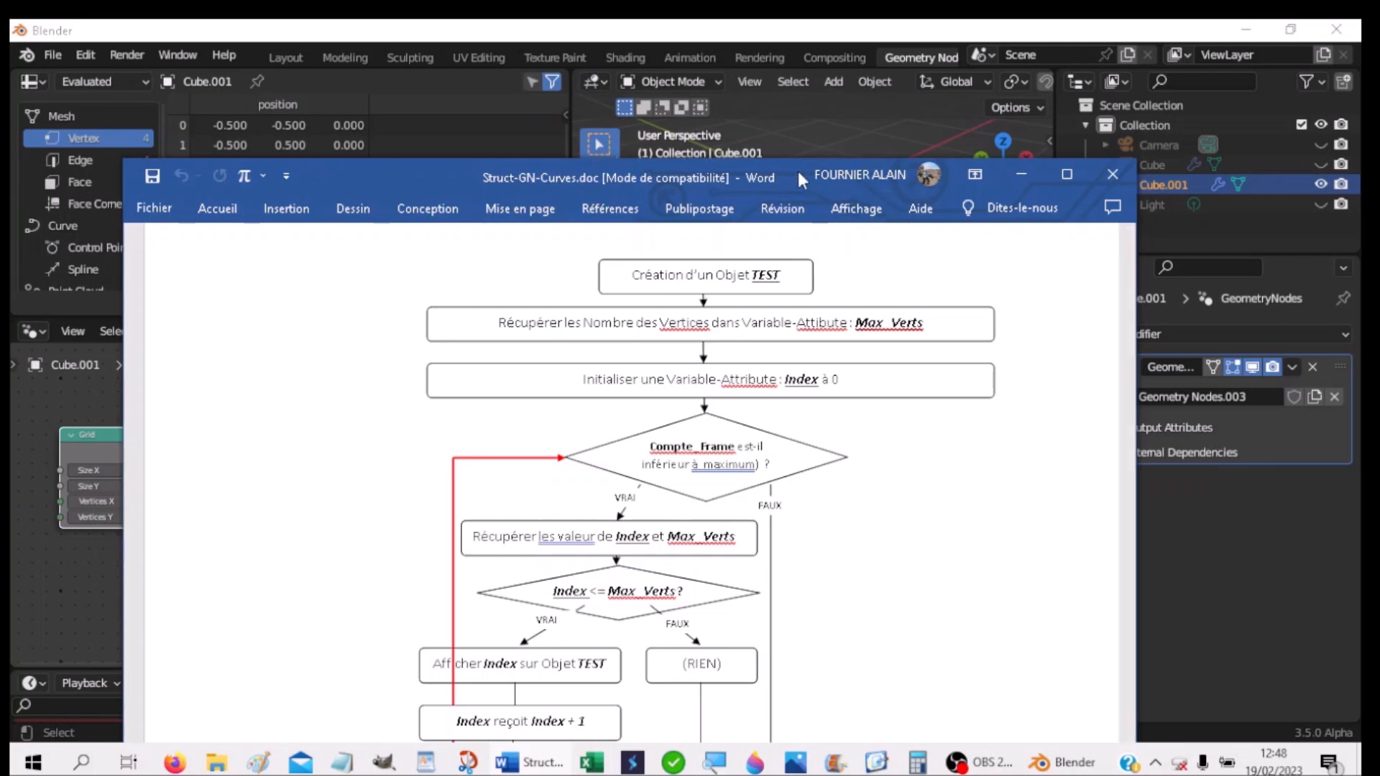
{"action": "left_click", "coordinate": [507, 762]}
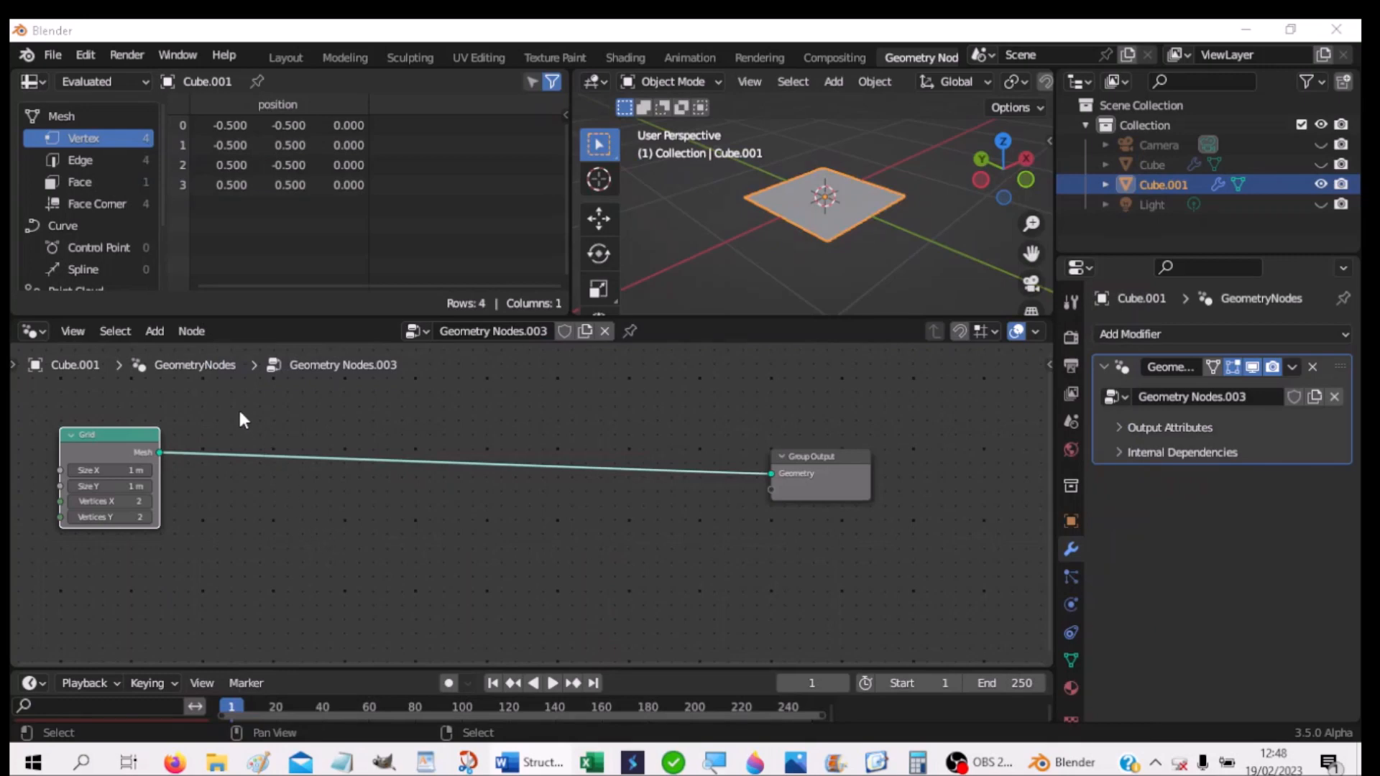
Step: Insert a reroute point on the link between Grid and Group Output, and move the Grid node farther away from it
{"action": "left_click", "coordinate": [221, 395]}
{"action": "right_click_drag", "start_coordinate": [217, 432], "coordinate": [209, 443], "text": "alt"}
{"action": "key", "text": "shift"}
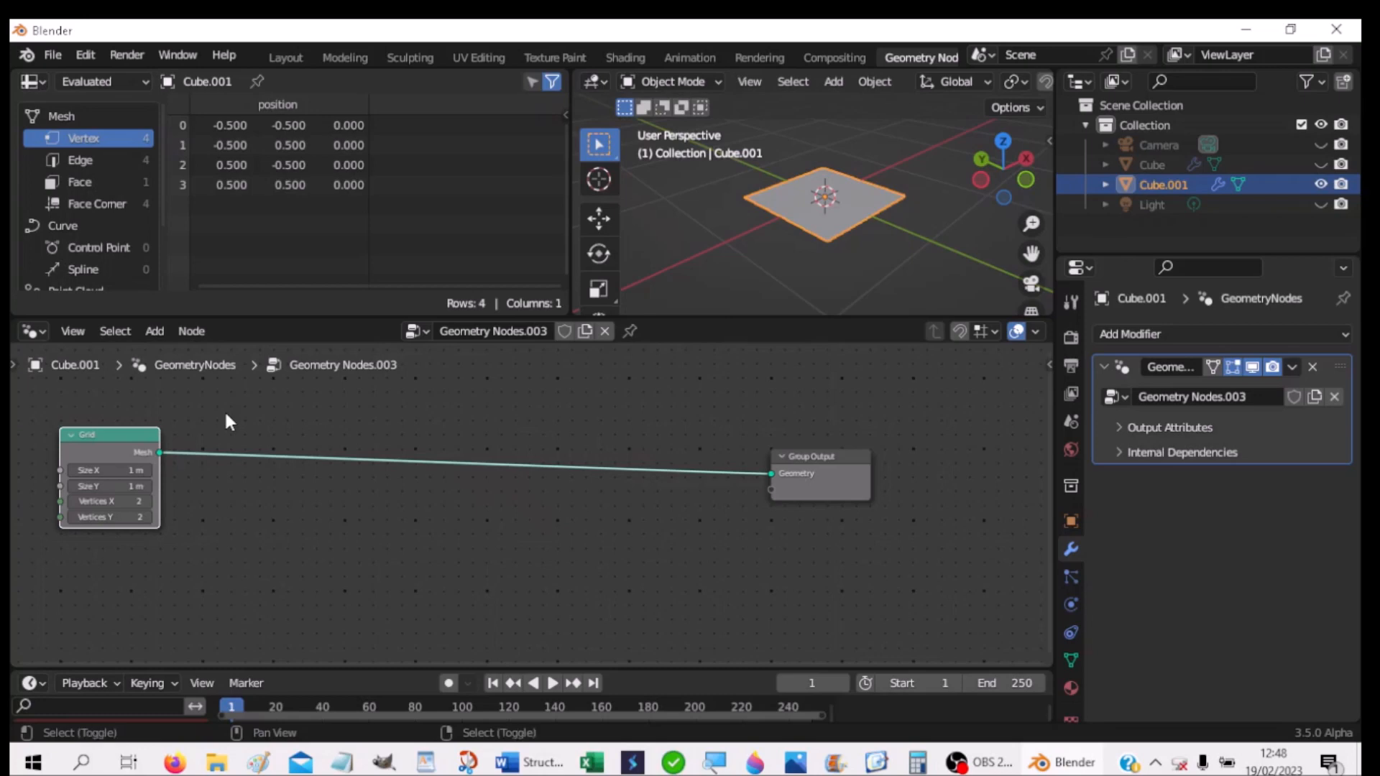
{"action": "right_click_drag", "start_coordinate": [232, 409], "coordinate": [204, 488], "text": "shift"}
{"action": "right_click_drag", "start_coordinate": [204, 488], "coordinate": [205, 490], "text": "shift"}
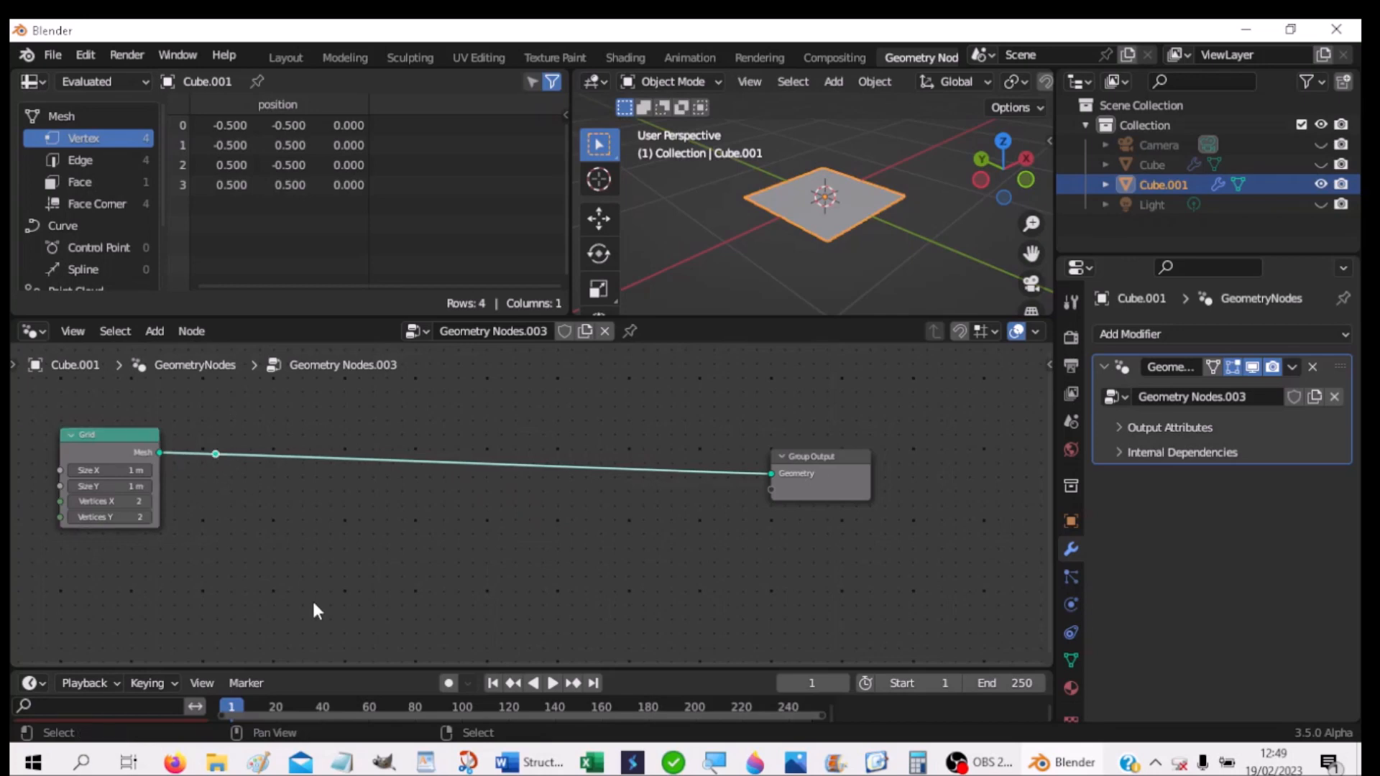
{"action": "left_click_drag", "start_coordinate": [119, 436], "coordinate": [70, 427]}
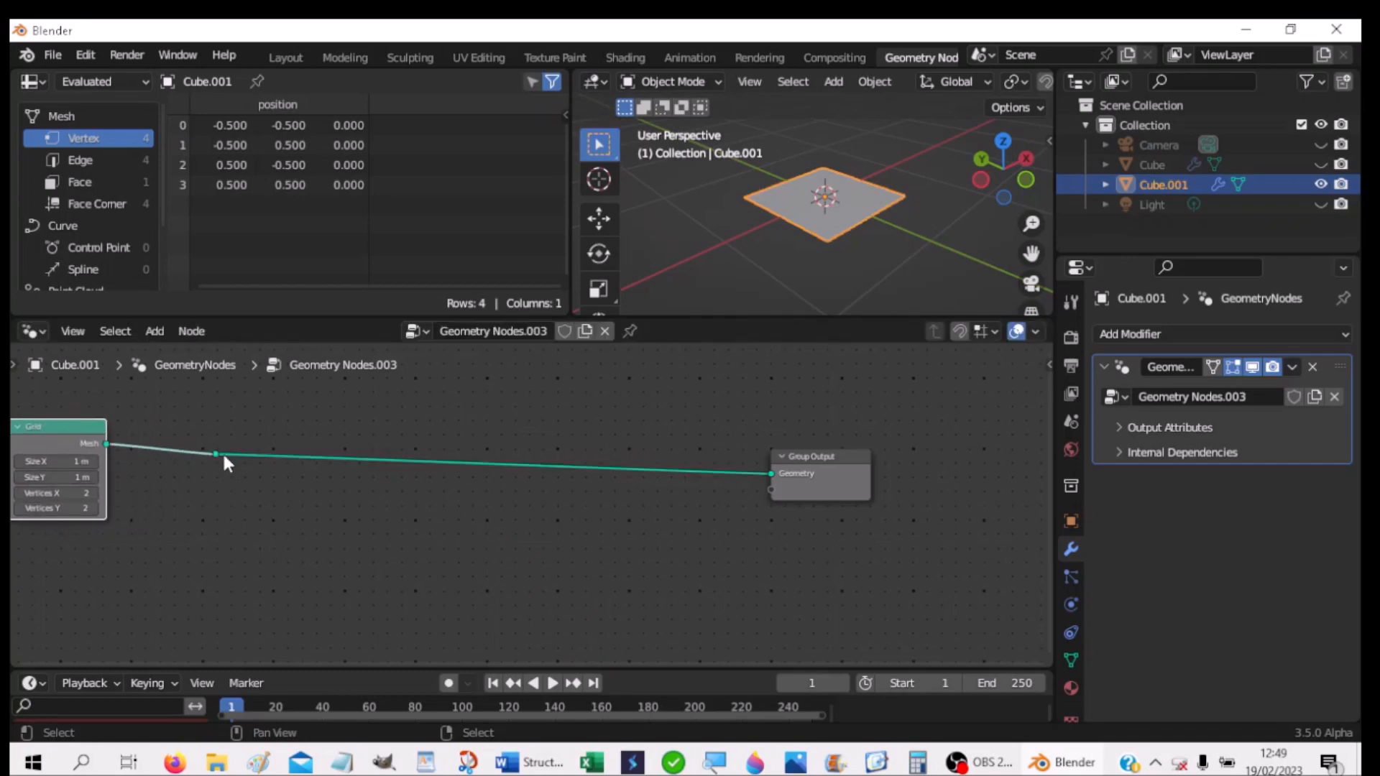
Step: Move the reroute point on the Grid-to-Group Output link closer to the Grid node
{"action": "left_click", "coordinate": [216, 454]}
{"action": "mouse_move", "coordinate": [217, 456]}
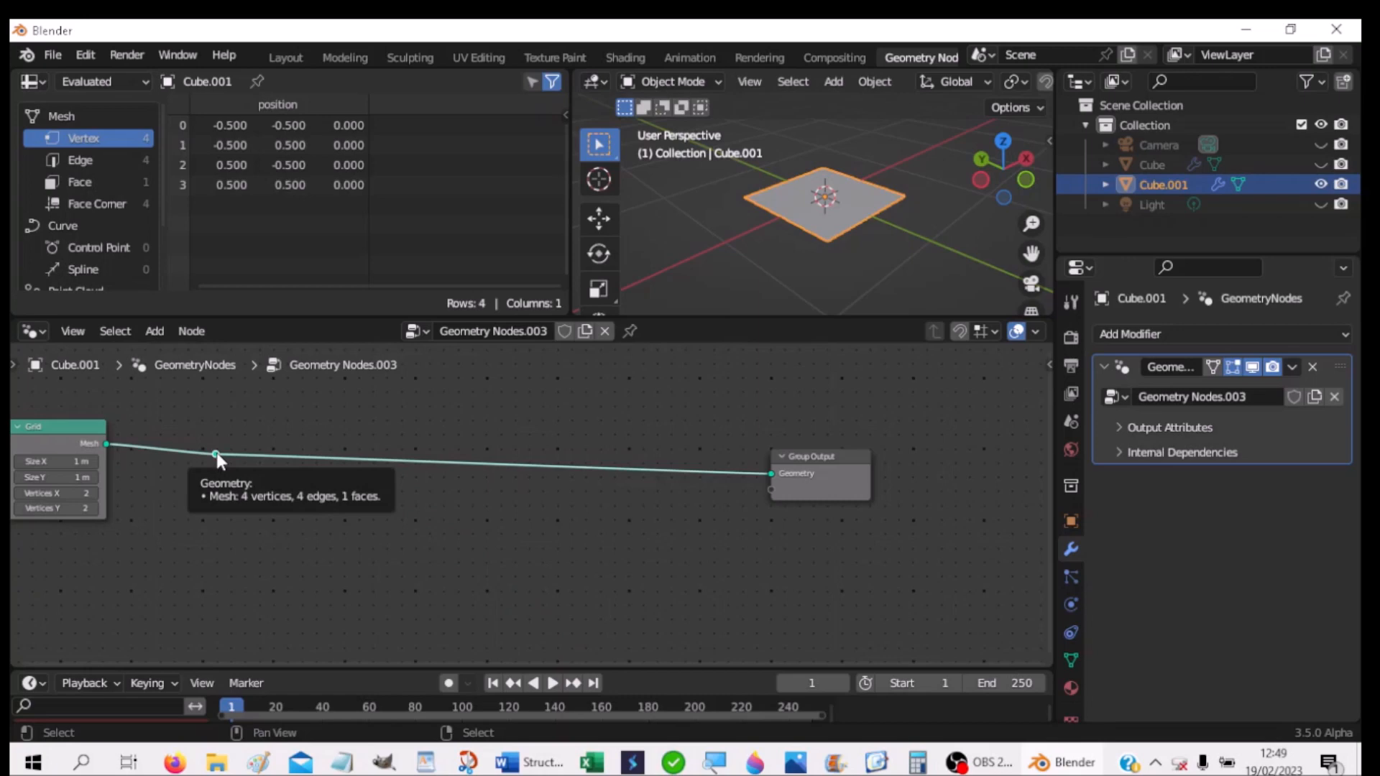
{"action": "key", "text": "g"}
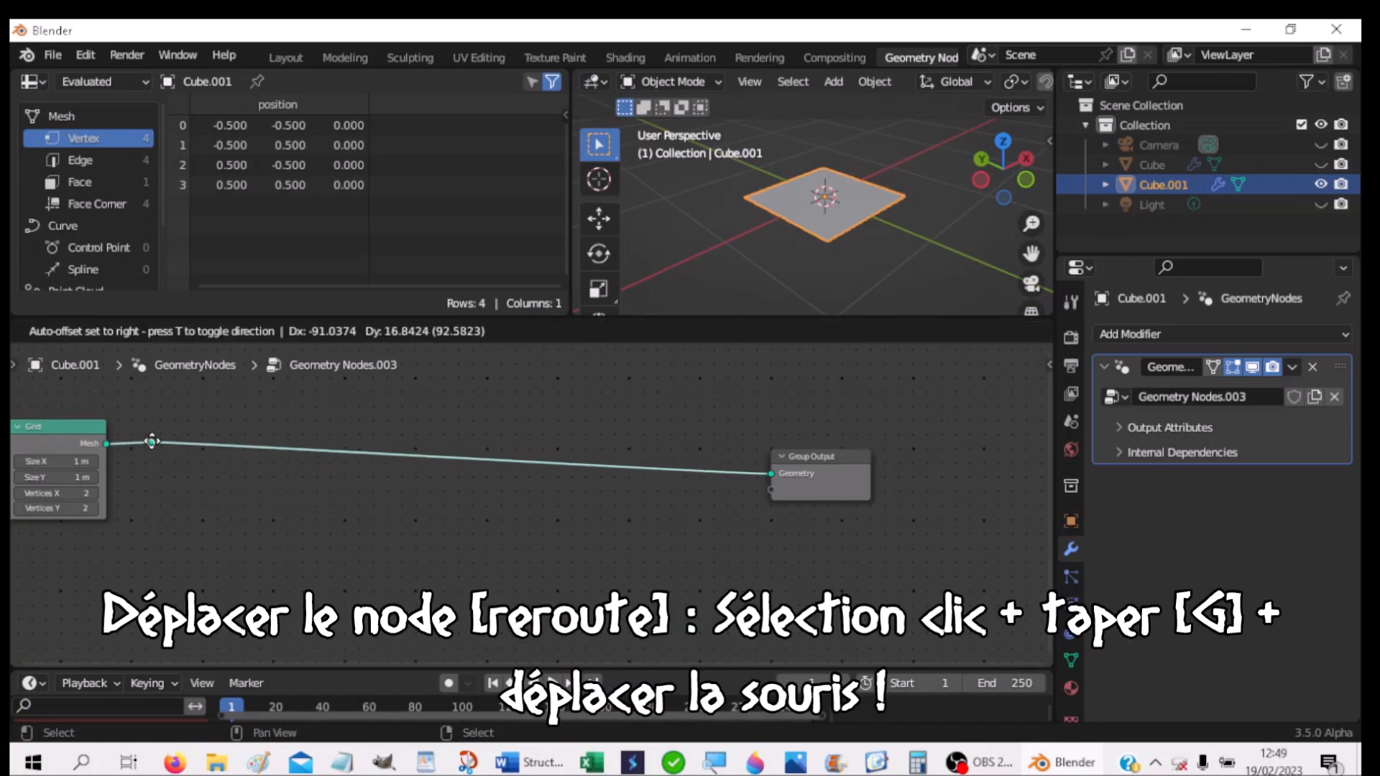
{"action": "left_click", "coordinate": [152, 441]}
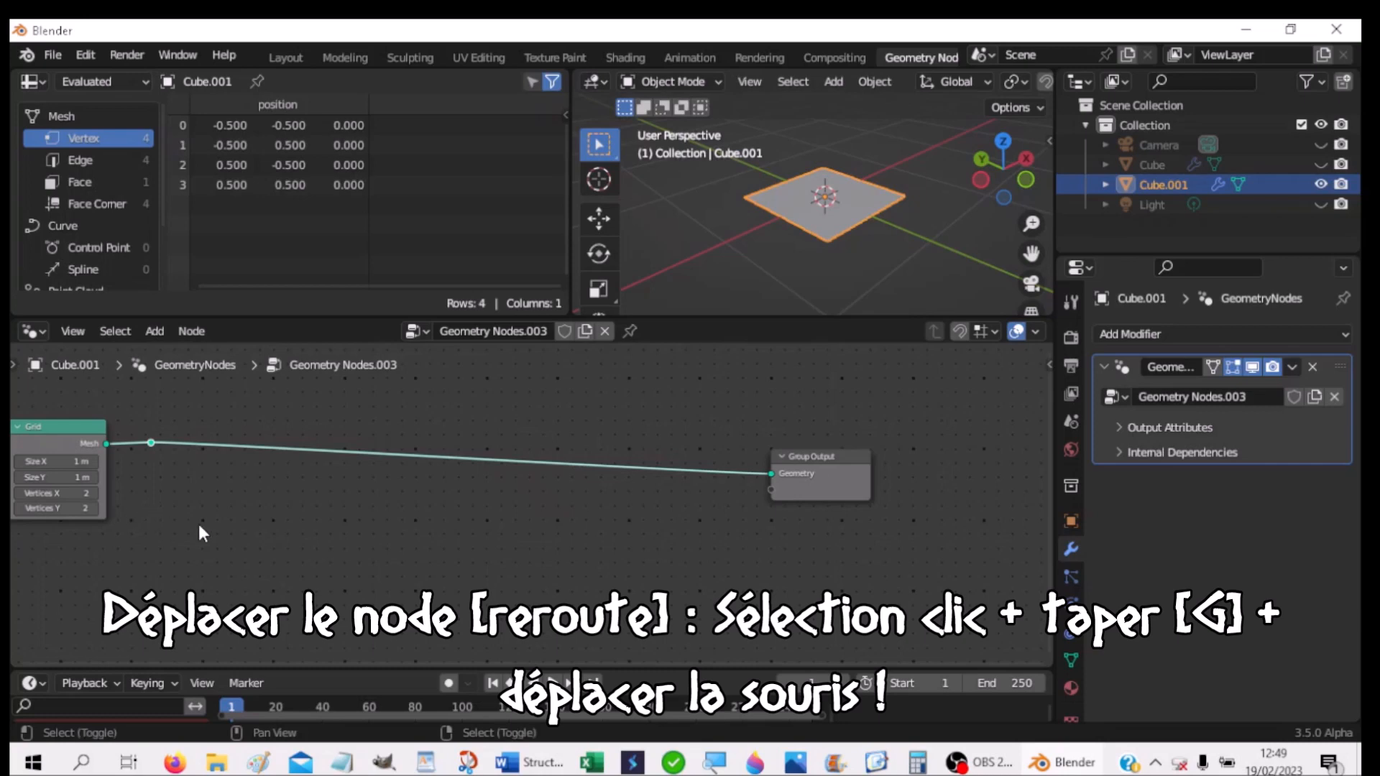
Step: Add a Store Named Attribute node and place it below the link between the reroute and Group Output
{"action": "key", "text": "shift+a"}
{"action": "mouse_move", "coordinate": [199, 524]}
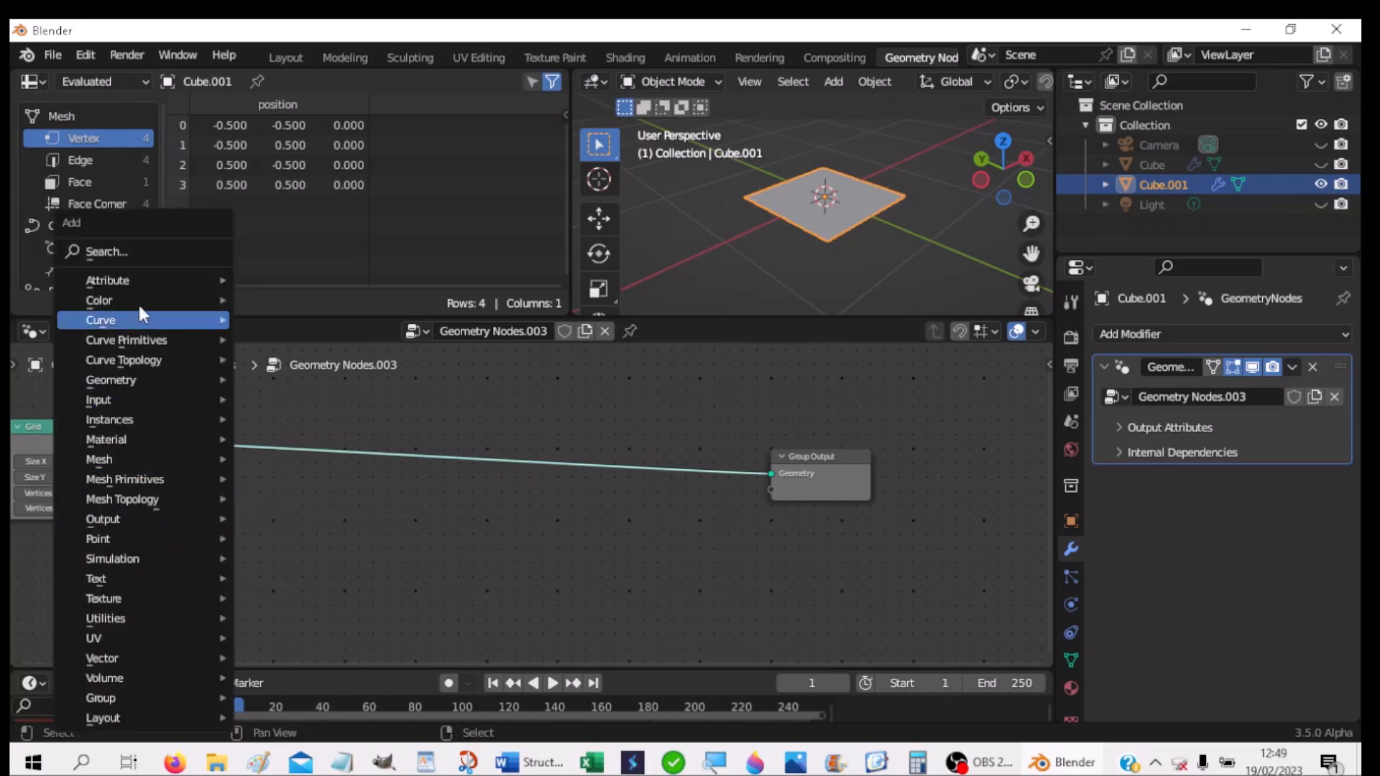
{"action": "mouse_move", "coordinate": [138, 284]}
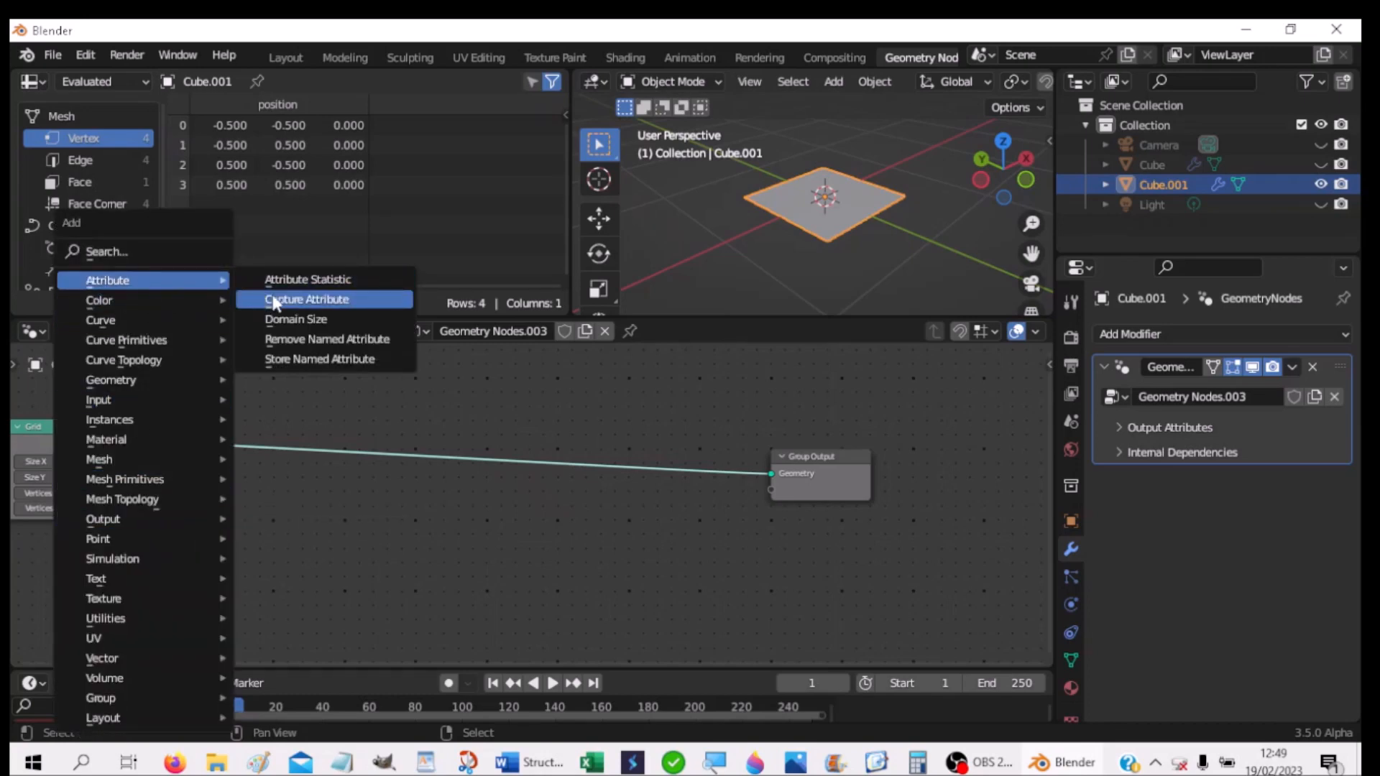
{"action": "left_click", "coordinate": [279, 360]}
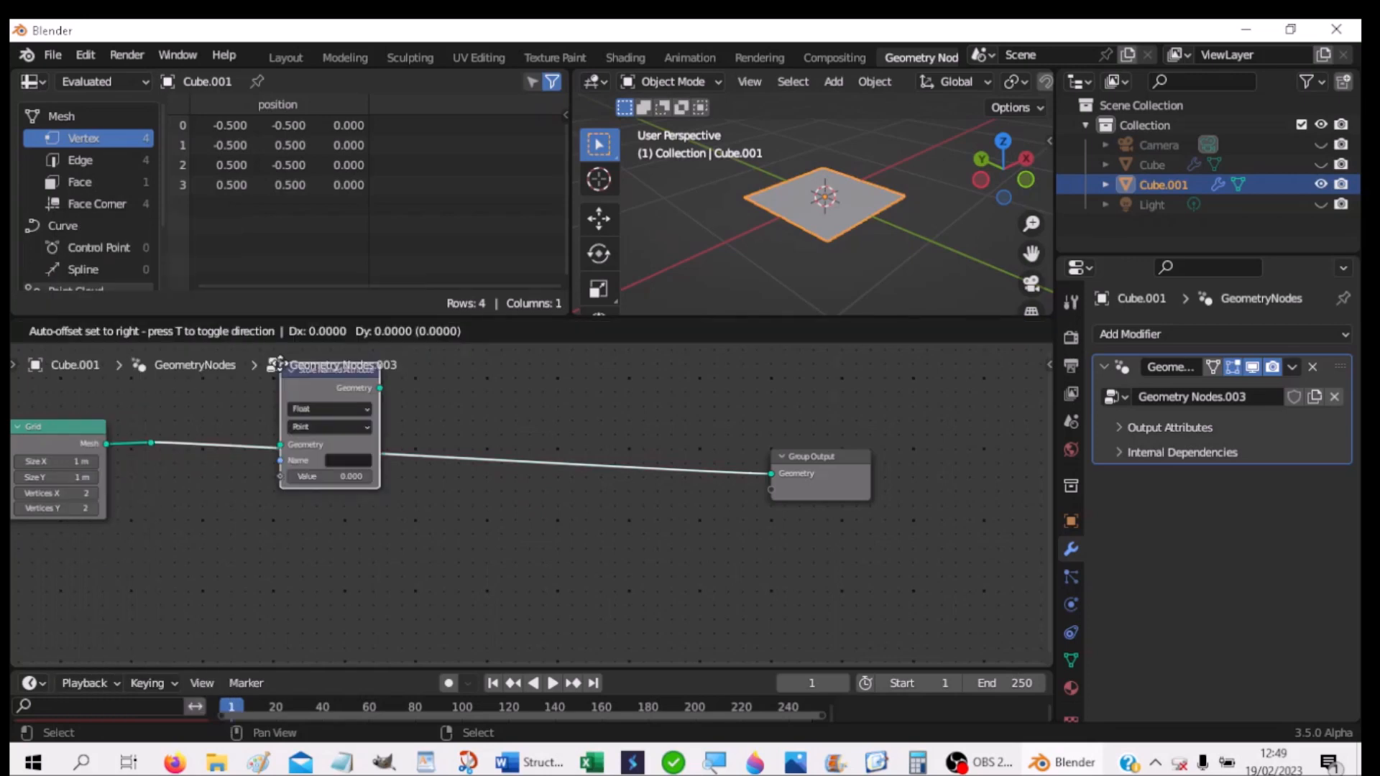
{"action": "left_click", "coordinate": [251, 530]}
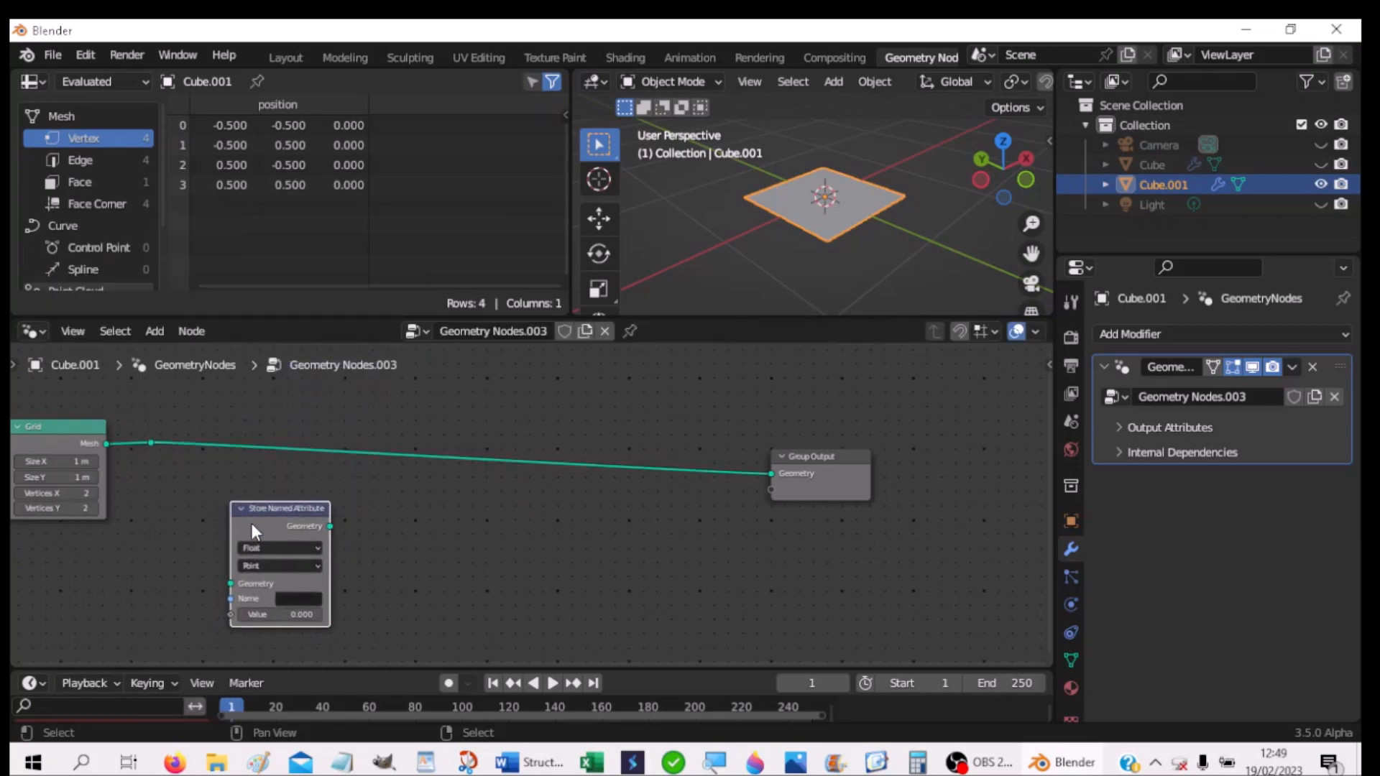
Step: Set the Store Named Attribute node to Integer with the name Ind, and insert it into the link after the reroute
{"action": "left_click", "coordinate": [279, 548]}
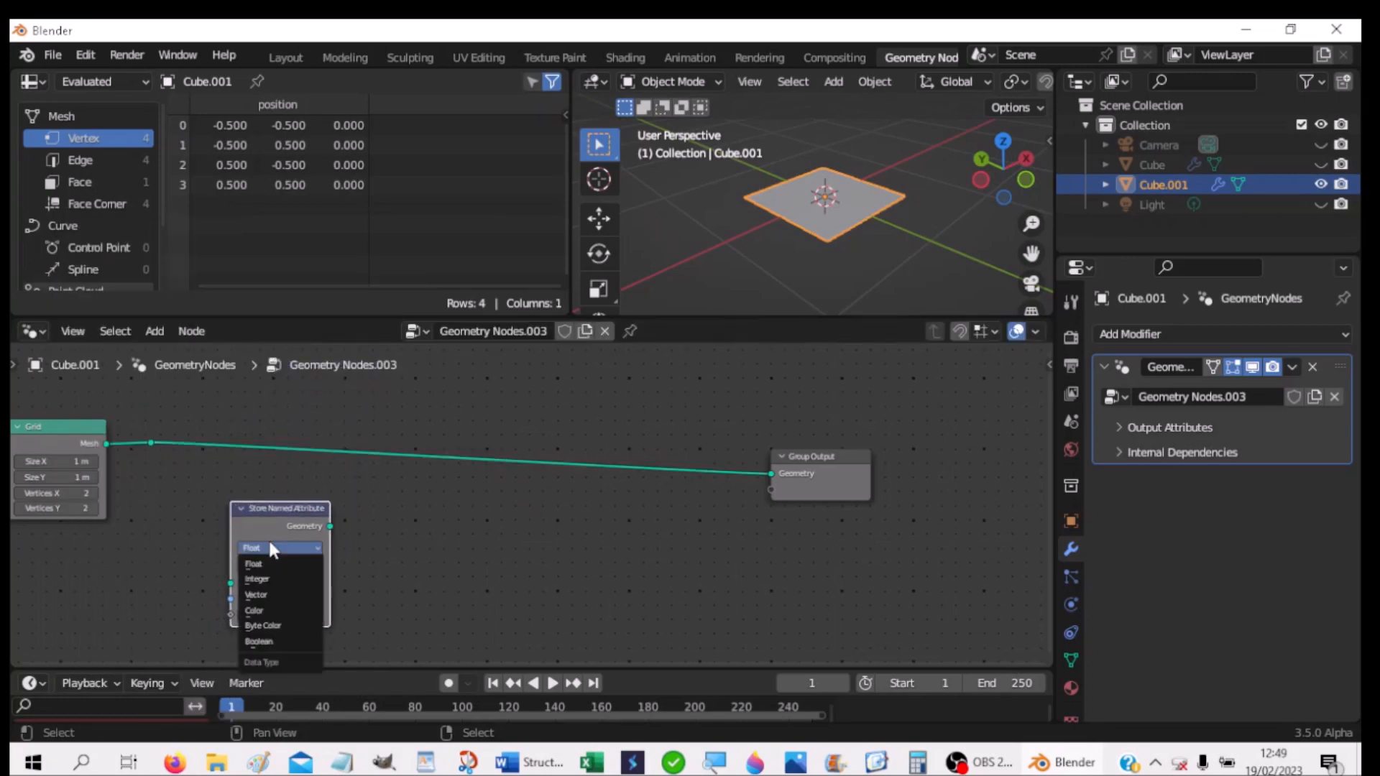
{"action": "left_click", "coordinate": [263, 578]}
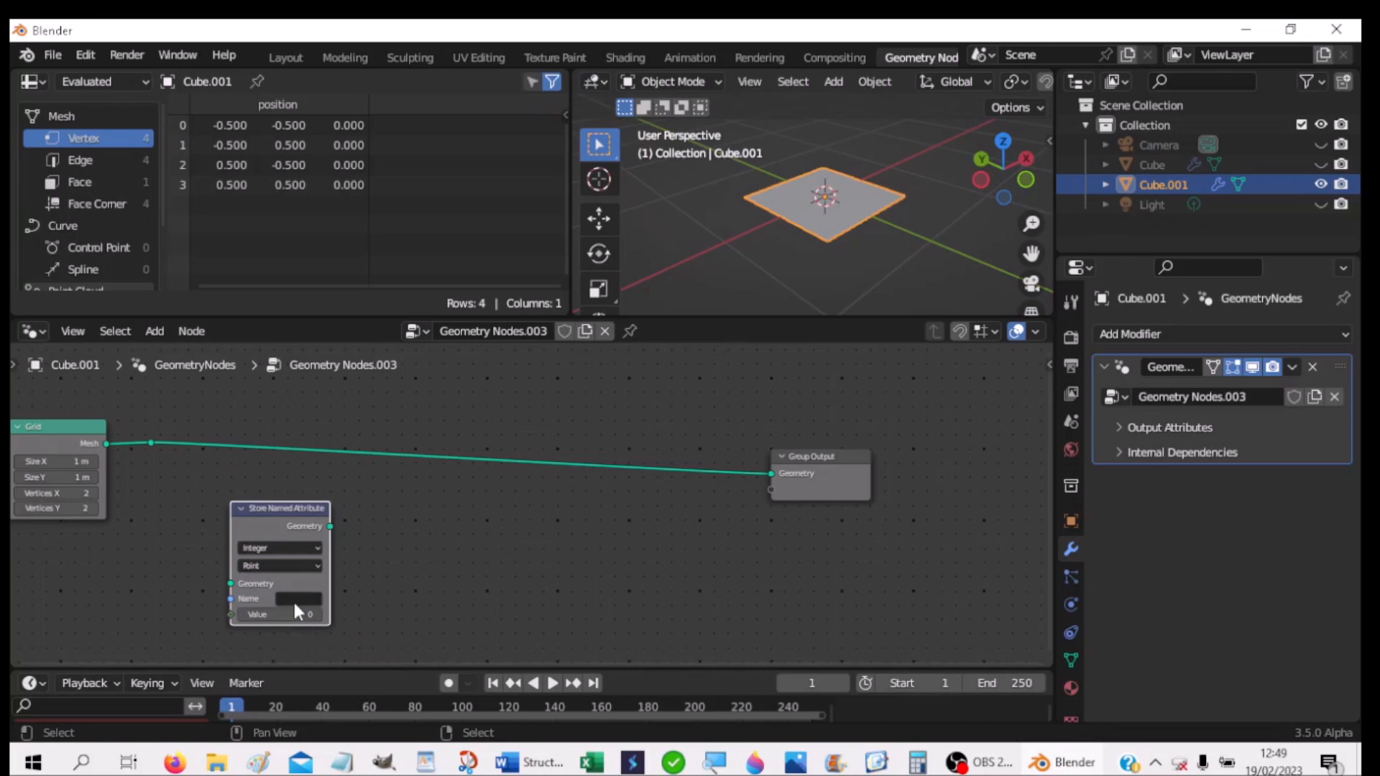
{"action": "left_click", "coordinate": [292, 599]}
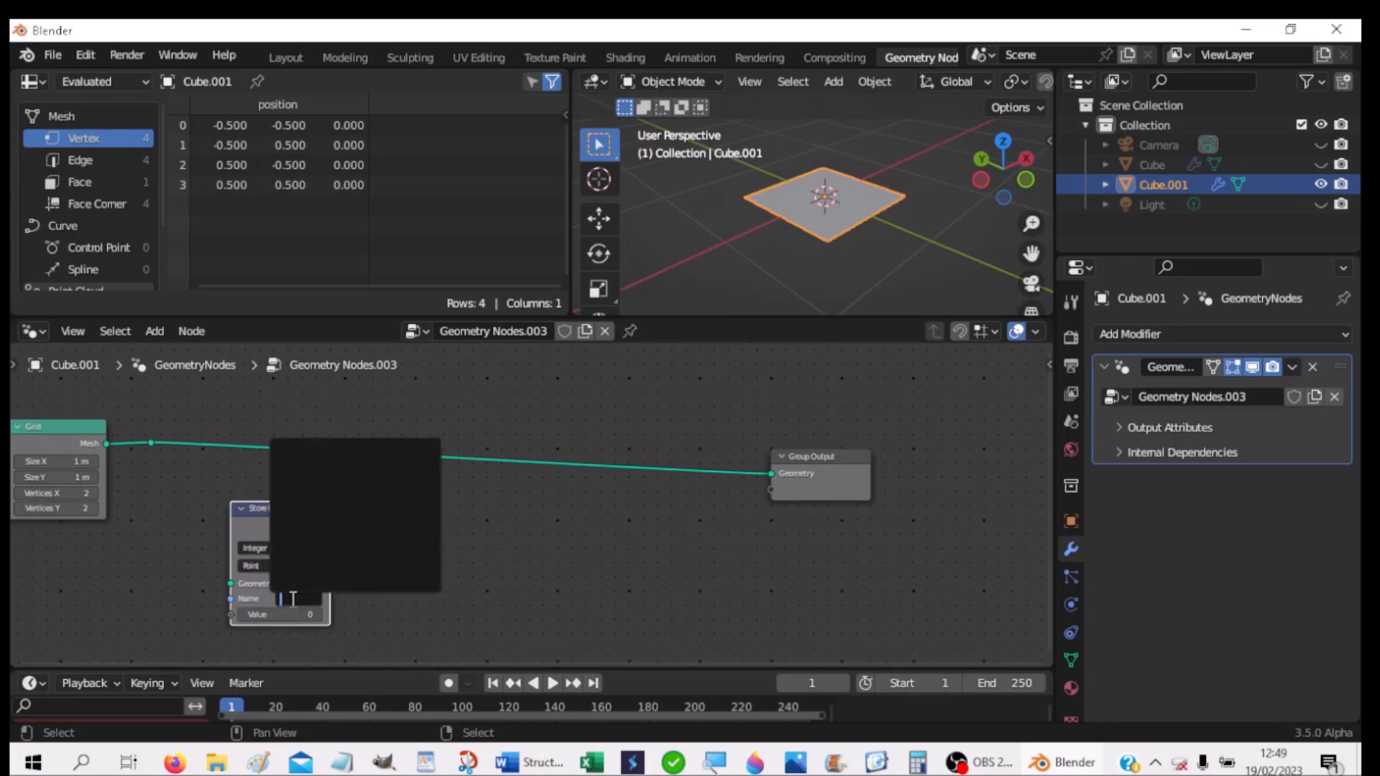
{"action": "type", "text": "Ind"}
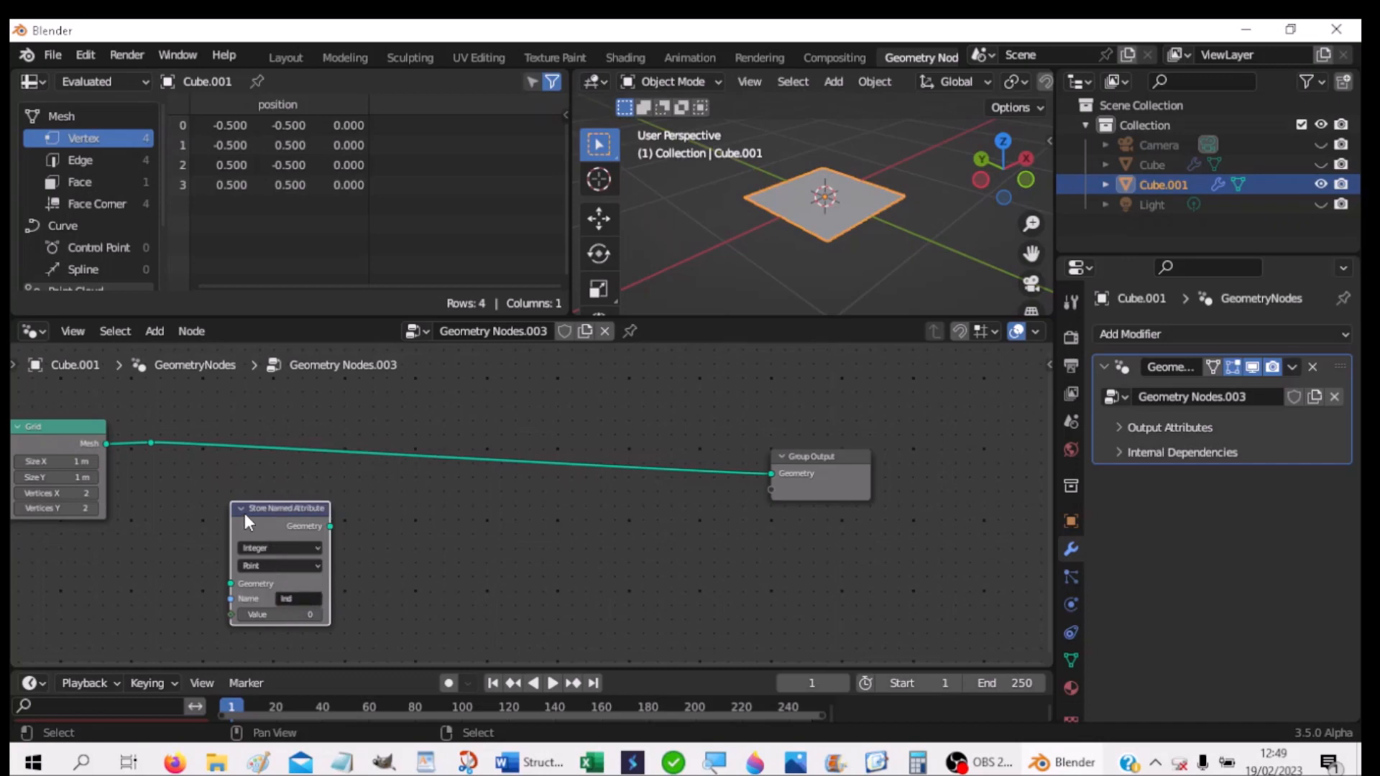
{"action": "left_click_drag", "start_coordinate": [260, 509], "coordinate": [217, 407]}
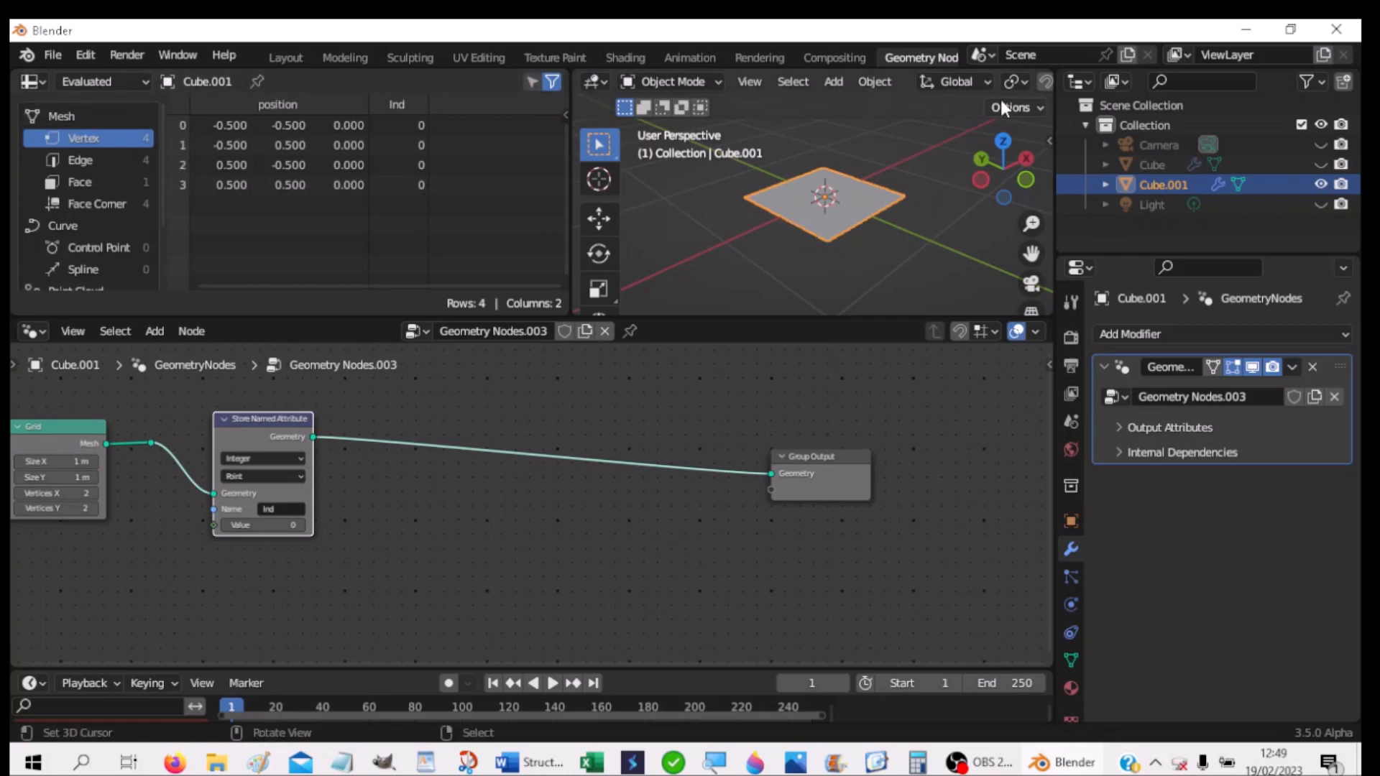
Step: Switch the 3D viewport shading to wireframe
{"action": "scroll", "coordinate": [1012, 91], "scroll_direction": "down", "scroll_amount": 4}
{"action": "scroll", "coordinate": [1012, 90], "scroll_direction": "down", "scroll_amount": 4}
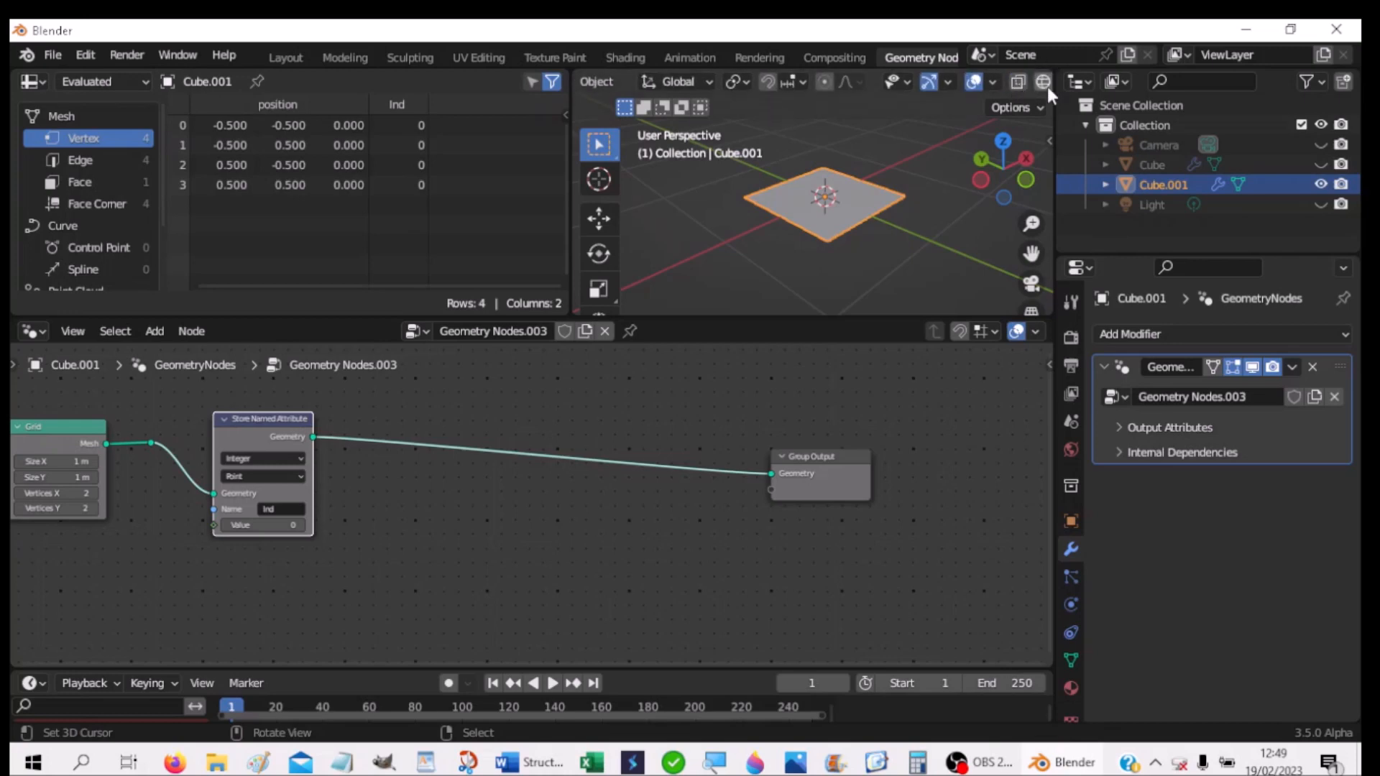
{"action": "left_click", "coordinate": [1042, 82]}
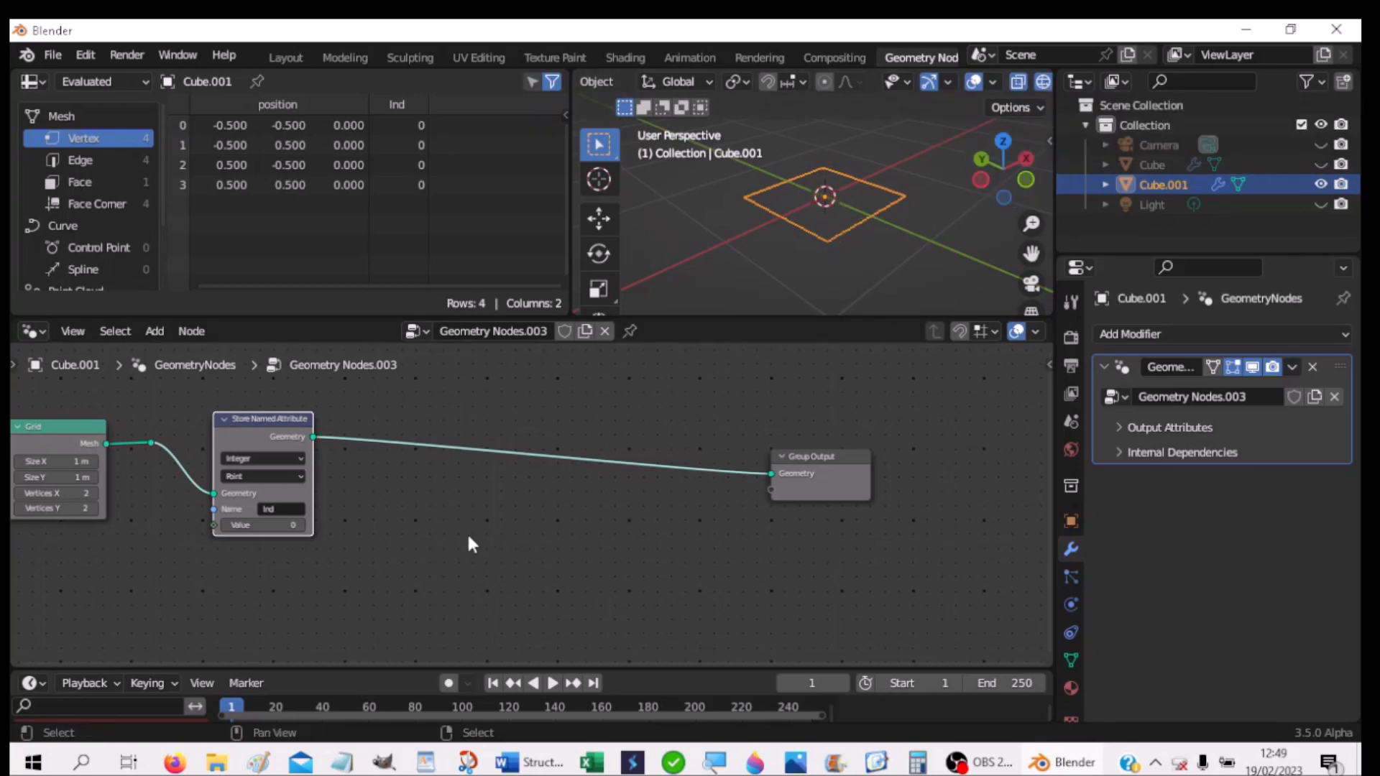
Step: Shift the Store Named Attribute node closer to the reroute, and add an Attribute Statistic node beside it, below the link
{"action": "left_click_drag", "start_coordinate": [245, 421], "coordinate": [217, 424]}
{"action": "left_click", "coordinate": [375, 536]}
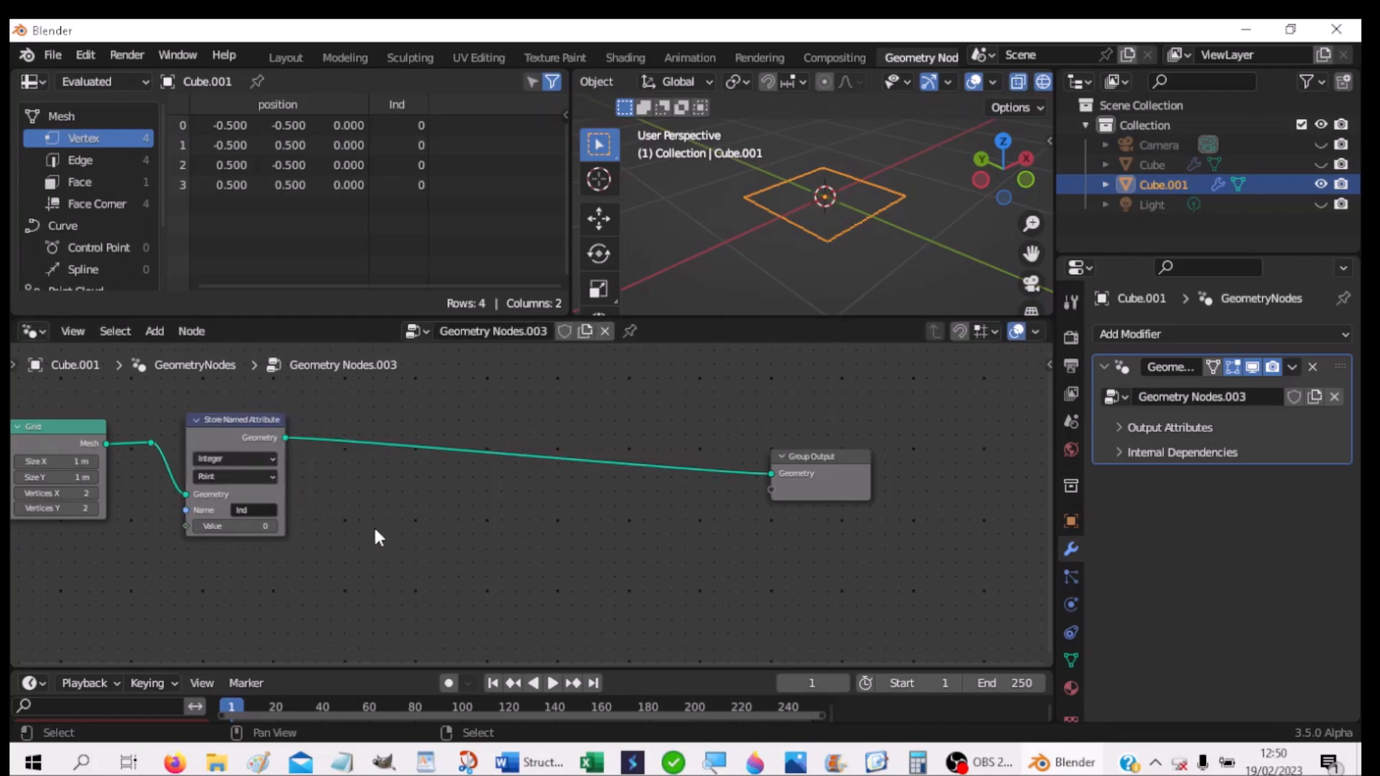
{"action": "key", "text": "shift+a"}
{"action": "key", "text": "shift+a"}
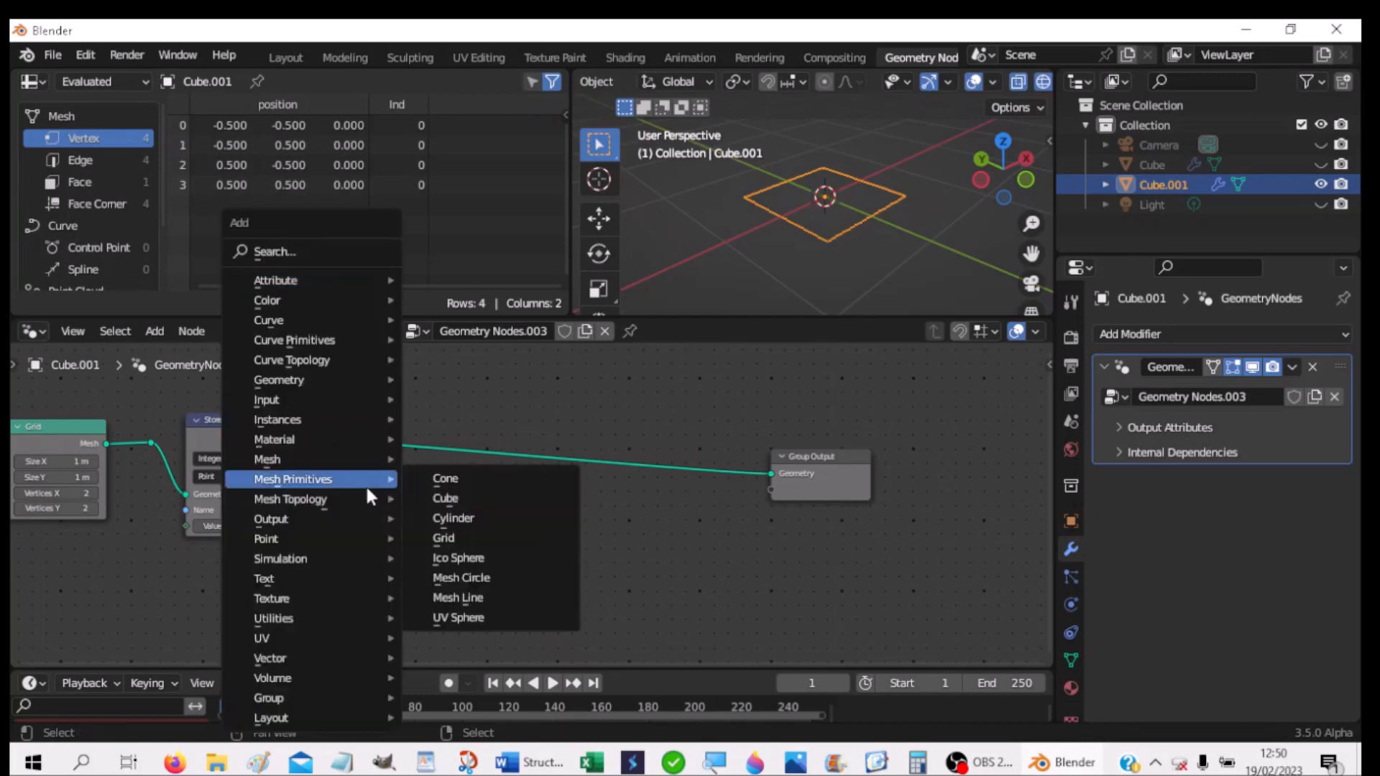
{"action": "mouse_move", "coordinate": [257, 286]}
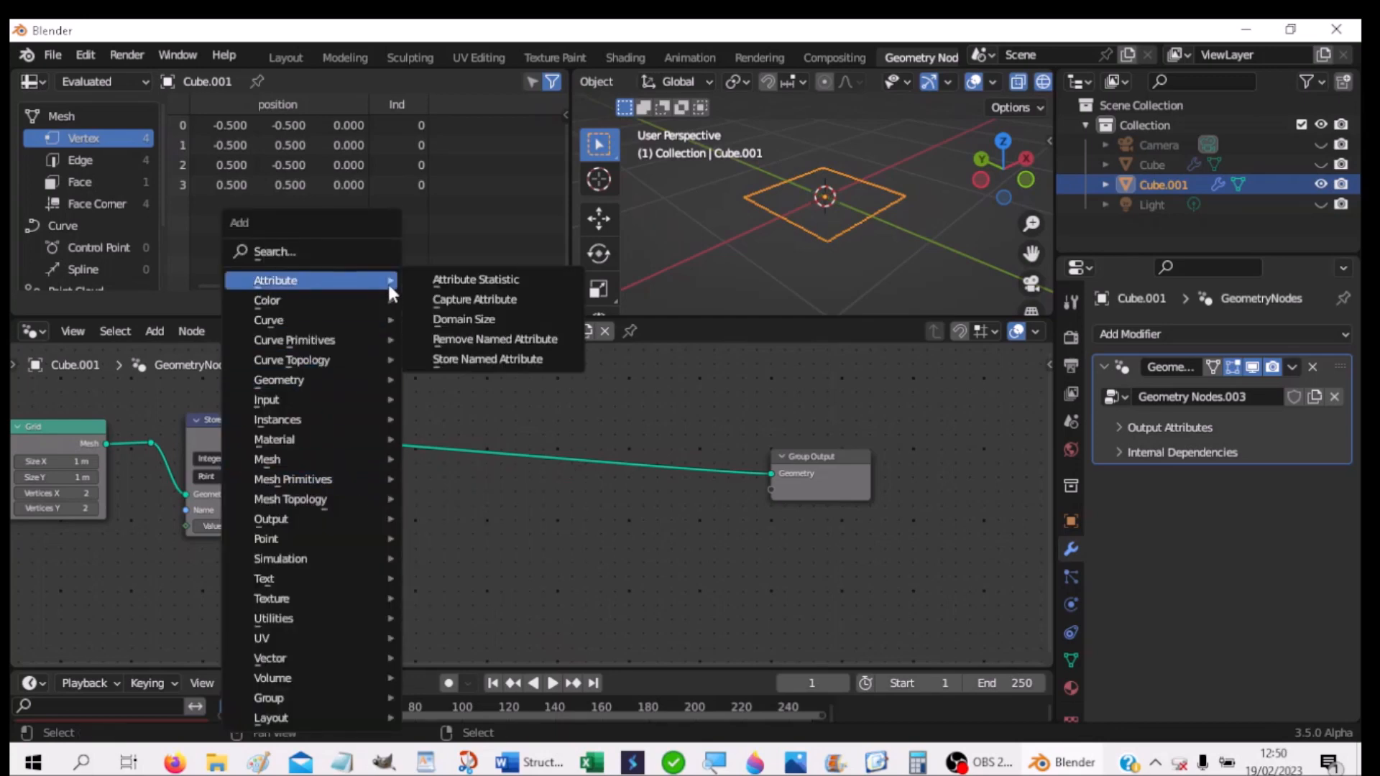
{"action": "left_click", "coordinate": [457, 279]}
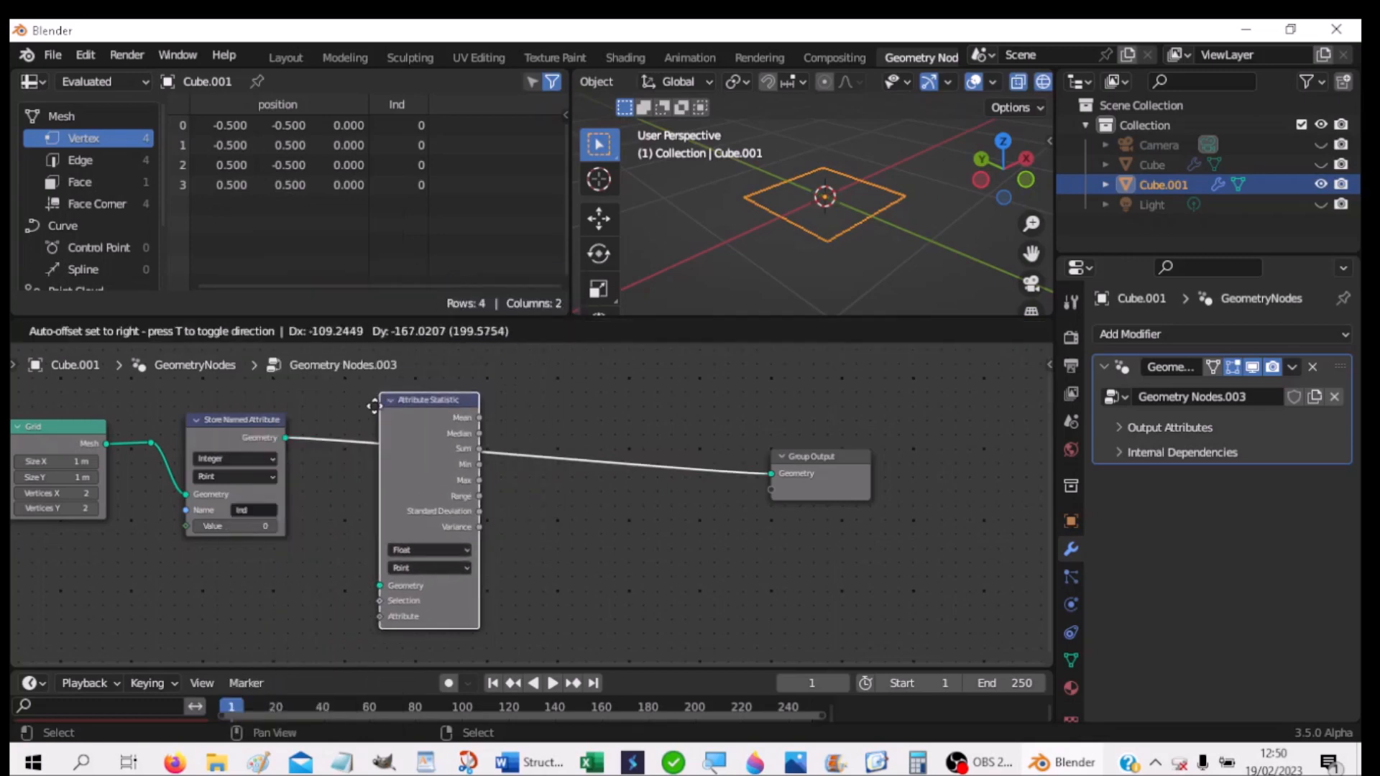
{"action": "left_click", "coordinate": [330, 475]}
Step: Connect the reroute to the Geometry input of the Attribute Statistic node, keeping its data type as Float
{"action": "middle_click_drag", "start_coordinate": [611, 608], "coordinate": [615, 540]}
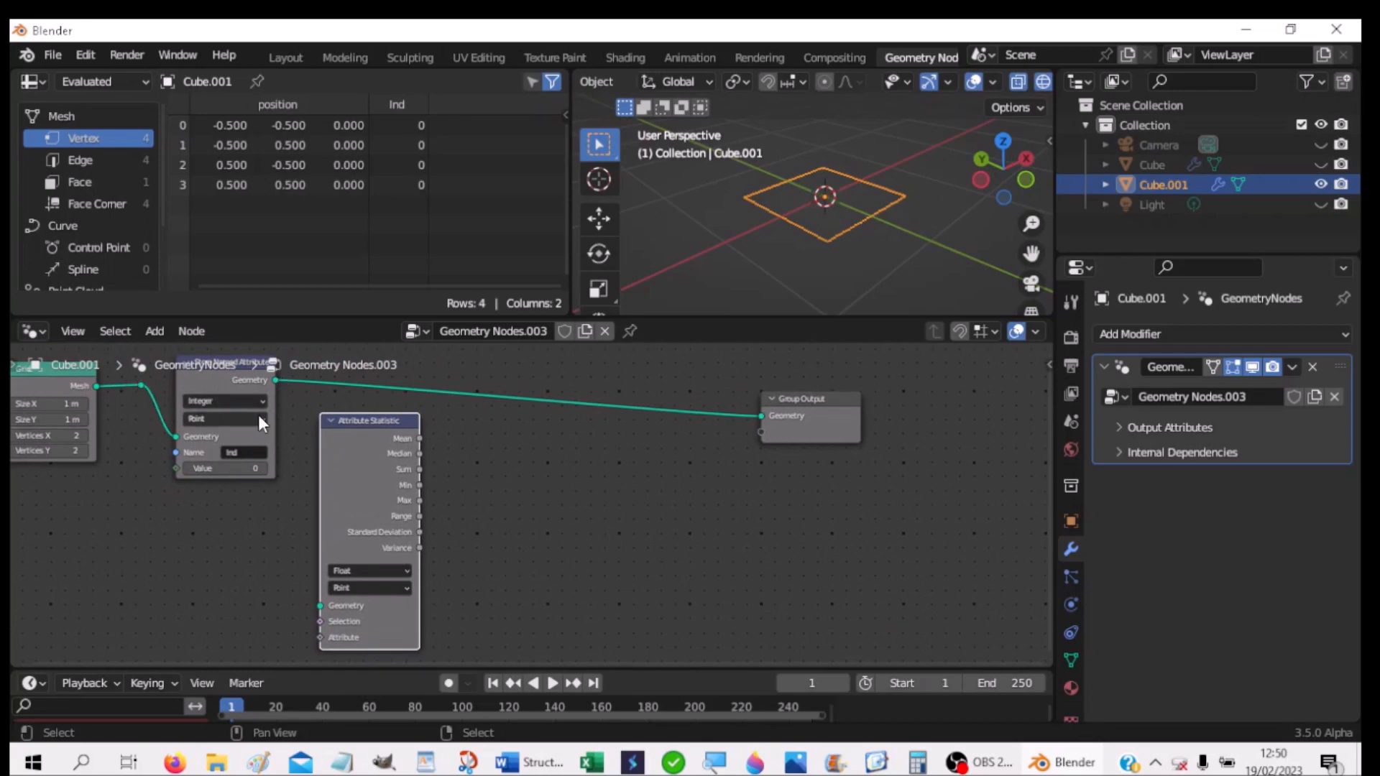
{"action": "left_click_drag", "start_coordinate": [141, 386], "coordinate": [324, 604]}
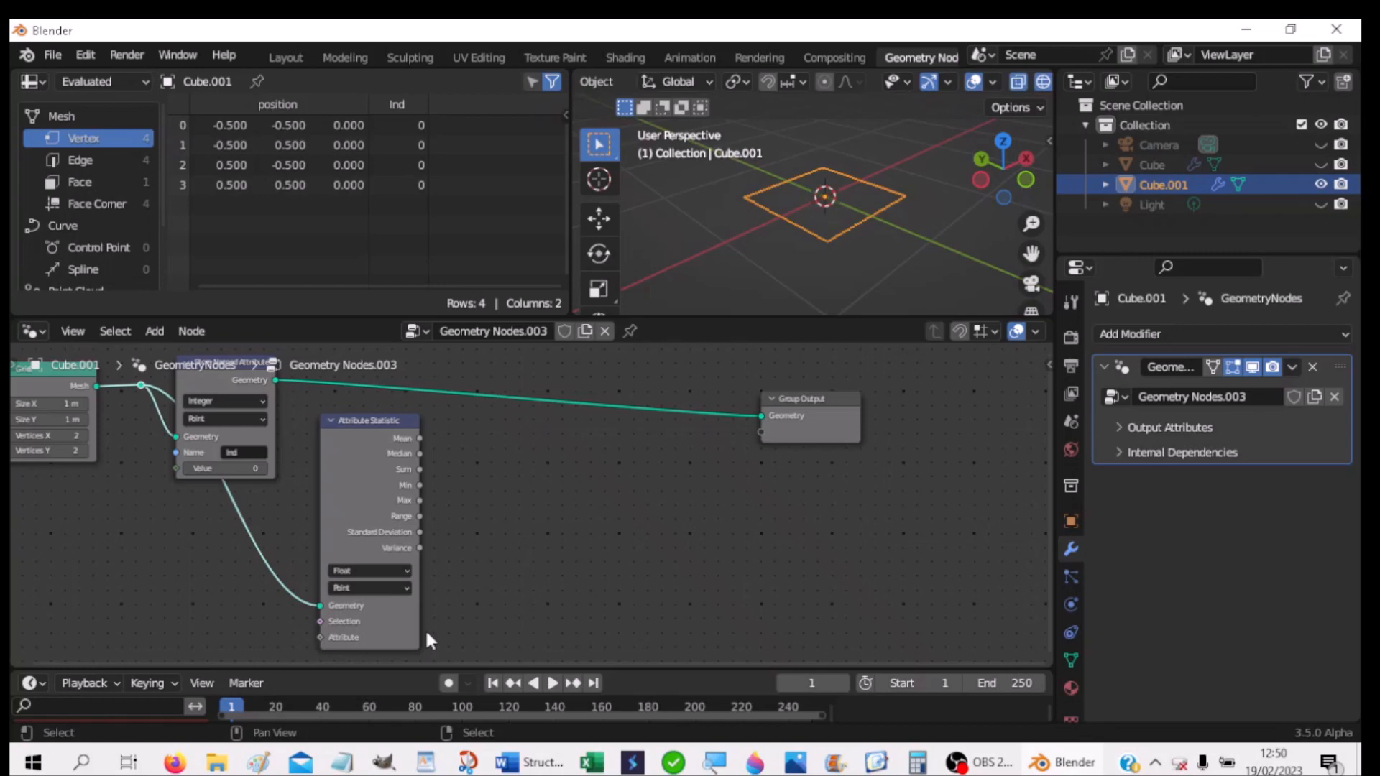
{"action": "left_click", "coordinate": [365, 571]}
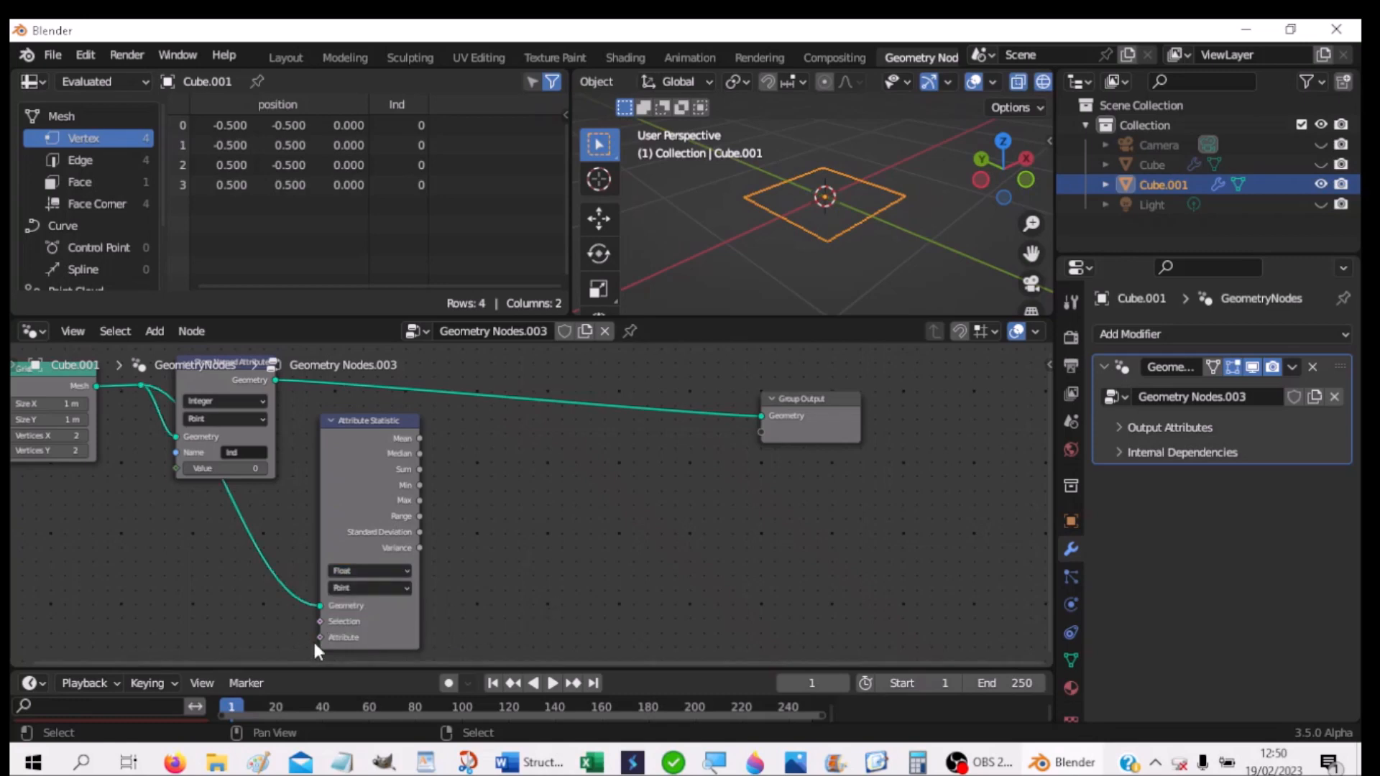
Step: Add an Index node and connect it to the Attribute input of the Attribute Statistic node
{"action": "key", "text": "shift+a"}
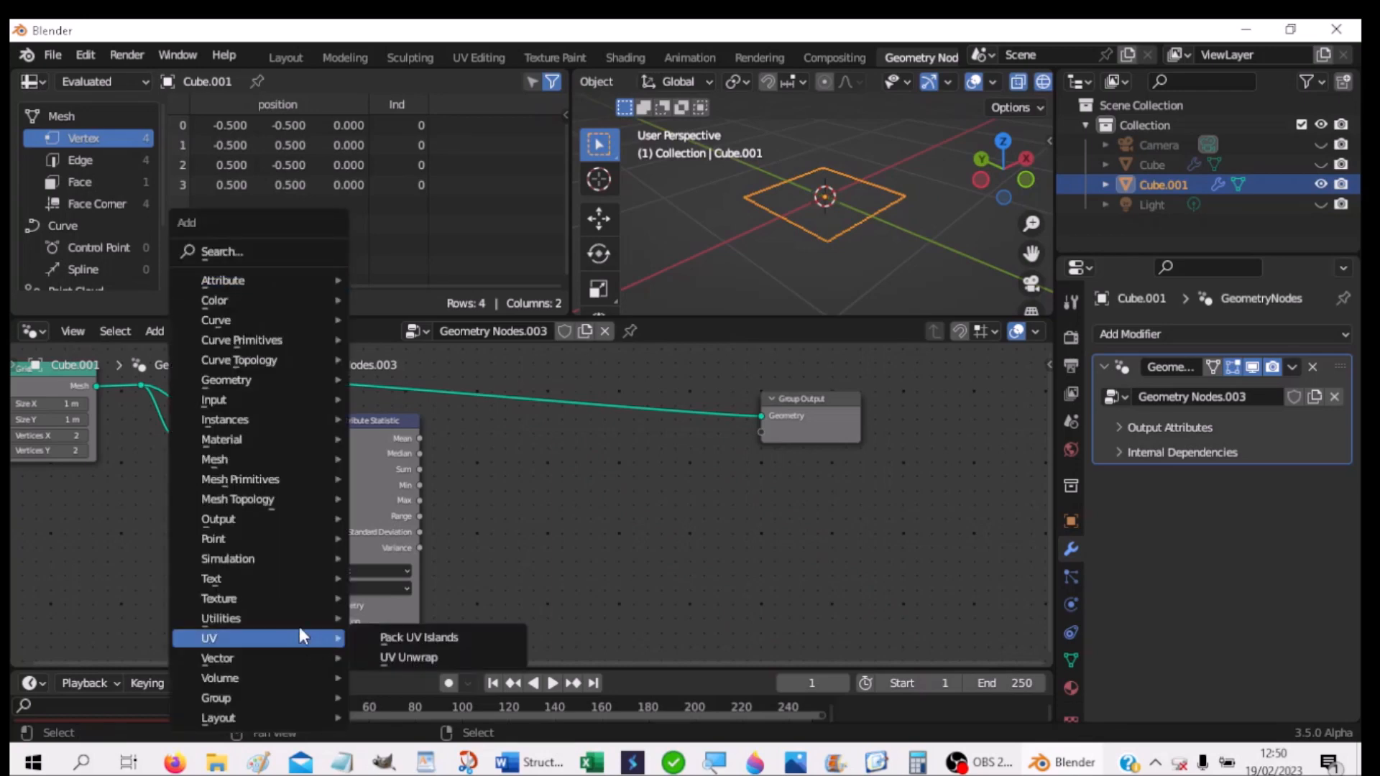
{"action": "mouse_move", "coordinate": [210, 401]}
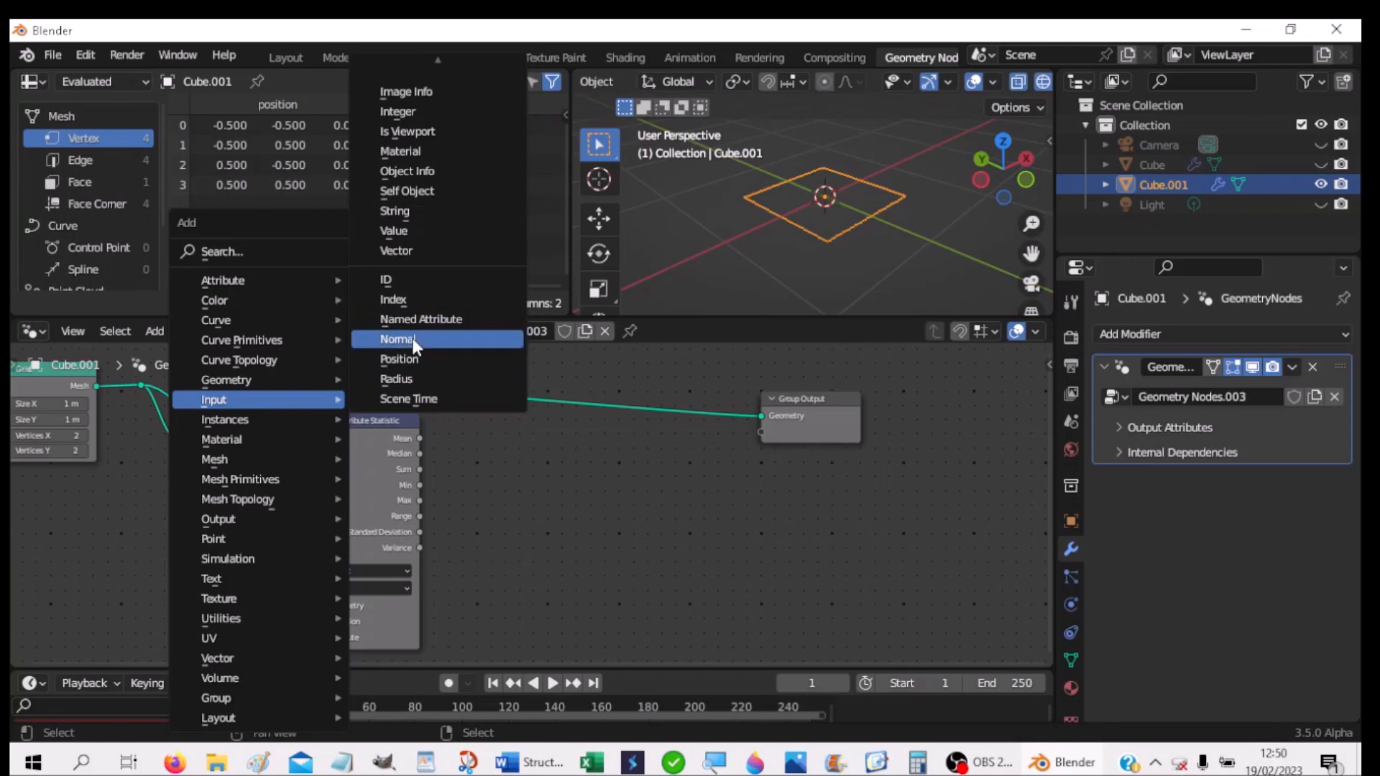
{"action": "left_click", "coordinate": [402, 300]}
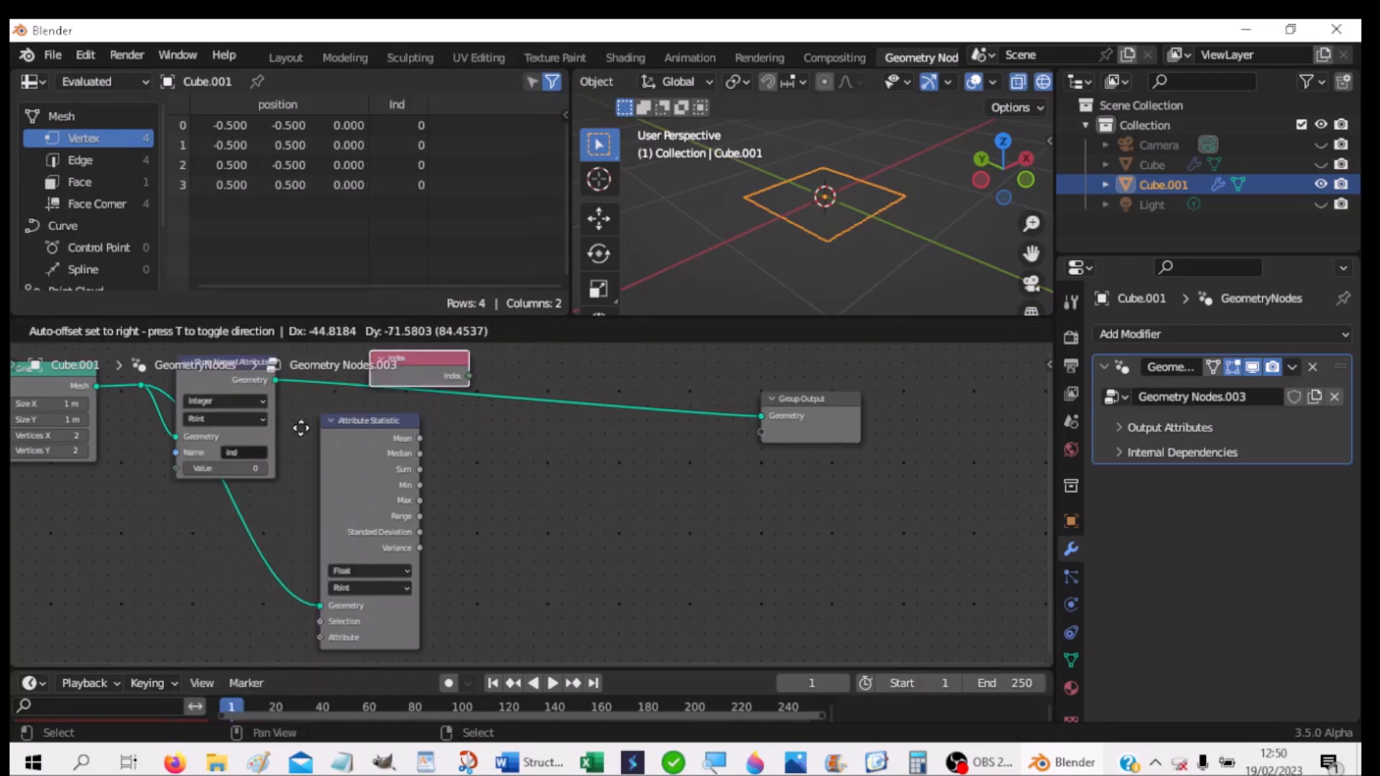
{"action": "left_click", "coordinate": [142, 592]}
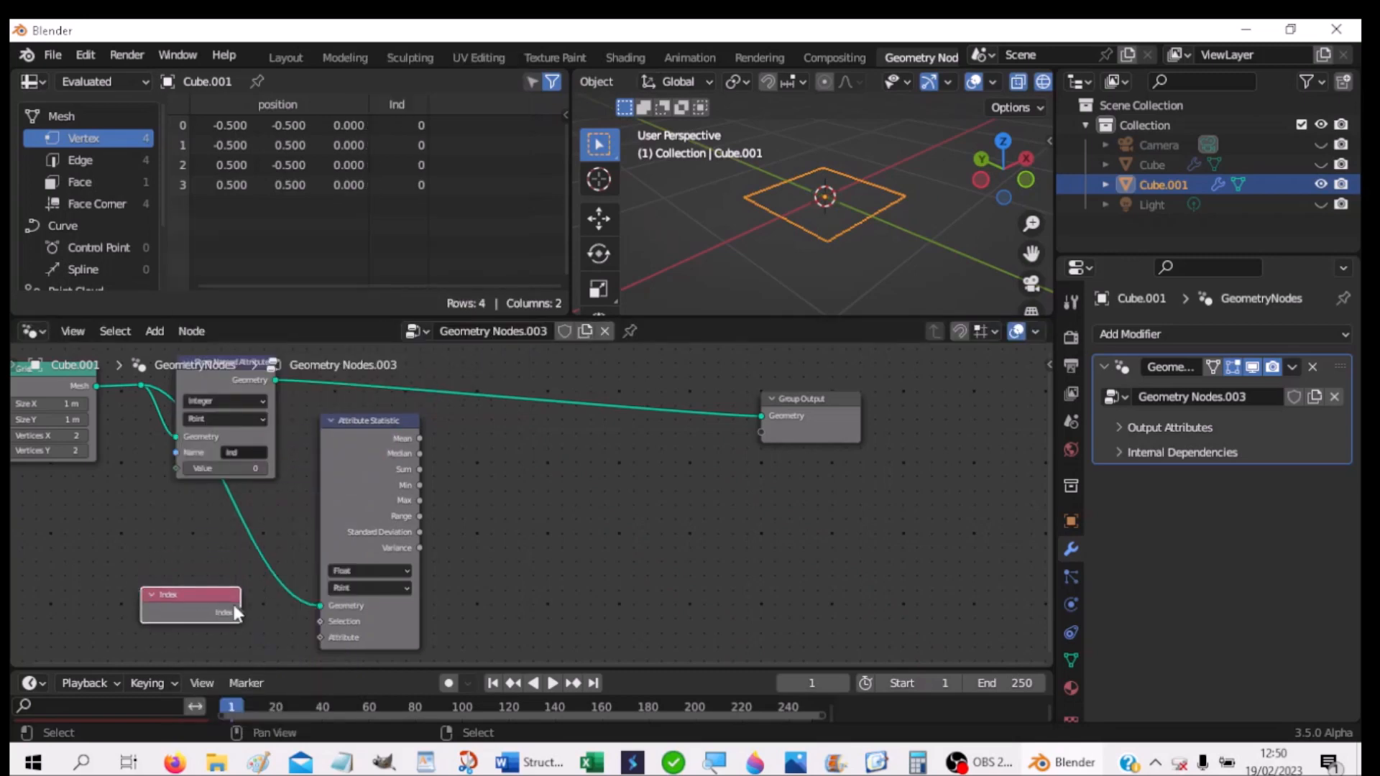
{"action": "left_click_drag", "start_coordinate": [242, 611], "coordinate": [320, 568]}
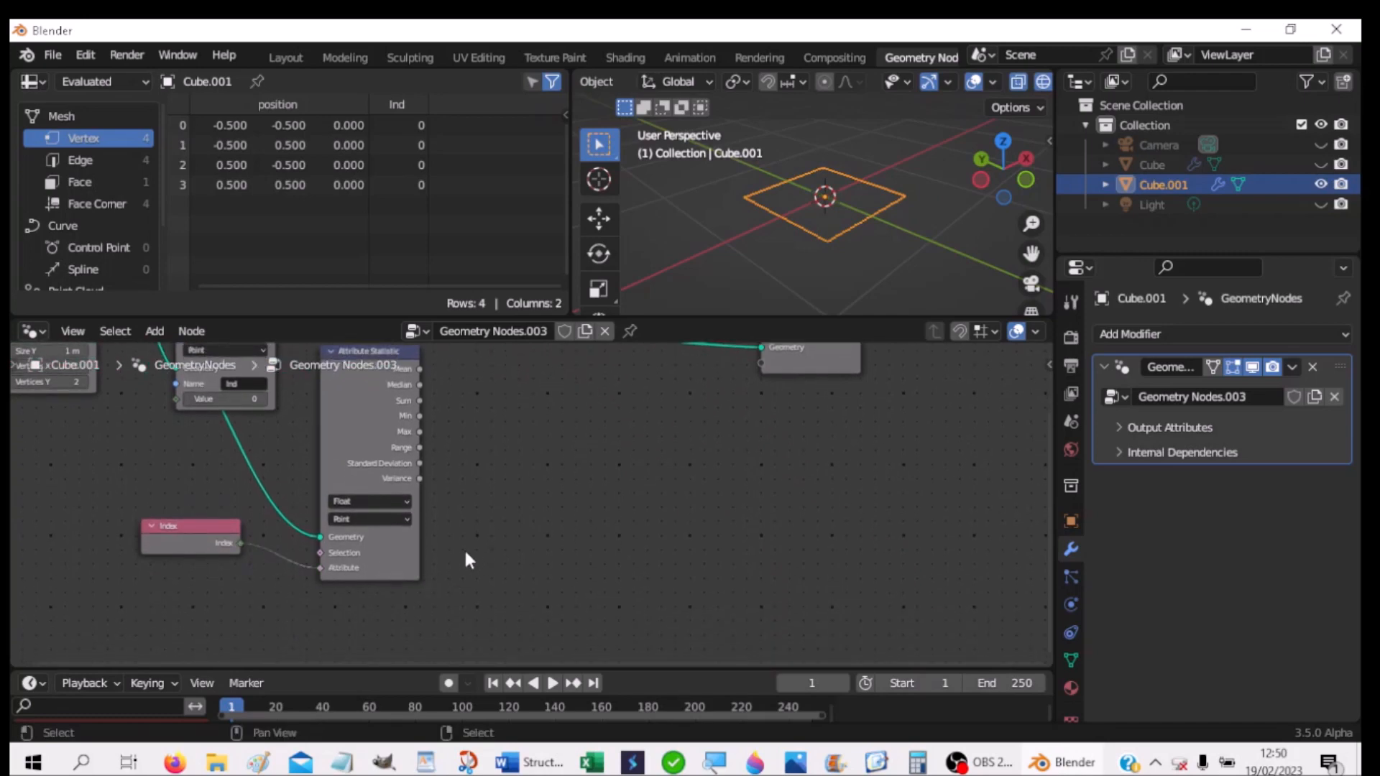
Step: Add a second Store Named Attribute node between the Attribute Statistic and Group Output nodes, without inserting it into the link
{"action": "middle_click_drag", "start_coordinate": [467, 559], "coordinate": [305, 646]}
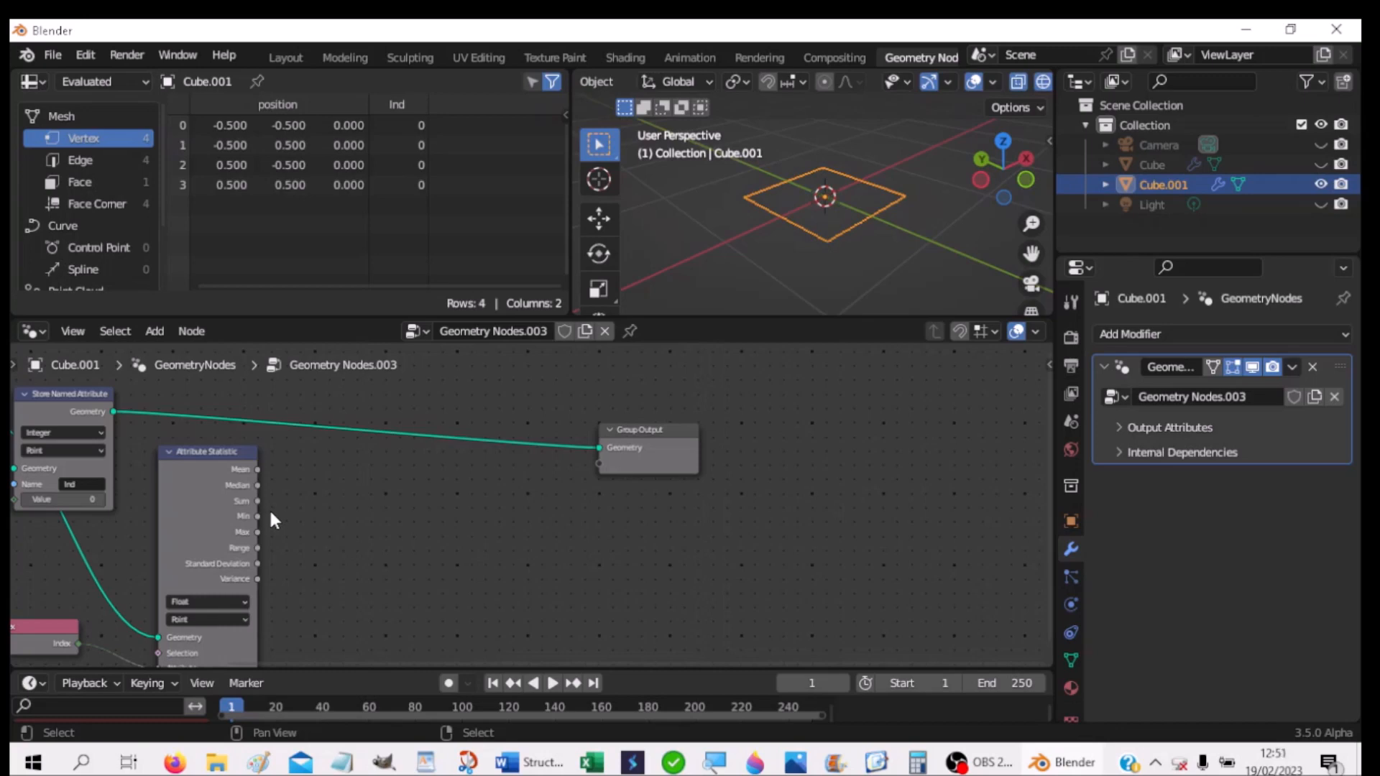
{"action": "key", "text": "shift+a"}
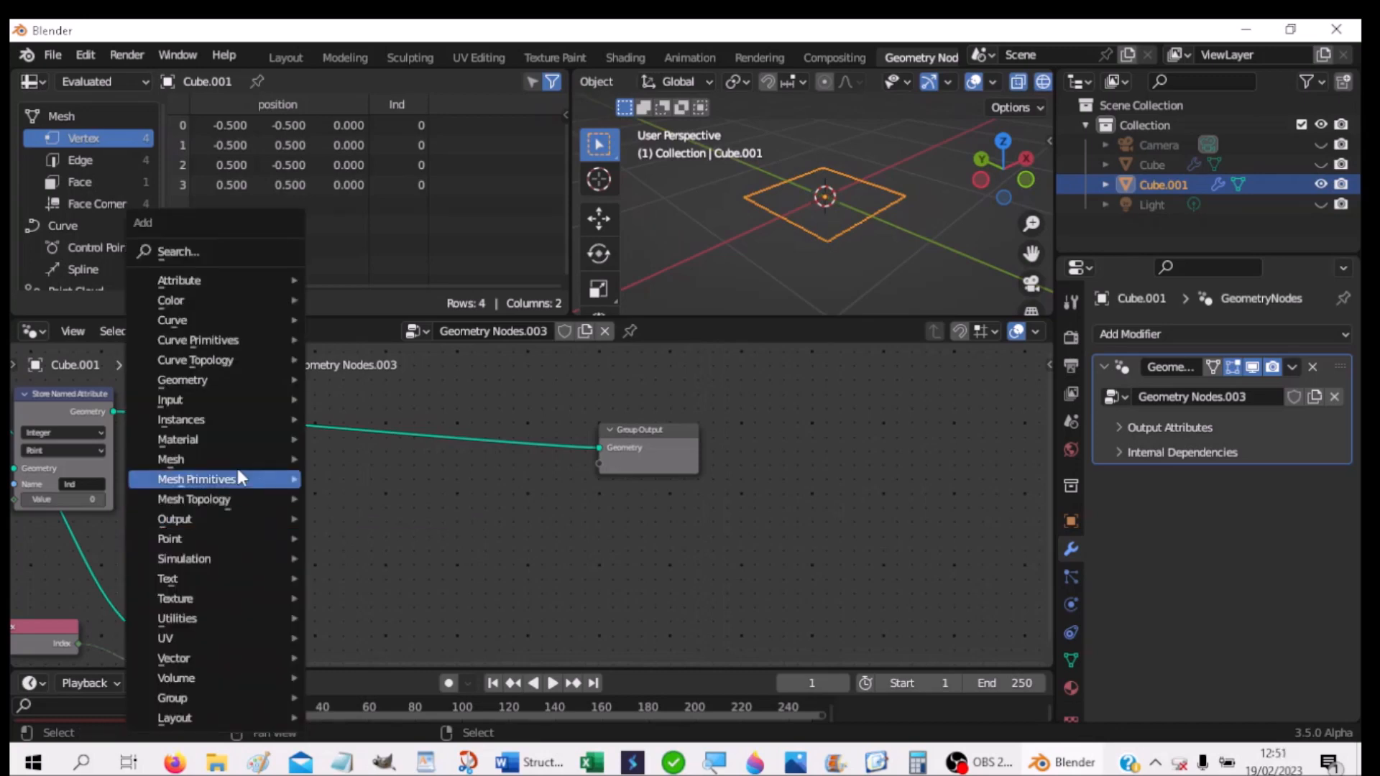
{"action": "mouse_move", "coordinate": [210, 282]}
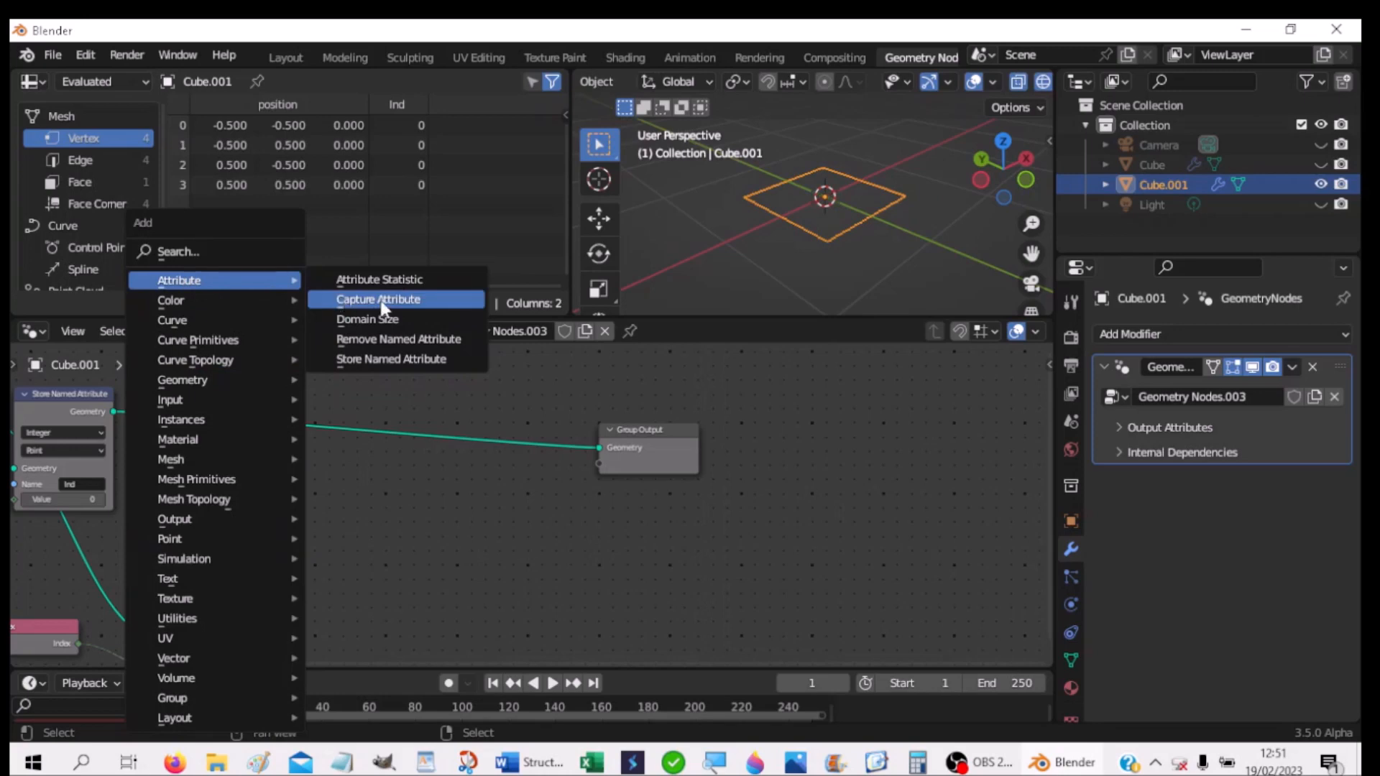
{"action": "left_click", "coordinate": [394, 358]}
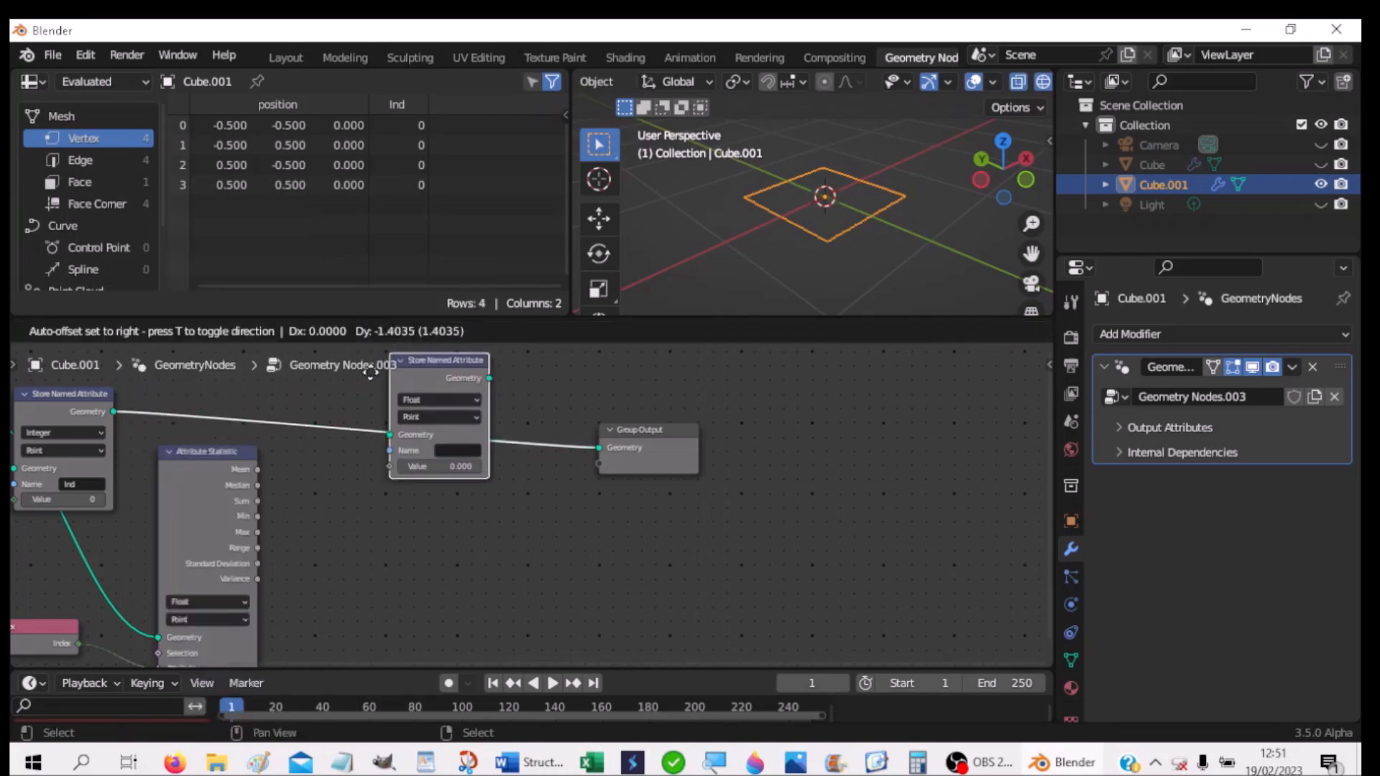
{"action": "left_click", "coordinate": [289, 489]}
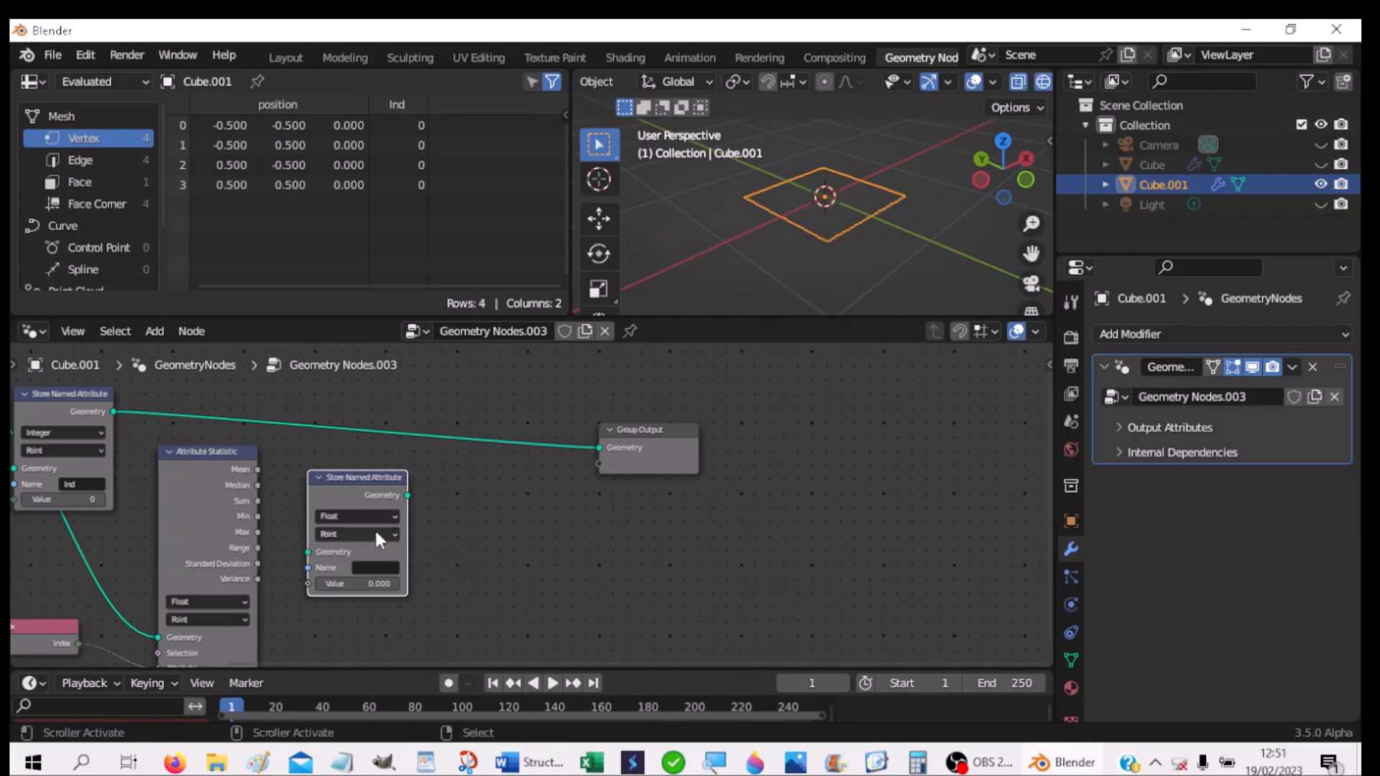
Step: Set the new Store Named Attribute node's data type to Integer and its attribute name to MaxVerts
{"action": "left_click", "coordinate": [338, 514]}
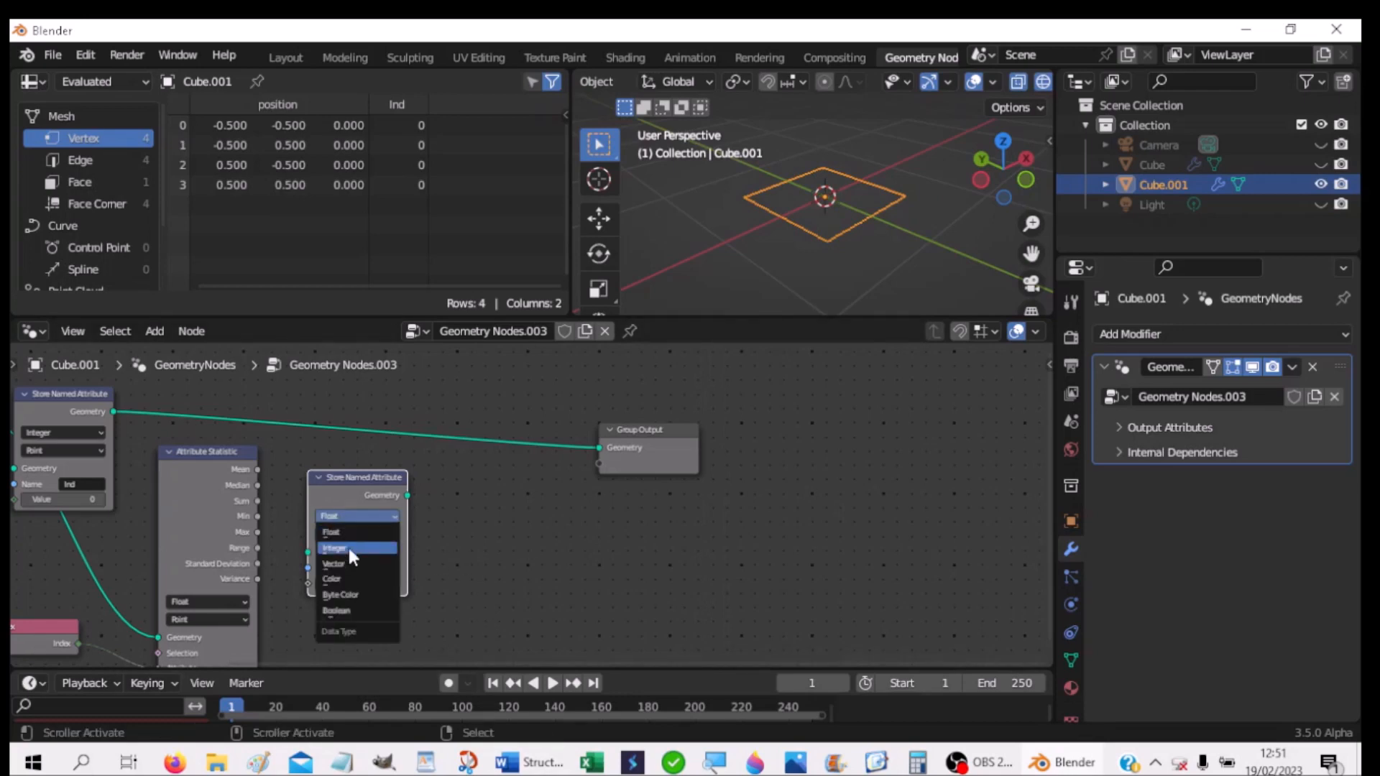
{"action": "left_click", "coordinate": [348, 548]}
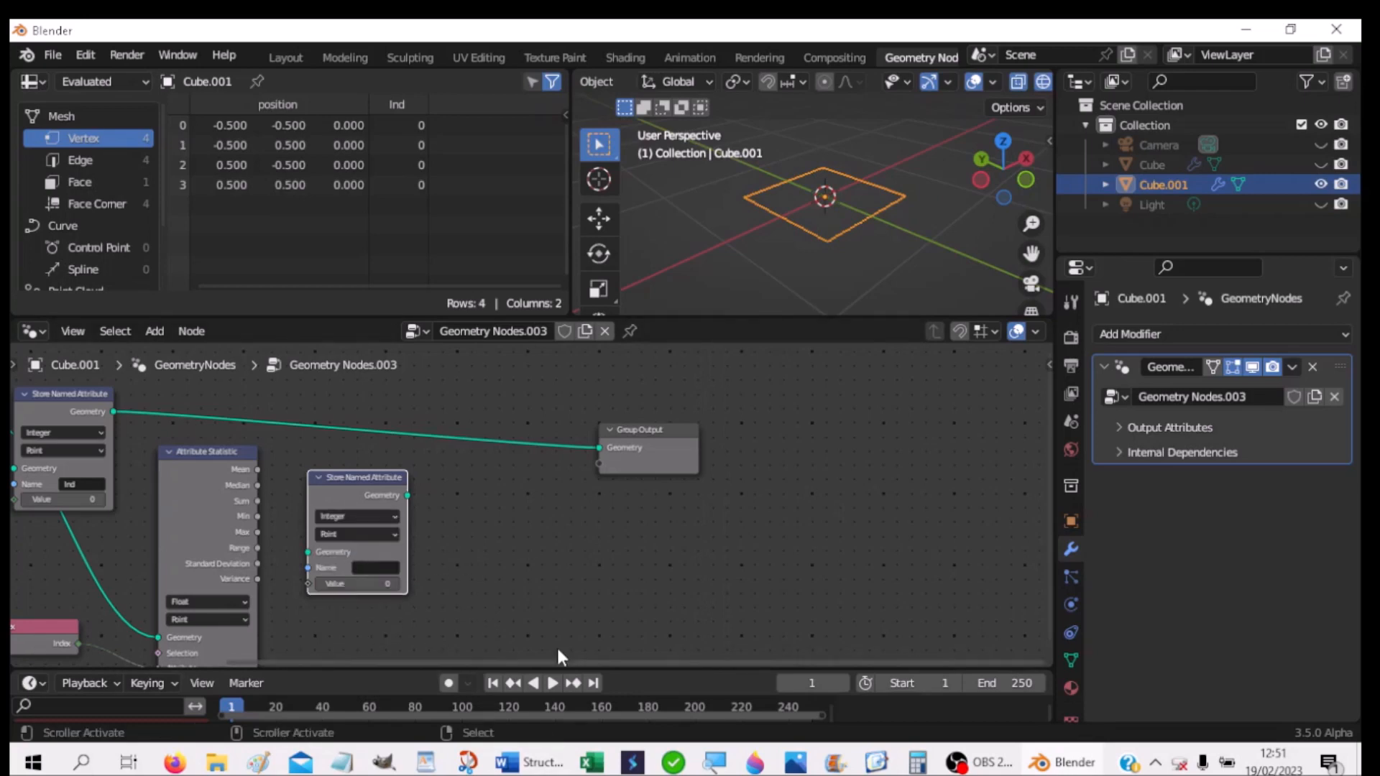
{"action": "left_click", "coordinate": [362, 568]}
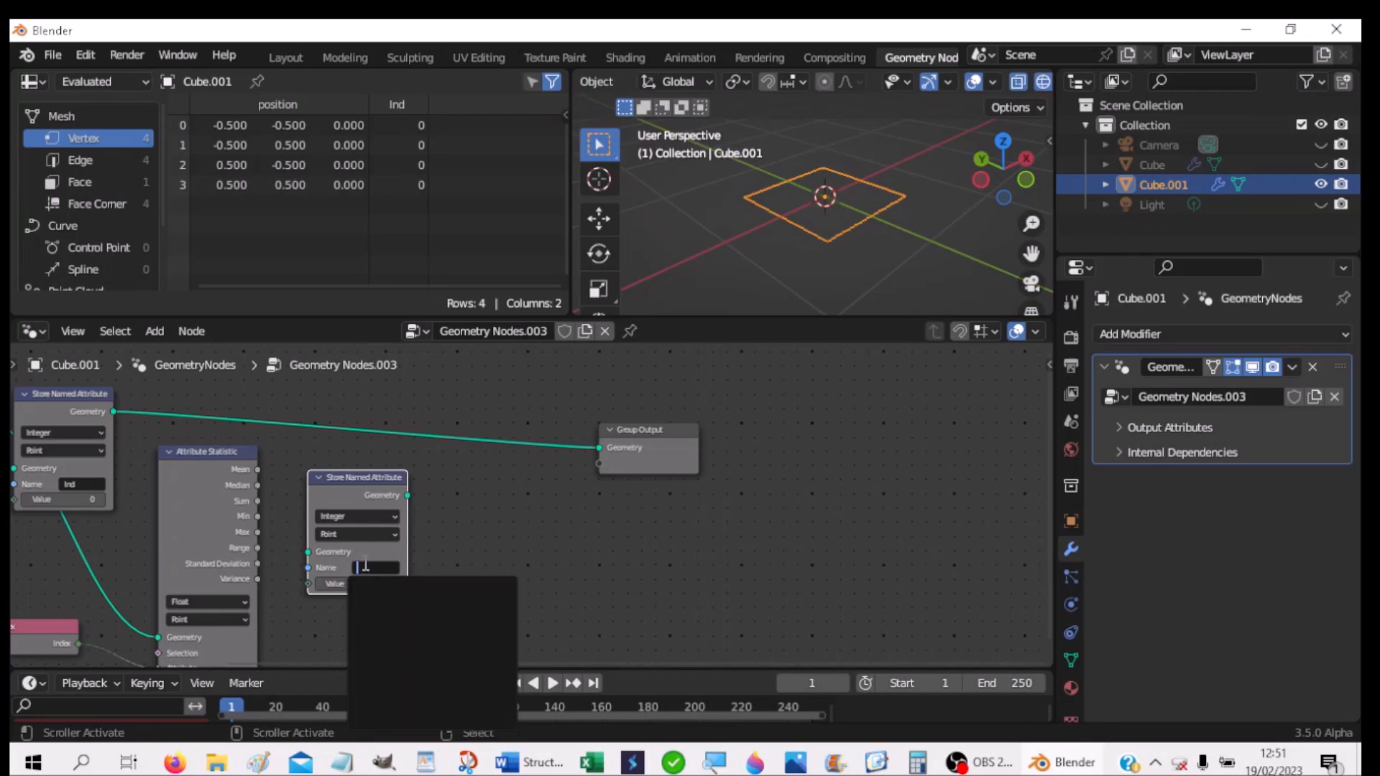
{"action": "type", "text": "M"}
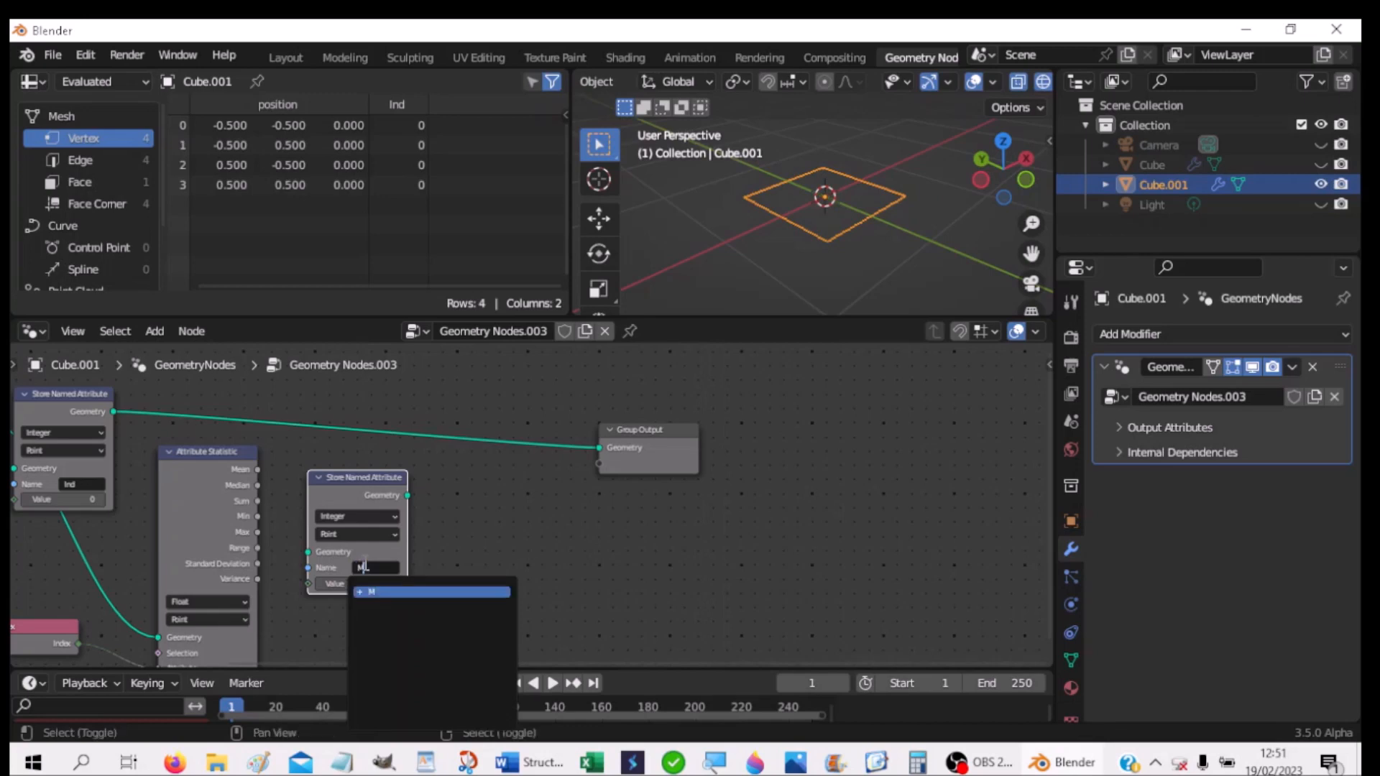
{"action": "type", "text": "axVerts"}
{"action": "key", "text": "Return"}
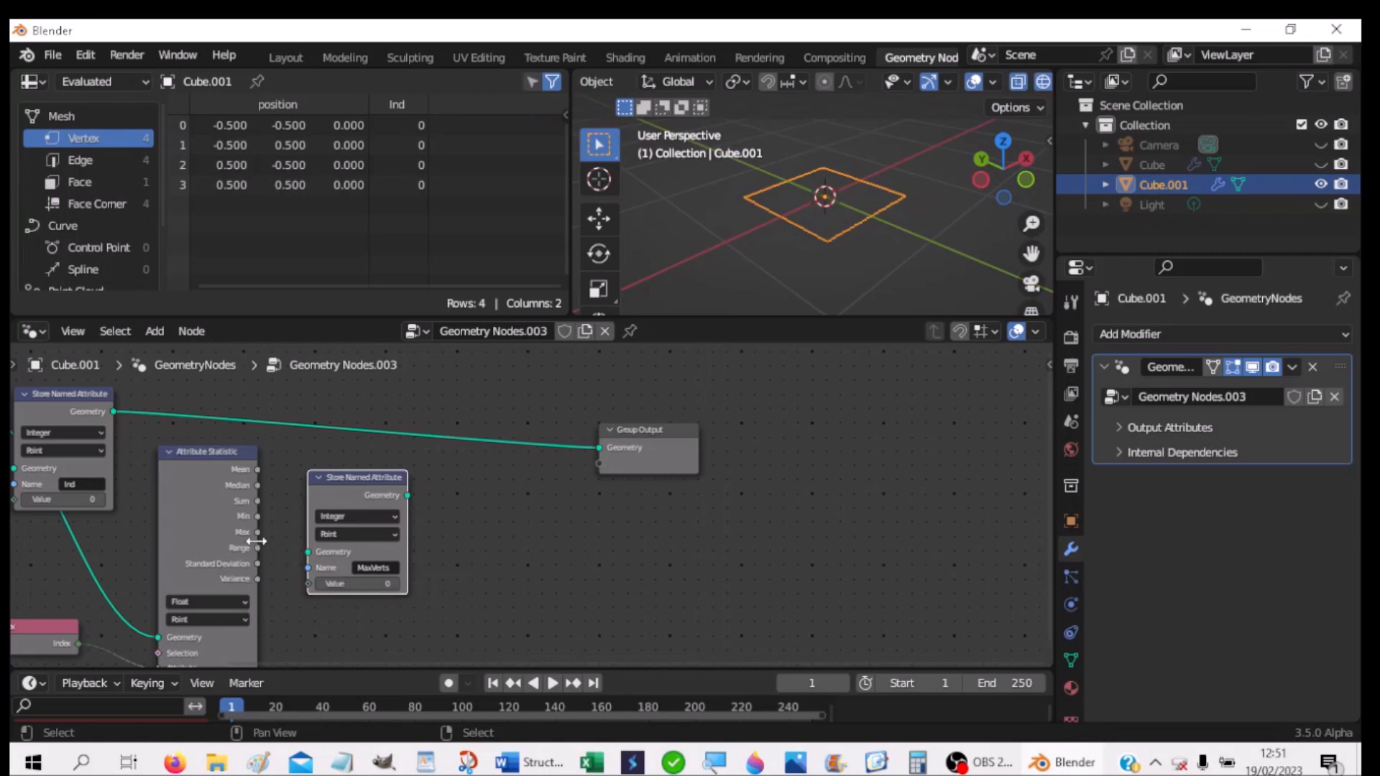
Step: Feed the Attribute Statistic's Max into the MaxVerts node's Value, and route the geometry from the Ind node through it to the Group Output
{"action": "left_click_drag", "start_coordinate": [258, 532], "coordinate": [304, 585]}
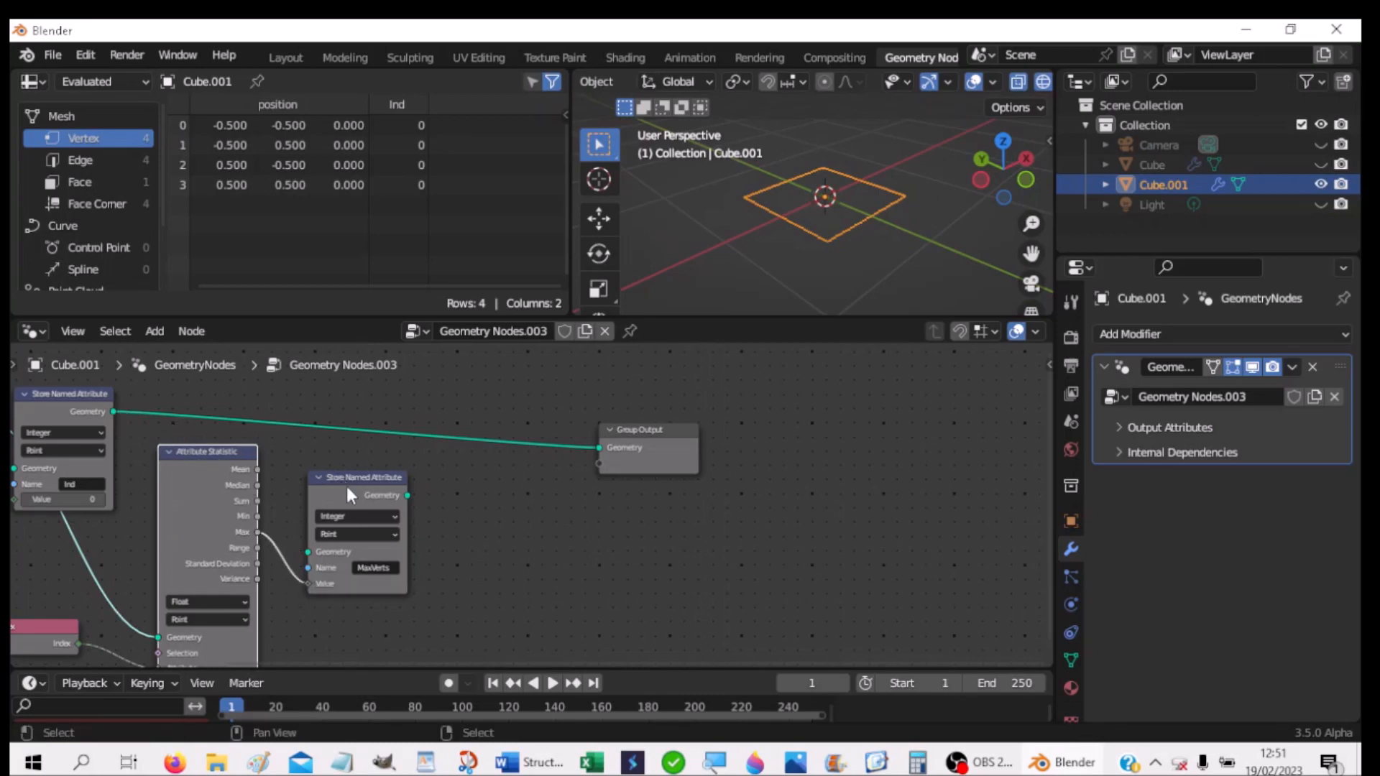
{"action": "left_click_drag", "start_coordinate": [345, 475], "coordinate": [318, 389]}
{"action": "left_click_drag", "start_coordinate": [112, 412], "coordinate": [277, 464]}
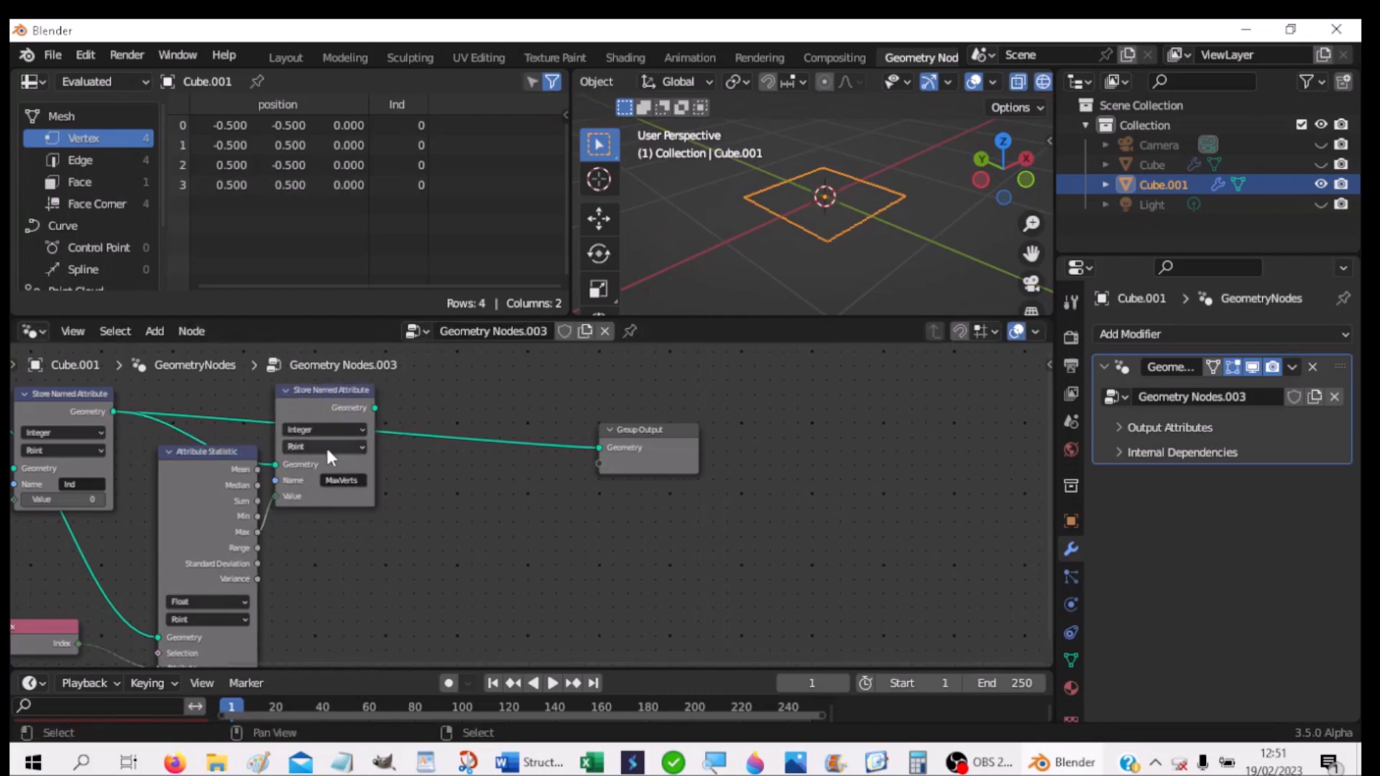
{"action": "left_click_drag", "start_coordinate": [374, 408], "coordinate": [602, 451]}
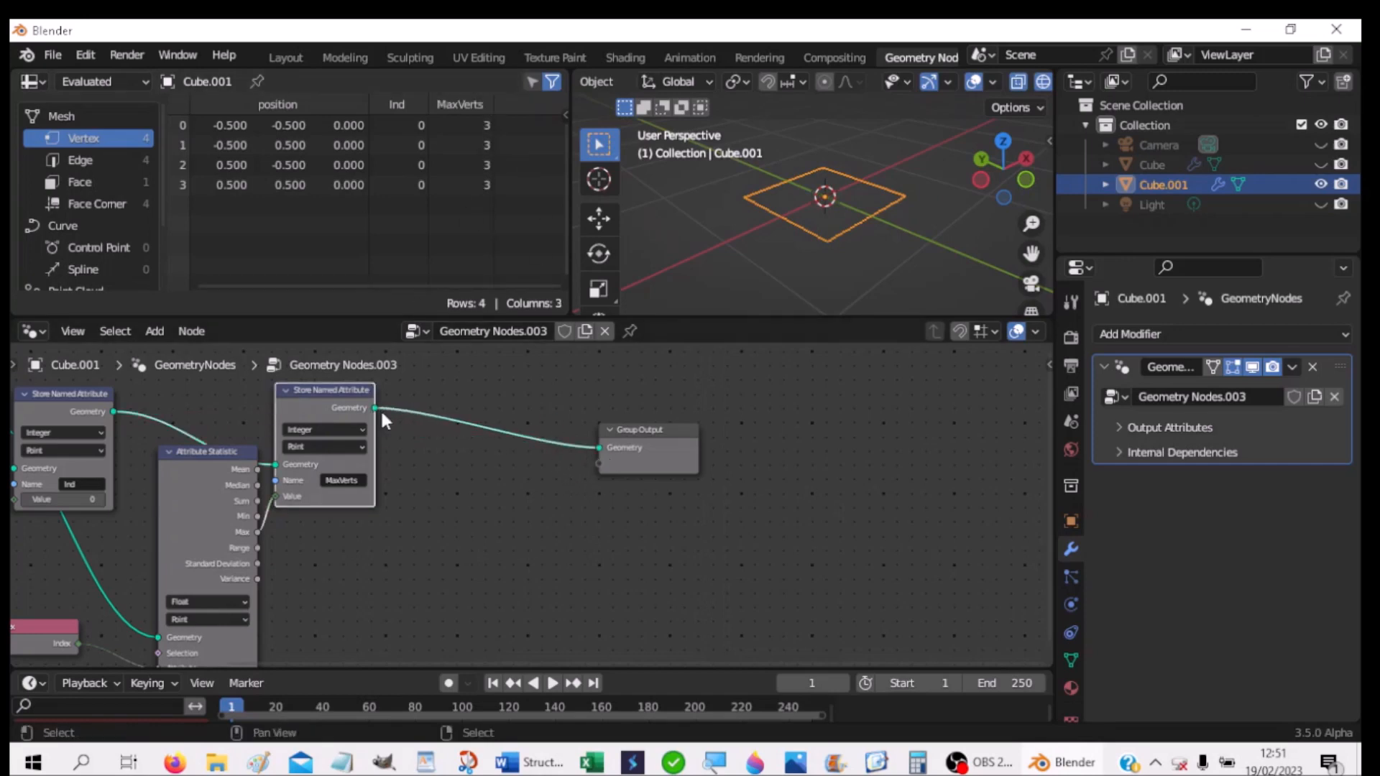
Step: Move the Group Output node farther from the MaxVerts node to make room between them
{"action": "scroll", "coordinate": [422, 543], "scroll_direction": "down", "scroll_amount": 1}
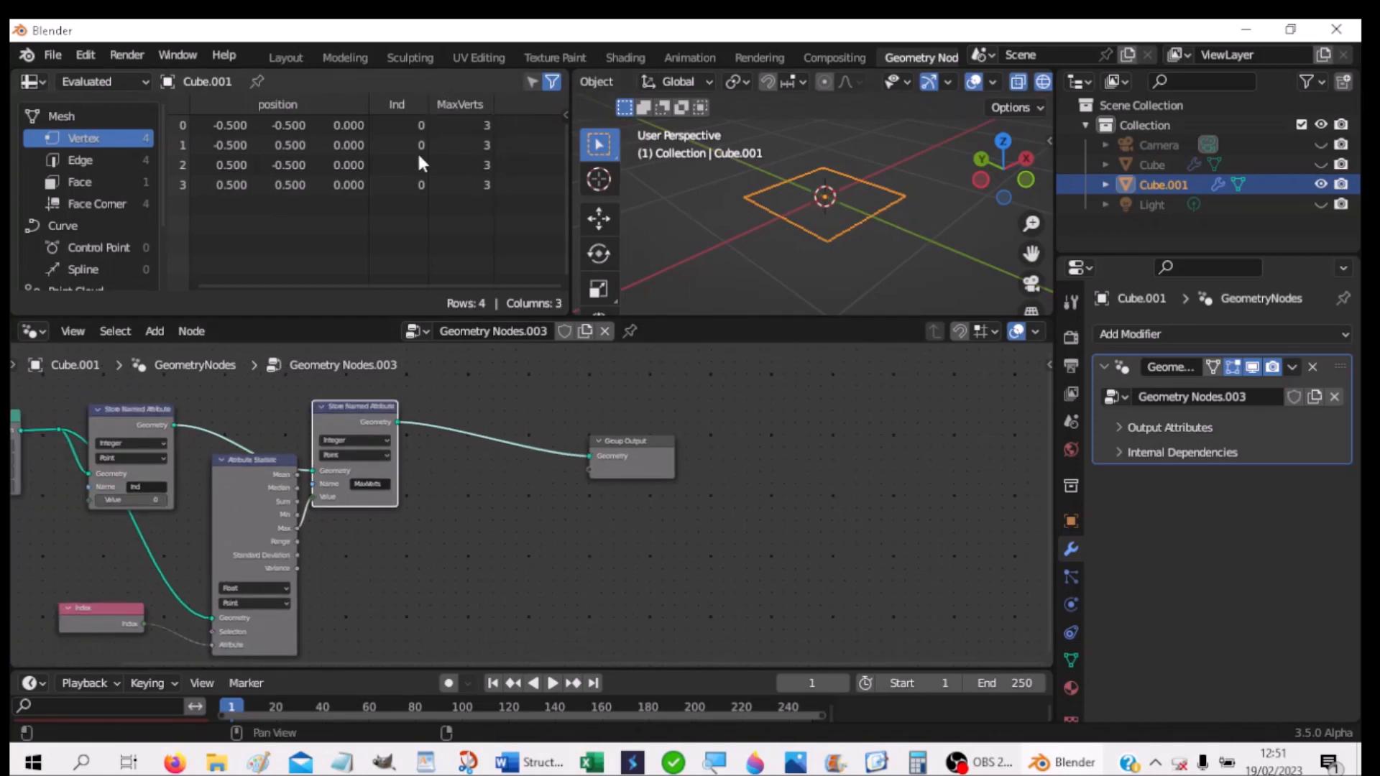
{"action": "middle_click_drag", "start_coordinate": [365, 572], "coordinate": [523, 607]}
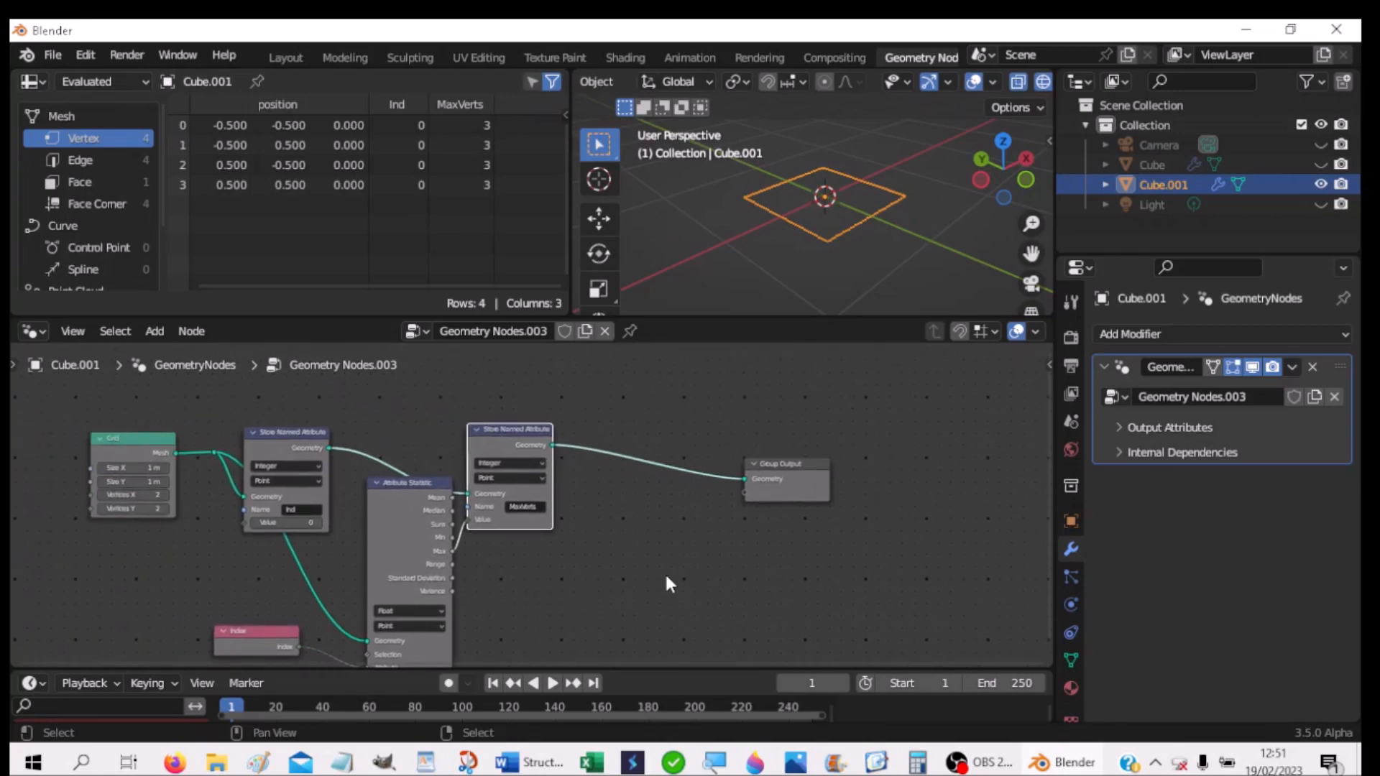
{"action": "left_click_drag", "start_coordinate": [778, 480], "coordinate": [947, 475]}
{"action": "middle_click_drag", "start_coordinate": [622, 560], "coordinate": [555, 546]}
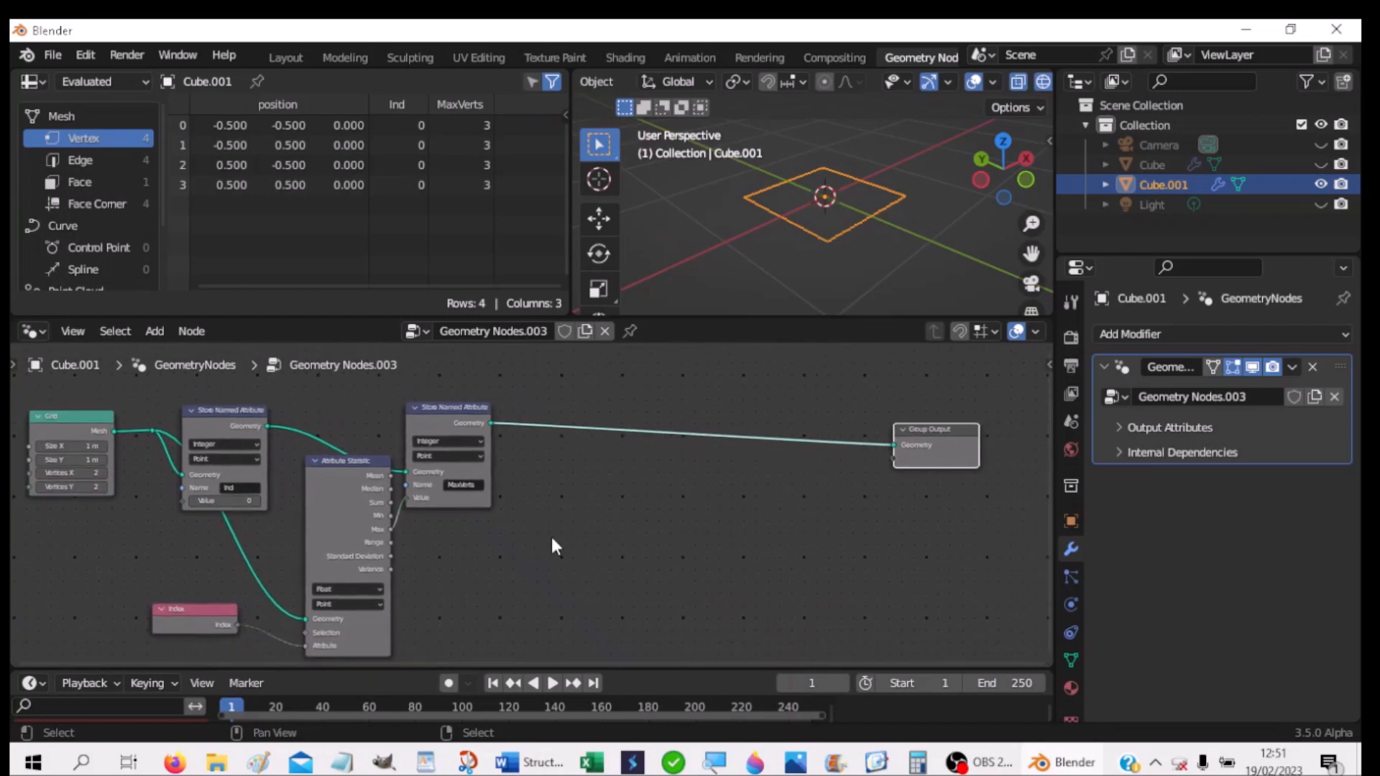
Step: Compact the layout: place the Attribute Statistic node below the Ind node, shift the Index node, and bring the MaxVerts node beside the Ind node
{"action": "left_click_drag", "start_coordinate": [319, 467], "coordinate": [294, 481]}
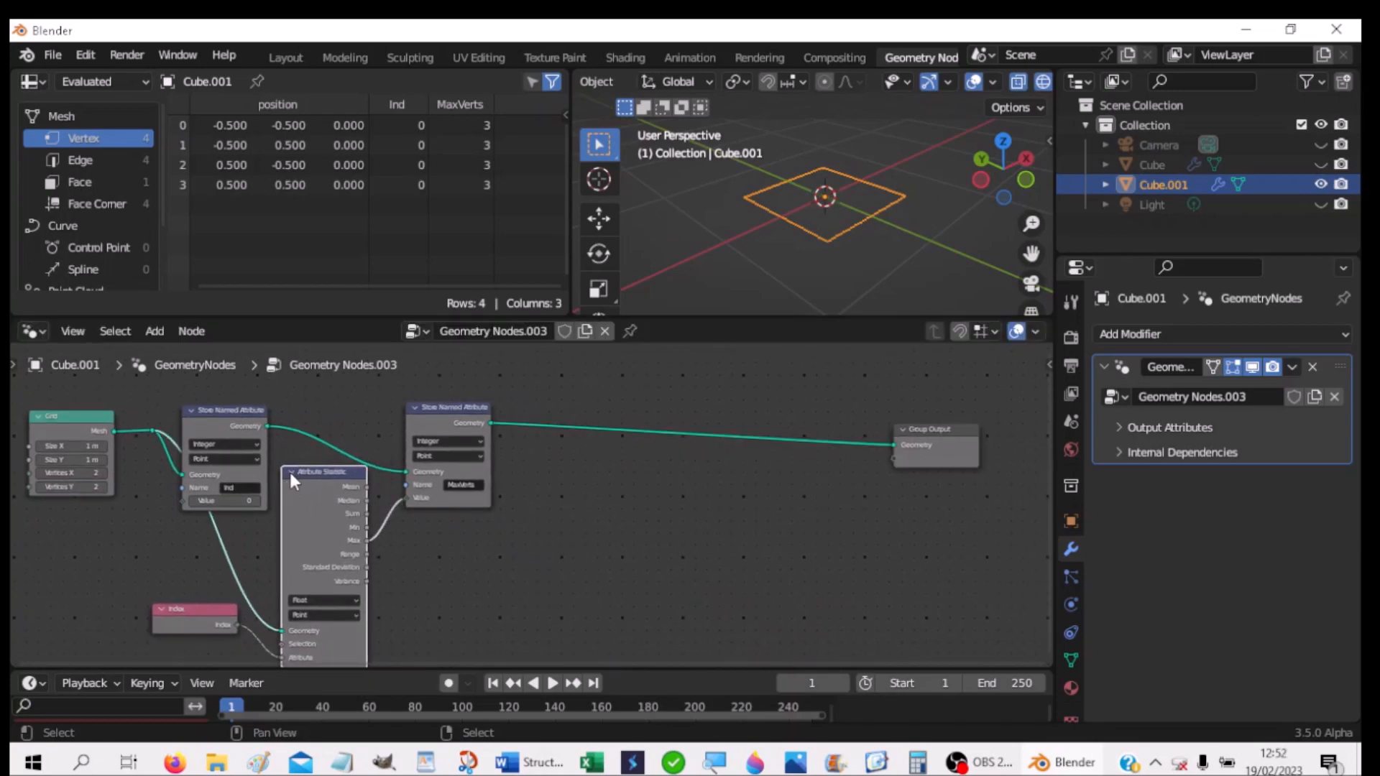
{"action": "left_click", "coordinate": [291, 473]}
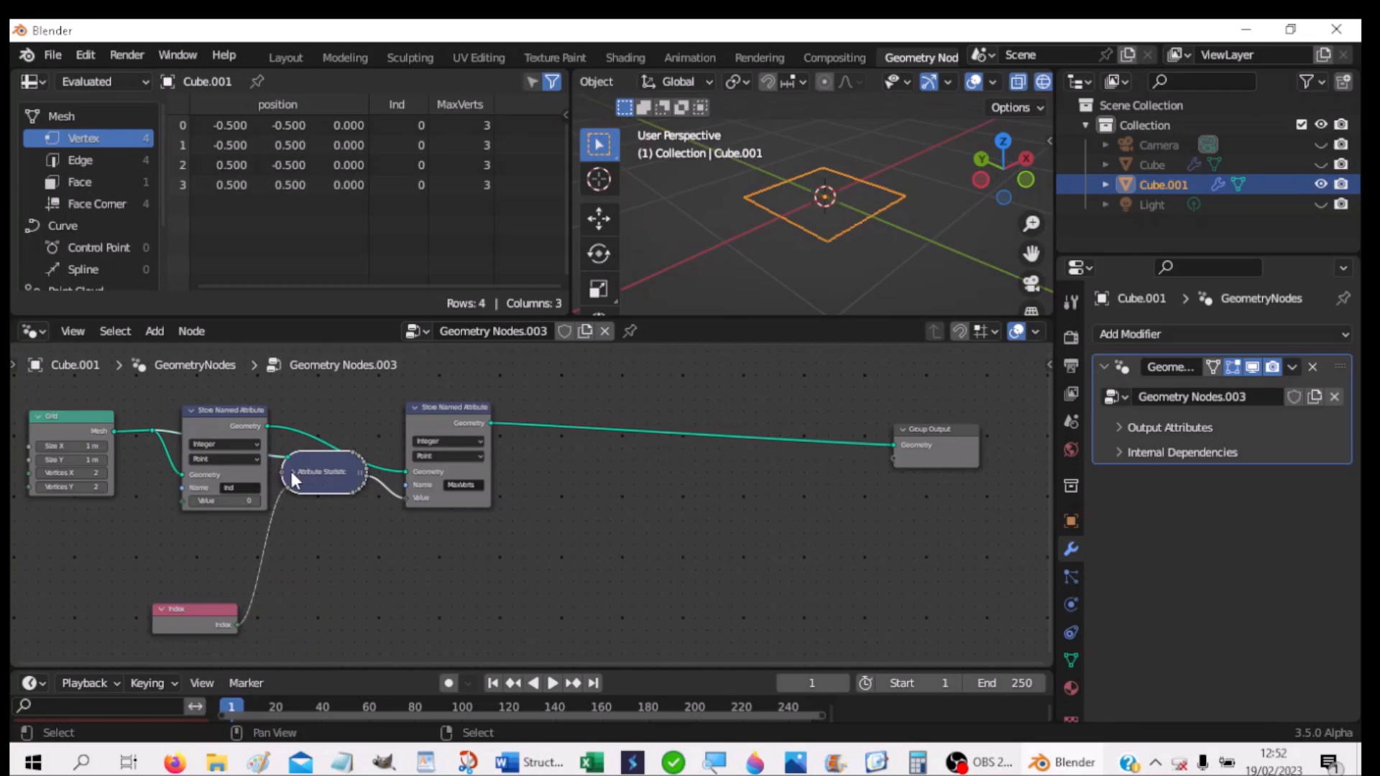
{"action": "left_click", "coordinate": [291, 471]}
{"action": "left_click_drag", "start_coordinate": [322, 482], "coordinate": [304, 519]}
{"action": "left_click_drag", "start_coordinate": [221, 608], "coordinate": [148, 613]}
{"action": "left_click_drag", "start_coordinate": [303, 512], "coordinate": [226, 540]}
{"action": "left_click_drag", "start_coordinate": [437, 419], "coordinate": [311, 425]}
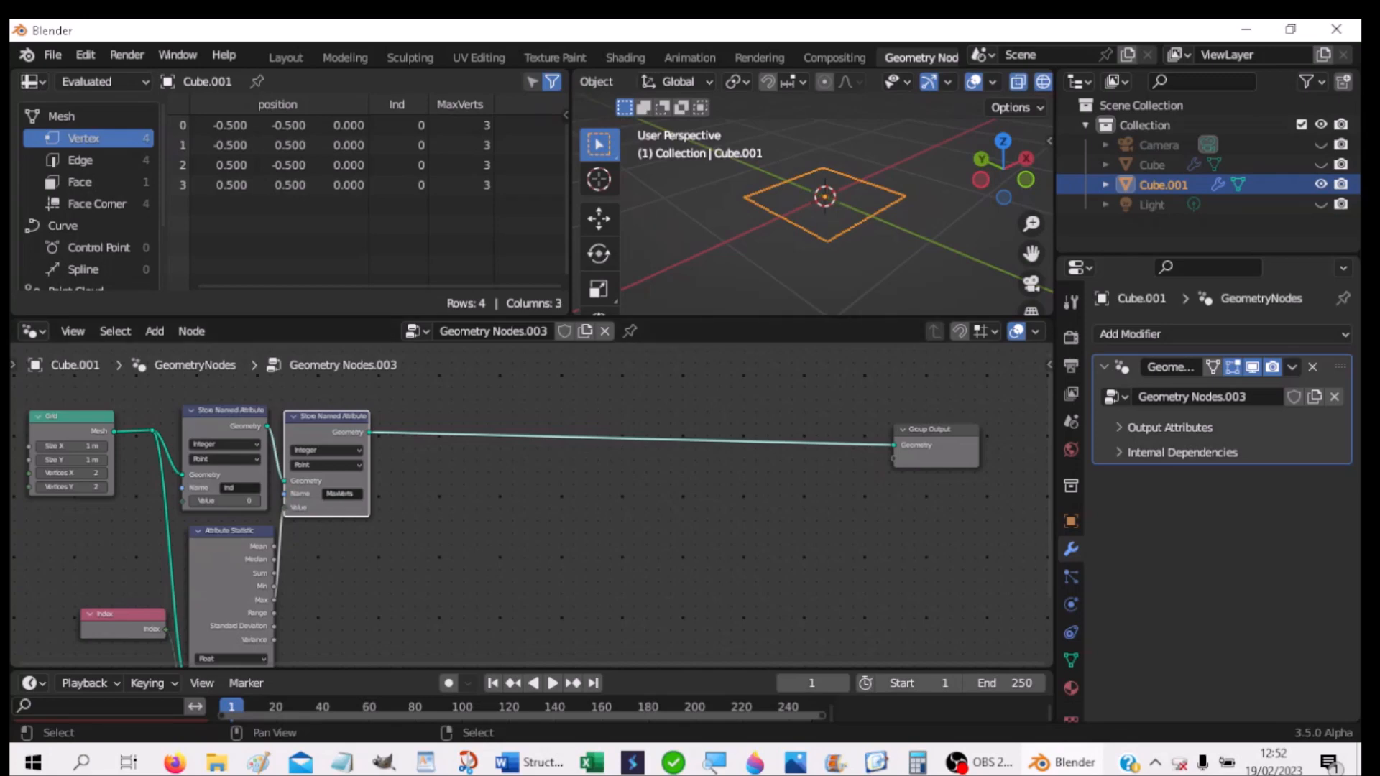
Step: Bring the Word document Struct-GN-Curves.doc into view to consult the program flowchart, and return to Blender
{"action": "left_click_drag", "start_coordinate": [0, 345], "coordinate": [740, 70]}
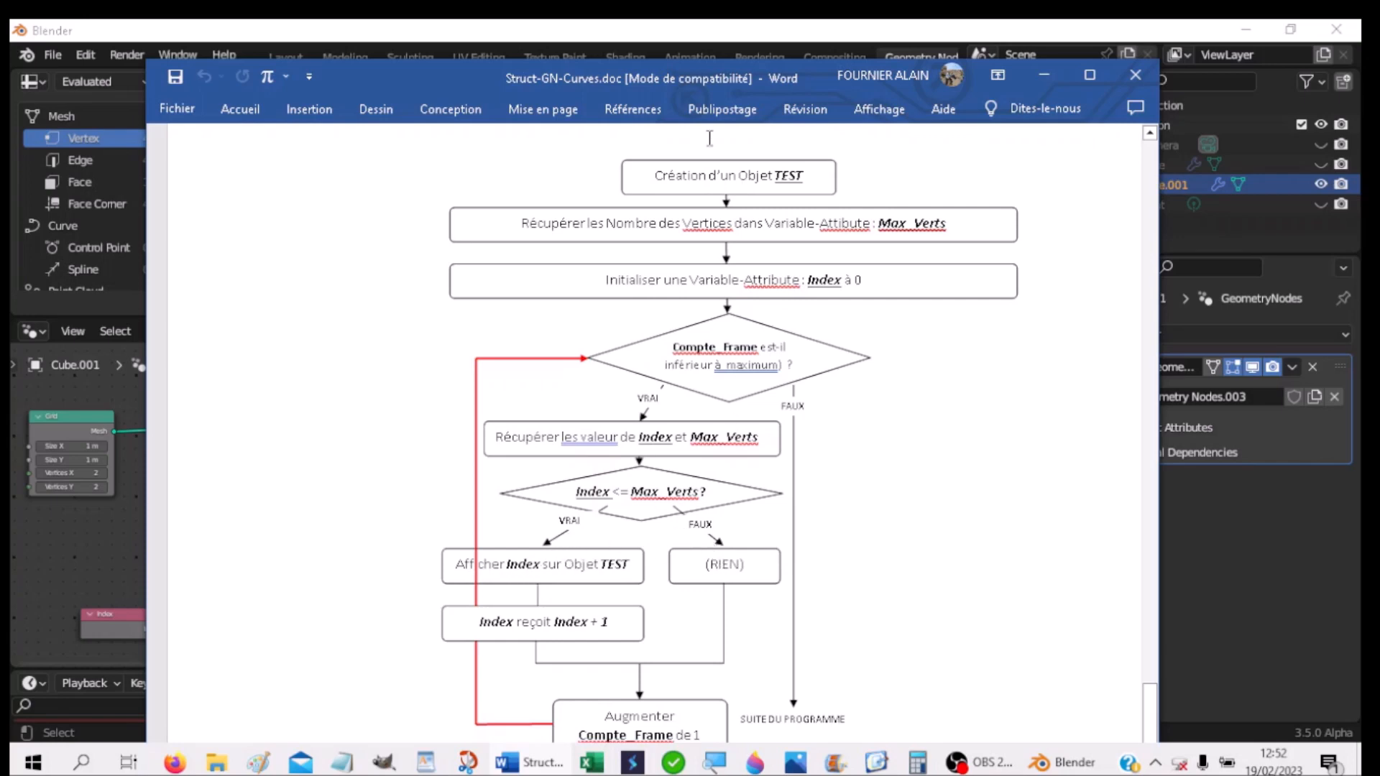
{"action": "left_click_drag", "start_coordinate": [698, 79], "coordinate": [0, 197]}
{"action": "left_click", "coordinate": [623, 545]}
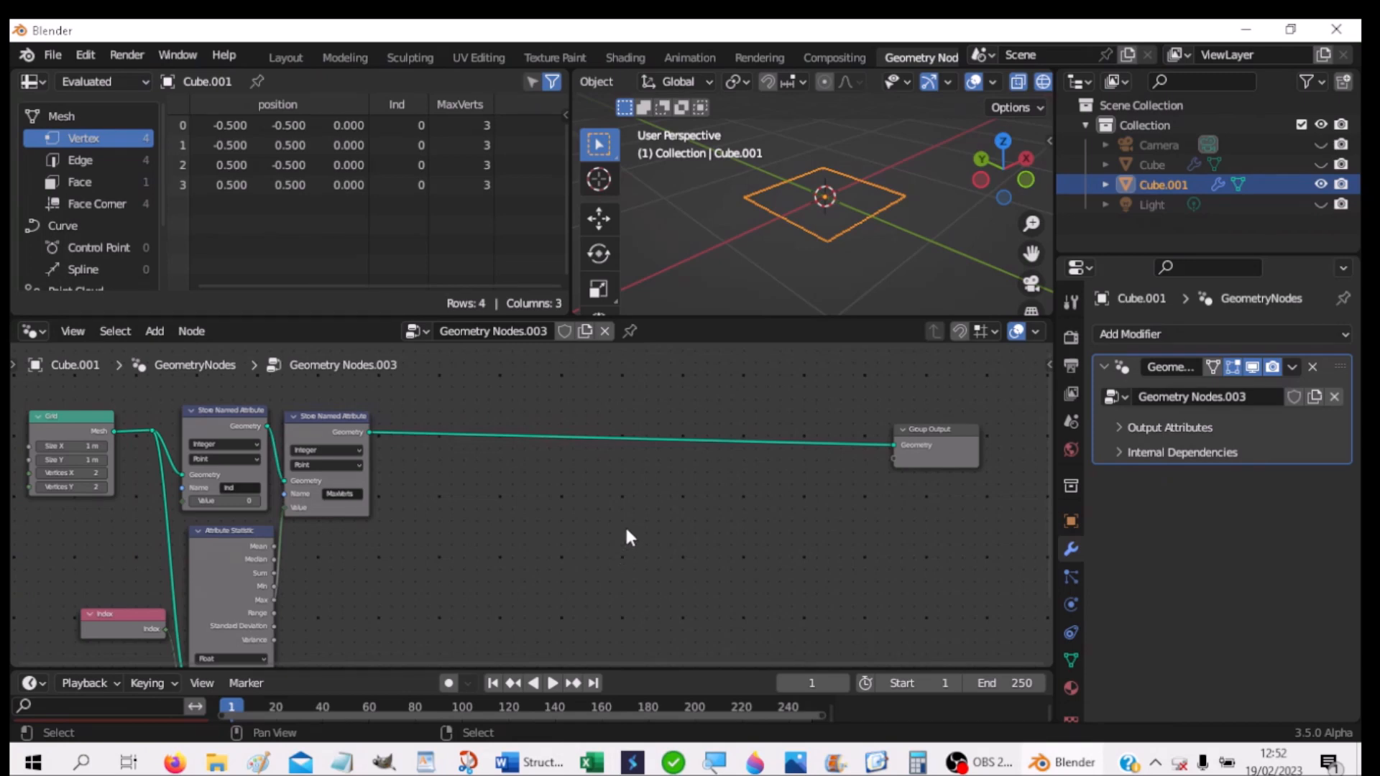
Step: Insert a Simulation Output node into the link before the Group Output, and space both nodes well away from the MaxVerts node
{"action": "key", "text": "shift+a"}
{"action": "mouse_move", "coordinate": [627, 539]}
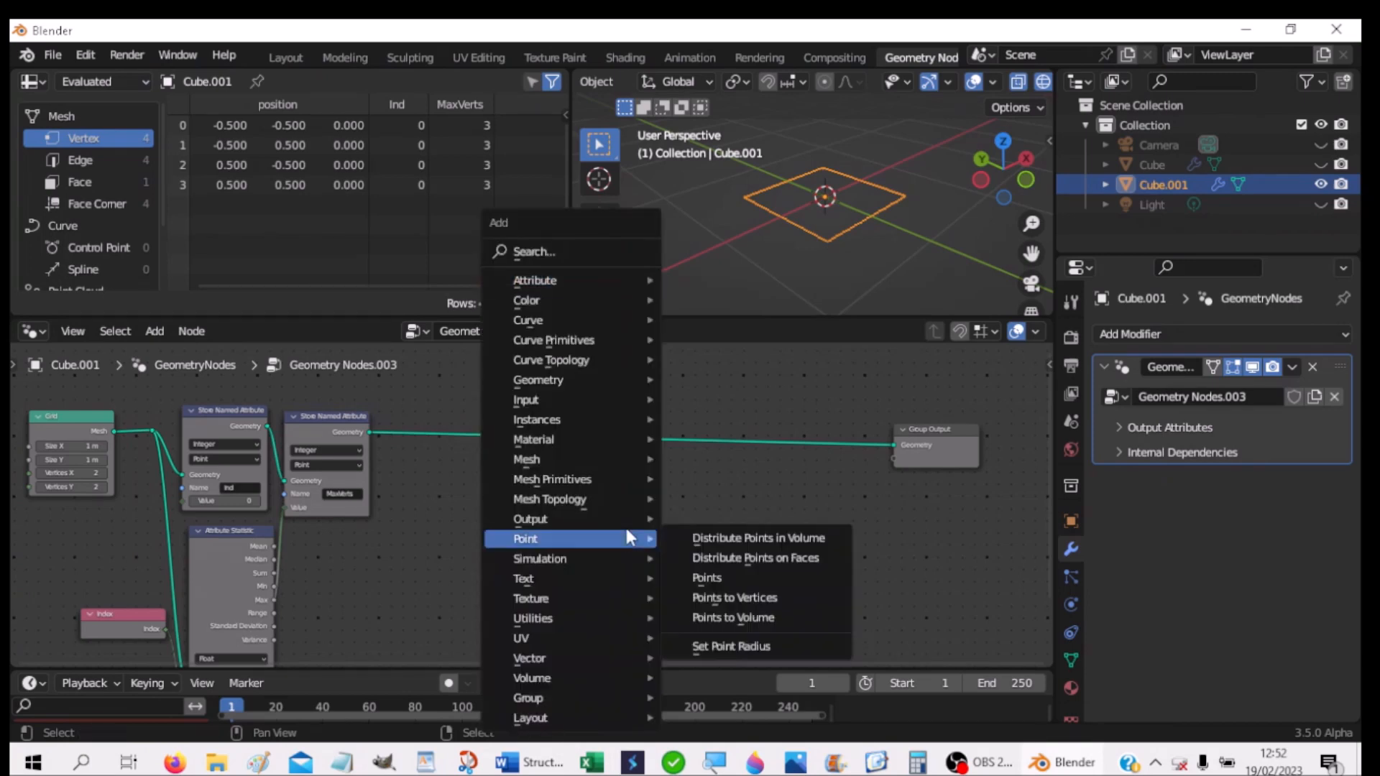
{"action": "mouse_move", "coordinate": [559, 559]}
{"action": "left_click", "coordinate": [733, 581]}
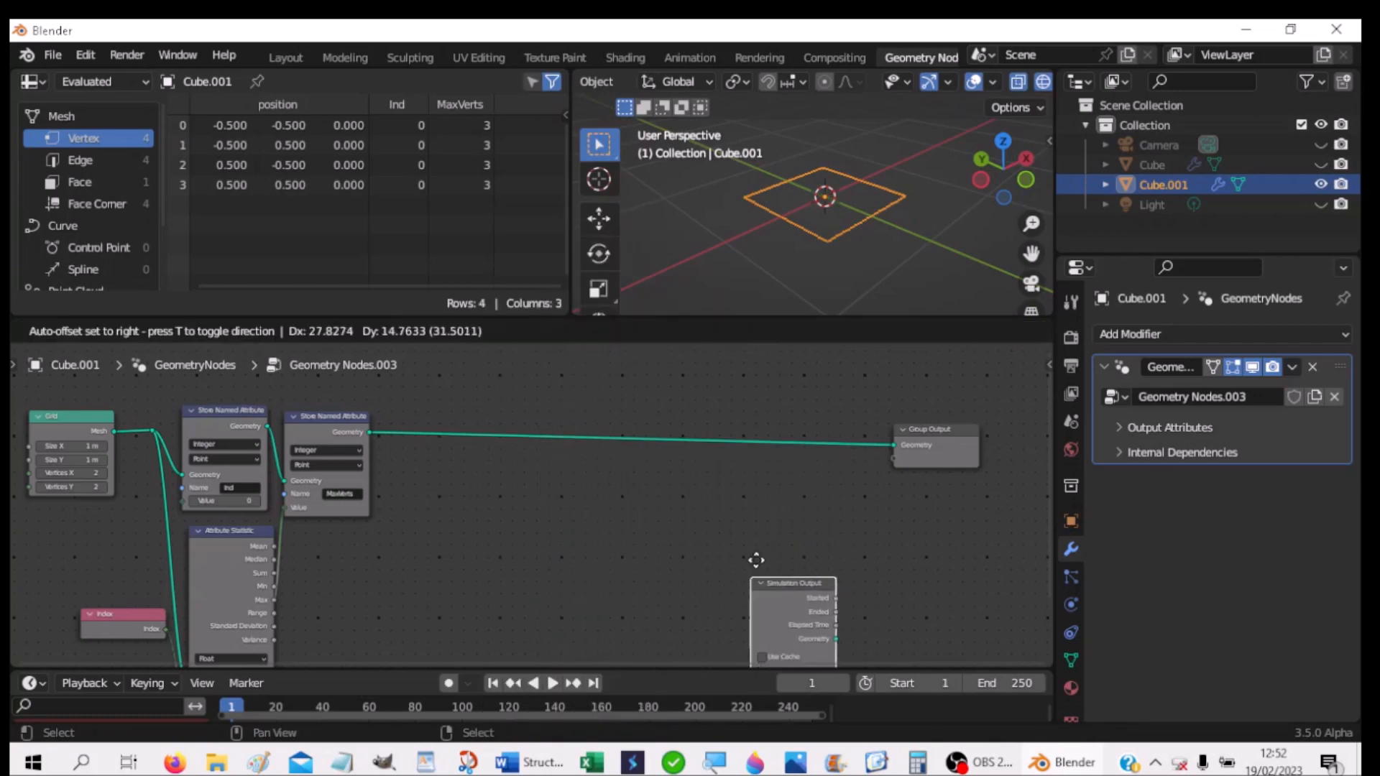
{"action": "left_click", "coordinate": [804, 394]}
{"action": "left_click_drag", "start_coordinate": [1046, 476], "coordinate": [823, 507]}
{"action": "middle_click_drag", "start_coordinate": [854, 531], "coordinate": [558, 582], "text": "shift"}
{"action": "left_click_drag", "start_coordinate": [632, 459], "coordinate": [897, 461]}
{"action": "left_click_drag", "start_coordinate": [507, 415], "coordinate": [747, 414]}
Step: Insert a Simulation Input node into the geometry link right after the MaxVerts node
{"action": "key", "text": "shift+a"}
{"action": "mouse_move", "coordinate": [447, 411]}
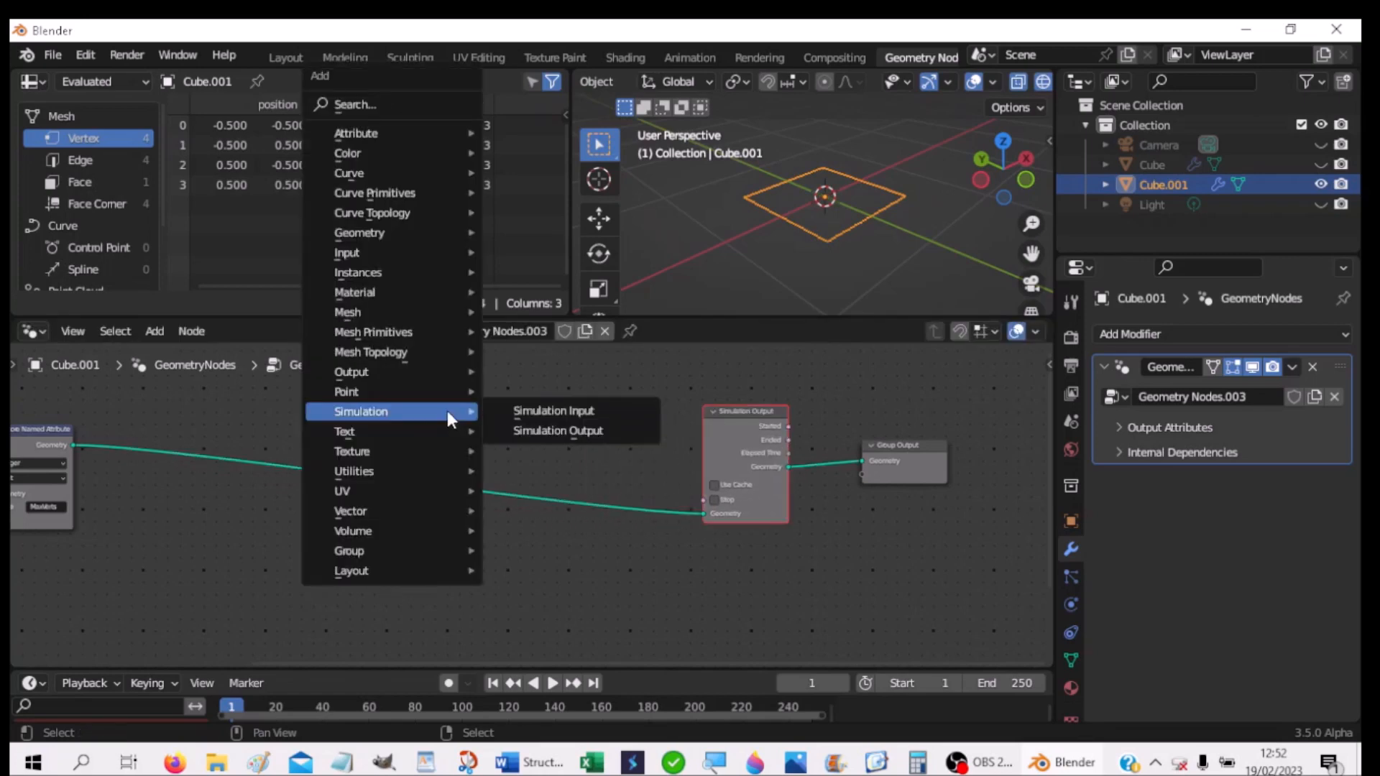
{"action": "left_click", "coordinate": [528, 411]}
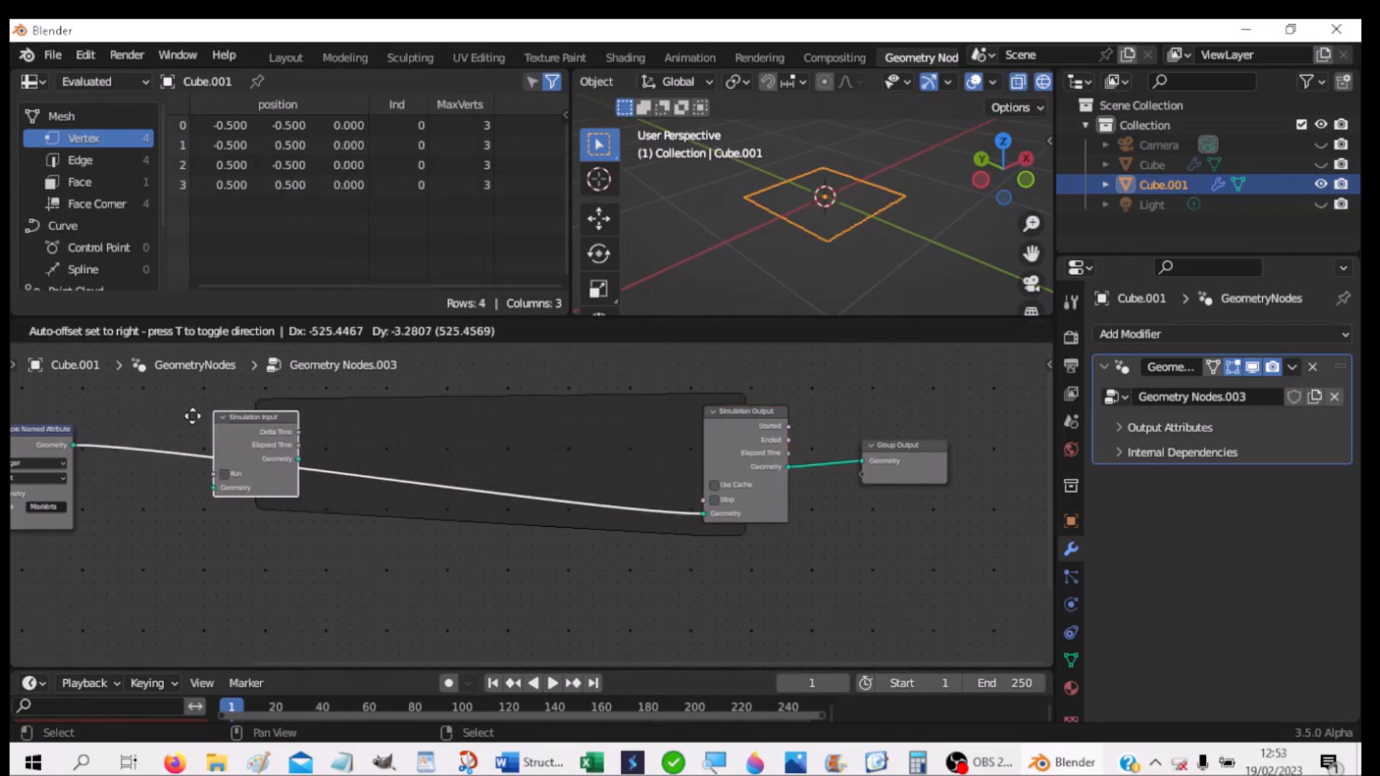
{"action": "left_click", "coordinate": [117, 421]}
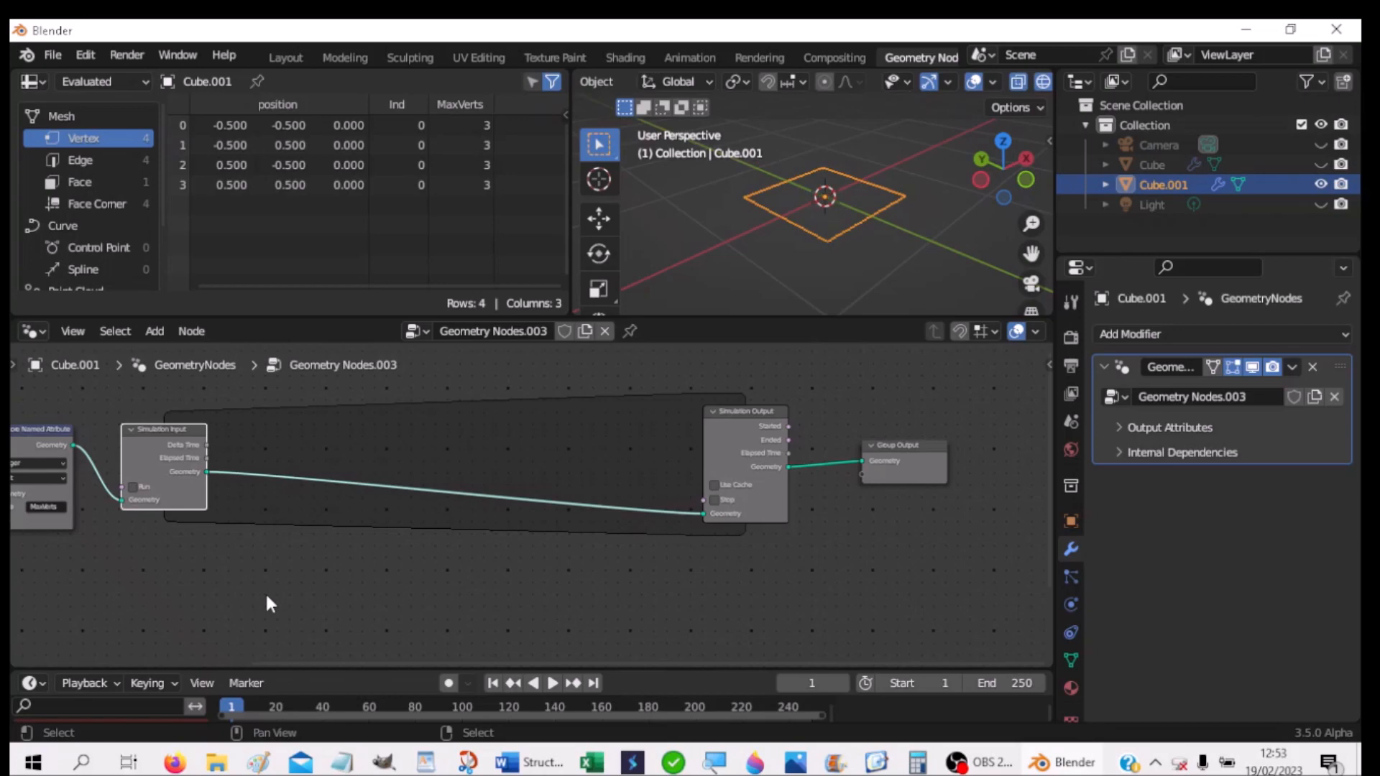
{"action": "left_click", "coordinate": [376, 614]}
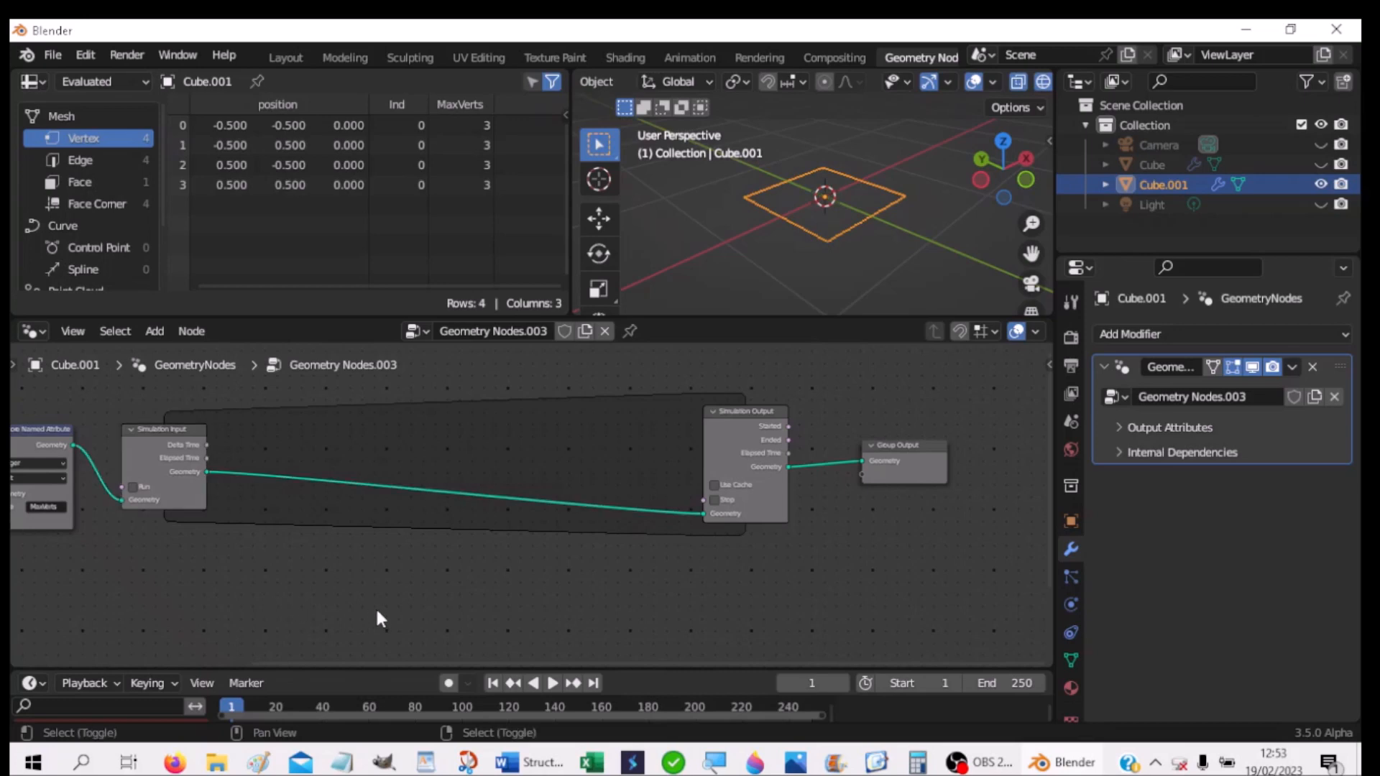
Step: Add a Named Attribute node below the simulation zone
{"action": "key", "text": "shift+a"}
{"action": "mouse_move", "coordinate": [377, 617]}
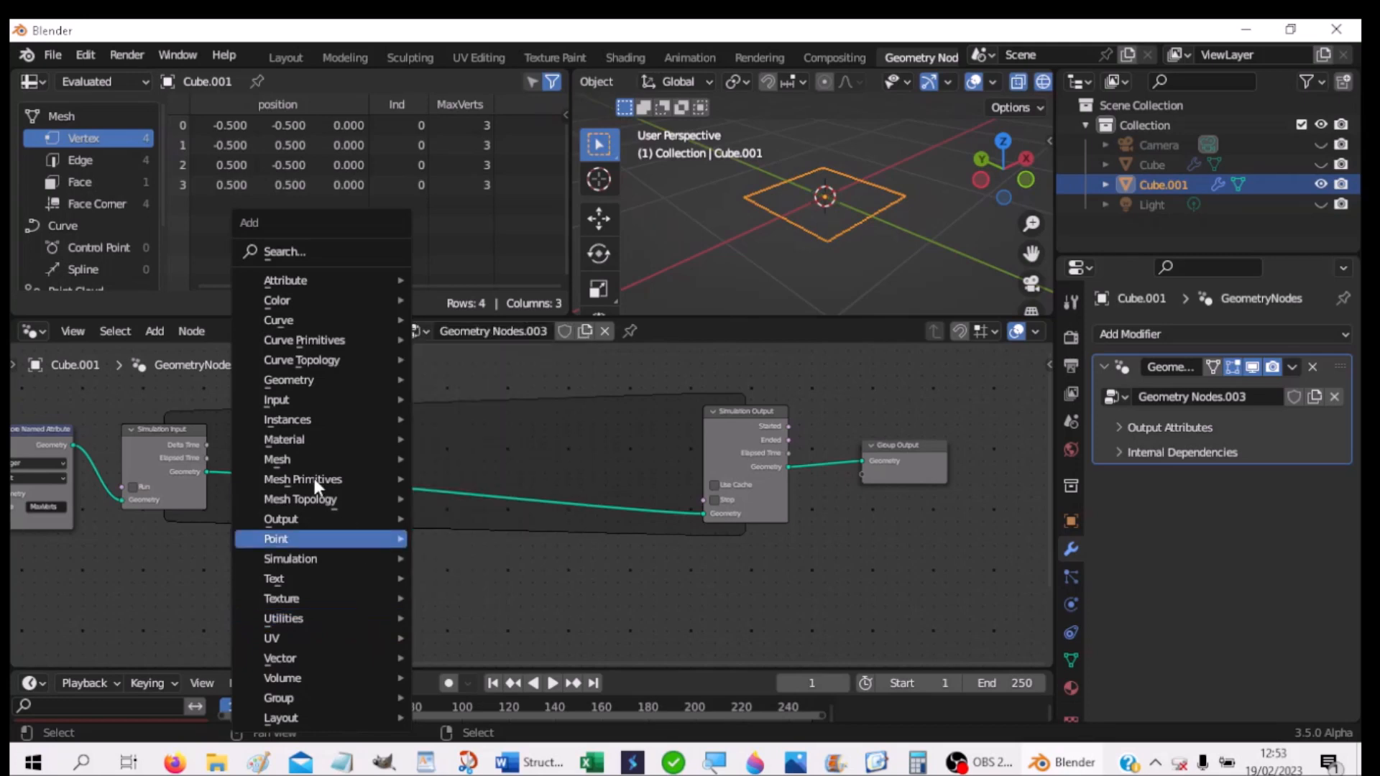
{"action": "mouse_move", "coordinate": [282, 424]}
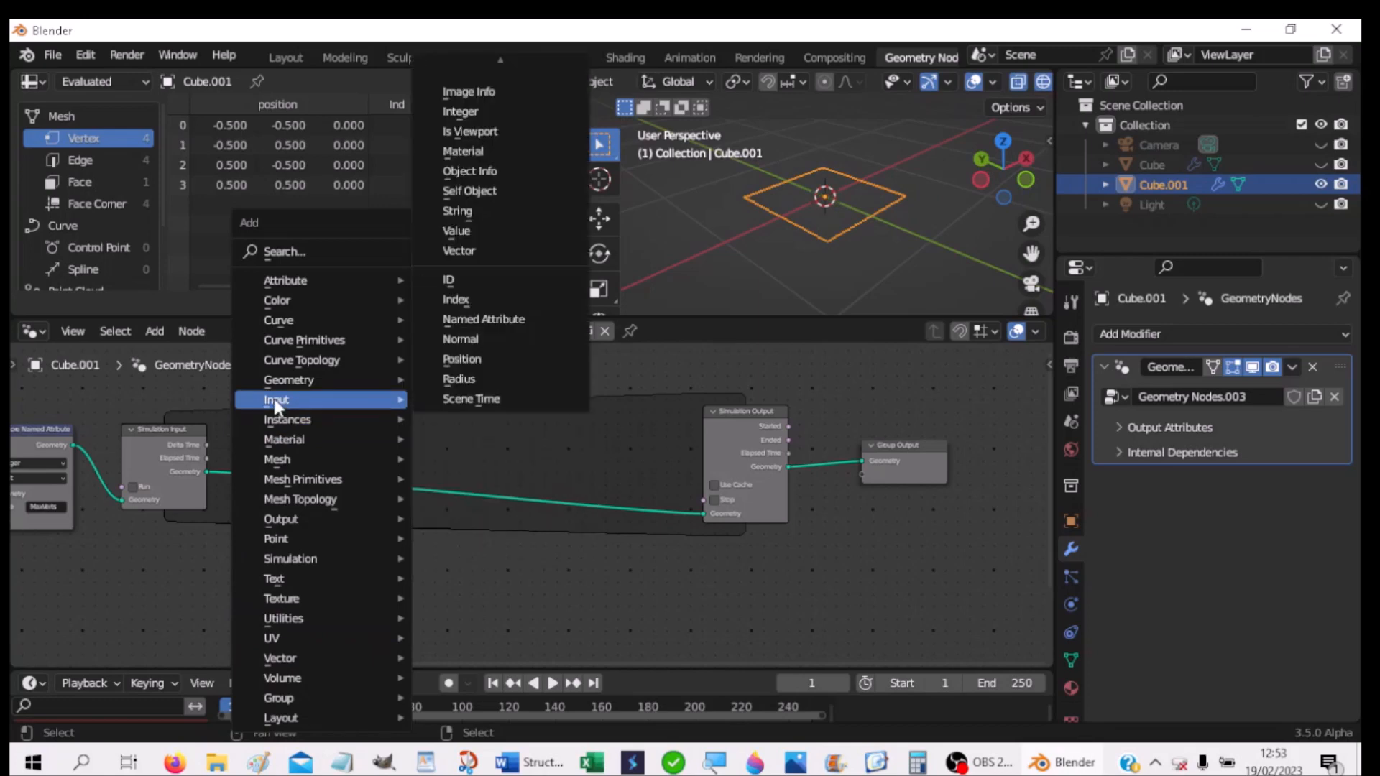
{"action": "left_click", "coordinate": [478, 320]}
{"action": "left_click", "coordinate": [295, 545]}
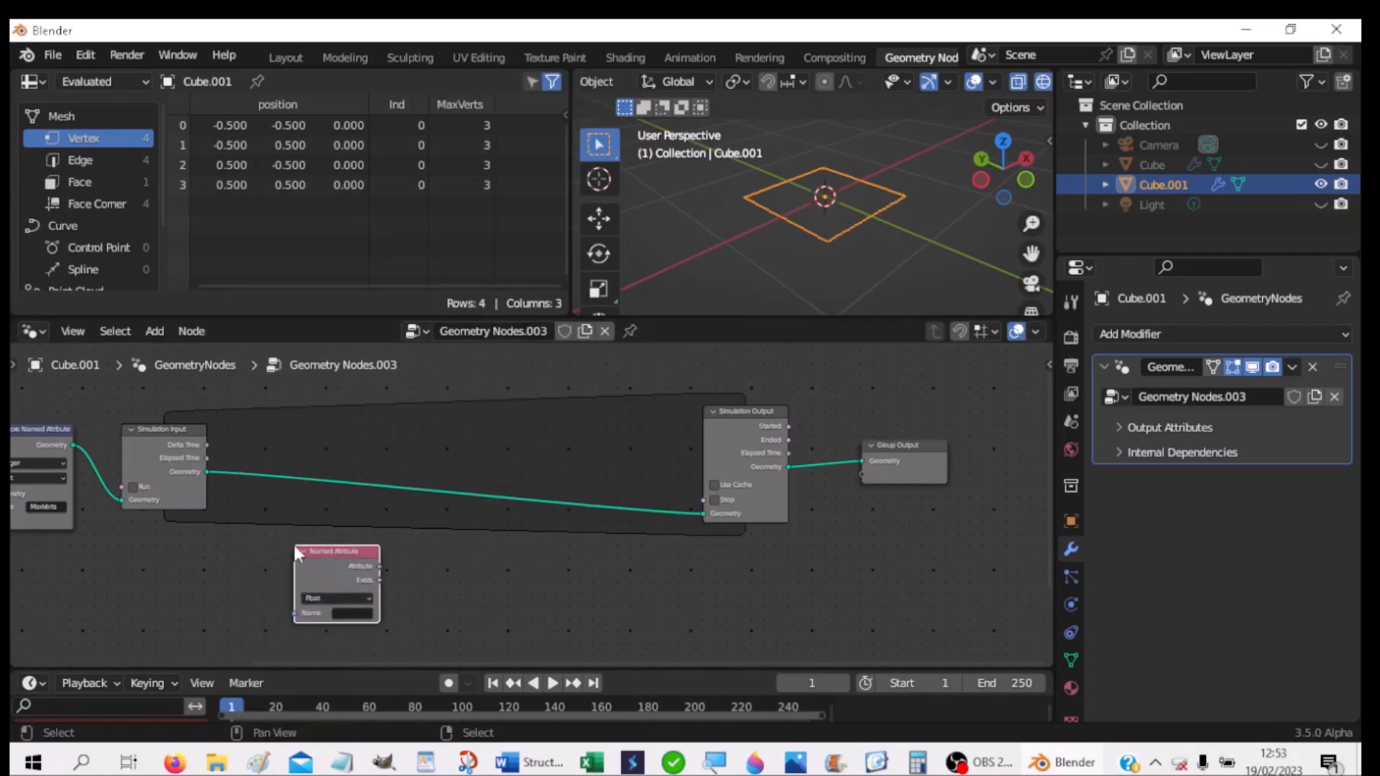
Step: Set the Named Attribute node to Integer, pick the attribute Ind as its name, and shift the node slightly toward the Simulation Input
{"action": "left_click", "coordinate": [321, 598]}
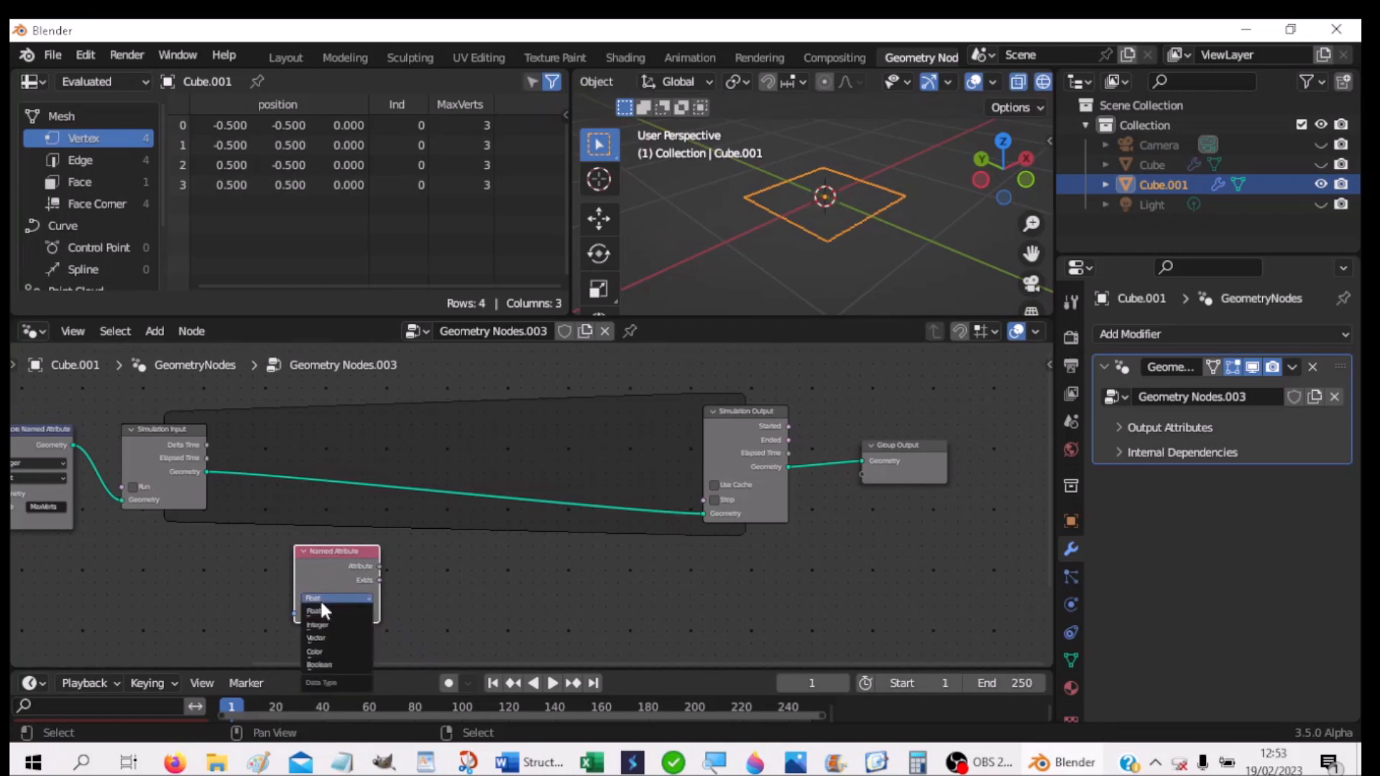
{"action": "left_click", "coordinate": [320, 615]}
{"action": "scroll", "coordinate": [581, 636], "scroll_direction": "up", "scroll_amount": 2}
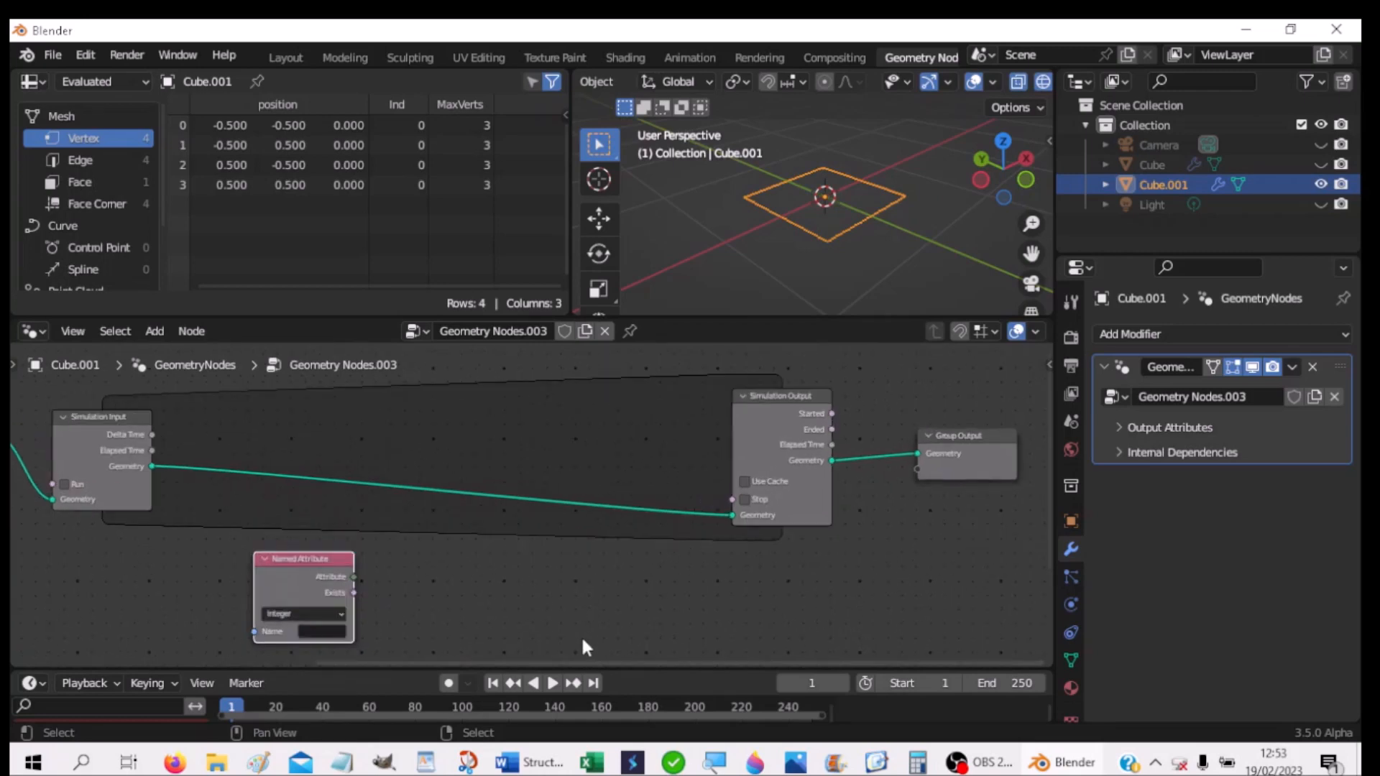
{"action": "middle_click_drag", "start_coordinate": [608, 607], "coordinate": [668, 533]}
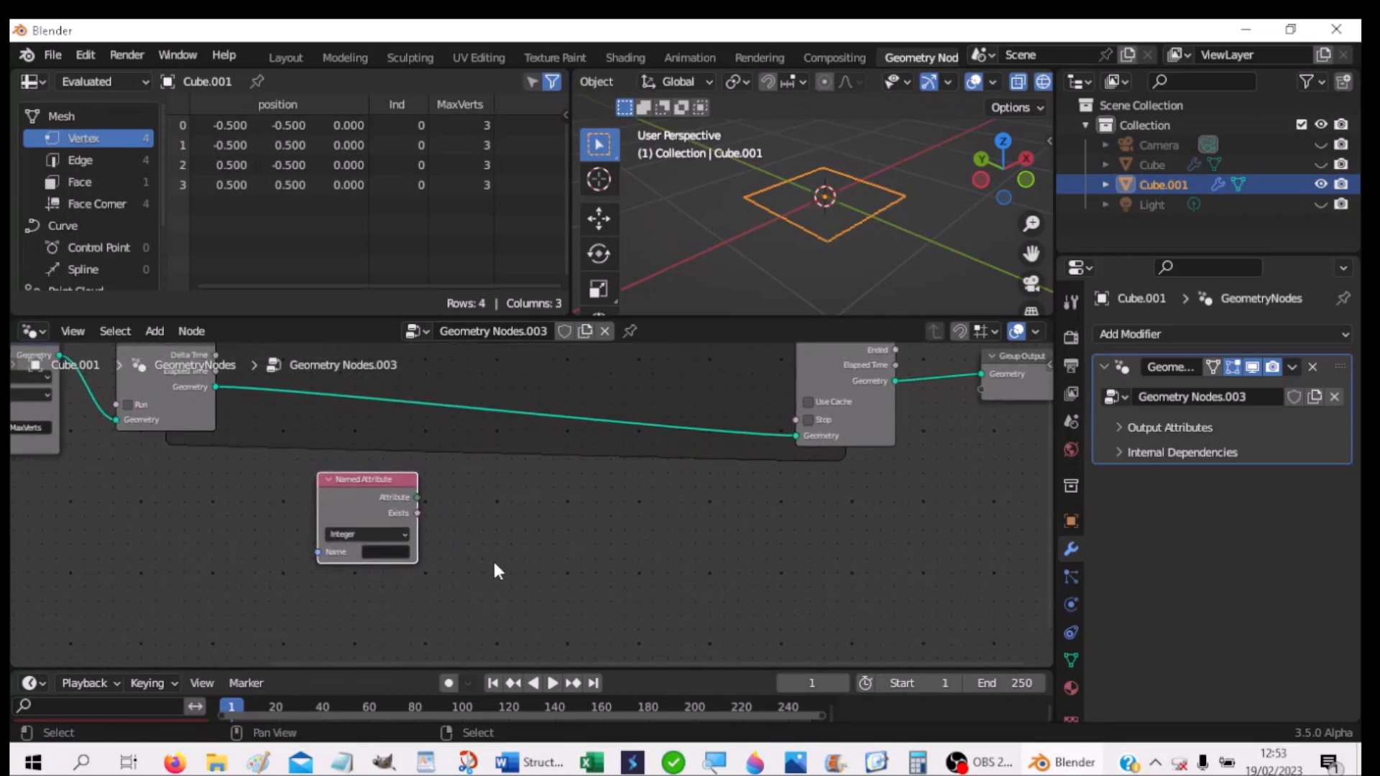
{"action": "left_click", "coordinate": [371, 552]}
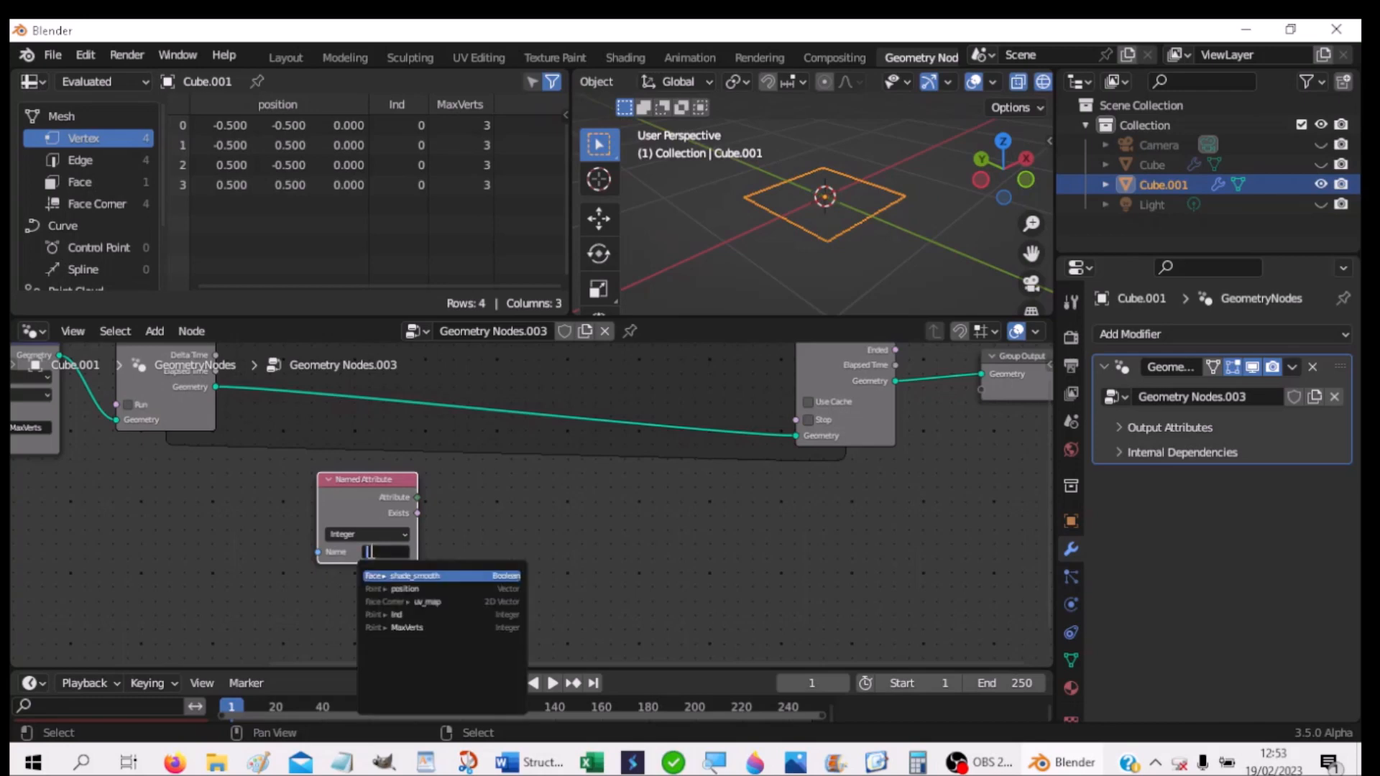
{"action": "left_click", "coordinate": [389, 614]}
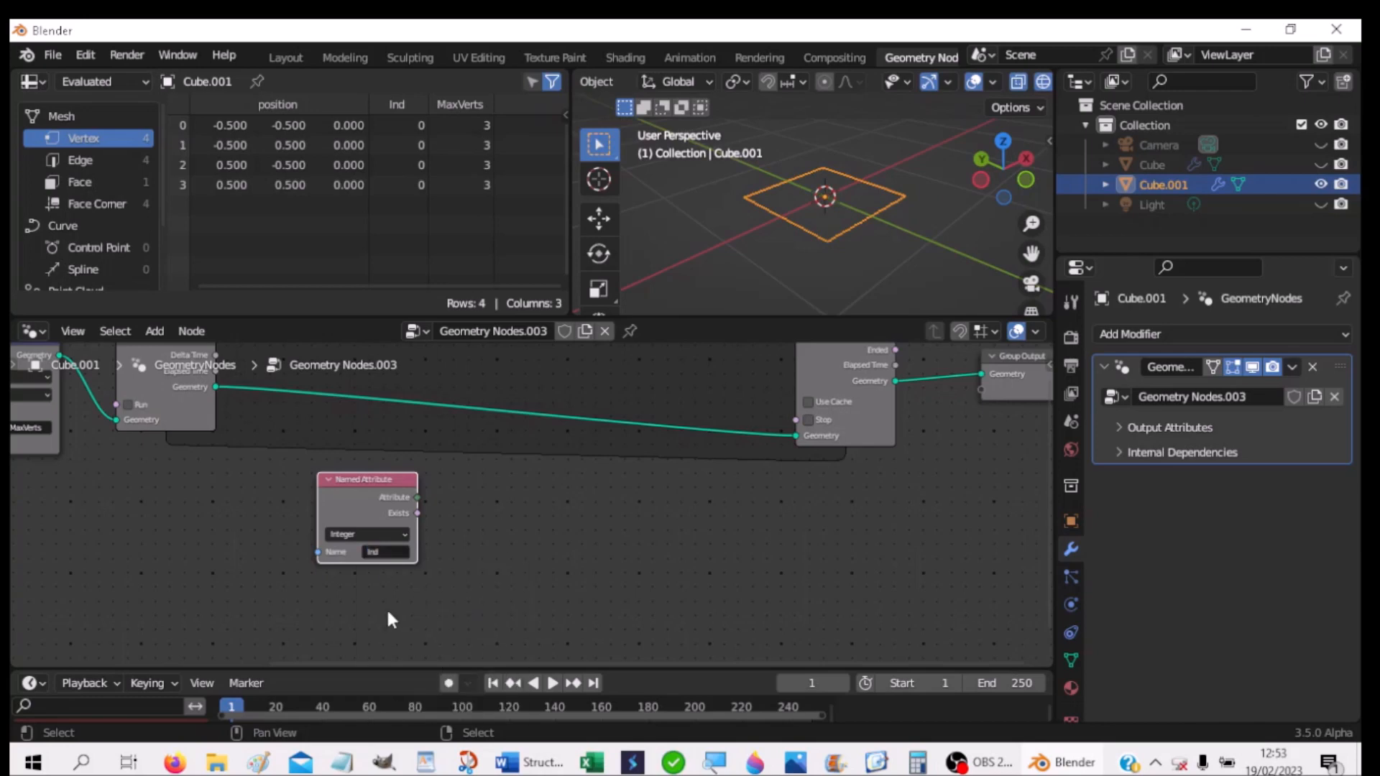
{"action": "left_click_drag", "start_coordinate": [367, 488], "coordinate": [314, 492]}
{"action": "key", "text": "shift+a"}
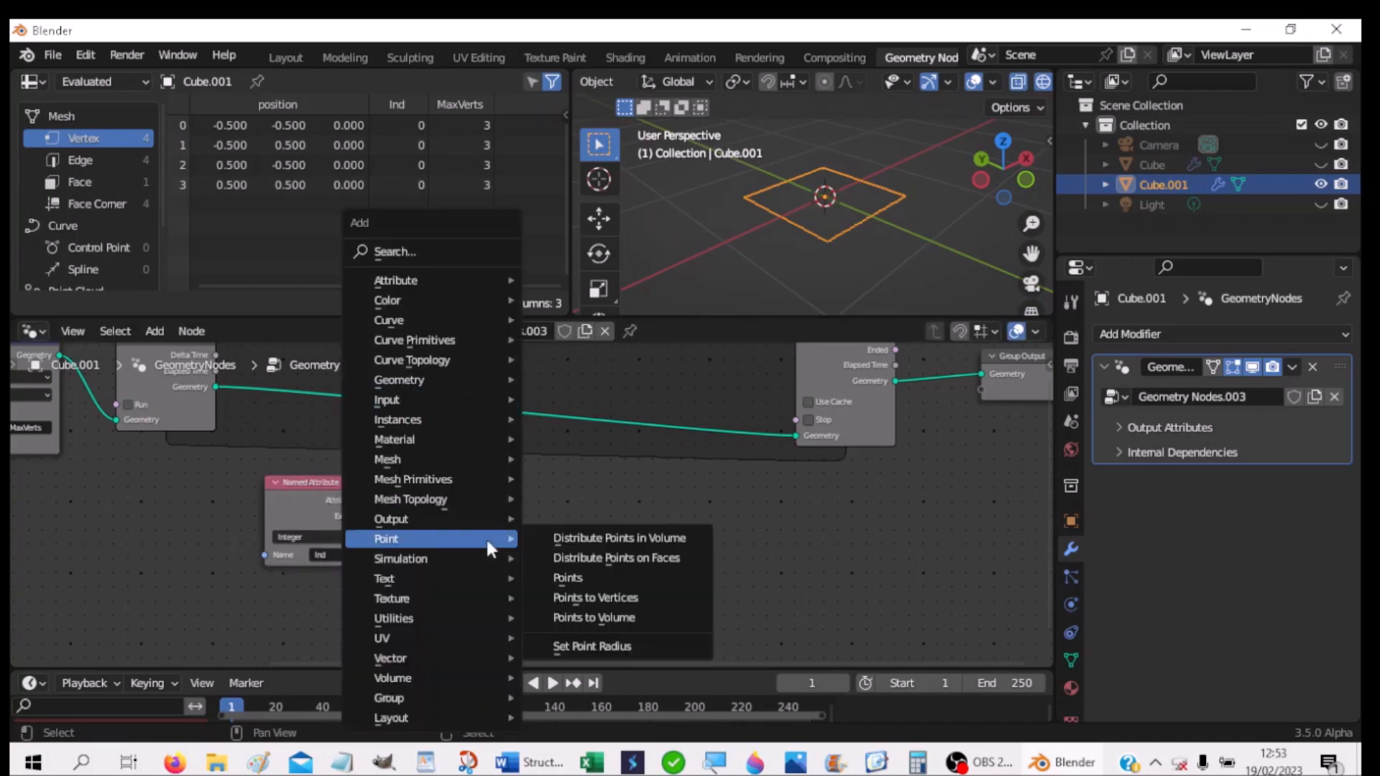
{"action": "mouse_move", "coordinate": [460, 282]}
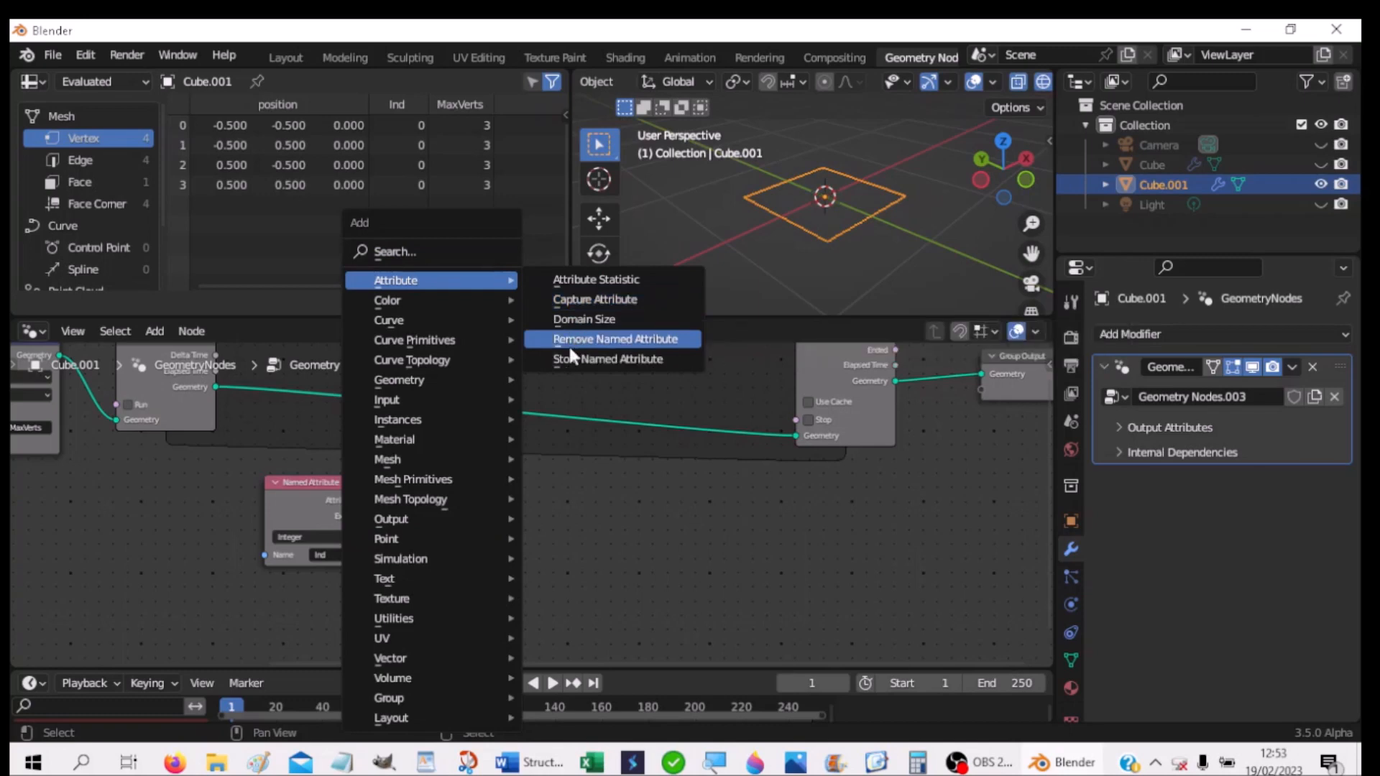
{"action": "left_click", "coordinate": [574, 366]}
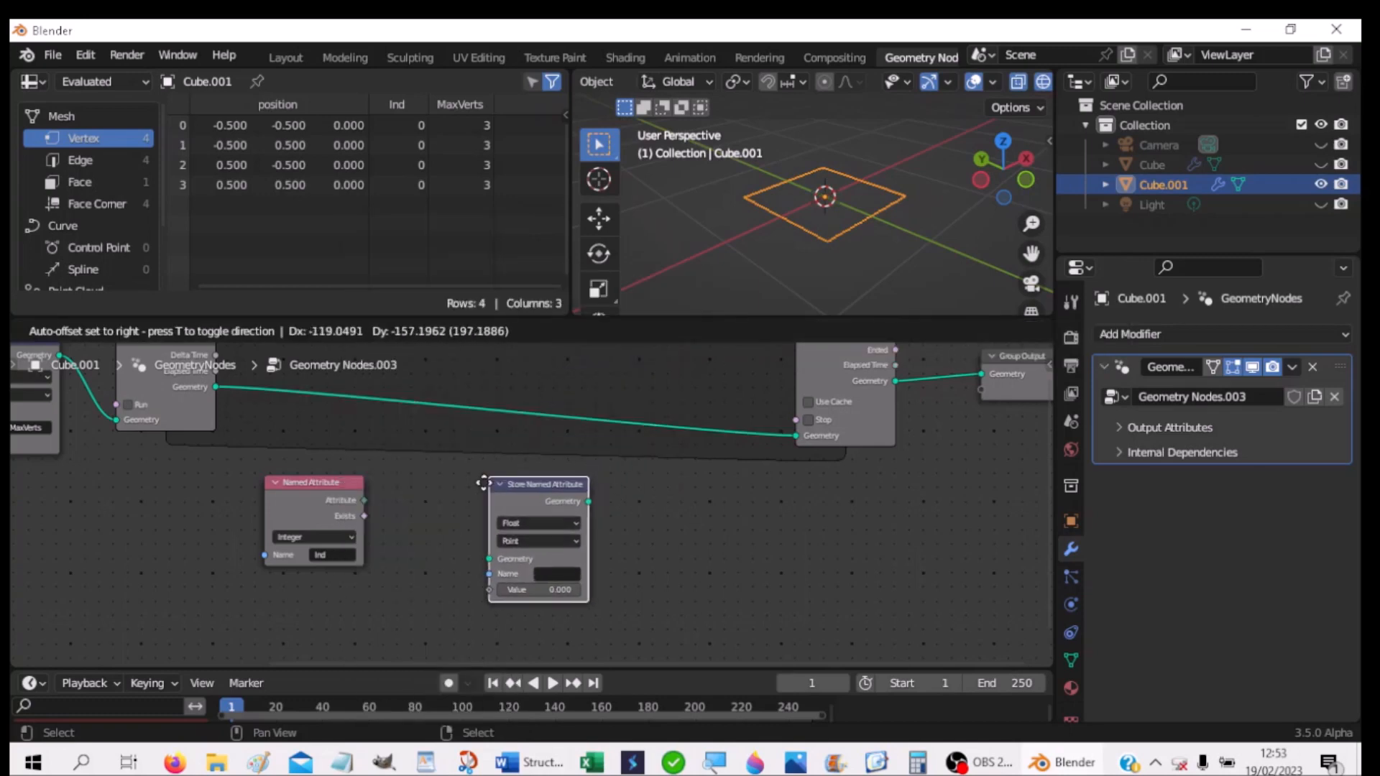
{"action": "left_click", "coordinate": [485, 506]}
{"action": "key", "text": "x"}
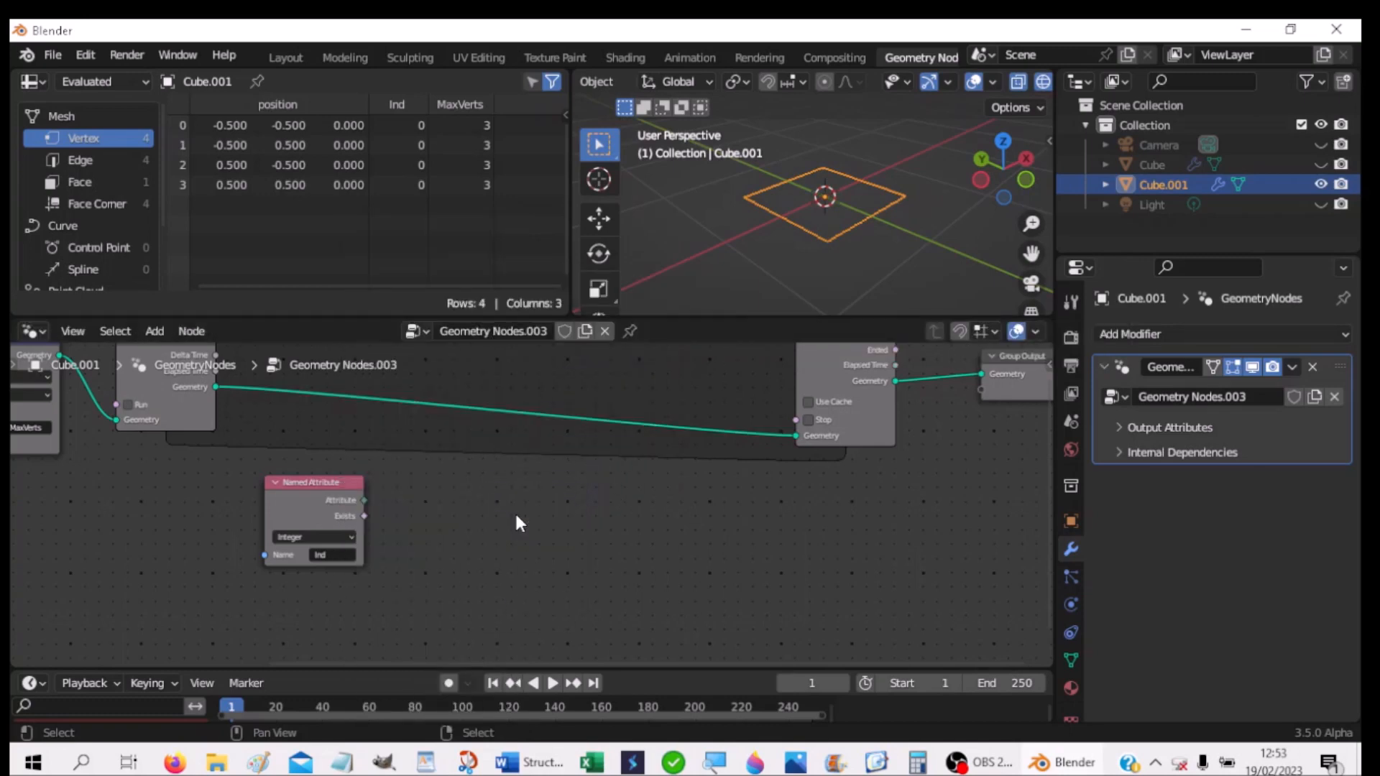
Step: Add a second Named Attribute node beside the Ind attribute node
{"action": "key", "text": "shift+a"}
{"action": "mouse_move", "coordinate": [516, 513]}
{"action": "mouse_move", "coordinate": [426, 407]}
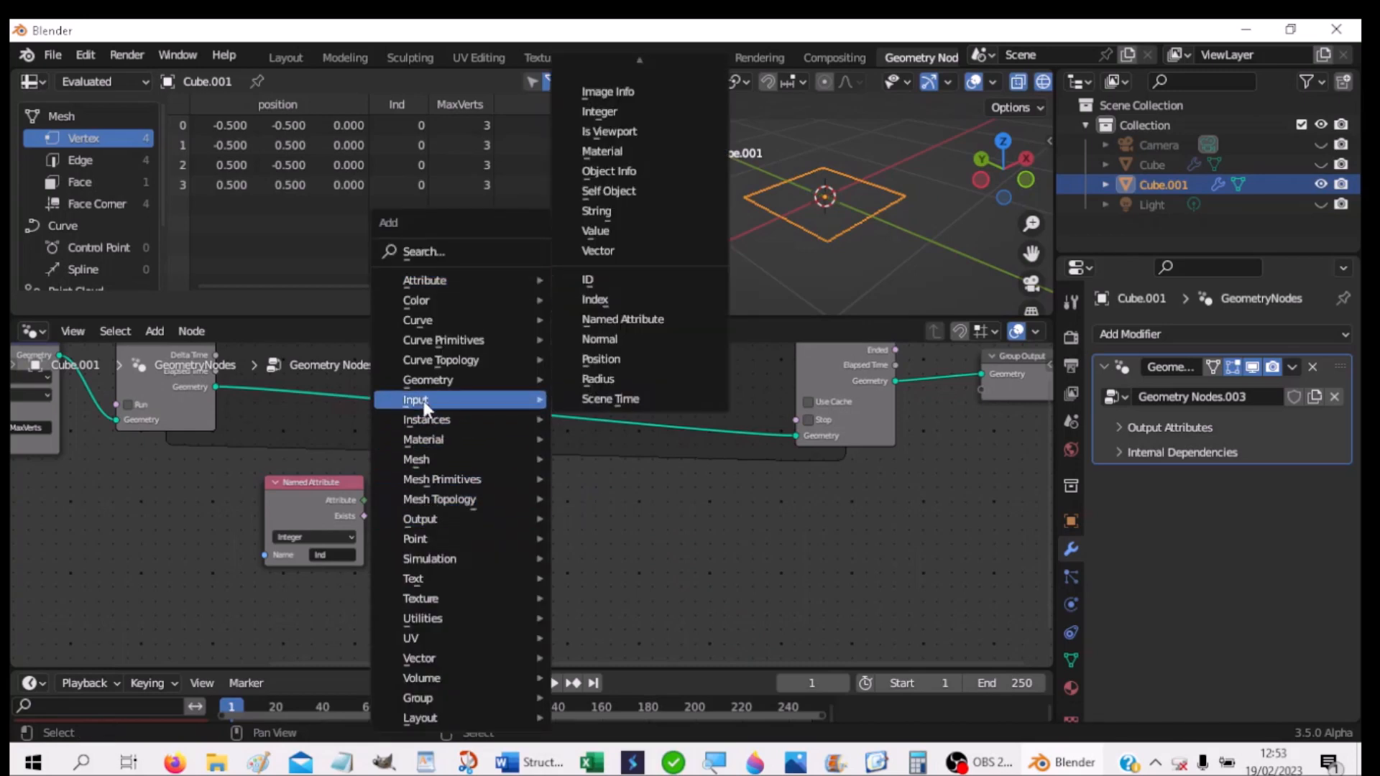
{"action": "left_click", "coordinate": [622, 319]}
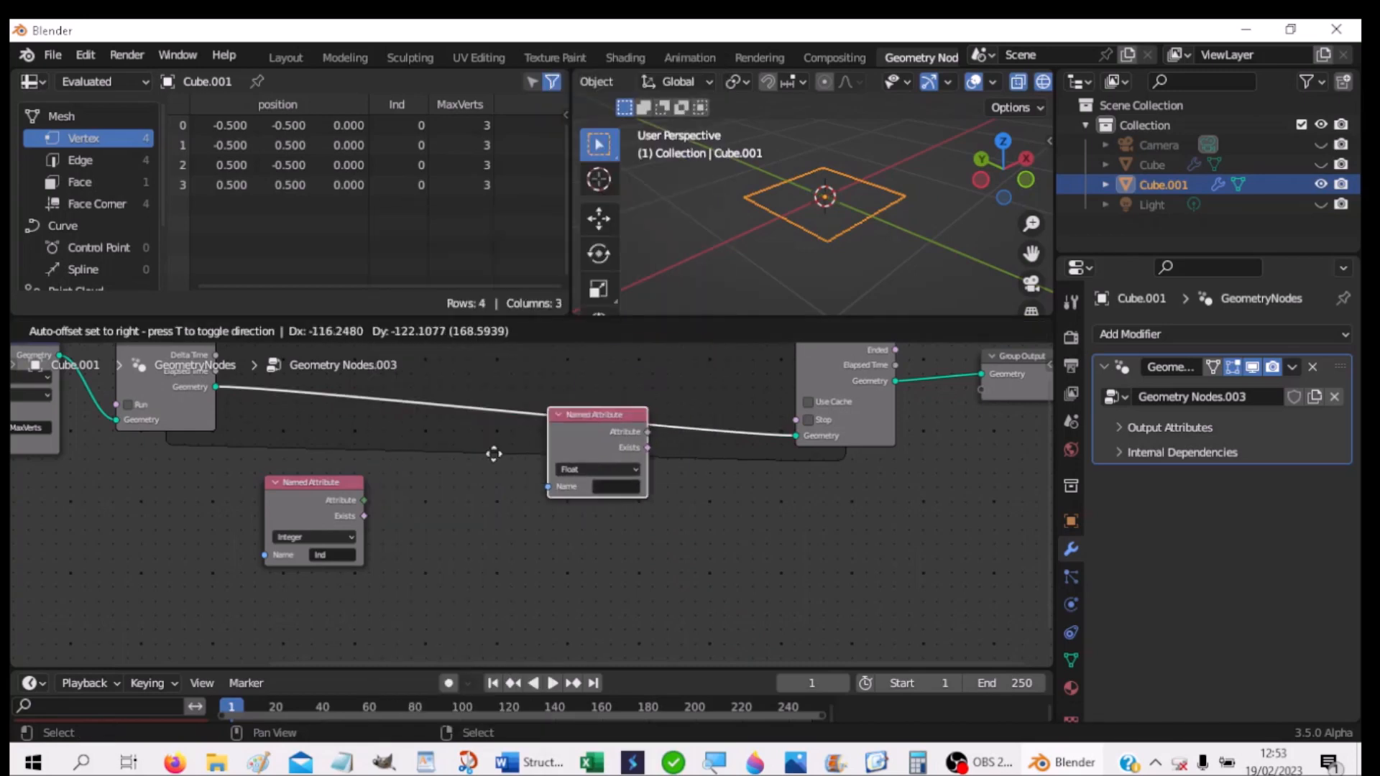
{"action": "left_click", "coordinate": [399, 476]}
Step: Set the new Named Attribute node to Integer with the attribute MaxVerts, and space the two attribute nodes well apart
{"action": "left_click", "coordinate": [429, 536]}
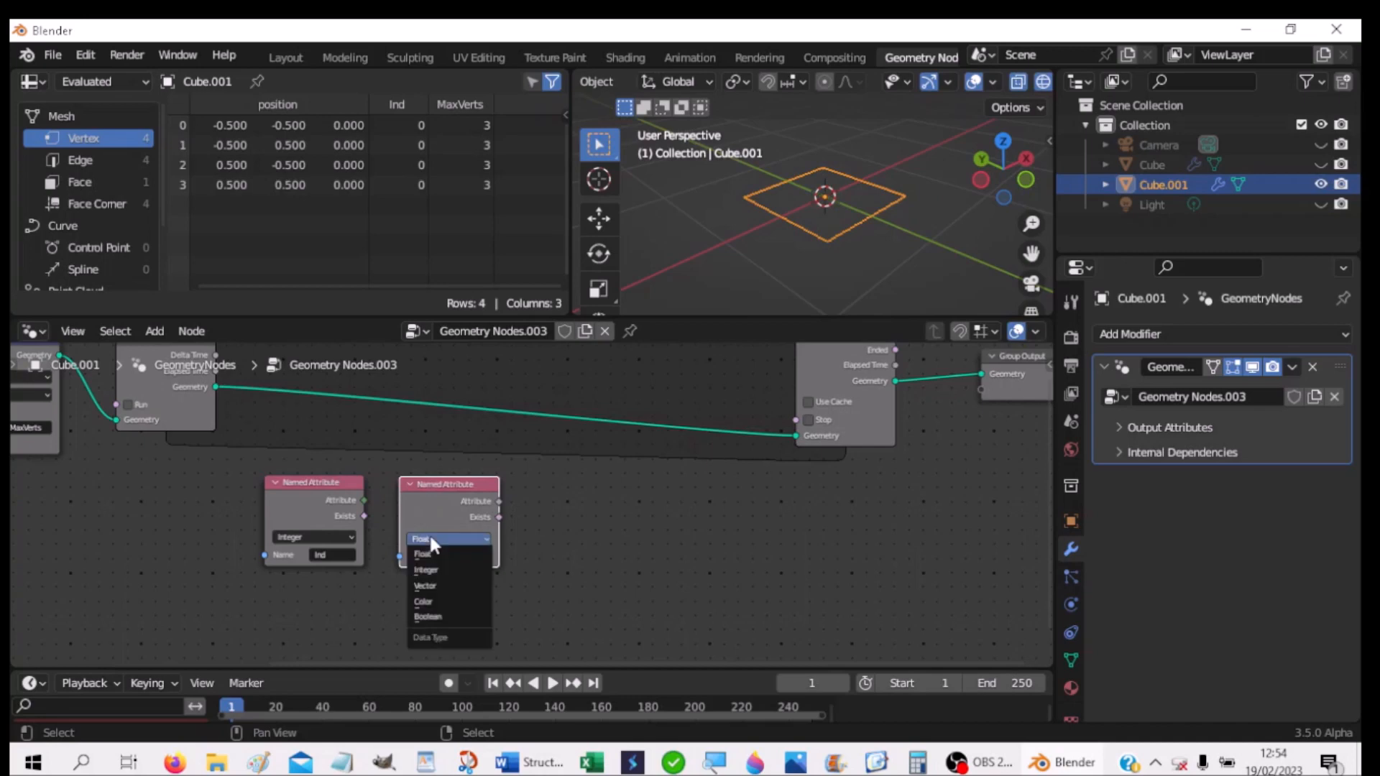
{"action": "left_click", "coordinate": [431, 570]}
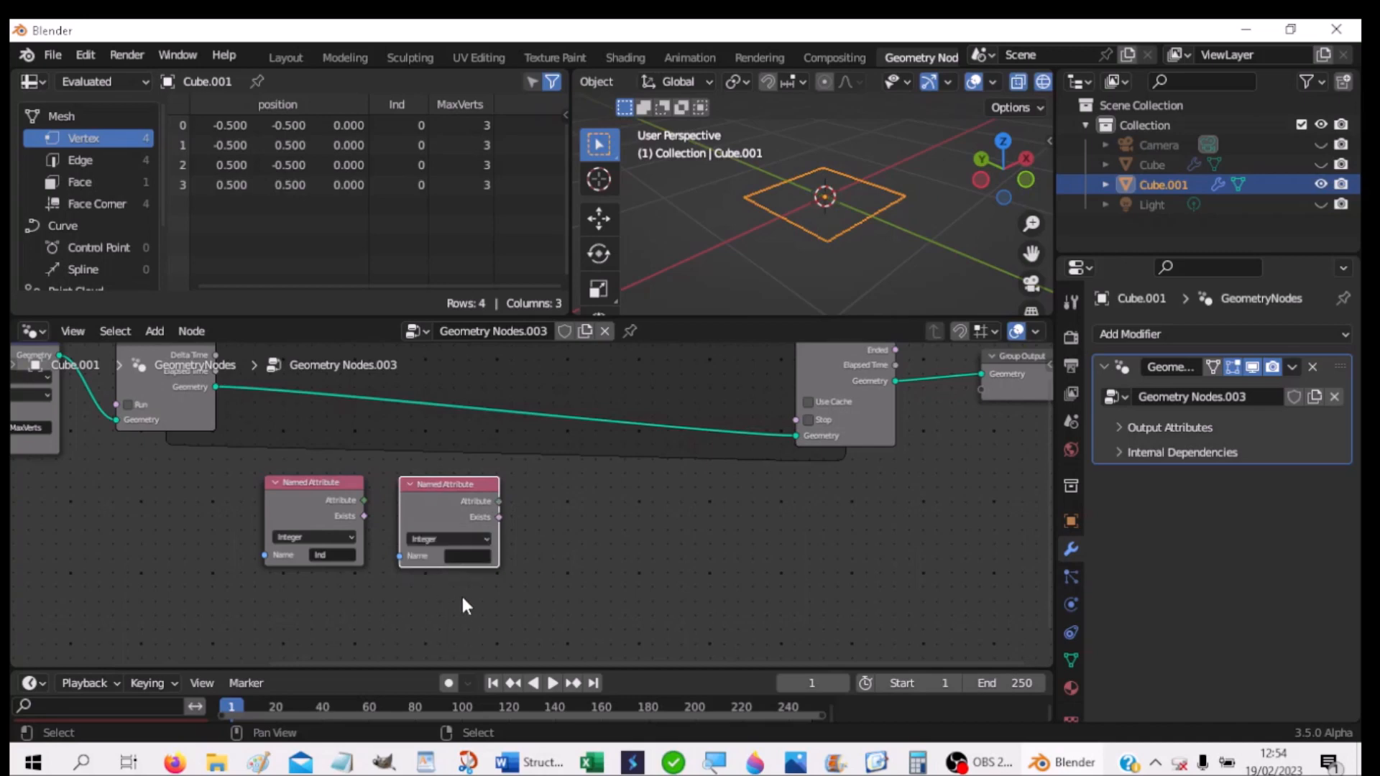
{"action": "left_click", "coordinate": [460, 558]}
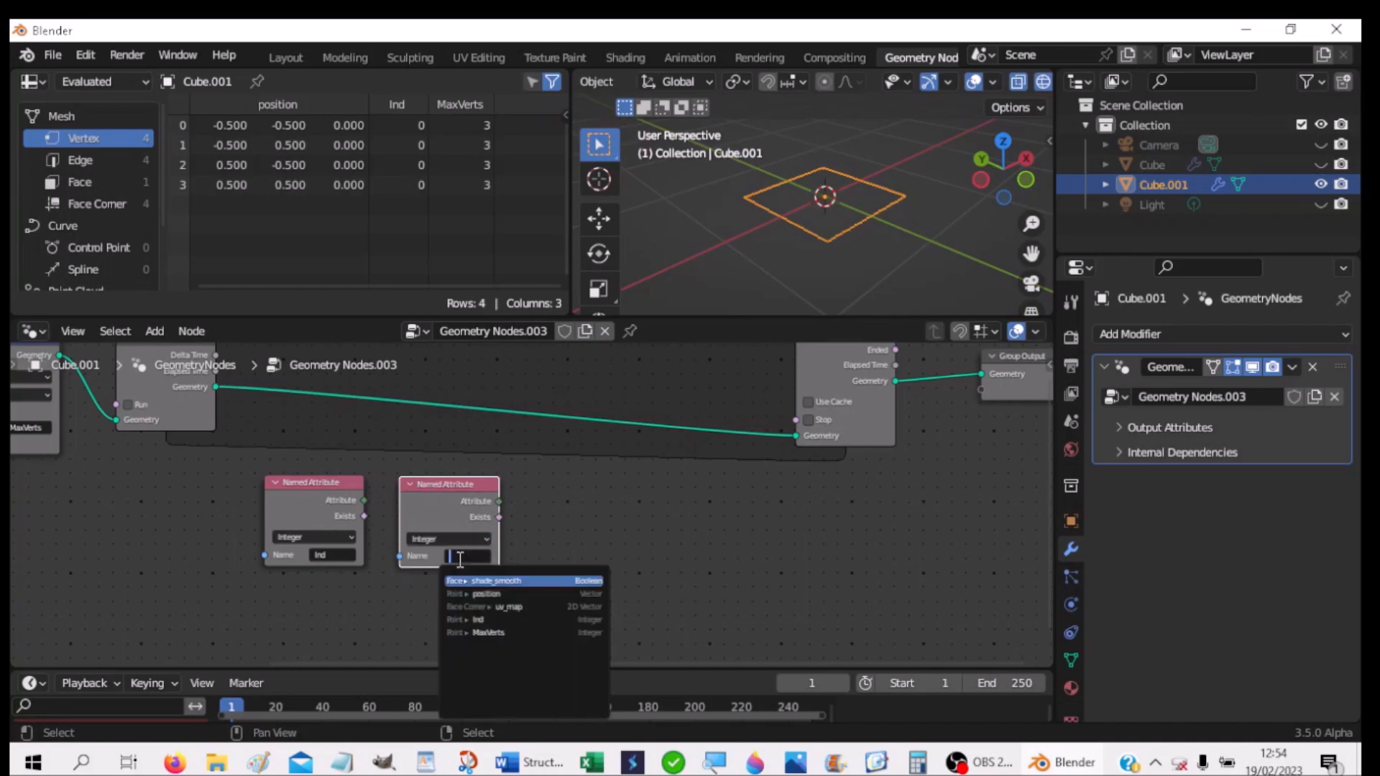
{"action": "left_click", "coordinate": [486, 633]}
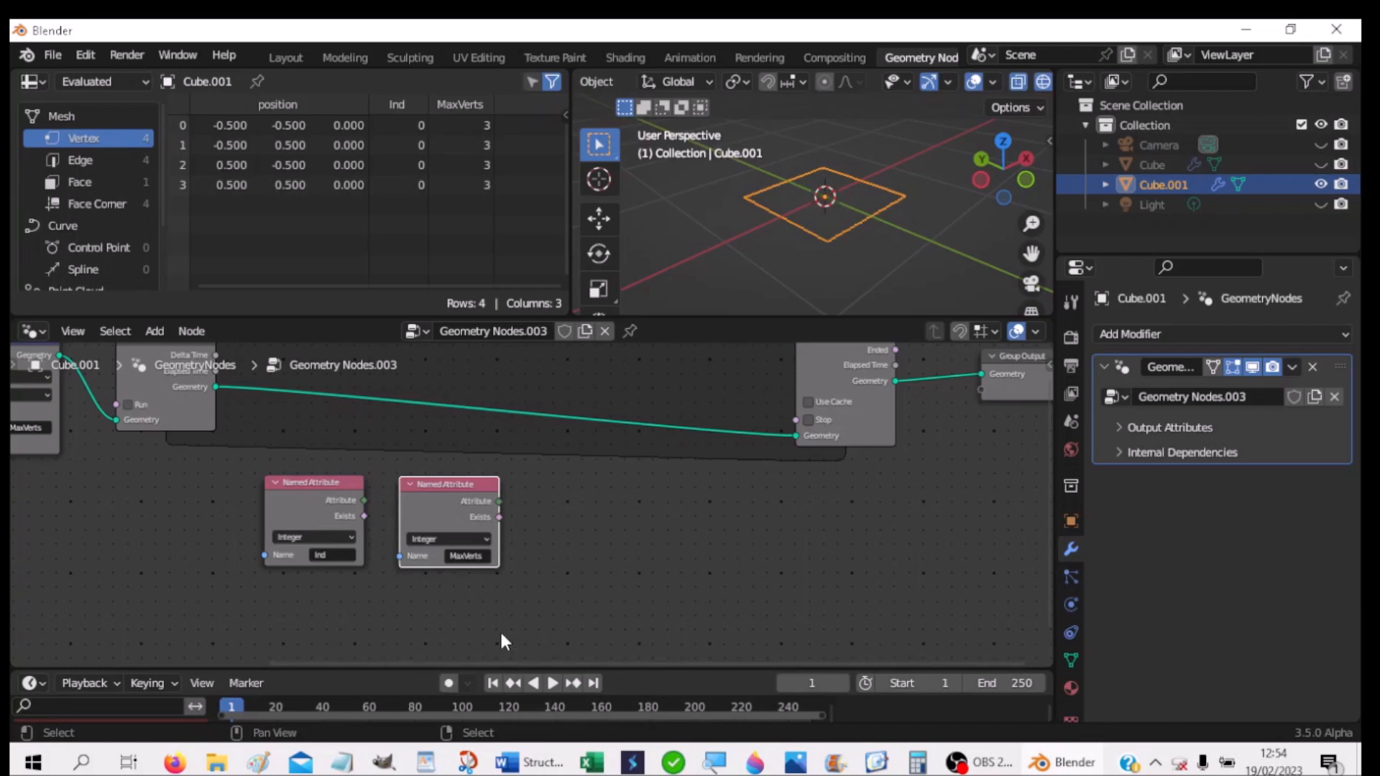
{"action": "left_click_drag", "start_coordinate": [468, 490], "coordinate": [522, 501]}
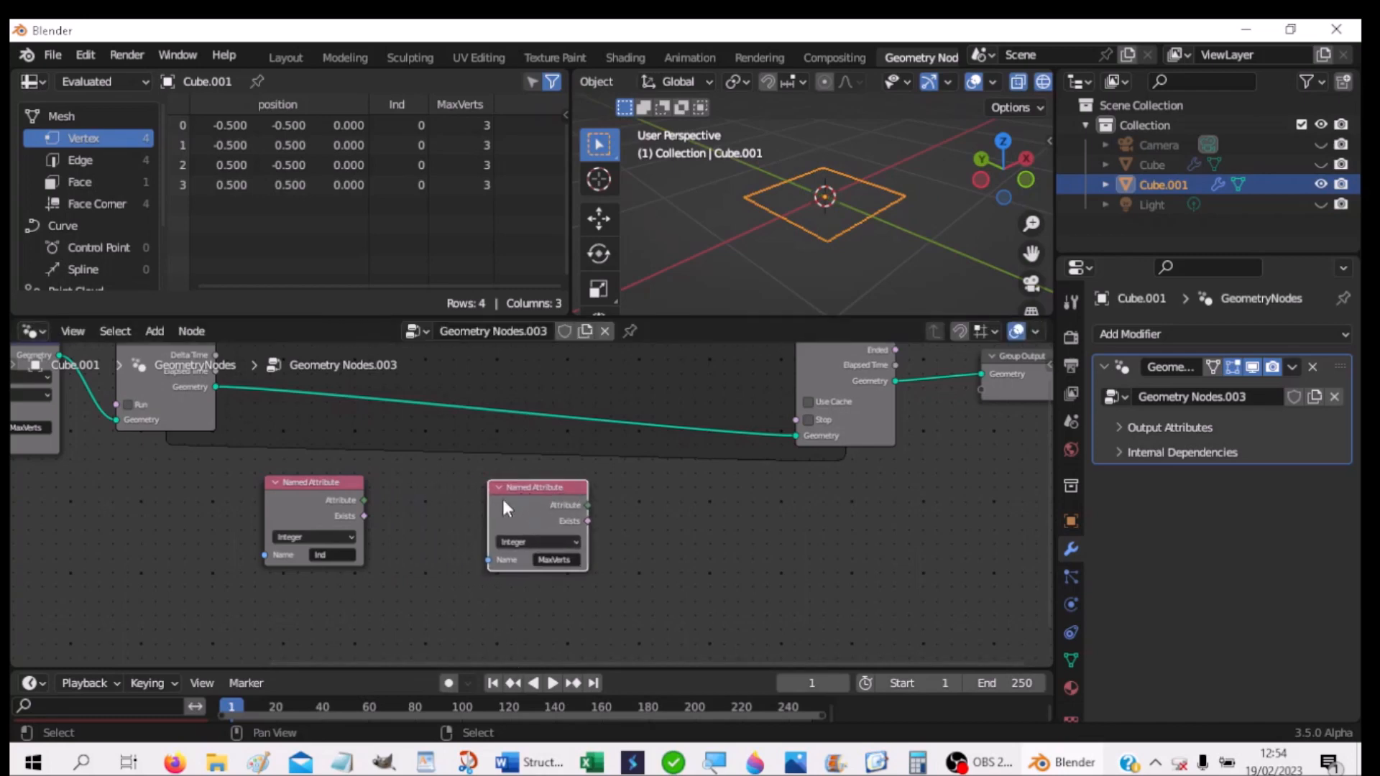
{"action": "left_click_drag", "start_coordinate": [296, 482], "coordinate": [229, 493]}
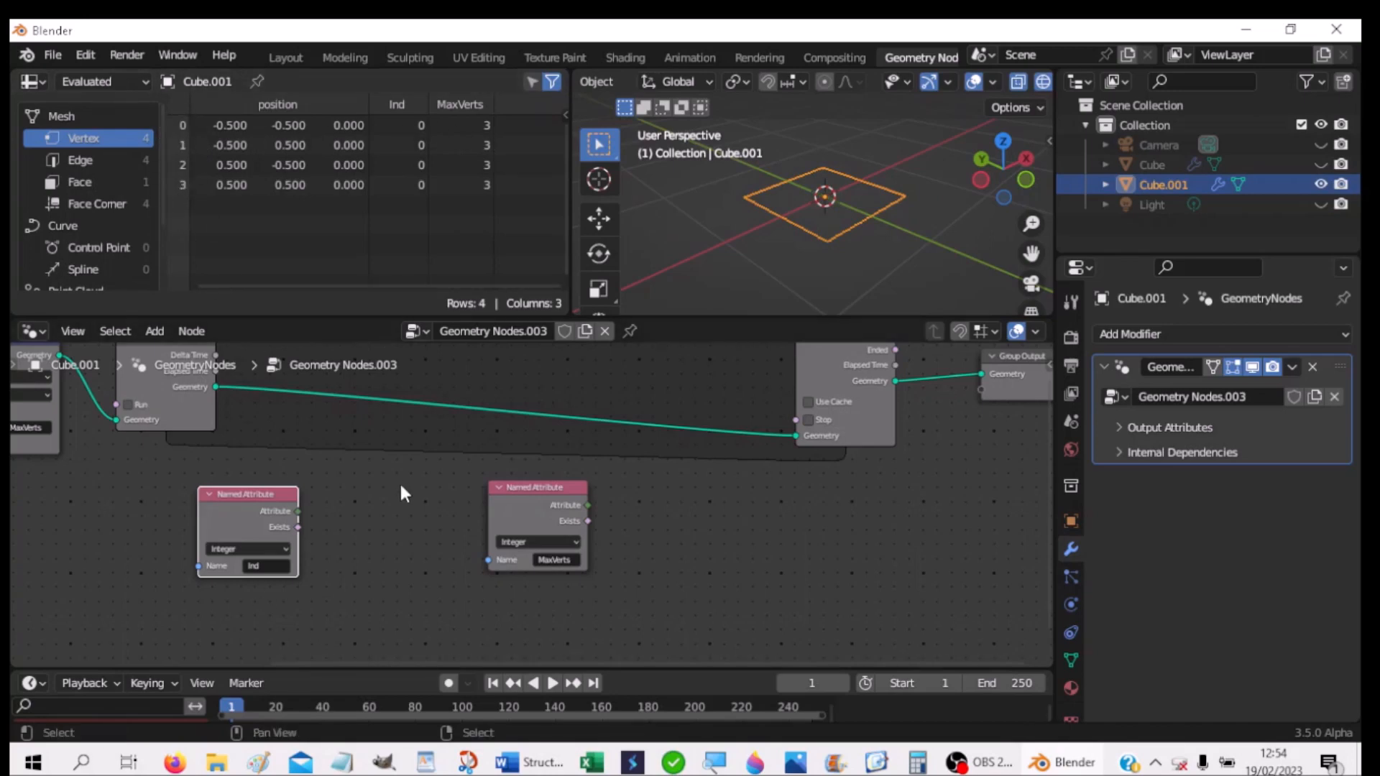
Step: Add a Sample Index node between the two Named Attribute nodes and set its data type to Integer
{"action": "key", "text": "shift+a"}
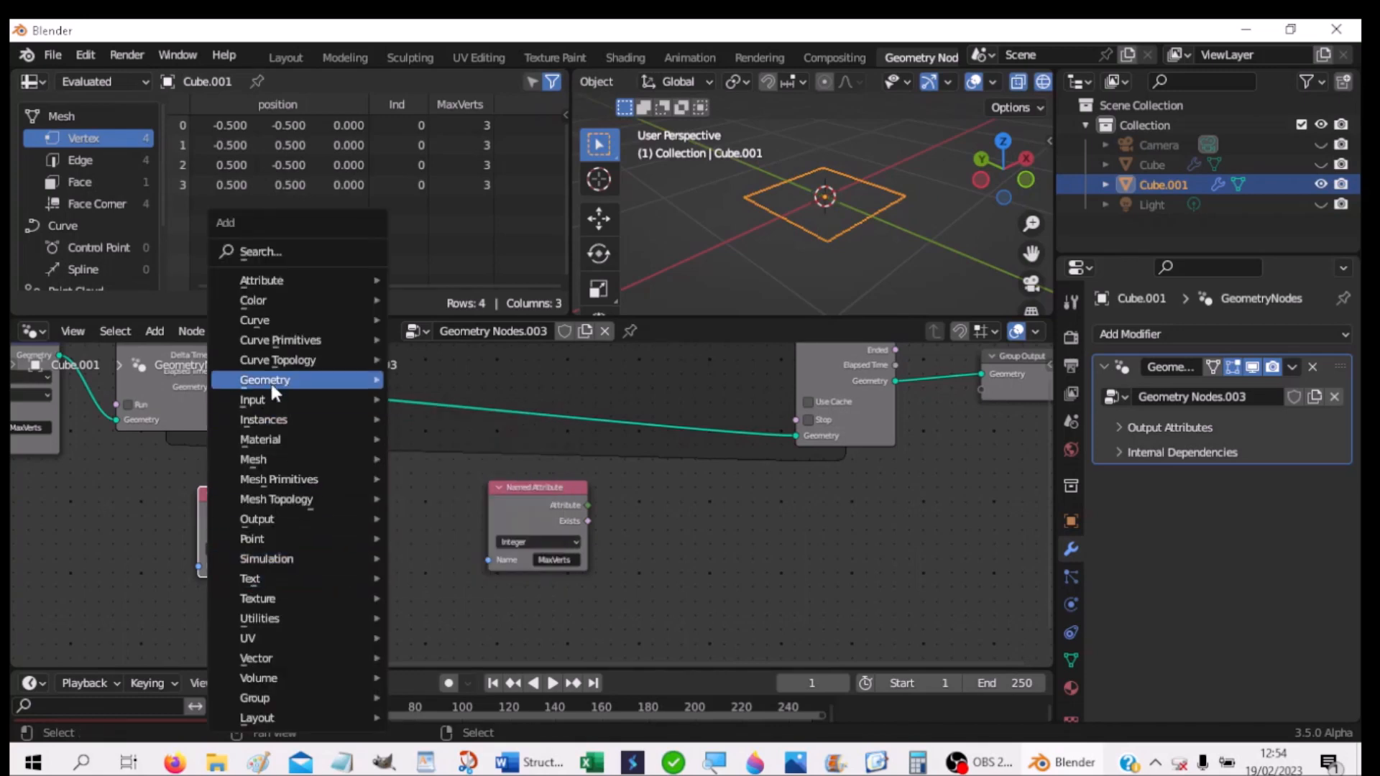
{"action": "mouse_move", "coordinate": [270, 382]}
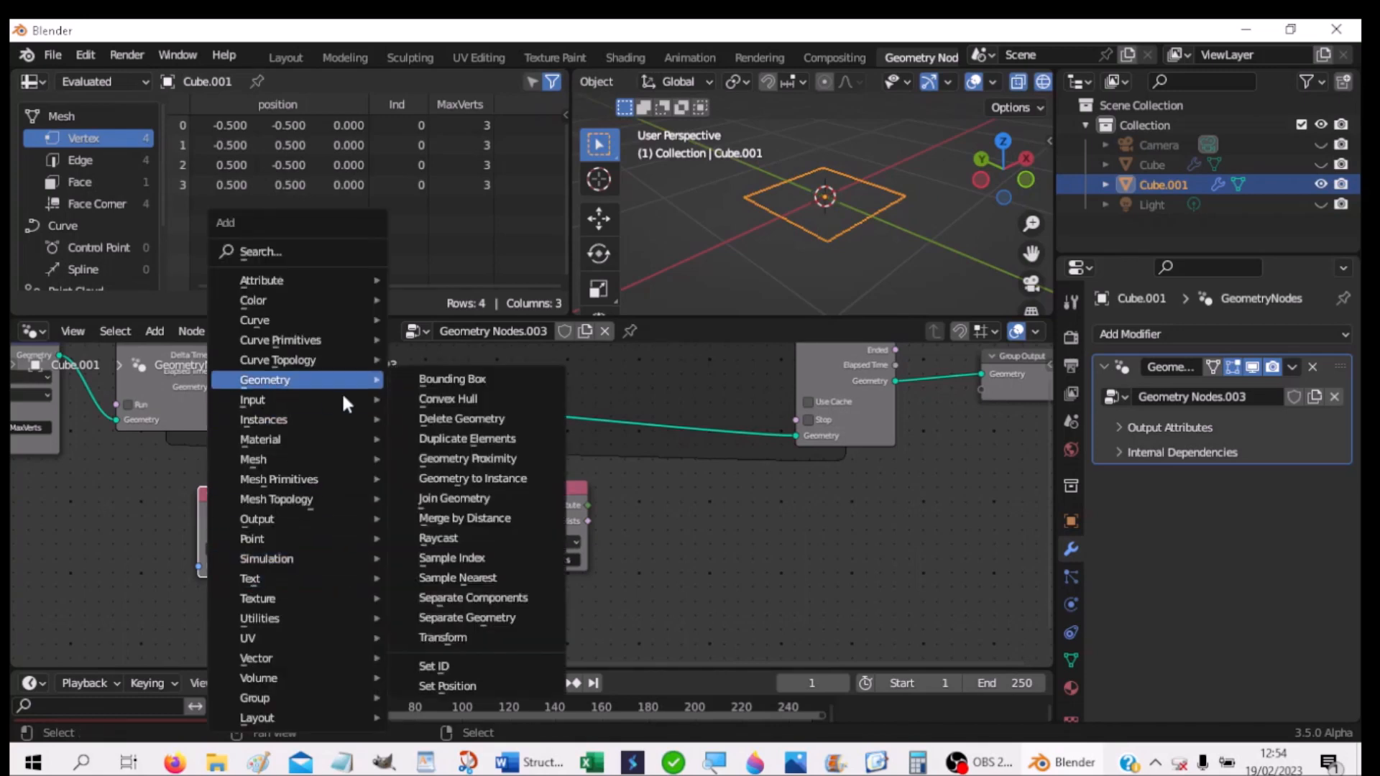
{"action": "left_click", "coordinate": [460, 558]}
{"action": "left_click", "coordinate": [340, 474]}
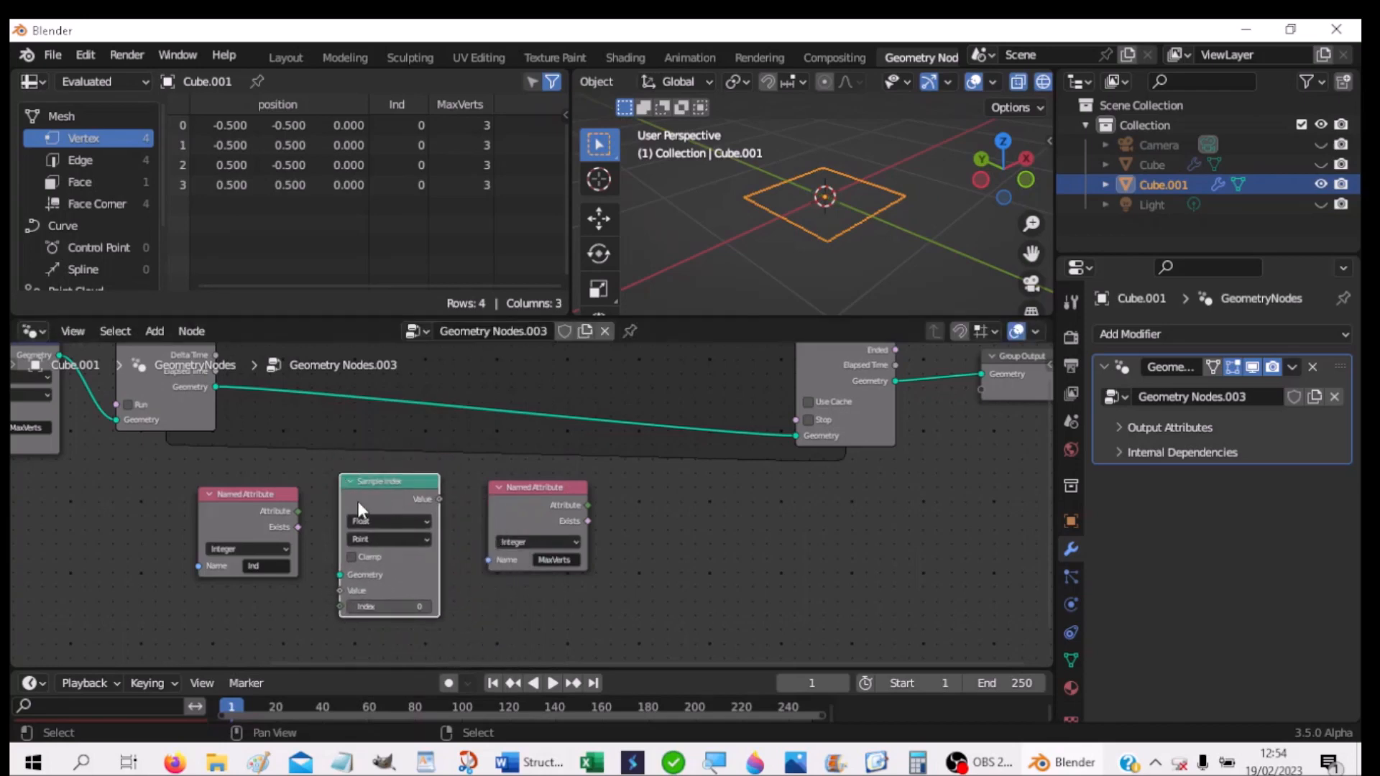
{"action": "left_click", "coordinate": [375, 518]}
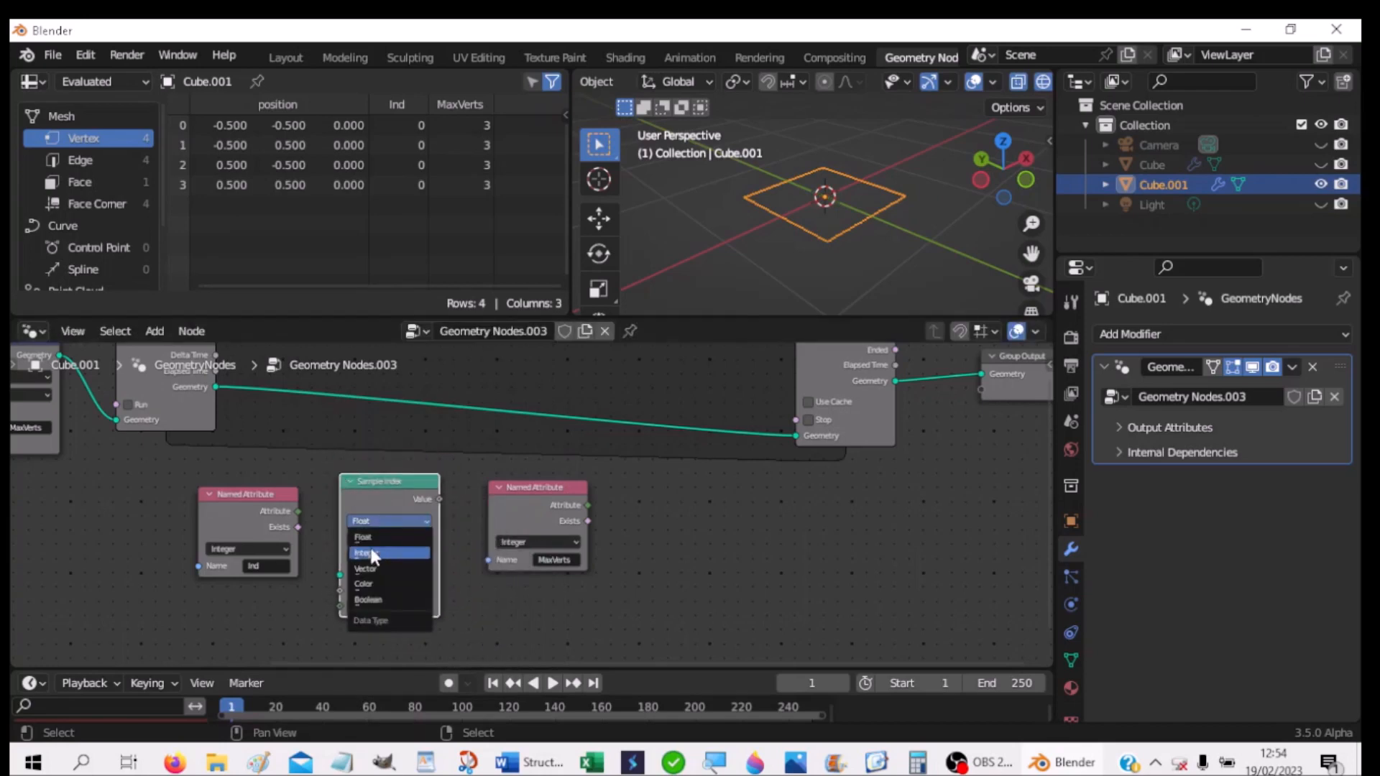
{"action": "left_click", "coordinate": [371, 552]}
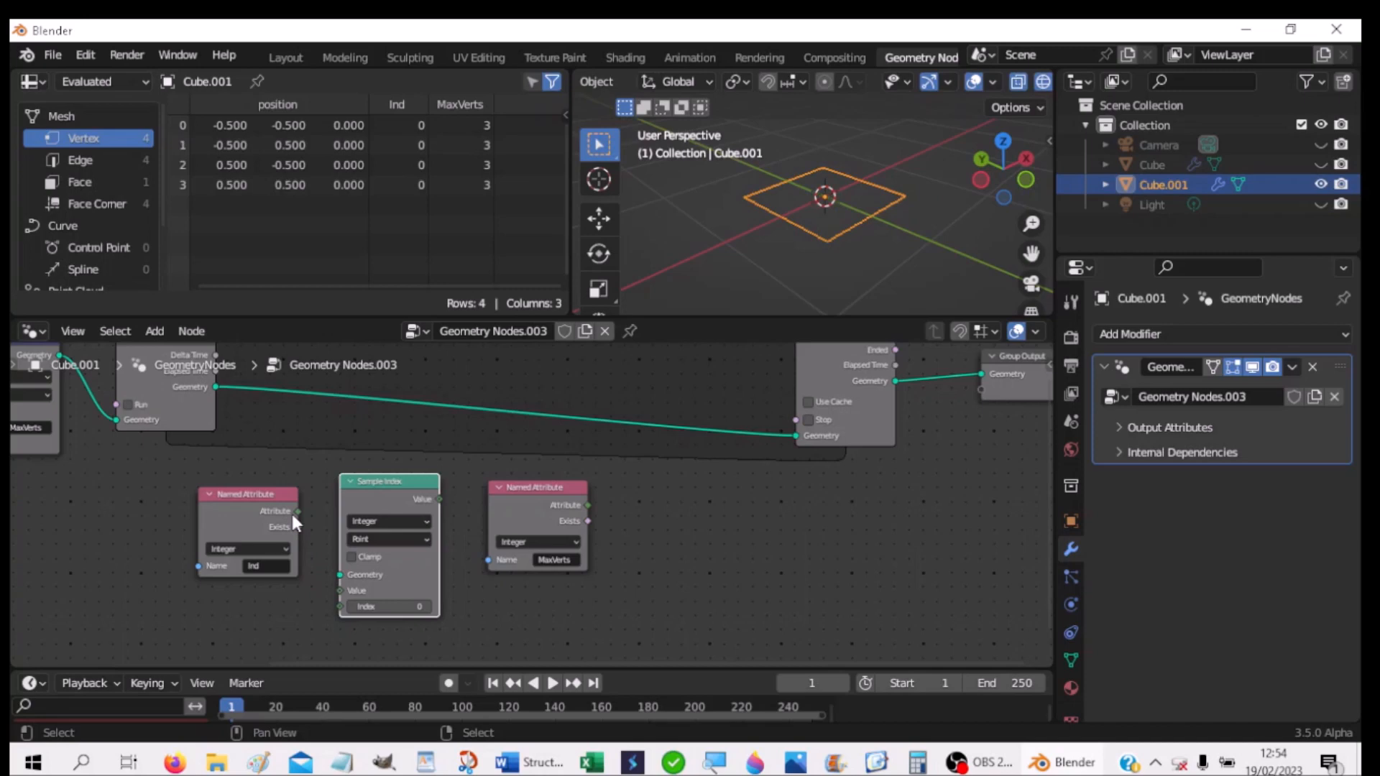
Step: Feed the Sample Index node's Value from the Ind attribute and its Geometry from the Simulation Input, and lower the Ind attribute node slightly
{"action": "left_click_drag", "start_coordinate": [299, 509], "coordinate": [323, 532]}
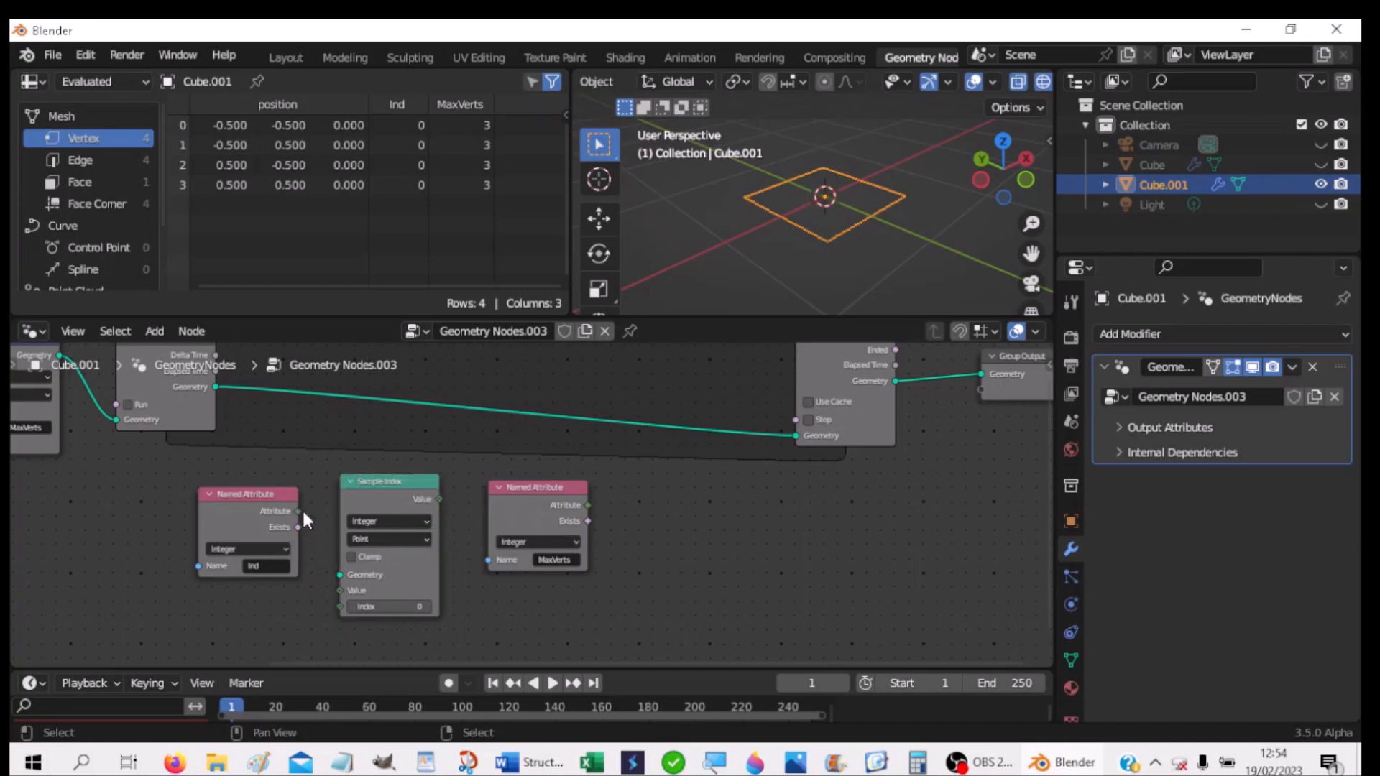
{"action": "left_click_drag", "start_coordinate": [321, 579], "coordinate": [335, 588]}
{"action": "left_click_drag", "start_coordinate": [213, 386], "coordinate": [342, 571]}
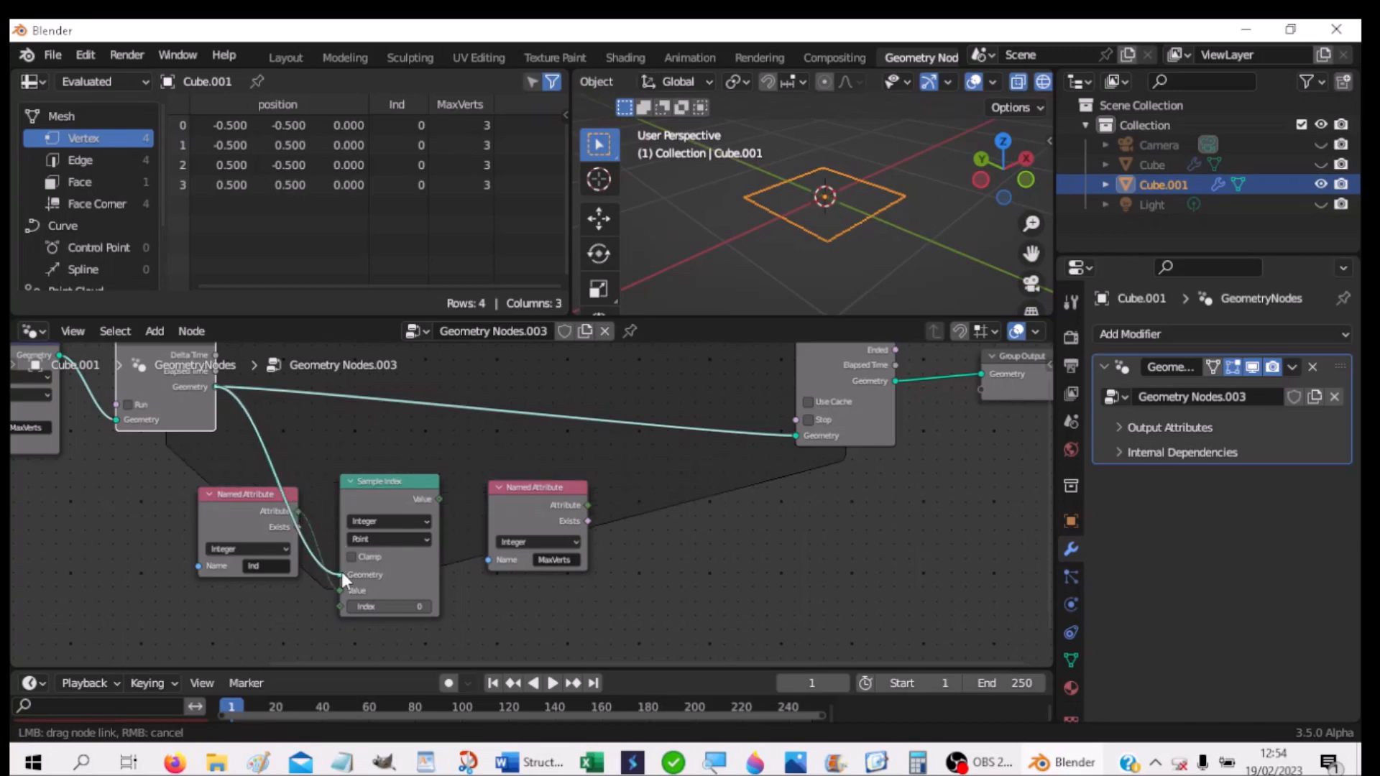
{"action": "left_click_drag", "start_coordinate": [227, 493], "coordinate": [227, 530]}
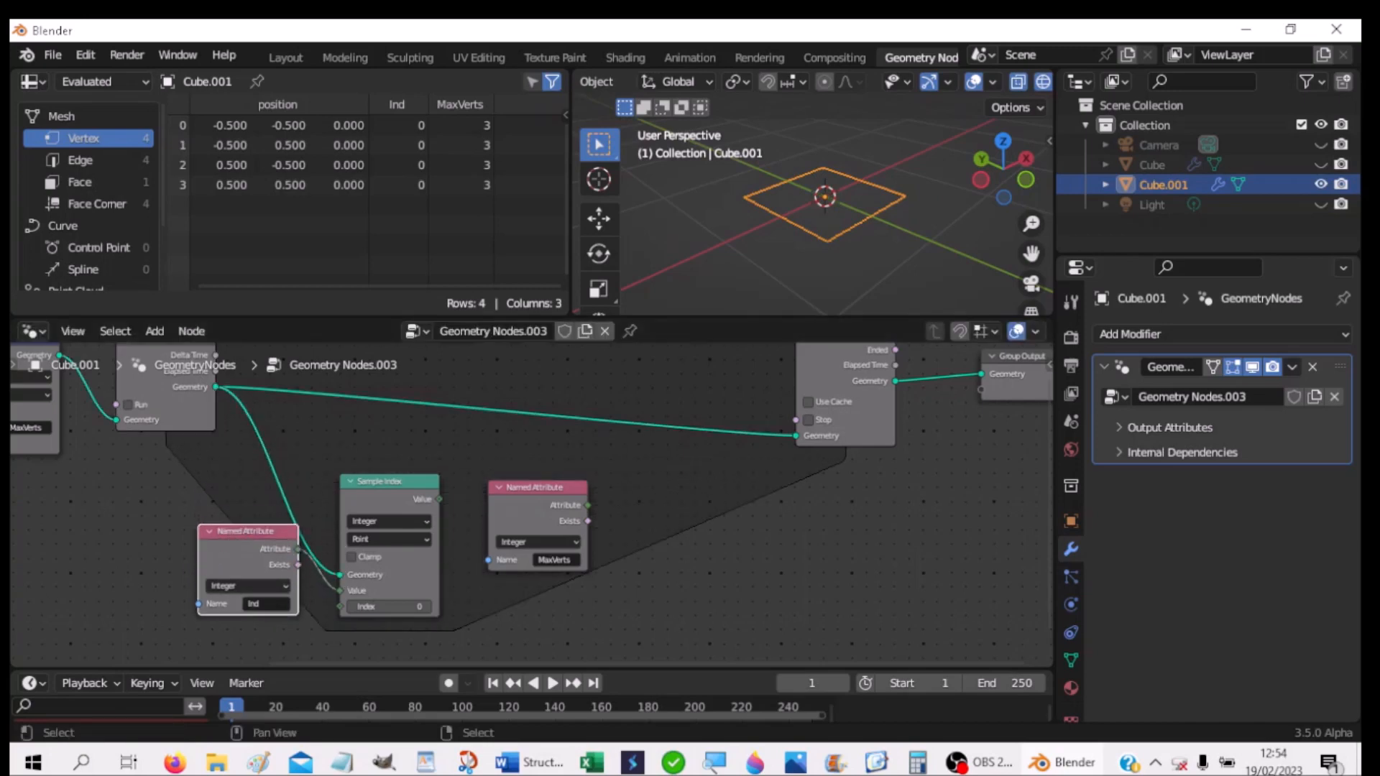
Step: Label the Sample Index node IND
{"action": "left_click", "coordinate": [382, 482]}
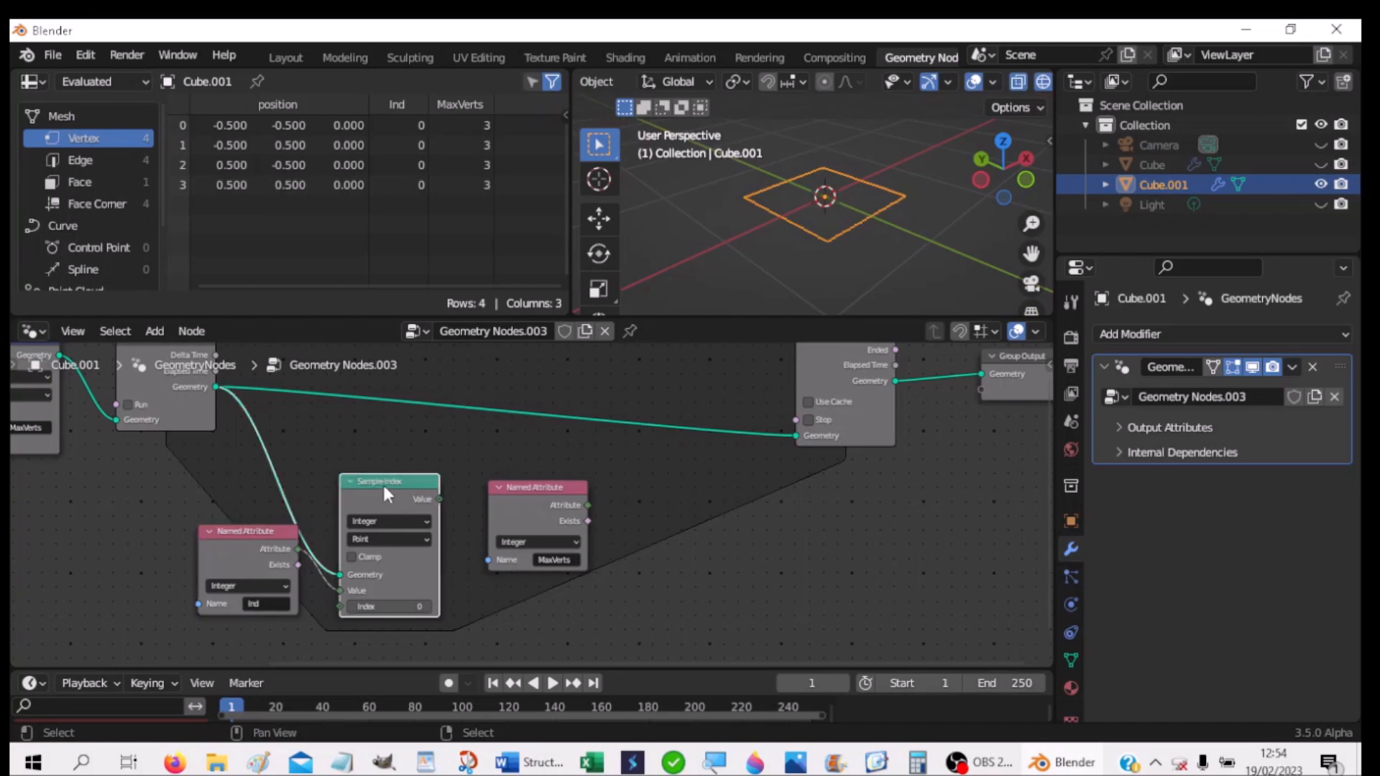
{"action": "key", "text": "n"}
{"action": "left_click", "coordinate": [946, 447]}
{"action": "type", "text": "IN"}
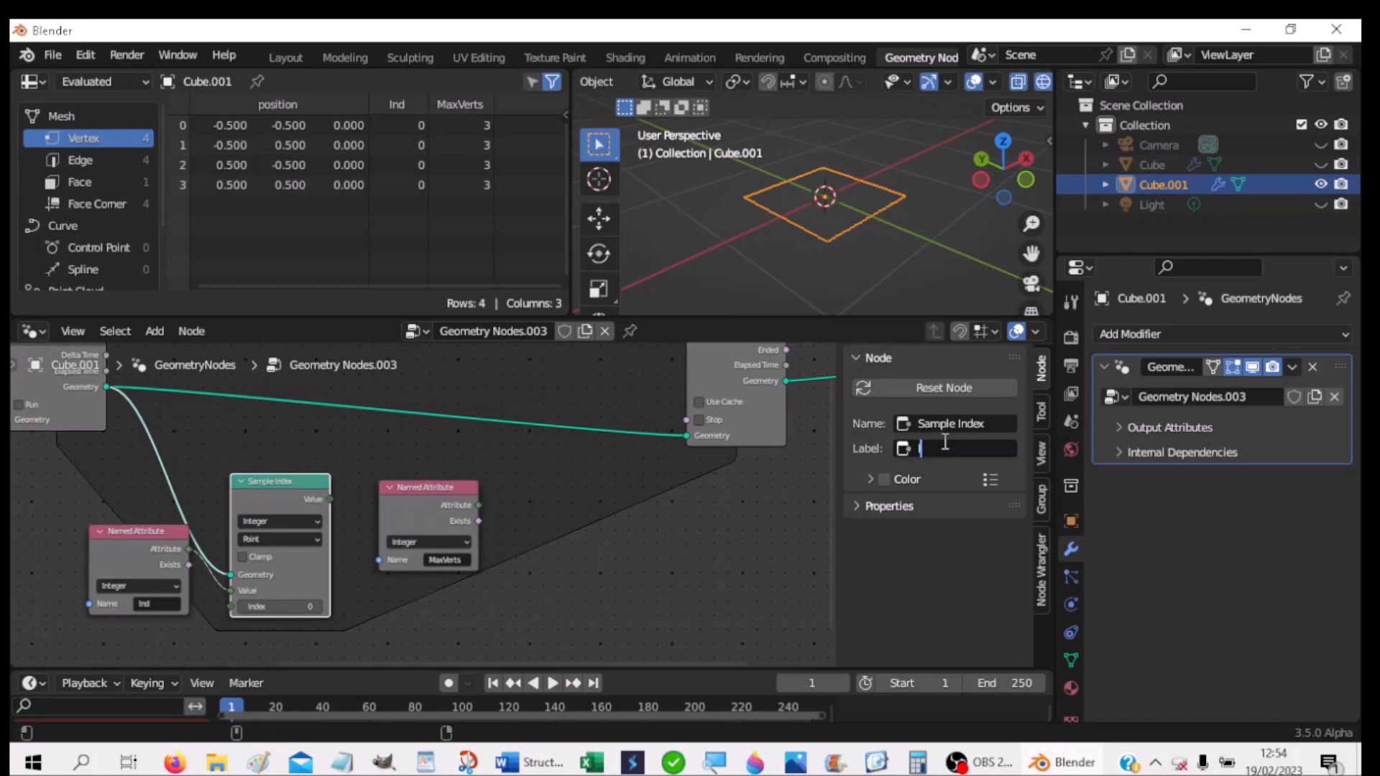
{"action": "type", "text": "D"}
{"action": "key", "text": "Return"}
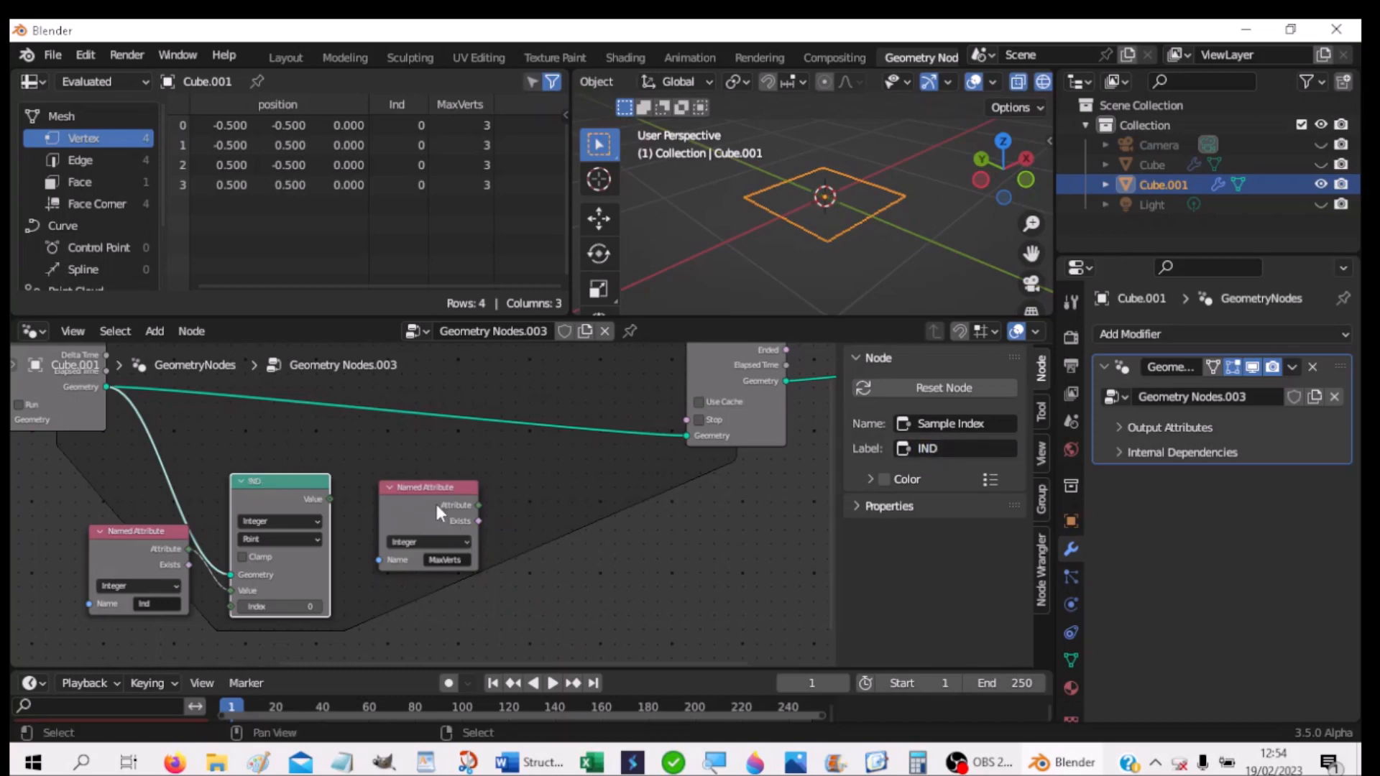
Step: Add a second Sample Index node just after the MaxVerts attribute node and set its data type to Integer
{"action": "left_click_drag", "start_coordinate": [434, 512], "coordinate": [429, 506]}
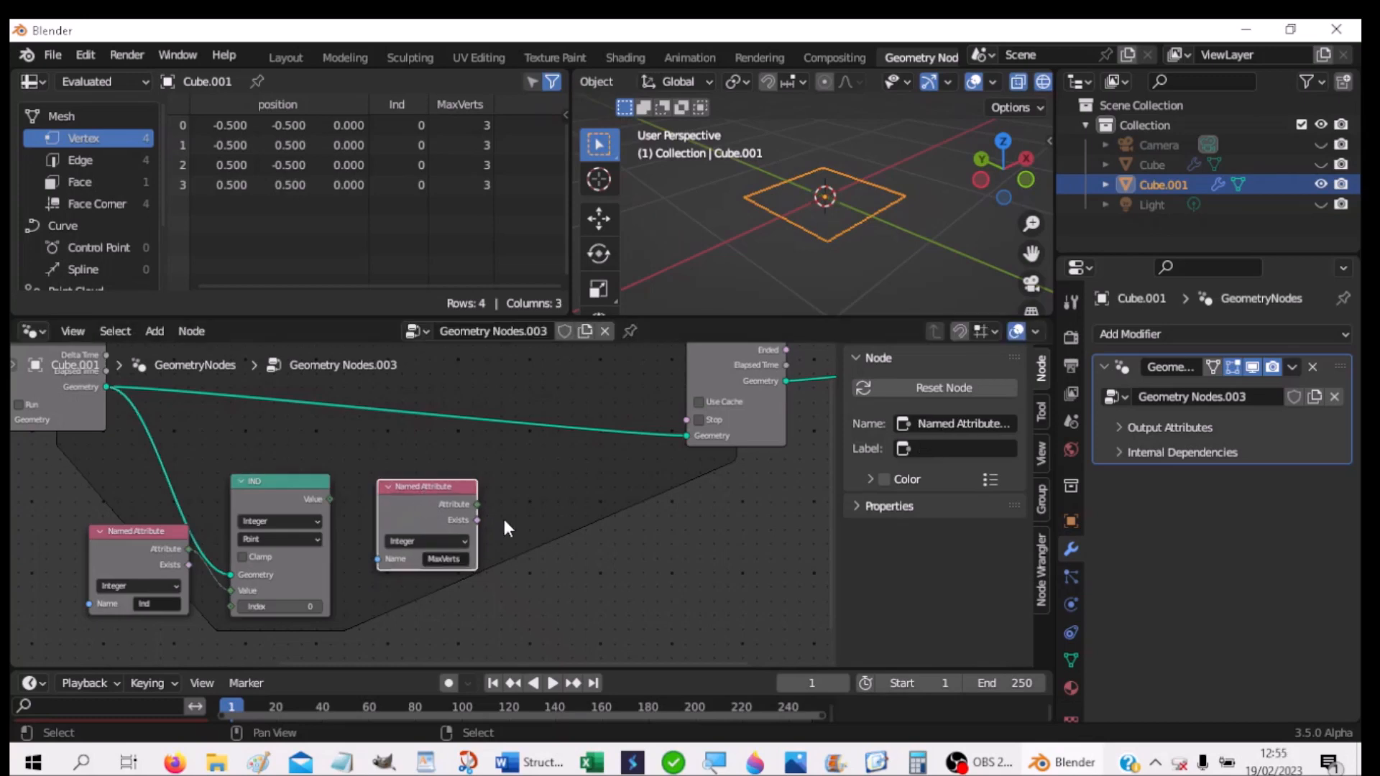
{"action": "key", "text": "shift+a"}
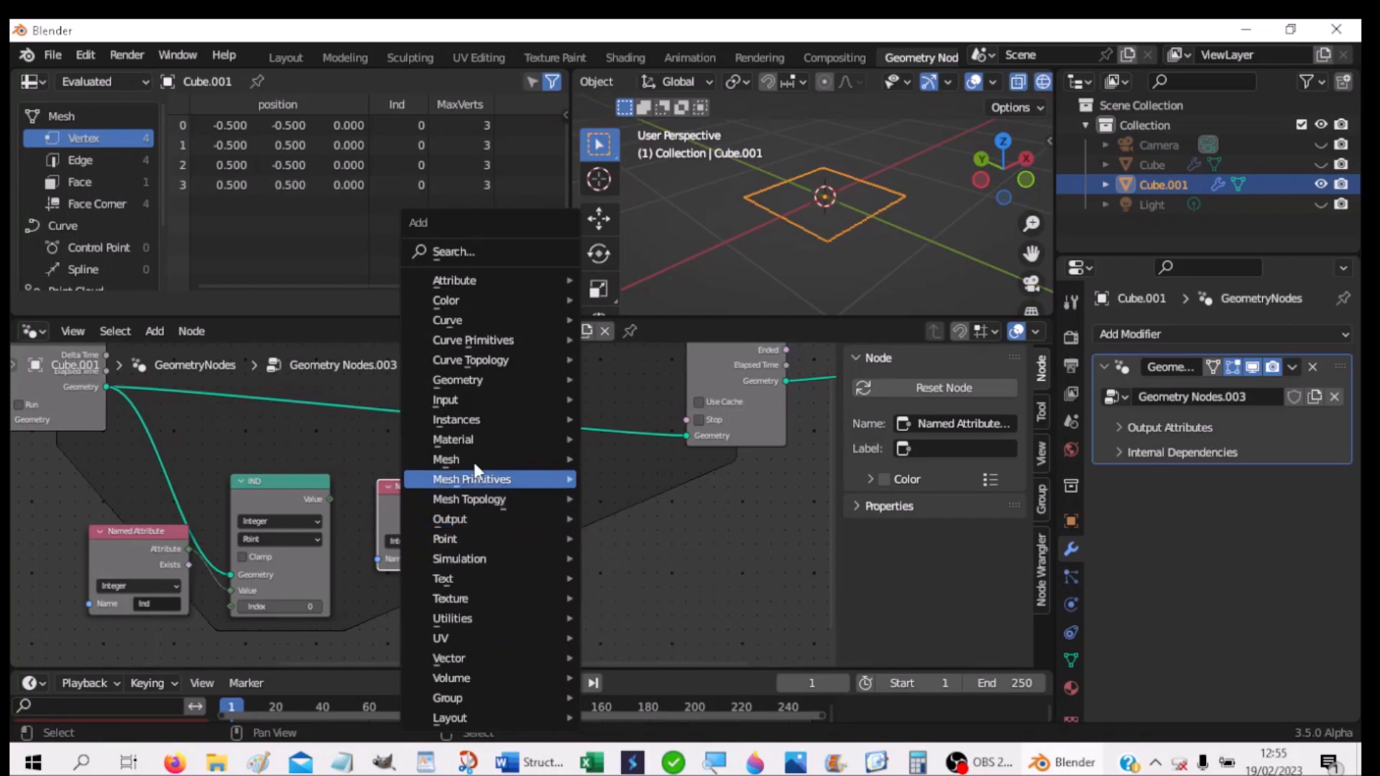
{"action": "mouse_move", "coordinate": [459, 401]}
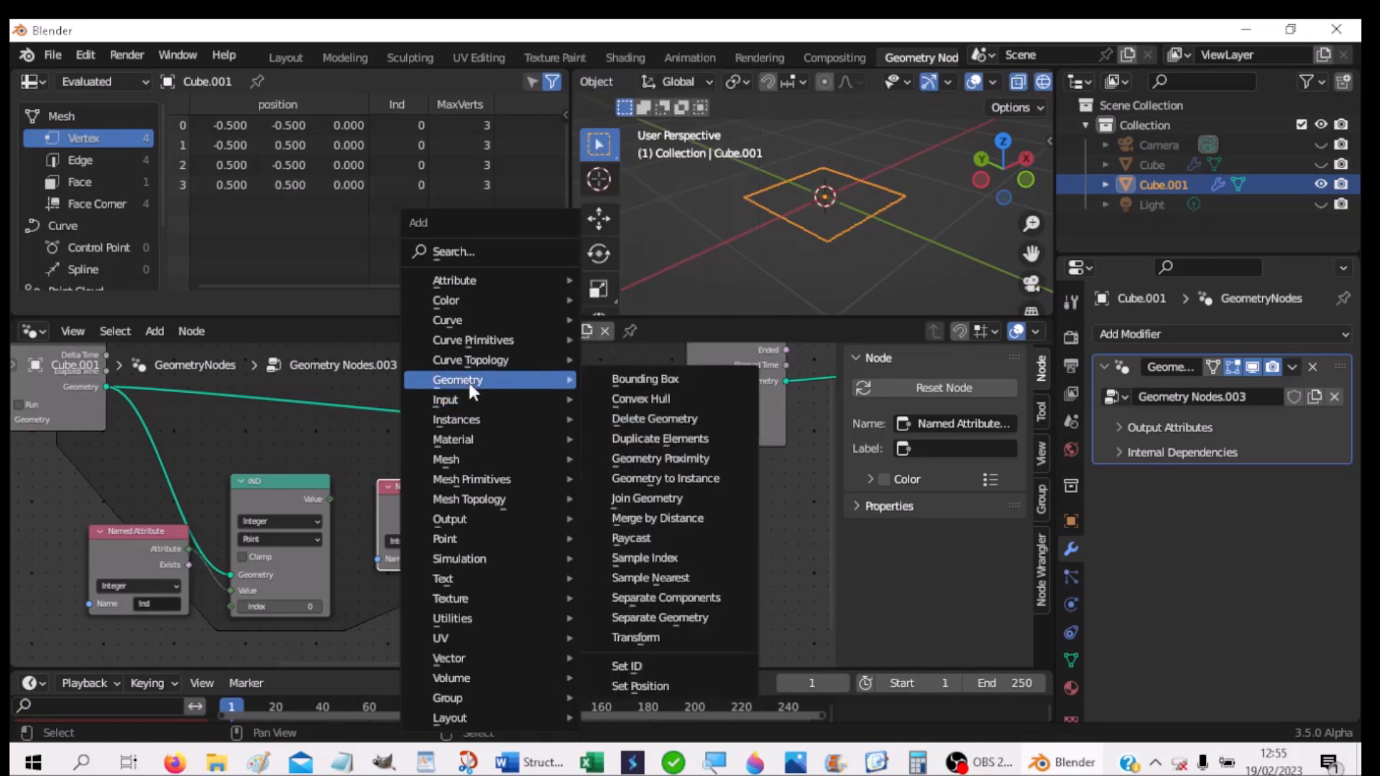
{"action": "left_click", "coordinate": [691, 558]}
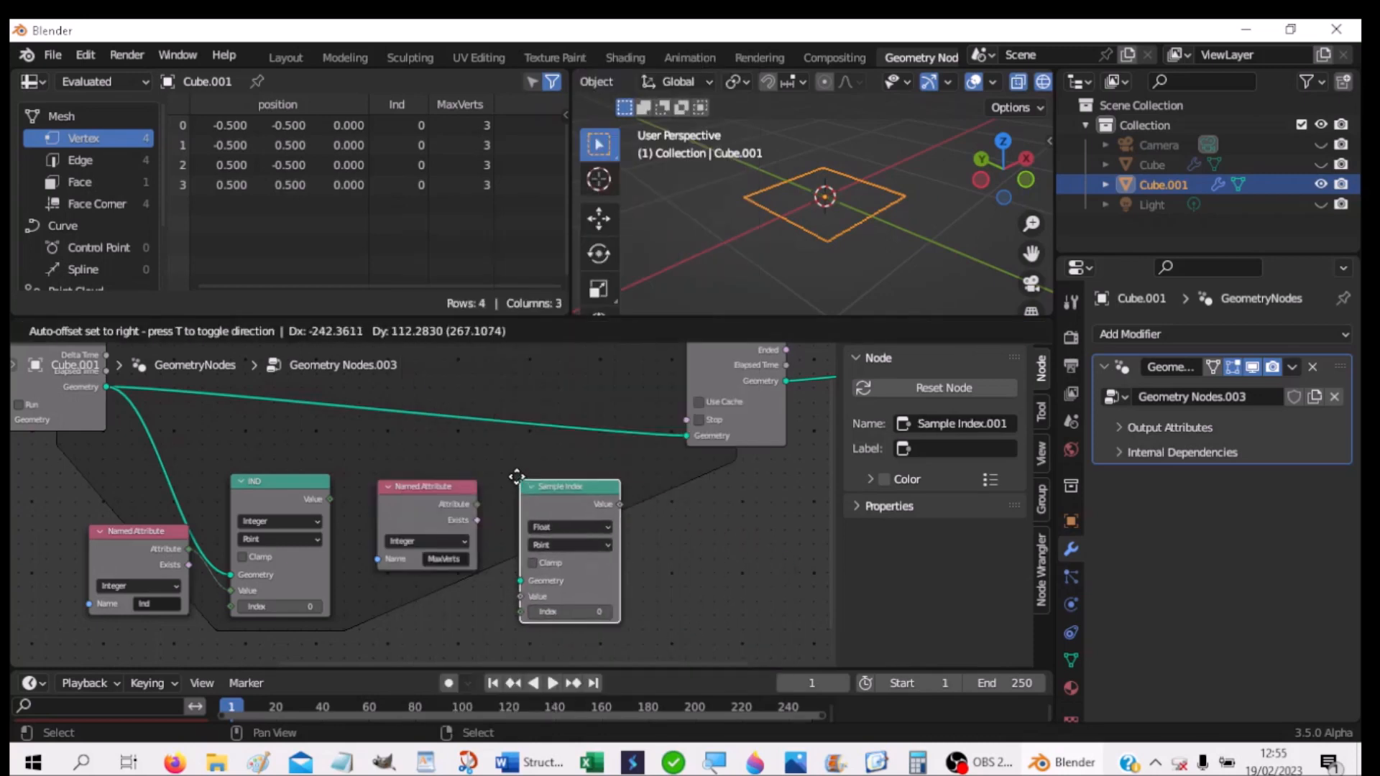
{"action": "left_click", "coordinate": [512, 475]}
{"action": "left_click", "coordinate": [551, 520]}
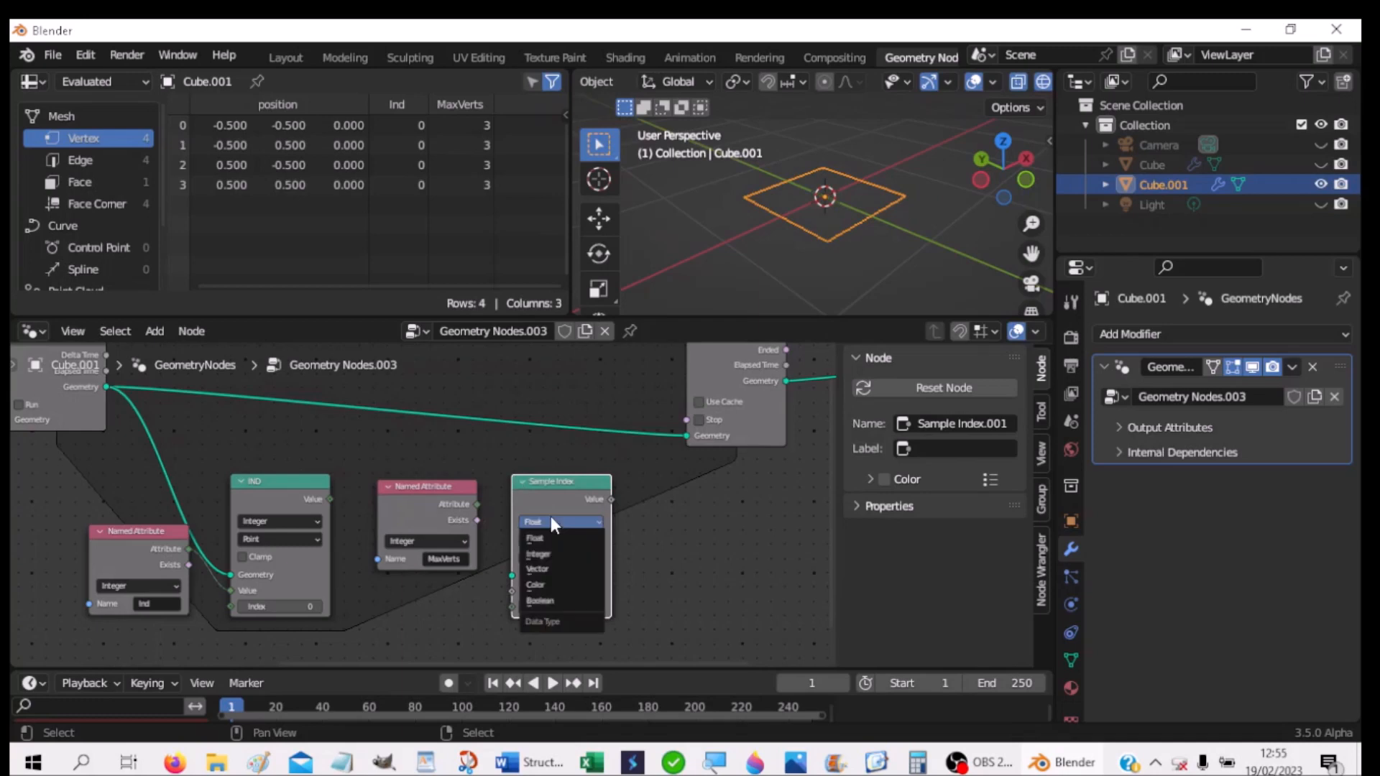
{"action": "left_click", "coordinate": [546, 553]}
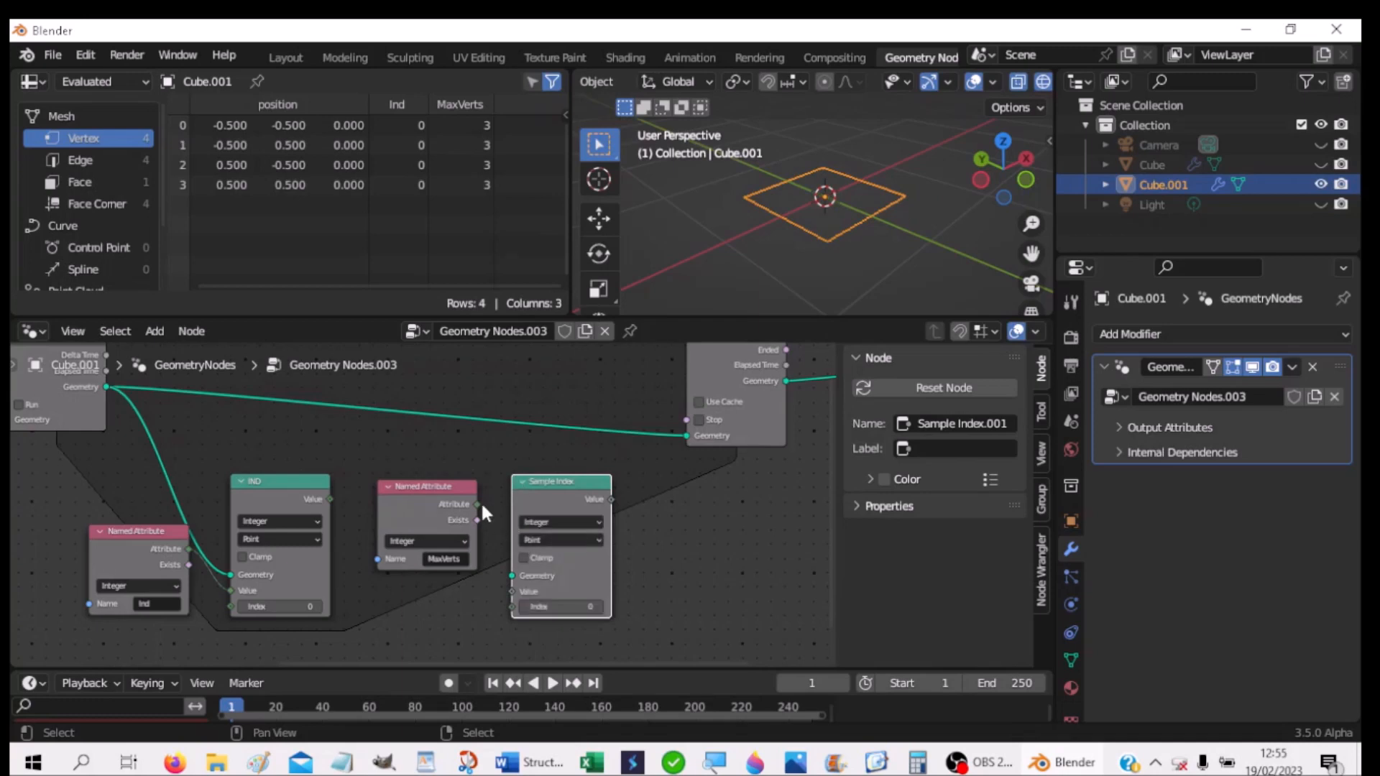
Step: Connect the MaxVerts attribute to the second Sample Index node's Value, and the Simulation Input geometry to its Geometry
{"action": "left_click_drag", "start_coordinate": [479, 504], "coordinate": [506, 527]}
{"action": "left_click_drag", "start_coordinate": [509, 574], "coordinate": [513, 592]}
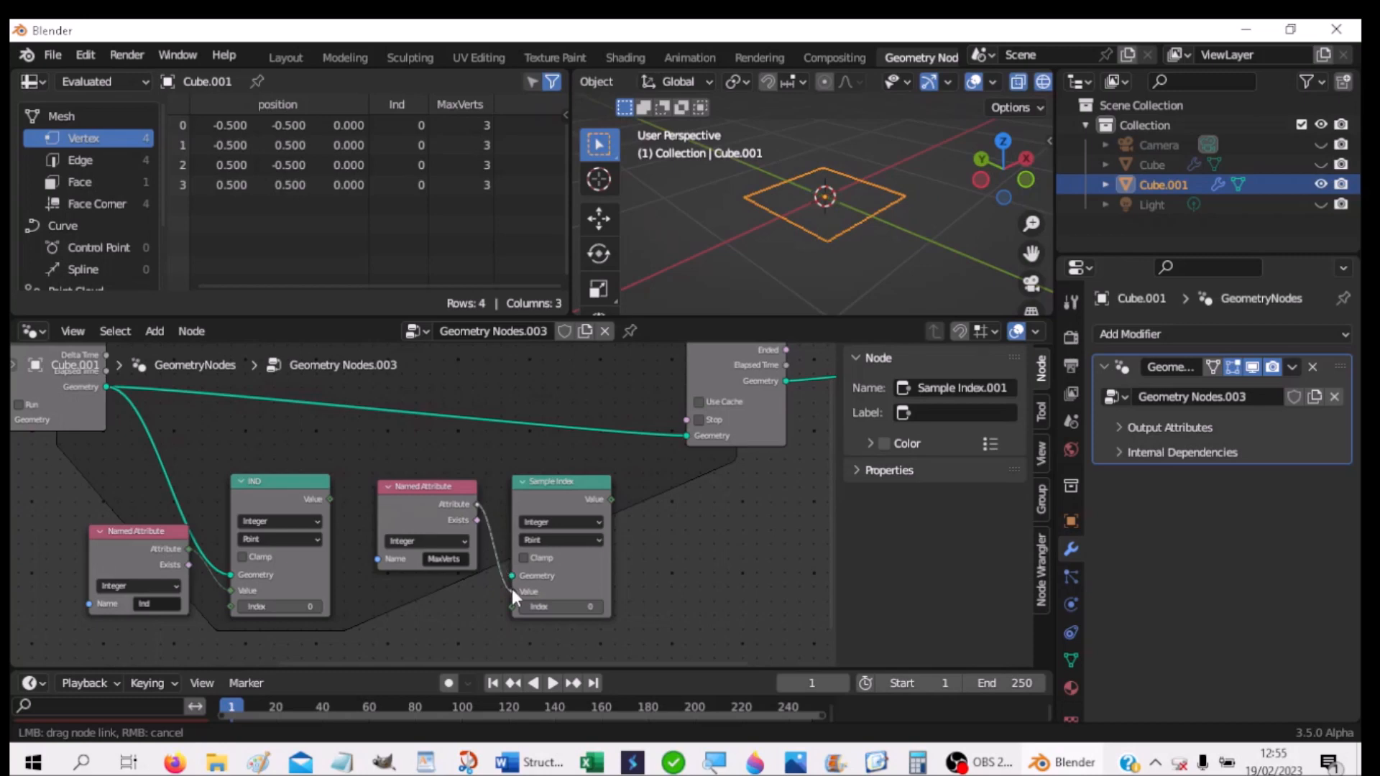
{"action": "left_click_drag", "start_coordinate": [511, 588], "coordinate": [512, 590]}
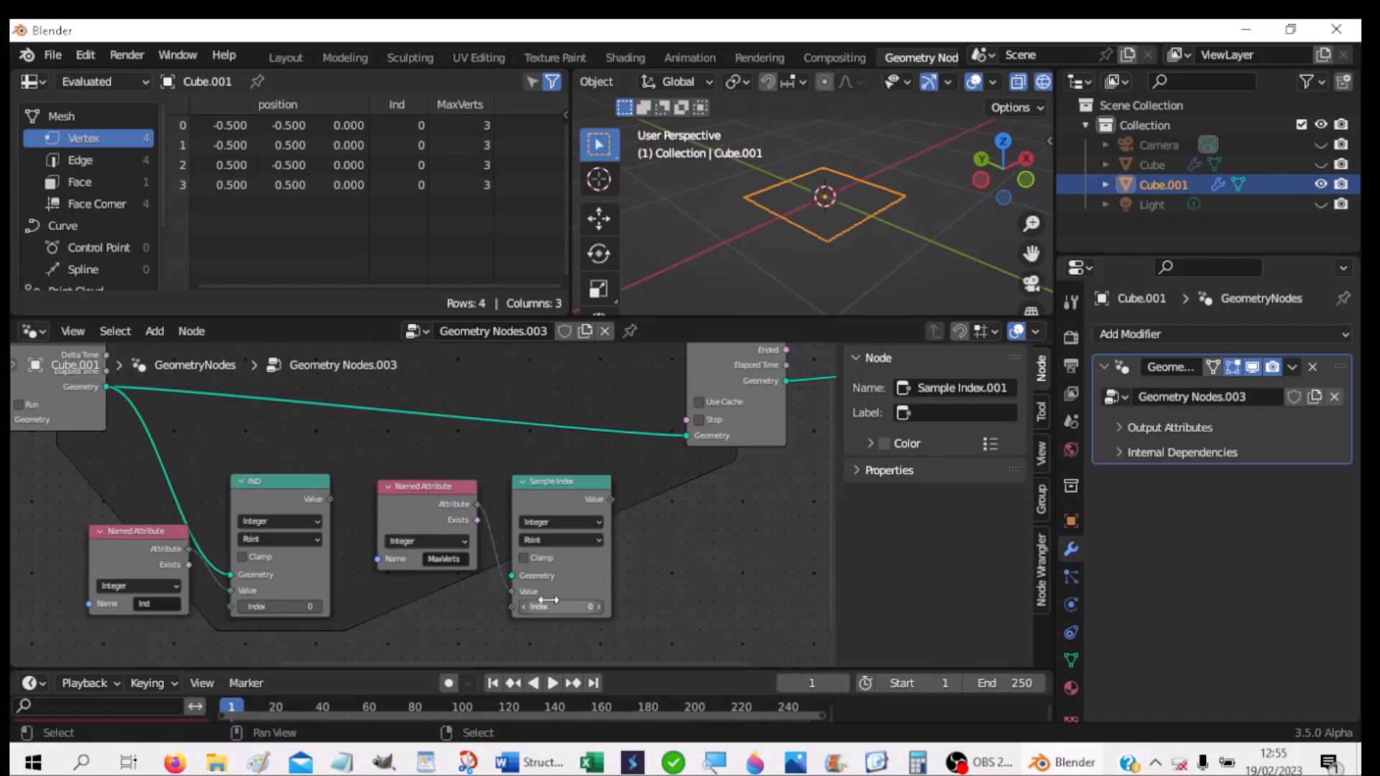
{"action": "left_click_drag", "start_coordinate": [107, 387], "coordinate": [511, 576]}
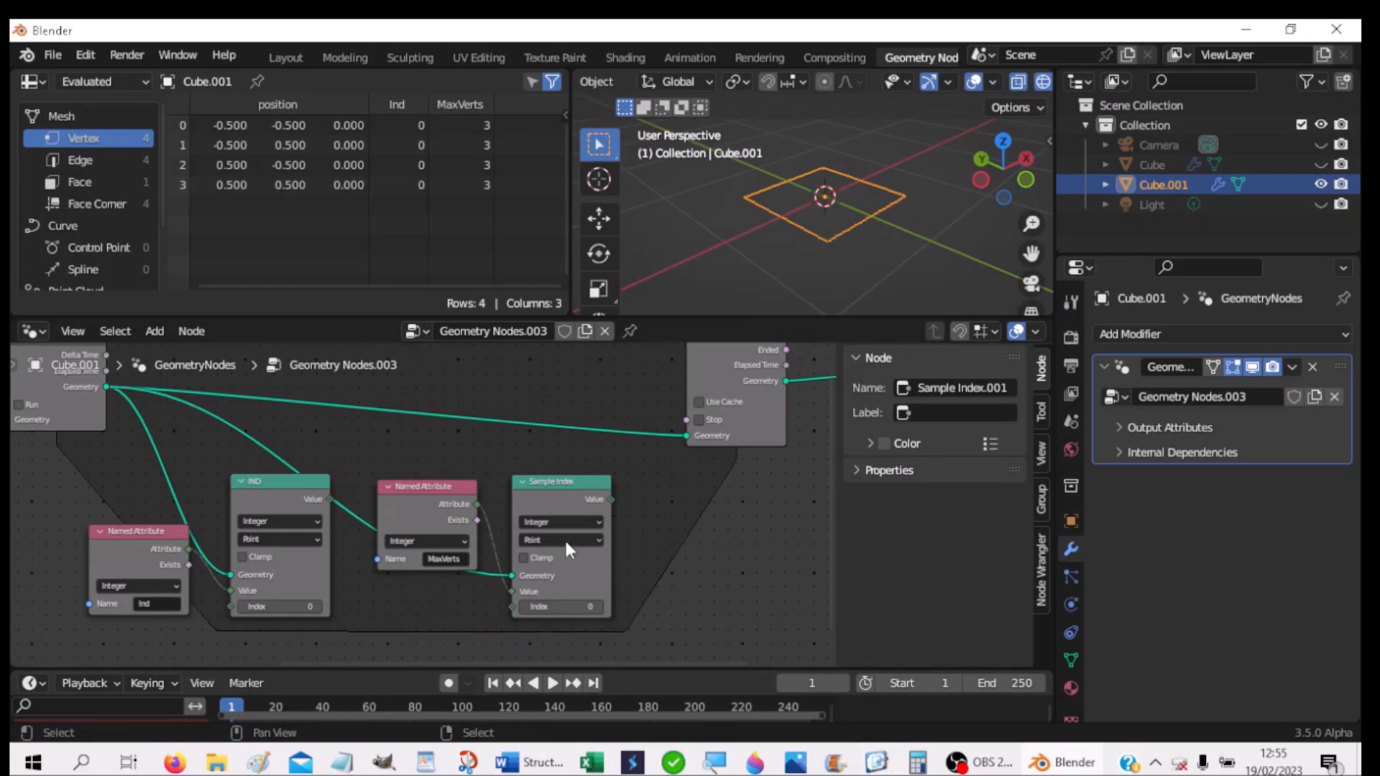
Step: Move the MaxVerts attribute node and its Sample Index node beneath the Ind pair, and enlarge the node editor area upward
{"action": "middle_click_drag", "start_coordinate": [607, 599], "coordinate": [651, 449]}
{"action": "left_click_drag", "start_coordinate": [477, 374], "coordinate": [191, 550]}
{"action": "left_click_drag", "start_coordinate": [604, 384], "coordinate": [323, 539]}
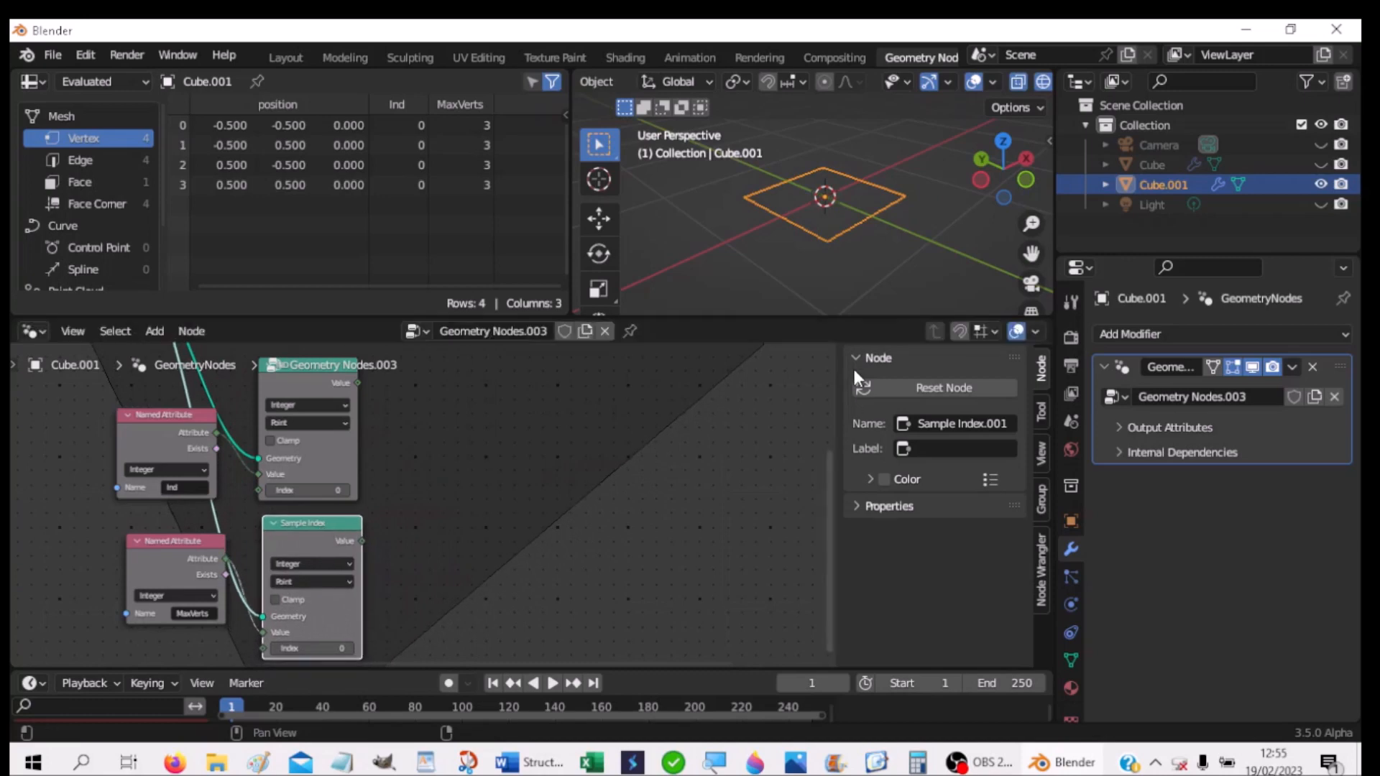
{"action": "left_click_drag", "start_coordinate": [772, 315], "coordinate": [788, 148]}
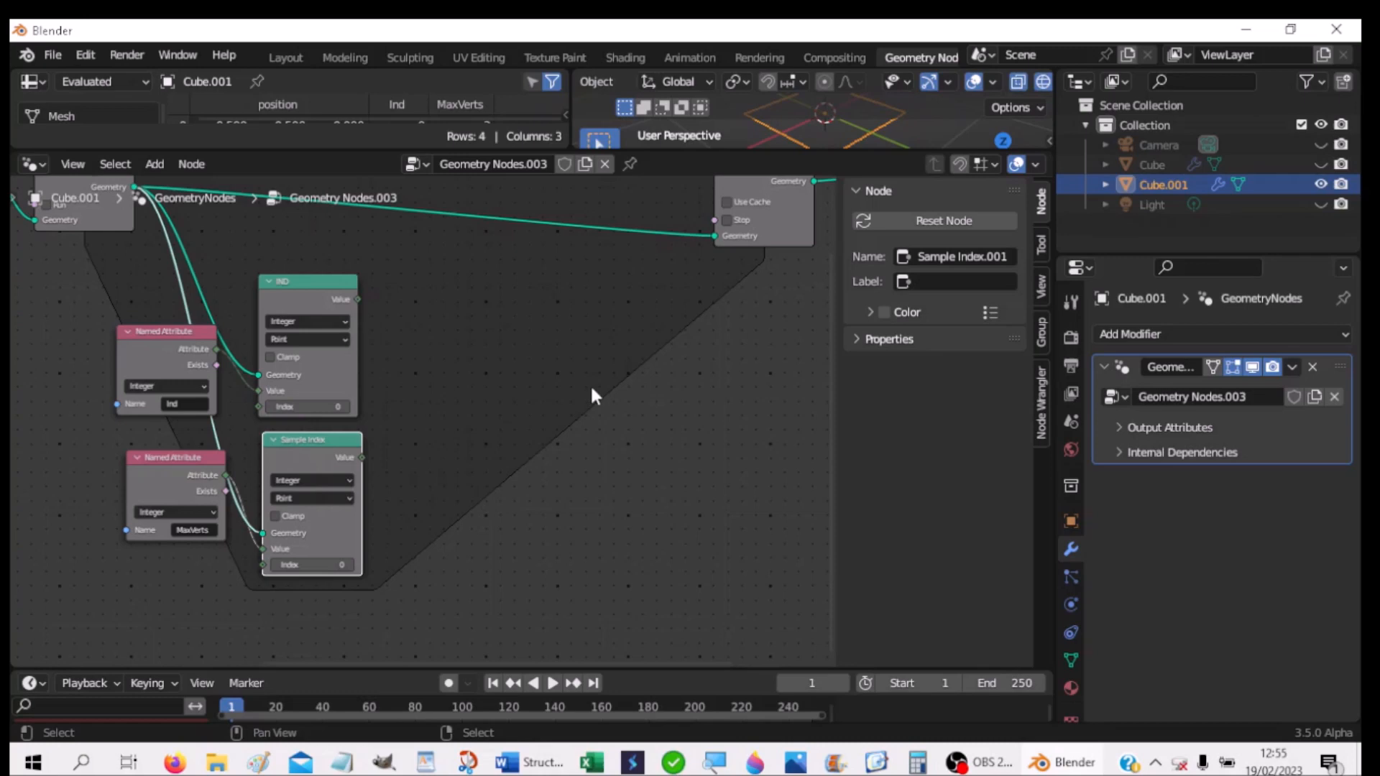
Step: Add a Compare node beside the IND node inside the simulation zone and set its input type to Integer
{"action": "key", "text": "shift+a"}
{"action": "mouse_move", "coordinate": [591, 390]}
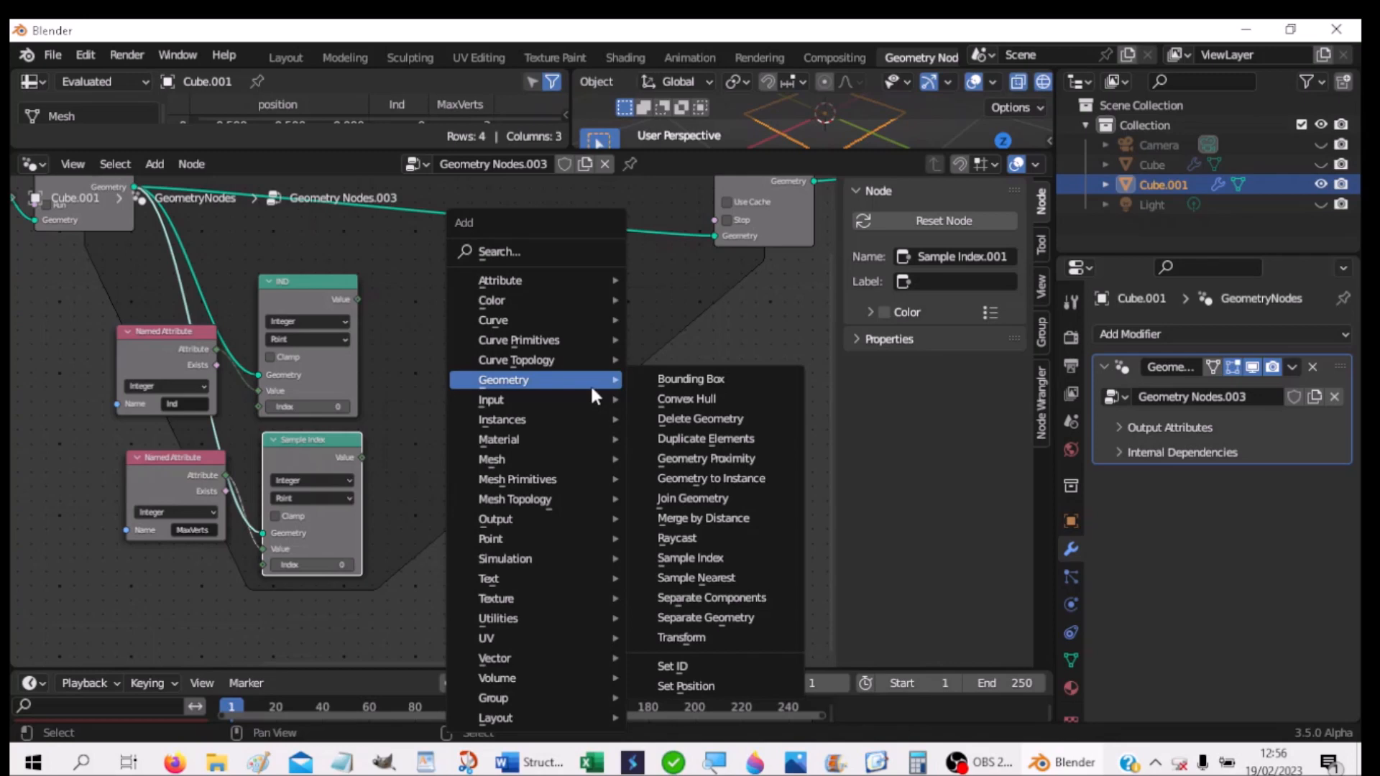
{"action": "mouse_move", "coordinate": [522, 618]}
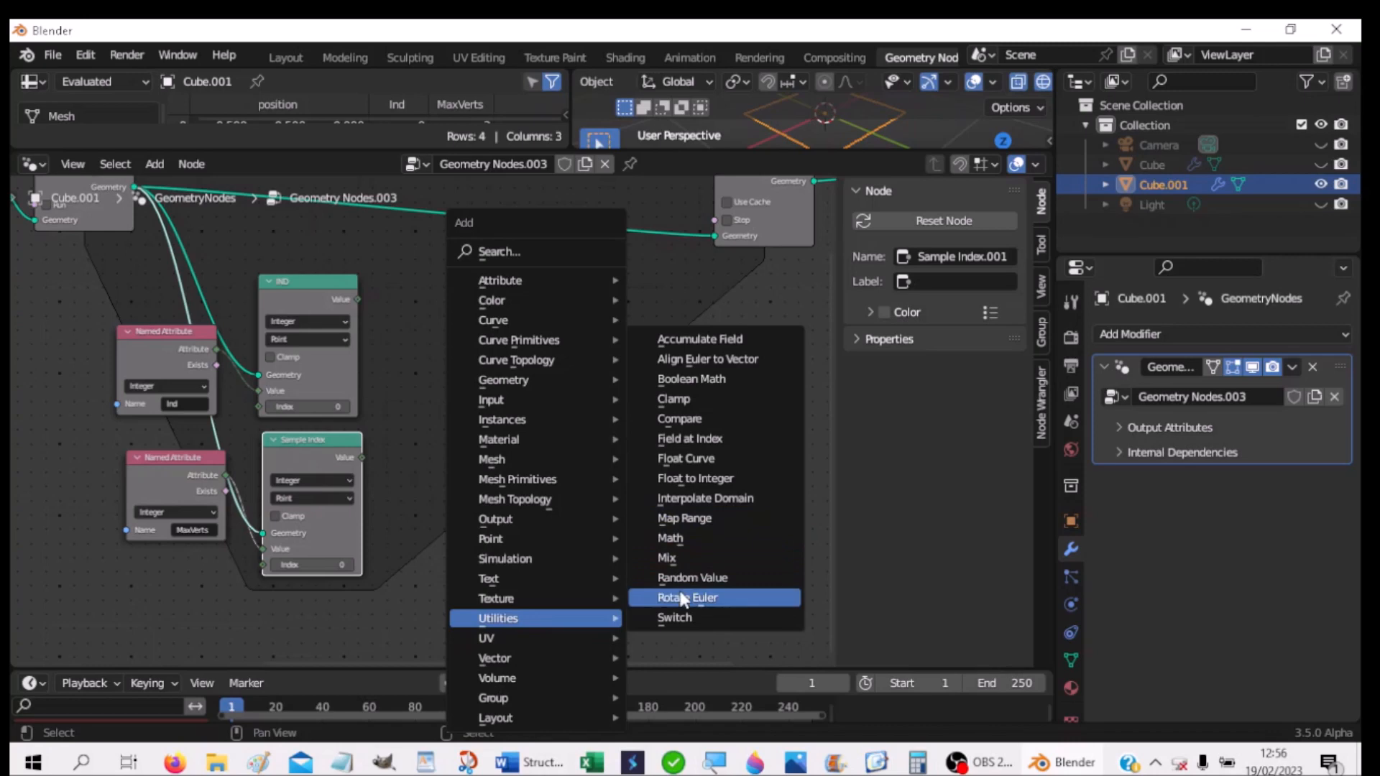
{"action": "left_click", "coordinate": [682, 419]}
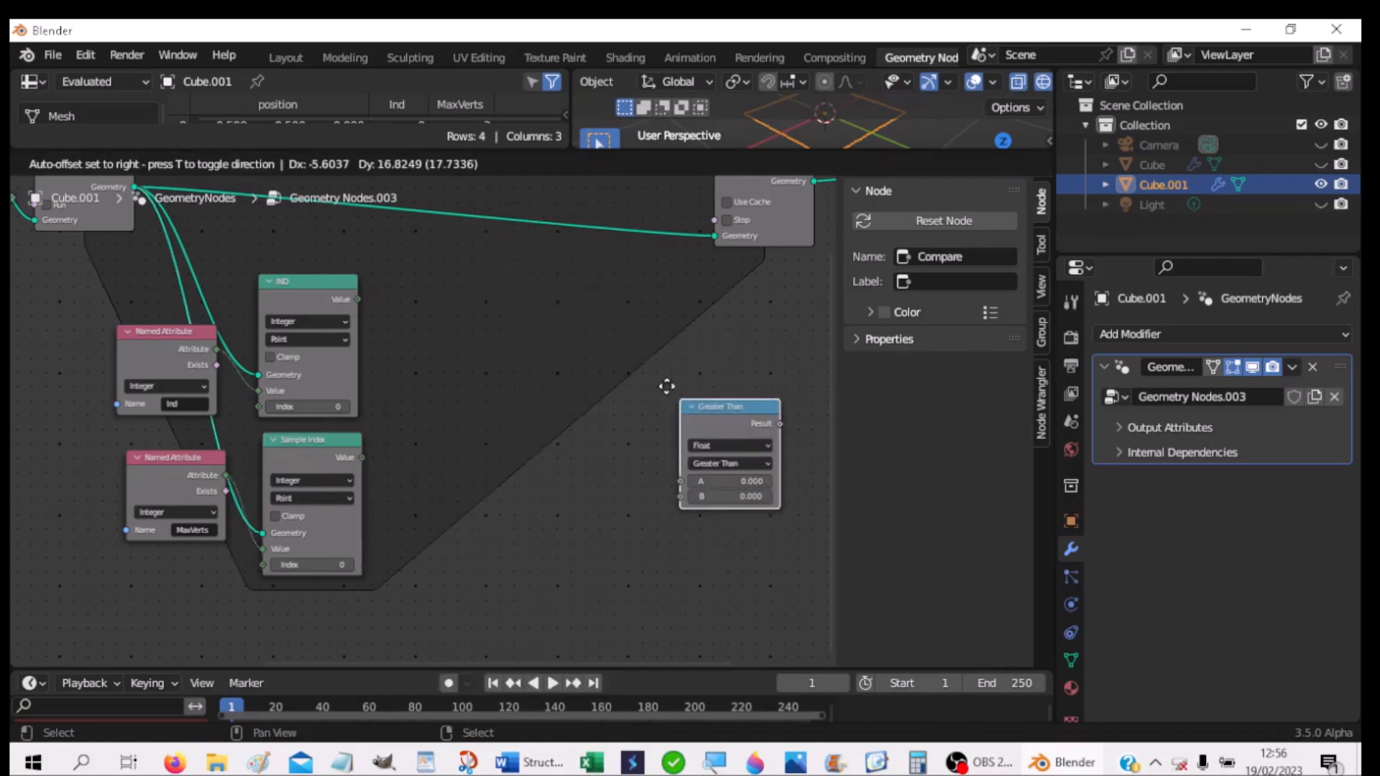
{"action": "left_click", "coordinate": [440, 269]}
{"action": "left_click", "coordinate": [499, 324]}
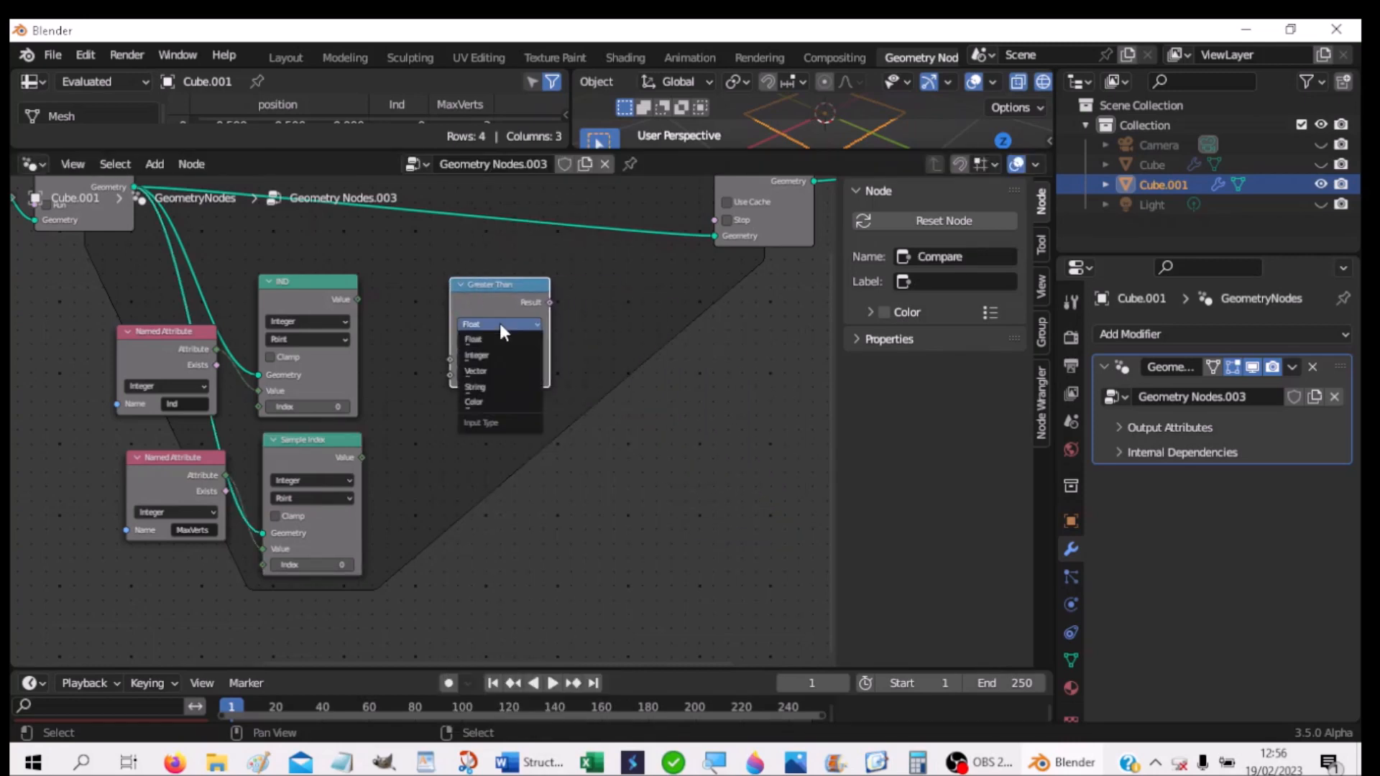
{"action": "left_click", "coordinate": [485, 355]}
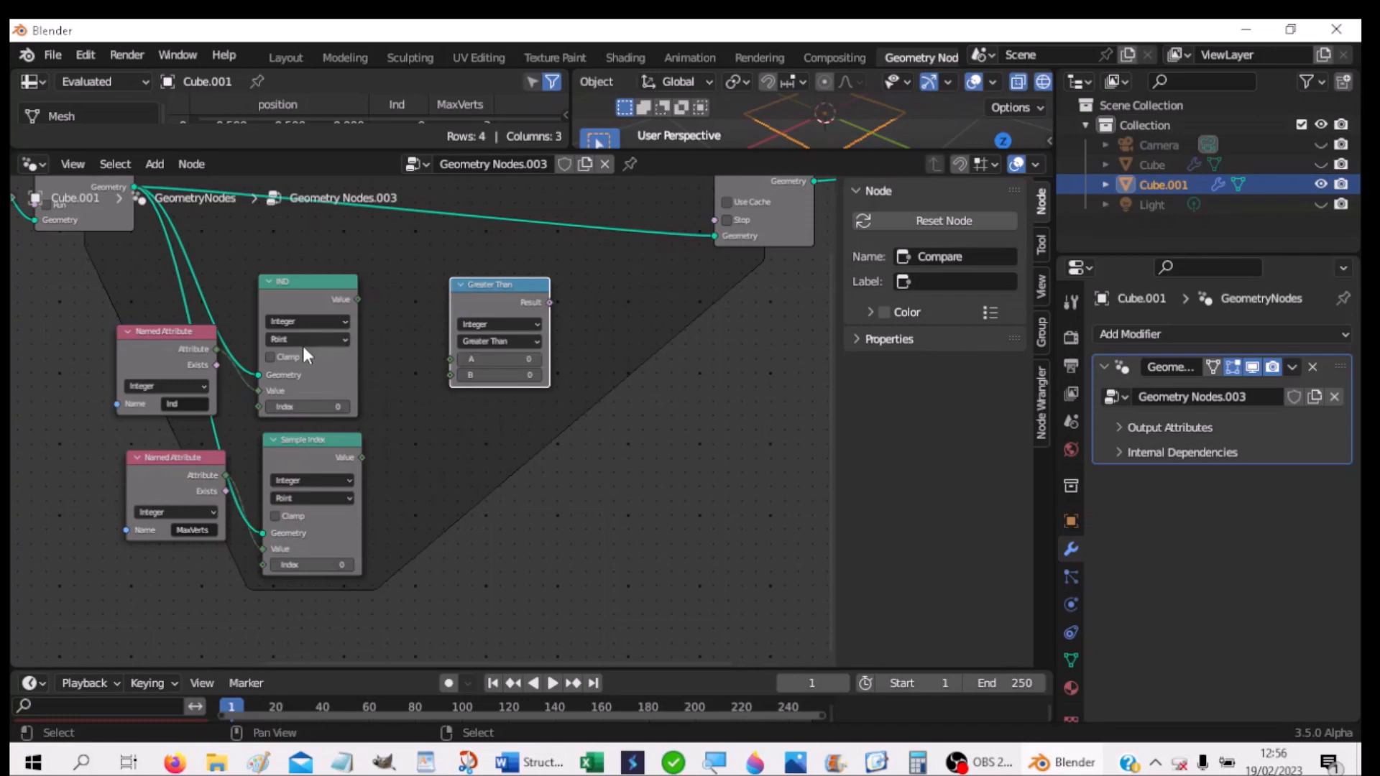
Step: Label the Sample Index node fed by the MaxVerts attribute as MAX VERTS
{"action": "left_click", "coordinate": [315, 447]}
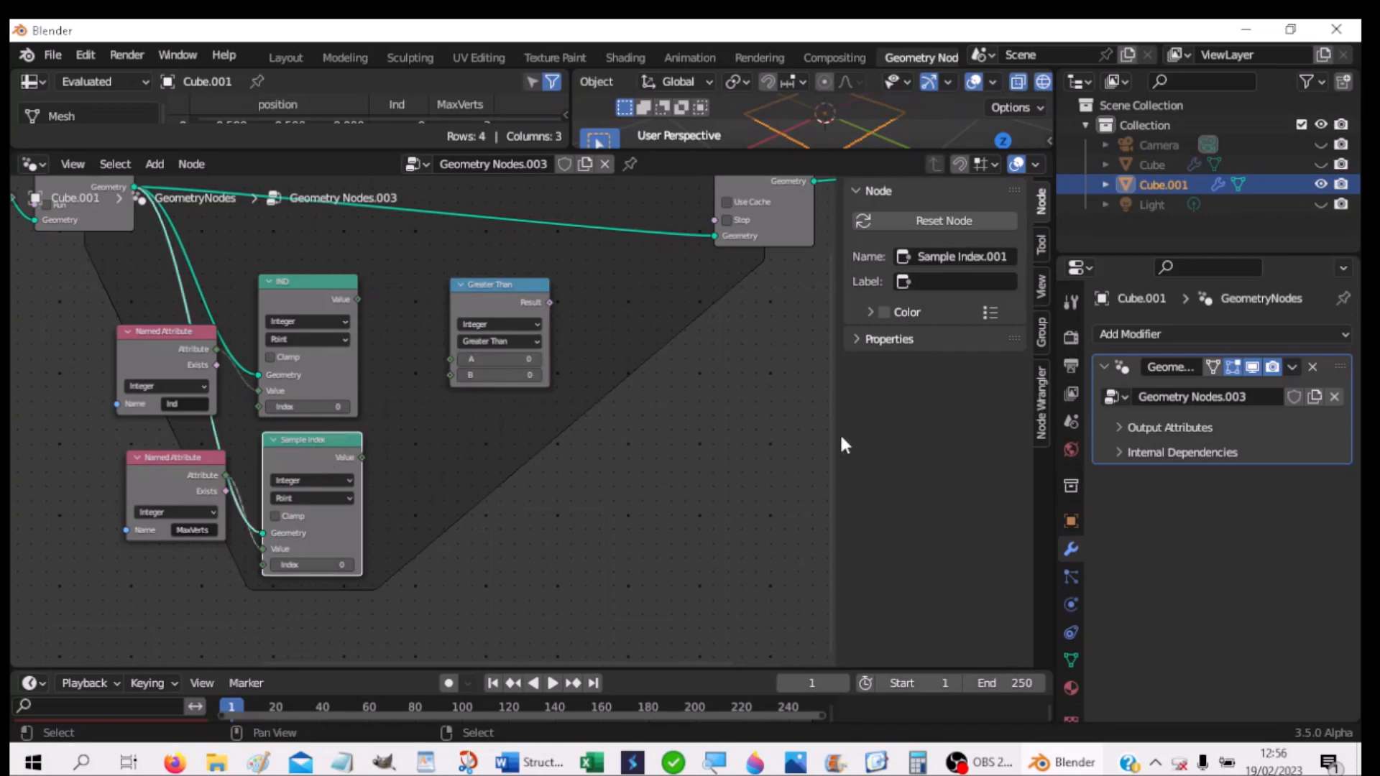
{"action": "left_click", "coordinate": [974, 284]}
{"action": "type", "text": "MAX VERTS"}
{"action": "key", "text": "Return"}
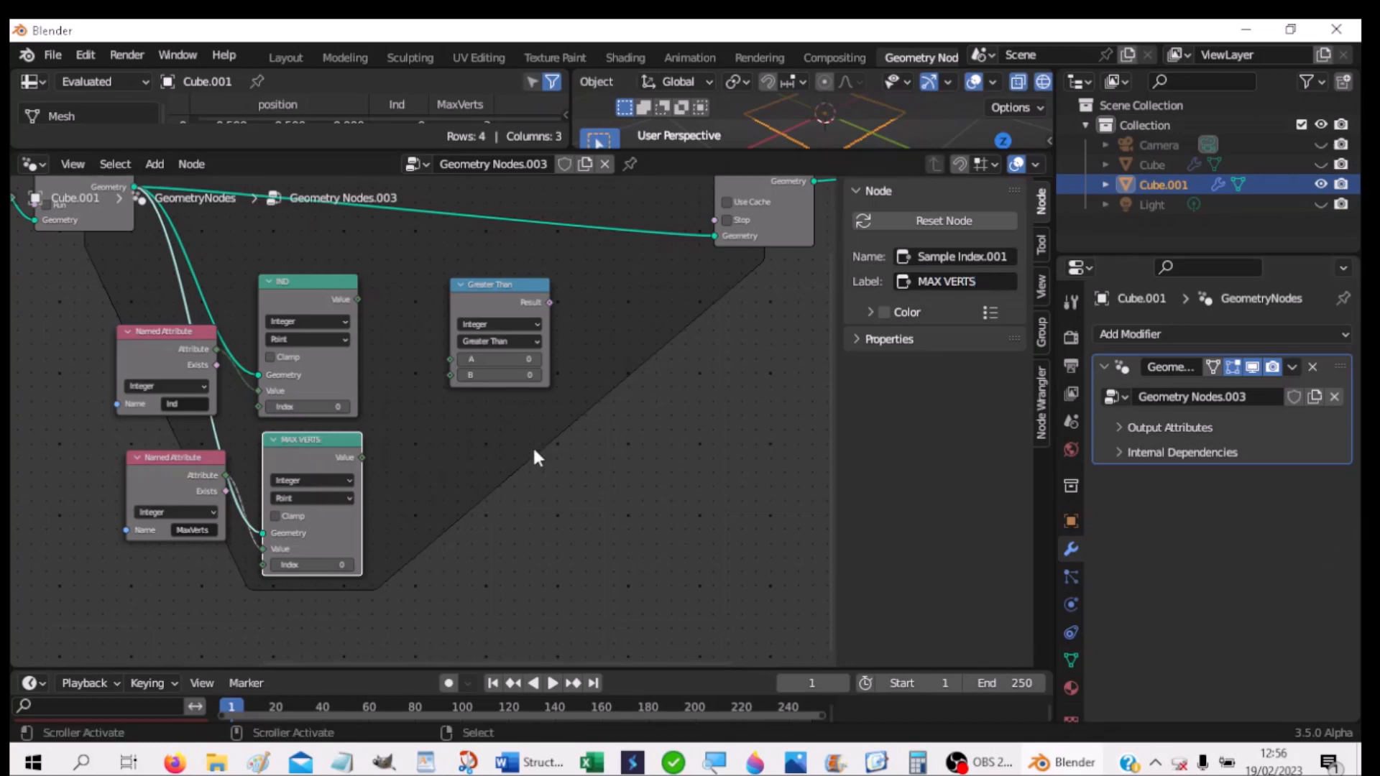
Step: Set the Compare node's operation to Less Than or Equal, and connect the IND value to A and the MAX VERTS value to B
{"action": "left_click_drag", "start_coordinate": [362, 301], "coordinate": [445, 342]}
{"action": "left_click", "coordinate": [495, 341]}
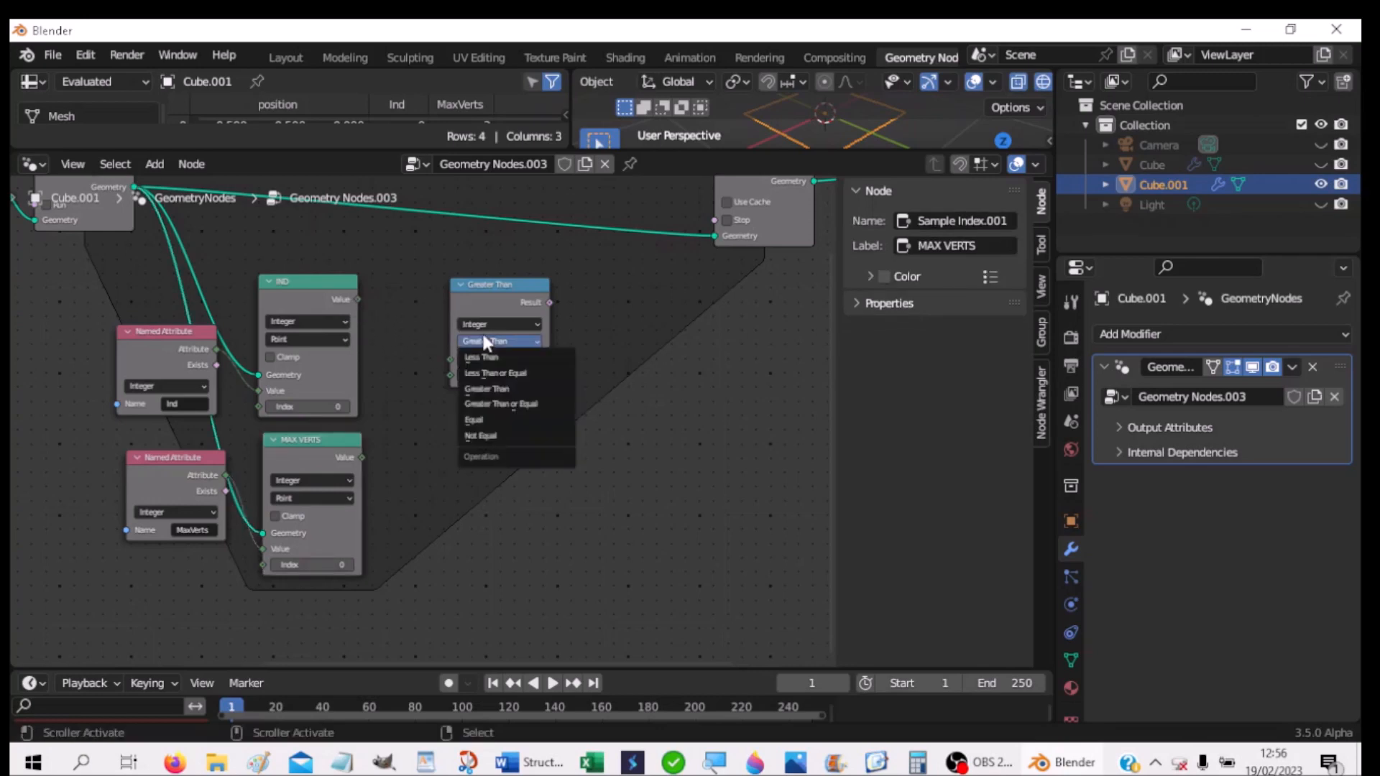
{"action": "left_click", "coordinate": [492, 374]}
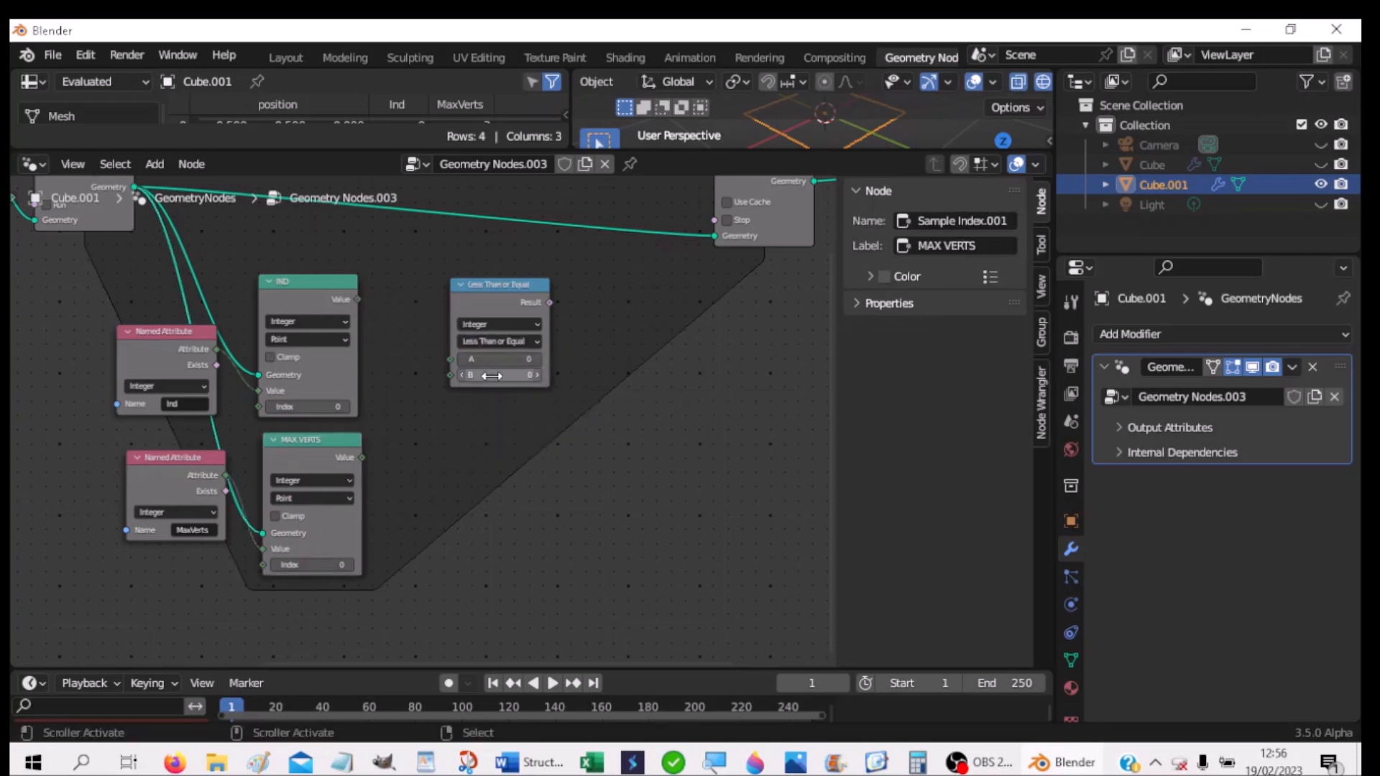
{"action": "left_click_drag", "start_coordinate": [359, 299], "coordinate": [457, 361]}
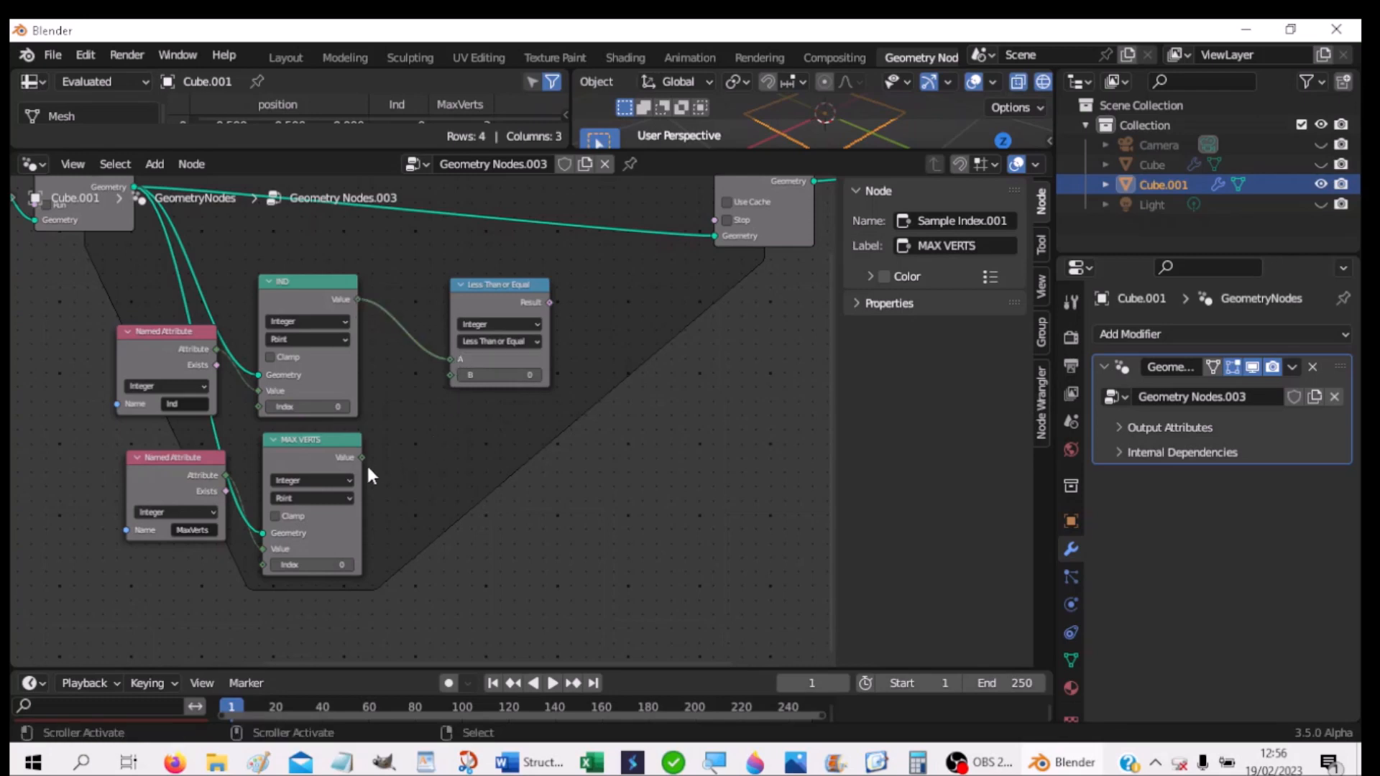
{"action": "left_click_drag", "start_coordinate": [362, 458], "coordinate": [450, 375]}
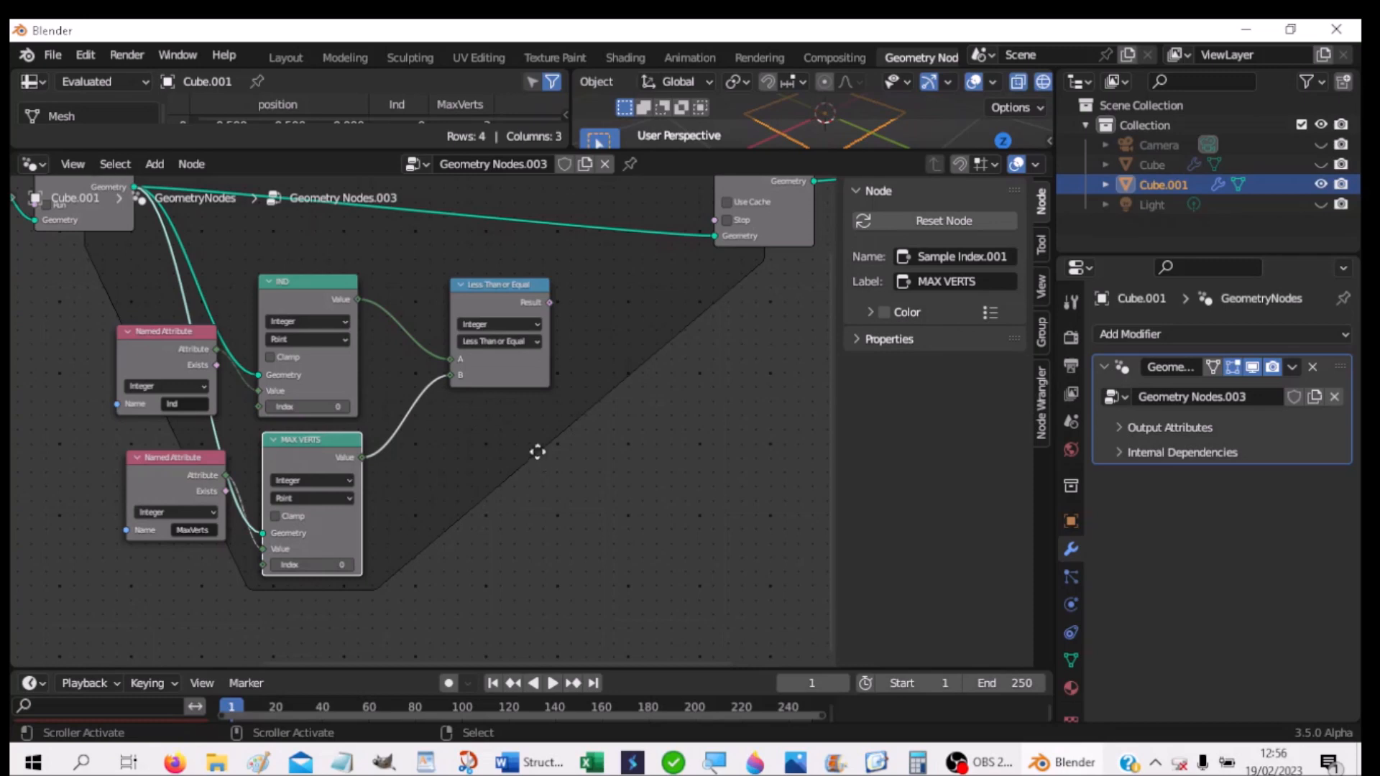
Step: Add a Switch node of type Geometry after the Compare node and connect the comparison result to its Switch input
{"action": "middle_click_drag", "start_coordinate": [538, 455], "coordinate": [384, 477]}
{"action": "left_click_drag", "start_coordinate": [327, 306], "coordinate": [302, 311]}
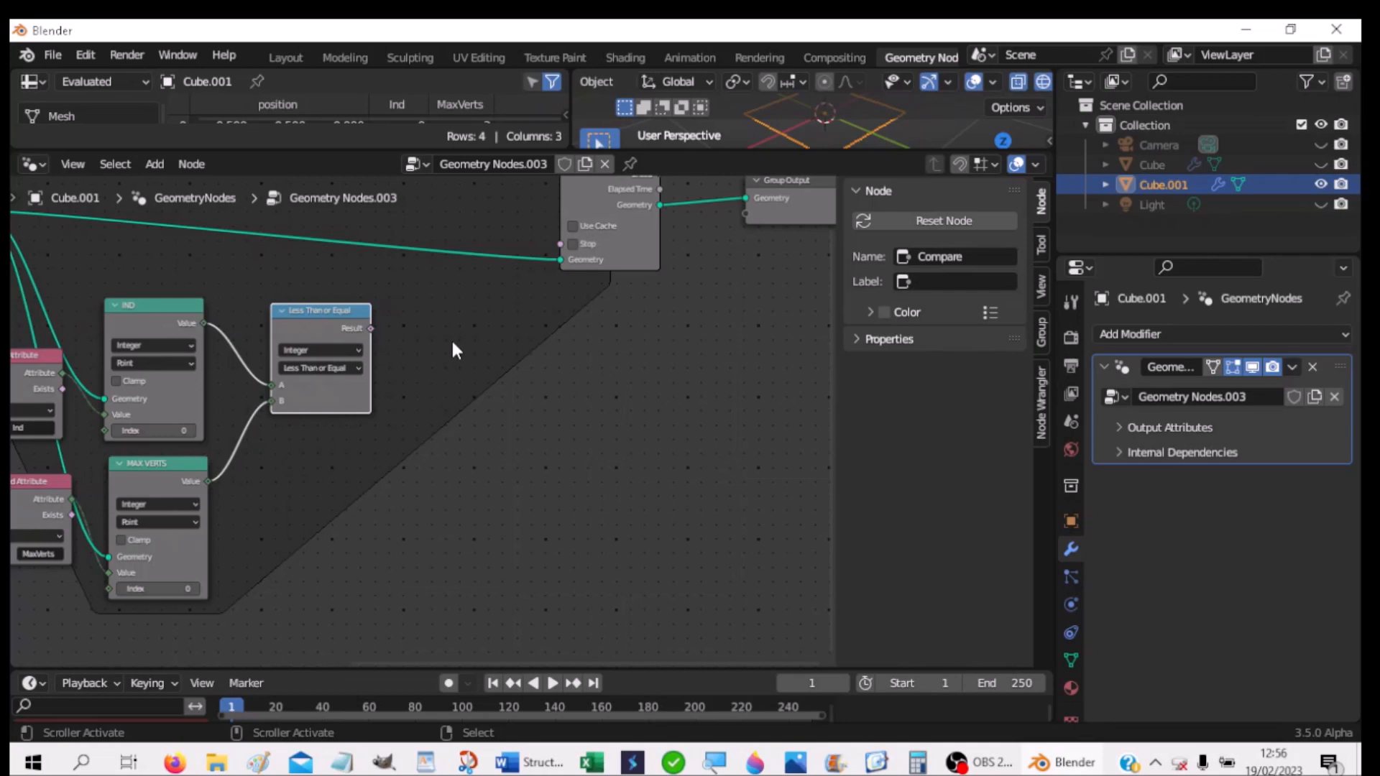
{"action": "key", "text": "shift+a"}
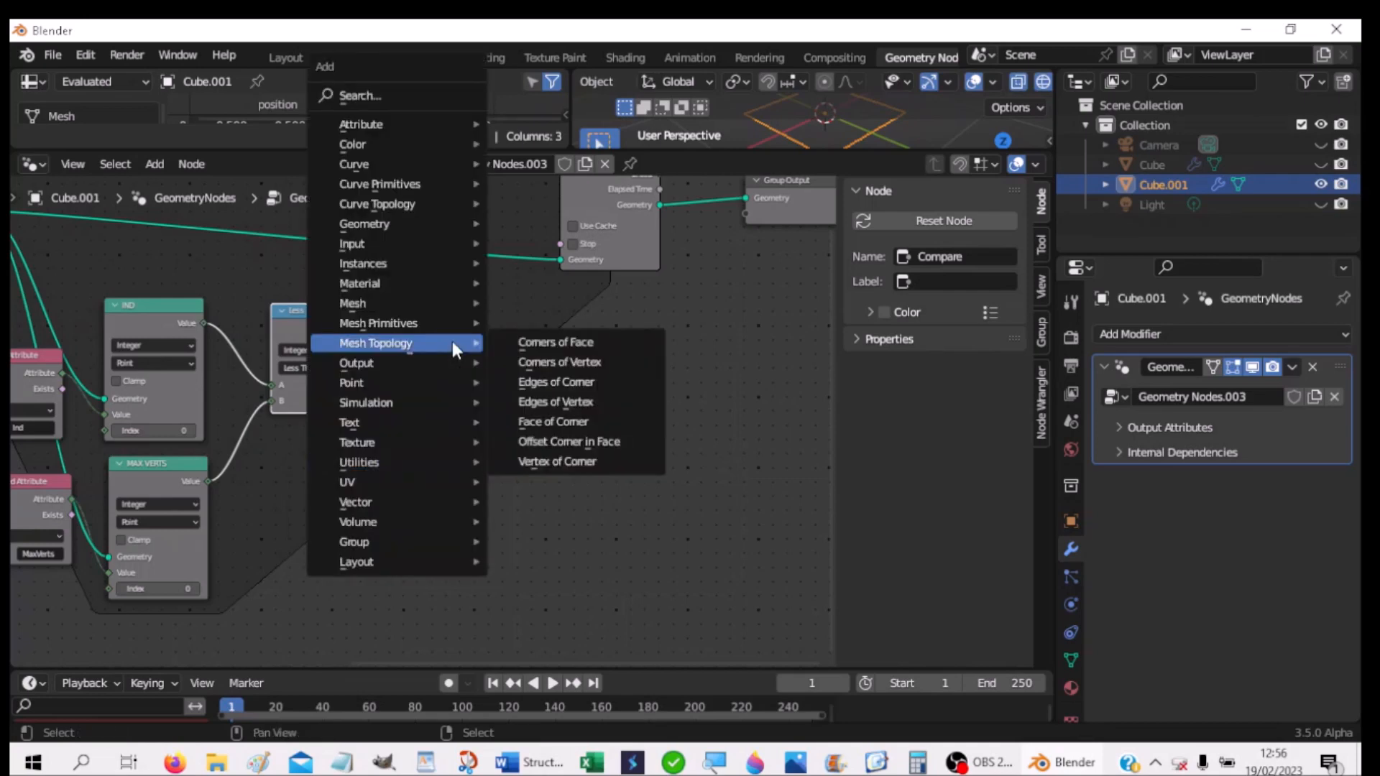
{"action": "mouse_move", "coordinate": [364, 464]}
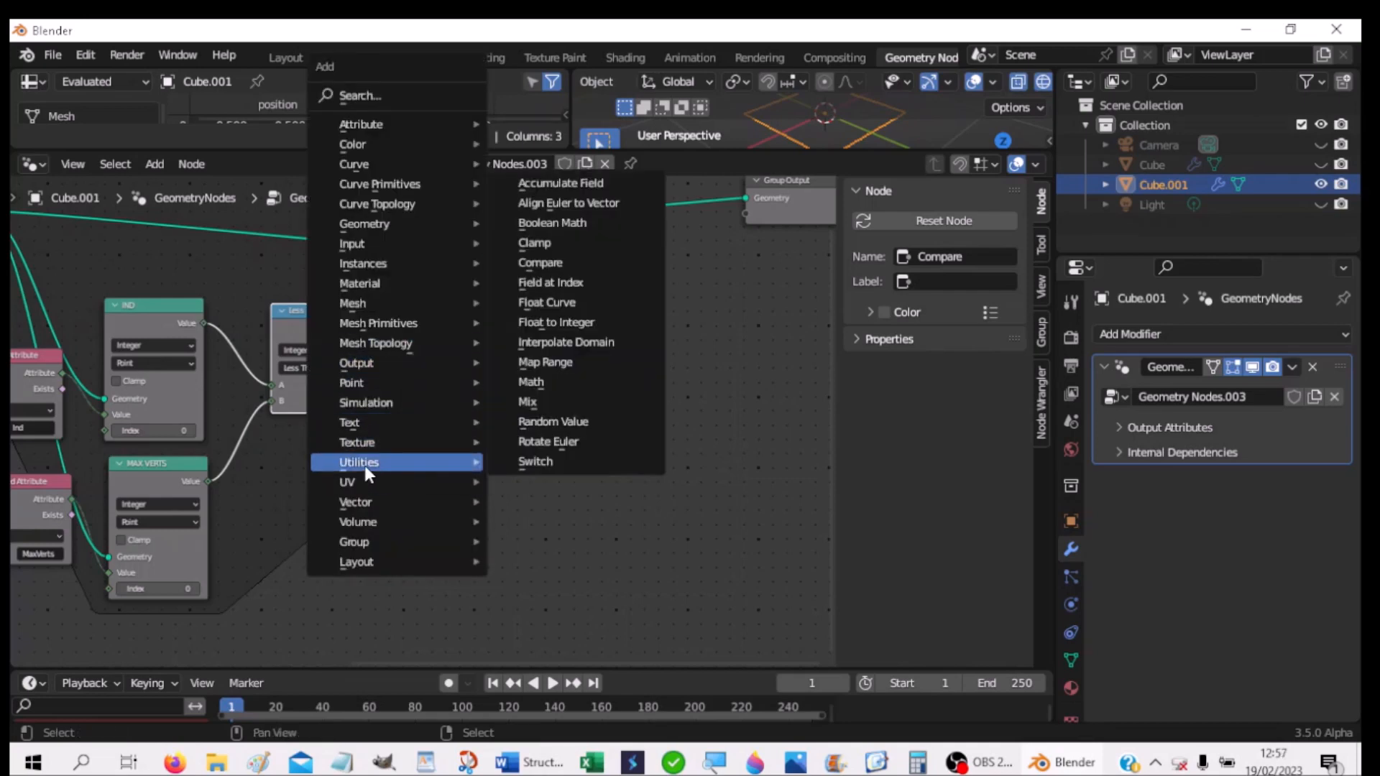
{"action": "left_click", "coordinate": [547, 462]}
{"action": "left_click", "coordinate": [427, 296]}
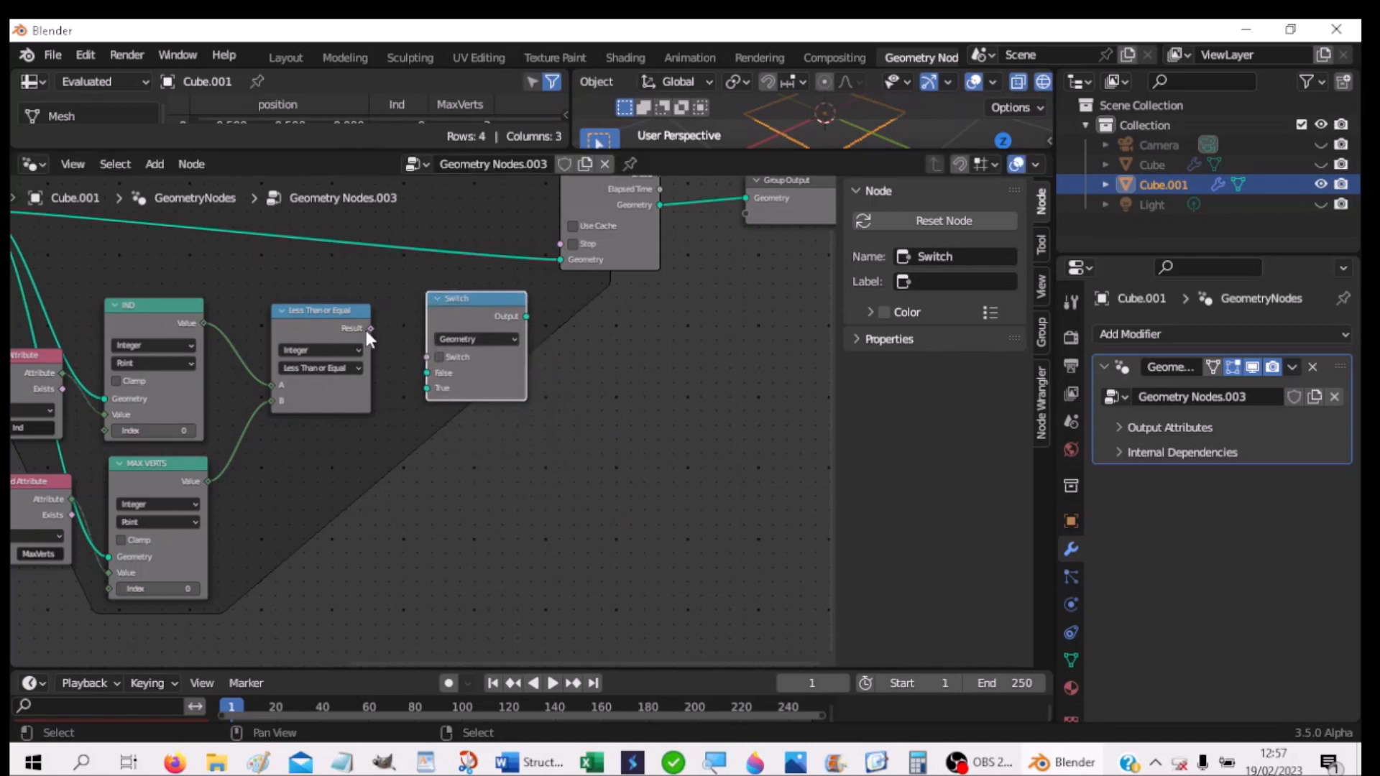
{"action": "left_click_drag", "start_coordinate": [369, 329], "coordinate": [425, 351]}
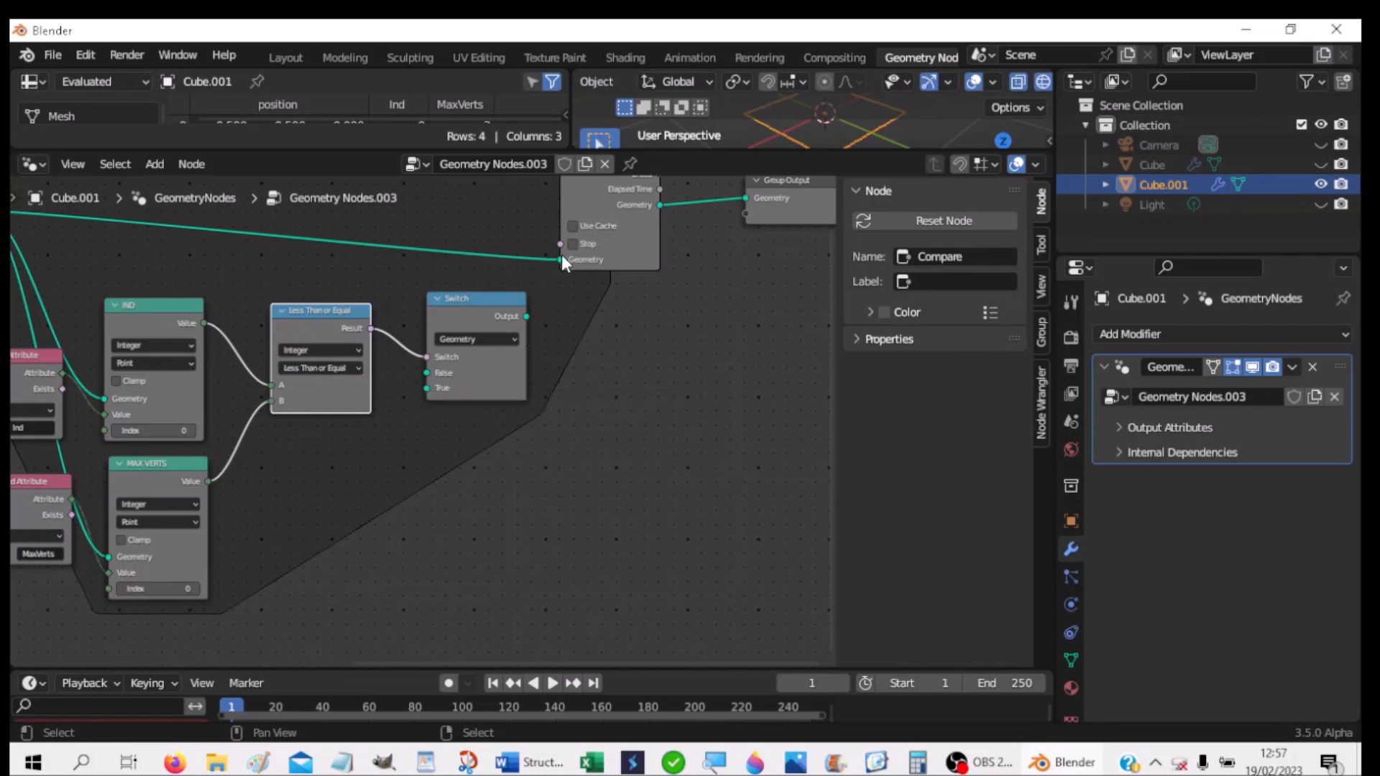
Step: Route the simulation geometry through the Switch's False input into the Simulation Output geometry, and reposition the Switch and Compare nodes
{"action": "left_click_drag", "start_coordinate": [562, 257], "coordinate": [429, 373]}
{"action": "left_click_drag", "start_coordinate": [527, 317], "coordinate": [560, 259]}
{"action": "left_click_drag", "start_coordinate": [491, 304], "coordinate": [475, 216]}
{"action": "left_click_drag", "start_coordinate": [341, 334], "coordinate": [322, 324]}
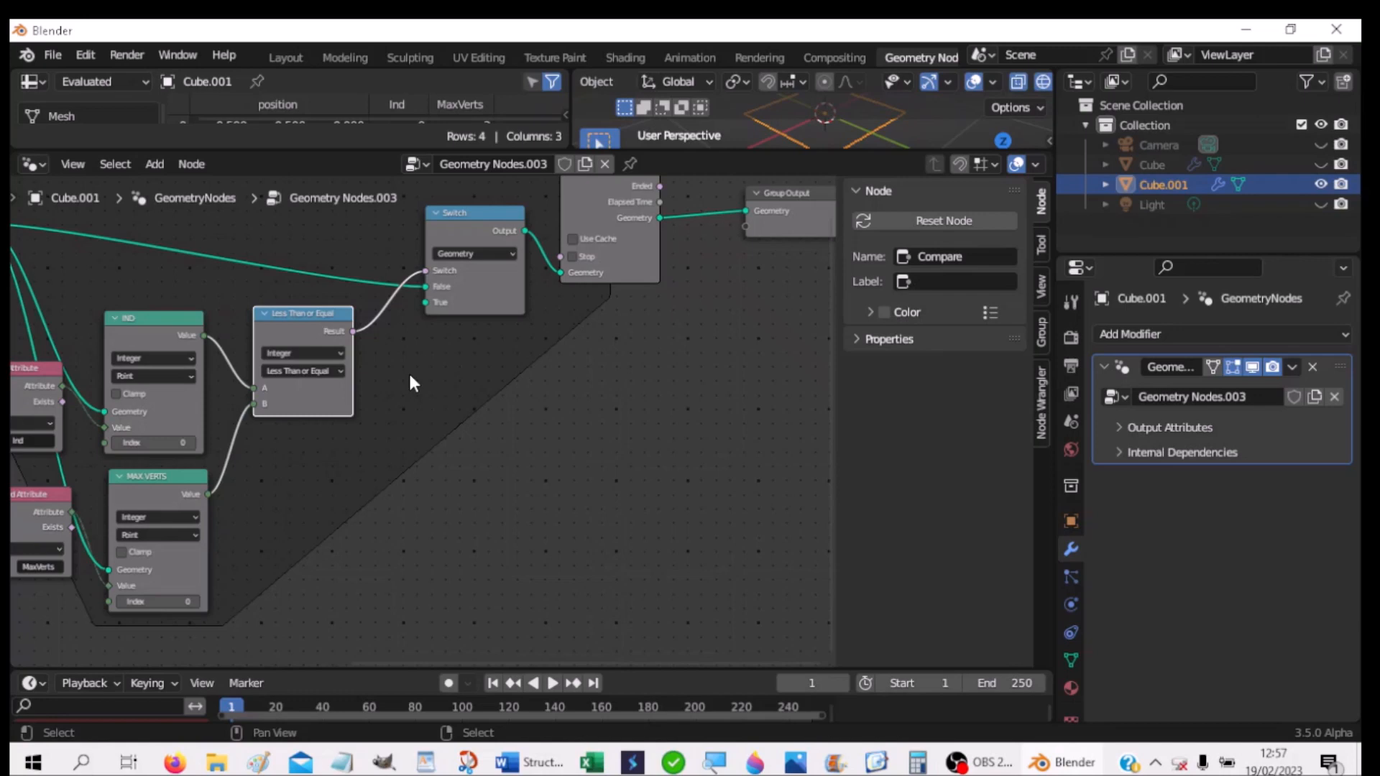
Step: Check the Index <= Max_Verts branches of the Struct-GN-Curves.doc flowchart in Word, and return to Blender
{"action": "left_click_drag", "start_coordinate": [10, 335], "coordinate": [662, 59]}
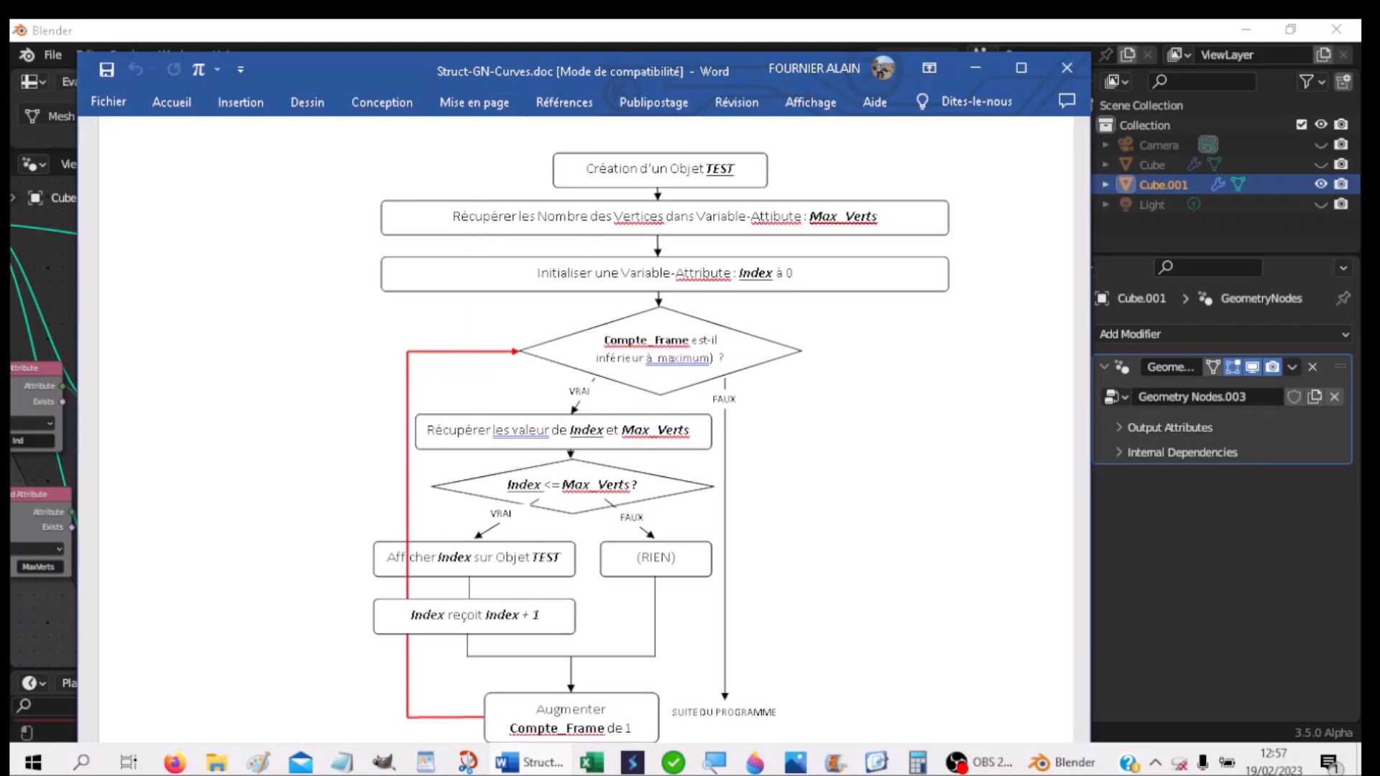
{"action": "key", "text": "alt+Tab"}
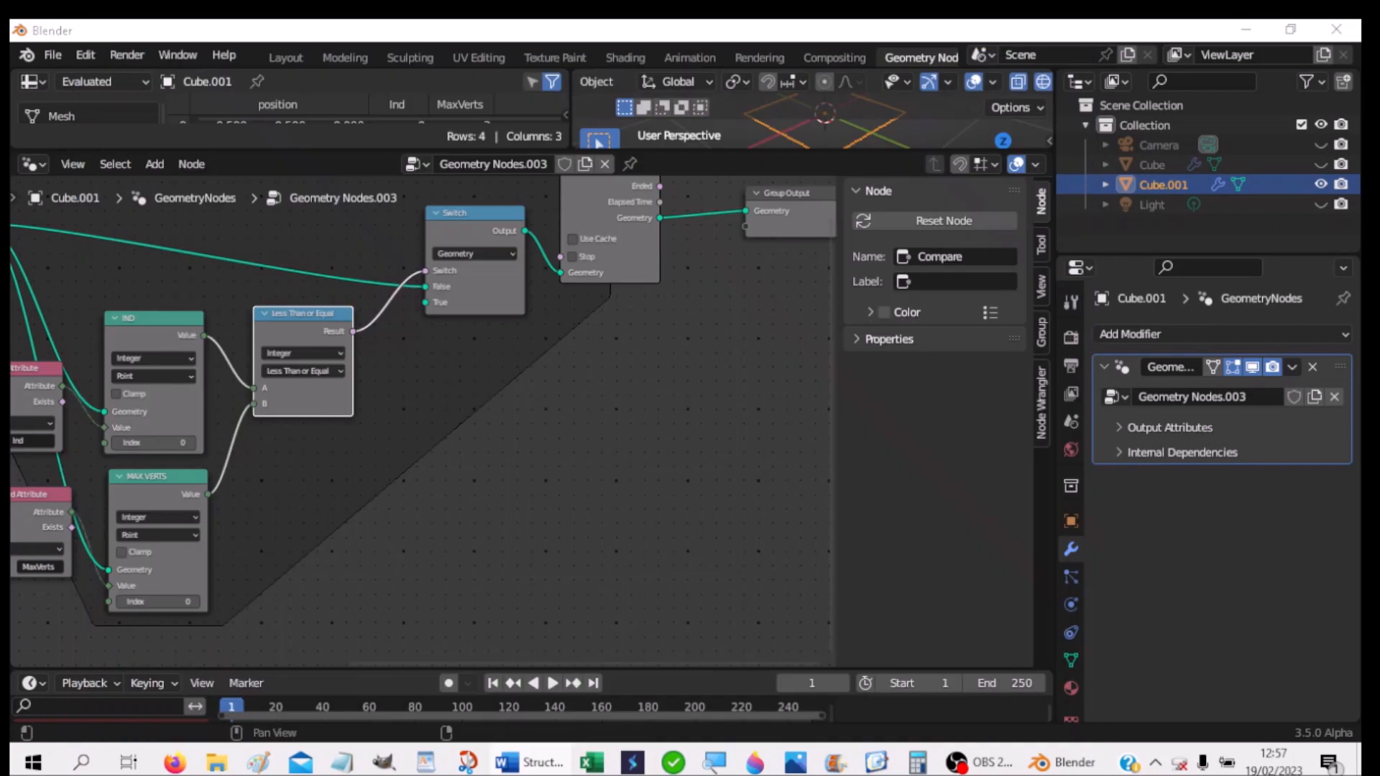
{"action": "left_click", "coordinate": [553, 472]}
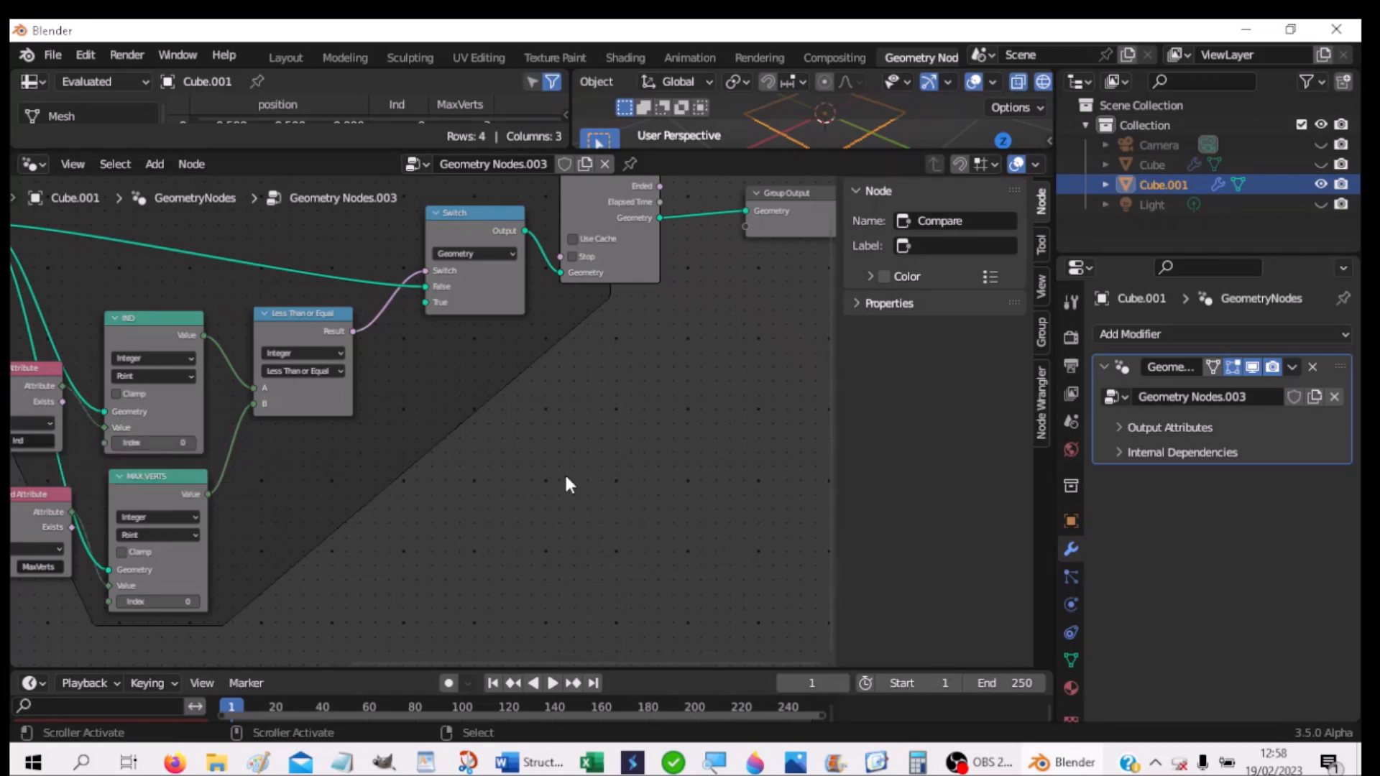
Step: Add the Index Viewer group node below the Switch node
{"action": "key", "text": "shift+a"}
{"action": "mouse_move", "coordinate": [567, 476]}
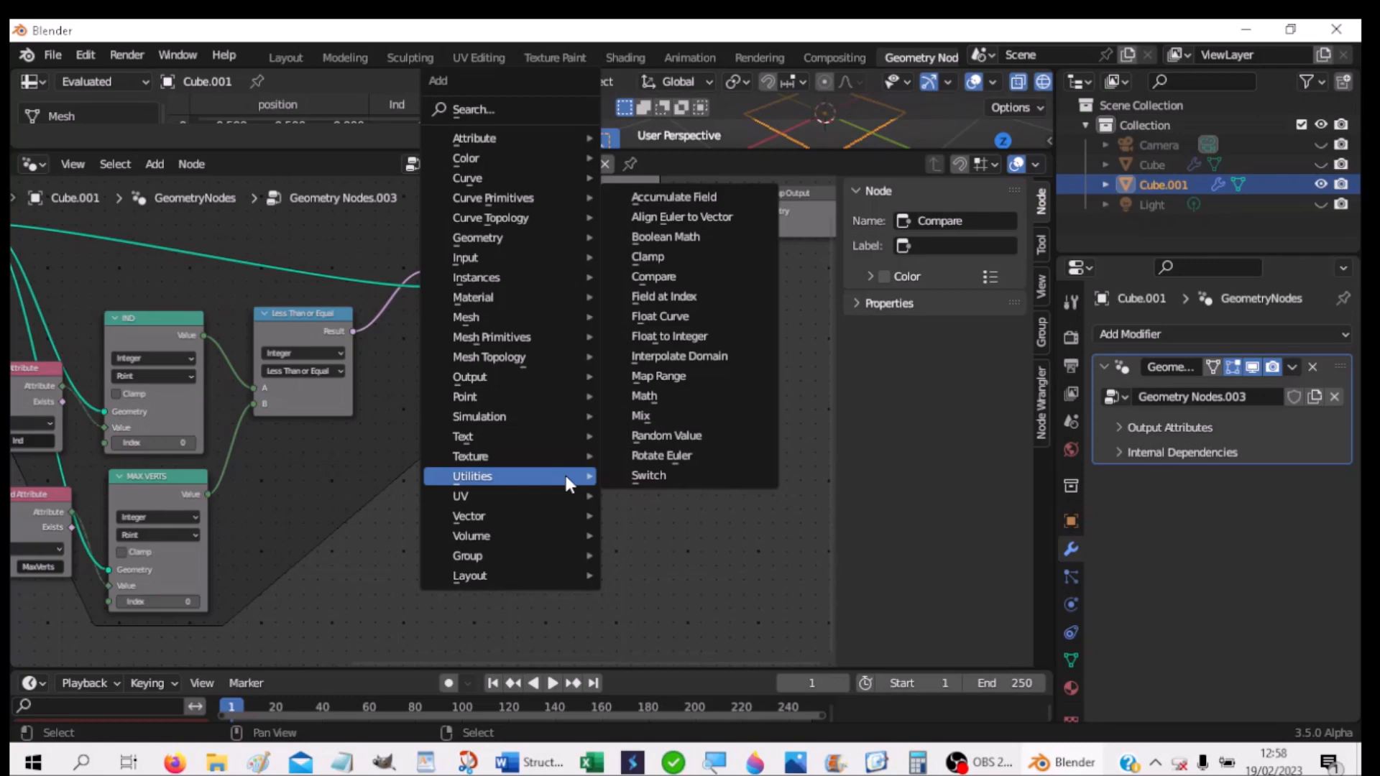
{"action": "mouse_move", "coordinate": [485, 553]}
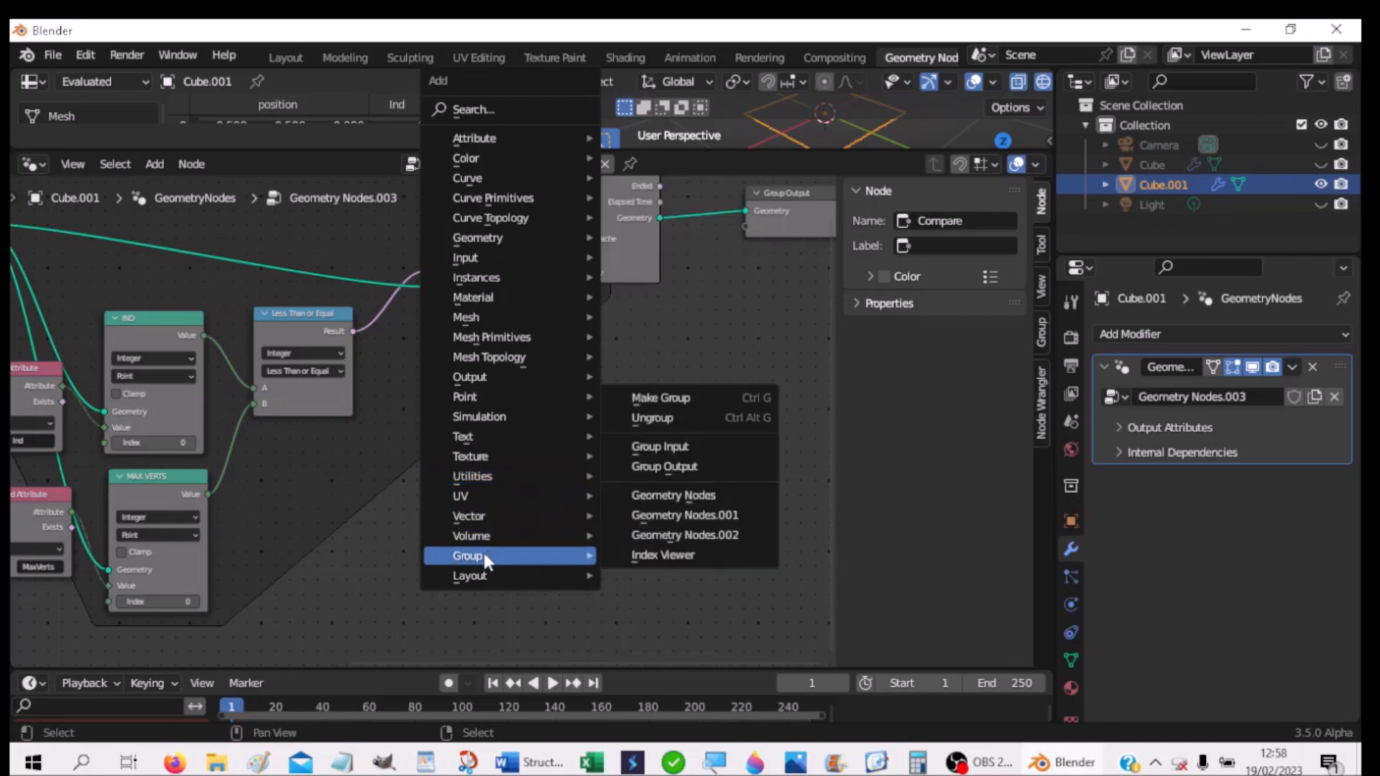
{"action": "left_click", "coordinate": [627, 554]}
{"action": "left_click", "coordinate": [424, 379]}
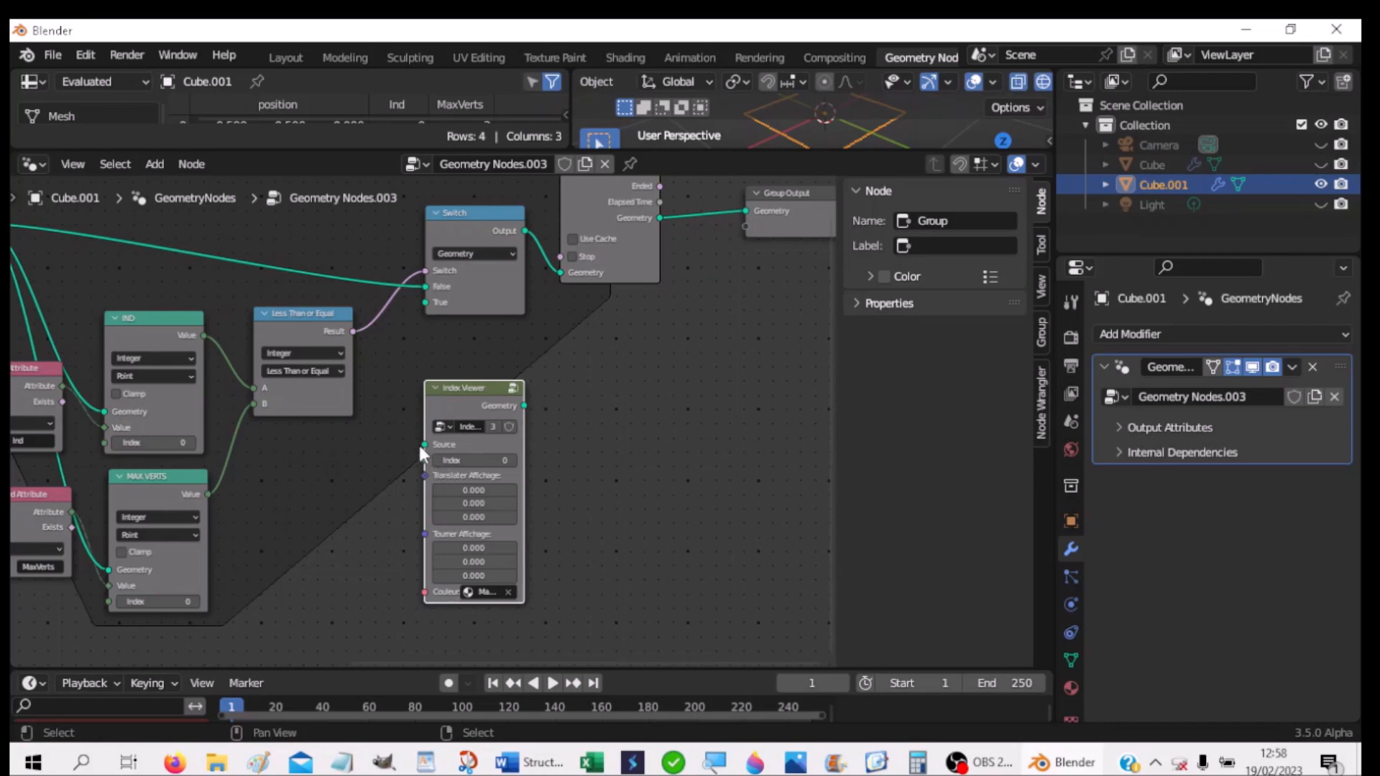
Step: Connect the Simulation Input geometry to the Index Viewer's Source and the IND value to its Index, and move the node beneath the Compare node
{"action": "middle_click_drag", "start_coordinate": [640, 513], "coordinate": [698, 567]}
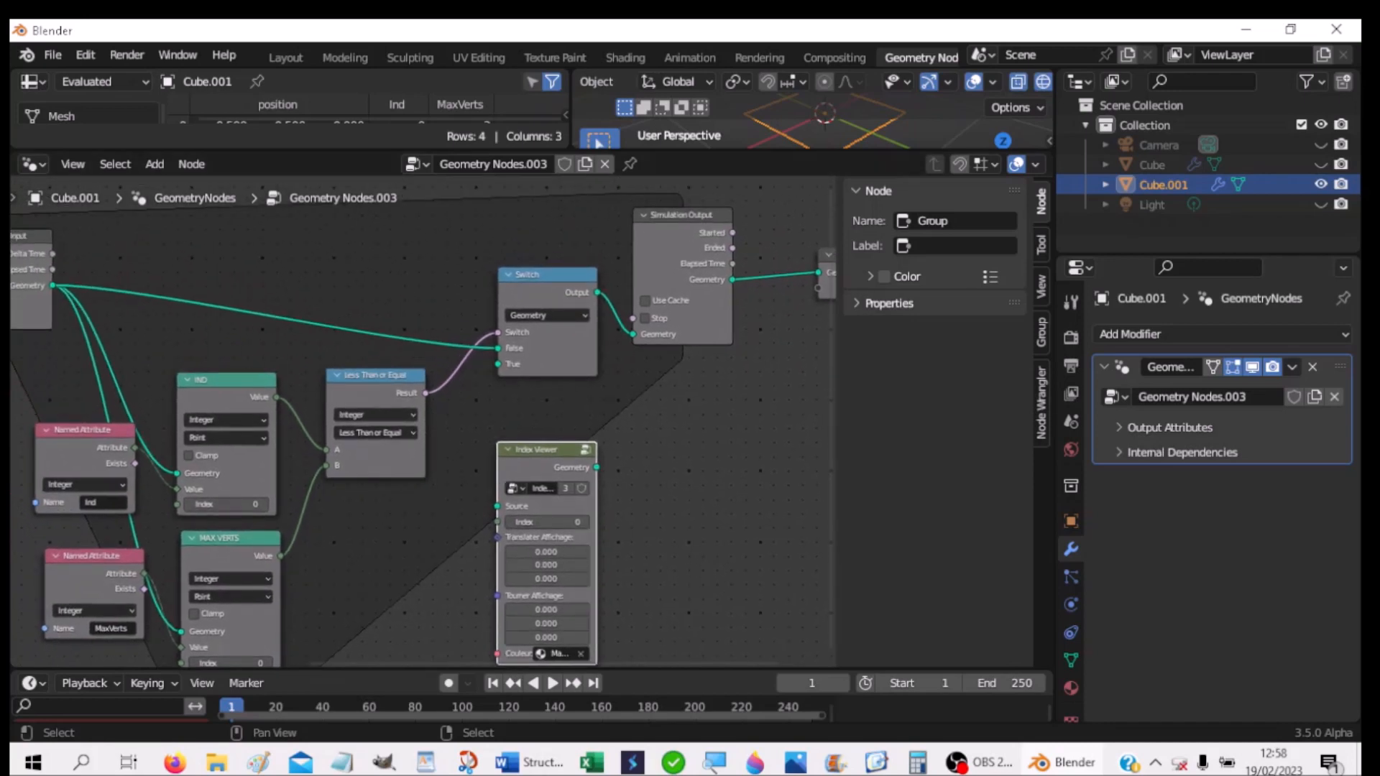
{"action": "left_click_drag", "start_coordinate": [50, 285], "coordinate": [491, 507]}
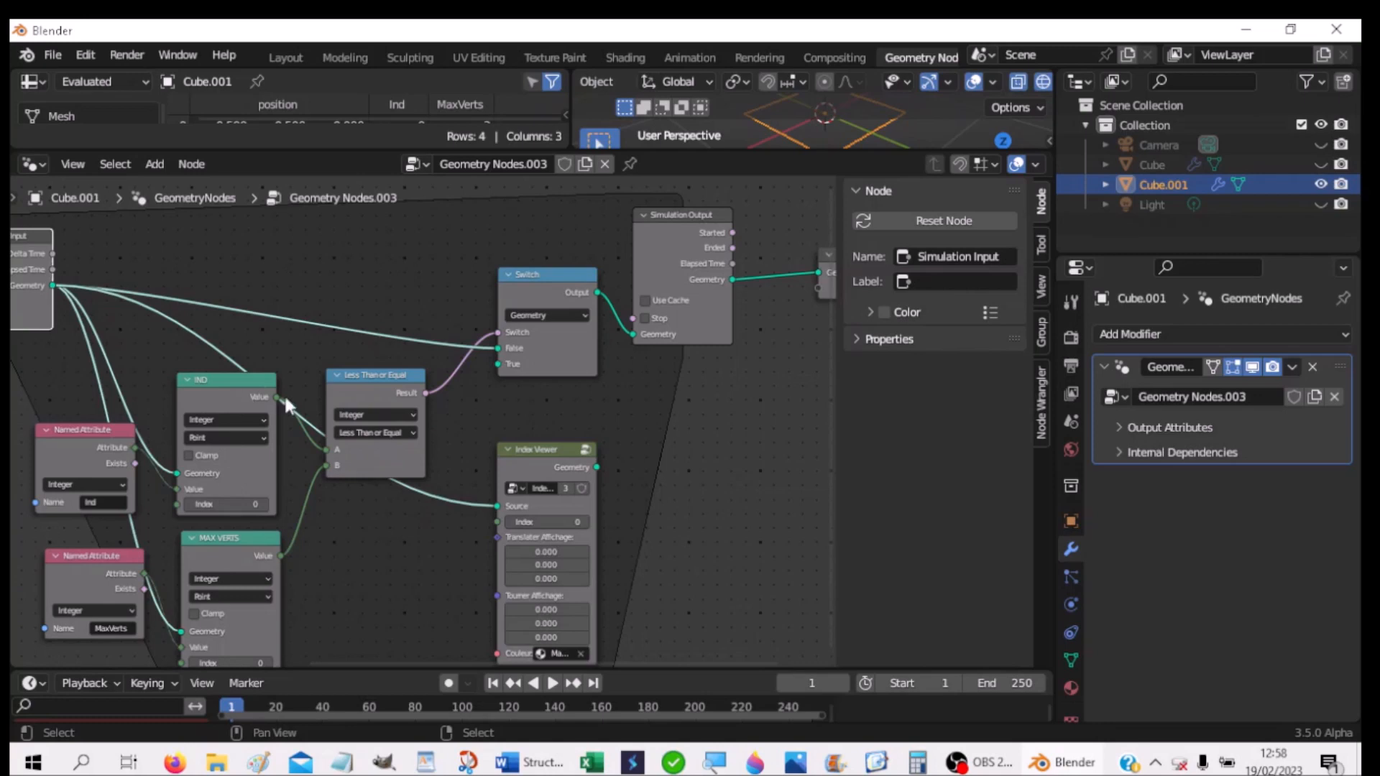
{"action": "left_click_drag", "start_coordinate": [277, 396], "coordinate": [499, 522]}
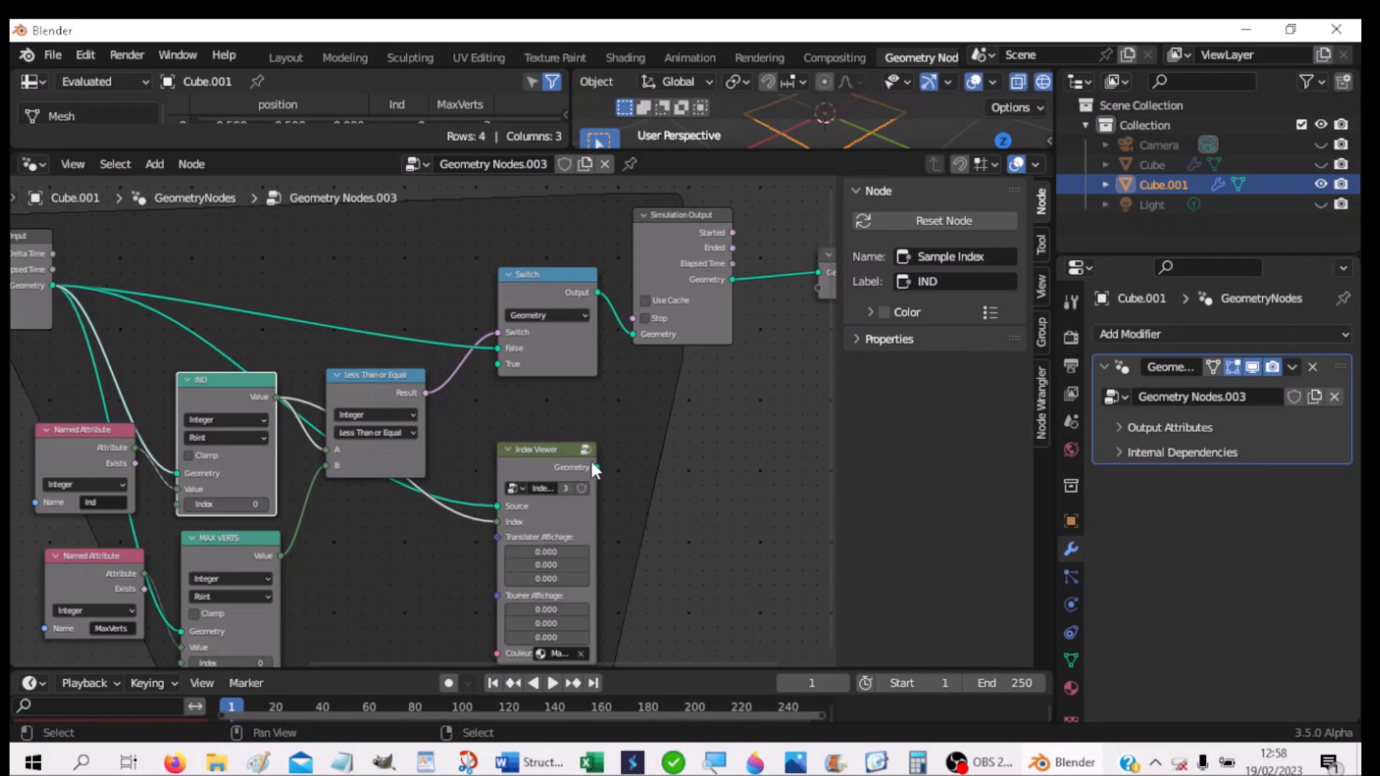
{"action": "left_click_drag", "start_coordinate": [567, 450], "coordinate": [392, 501]}
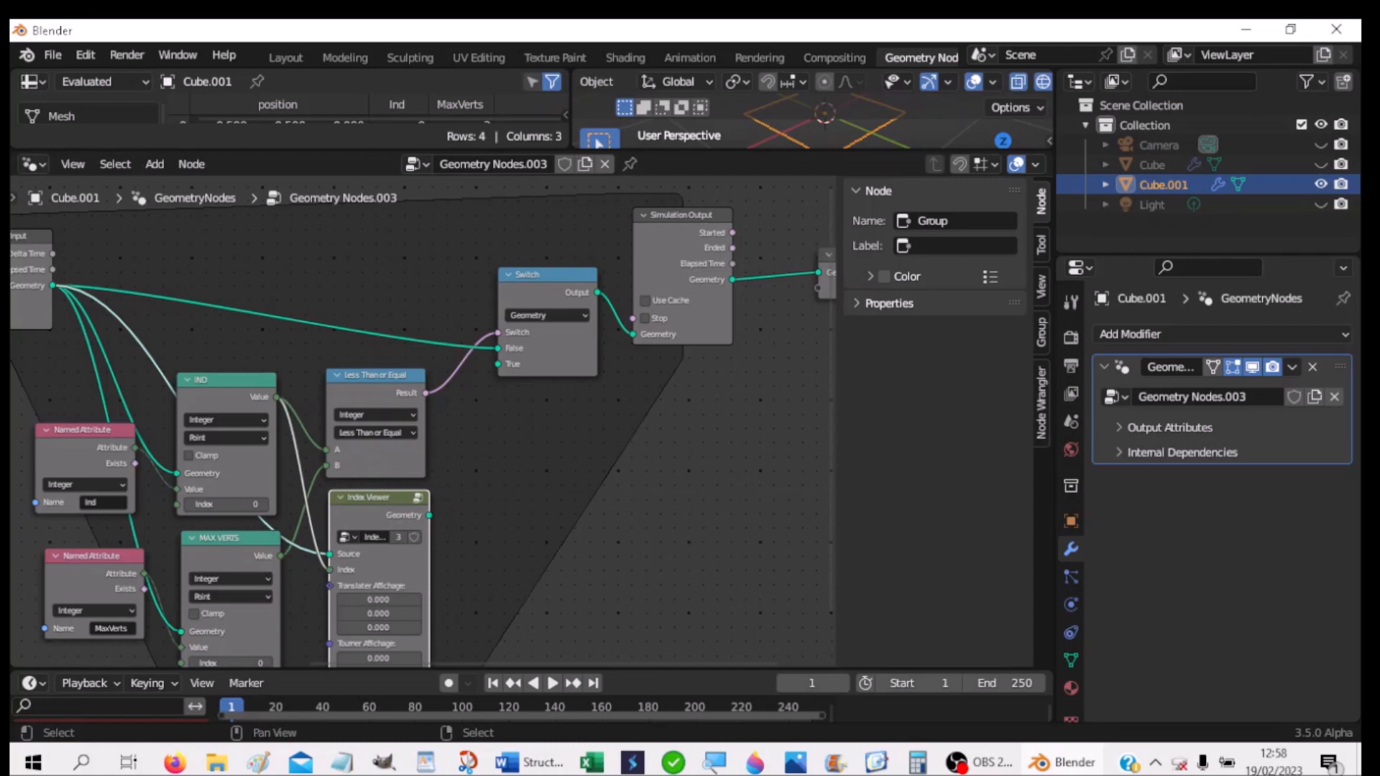
Step: Consult the Word flowchart for what follows displaying the index on the TEST object, and return to Blender's node editor
{"action": "key", "text": "alt+Tab"}
{"action": "left_click_drag", "start_coordinate": [10, 431], "coordinate": [636, 107]}
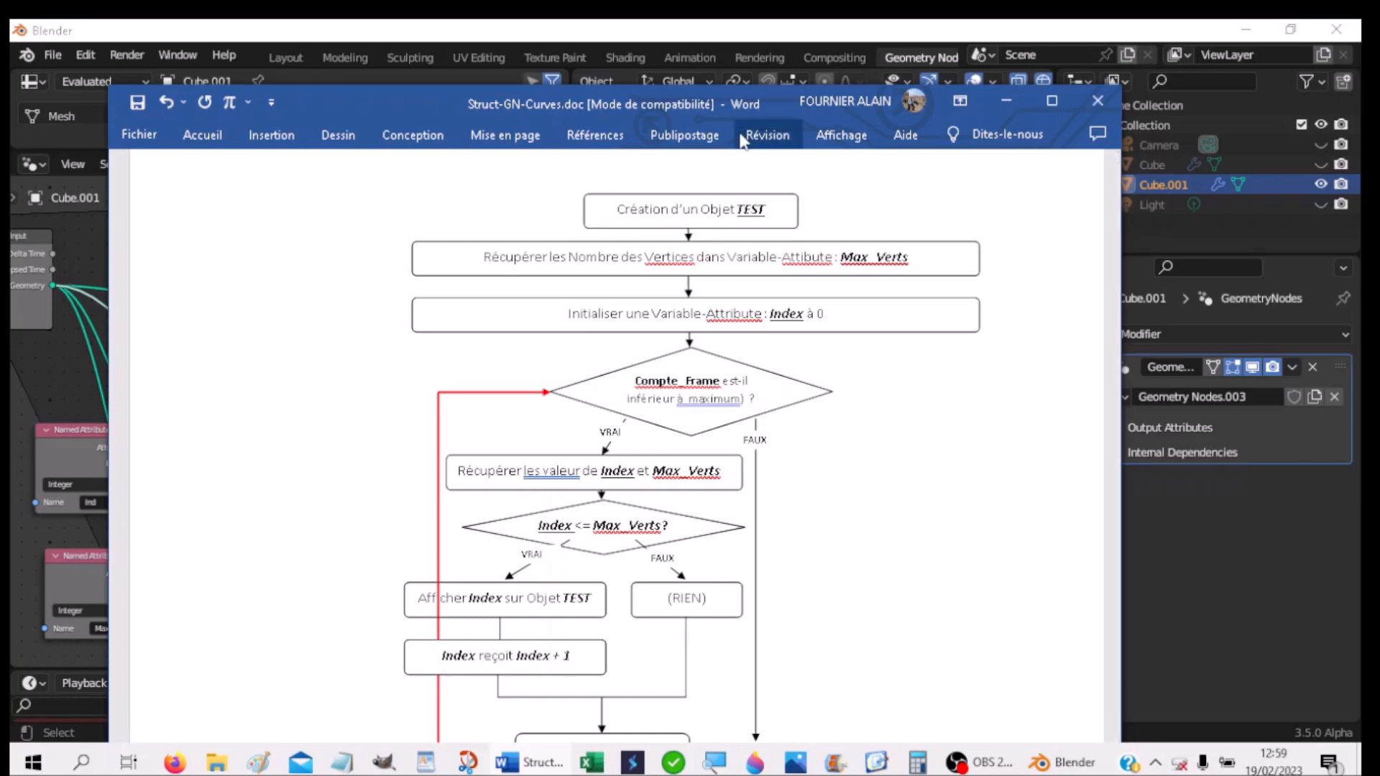
{"action": "left_click_drag", "start_coordinate": [754, 96], "coordinate": [0, 174]}
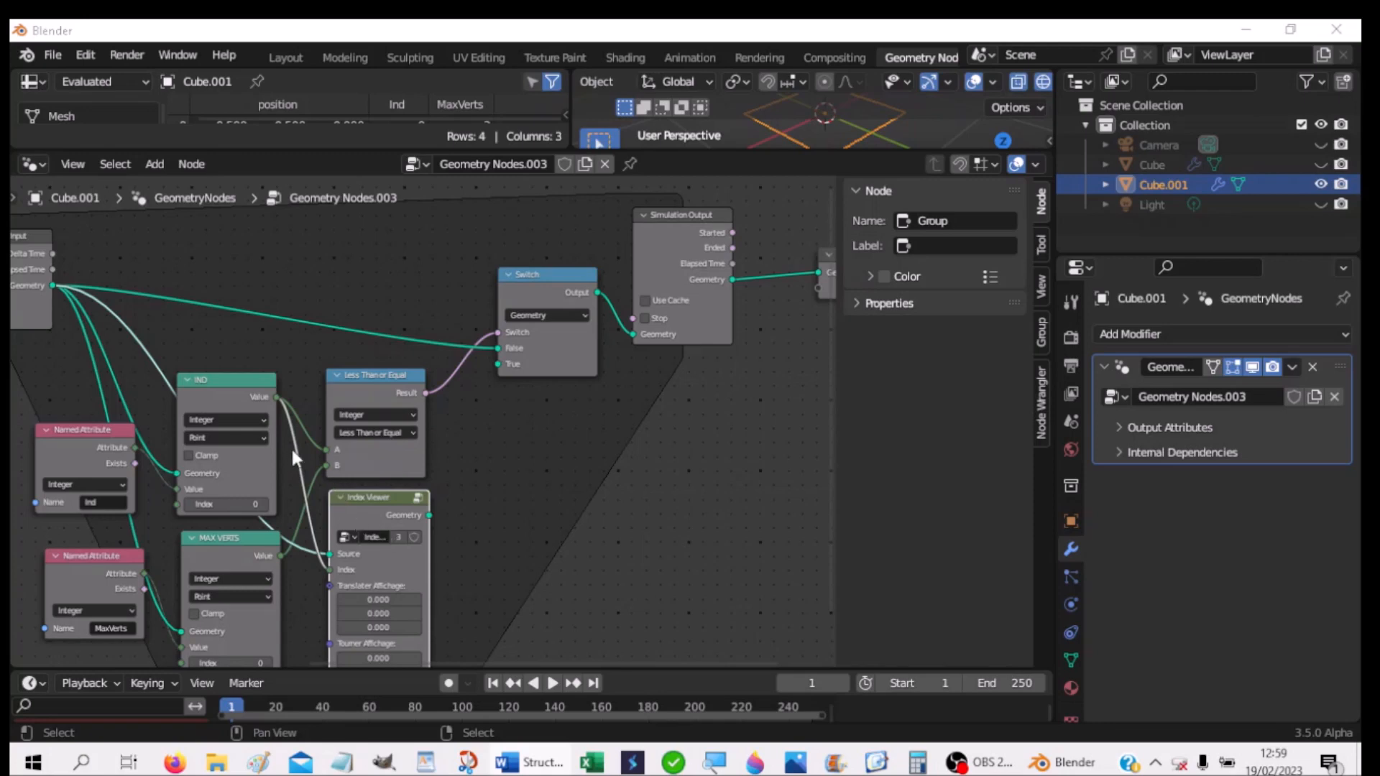
{"action": "left_click", "coordinate": [522, 516]}
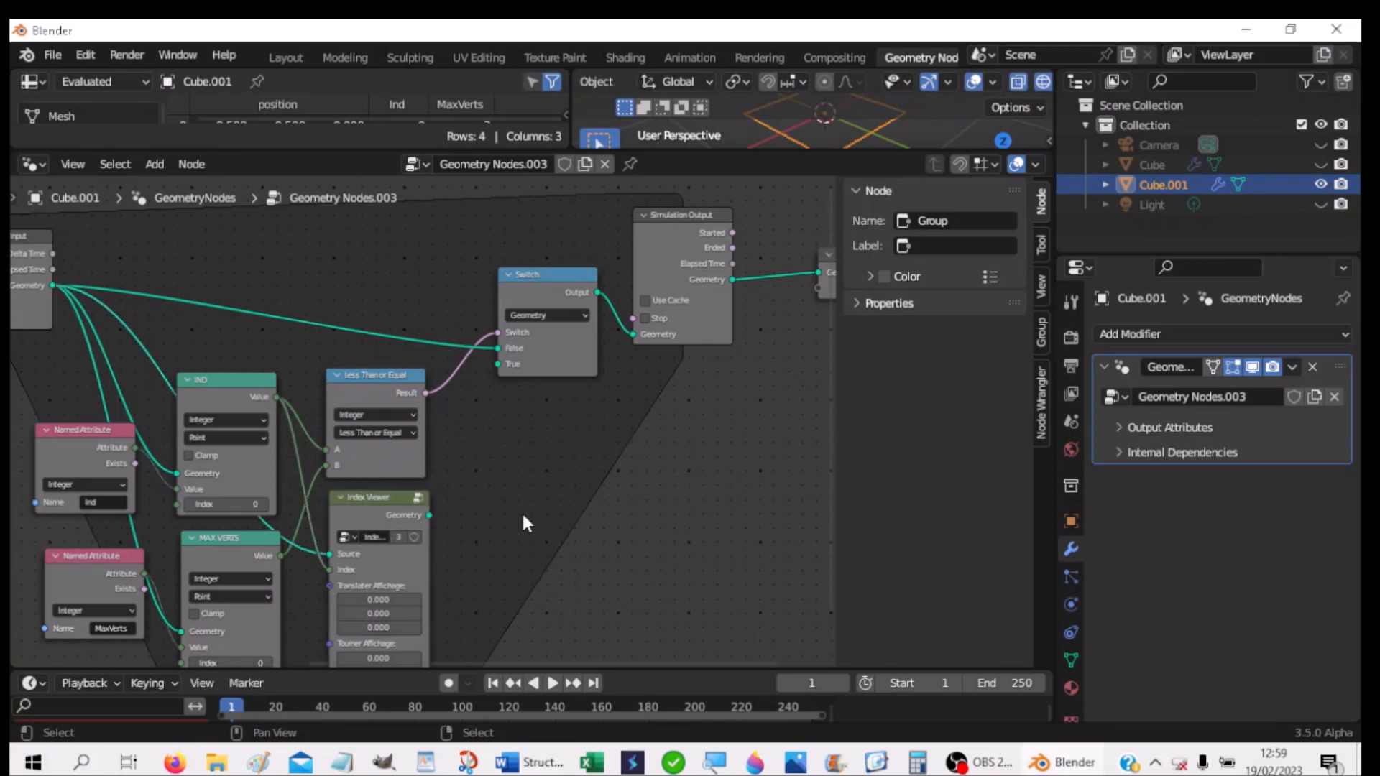
Step: Add a Math node set to Add beside the Index Viewer and set its second value to 1
{"action": "key", "text": "shift+a"}
{"action": "mouse_move", "coordinate": [524, 515]}
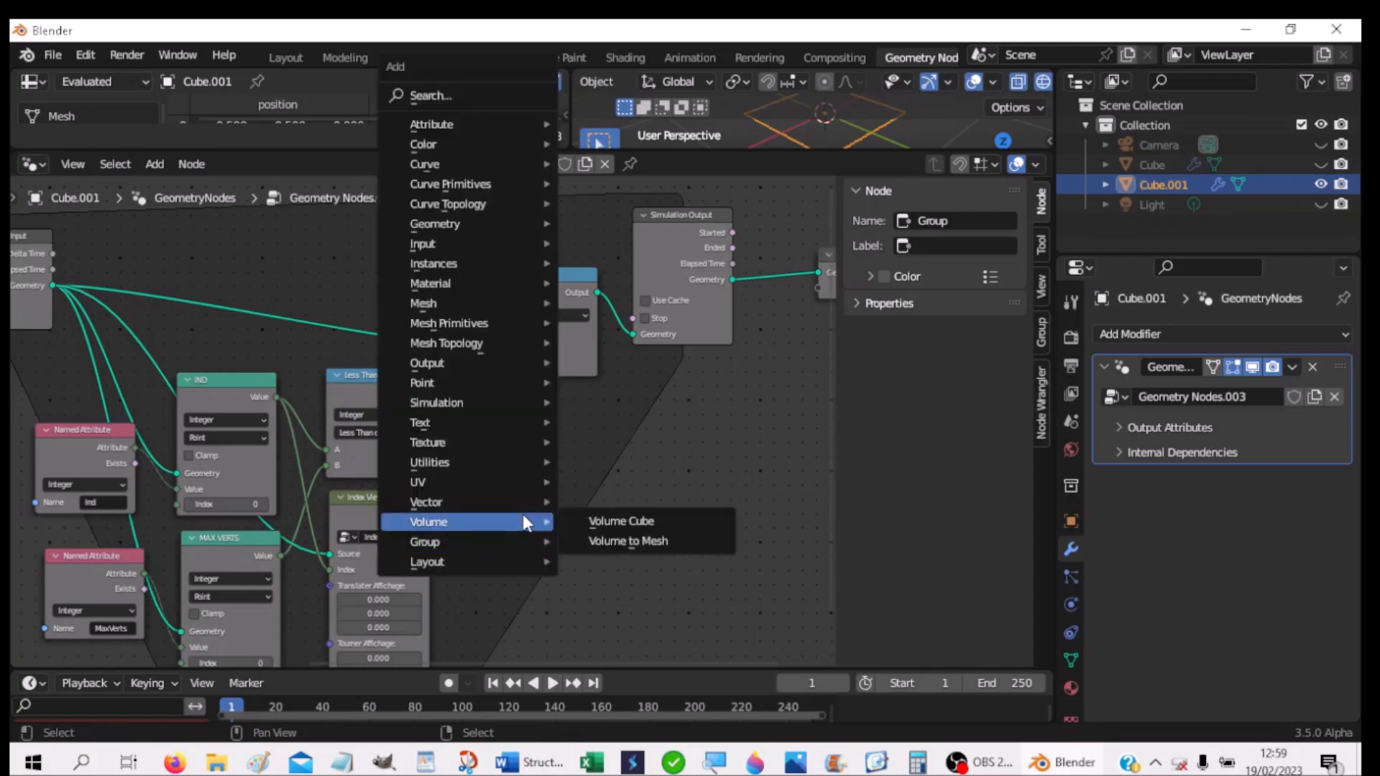
{"action": "mouse_move", "coordinate": [445, 460]}
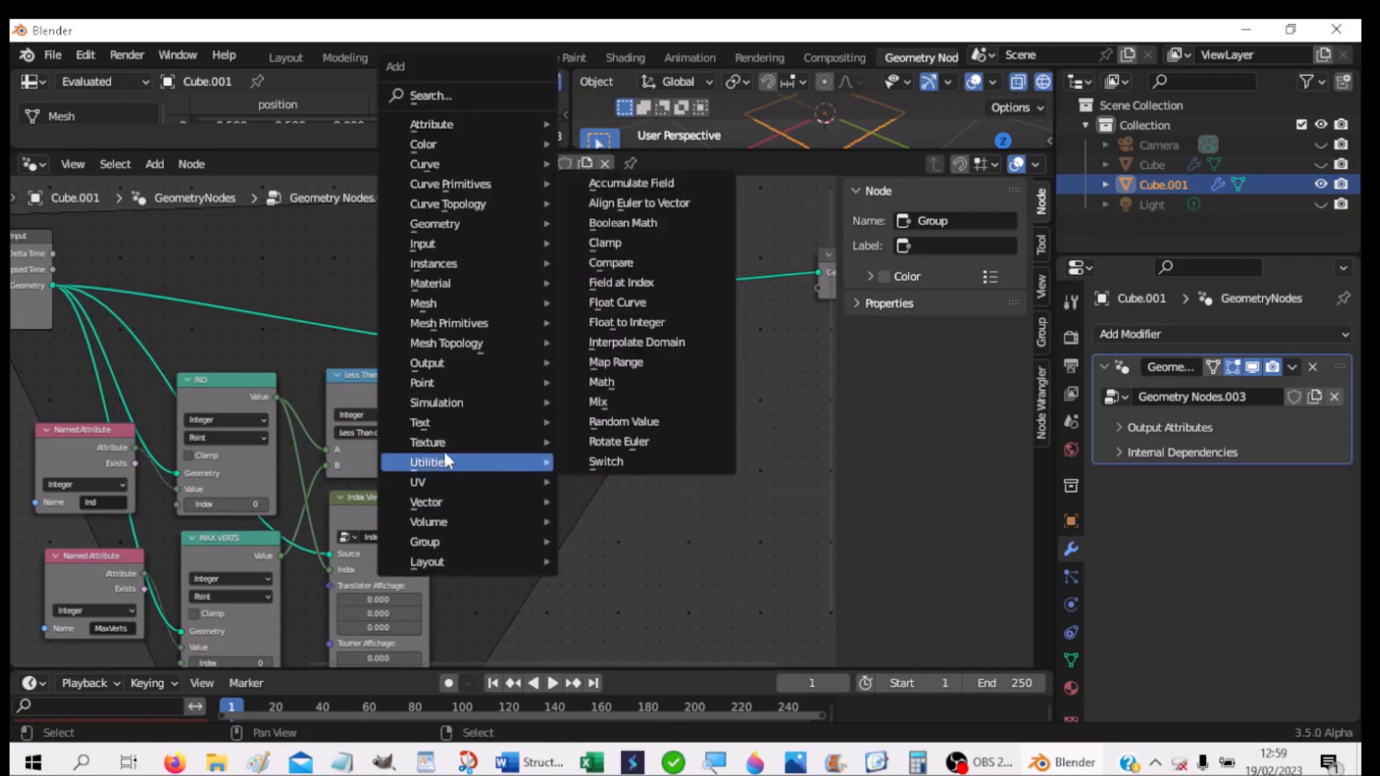
{"action": "left_click", "coordinate": [597, 386]}
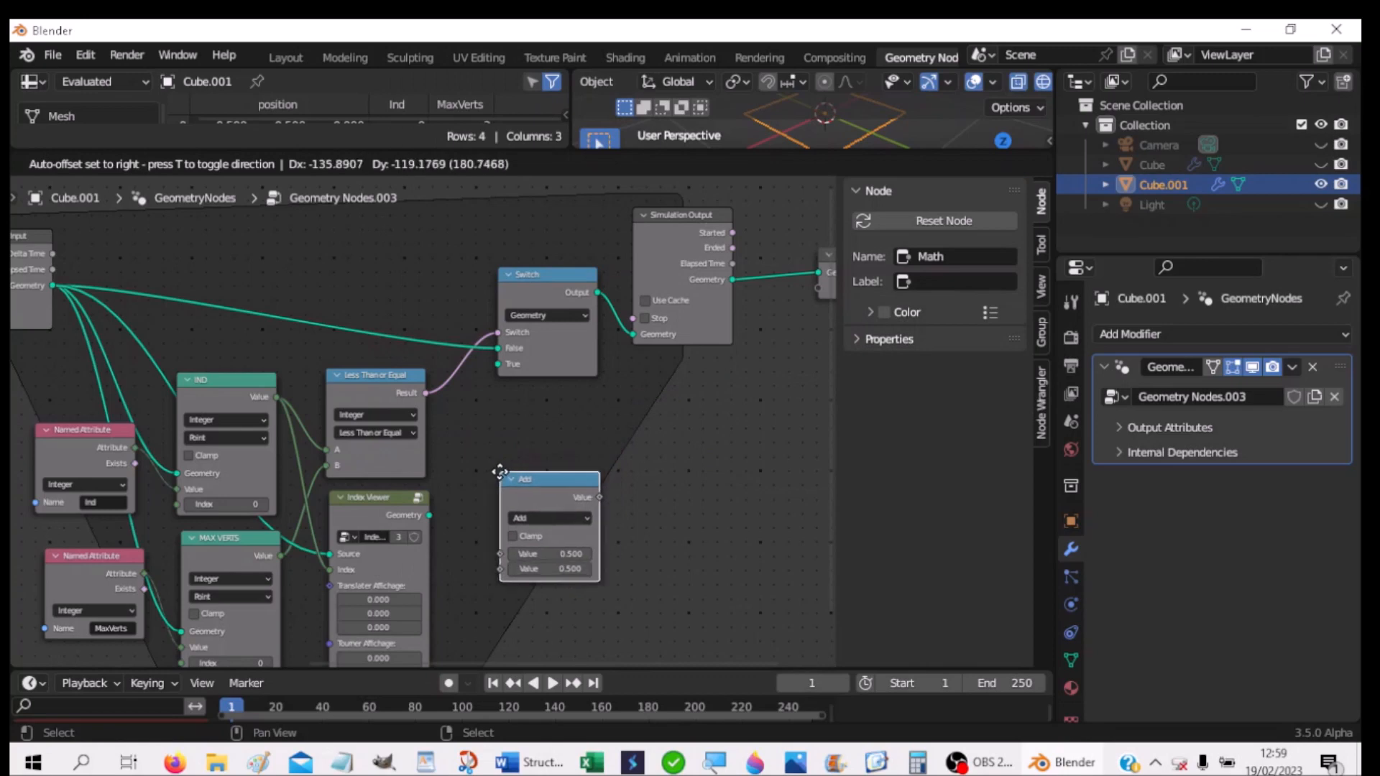
{"action": "left_click", "coordinate": [499, 472]}
{"action": "left_click", "coordinate": [565, 569]}
{"action": "type", "text": "1"}
{"action": "key", "text": "Return"}
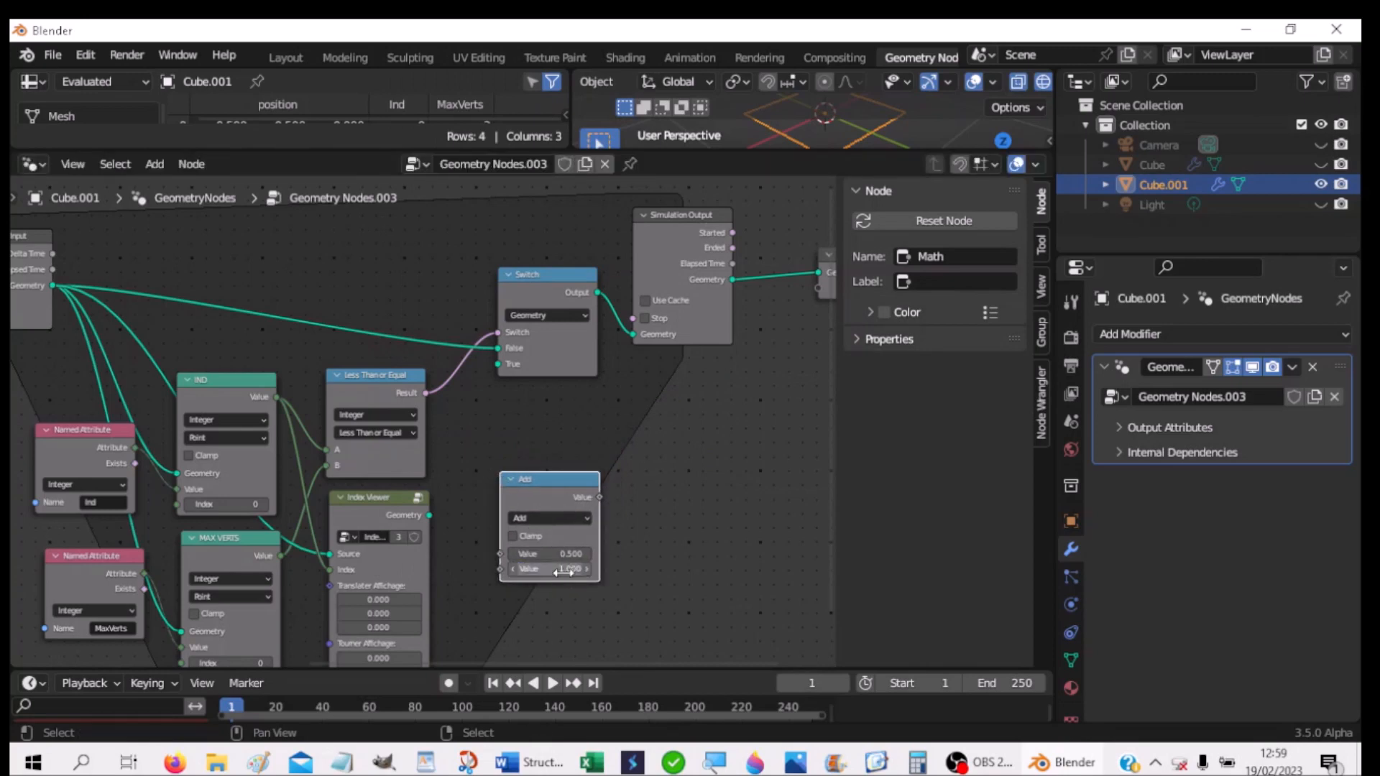
Step: Connect the IND value to the Add node's first value and move the node closer to the Index Viewer
{"action": "left_click", "coordinate": [428, 517]}
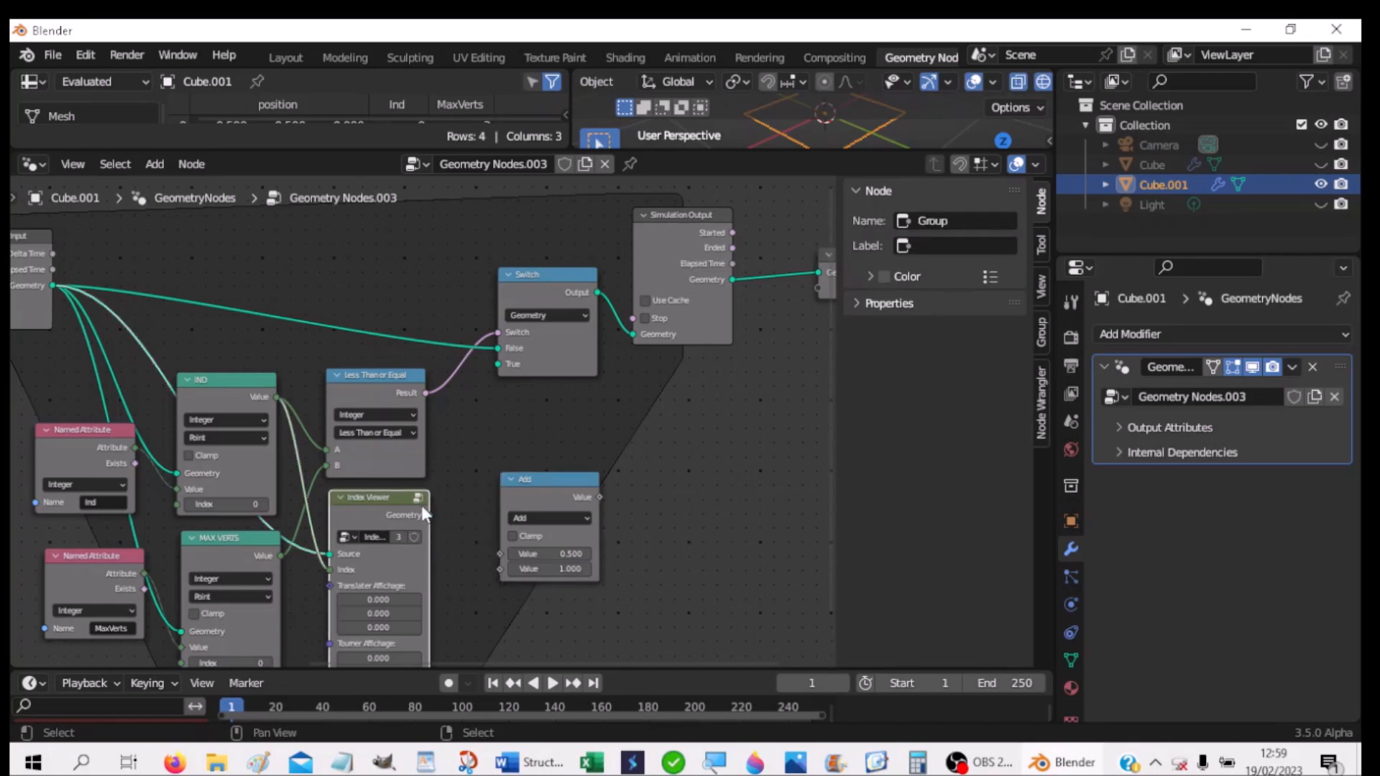
{"action": "left_click_drag", "start_coordinate": [277, 397], "coordinate": [503, 554]}
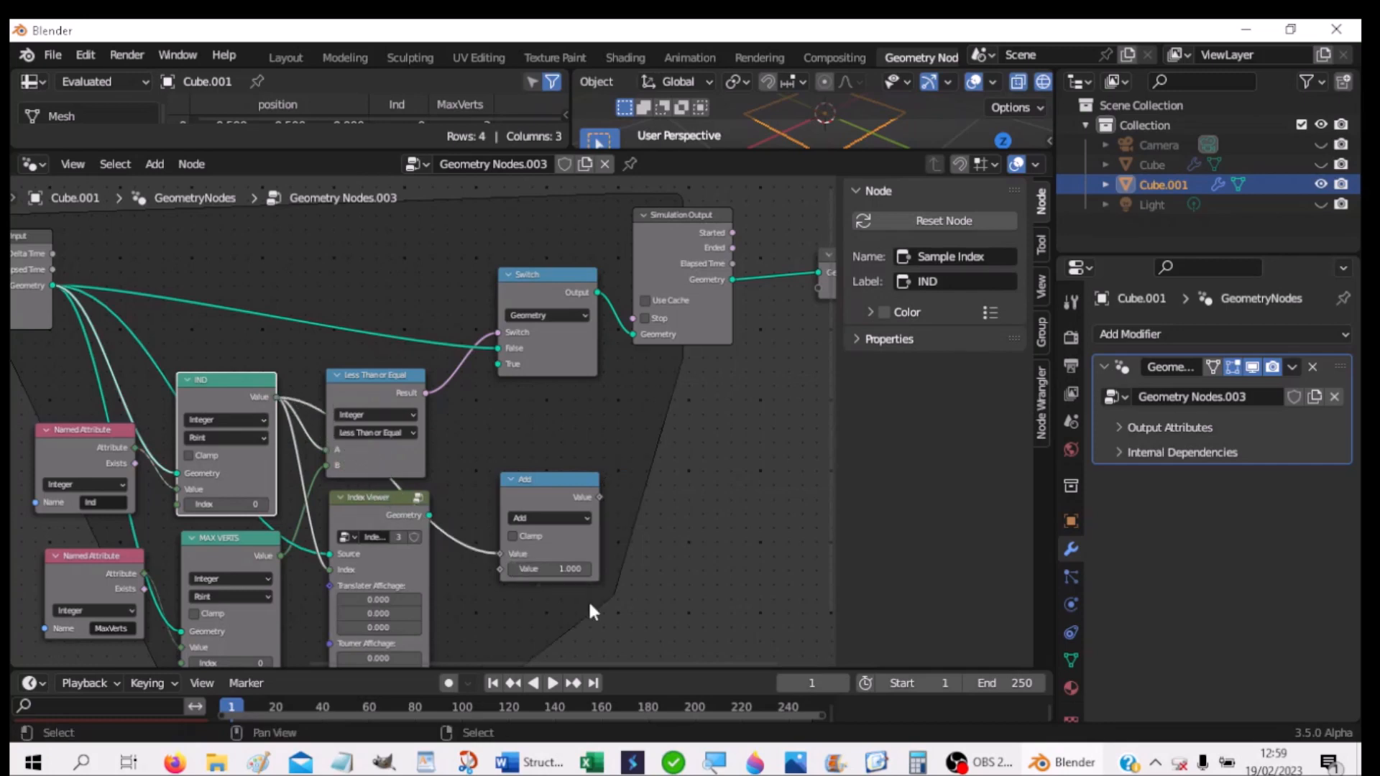
{"action": "left_click_drag", "start_coordinate": [549, 480], "coordinate": [494, 511]}
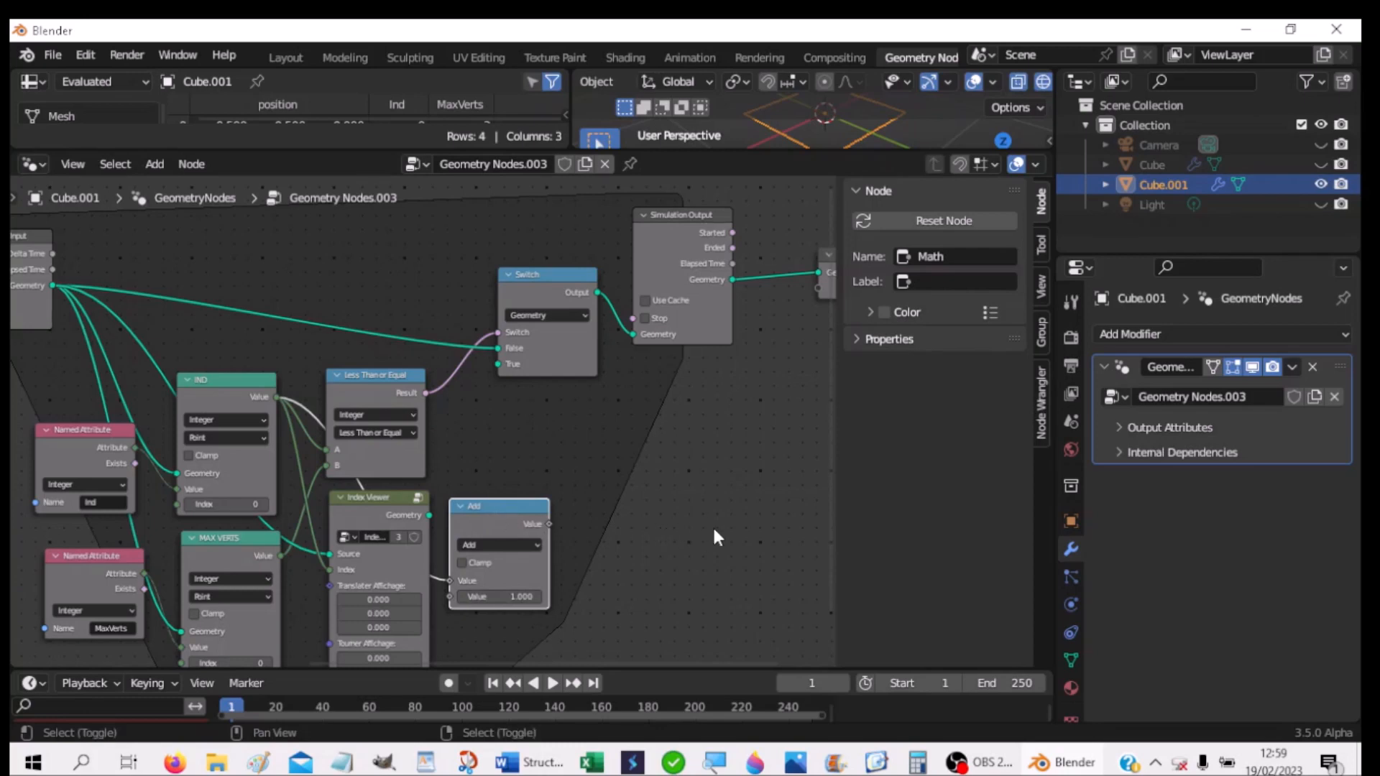
Step: Add a Store Named Attribute node beside the Add node and set its data type to Integer
{"action": "key", "text": "shift+a"}
{"action": "mouse_move", "coordinate": [645, 187]}
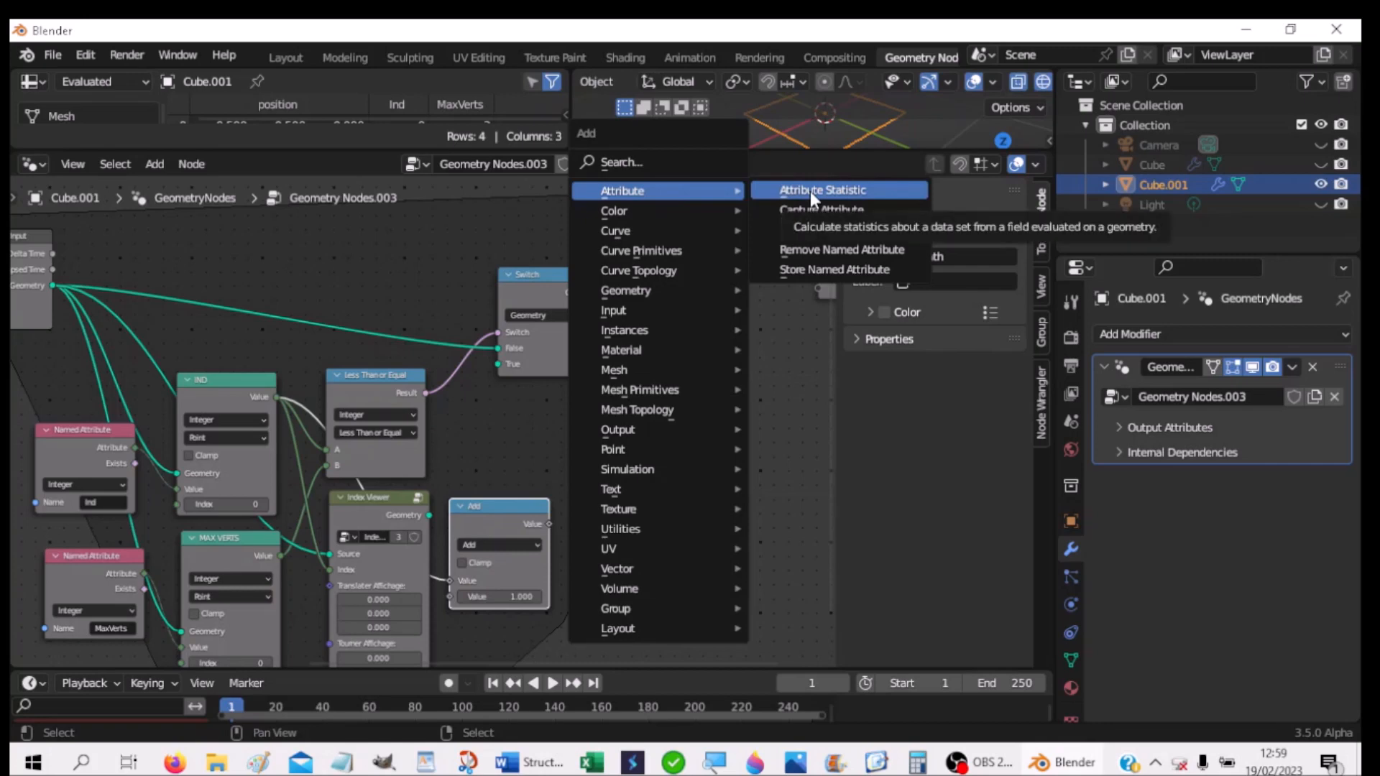
{"action": "left_click", "coordinate": [821, 268]}
{"action": "left_click", "coordinate": [598, 471]}
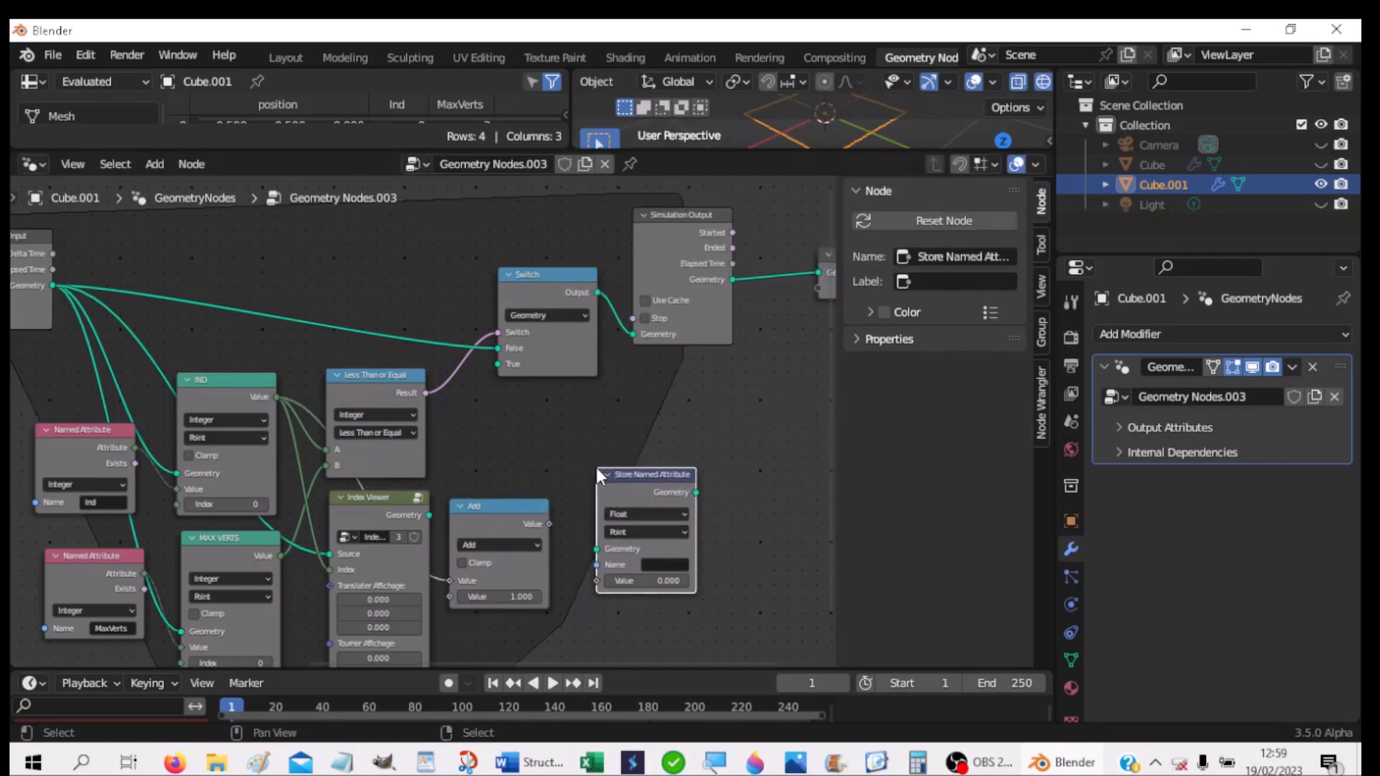
{"action": "left_click", "coordinate": [623, 512]}
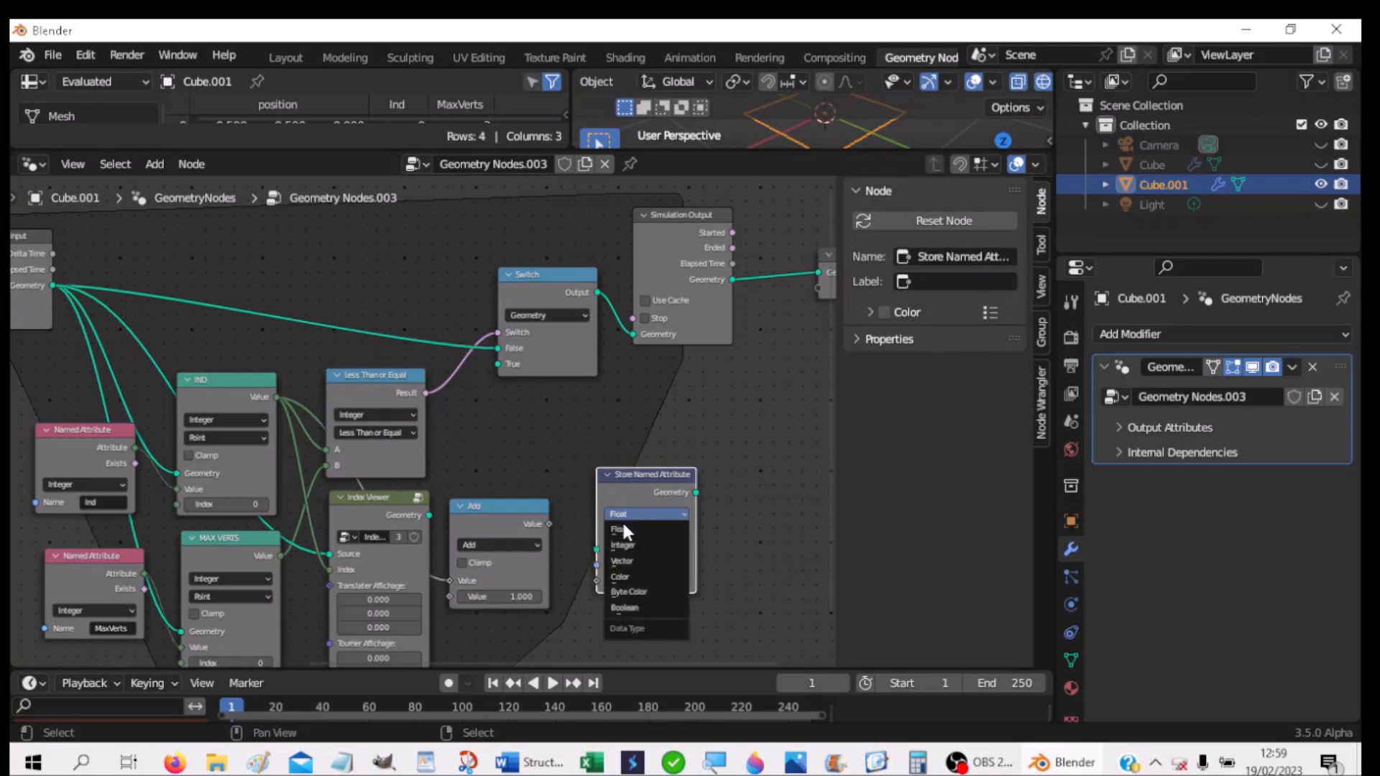
{"action": "left_click", "coordinate": [623, 545]}
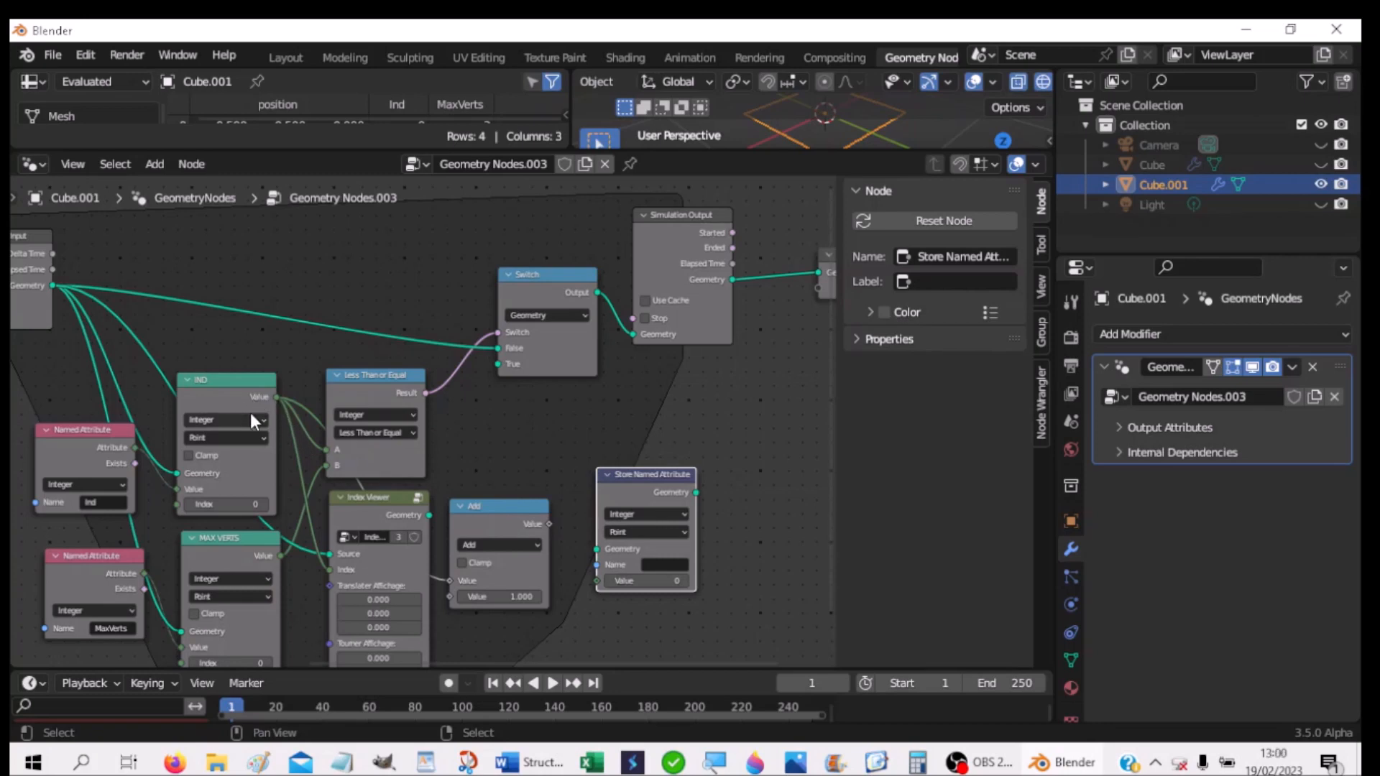
{"action": "mouse_move", "coordinate": [45, 282]}
{"action": "left_click_drag", "start_coordinate": [427, 512], "coordinate": [598, 550]}
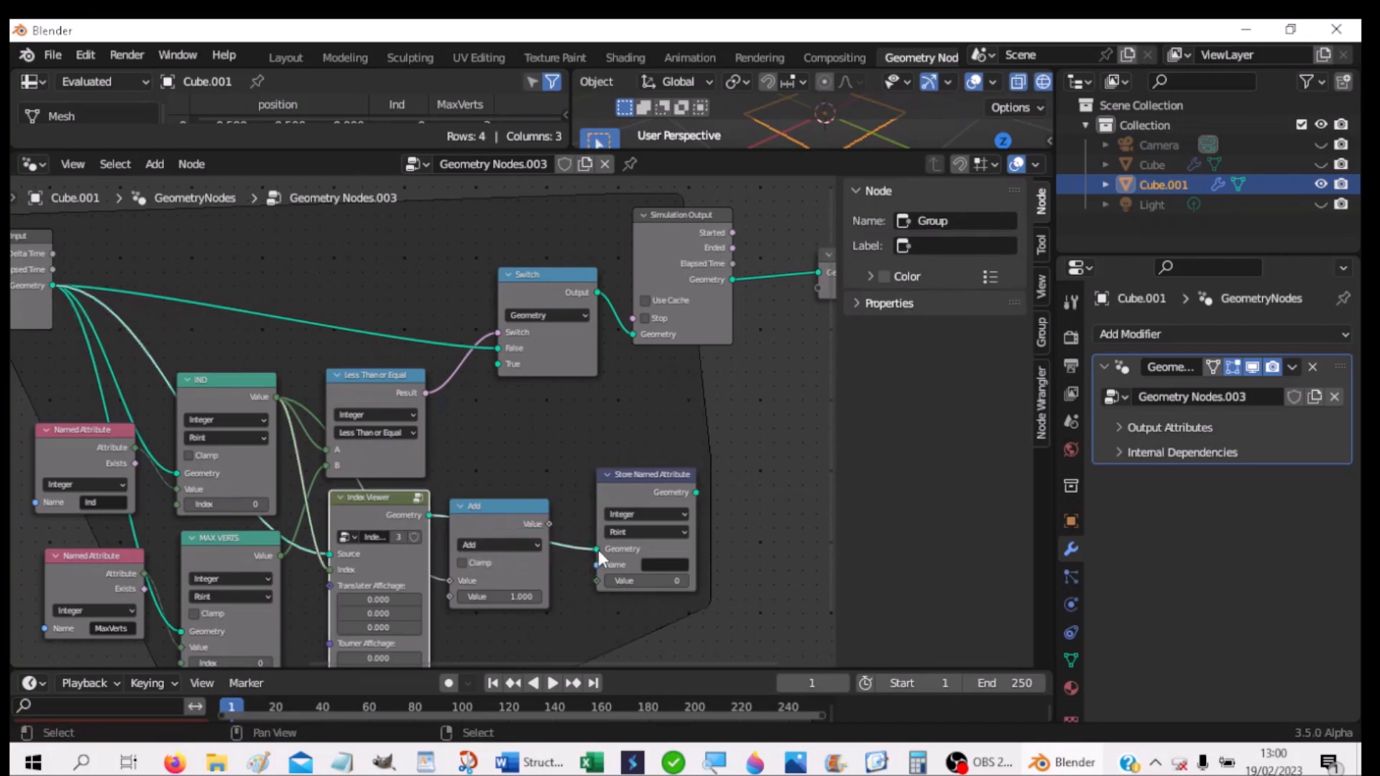
{"action": "left_click", "coordinate": [652, 566]}
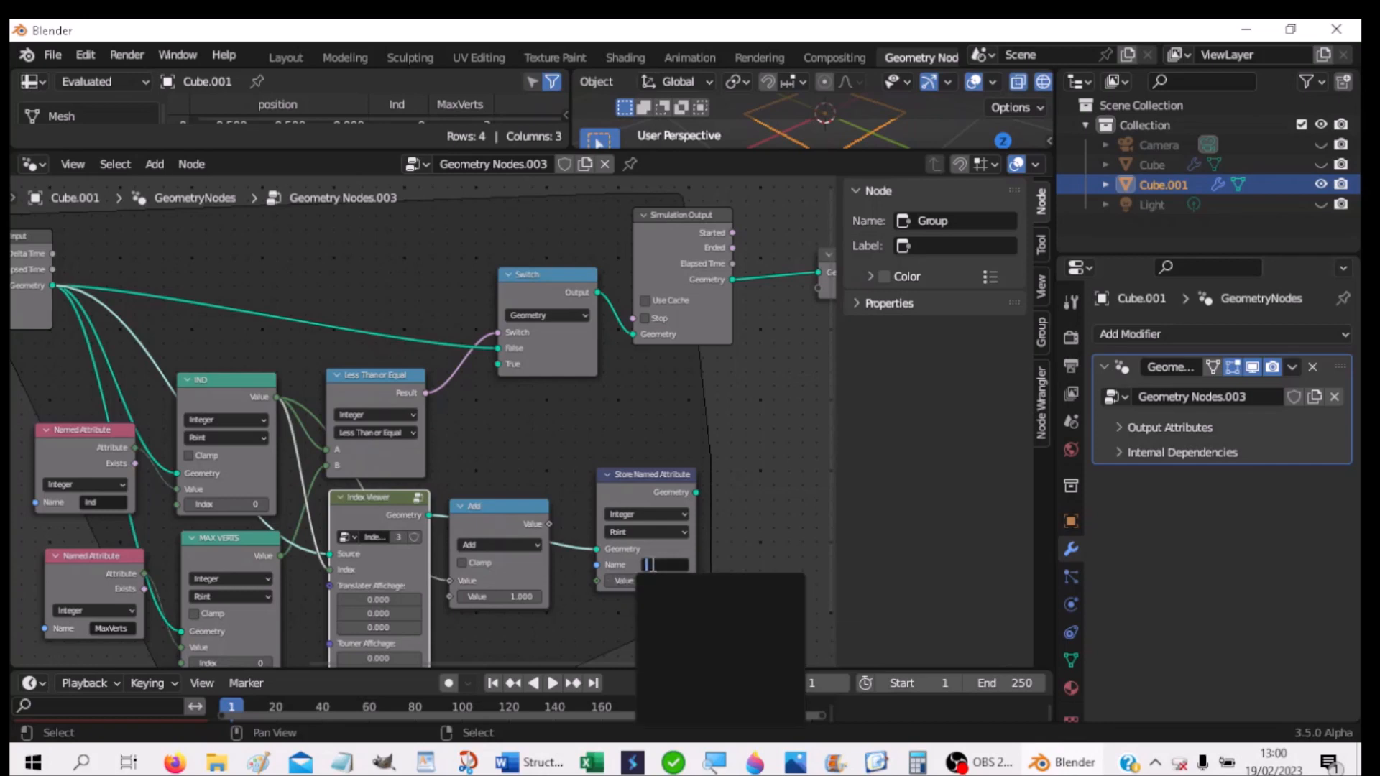
{"action": "left_click", "coordinate": [790, 547]}
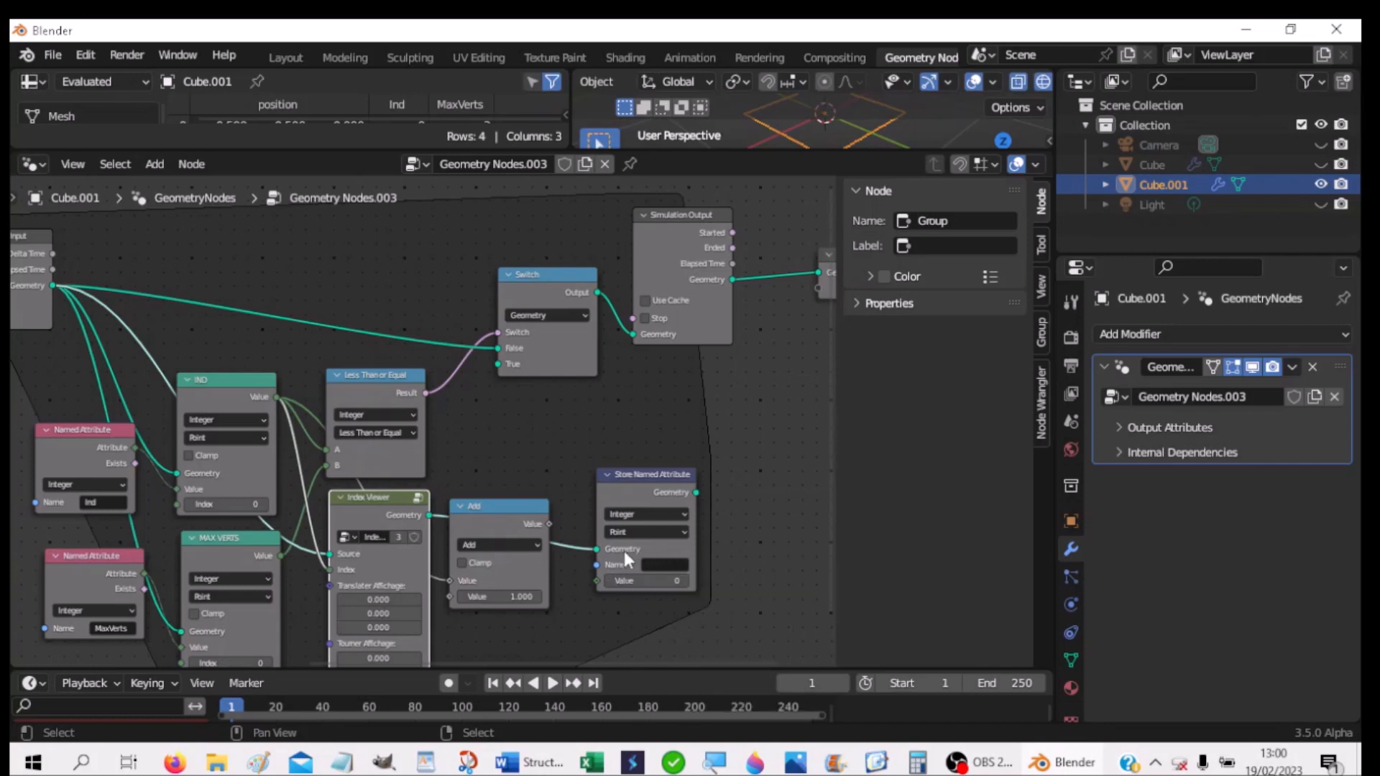
{"action": "left_click_drag", "start_coordinate": [598, 549], "coordinate": [580, 524]}
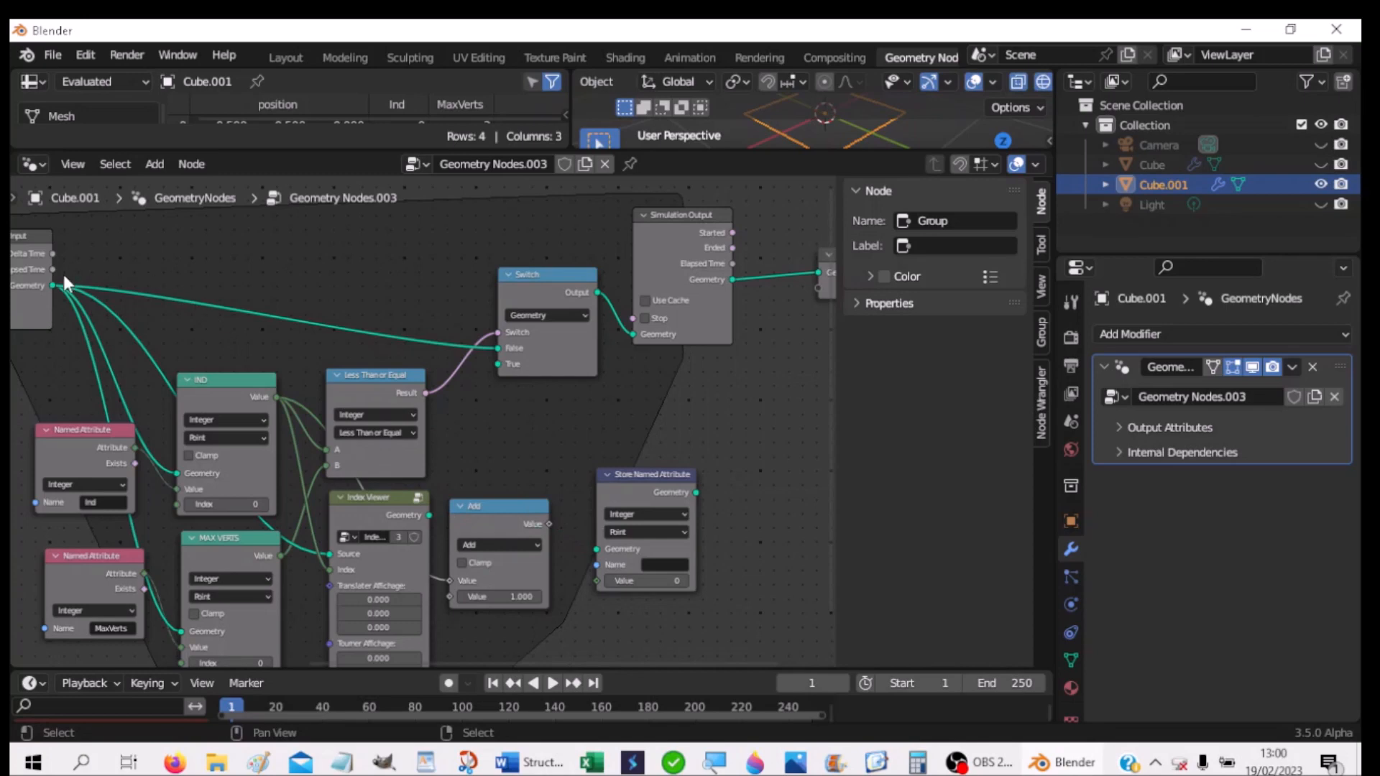
Step: Connect the Simulation Input geometry to the Store Named Attribute node and set its attribute name to Ind
{"action": "left_click_drag", "start_coordinate": [50, 285], "coordinate": [600, 542]}
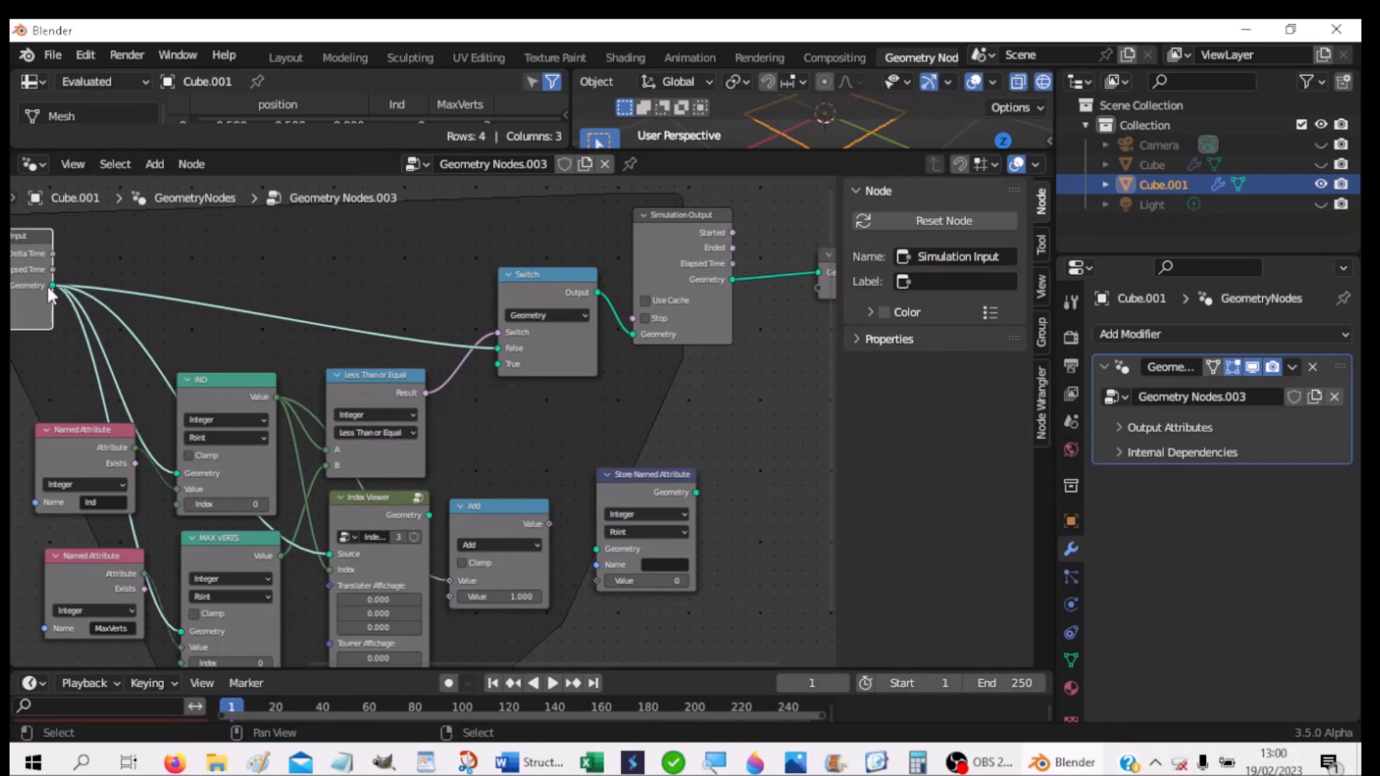
{"action": "left_click_drag", "start_coordinate": [52, 284], "coordinate": [602, 550]}
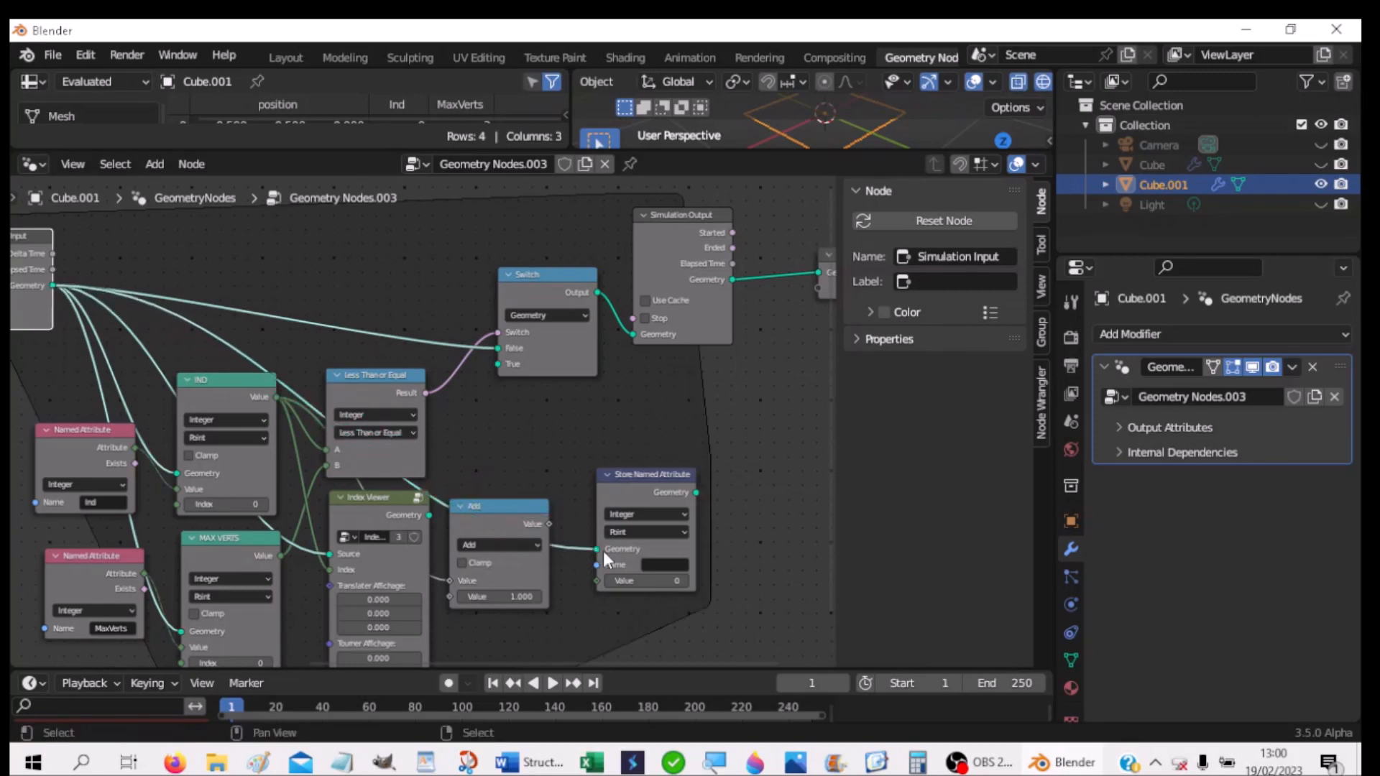
{"action": "left_click", "coordinate": [674, 566]}
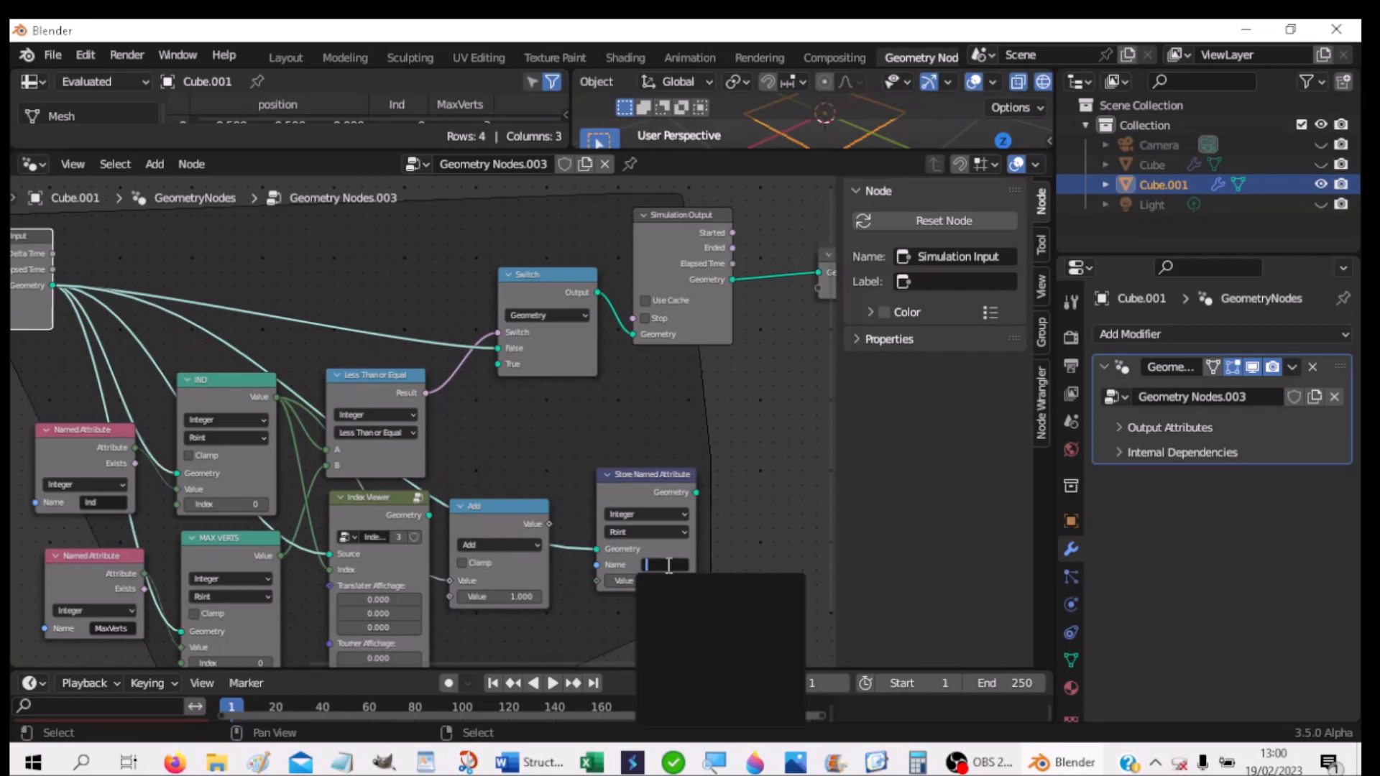
{"action": "type", "text": "I"}
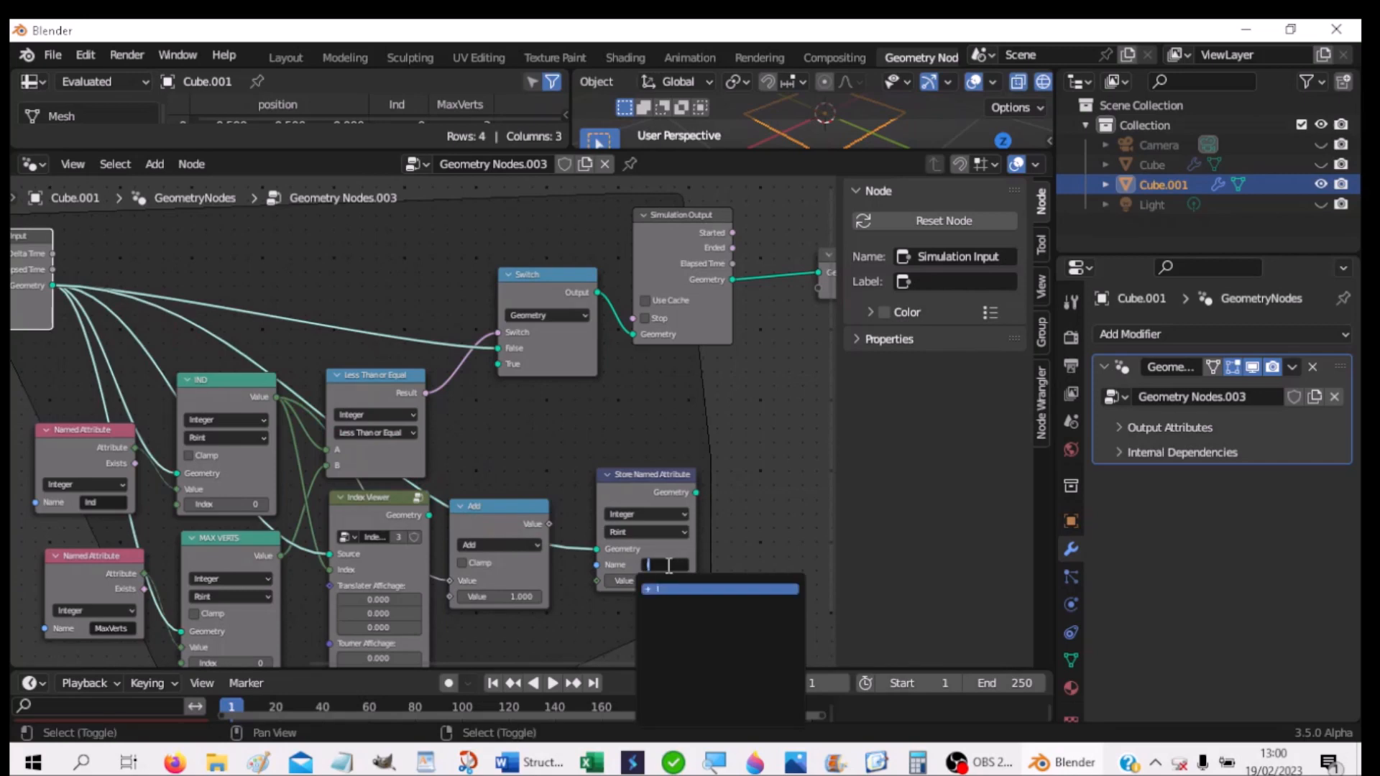
{"action": "type", "text": "nd"}
{"action": "key", "text": "Return"}
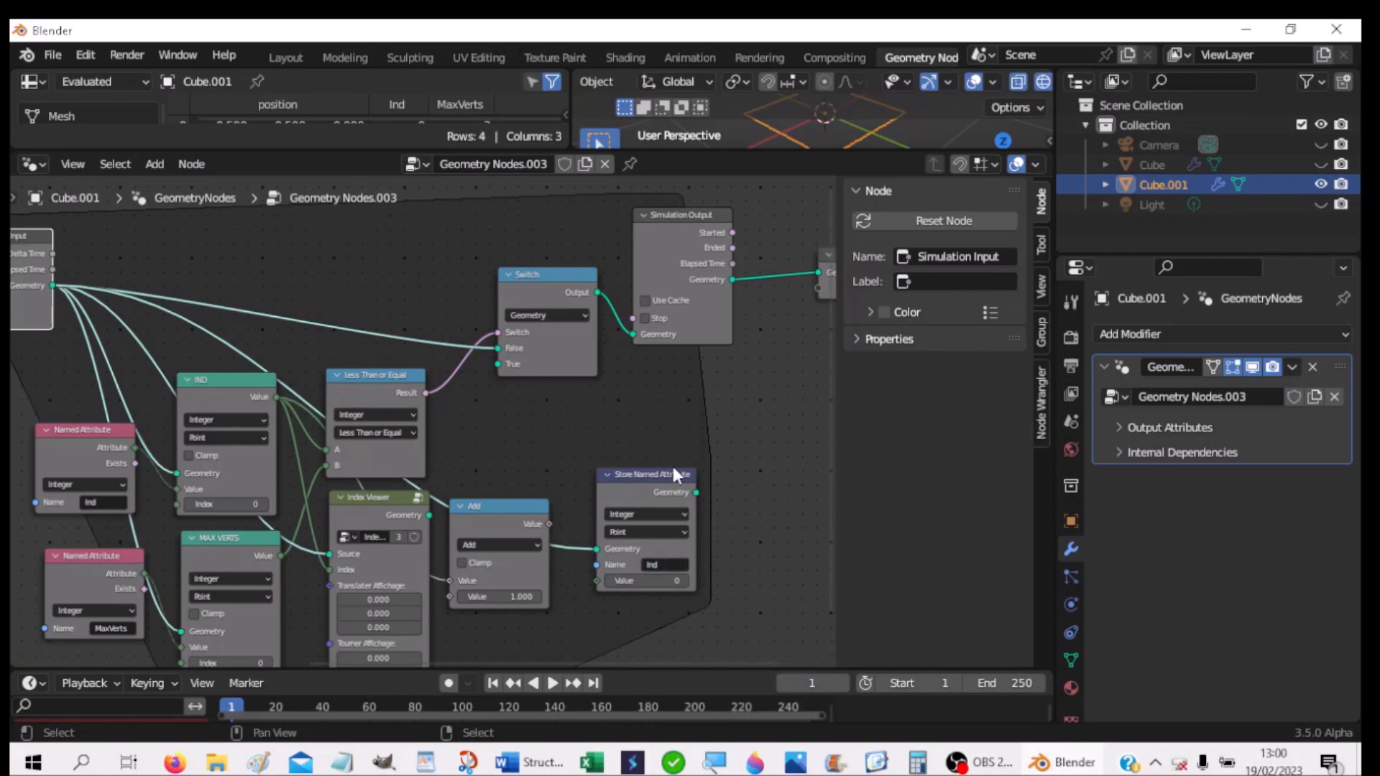
Step: Connect the Store Named Attribute geometry to the Switch's True input and enlarge the spreadsheet and viewport area
{"action": "left_click_drag", "start_coordinate": [696, 493], "coordinate": [515, 363]}
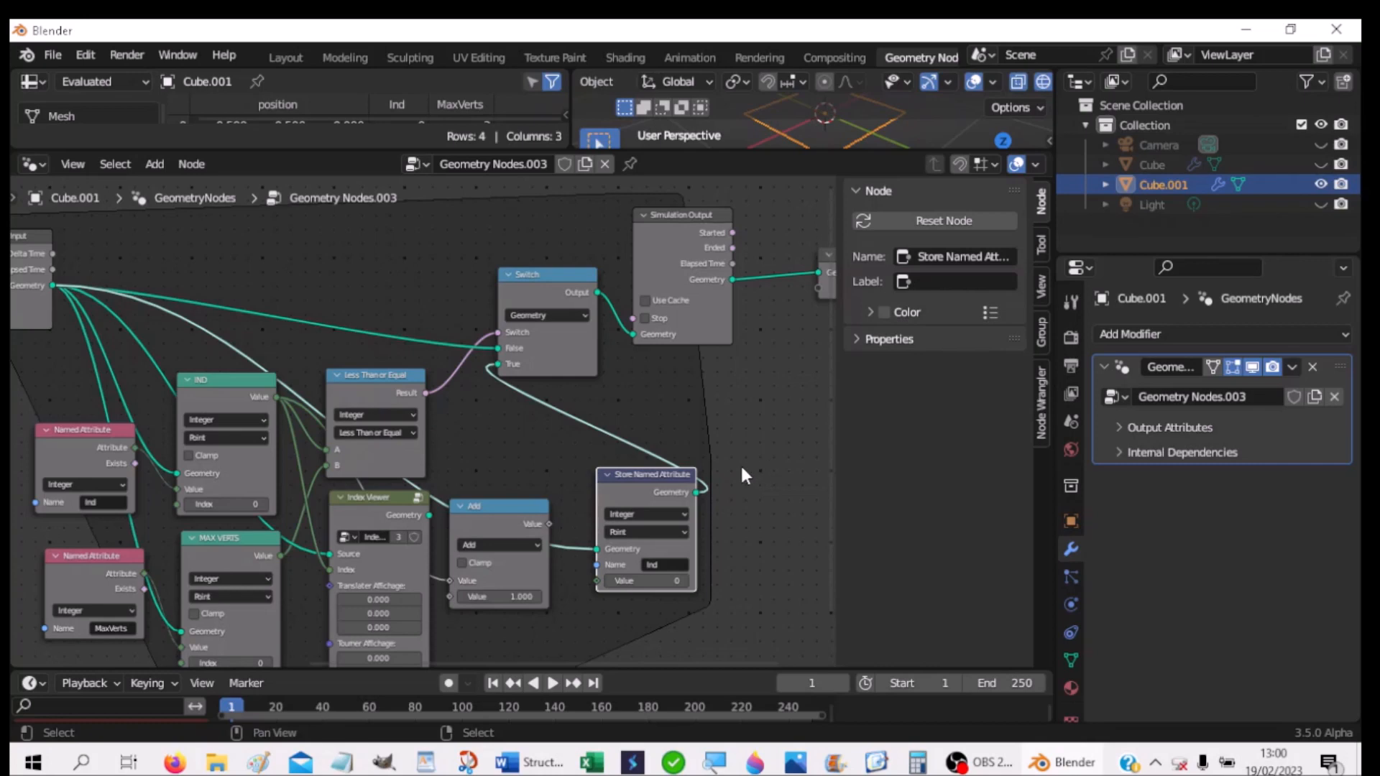
{"action": "scroll", "coordinate": [743, 468], "scroll_direction": "down", "scroll_amount": 1}
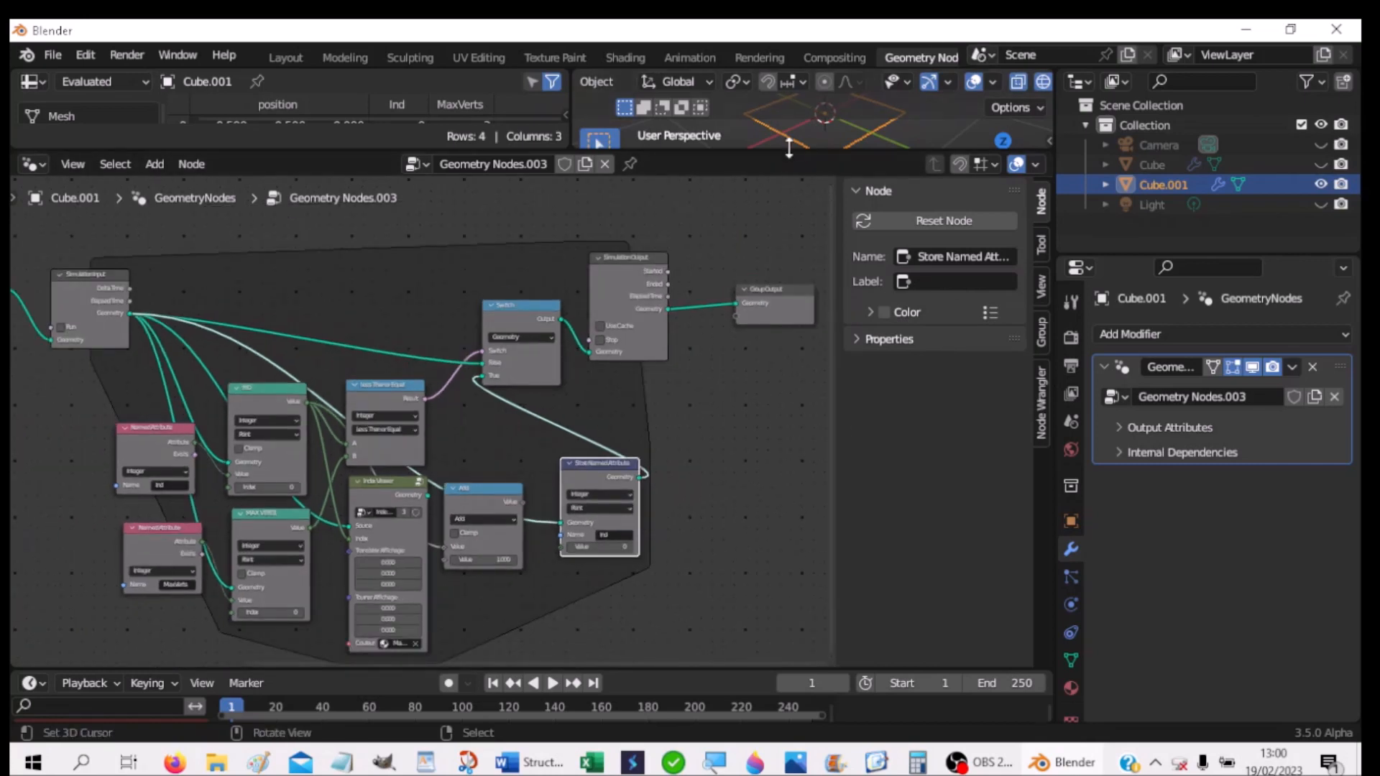
{"action": "left_click_drag", "start_coordinate": [785, 147], "coordinate": [785, 192]}
{"action": "scroll", "coordinate": [748, 472], "scroll_direction": "up", "scroll_amount": 1}
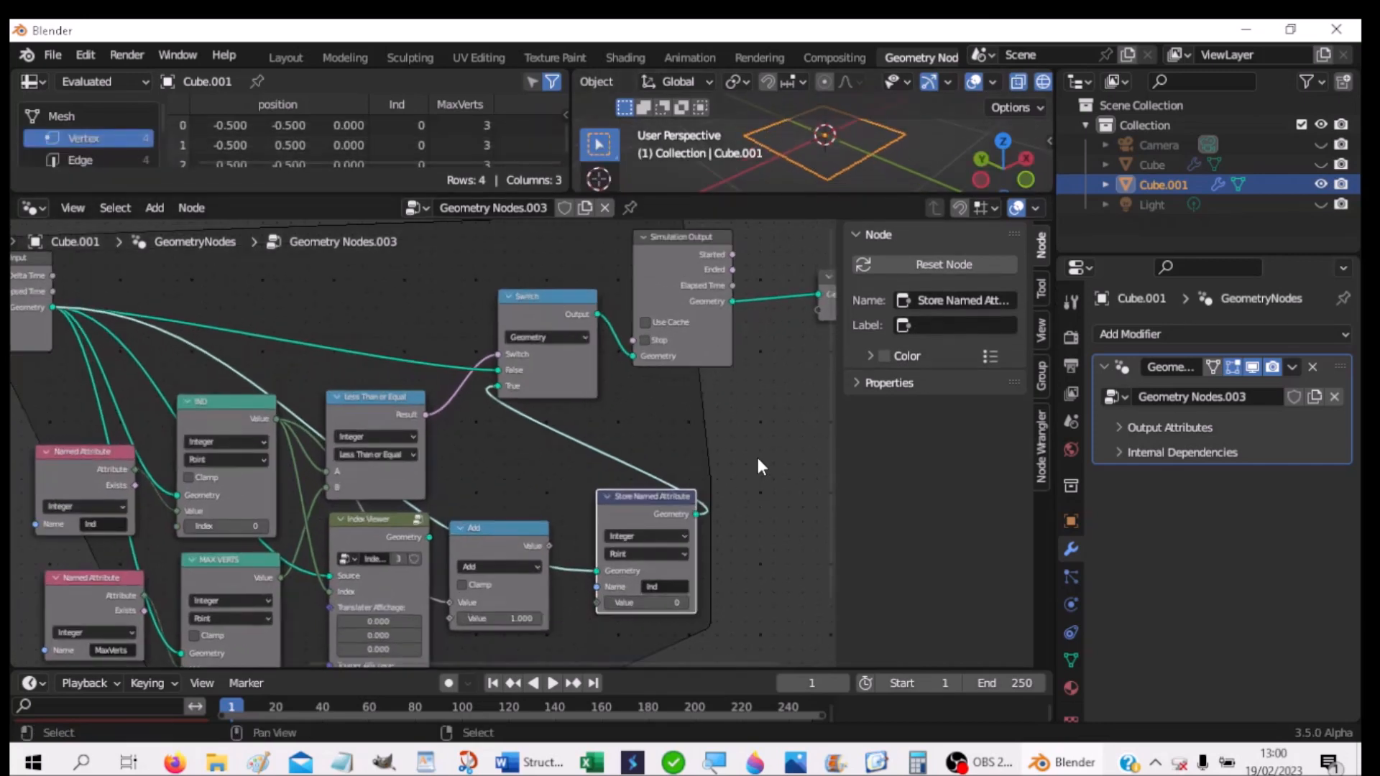
Step: Move the Ind and MaxVerts Named Attribute nodes farther away from the IND and MAX VERTS nodes
{"action": "middle_click_drag", "start_coordinate": [764, 463], "coordinate": [24, 353]}
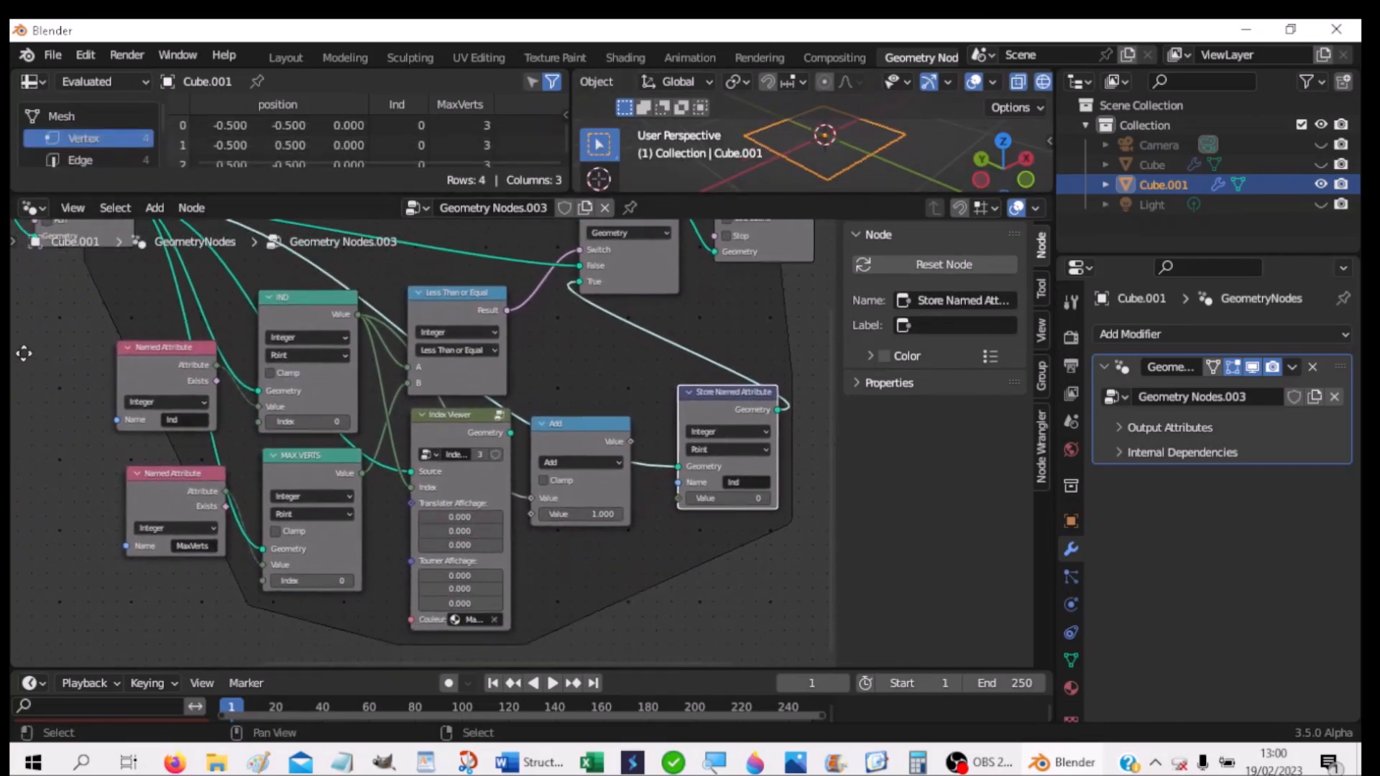
{"action": "left_click_drag", "start_coordinate": [174, 476], "coordinate": [129, 519]}
{"action": "left_click_drag", "start_coordinate": [157, 367], "coordinate": [88, 418]}
{"action": "scroll", "coordinate": [206, 424], "scroll_direction": "down", "scroll_amount": 5}
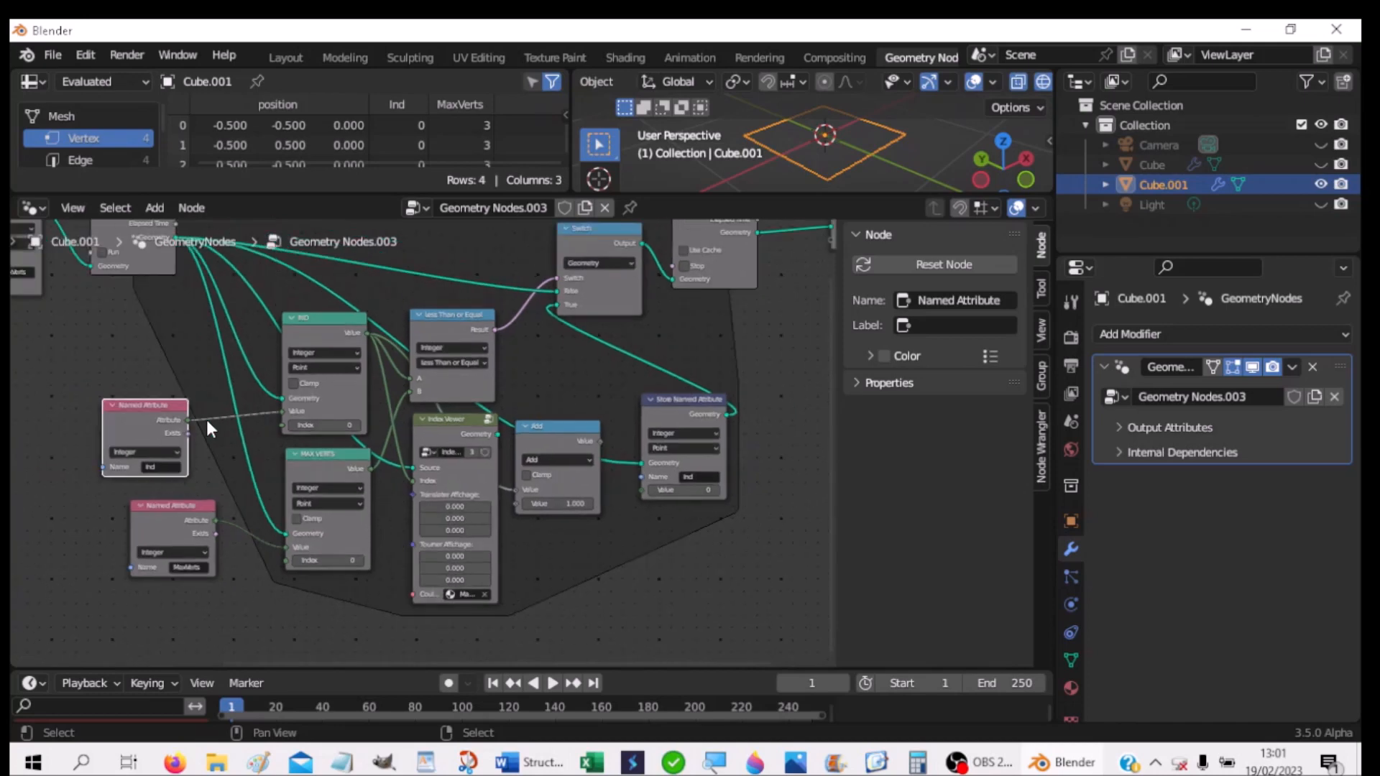
Step: Review the node tree from the Grid and stored attributes through the Simulation Input to the Switch and Simulation Output
{"action": "scroll", "coordinate": [208, 420], "scroll_direction": "down", "scroll_amount": 1}
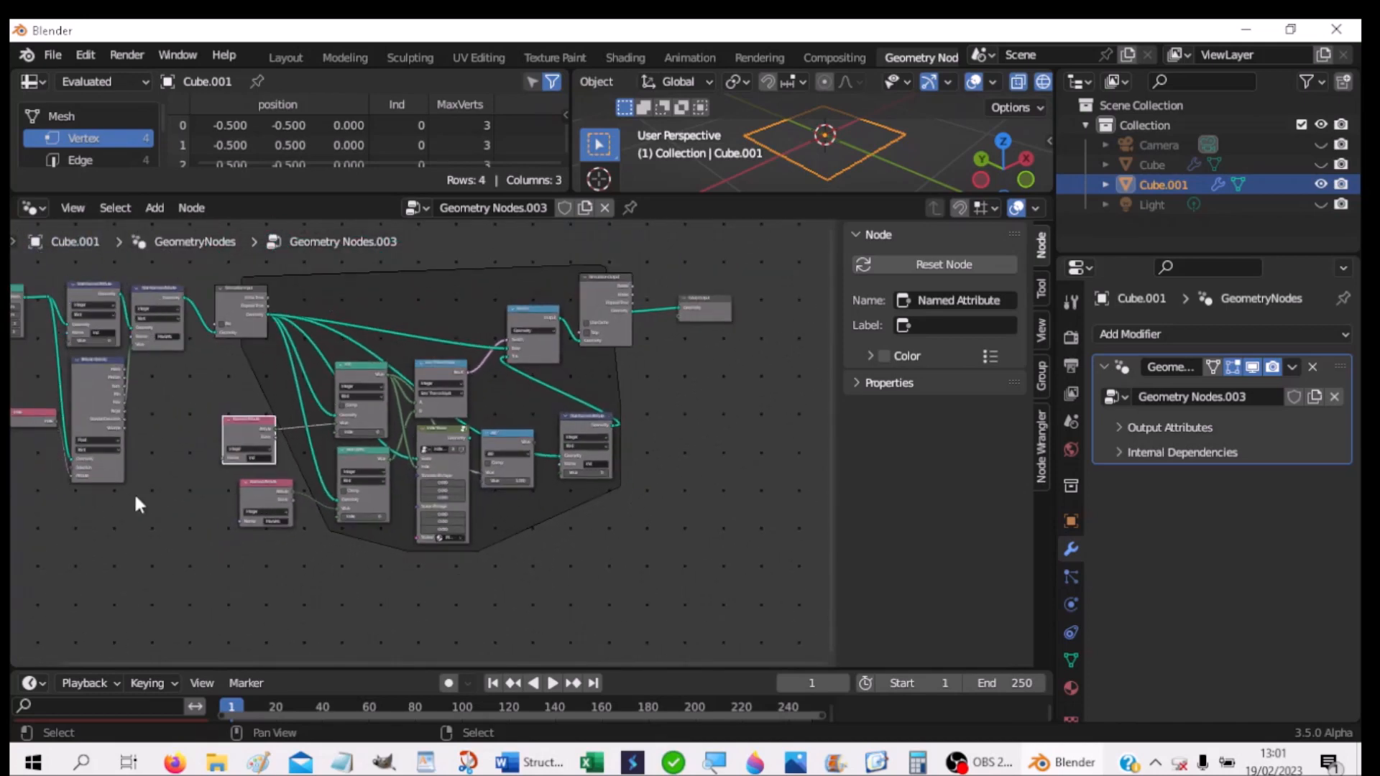
{"action": "middle_click_drag", "start_coordinate": [176, 359], "coordinate": [310, 402]}
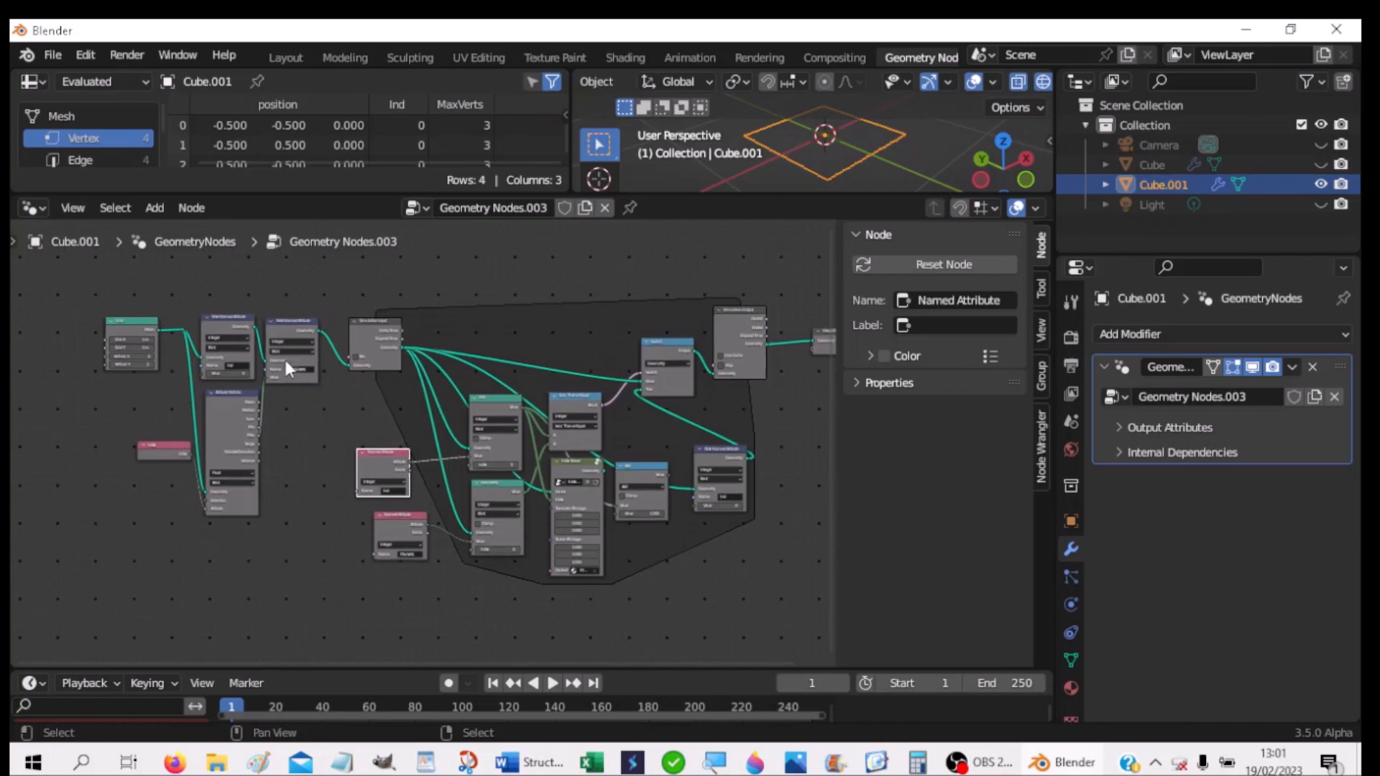
{"action": "scroll", "coordinate": [245, 412], "scroll_direction": "up", "scroll_amount": 2}
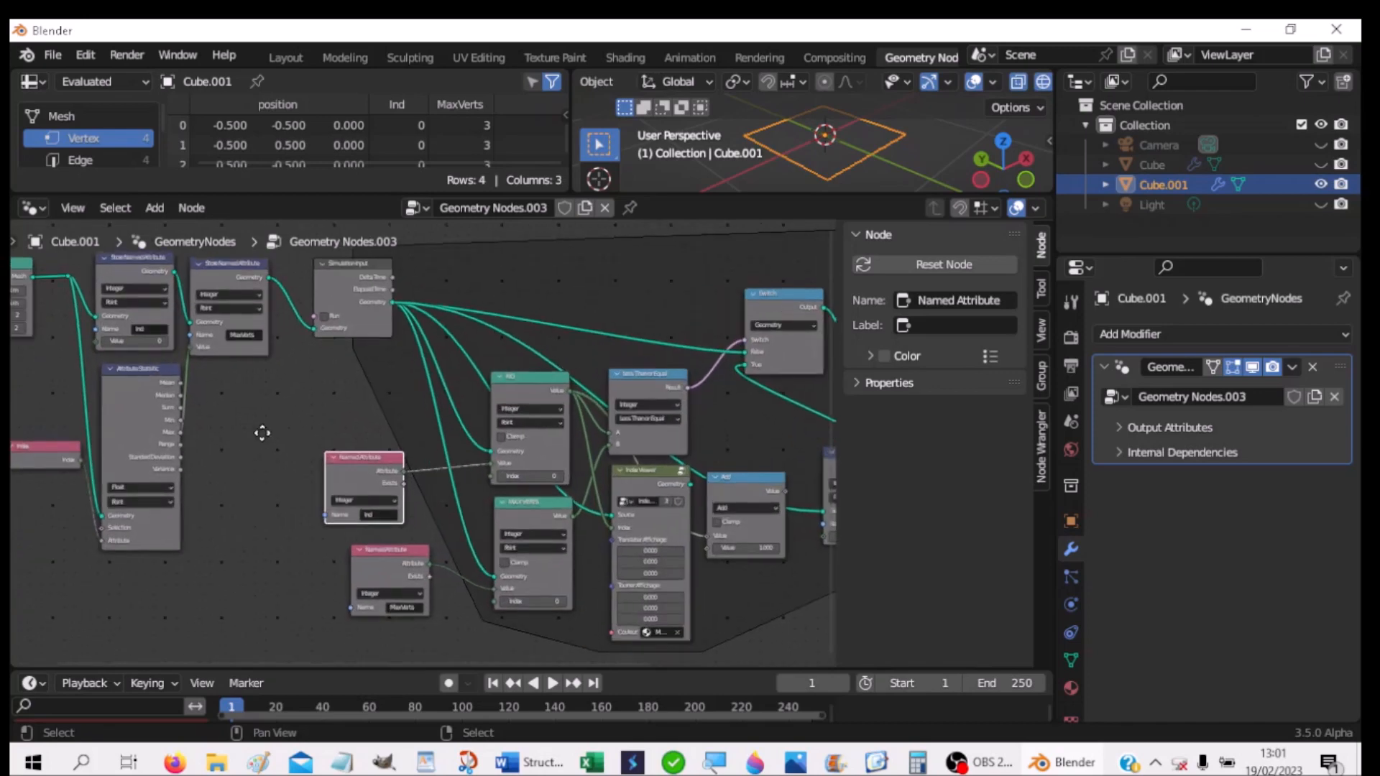
{"action": "middle_click_drag", "start_coordinate": [261, 429], "coordinate": [258, 473]}
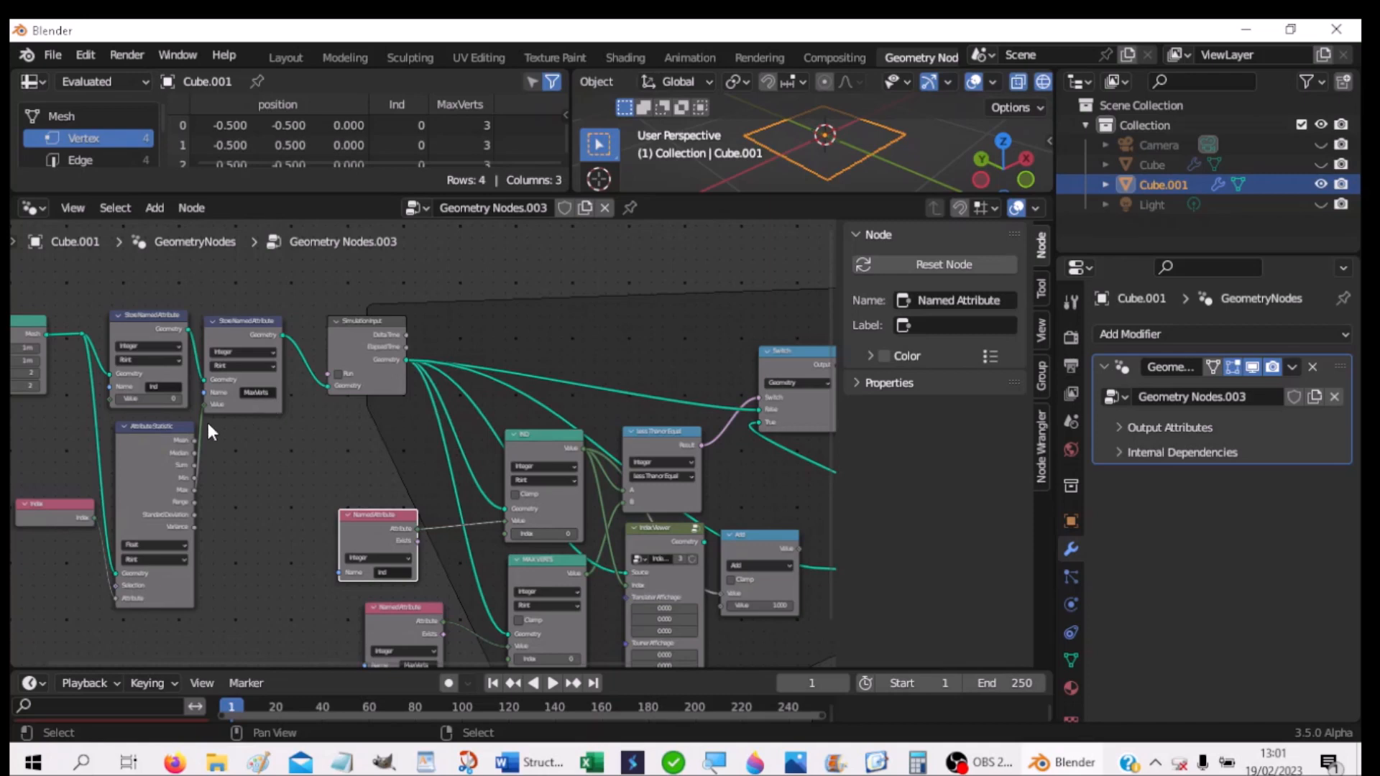
{"action": "mouse_move", "coordinate": [177, 492]}
{"action": "mouse_move", "coordinate": [24, 320]}
{"action": "left_mouse_down"}
{"action": "mouse_move", "coordinate": [63, 327]}
{"action": "mouse_move", "coordinate": [23, 326]}
{"action": "left_mouse_up"}
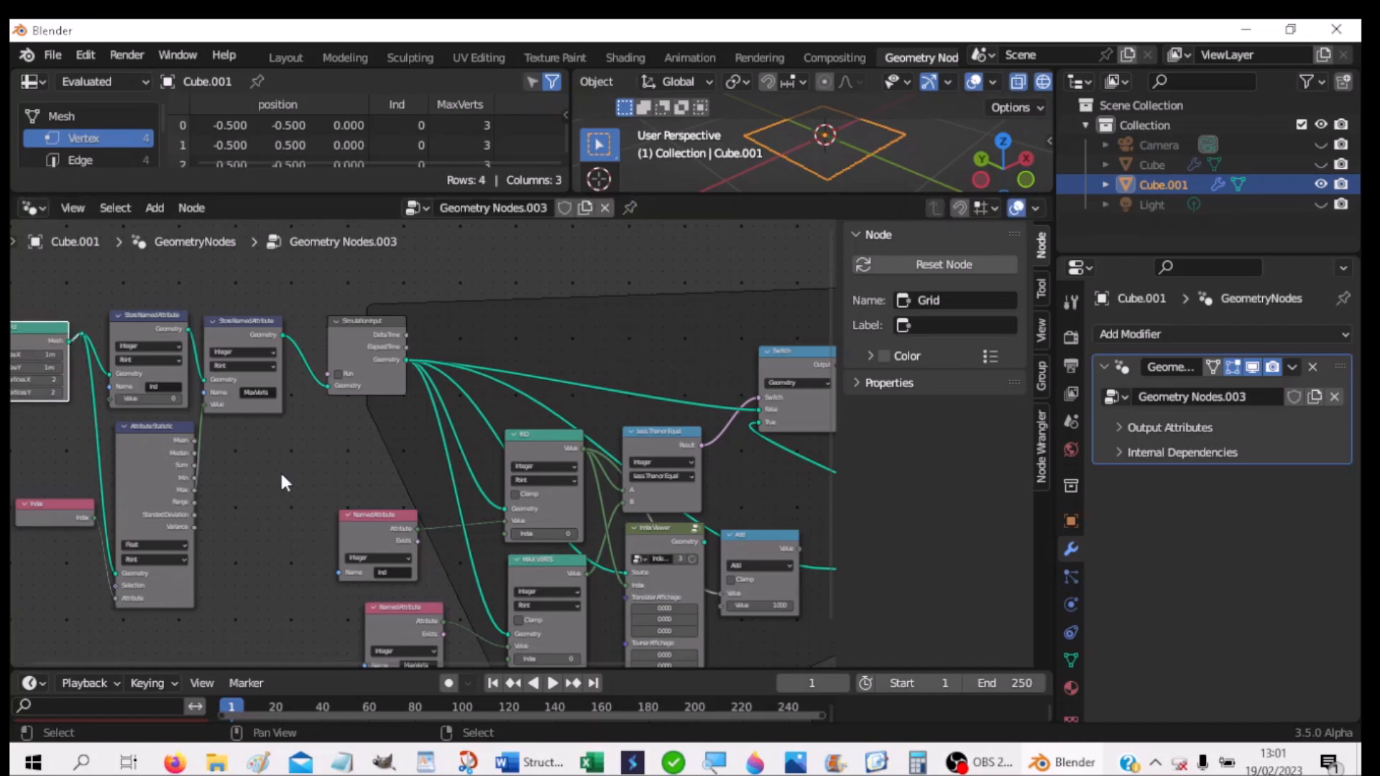
{"action": "middle_click_drag", "start_coordinate": [304, 476], "coordinate": [191, 477]}
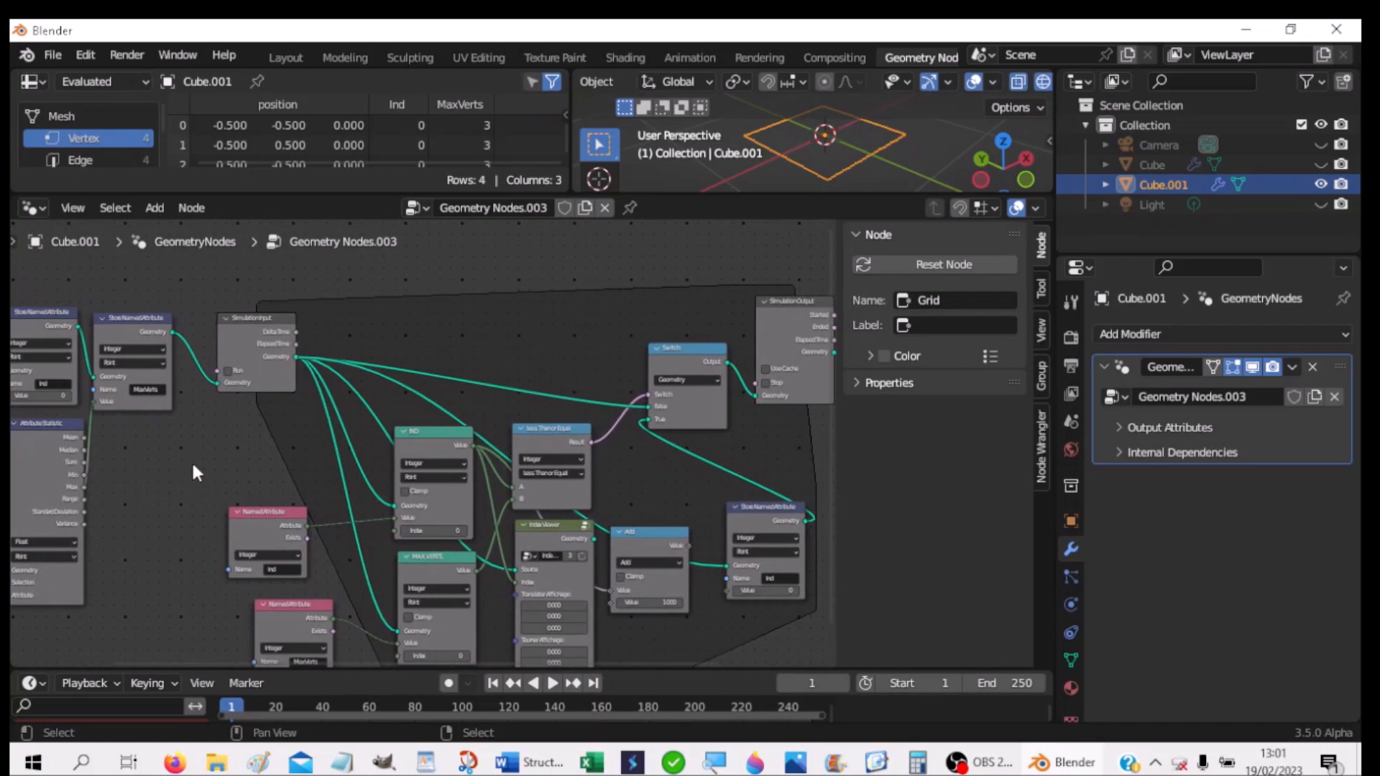
{"action": "middle_click_drag", "start_coordinate": [647, 515], "coordinate": [567, 501]}
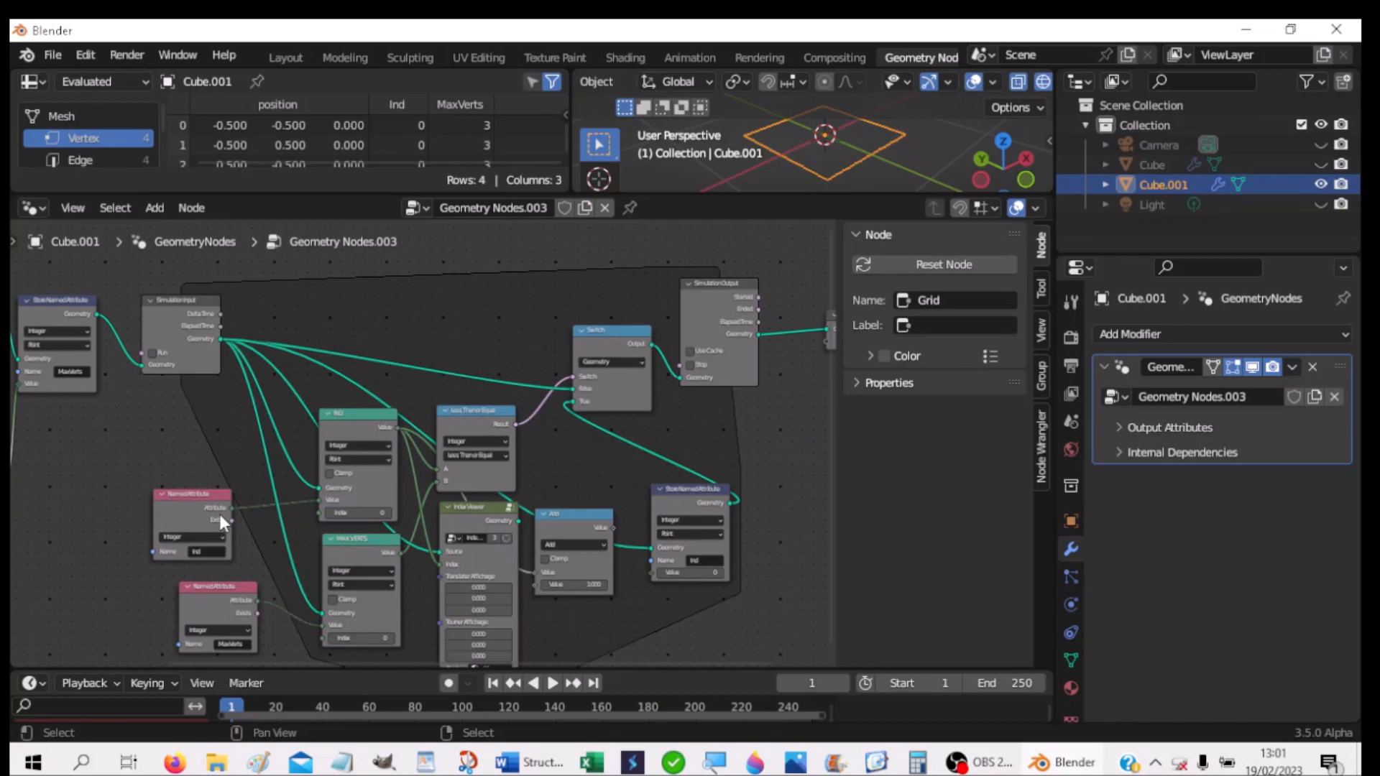
Step: Collapse the IND and MAX VERTS nodes and stack them close to their Named Attribute nodes
{"action": "left_click", "coordinate": [335, 413]}
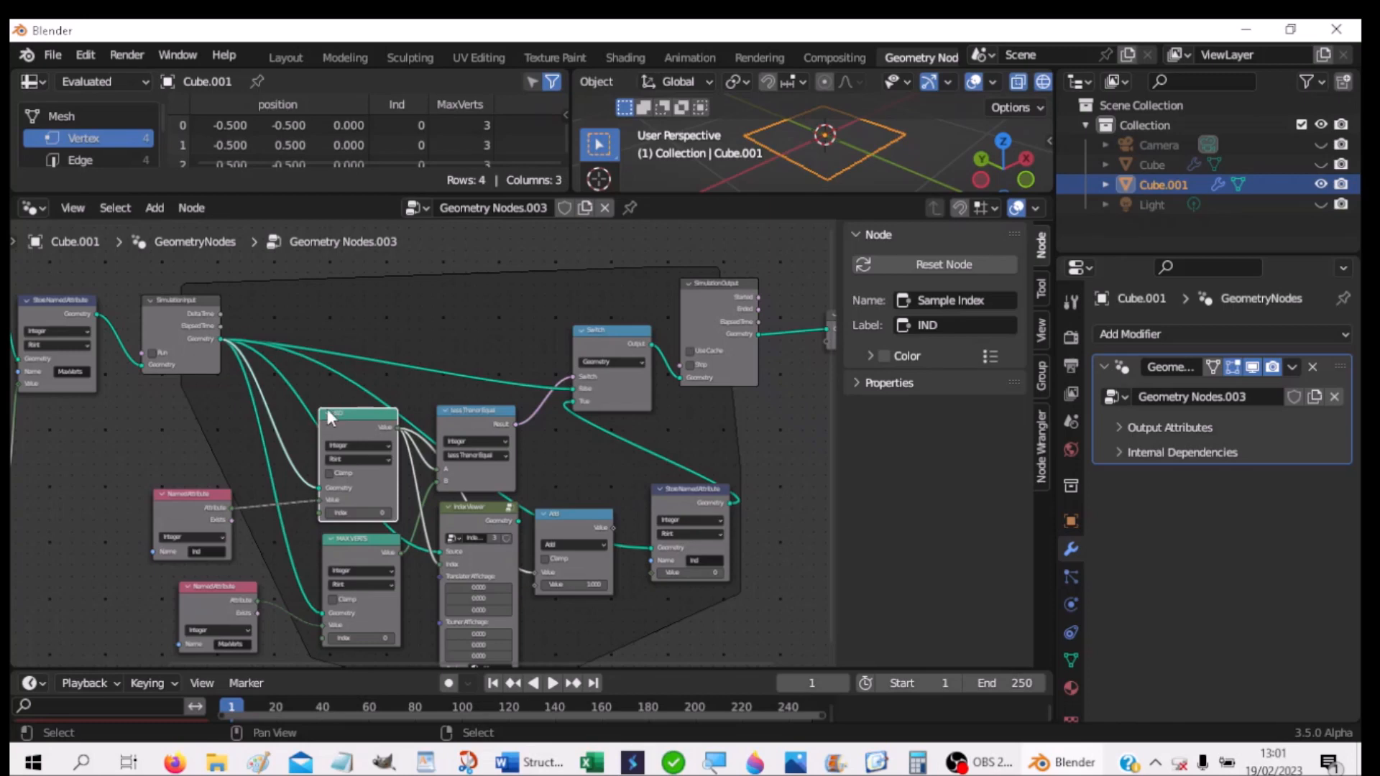
{"action": "left_click", "coordinate": [327, 412]}
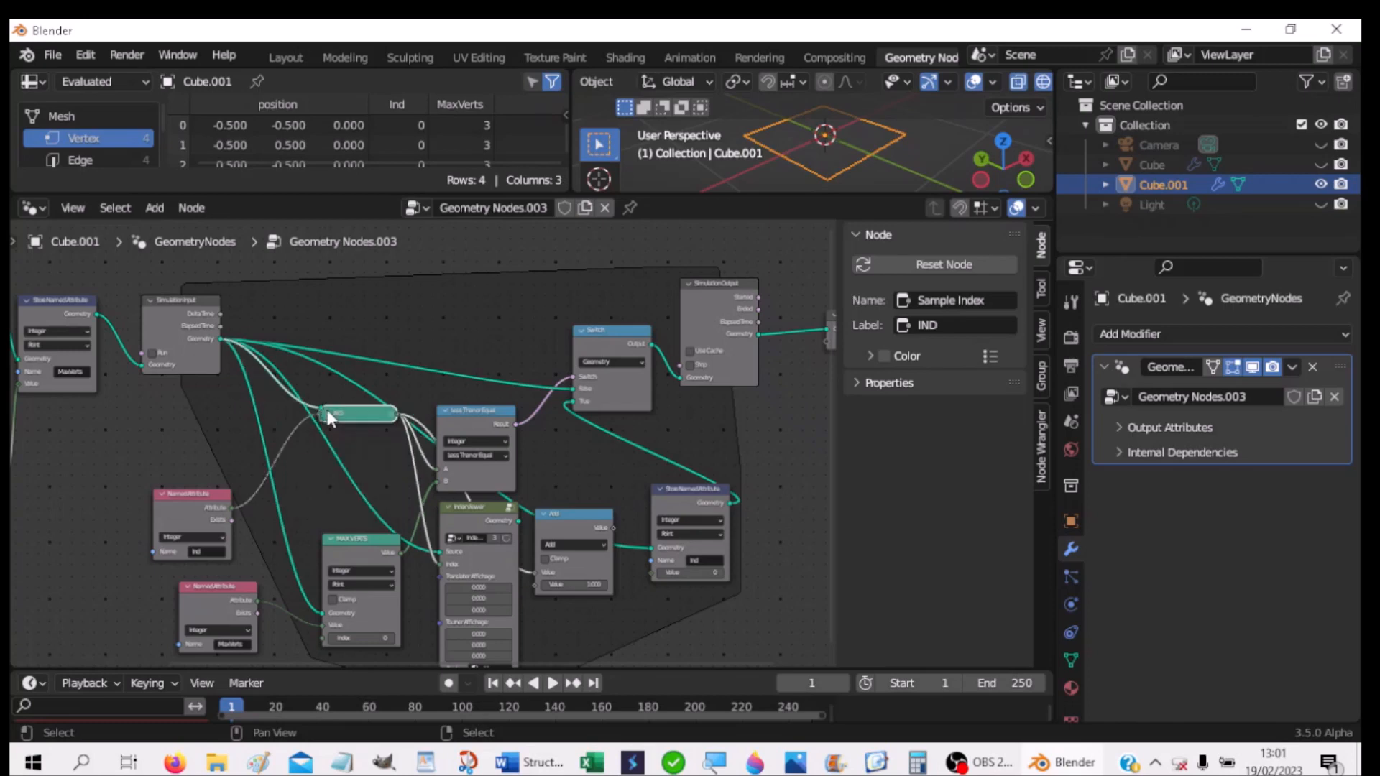
{"action": "left_click", "coordinate": [333, 537]}
{"action": "left_click_drag", "start_coordinate": [355, 543], "coordinate": [323, 530]}
{"action": "left_click_drag", "start_coordinate": [365, 404], "coordinate": [307, 476]}
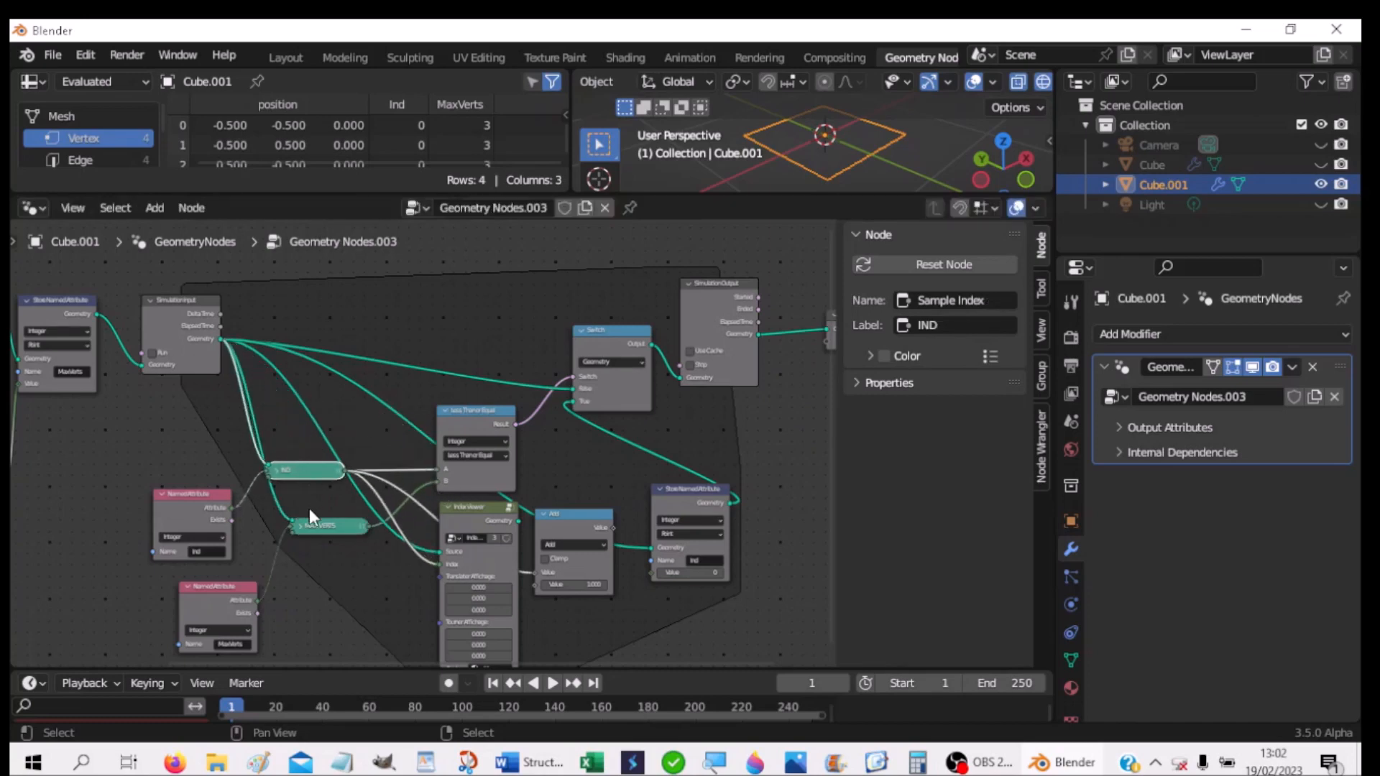
{"action": "left_click_drag", "start_coordinate": [314, 529], "coordinate": [287, 526]}
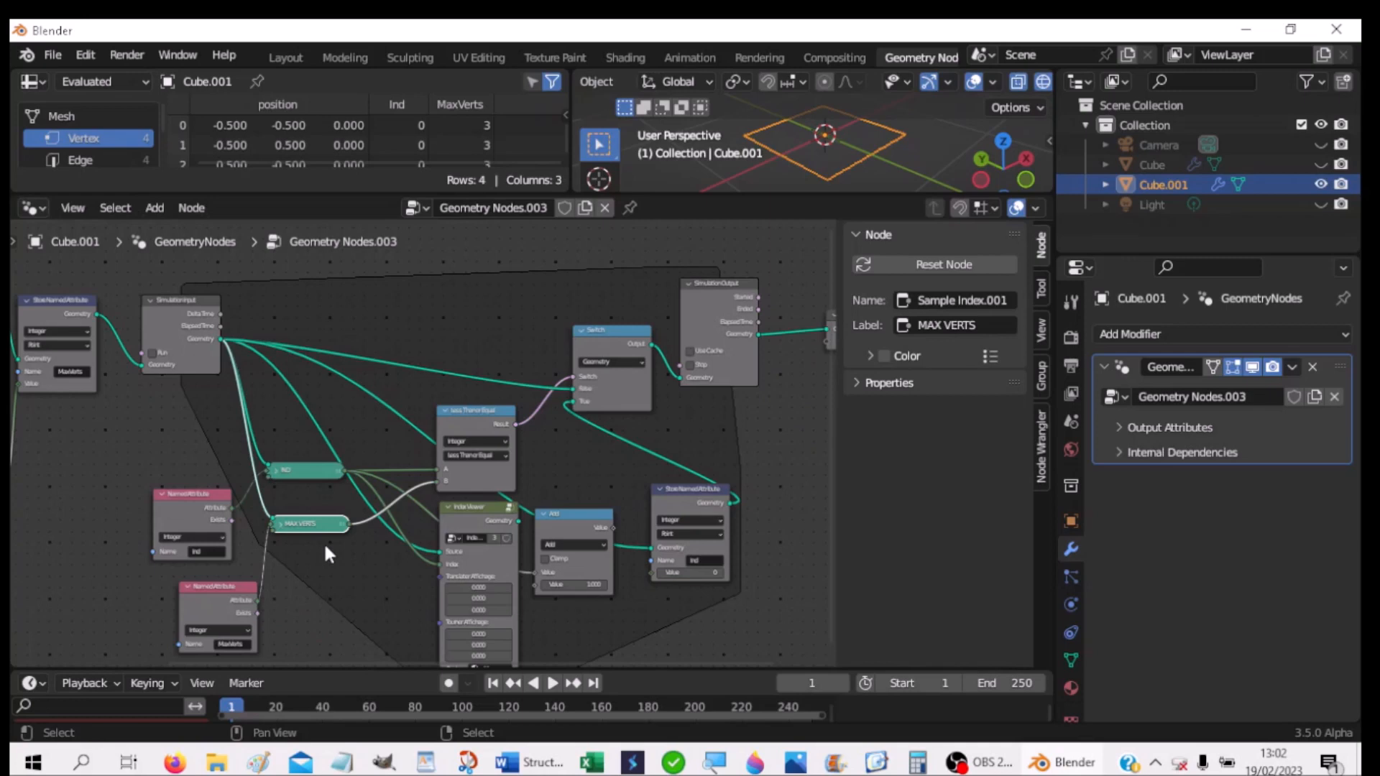
Step: Move the Switch node up against the Simulation Output and raise the Compare node slightly
{"action": "left_click_drag", "start_coordinate": [608, 339], "coordinate": [624, 312]}
{"action": "left_click", "coordinate": [460, 416]}
{"action": "left_click_drag", "start_coordinate": [462, 417], "coordinate": [473, 388]}
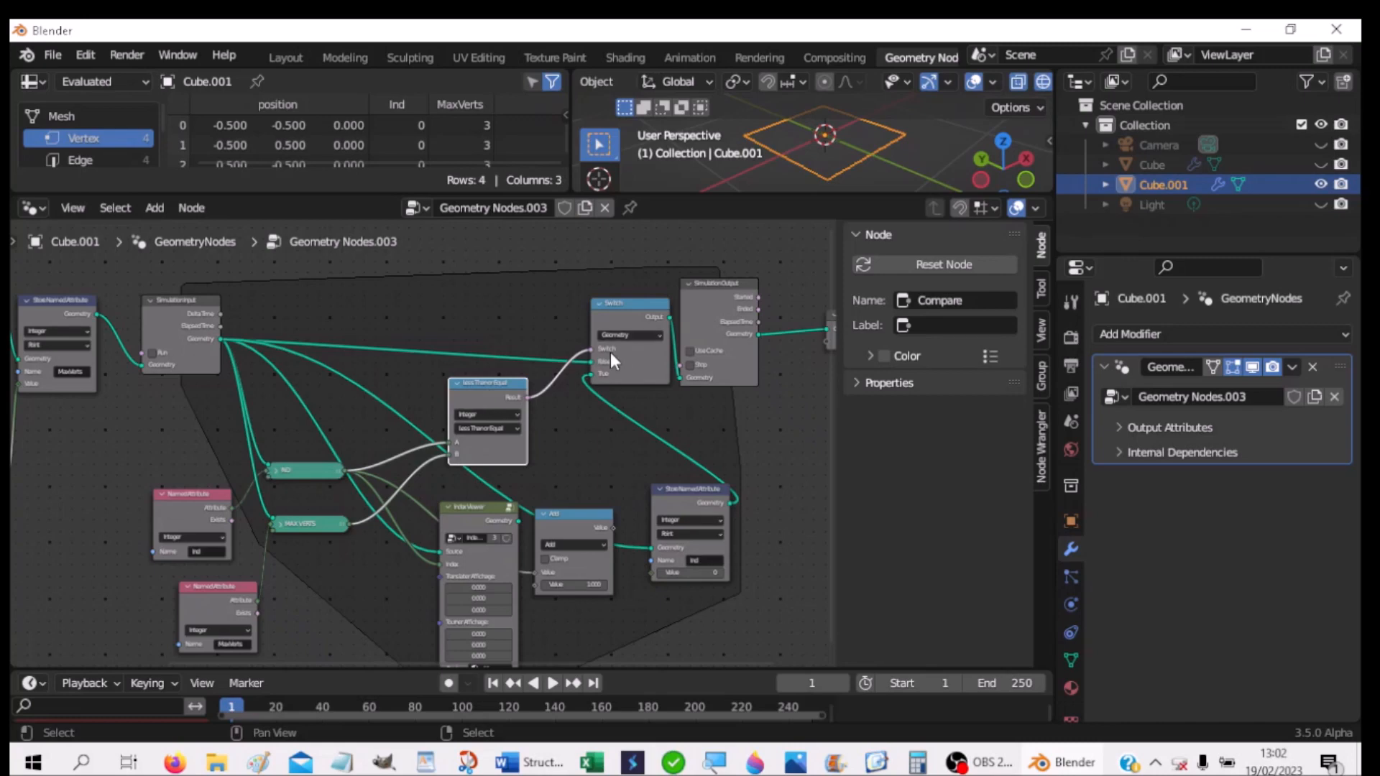
Step: Move the Index Viewer, Add and Store Named Attribute nodes into a row above the Compare and Switch nodes
{"action": "mouse_move", "coordinate": [604, 356]}
{"action": "left_click_drag", "start_coordinate": [470, 519], "coordinate": [389, 295]}
{"action": "middle_click_drag", "start_coordinate": [511, 373], "coordinate": [497, 286]}
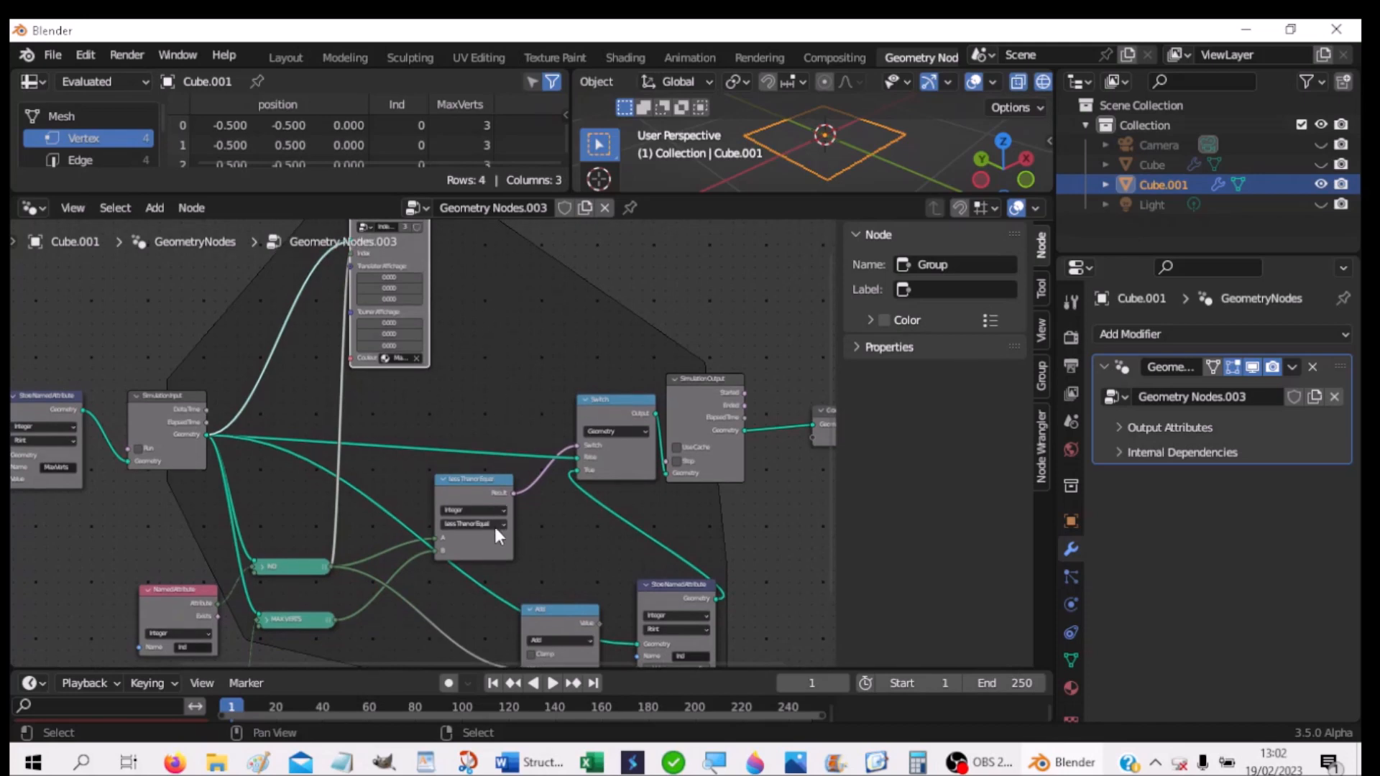
{"action": "left_click_drag", "start_coordinate": [554, 610], "coordinate": [502, 284]}
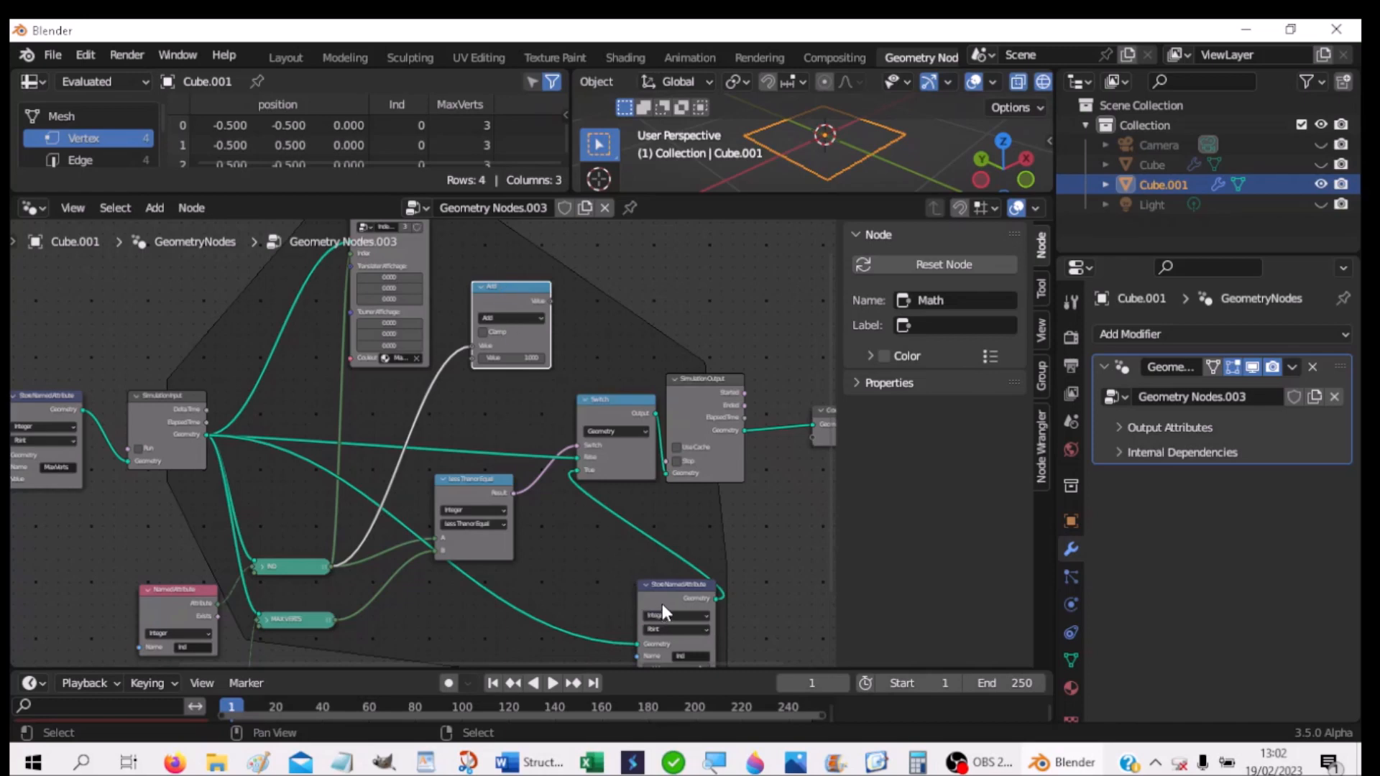
{"action": "left_click_drag", "start_coordinate": [664, 595], "coordinate": [643, 294]}
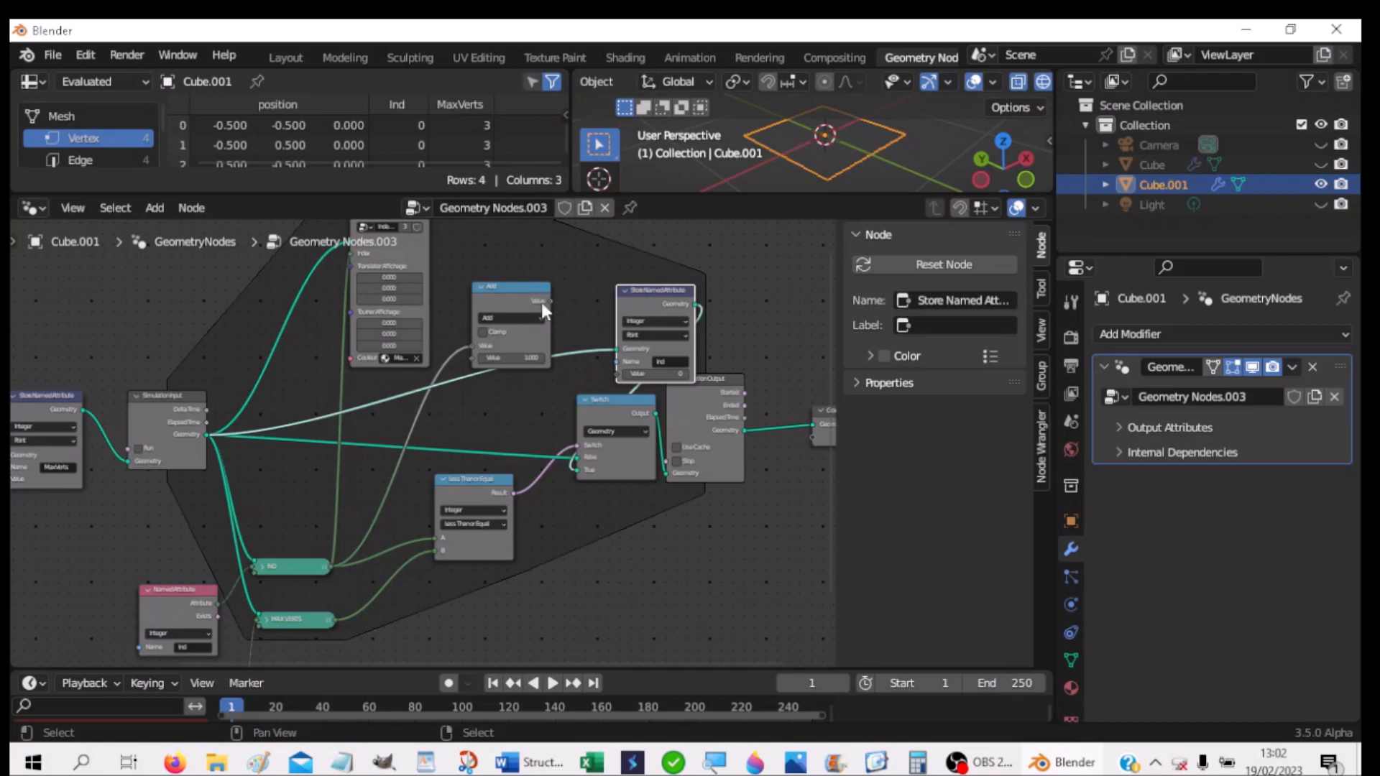
Step: Rearrange the Index Viewer, Add and Store Named Attribute nodes, and link the Add result to the Ind attribute's Value input
{"action": "left_click_drag", "start_coordinate": [399, 253], "coordinate": [343, 272]}
{"action": "left_click_drag", "start_coordinate": [508, 292], "coordinate": [486, 280]}
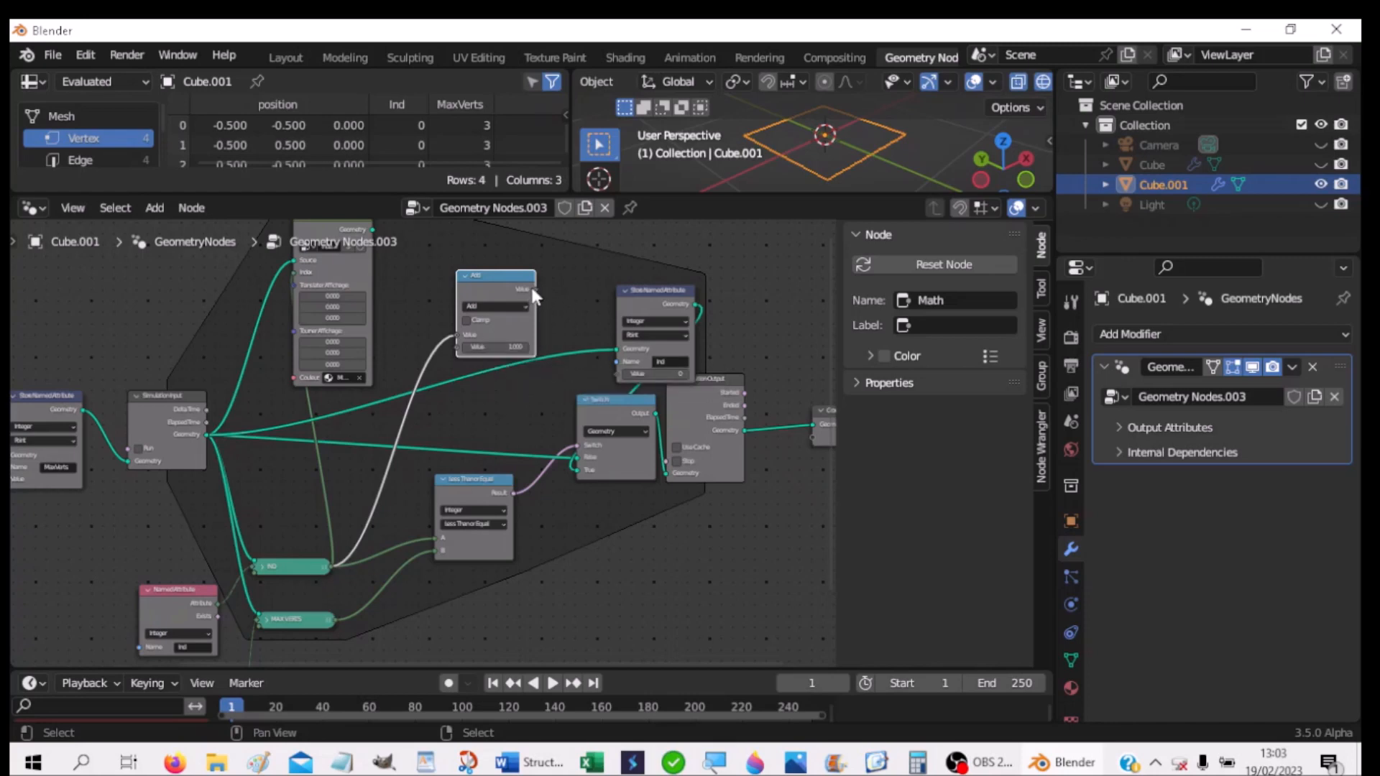
{"action": "left_click_drag", "start_coordinate": [645, 292], "coordinate": [623, 273]}
{"action": "left_click_drag", "start_coordinate": [535, 289], "coordinate": [560, 327]}
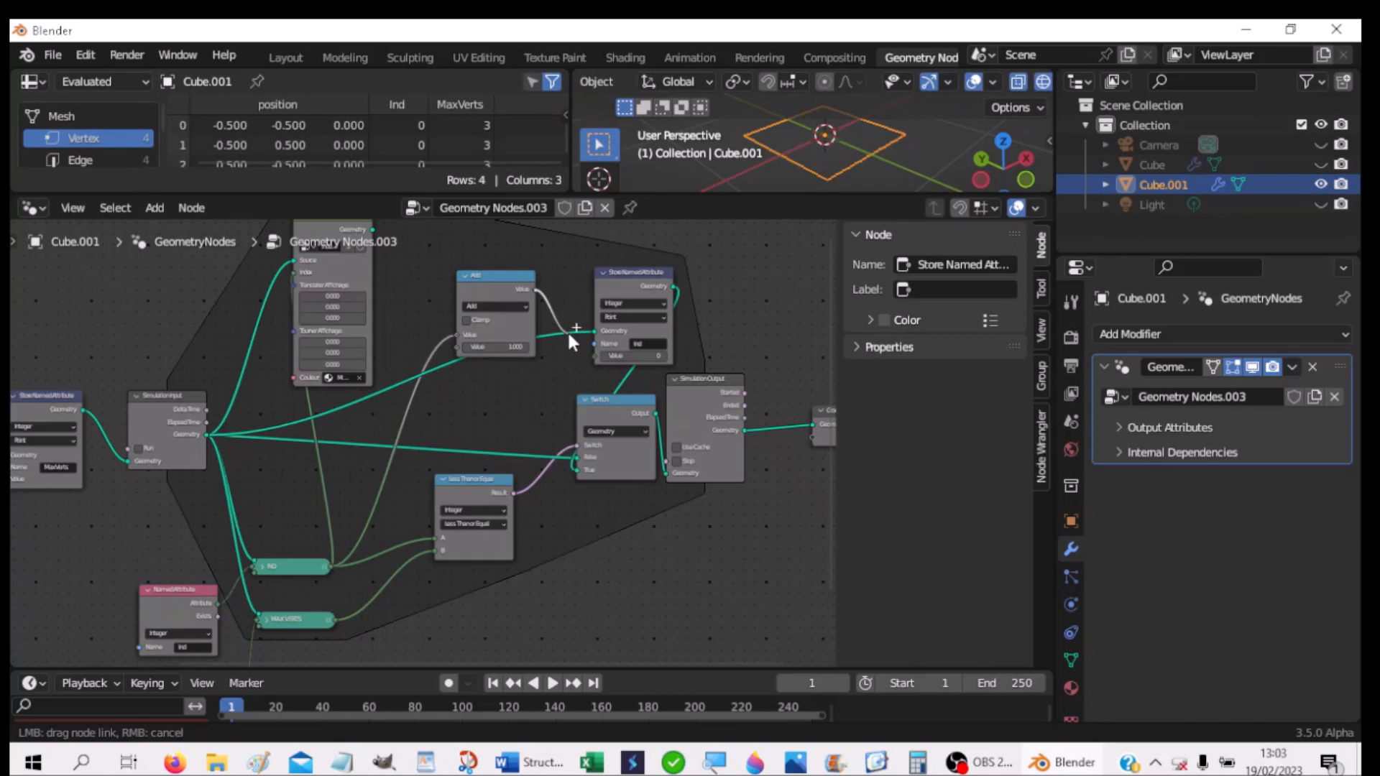
{"action": "left_click_drag", "start_coordinate": [569, 334], "coordinate": [598, 355]}
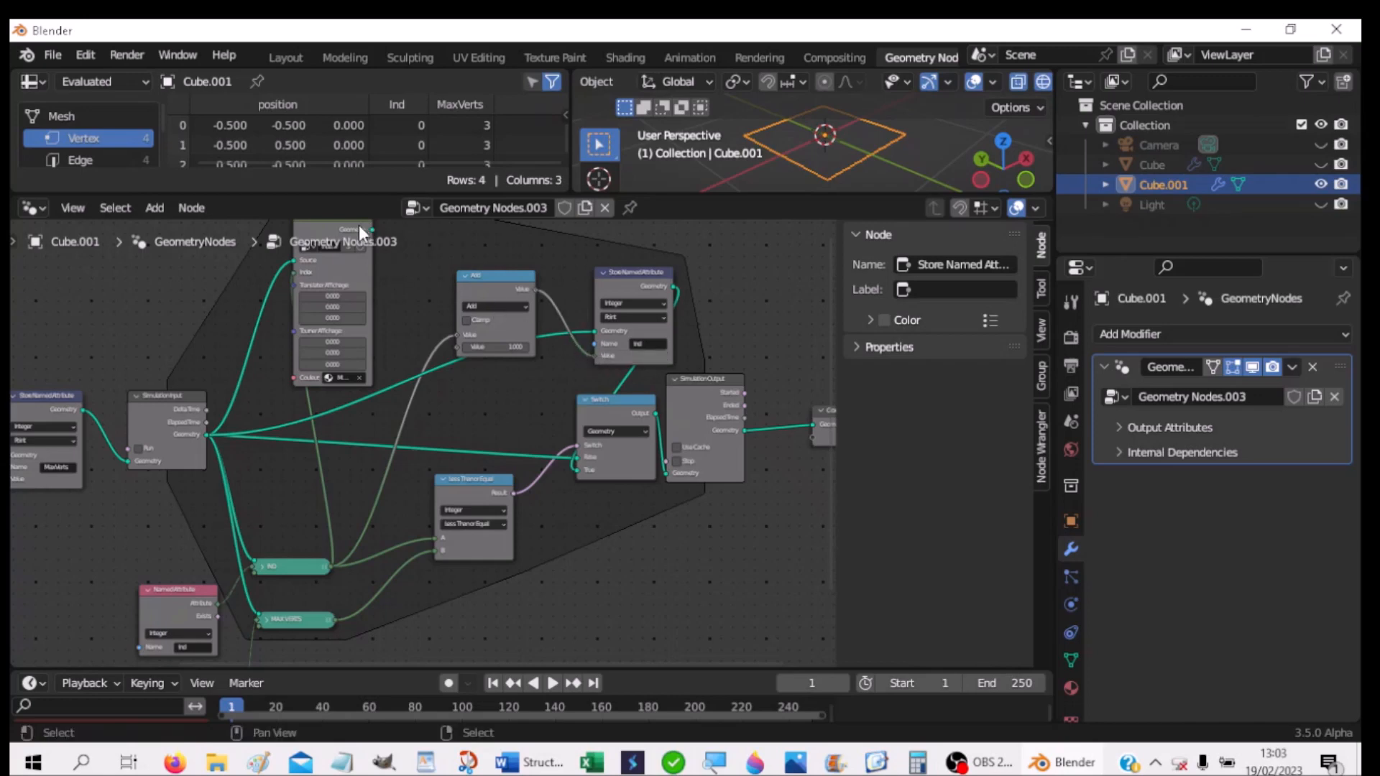
Step: Lower the Index Viewer node slightly and connect its Geometry output to the Geometry input of the Ind Store Named Attribute node
{"action": "left_click_drag", "start_coordinate": [341, 228], "coordinate": [340, 251]}
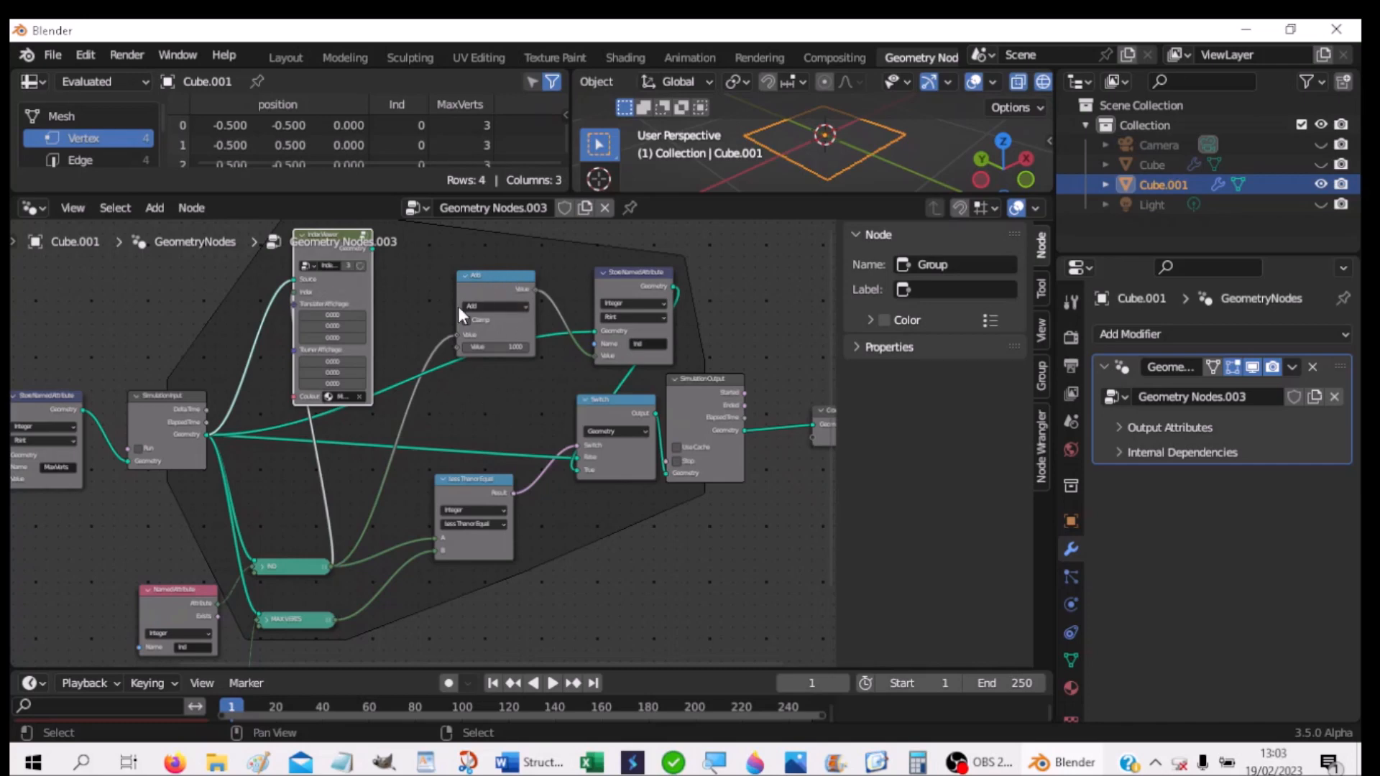
{"action": "left_click_drag", "start_coordinate": [325, 240], "coordinate": [334, 267]}
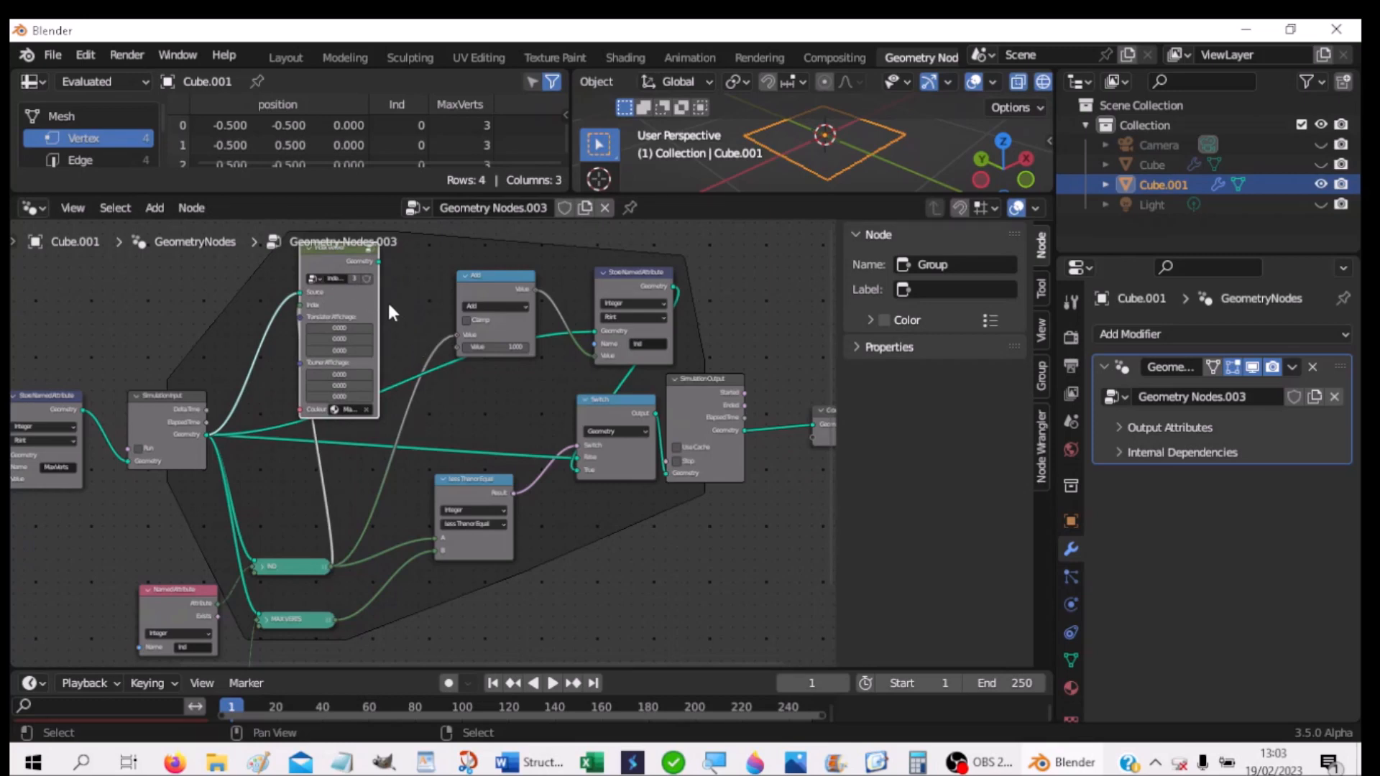
{"action": "left_click_drag", "start_coordinate": [378, 257], "coordinate": [590, 330]}
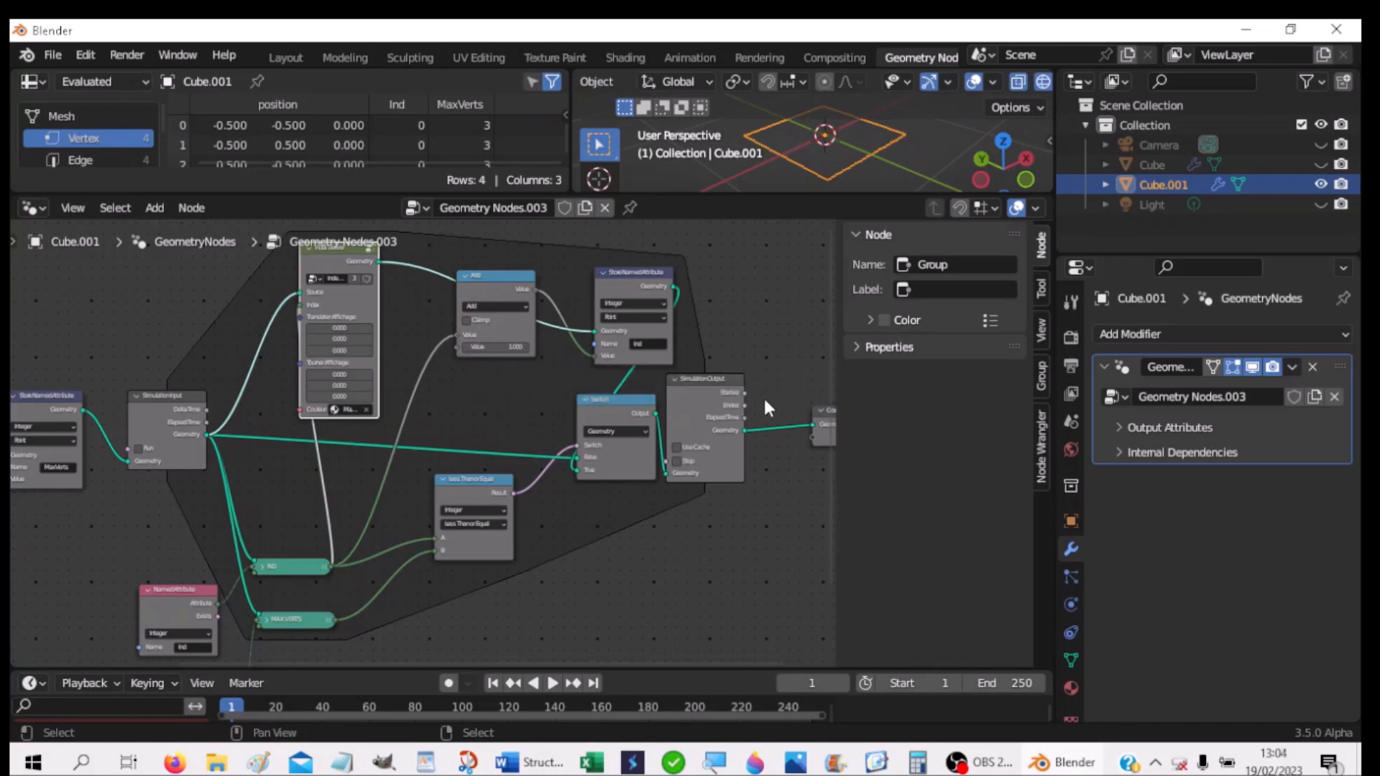
Step: Space the Store Named Attribute, Switch and Simulation Output nodes apart, and raise the Compare, IND and MAX VERTS nodes
{"action": "left_click_drag", "start_coordinate": [651, 289], "coordinate": [609, 287]}
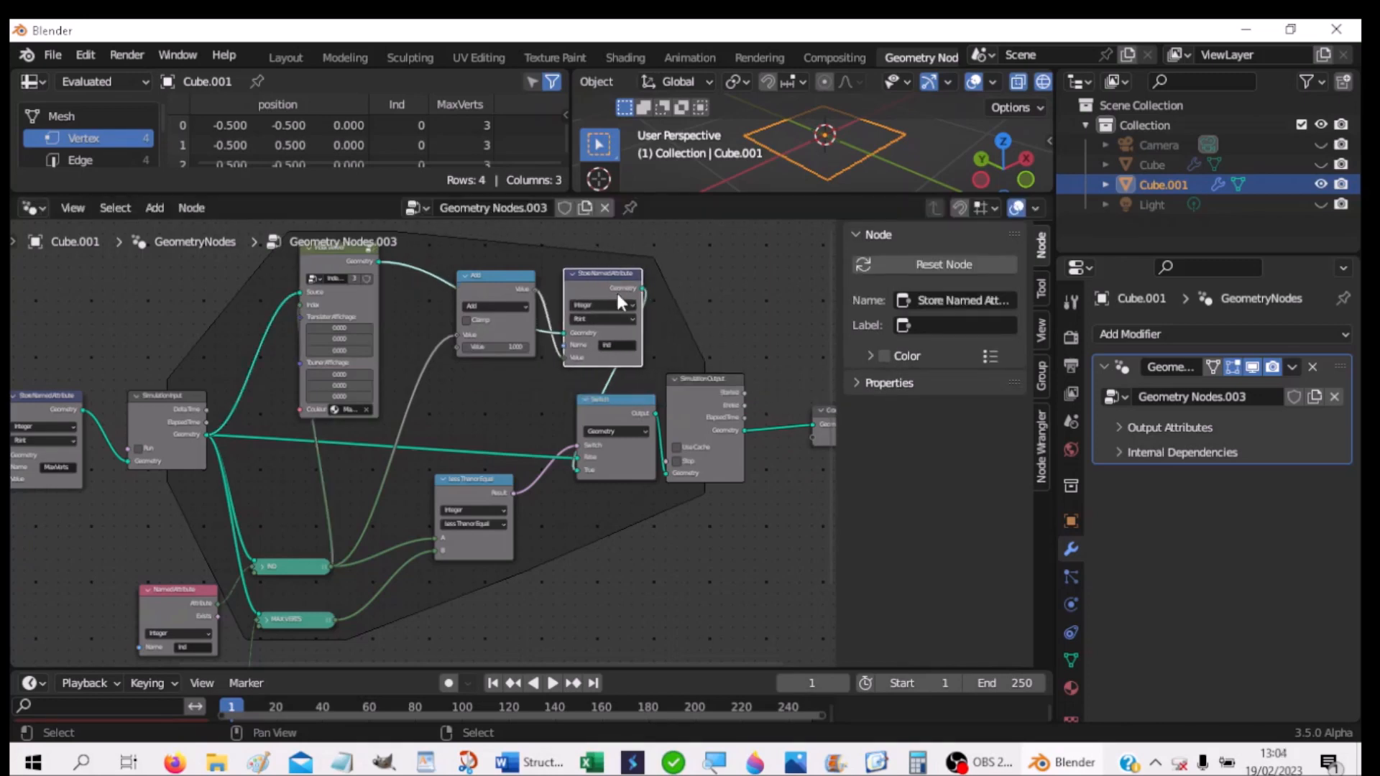
{"action": "left_click_drag", "start_coordinate": [726, 377], "coordinate": [836, 383]}
{"action": "left_click_drag", "start_coordinate": [580, 405], "coordinate": [780, 372]}
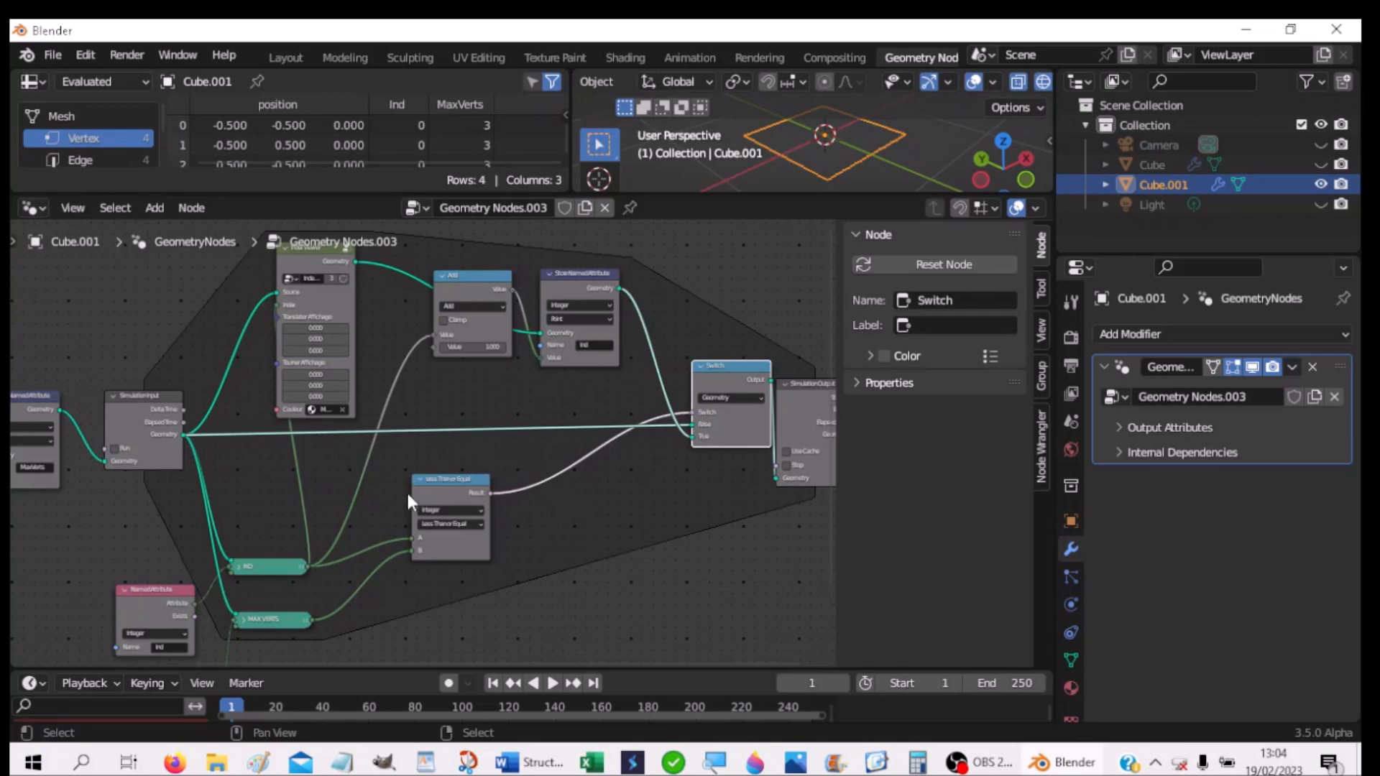
{"action": "left_click_drag", "start_coordinate": [453, 485], "coordinate": [452, 460]}
{"action": "left_click_drag", "start_coordinate": [280, 558], "coordinate": [282, 480]}
{"action": "left_click_drag", "start_coordinate": [286, 617], "coordinate": [292, 552]}
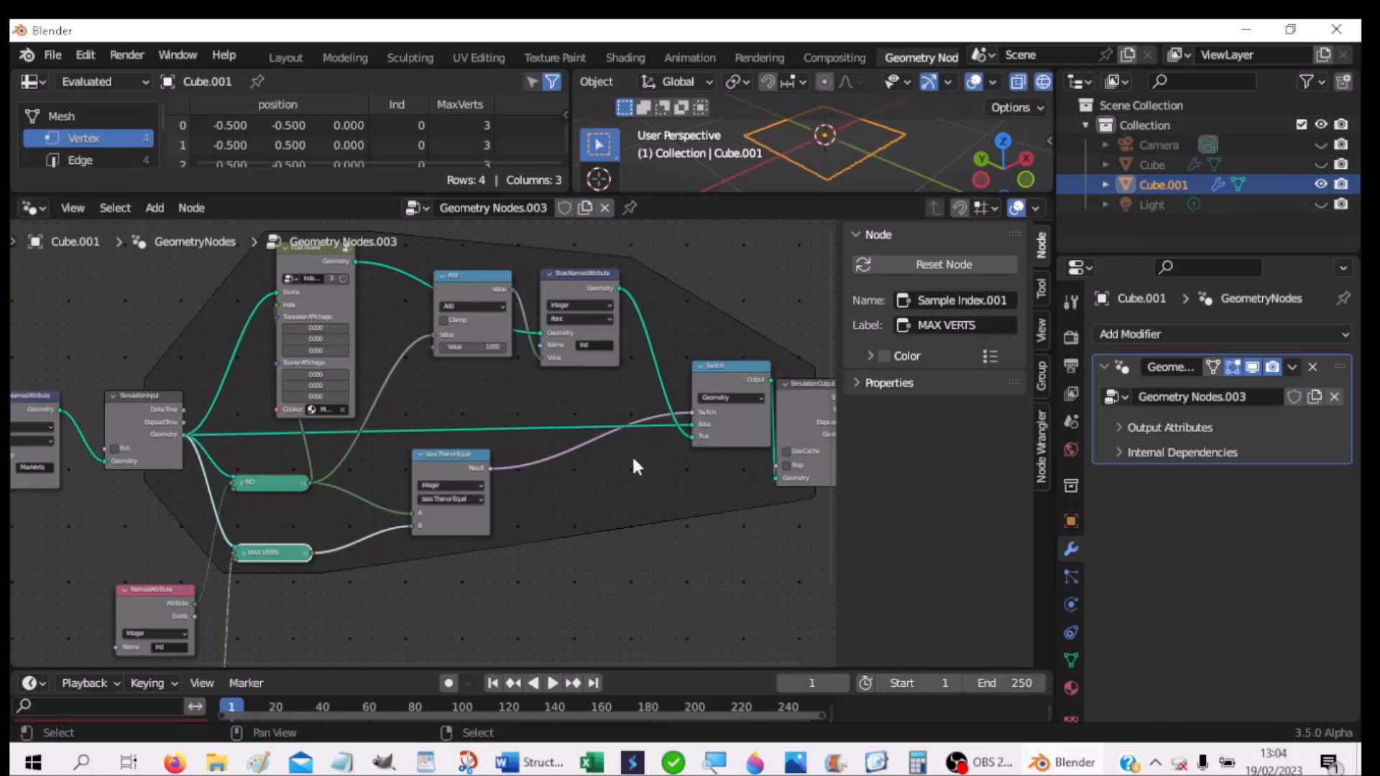
Step: Move the Simulation Output clear of the Switch node and place the Group Output farther along the chain
{"action": "middle_click_drag", "start_coordinate": [744, 489], "coordinate": [647, 517]}
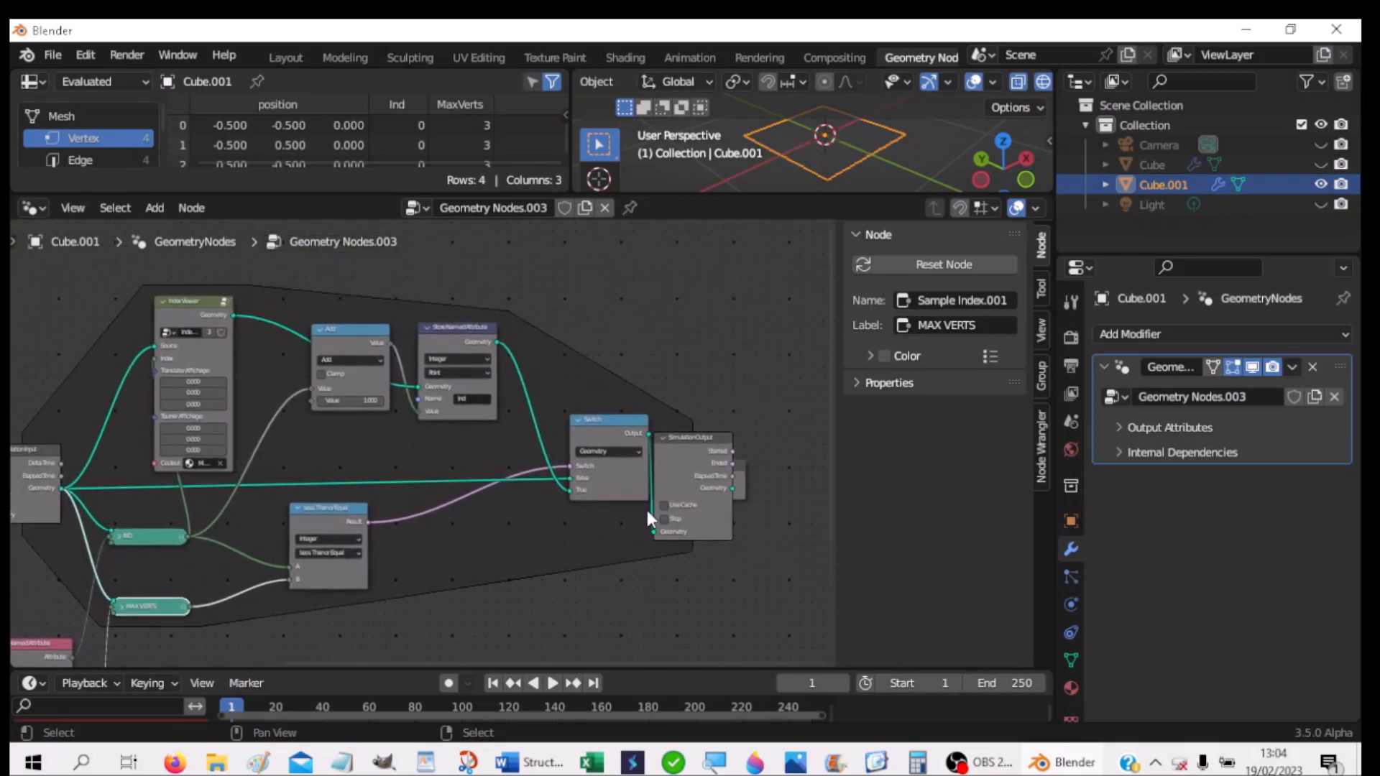
{"action": "left_click_drag", "start_coordinate": [701, 436], "coordinate": [731, 432]}
{"action": "left_click_drag", "start_coordinate": [517, 477], "coordinate": [748, 500]}
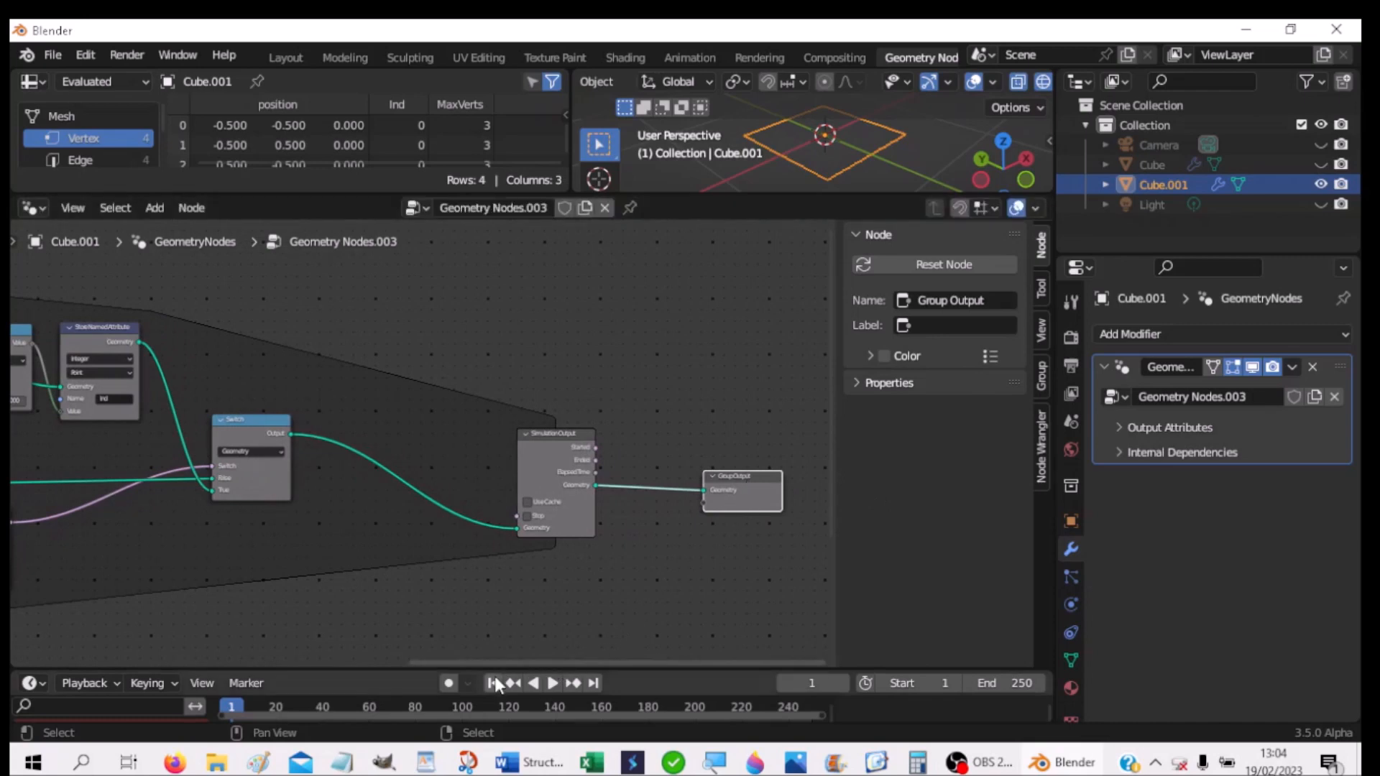
Step: Play the simulation, enlarge the 3D viewport and spreadsheet area, and examine the index numbers on the grid's vertices before stopping playback
{"action": "left_click", "coordinate": [553, 683]}
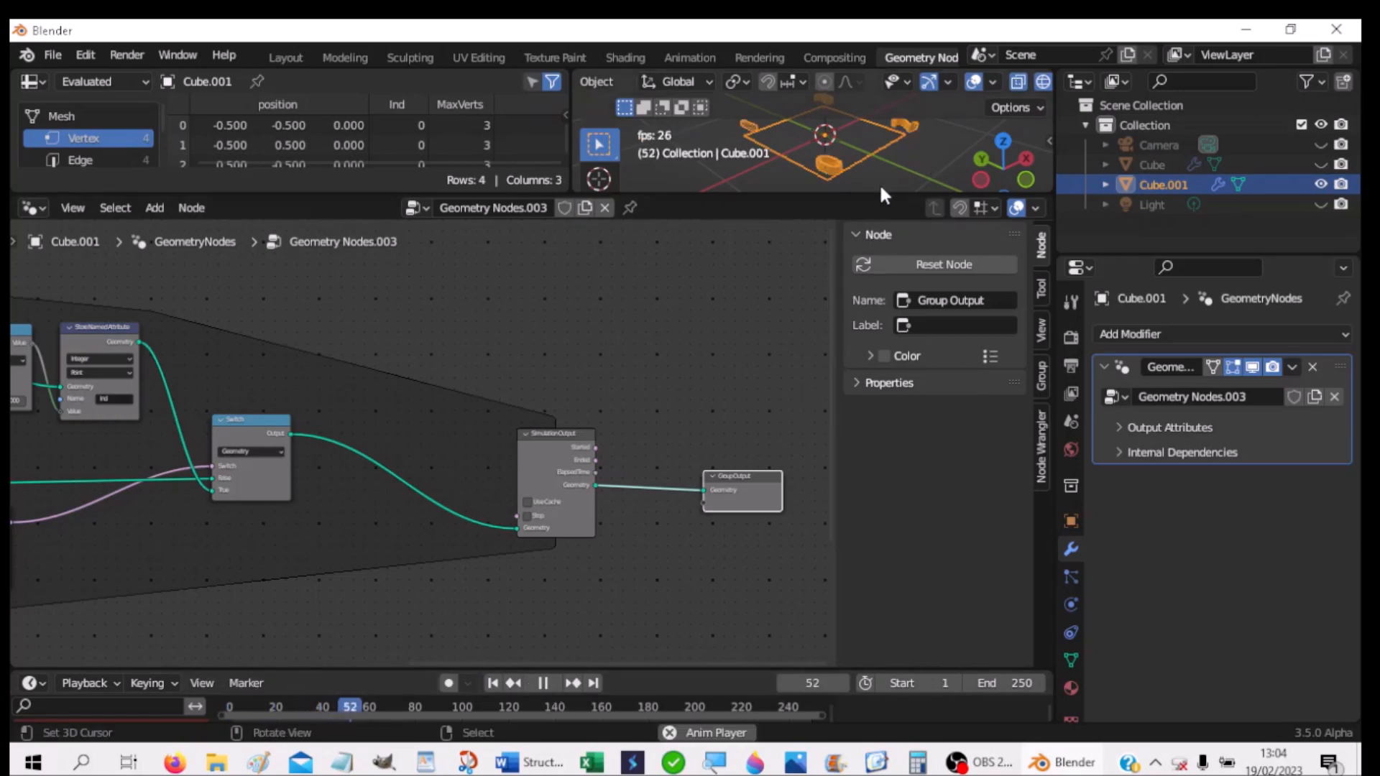
{"action": "left_click_drag", "start_coordinate": [882, 193], "coordinate": [881, 281]}
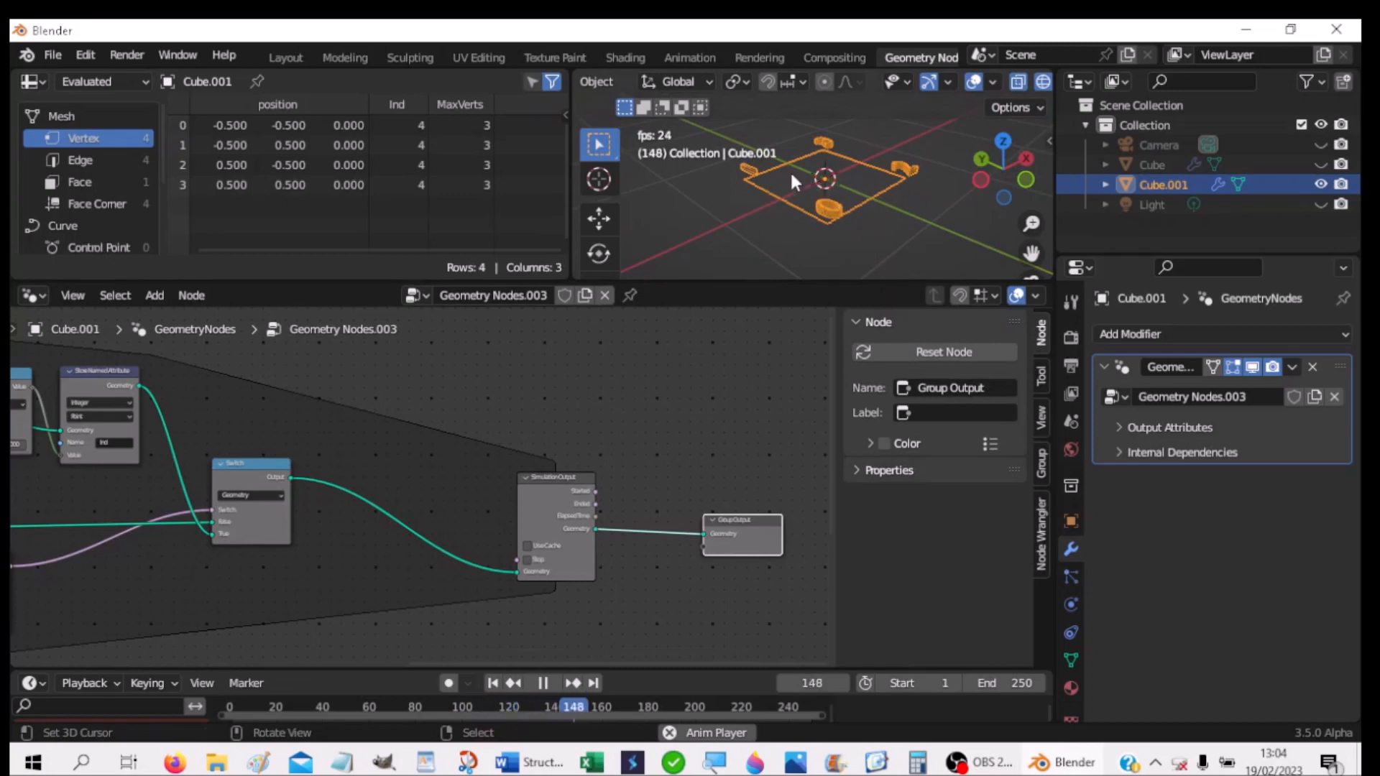
{"action": "middle_click_drag", "start_coordinate": [829, 249], "coordinate": [770, 283]}
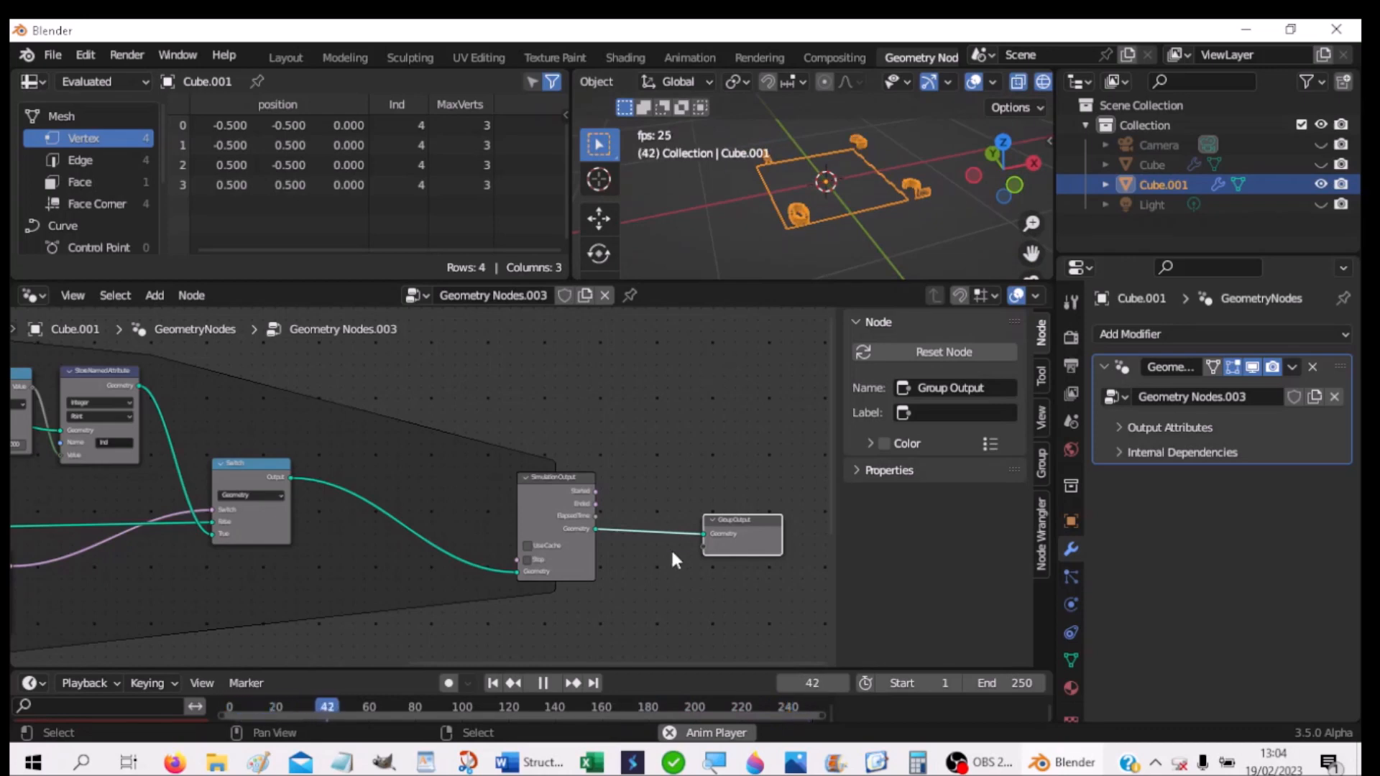
{"action": "left_click", "coordinate": [542, 682]}
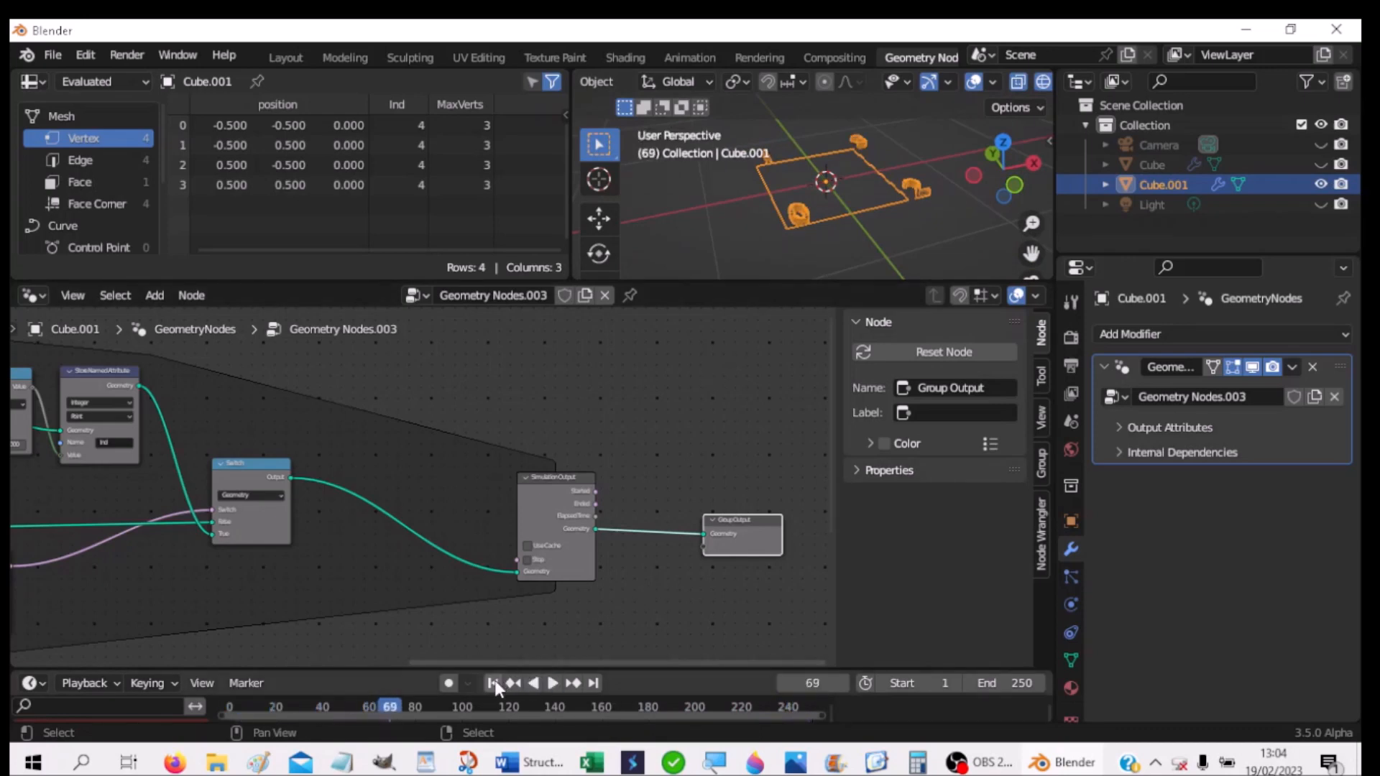
Step: Replay the simulation from the first frame to check the stored Ind values, and rewind it to frame 1
{"action": "left_click", "coordinate": [493, 682]}
{"action": "middle_click_drag", "start_coordinate": [381, 565], "coordinate": [1042, 567]}
{"action": "left_click", "coordinate": [554, 688]}
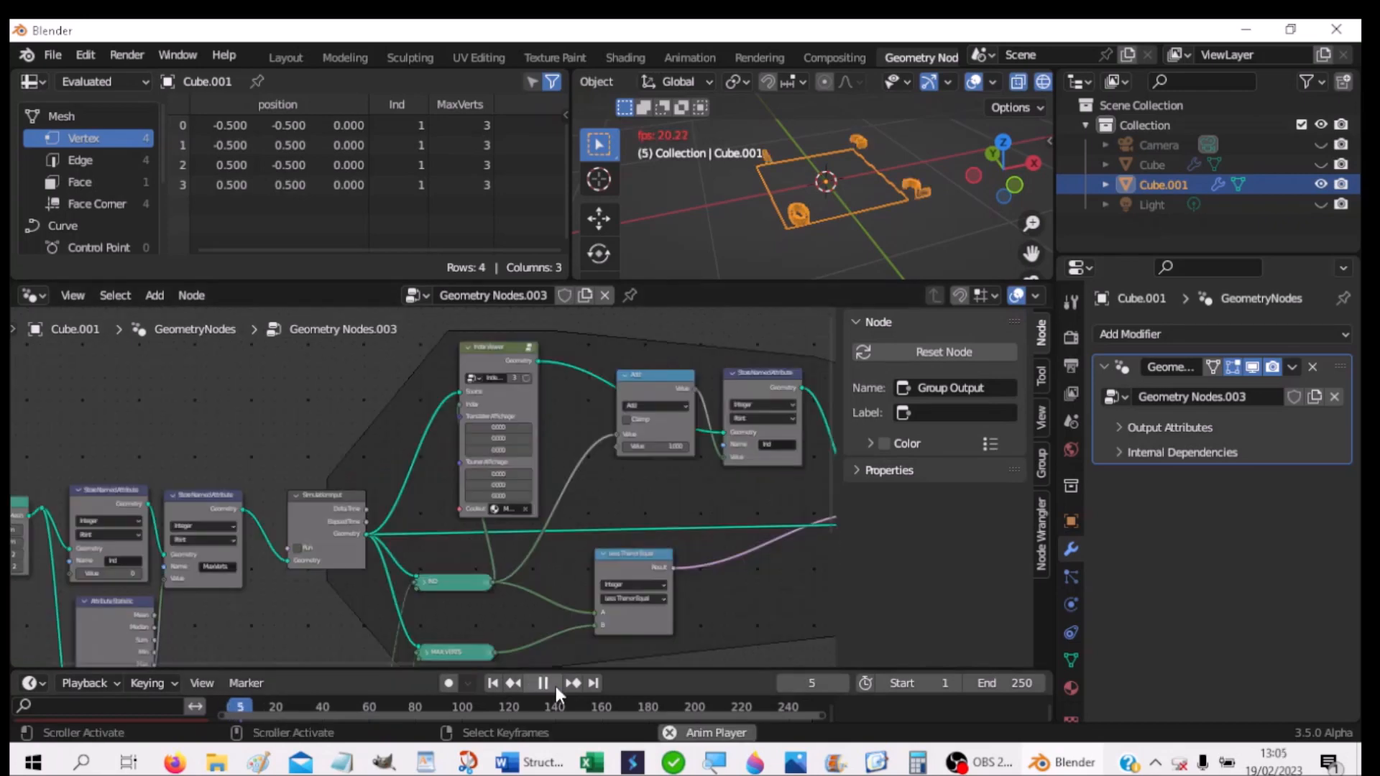
{"action": "left_click", "coordinate": [555, 687]}
{"action": "left_click", "coordinate": [492, 683]}
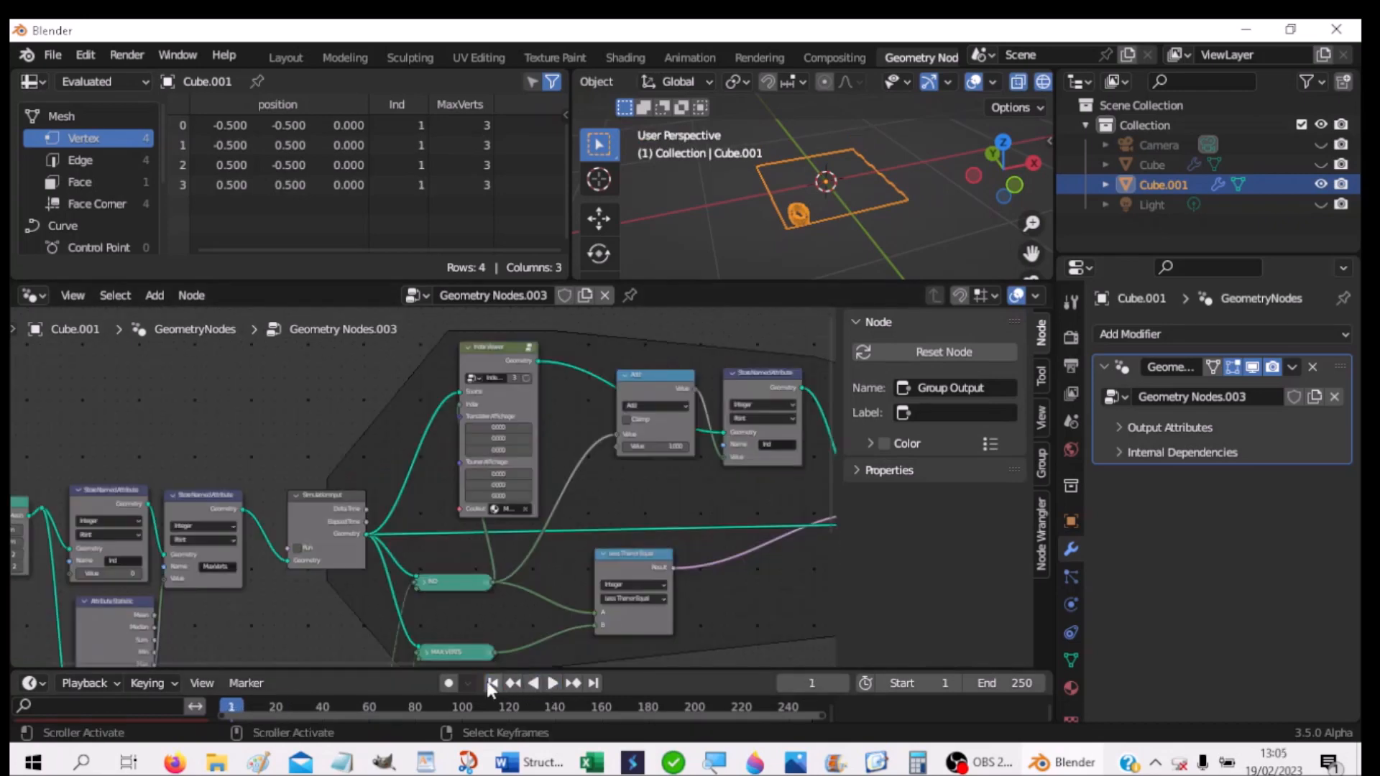
Step: Replace the Grid with a Cube mesh primitive node, connecting its Mesh output to the stored attribute chain
{"action": "middle_click_drag", "start_coordinate": [373, 582], "coordinate": [827, 552]}
{"action": "left_click_drag", "start_coordinate": [453, 474], "coordinate": [335, 427]}
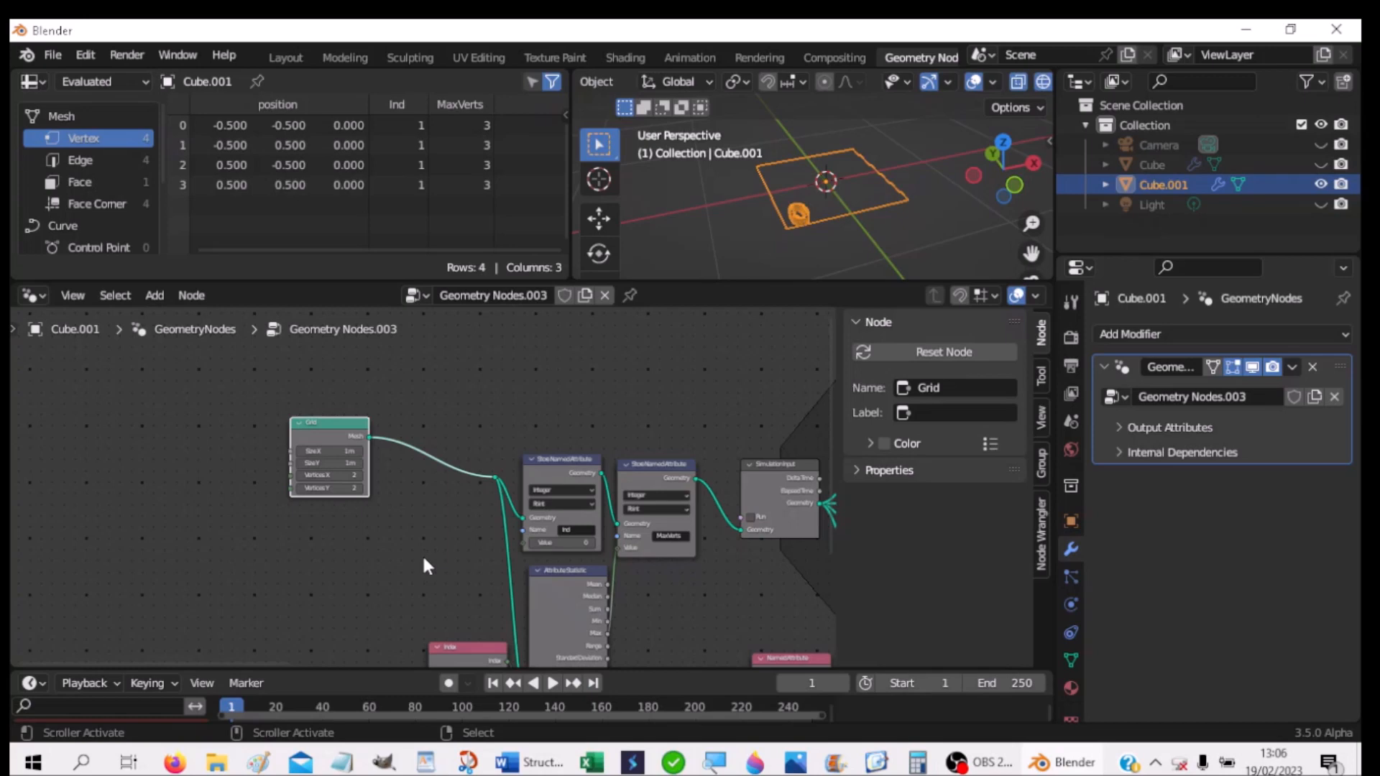
{"action": "key", "text": "shift+a"}
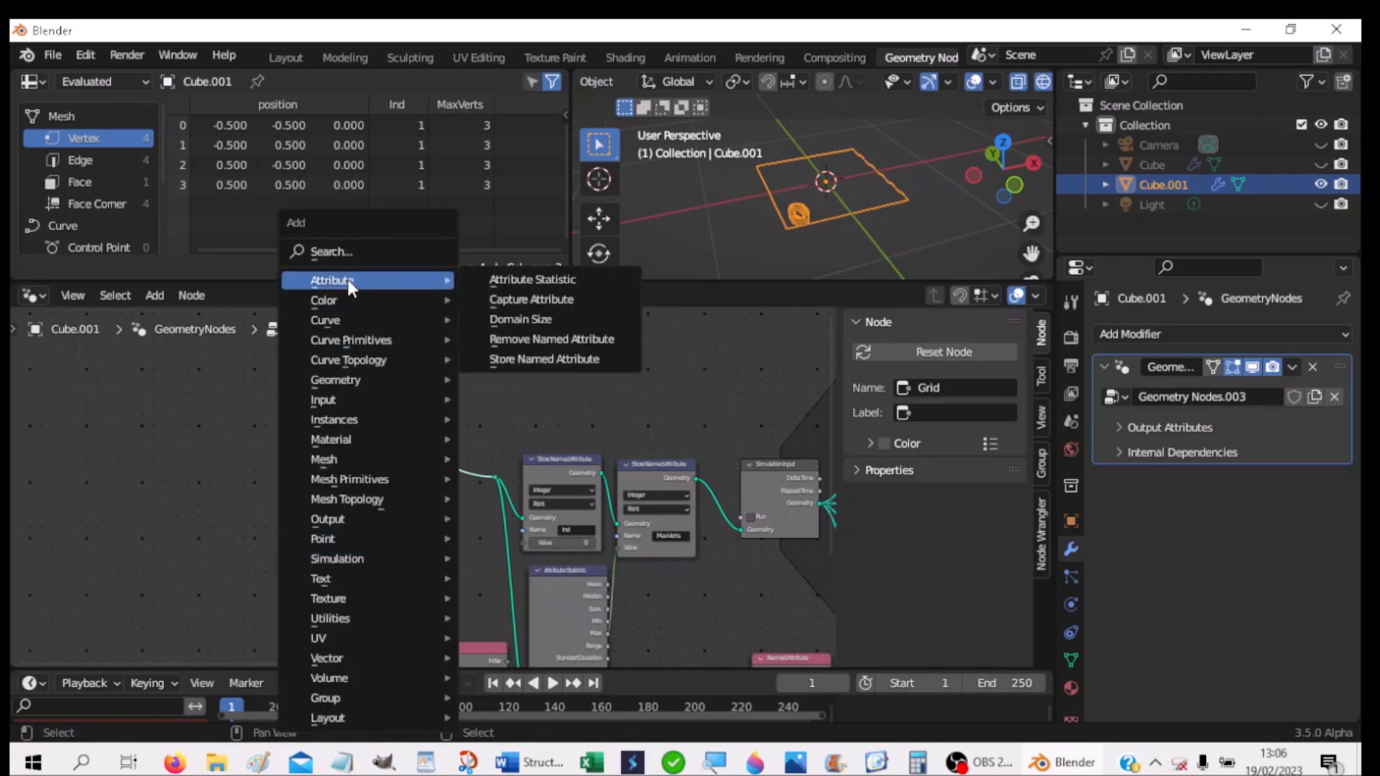
{"action": "mouse_move", "coordinate": [351, 481]}
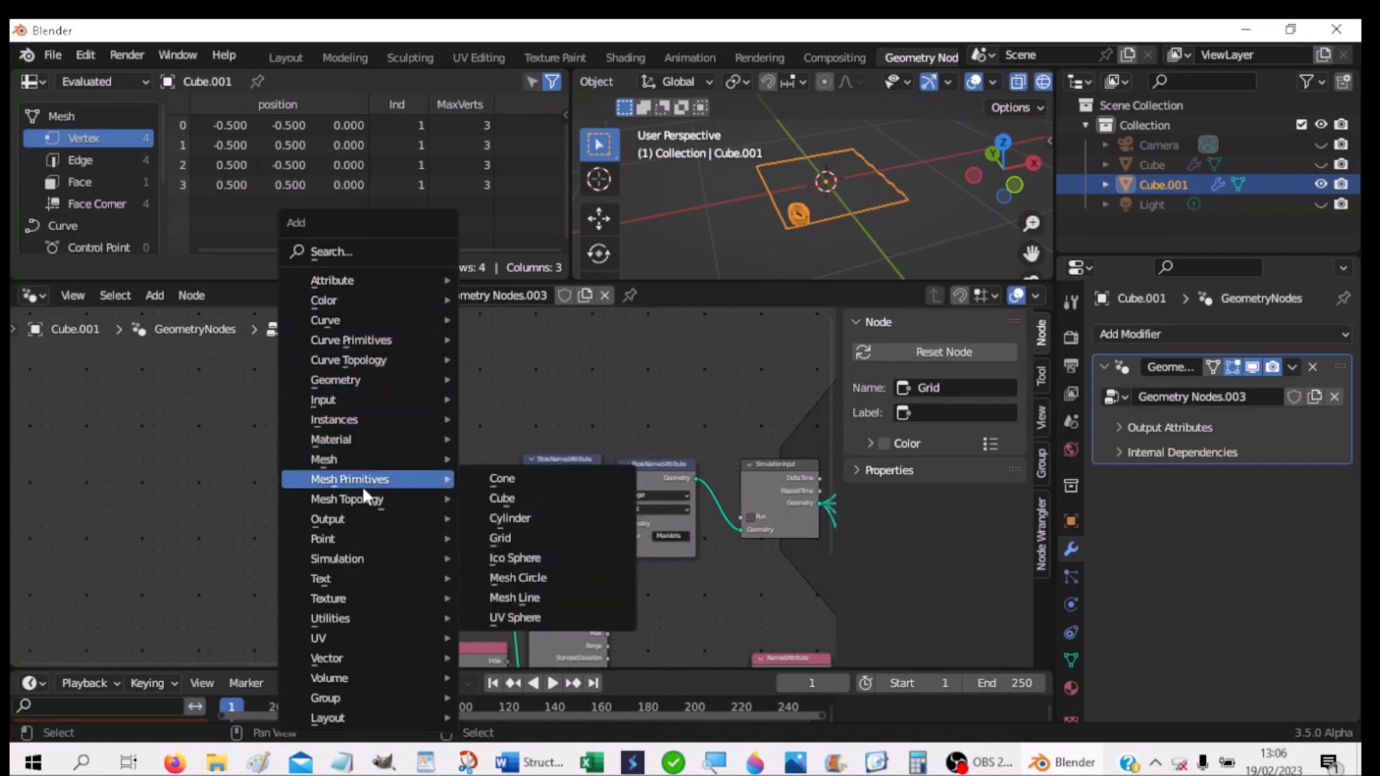
{"action": "left_click", "coordinate": [501, 498]}
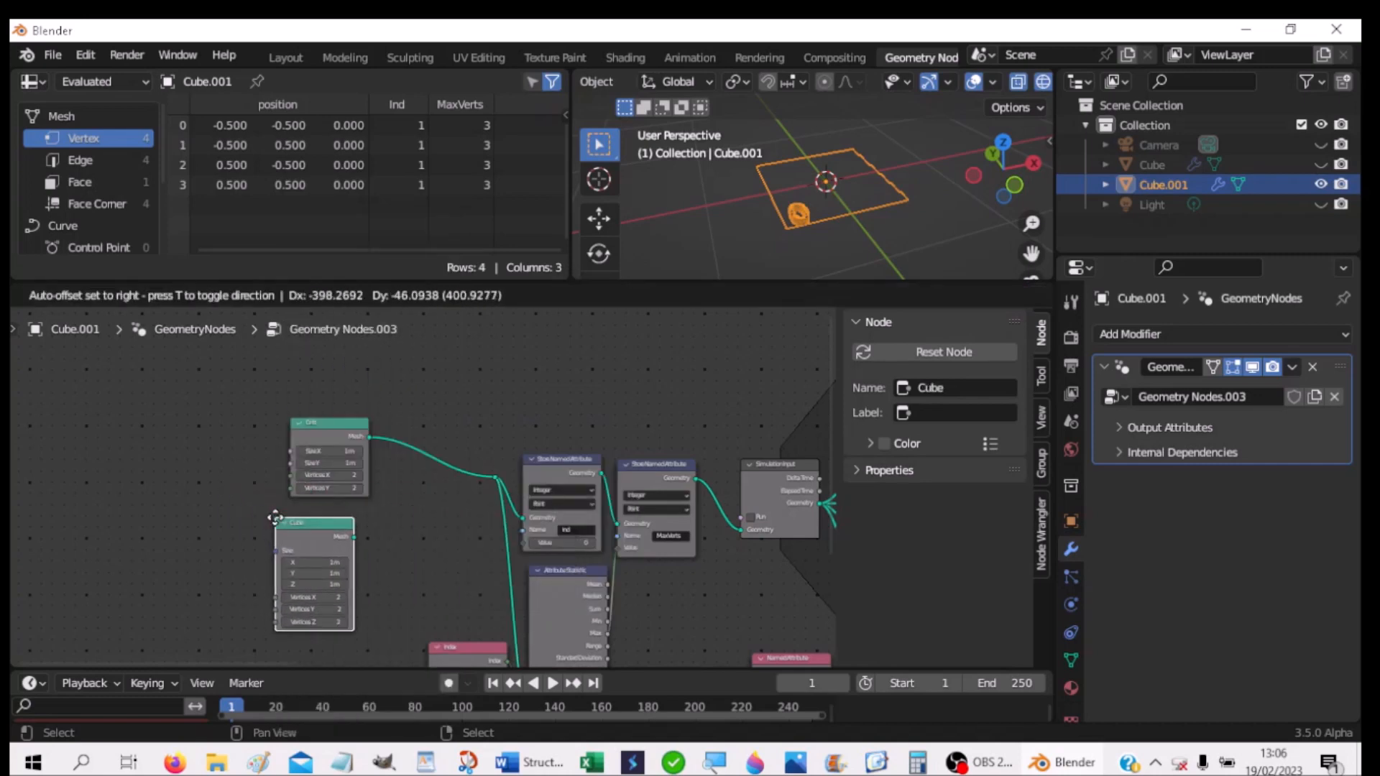
{"action": "left_click", "coordinate": [274, 516]}
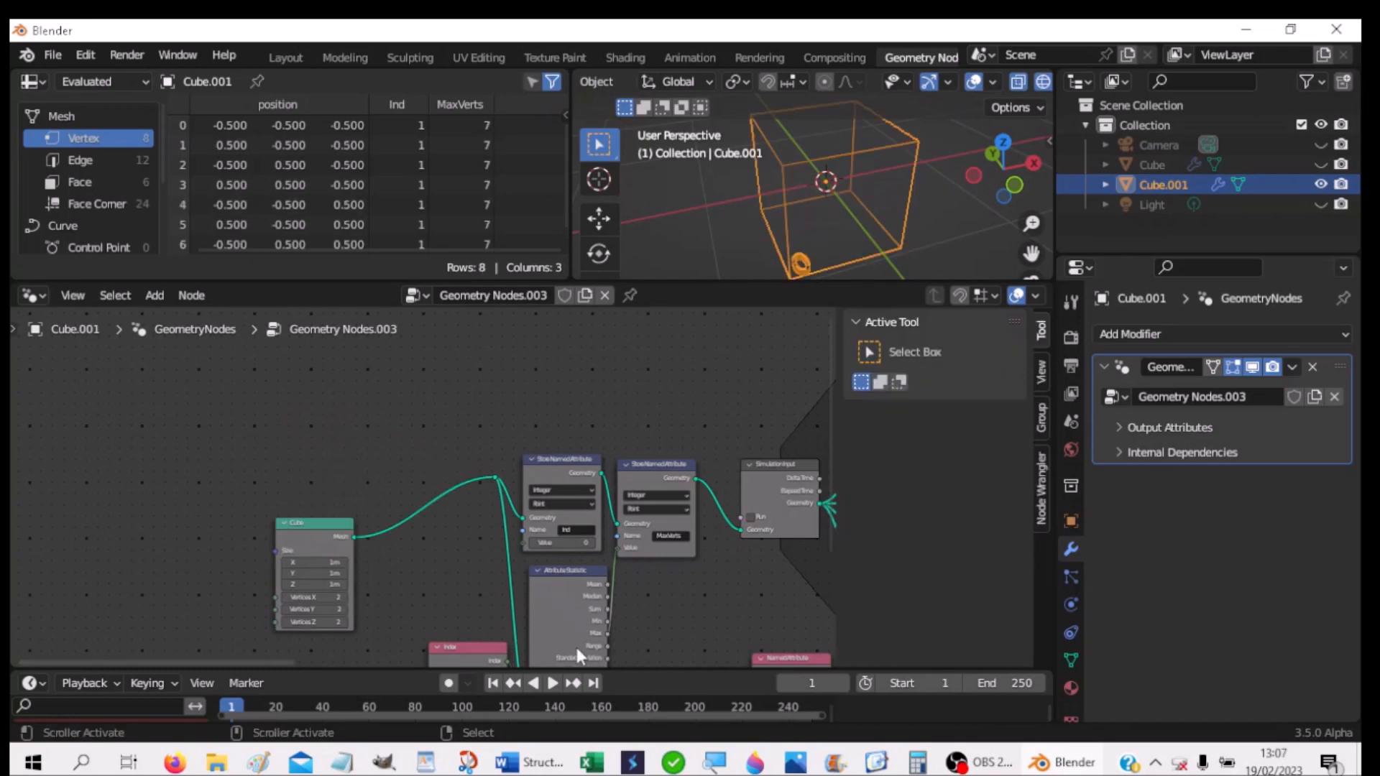
Step: Play the simulation on the cube and examine the numbers at its vertices from the front before stopping playback
{"action": "scroll", "coordinate": [772, 250], "scroll_direction": "down", "scroll_amount": 3}
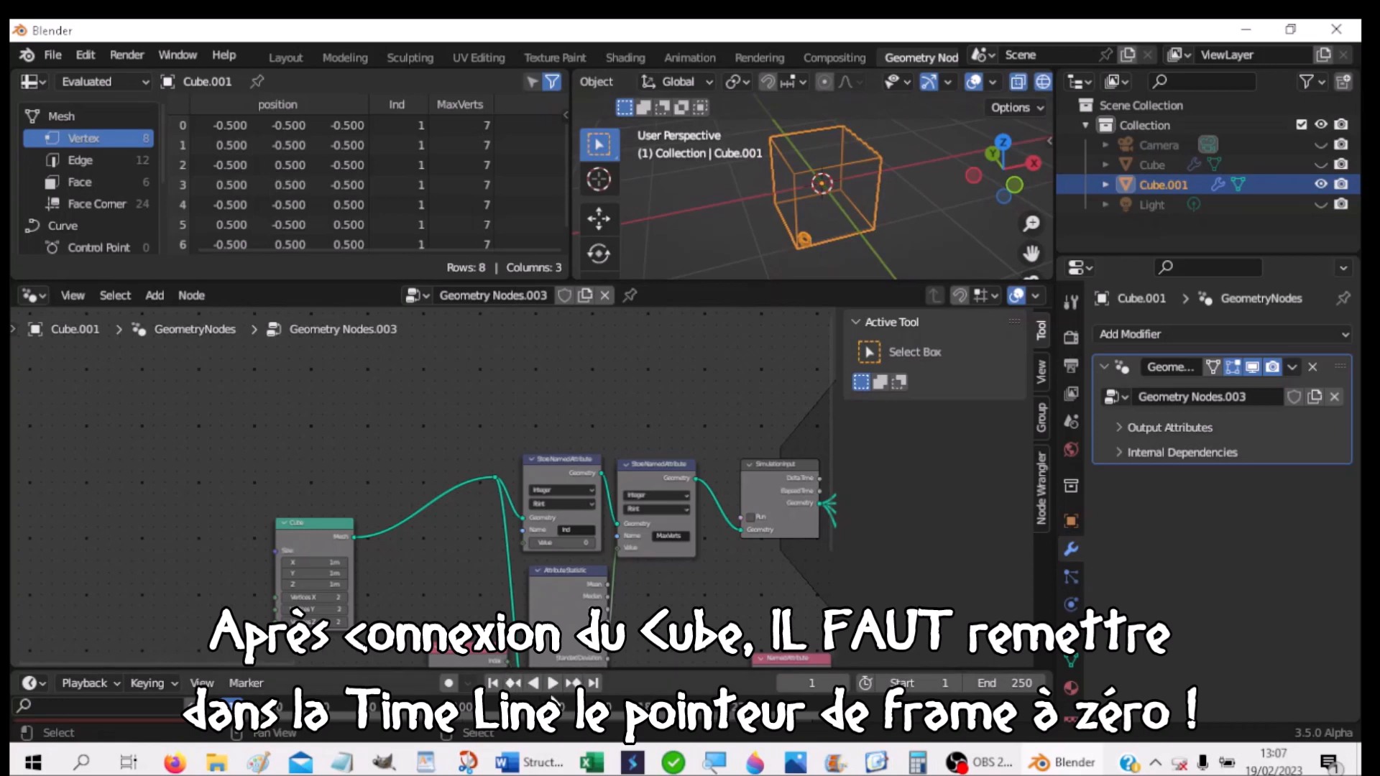
{"action": "left_click", "coordinate": [552, 684]}
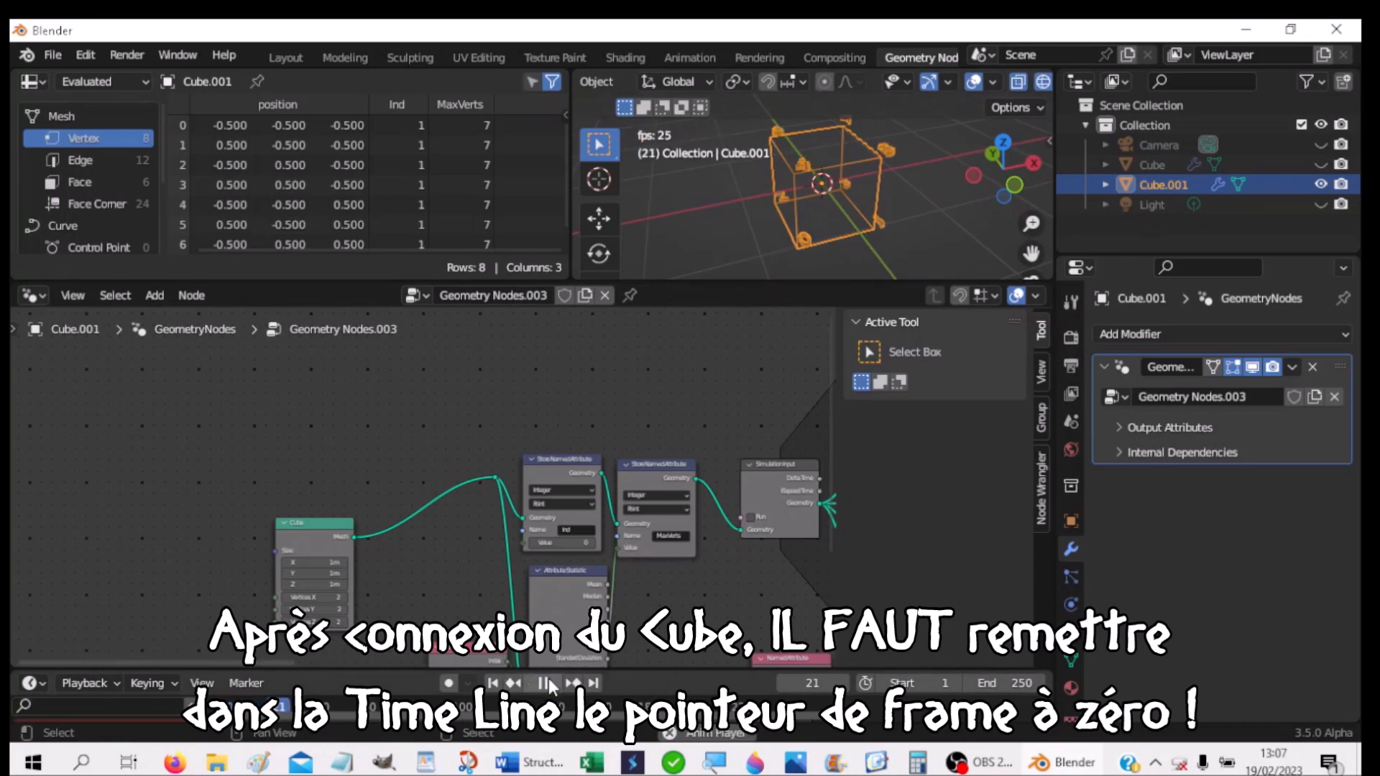
{"action": "middle_click_drag", "start_coordinate": [825, 269], "coordinate": [777, 141]}
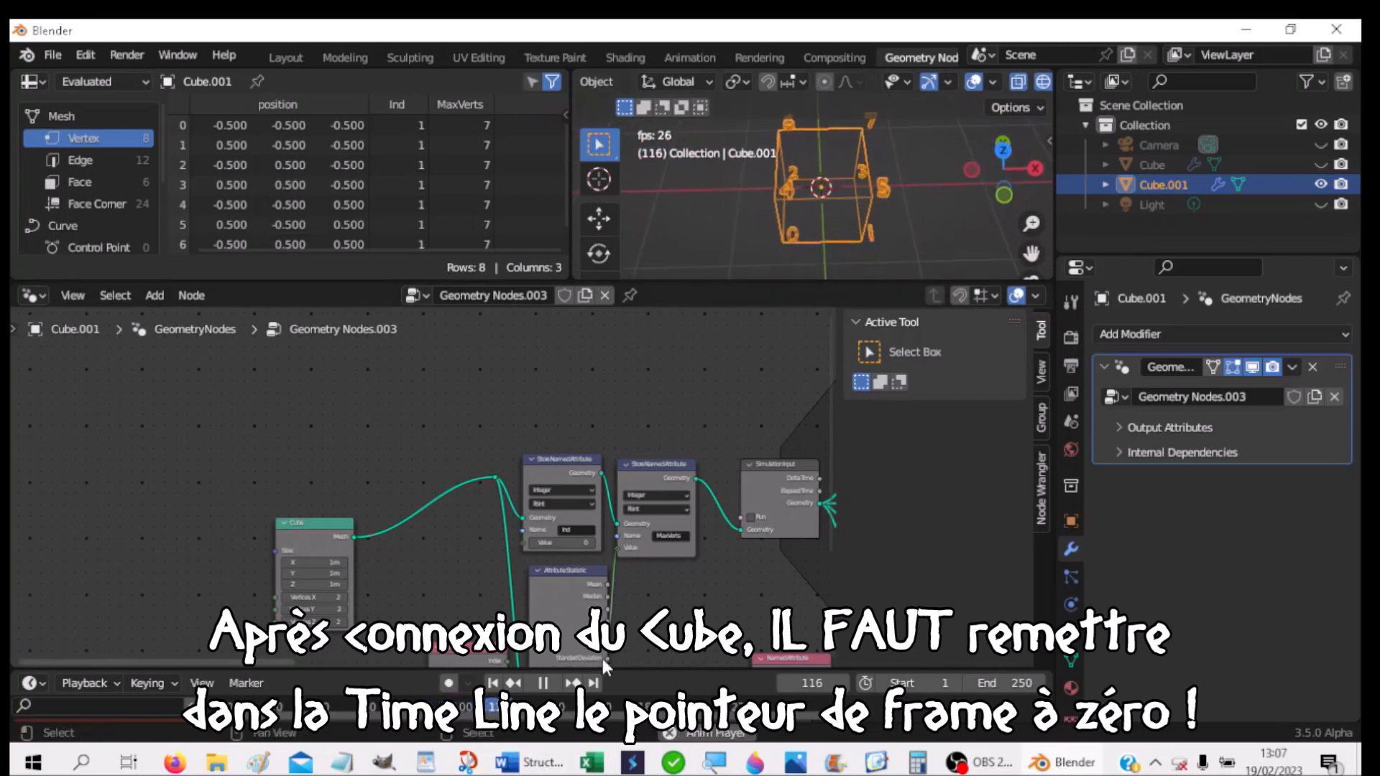
{"action": "left_click", "coordinate": [542, 682]}
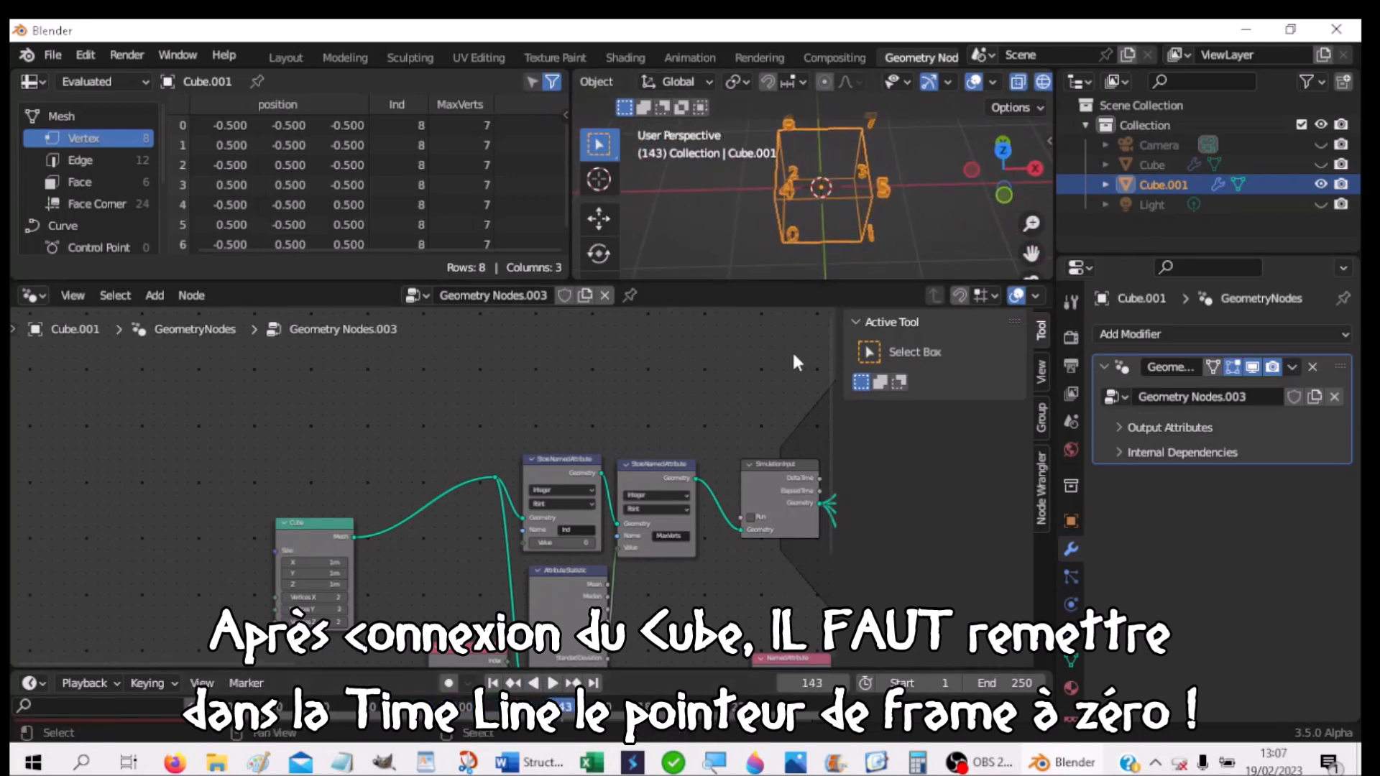
Step: Set the first Tourner Affichage value of the Index Viewer node to 30
{"action": "scroll", "coordinate": [712, 579], "scroll_direction": "up", "scroll_amount": 4}
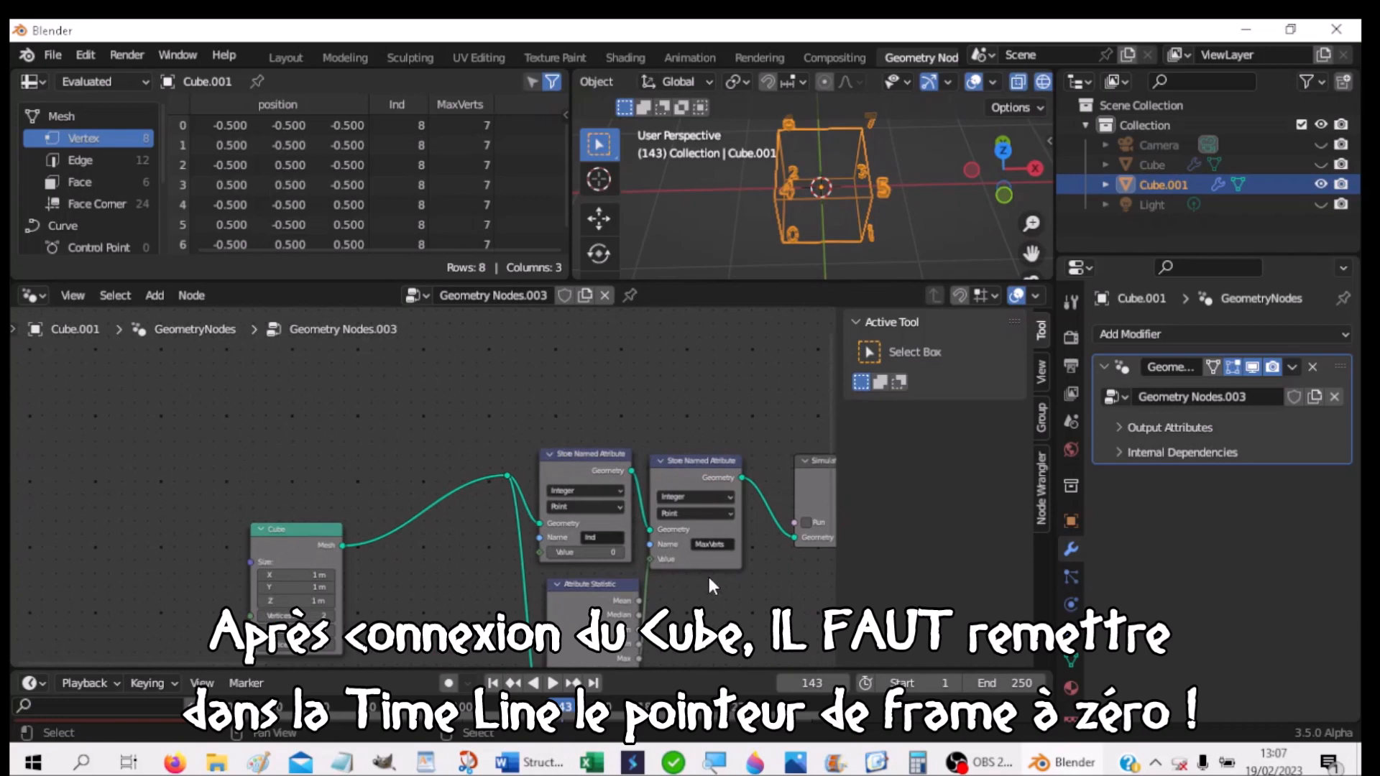
{"action": "middle_click_drag", "start_coordinate": [696, 601], "coordinate": [199, 661]}
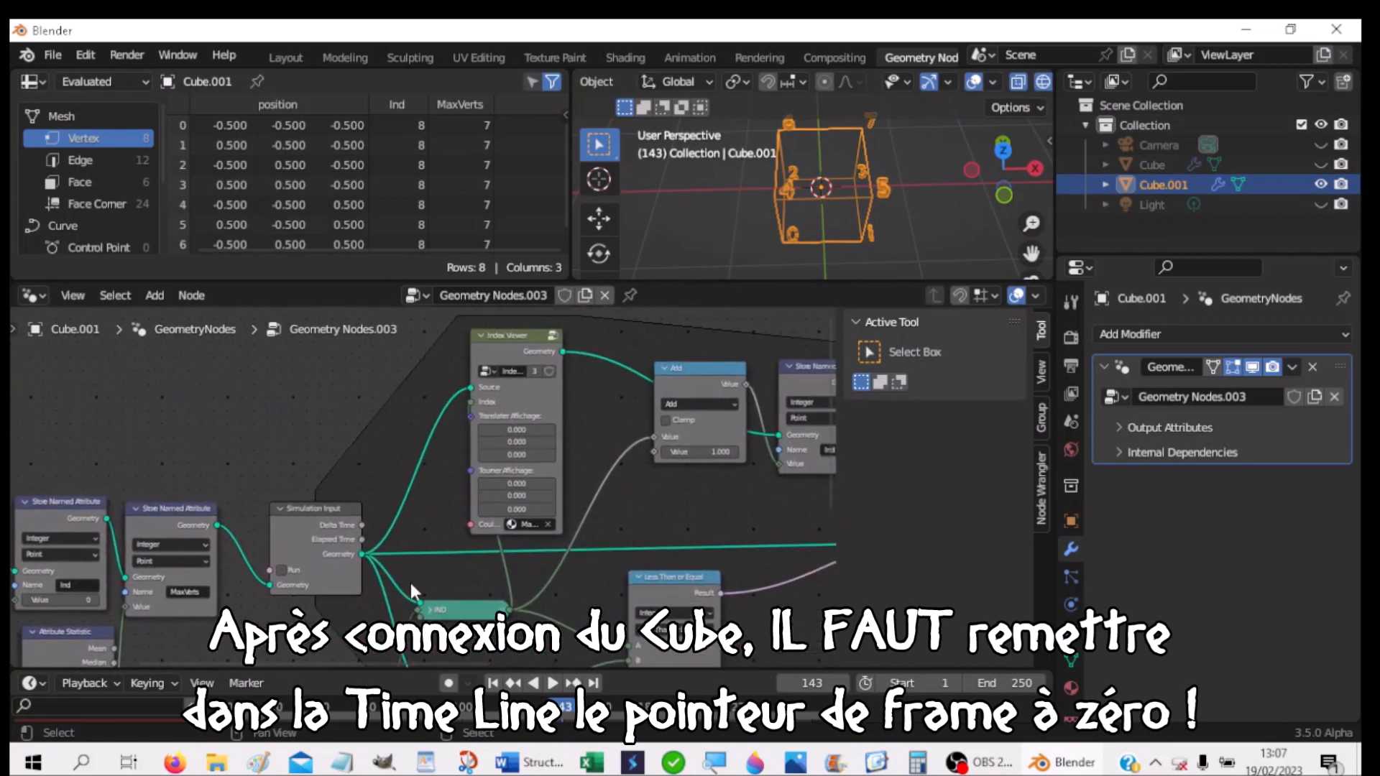
{"action": "scroll", "coordinate": [489, 519], "scroll_direction": "up", "scroll_amount": 2}
{"action": "scroll", "coordinate": [491, 517], "scroll_direction": "up", "scroll_amount": 1}
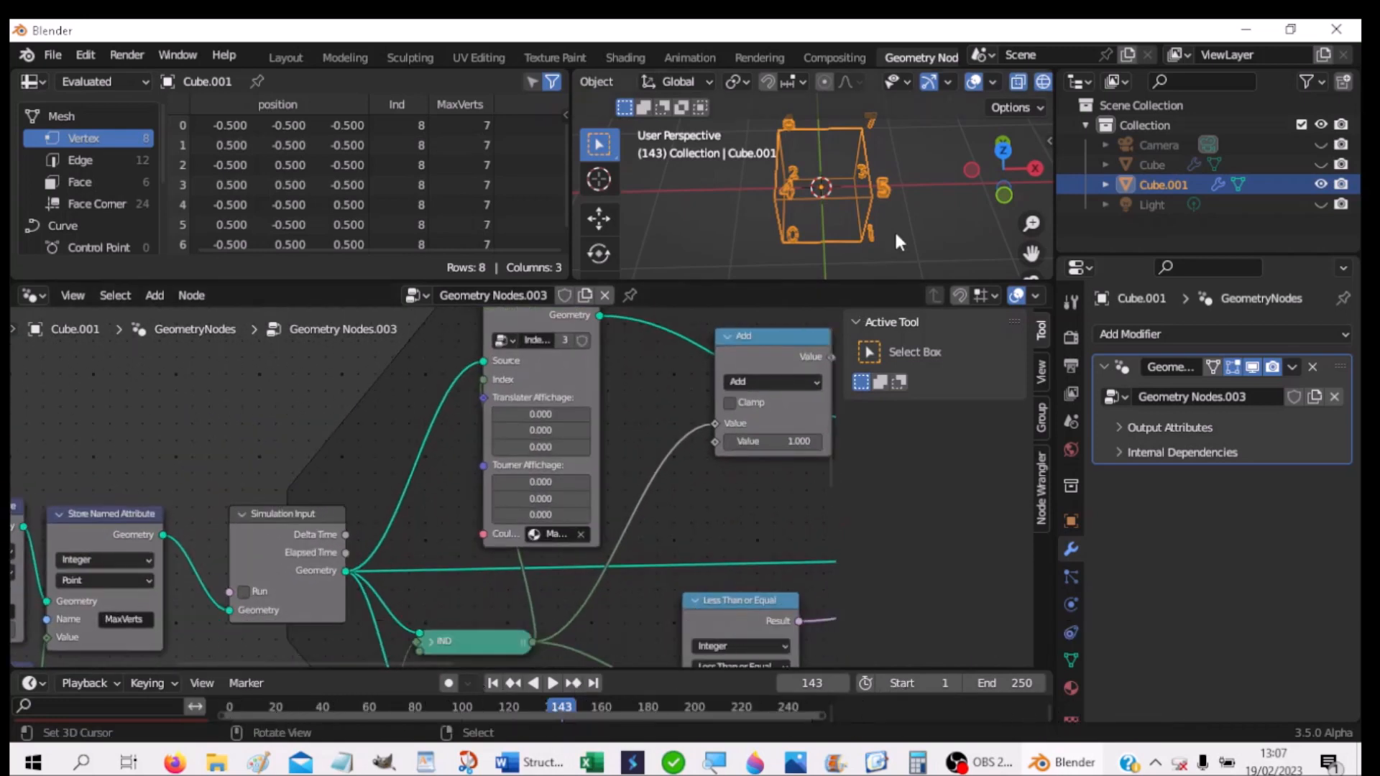
{"action": "middle_click_drag", "start_coordinate": [896, 232], "coordinate": [899, 174]}
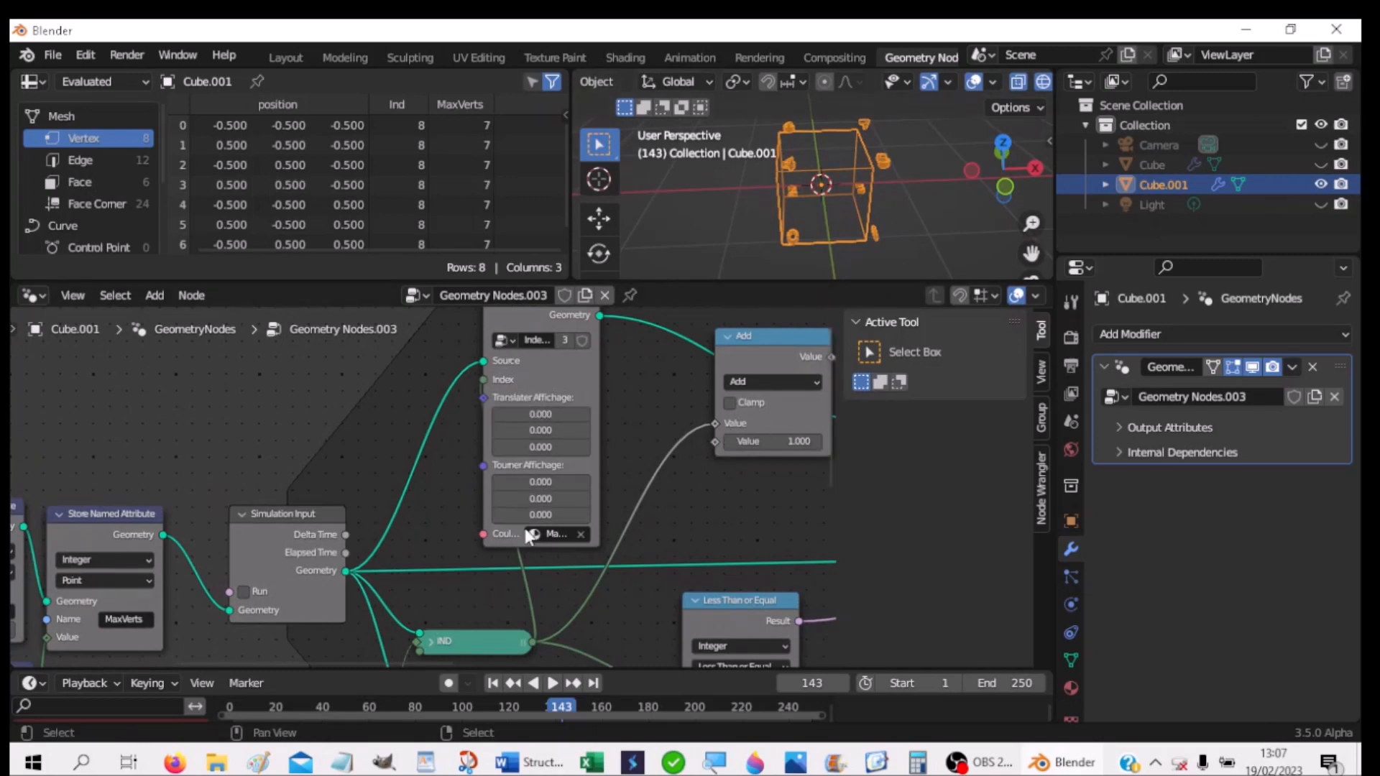
{"action": "left_click", "coordinate": [542, 482]}
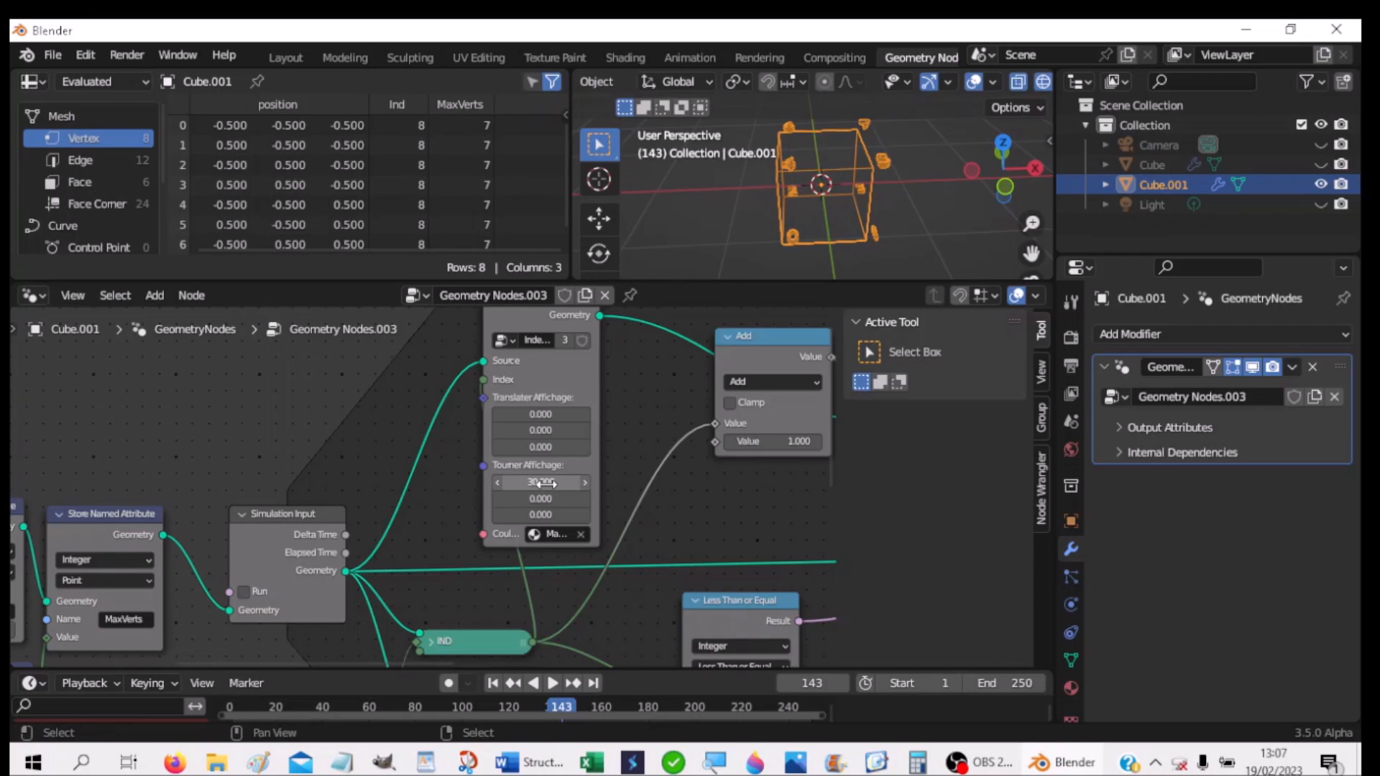
Step: Replay the simulation from frame 1 and inspect the orientation of the rotated index numbers on the cube
{"action": "left_click", "coordinate": [492, 683]}
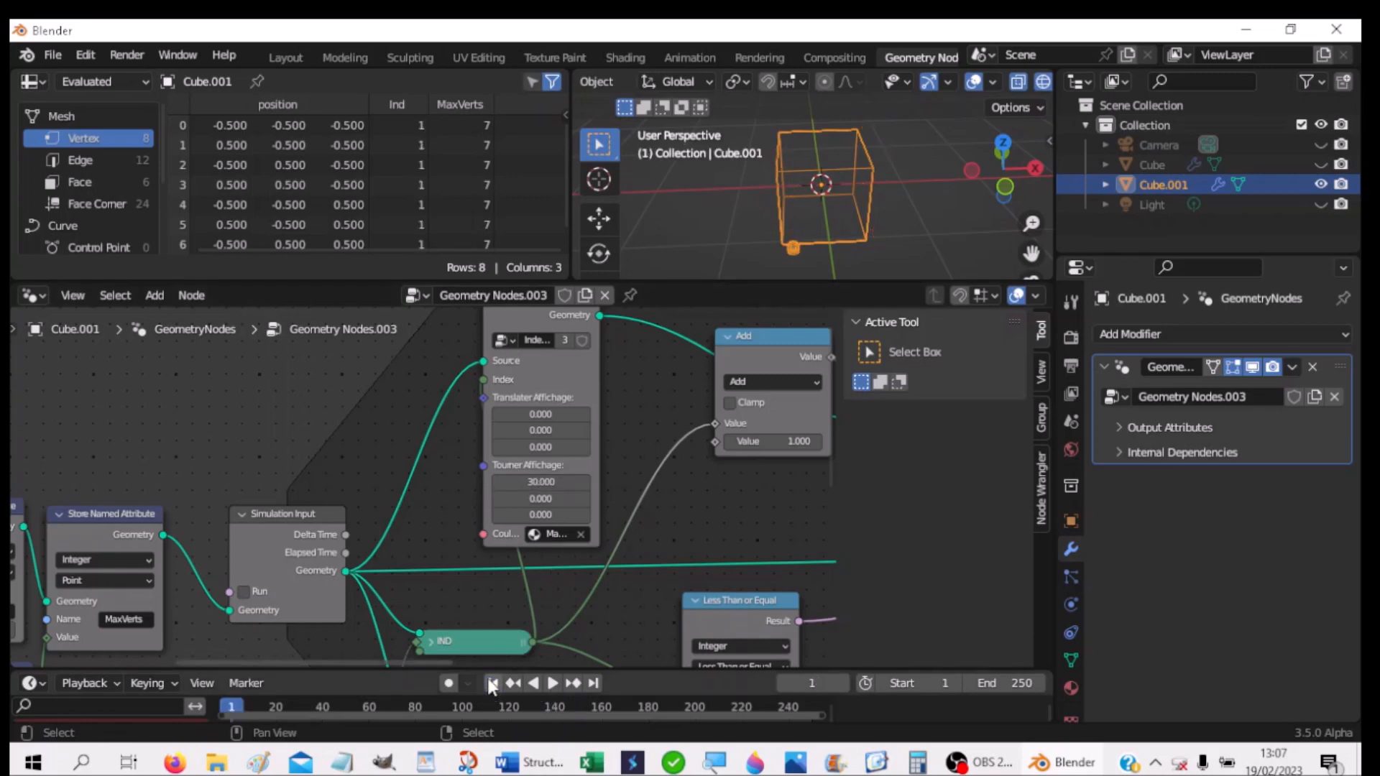
{"action": "left_click", "coordinate": [552, 683]}
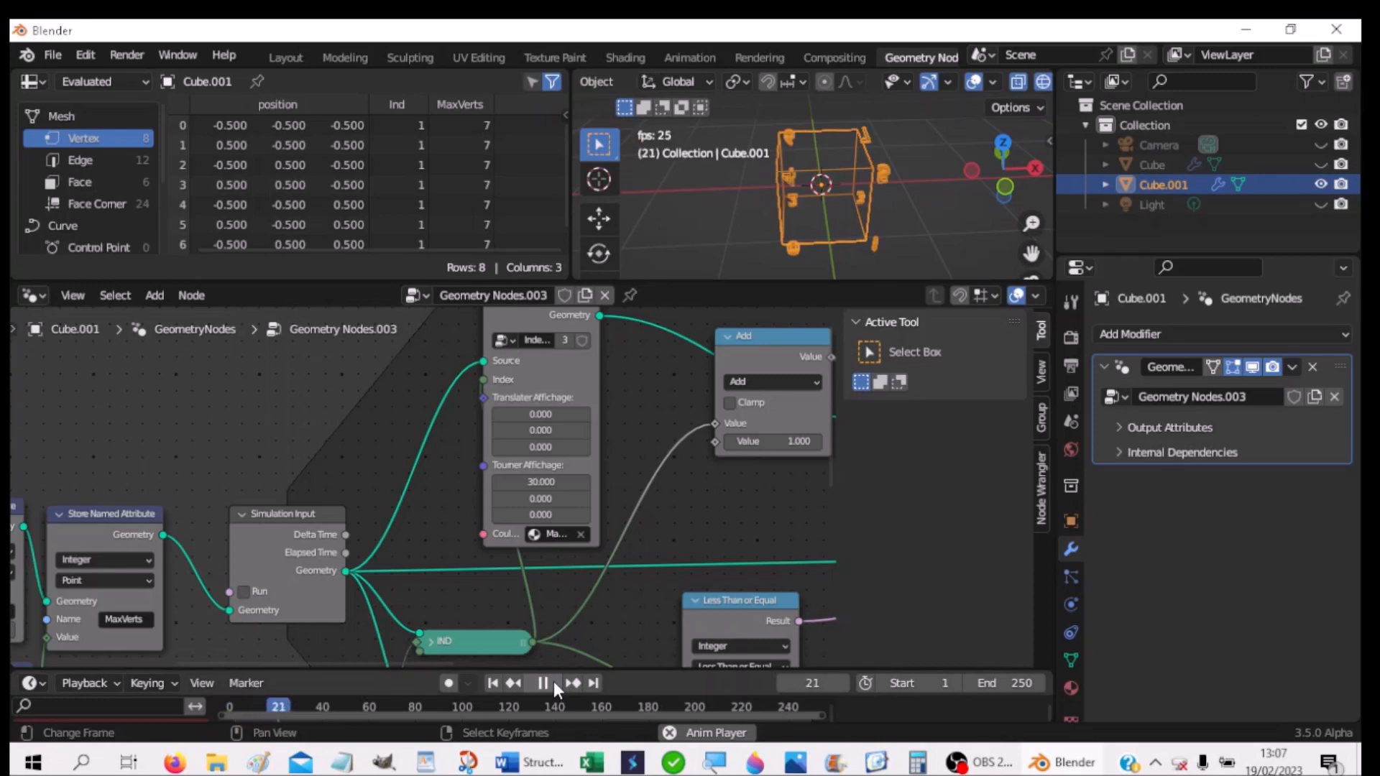
{"action": "middle_click_drag", "start_coordinate": [852, 265], "coordinate": [871, 199]}
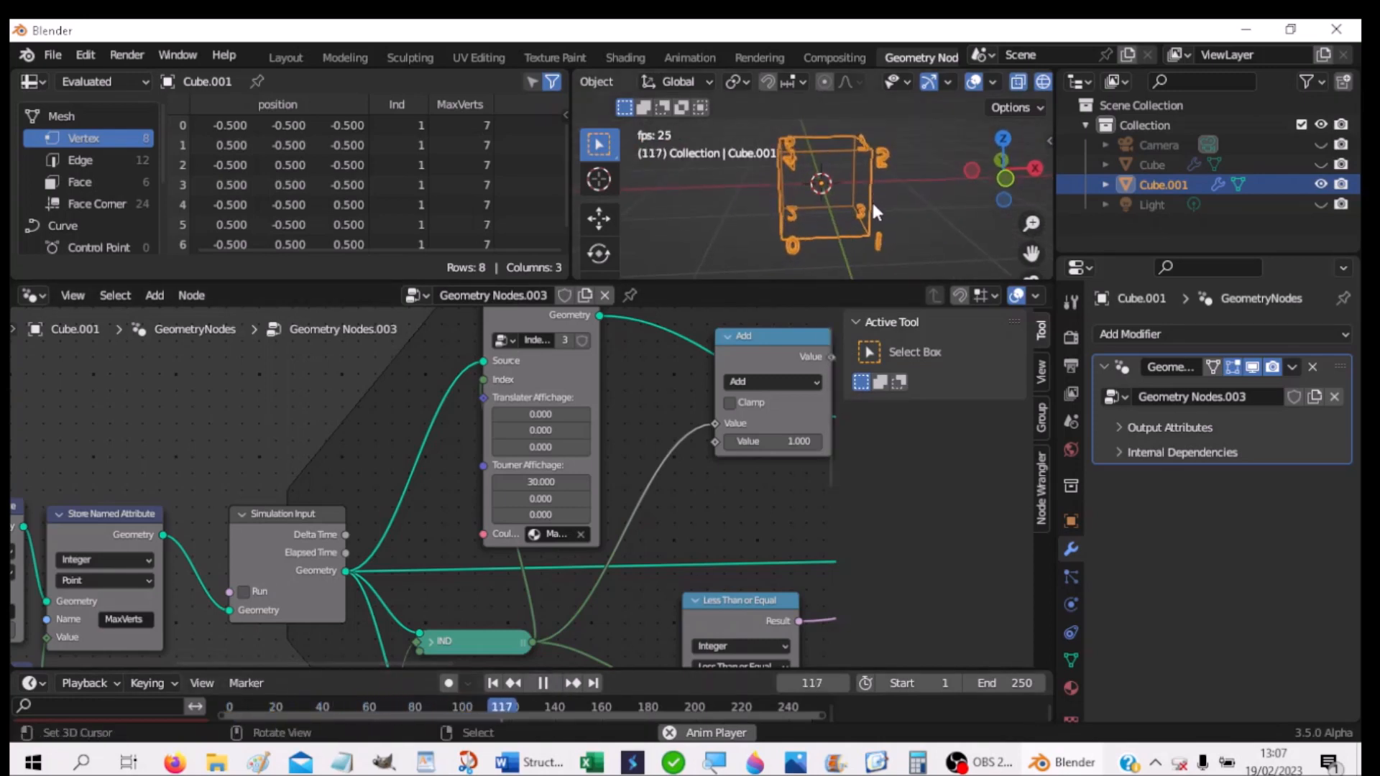
{"action": "left_click", "coordinate": [545, 683]}
Step: Return the animation to frame 1 and set the first Tourner Affichage value of the Index Viewer node to 2
{"action": "left_click", "coordinate": [493, 682]}
{"action": "left_click", "coordinate": [549, 482]}
{"action": "type", "text": "2"}
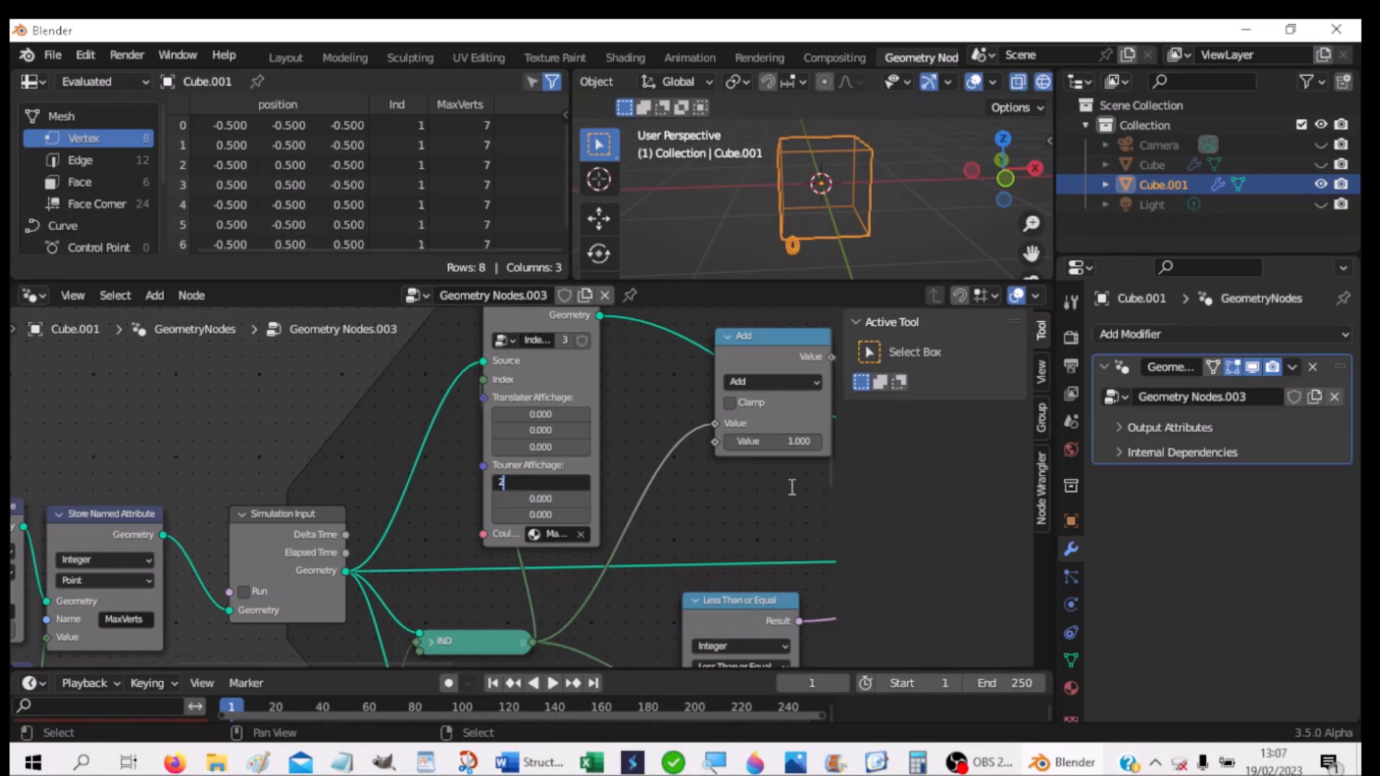
{"action": "key", "text": "Return"}
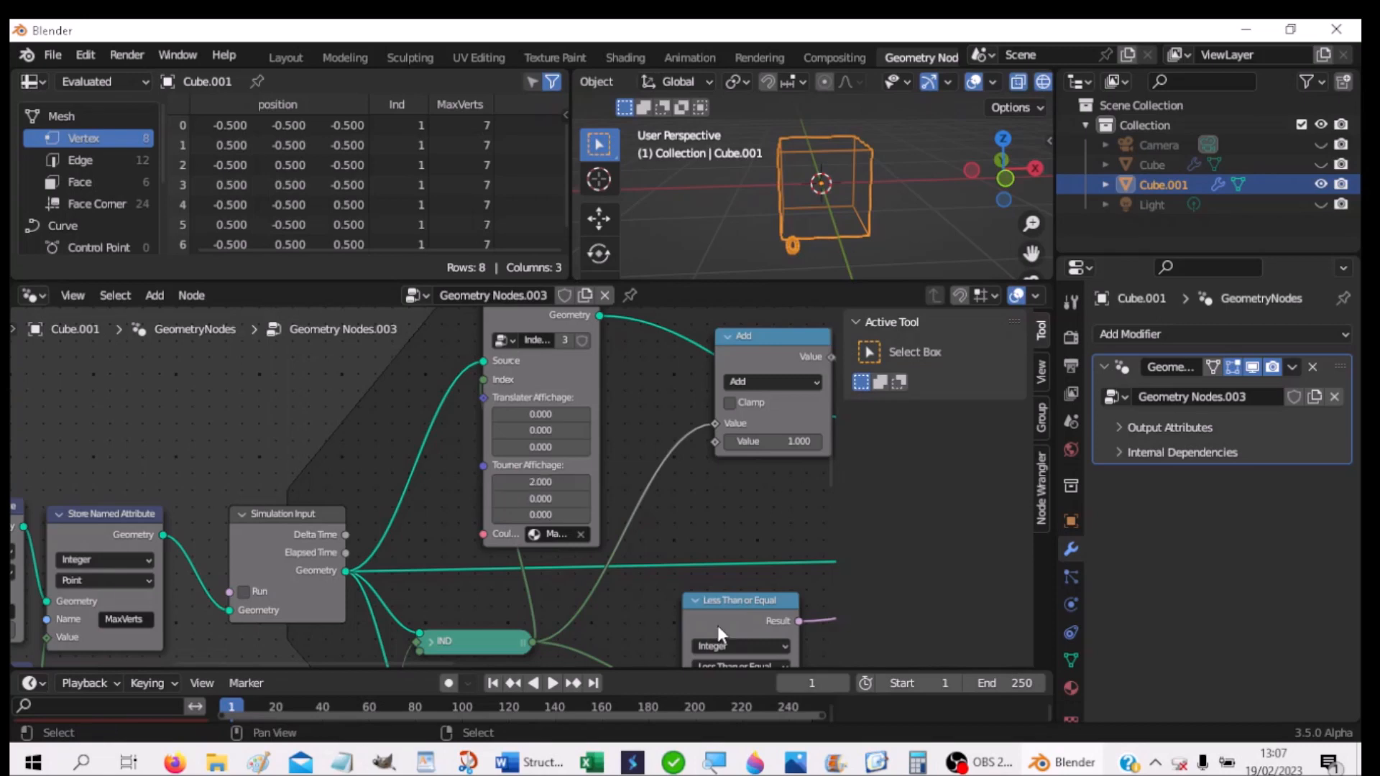
Step: Play the simulation from frame 1 and inspect the orientation of the index numbers from another side of the cube
{"action": "left_click", "coordinate": [506, 684]}
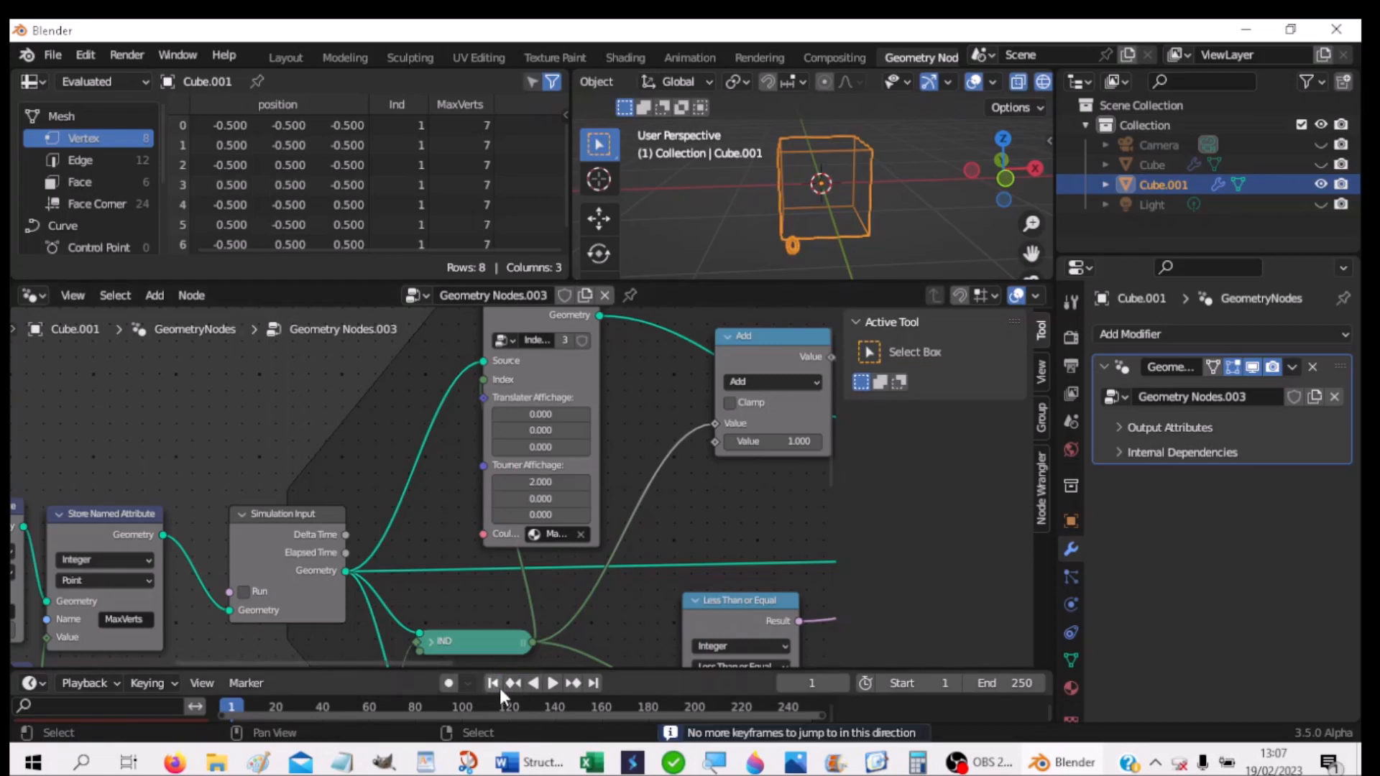
{"action": "left_click", "coordinate": [553, 683]}
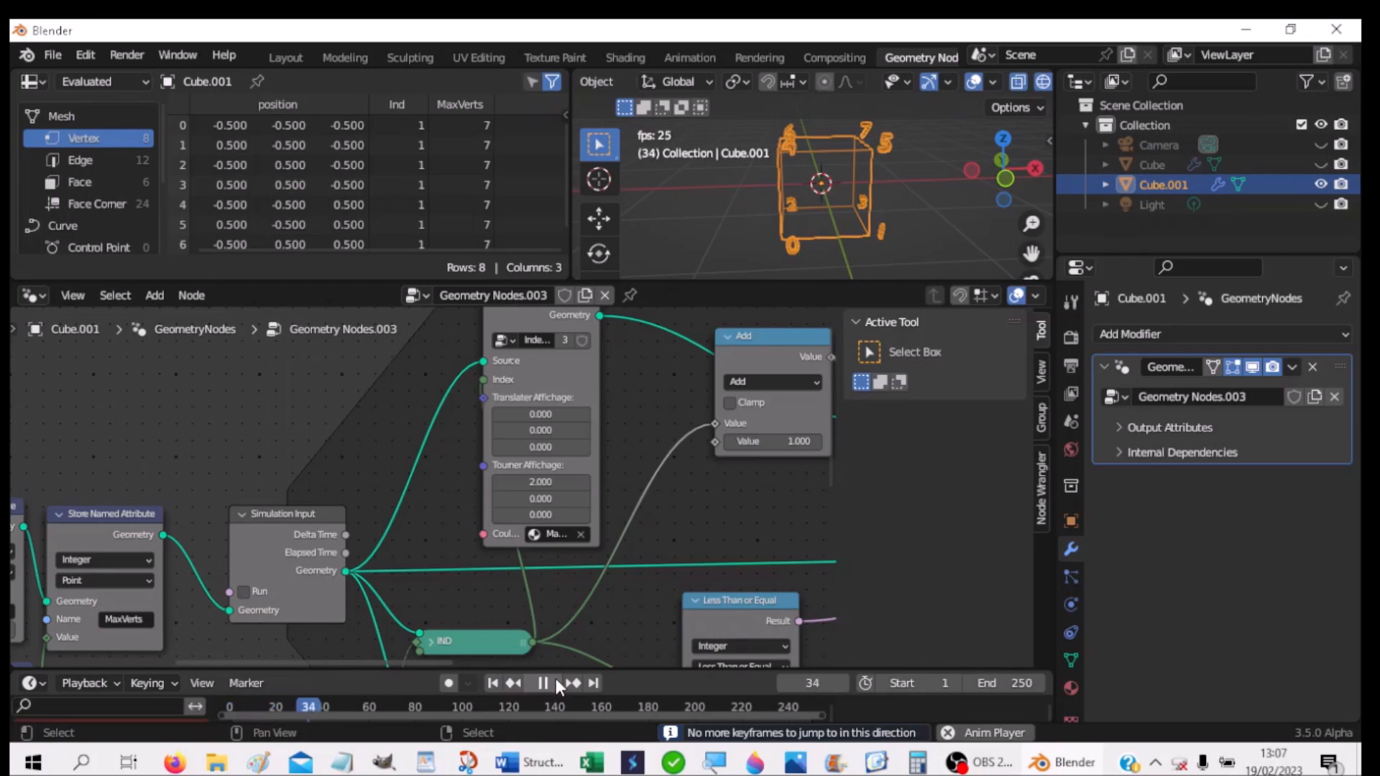
{"action": "middle_click_drag", "start_coordinate": [937, 256], "coordinate": [825, 239]}
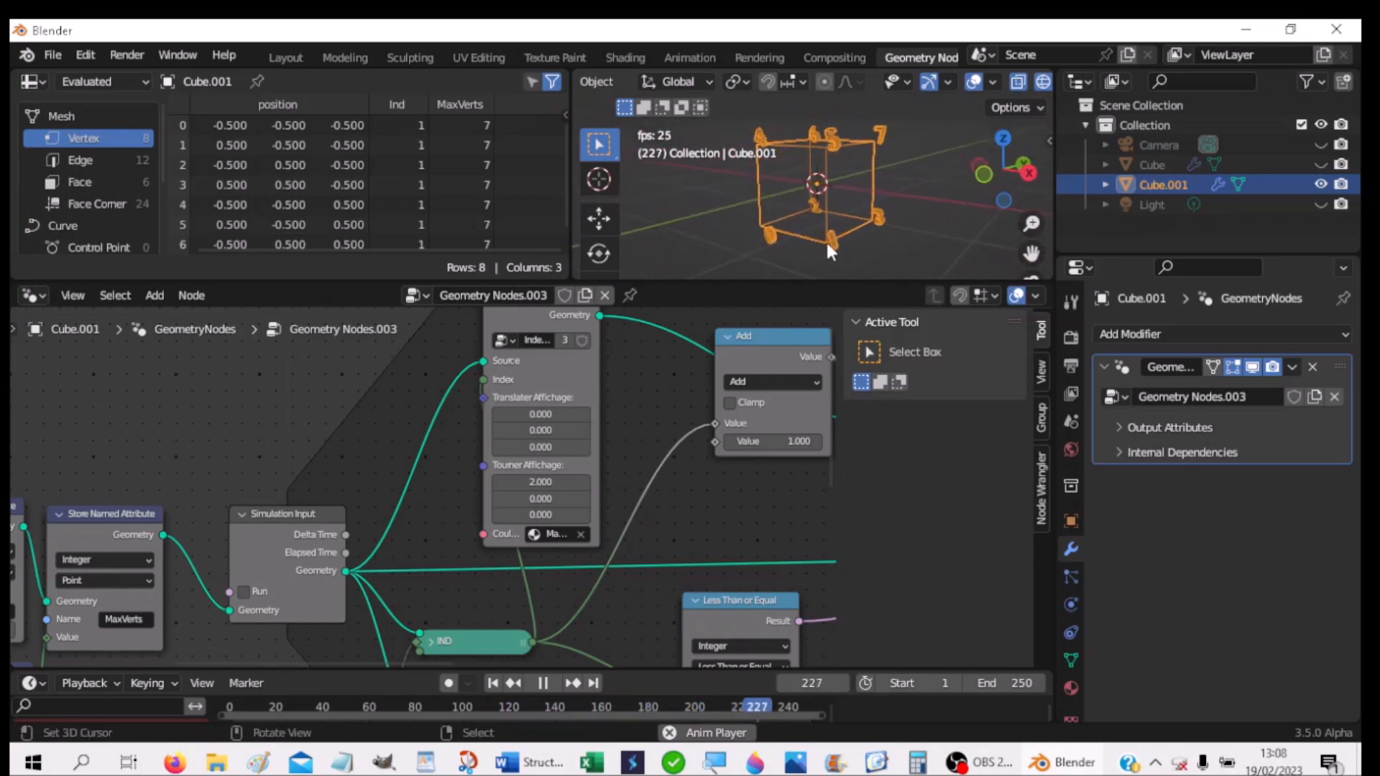
Step: Switch the 3D viewport to solid shading and view the numbered cube from closer to its front
{"action": "scroll", "coordinate": [1032, 78], "scroll_direction": "down", "scroll_amount": 3}
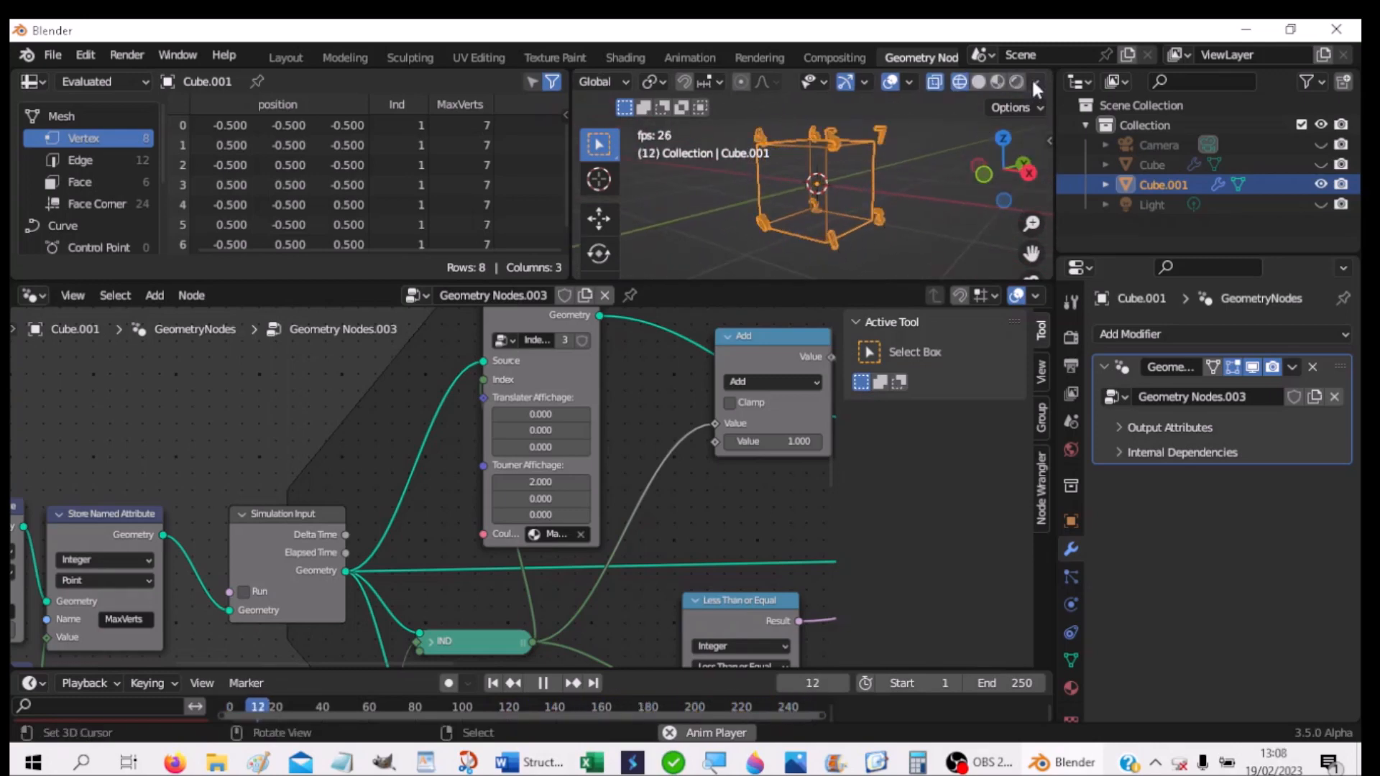
{"action": "left_click", "coordinate": [980, 82]}
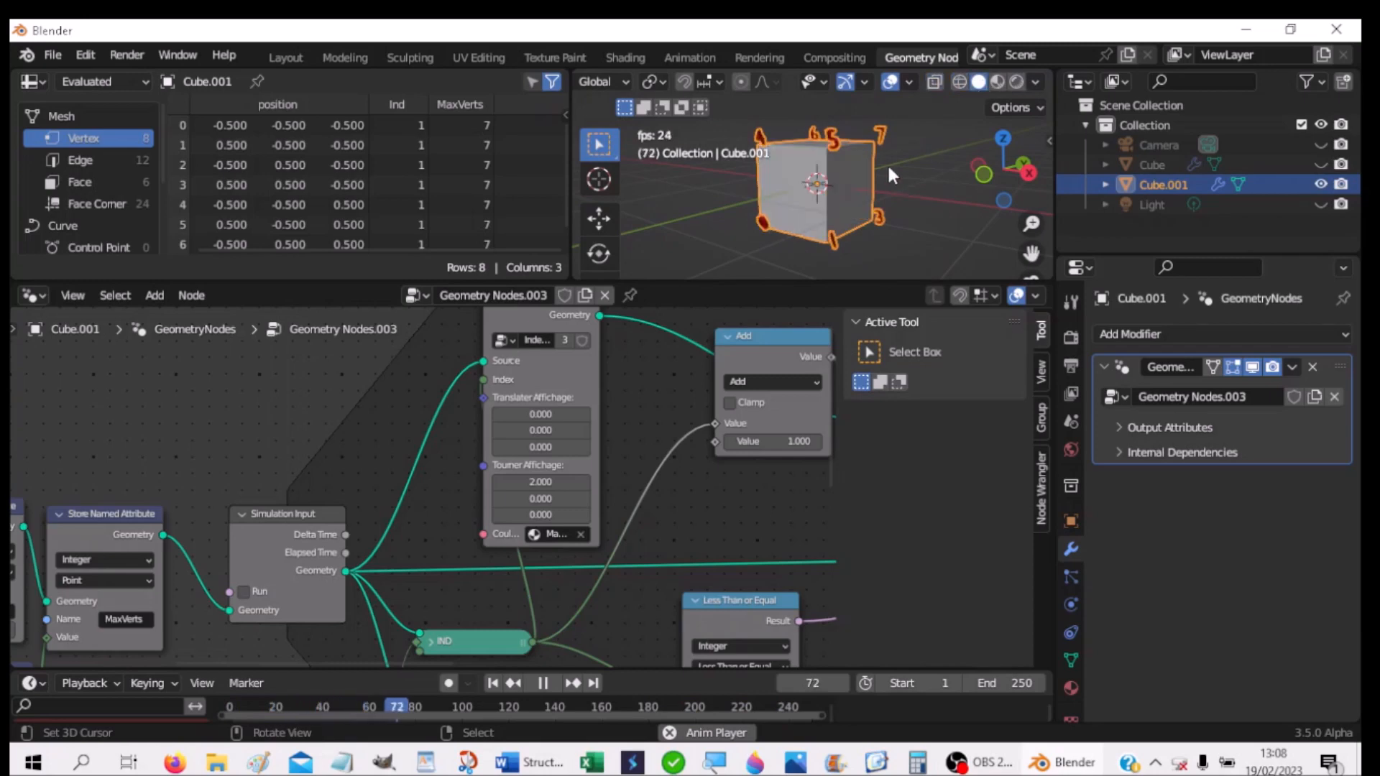
{"action": "middle_click_drag", "start_coordinate": [890, 187], "coordinate": [951, 208]}
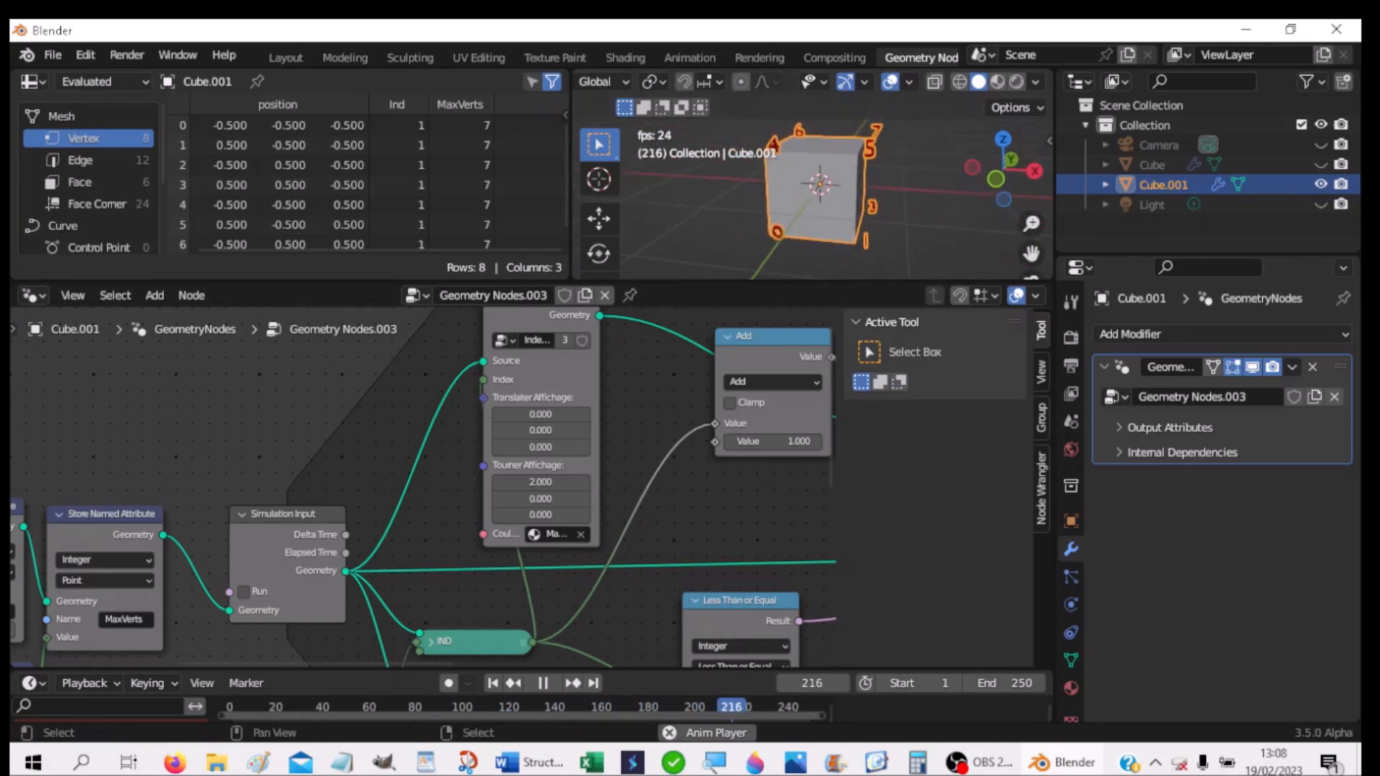